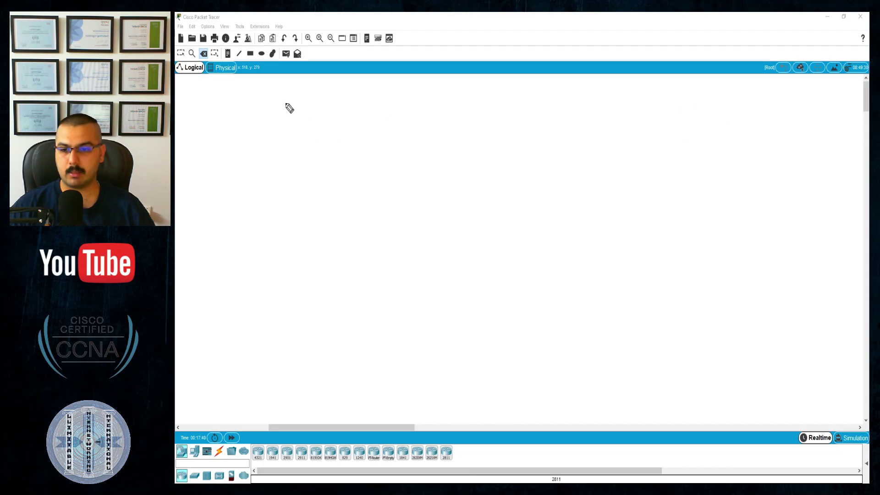
Step: Handwrite a "3" and the underlined title "Subnetting" on the empty workspace
mouse_move(265, 111)
mouse_down()
mouse_move(277, 126)
mouse_move(271, 141)
mouse_up()
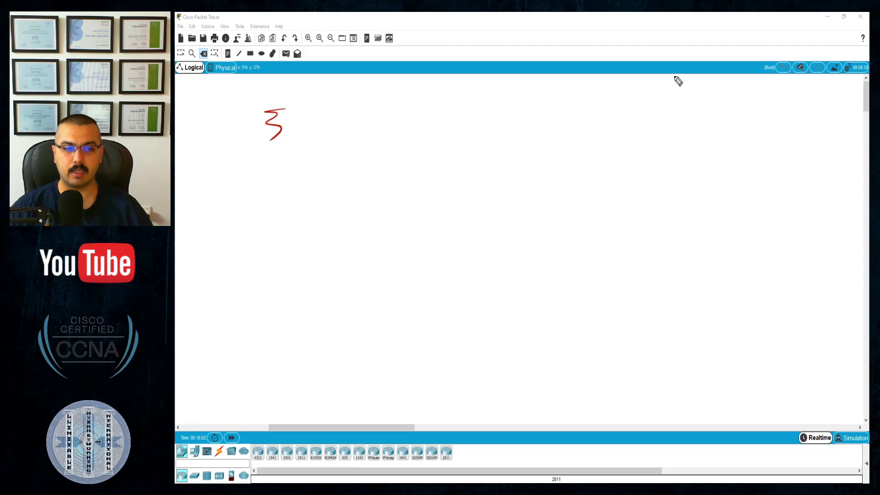
mouse_move(682, 71)
mouse_down()
mouse_move(673, 106)
mouse_move(695, 126)
mouse_move(807, 183)
mouse_move(830, 224)
mouse_move(814, 240)
mouse_move(612, 134)
mouse_up()
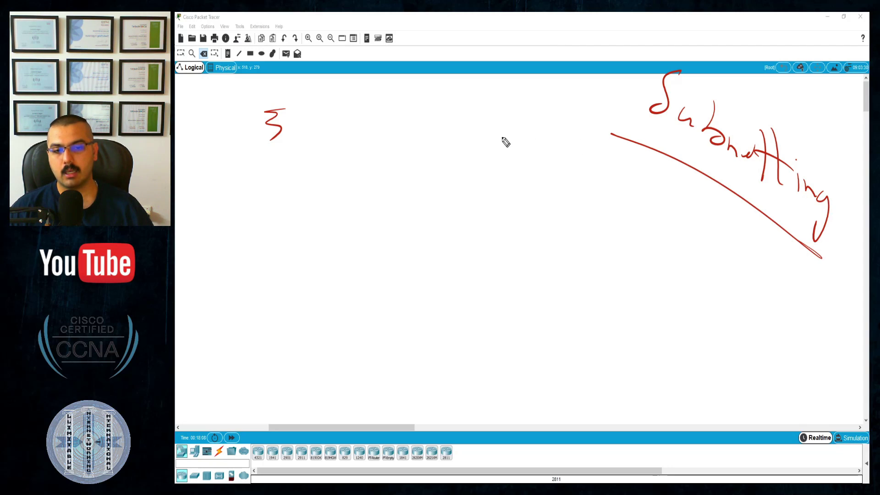
Step: Handwrite a boxed row of binary ones followed by four zeros, extended with dashes at both ends
mouse_move(481, 125)
mouse_down()
mouse_move(473, 144)
mouse_move(500, 152)
mouse_up()
drag(513, 146, 507, 162)
mouse_move(530, 158)
mouse_down()
mouse_move(524, 169)
mouse_move(538, 179)
mouse_up()
mouse_move(564, 176)
mouse_down()
mouse_move(550, 187)
mouse_move(596, 207)
mouse_up()
mouse_move(628, 219)
mouse_down()
mouse_move(617, 225)
mouse_move(636, 242)
mouse_up()
click(680, 271)
drag(697, 285, 751, 332)
click(431, 121)
drag(410, 108, 389, 99)
drag(371, 89, 340, 78)
Step: Underline the binary ones and add underlined N and H labels beneath the row, finishing by clearing all annotations
drag(452, 149, 599, 266)
drag(448, 164, 600, 265)
mouse_move(453, 159)
mouse_down()
mouse_move(457, 110)
mouse_move(658, 201)
mouse_move(596, 253)
mouse_move(476, 104)
mouse_move(681, 214)
mouse_move(652, 289)
mouse_move(563, 221)
mouse_move(473, 180)
mouse_up()
mouse_move(441, 236)
mouse_down()
mouse_move(448, 227)
mouse_move(491, 239)
mouse_move(509, 226)
mouse_up()
drag(502, 278, 414, 246)
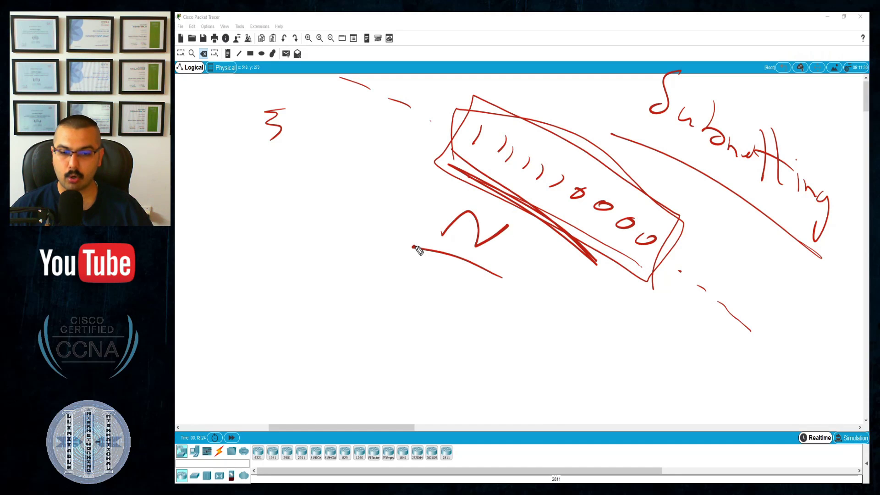
drag(563, 274, 549, 322)
mouse_move(595, 277)
mouse_down()
mouse_move(578, 336)
mouse_move(546, 298)
mouse_up()
drag(604, 373, 511, 308)
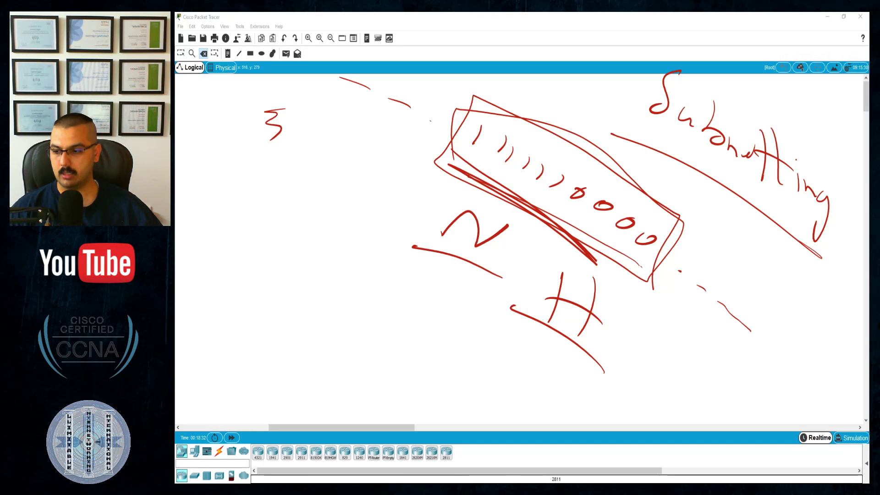
key(Escape)
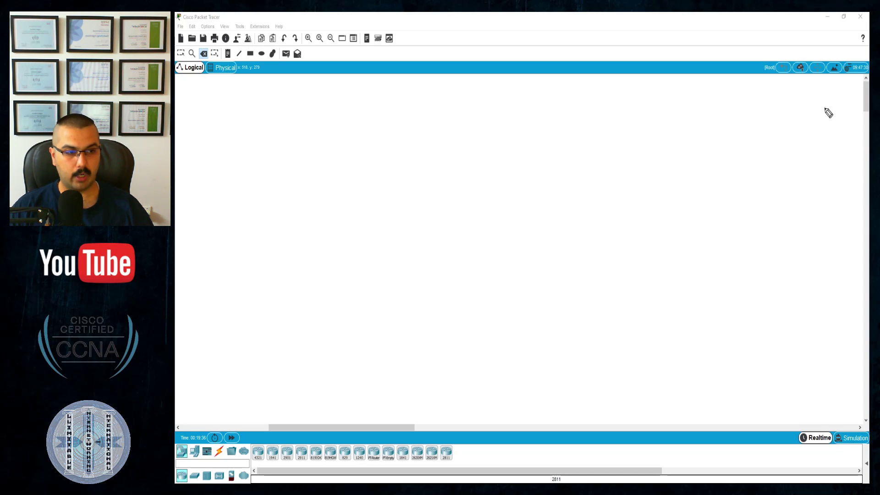
Step: Draw a tall rectangular building at the workspace's far side and divide it into four floors
mouse_move(829, 113)
mouse_down()
mouse_move(762, 150)
mouse_move(749, 267)
mouse_move(835, 286)
mouse_move(835, 142)
mouse_move(829, 110)
mouse_move(810, 105)
mouse_up()
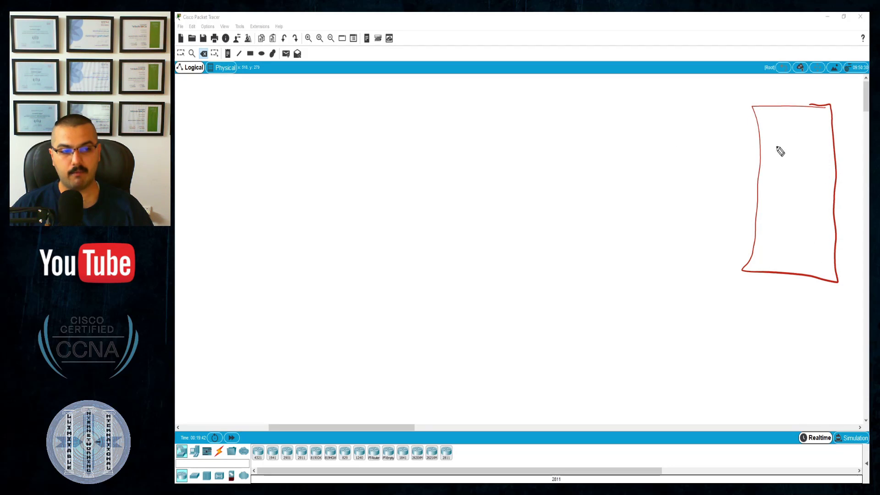
drag(835, 144, 757, 143)
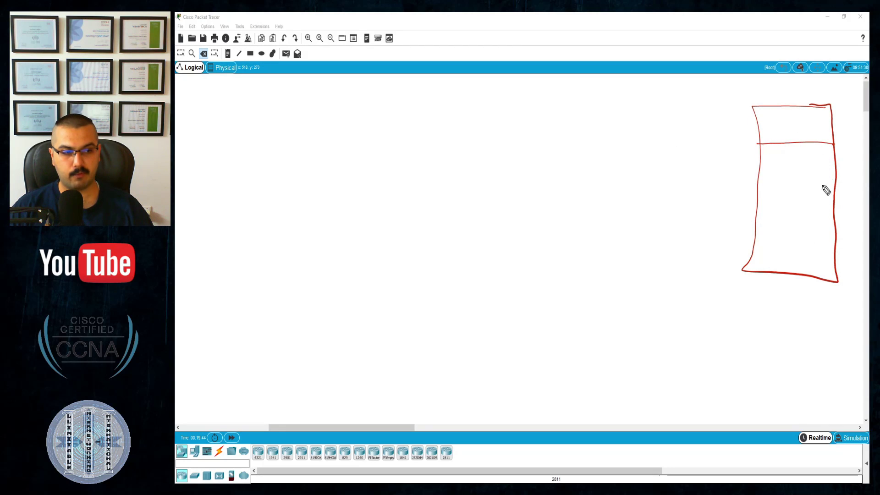
drag(835, 186, 757, 183)
drag(839, 232, 750, 227)
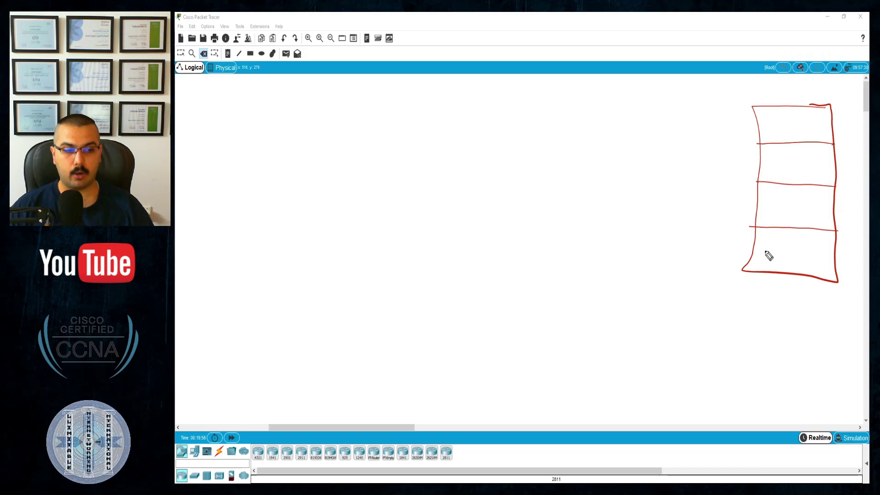
Step: Mark the lowest floor with a circled 1 and an underlined "Acc." label
mouse_move(762, 229)
mouse_down()
mouse_move(762, 247)
mouse_move(763, 231)
mouse_up()
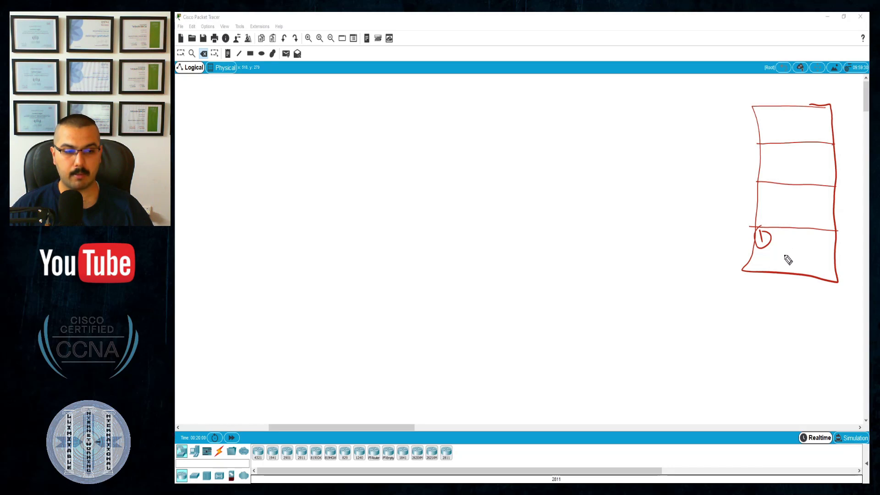
mouse_move(788, 243)
mouse_down()
mouse_move(794, 257)
mouse_move(786, 249)
mouse_move(828, 266)
mouse_move(777, 265)
mouse_up()
click(832, 270)
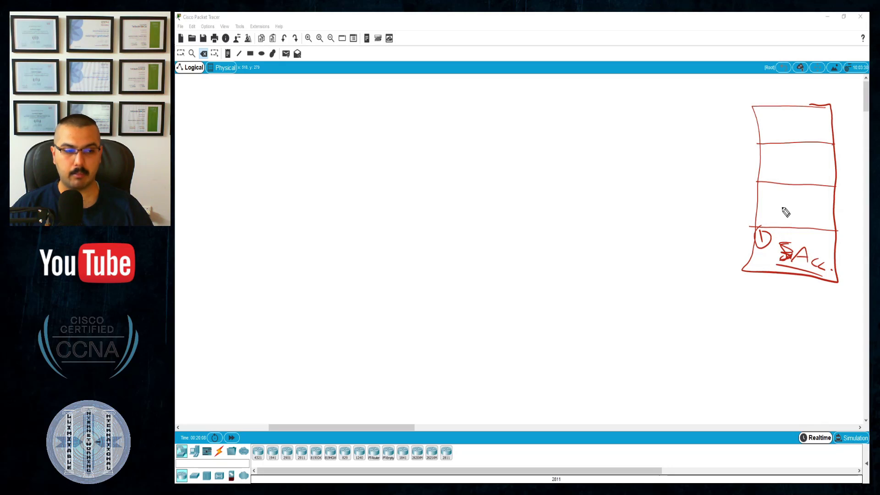
Step: Label the remaining floors upward as "Sales", "IT" and "HR", underlining "HR"
mouse_move(786, 193)
mouse_down()
mouse_move(773, 214)
mouse_move(796, 215)
mouse_up()
drag(805, 196, 815, 220)
drag(827, 215, 823, 225)
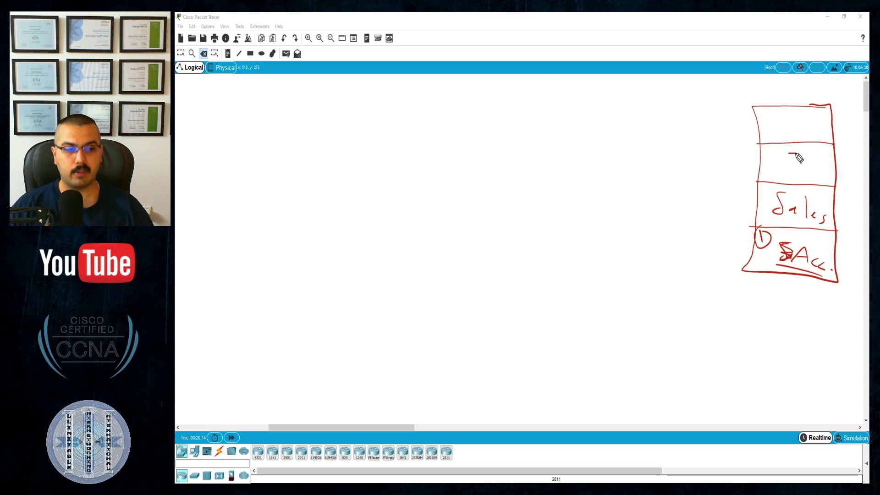
drag(790, 155, 786, 173)
mouse_move(780, 173)
mouse_down()
mouse_move(823, 158)
mouse_move(813, 176)
mouse_move(800, 159)
mouse_up()
drag(779, 109, 779, 131)
mouse_move(797, 109)
mouse_down()
mouse_move(797, 134)
mouse_move(799, 120)
mouse_up()
mouse_move(803, 112)
mouse_down()
mouse_move(803, 137)
mouse_move(805, 125)
mouse_move(816, 137)
mouse_up()
drag(787, 137, 816, 138)
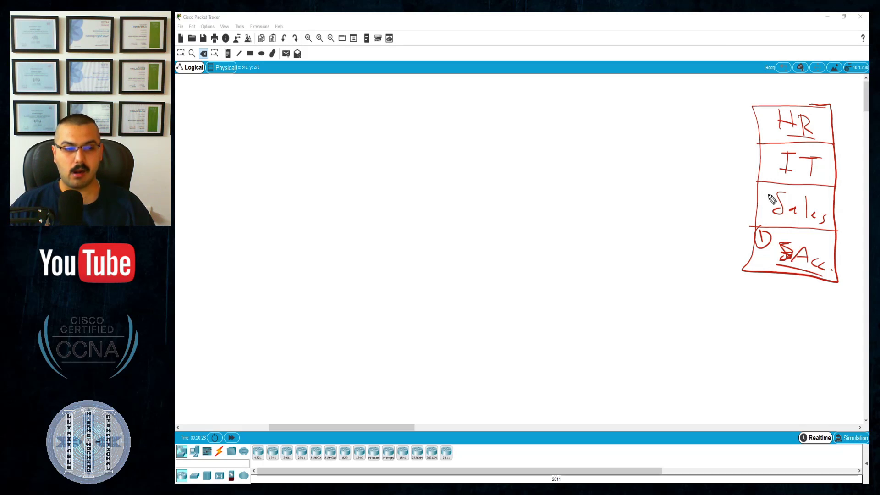
Step: Add the circled numbers 2, 3 and 4 to the Sales, IT and HR floors
mouse_move(766, 193)
mouse_down()
mouse_move(764, 212)
mouse_move(766, 186)
mouse_up()
drag(767, 147, 774, 164)
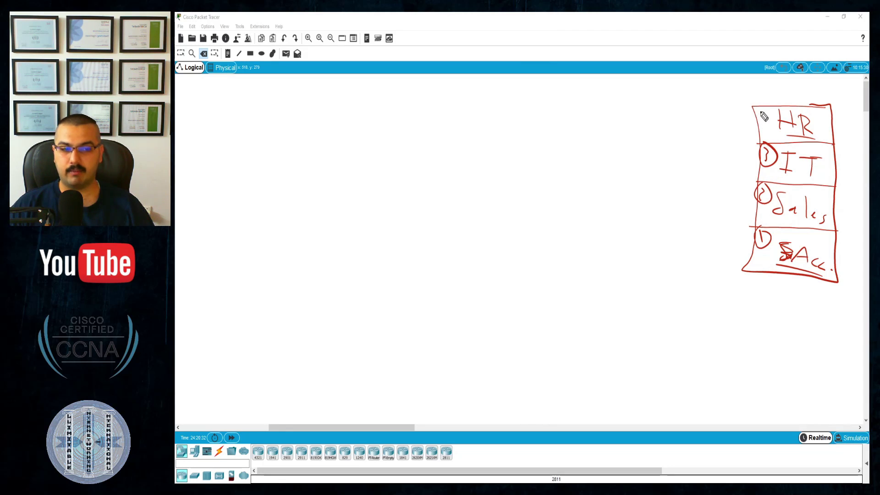
mouse_move(761, 113)
mouse_down()
mouse_move(768, 132)
mouse_move(760, 106)
mouse_up()
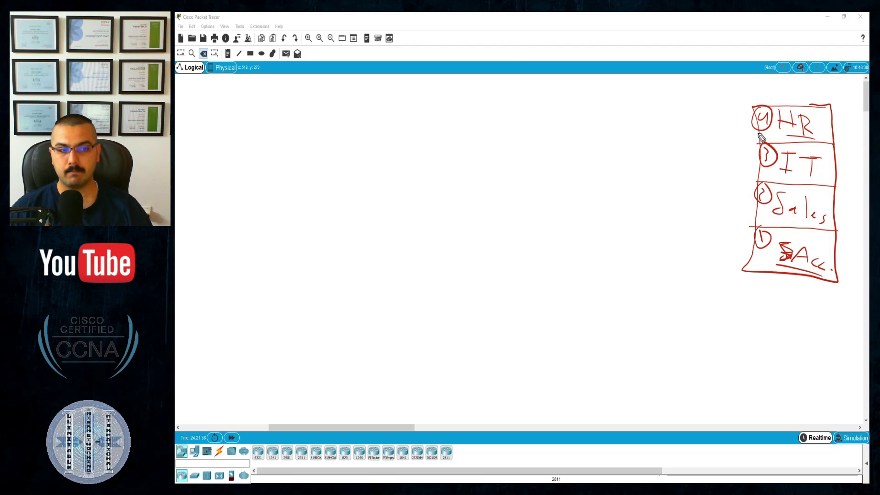
Step: Draw broken connection lines from the four floors toward a common point beside the building
drag(747, 128, 663, 165)
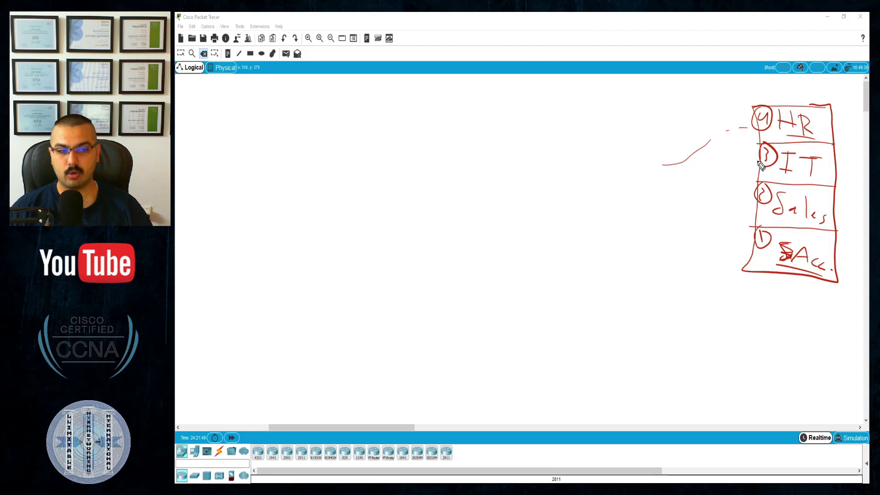
drag(758, 161, 739, 161)
drag(723, 165, 671, 180)
drag(753, 204, 703, 205)
drag(697, 206, 679, 205)
drag(728, 254, 739, 261)
drag(692, 232, 697, 239)
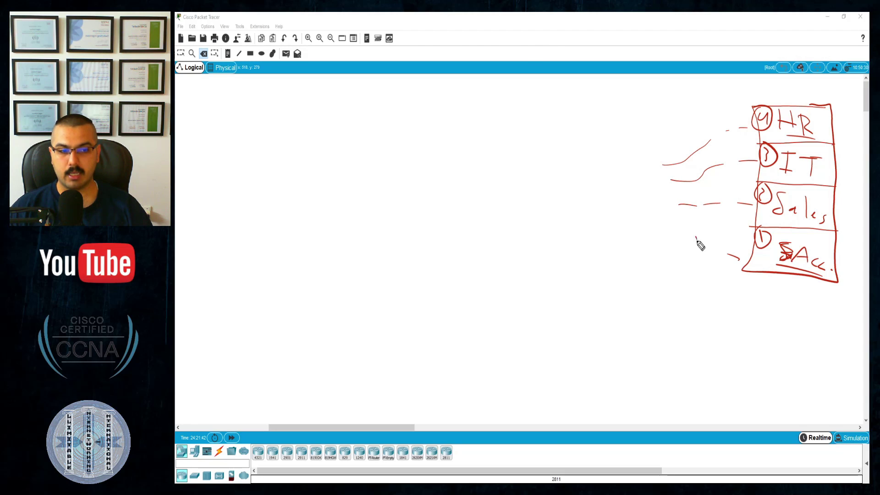
Step: Draw a circle with a cross where the floor lines meet and link it by arrow to a cloud labelled "Internet"
mouse_move(638, 156)
mouse_down()
mouse_move(665, 166)
mouse_move(632, 162)
mouse_up()
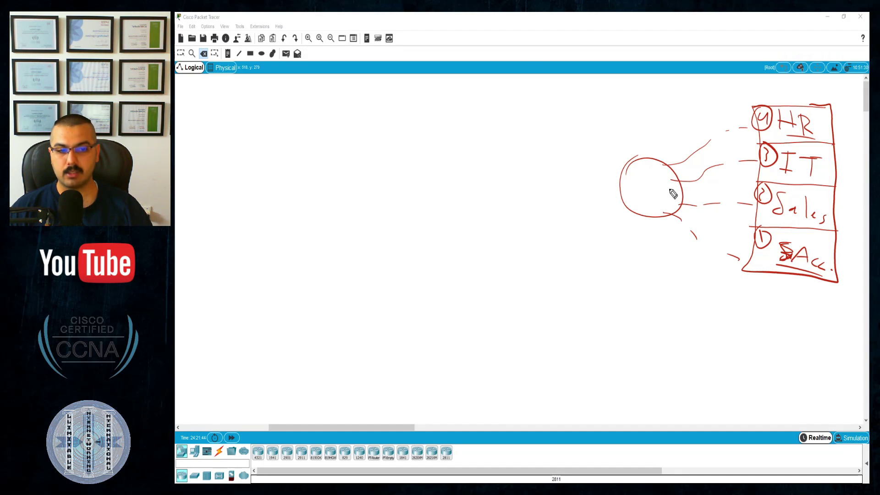
mouse_move(671, 188)
mouse_down()
mouse_move(643, 187)
mouse_move(662, 204)
mouse_up()
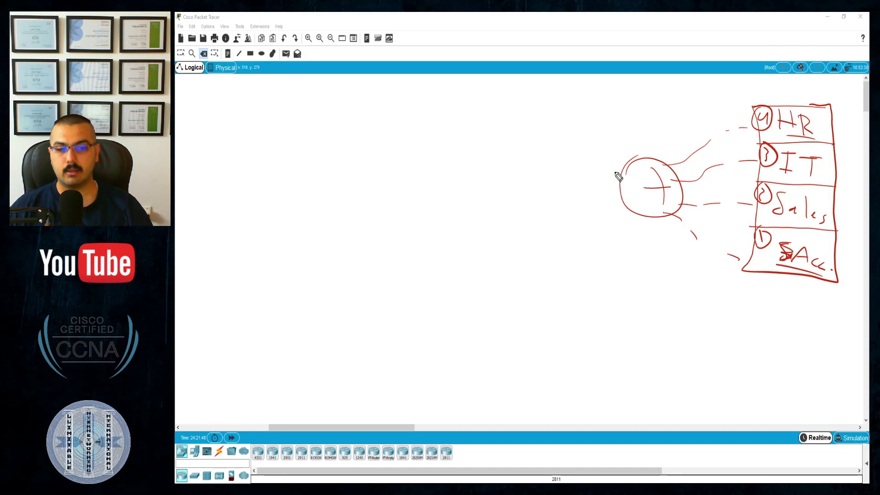
mouse_move(630, 178)
mouse_down()
mouse_move(534, 174)
mouse_move(566, 188)
mouse_up()
mouse_move(518, 158)
mouse_down()
mouse_move(535, 172)
mouse_move(440, 177)
mouse_move(487, 220)
mouse_move(533, 199)
mouse_move(526, 157)
mouse_move(470, 157)
mouse_move(444, 216)
mouse_move(521, 229)
mouse_move(534, 181)
mouse_move(477, 158)
mouse_move(446, 205)
mouse_move(454, 171)
mouse_move(459, 188)
mouse_move(527, 176)
mouse_move(448, 197)
mouse_up()
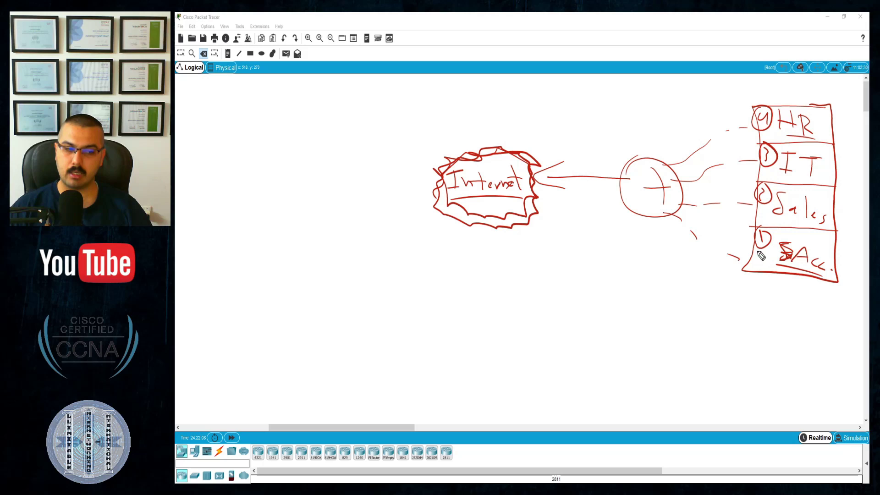
Step: Add dashes between the circle and the Acc. floor, and draw a server with three lines connected below the circle
mouse_move(718, 241)
mouse_down()
mouse_move(645, 205)
mouse_move(591, 294)
mouse_move(605, 251)
mouse_move(623, 262)
mouse_up()
drag(610, 271, 623, 269)
drag(608, 277, 620, 277)
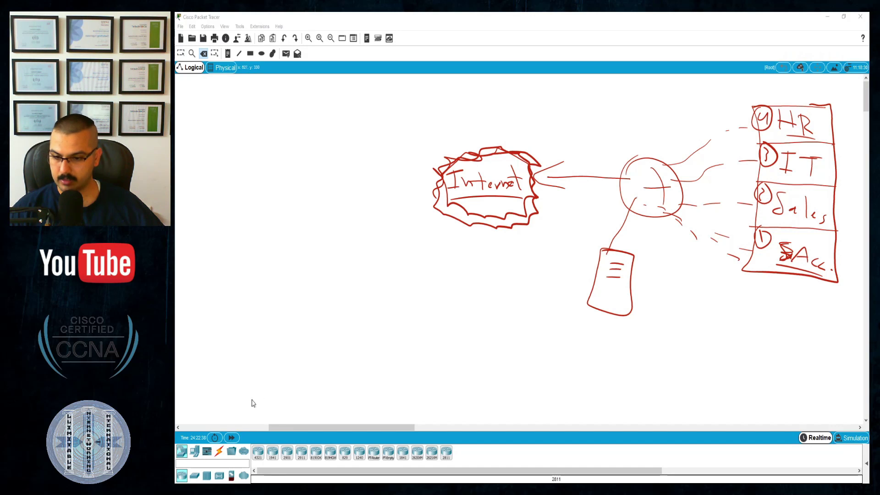
Step: Place a 7960 IP phone below the Internet cloud and inspect the ports in its physical device view
click(194, 452)
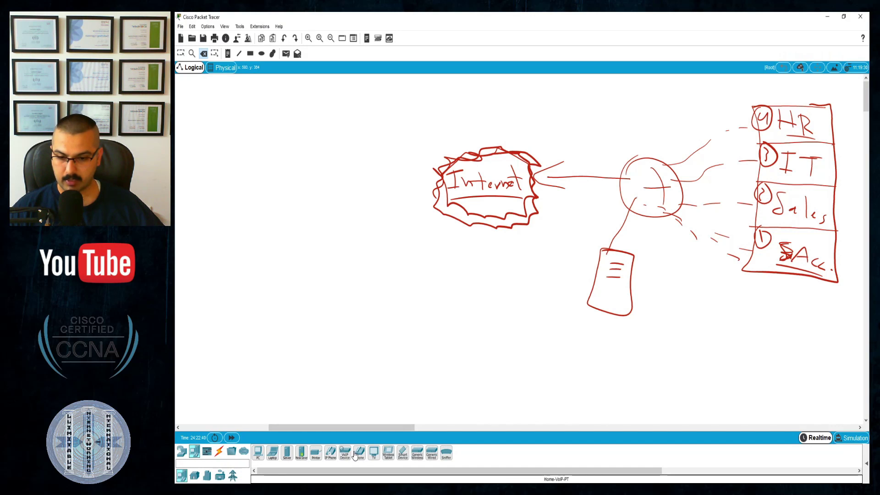
click(330, 453)
click(436, 316)
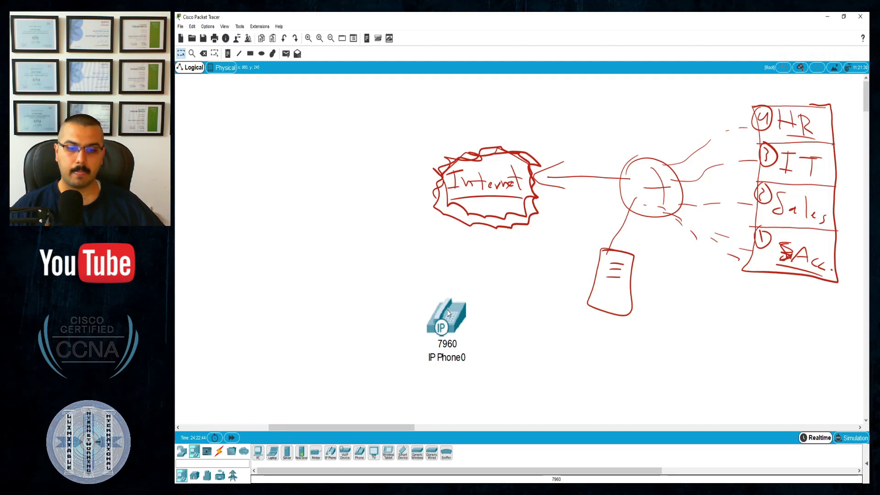
click(449, 314)
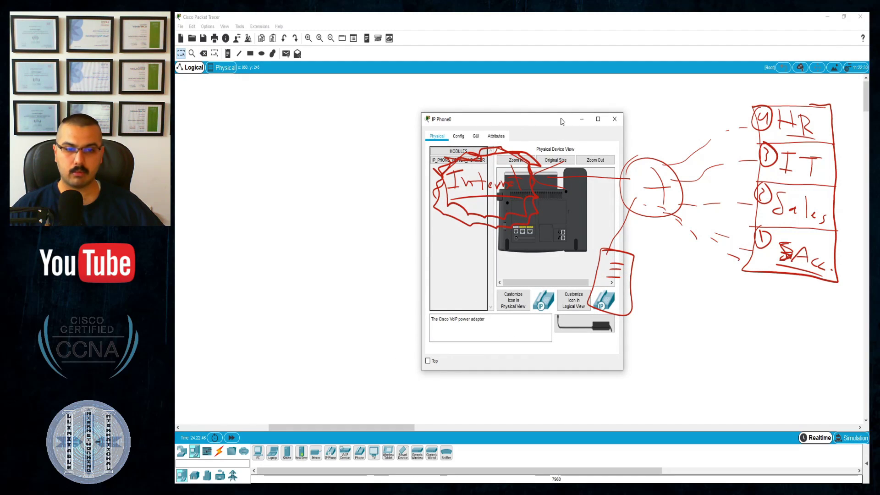
drag(518, 119, 291, 110)
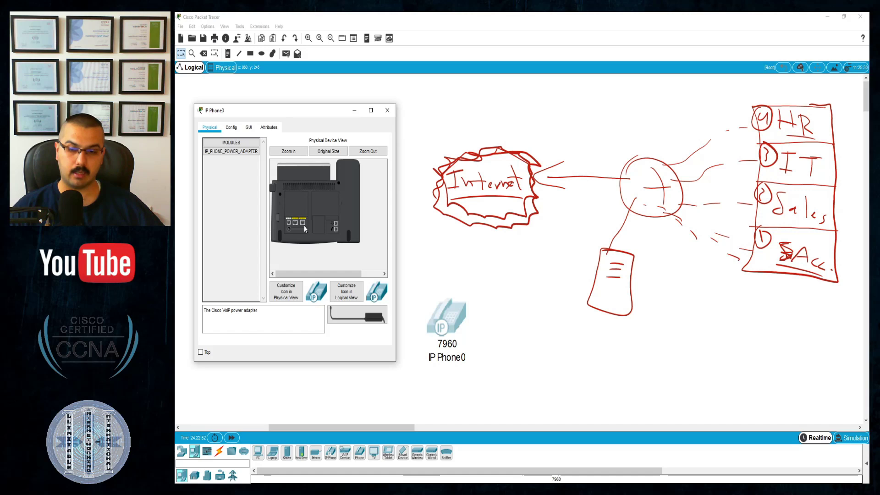
click(386, 110)
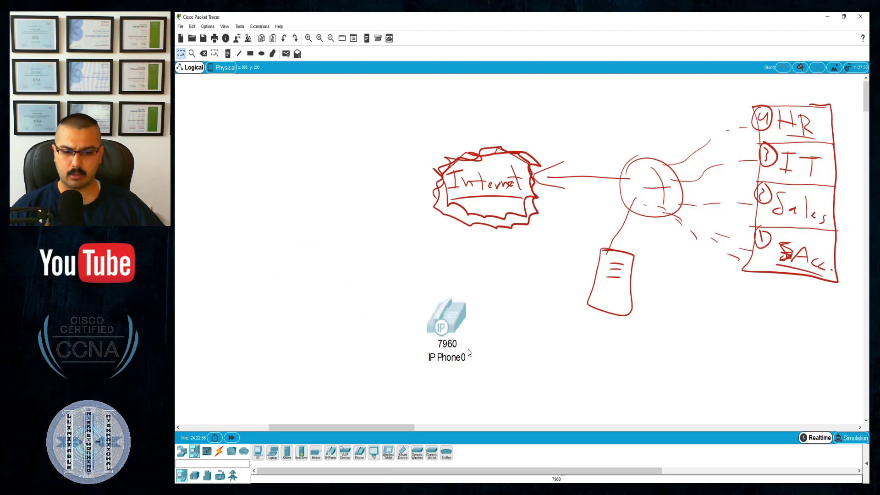
Step: Delete the IP phone from the workspace
key(Delete)
key(Return)
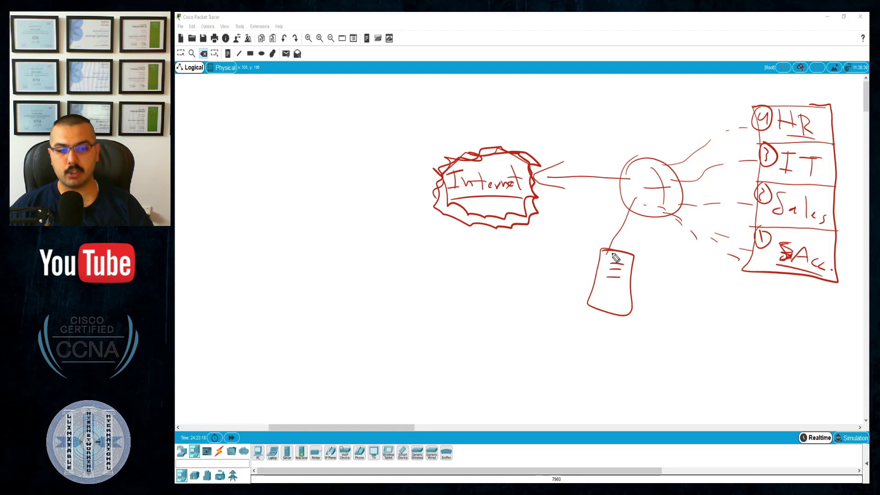
Step: Draw an arrow from the Internet cloud to the server and a path from the Acc. floor to the cloud, circling both ends
mouse_move(581, 235)
mouse_down()
mouse_move(592, 247)
mouse_move(531, 222)
mouse_up()
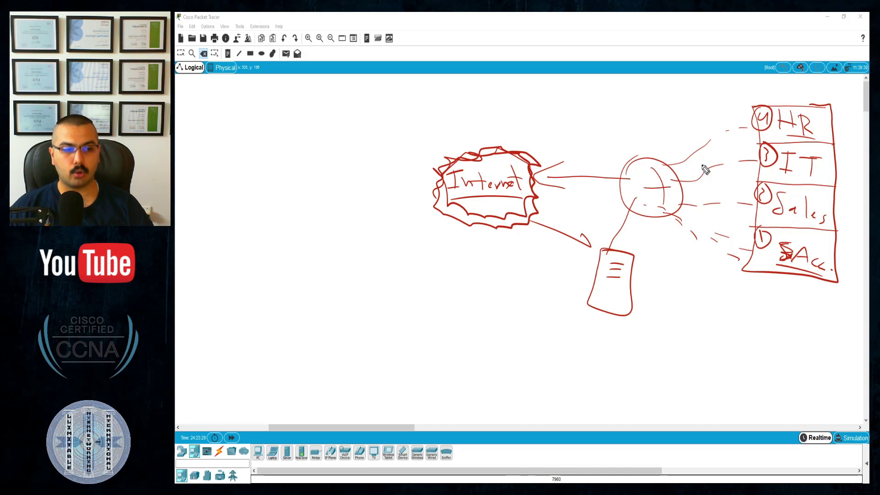
drag(756, 121, 701, 94)
mouse_move(752, 243)
mouse_down()
mouse_move(683, 233)
mouse_move(562, 183)
mouse_move(431, 184)
mouse_up()
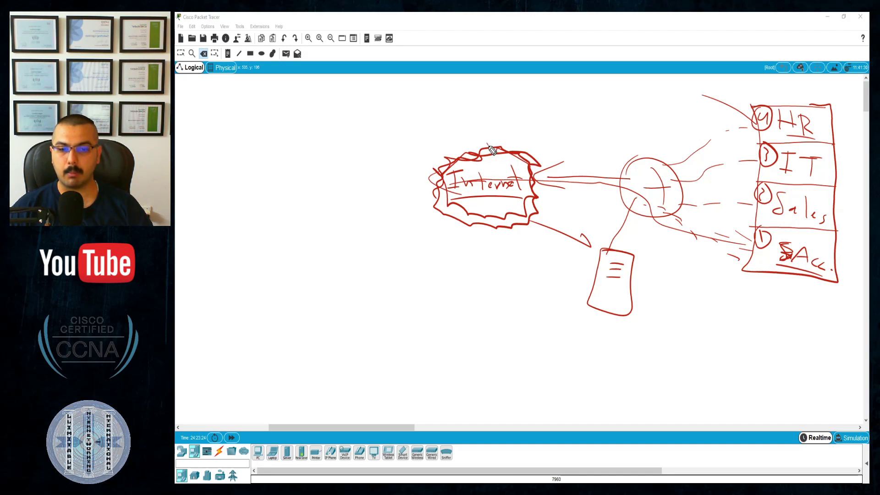
mouse_move(492, 149)
mouse_down()
mouse_move(487, 144)
mouse_move(504, 169)
mouse_up()
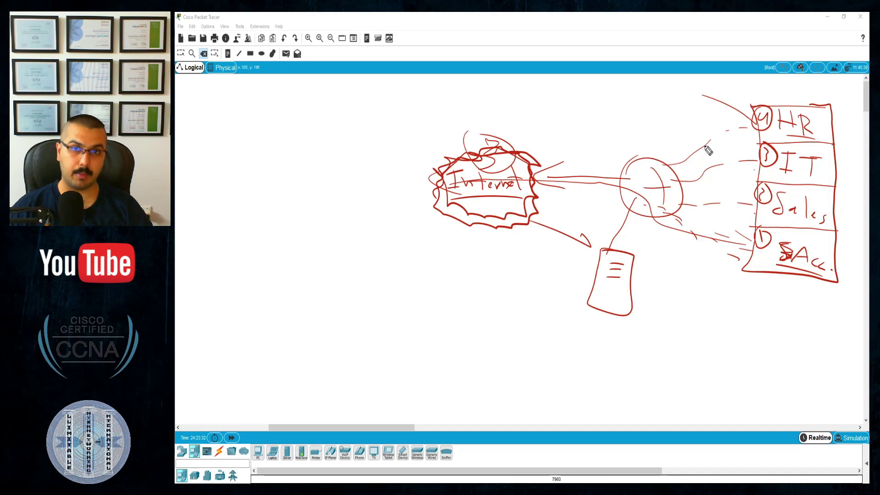
drag(738, 250, 745, 243)
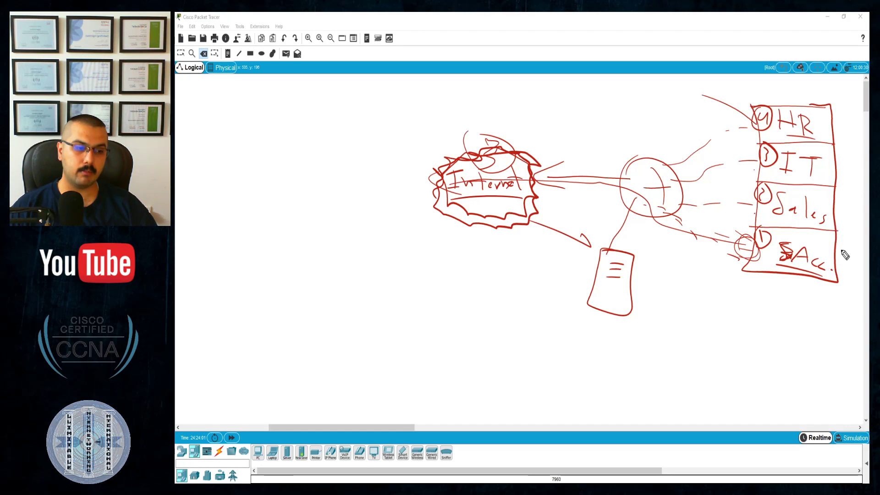
Step: Write the numbers 10, 14, 38 and 22 beside the Acc., Sales, IT and HR floors respectively
mouse_move(842, 251)
mouse_down()
mouse_move(842, 269)
mouse_move(854, 253)
mouse_up()
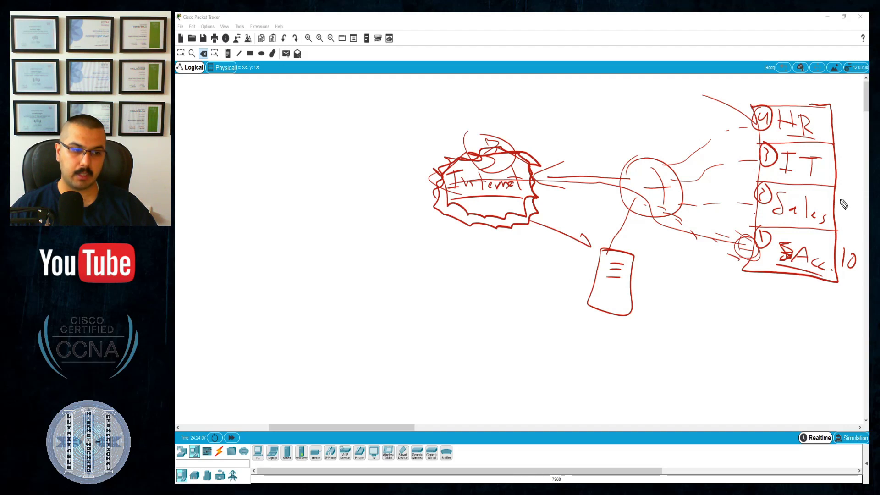
mouse_move(842, 202)
mouse_down()
mouse_move(841, 221)
mouse_move(859, 212)
mouse_move(856, 224)
mouse_up()
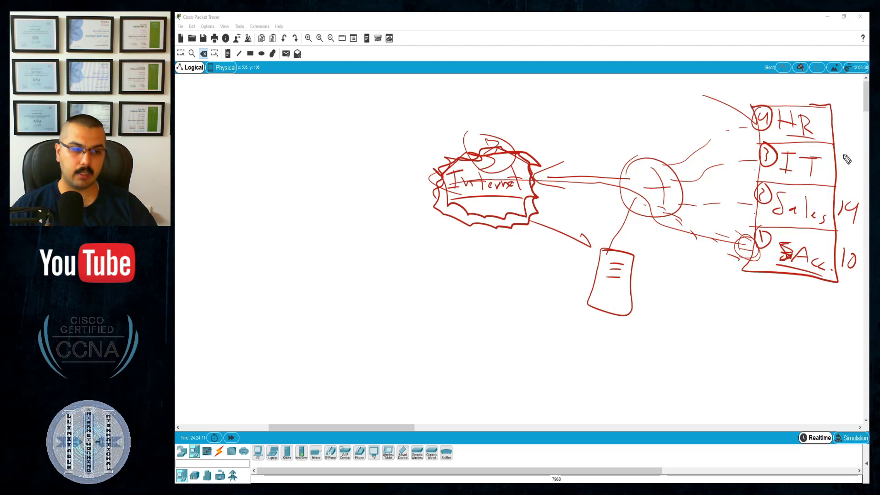
mouse_move(847, 161)
mouse_down()
mouse_move(840, 183)
mouse_move(856, 171)
mouse_move(845, 160)
mouse_up()
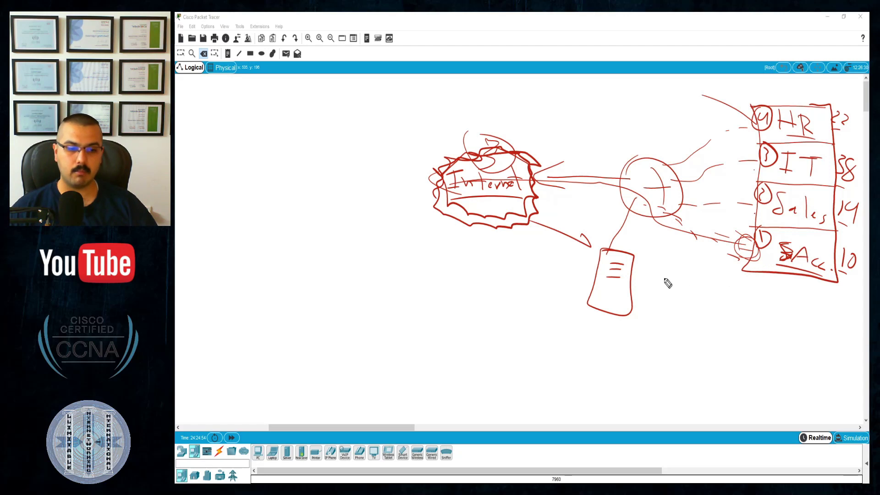
Step: Handwrite the network address 192.168.1.0/24 beside the server and underline it
mouse_move(653, 277)
mouse_down()
mouse_move(655, 302)
mouse_move(689, 302)
mouse_move(696, 313)
mouse_move(732, 305)
mouse_move(754, 327)
mouse_move(785, 324)
mouse_move(785, 357)
mouse_up()
click(687, 301)
click(741, 324)
click(770, 324)
drag(807, 342, 819, 357)
drag(825, 345, 825, 367)
drag(822, 399, 634, 329)
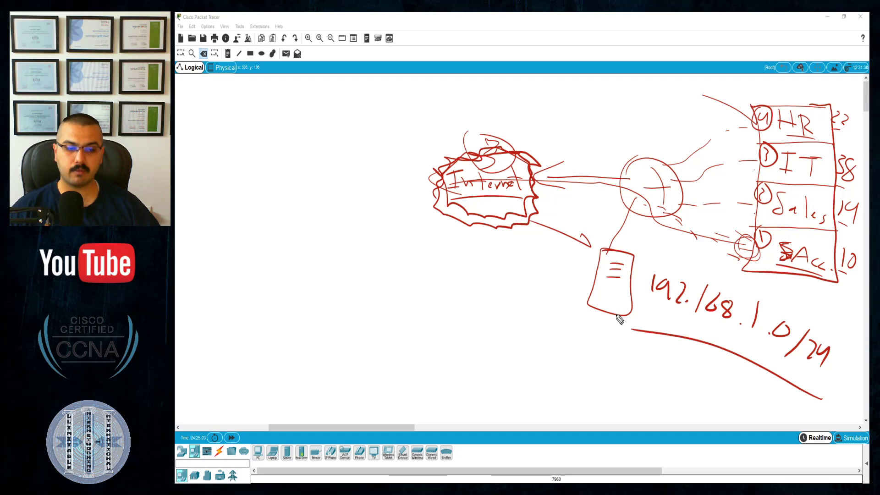
Step: Handwrite a second network address, 192.168.2.0/24, below the first and underline its ending
mouse_move(633, 348)
mouse_down()
mouse_move(629, 362)
mouse_move(673, 376)
mouse_up()
click(669, 372)
mouse_move(688, 361)
mouse_down()
mouse_move(684, 374)
mouse_move(732, 394)
mouse_move(742, 386)
mouse_move(783, 416)
mouse_up()
click(711, 380)
click(734, 394)
drag(732, 407, 779, 427)
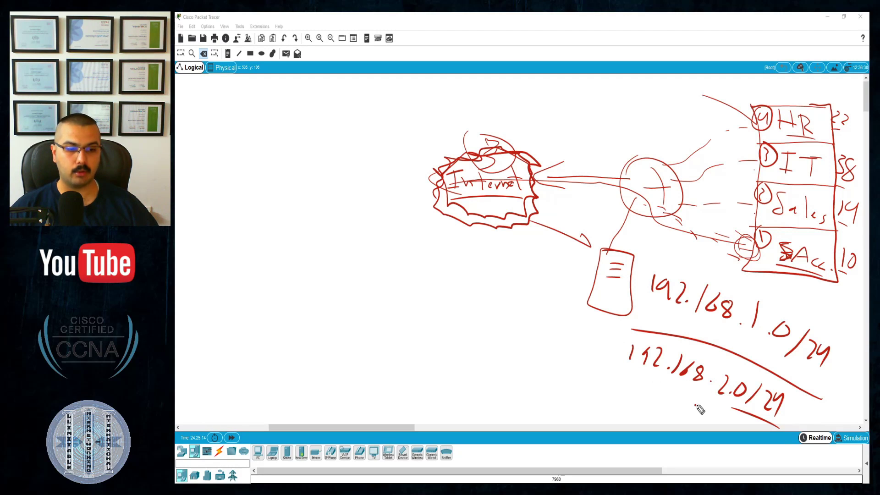
Step: Handwrite the endings .3.0 and .4.0 below 192.168.2.0/24 for two more networks and underline the last one
mouse_move(705, 399)
mouse_down()
mouse_move(710, 415)
mouse_move(723, 412)
mouse_move(708, 432)
mouse_up()
click(716, 415)
mouse_move(703, 424)
mouse_down()
mouse_move(701, 447)
mouse_move(727, 443)
mouse_up()
click(712, 451)
drag(673, 449, 723, 469)
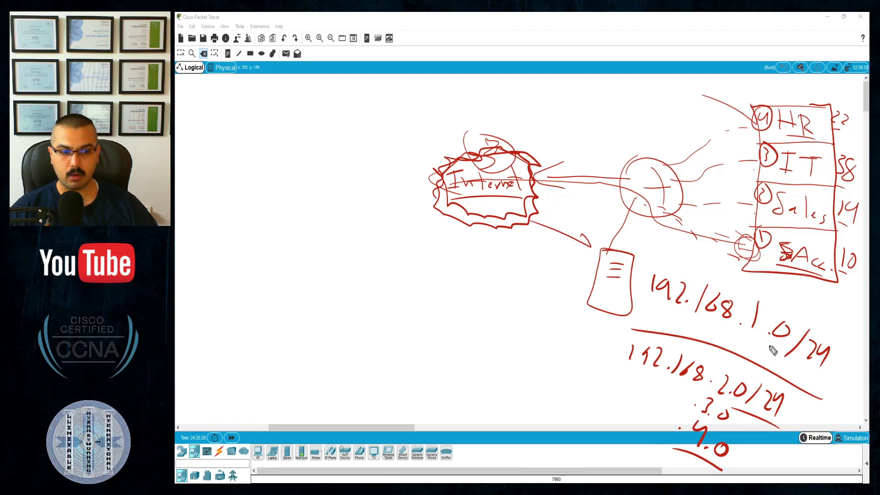
Step: Underline each of the four network addresses and the /24 prefix of 192.168.1.0
drag(770, 356, 671, 318)
drag(773, 428, 609, 375)
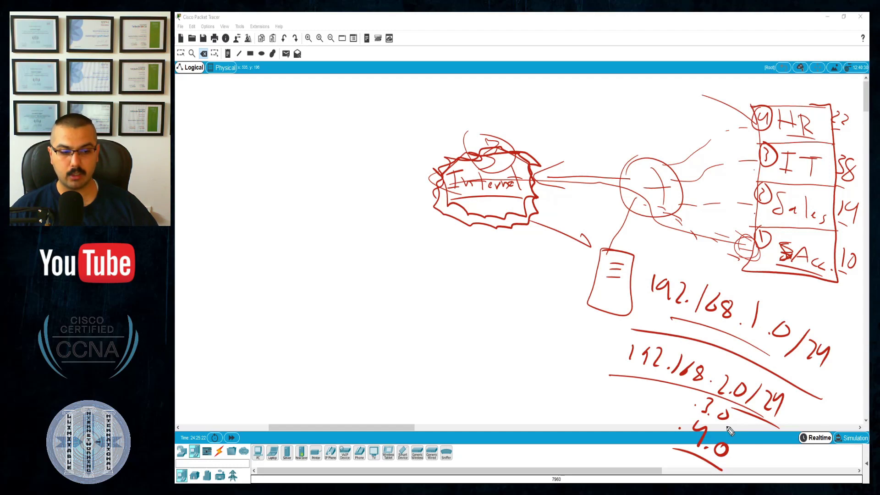
drag(750, 438, 635, 409)
drag(690, 468, 600, 420)
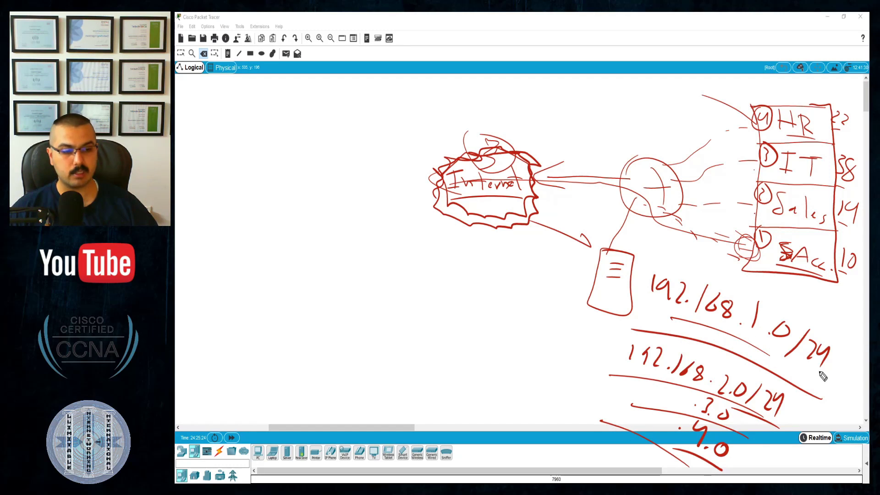
drag(826, 378, 795, 365)
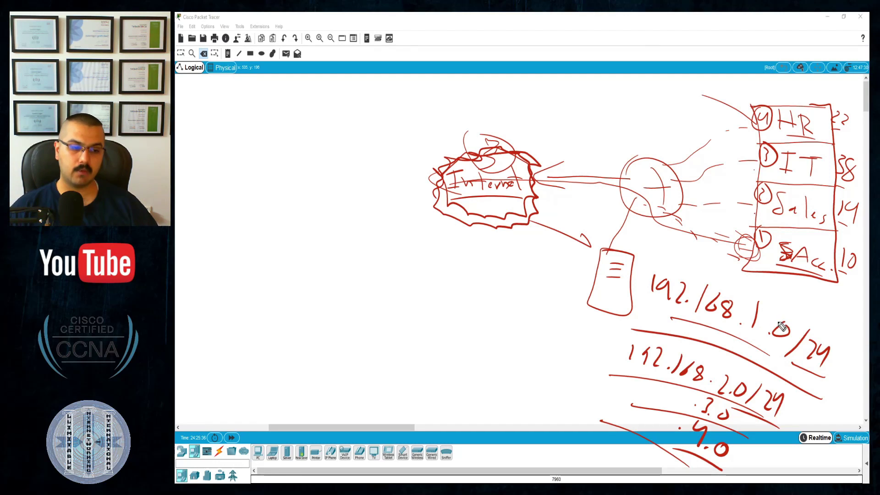
Step: Write 255 above the last octet of 192.168.1.0/24 and a large underlined 254 below the Internet cloud
drag(782, 289, 809, 310)
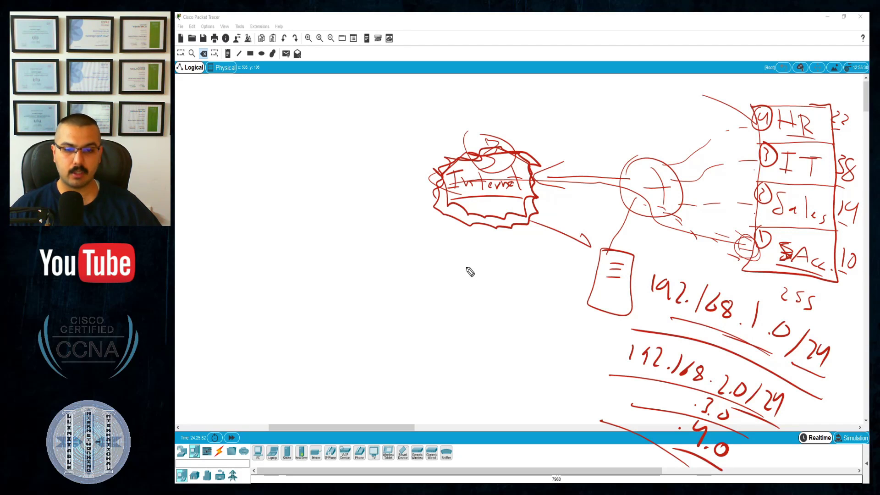
mouse_move(457, 266)
mouse_down()
mouse_move(460, 295)
mouse_move(472, 297)
mouse_up()
mouse_move(503, 265)
mouse_down()
mouse_move(501, 289)
mouse_move(482, 300)
mouse_move(531, 281)
mouse_up()
mouse_move(532, 266)
mouse_down()
mouse_move(524, 304)
mouse_move(449, 315)
mouse_up()
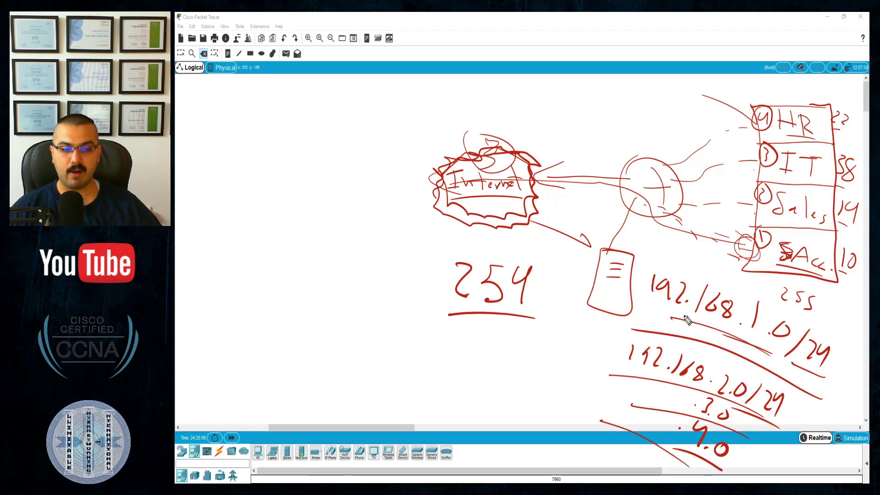
Step: Underline each of the four network addresses a second time
drag(766, 347, 666, 313)
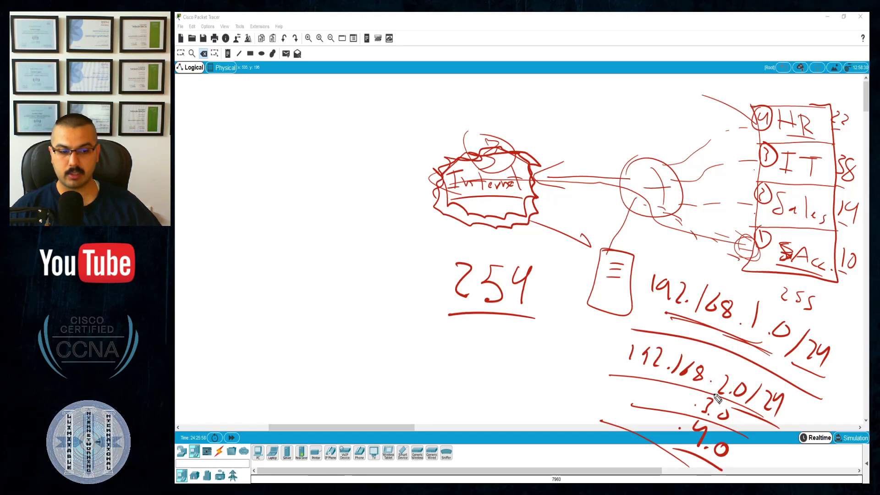
drag(711, 395, 644, 367)
drag(717, 415, 644, 400)
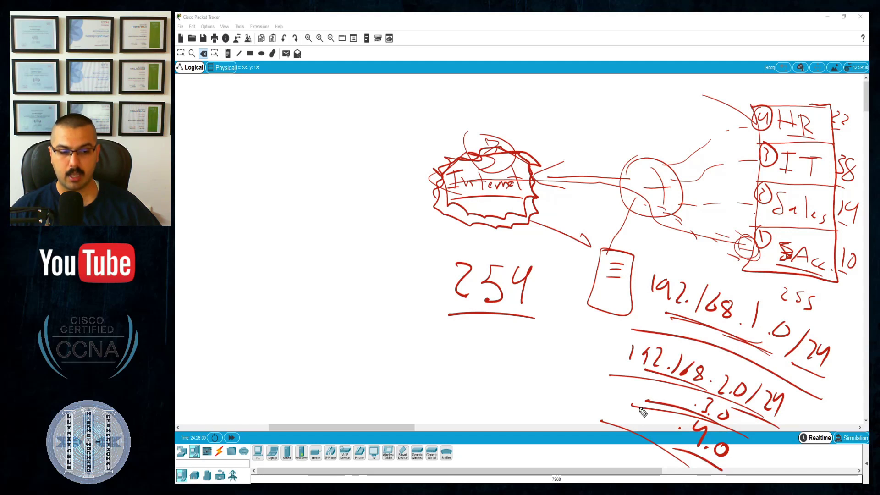
drag(672, 462, 617, 428)
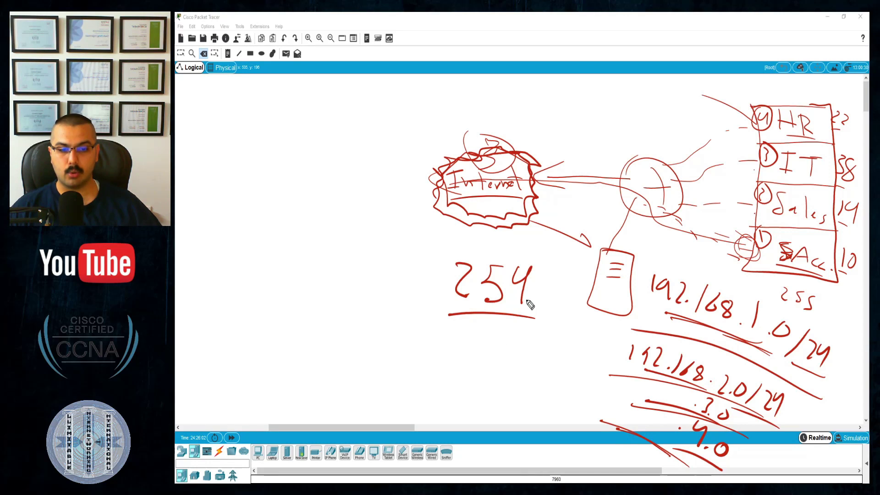
Step: Extend the 254 into the multiplication 254 * 4 and write the underlined result 1016 below it
mouse_move(534, 287)
mouse_down()
mouse_move(550, 303)
mouse_move(536, 305)
mouse_move(552, 296)
mouse_up()
mouse_move(560, 265)
mouse_down()
mouse_move(569, 301)
mouse_move(466, 318)
mouse_move(579, 320)
mouse_move(489, 318)
mouse_up()
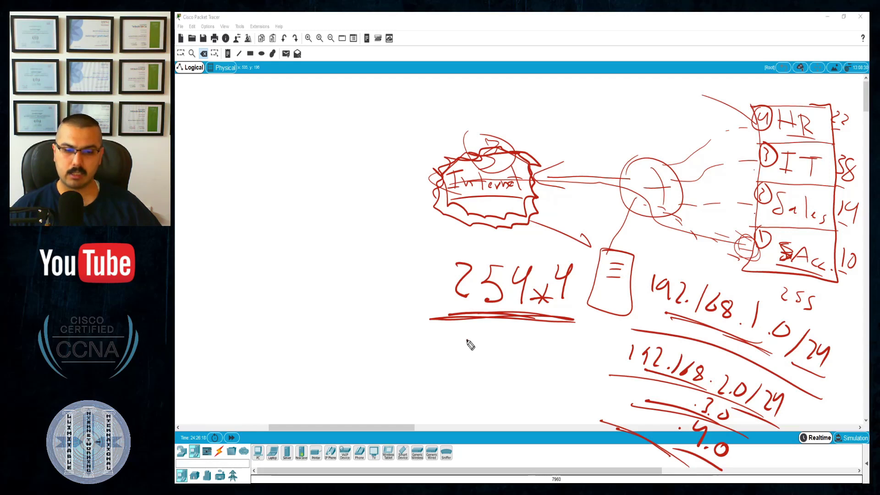
mouse_move(467, 340)
mouse_down()
mouse_move(465, 363)
mouse_move(495, 355)
mouse_up()
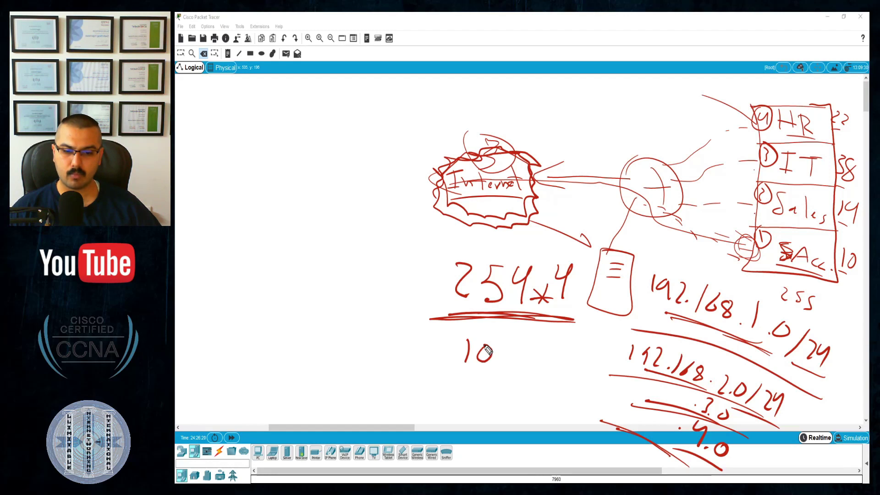
mouse_move(507, 345)
mouse_down()
mouse_move(510, 370)
mouse_move(525, 360)
mouse_move(456, 380)
mouse_up()
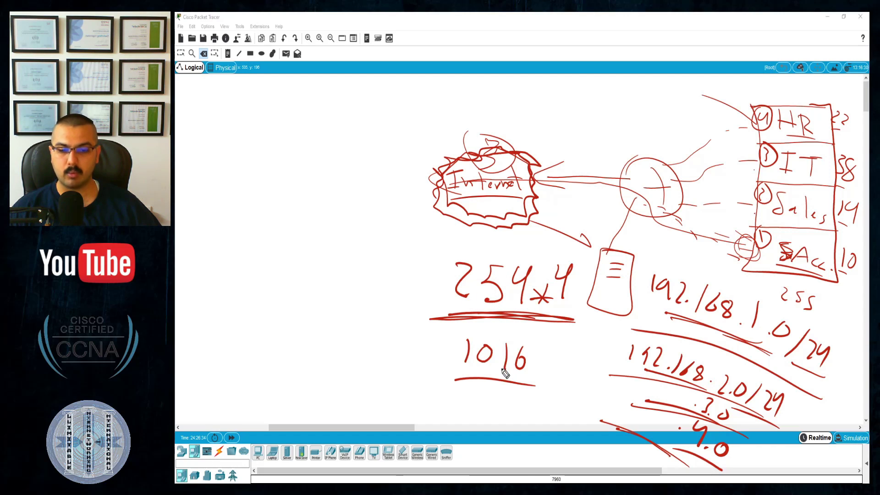
mouse_move(543, 391)
mouse_down()
mouse_move(451, 375)
mouse_move(473, 380)
mouse_up()
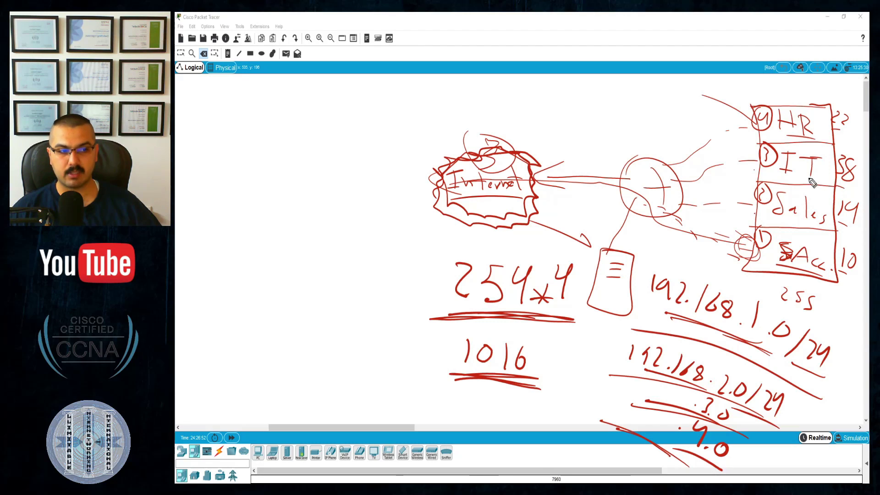
Step: Write the addition 46 + 38 beside the multiplication, correcting the miswritten 48 to 46, and draw a sum line
mouse_move(354, 236)
mouse_down()
mouse_move(367, 260)
mouse_move(387, 240)
mouse_up()
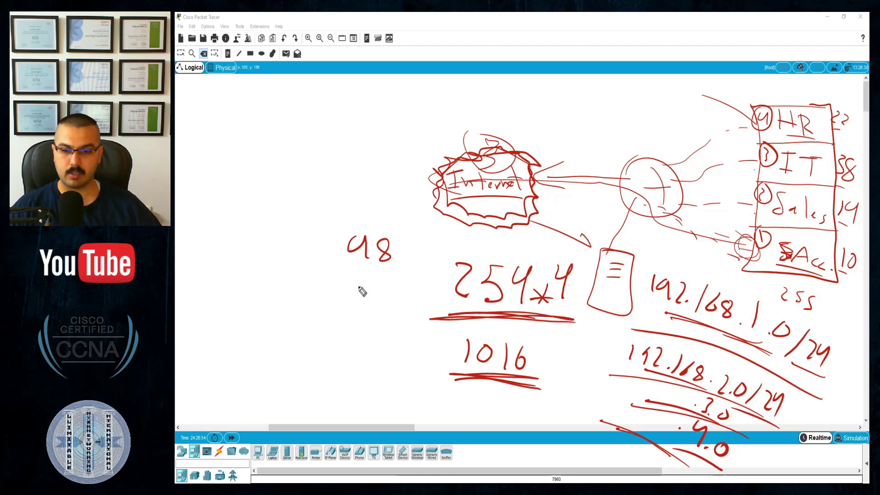
mouse_move(404, 287)
mouse_down()
mouse_move(425, 286)
mouse_move(414, 302)
mouse_up()
drag(348, 276, 350, 300)
mouse_move(381, 279)
mouse_down()
mouse_move(386, 301)
mouse_move(373, 280)
mouse_up()
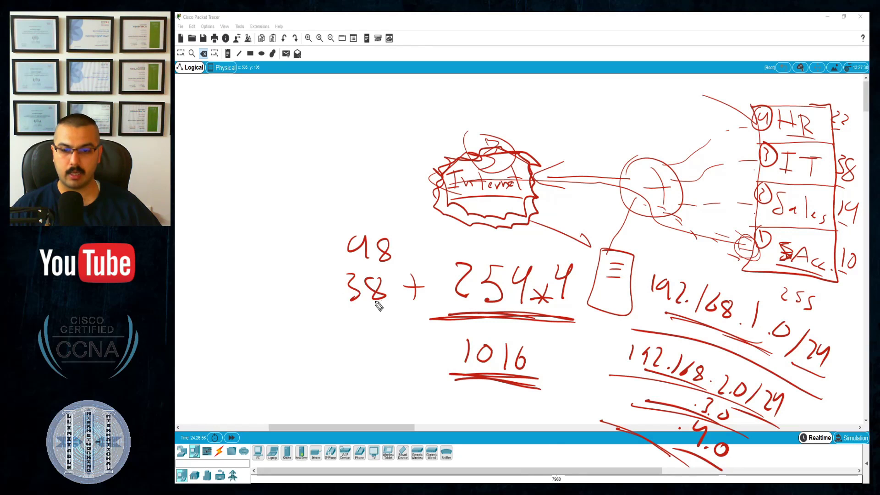
drag(397, 234, 374, 264)
drag(406, 244, 398, 259)
mouse_move(422, 328)
mouse_down()
mouse_move(351, 315)
mouse_move(312, 324)
mouse_up()
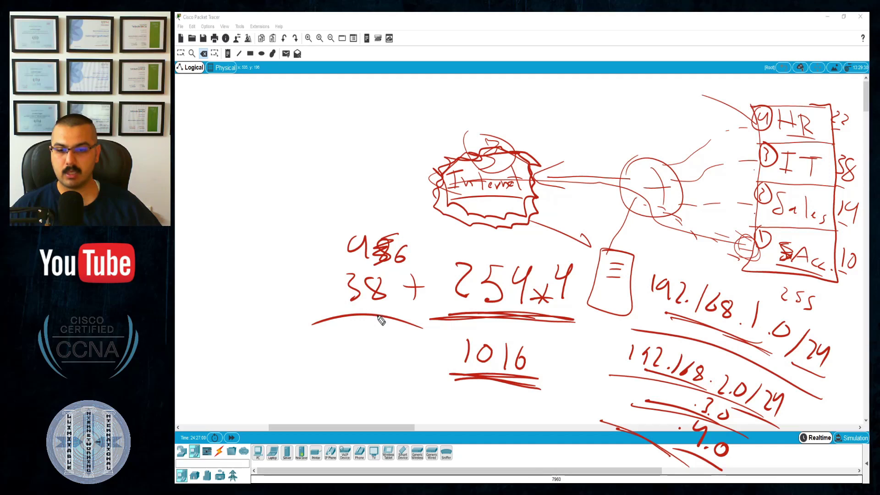
Step: Write the underlined sum 84, emphasize the line under 1016, and add an underlined 900+ beside it
mouse_move(372, 338)
mouse_down()
mouse_move(363, 366)
mouse_move(379, 337)
mouse_move(394, 355)
mouse_up()
drag(390, 334, 391, 370)
mouse_move(396, 387)
mouse_down()
mouse_move(408, 389)
mouse_move(355, 392)
mouse_move(384, 388)
mouse_move(369, 388)
mouse_up()
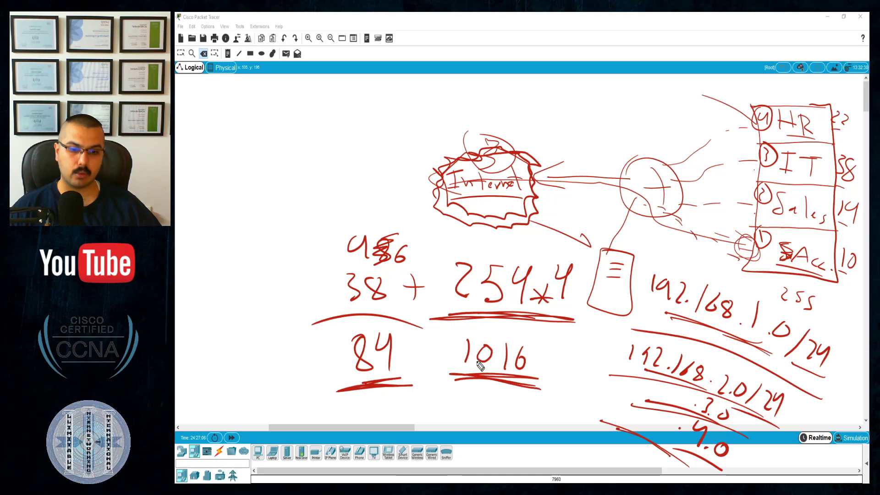
mouse_move(518, 363)
mouse_down()
mouse_move(521, 370)
mouse_move(486, 381)
mouse_move(522, 383)
mouse_up()
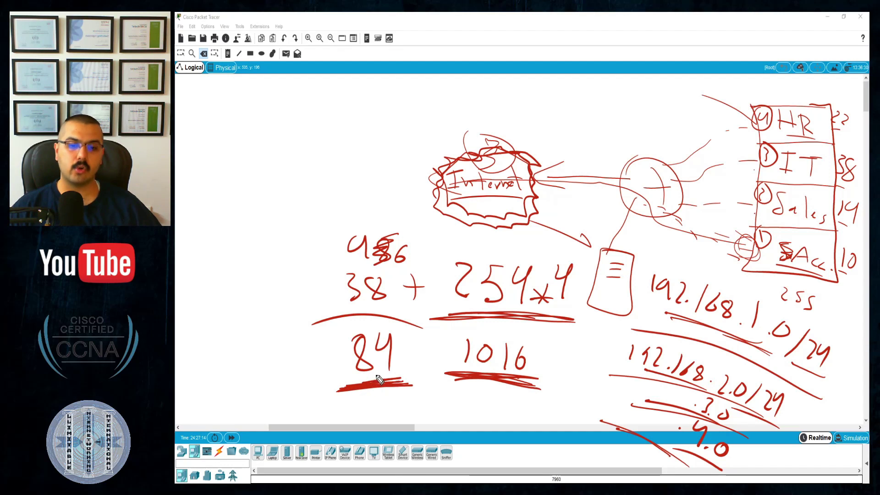
mouse_move(548, 360)
mouse_down()
mouse_move(565, 354)
mouse_move(571, 370)
mouse_move(615, 374)
mouse_move(599, 392)
mouse_up()
drag(612, 398, 536, 369)
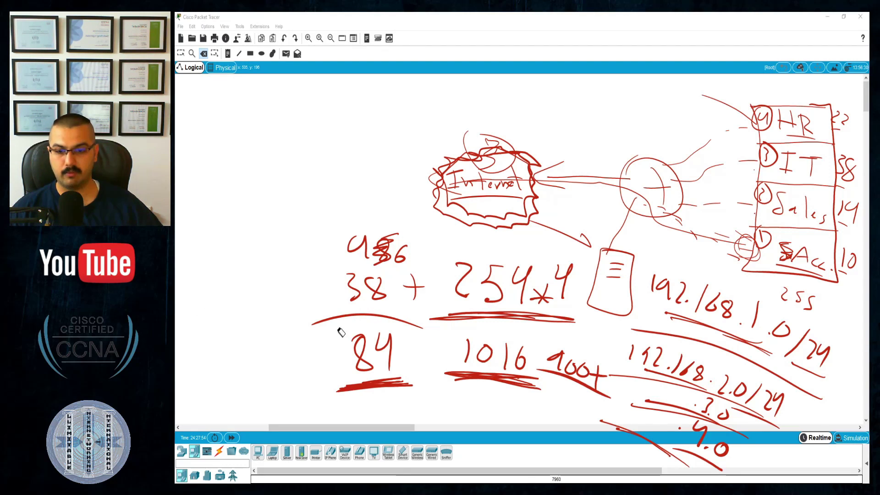
Step: Erase all the calculations and the extra network addresses, keeping only 192.168.1.0/24 with its annotations
mouse_move(358, 274)
mouse_down()
mouse_move(397, 252)
mouse_move(412, 281)
mouse_move(365, 332)
mouse_move(391, 362)
mouse_move(454, 305)
mouse_move(546, 290)
mouse_move(546, 310)
mouse_move(458, 386)
mouse_move(501, 359)
mouse_move(578, 365)
mouse_move(603, 401)
mouse_move(646, 433)
mouse_move(598, 376)
mouse_move(719, 452)
mouse_move(712, 415)
mouse_move(722, 383)
mouse_move(757, 399)
mouse_move(724, 398)
mouse_move(676, 431)
mouse_move(709, 392)
mouse_move(692, 367)
mouse_move(636, 358)
mouse_up()
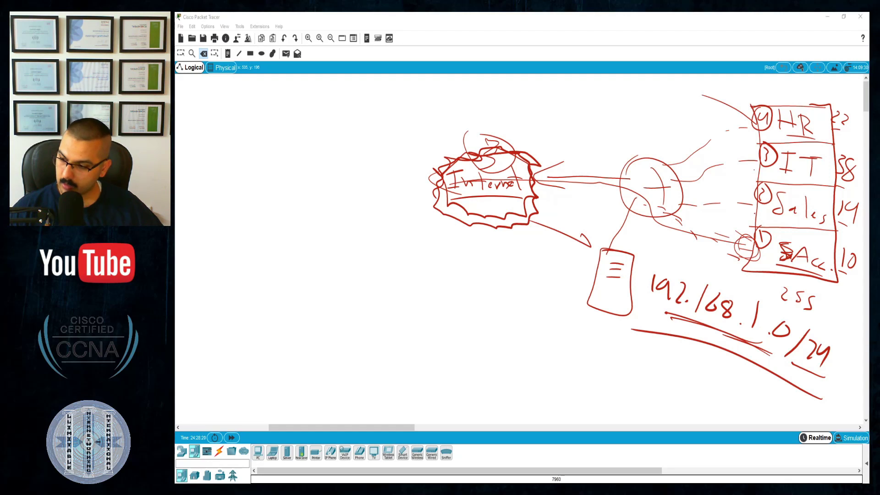
click(182, 452)
key(Escape)
click(390, 209)
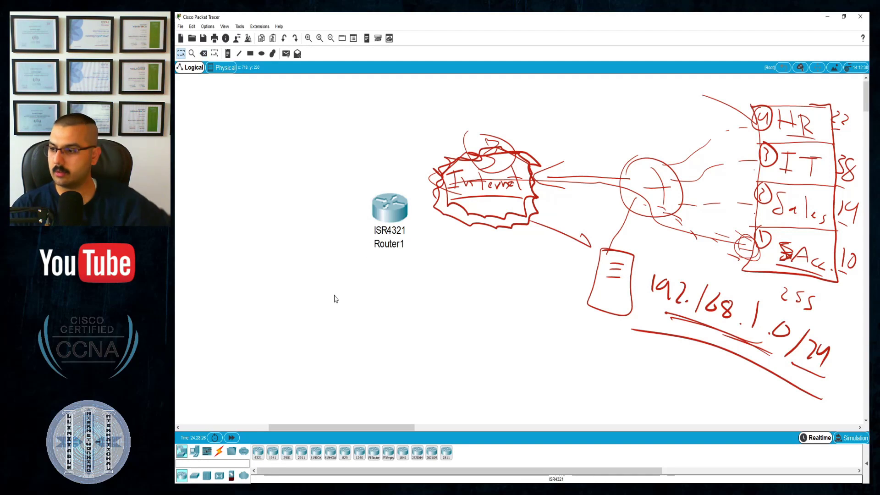
drag(324, 174, 411, 257)
key(Delete)
key(Return)
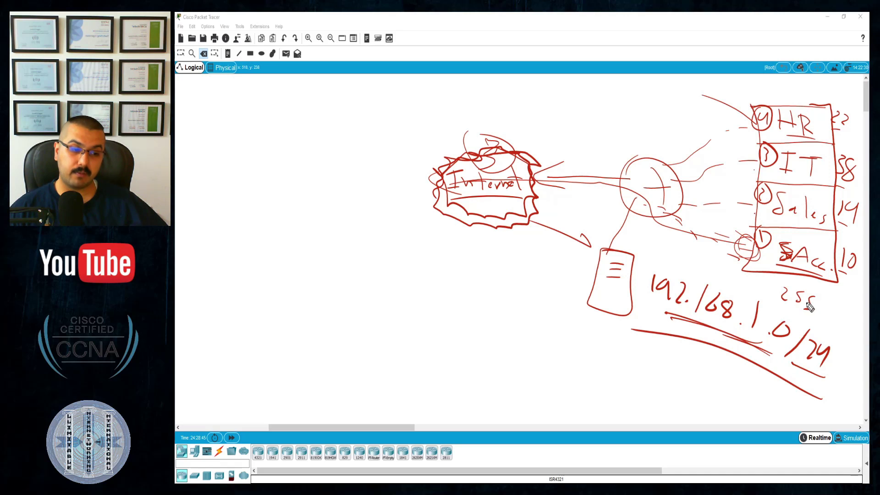
Step: Correct the 255 above the last octet to 254 and write a large double-underlined 84 below the Internet cloud
drag(810, 297, 814, 314)
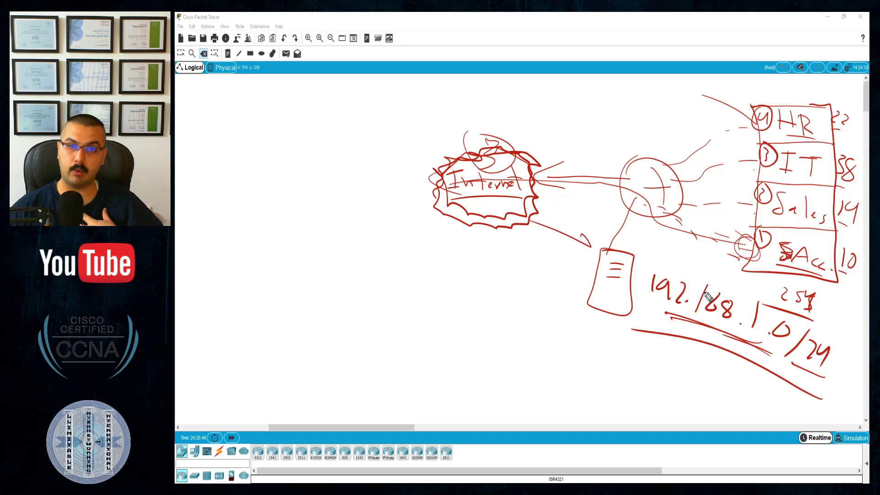
mouse_move(453, 253)
mouse_down()
mouse_move(466, 292)
mouse_move(454, 259)
mouse_up()
mouse_move(492, 254)
mouse_down()
mouse_move(492, 271)
mouse_move(509, 270)
mouse_up()
drag(506, 257, 508, 288)
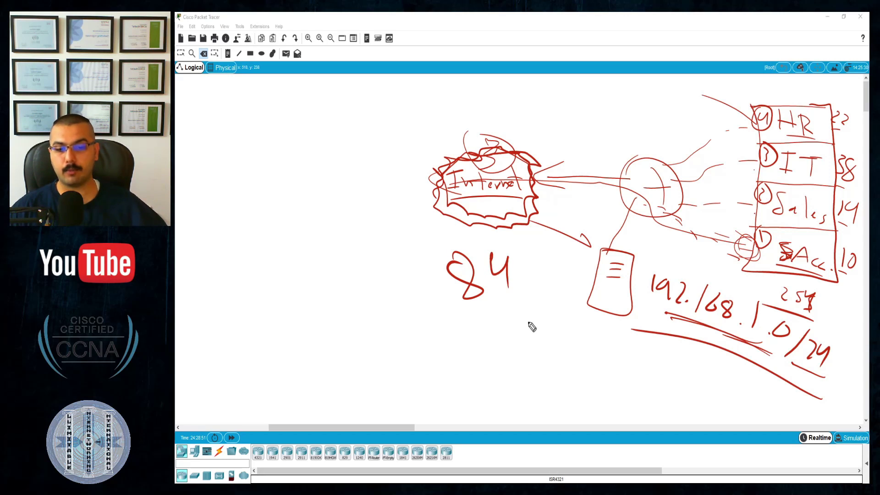
drag(454, 316, 531, 322)
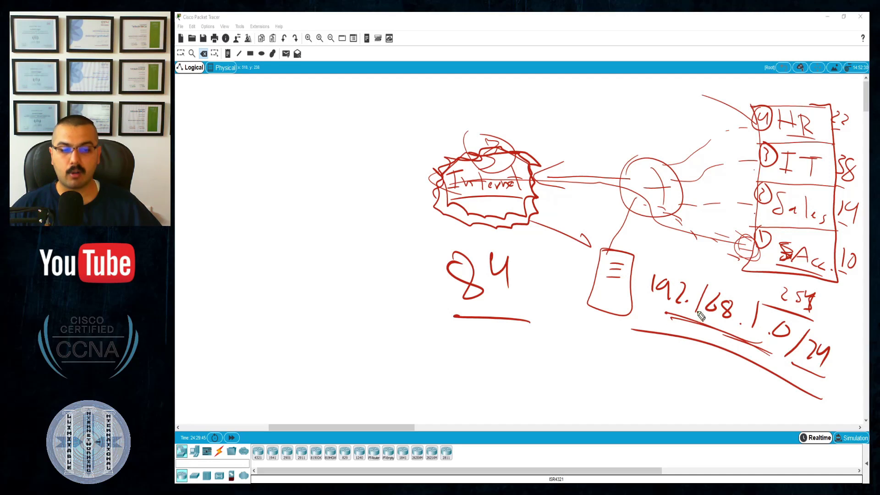
drag(532, 323, 444, 328)
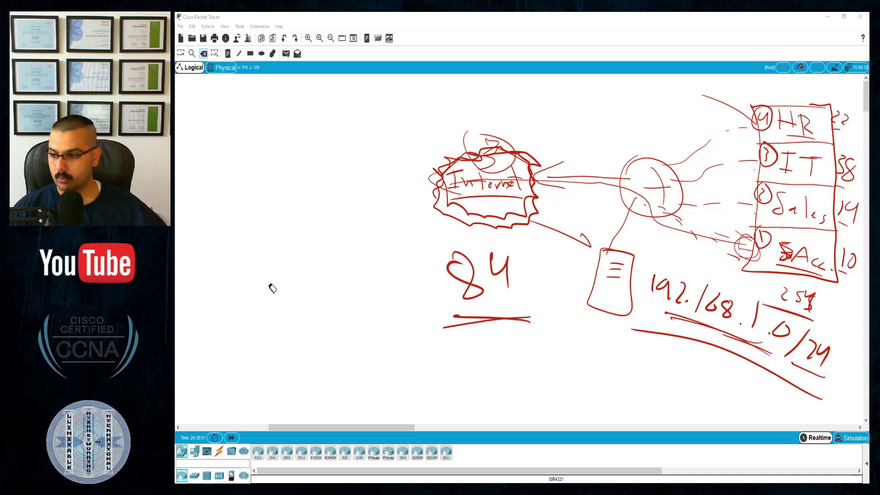
Step: Erase the 84, the Internet cloud, router, server and connection lines, and the 254 above the address
click(505, 287)
click(517, 316)
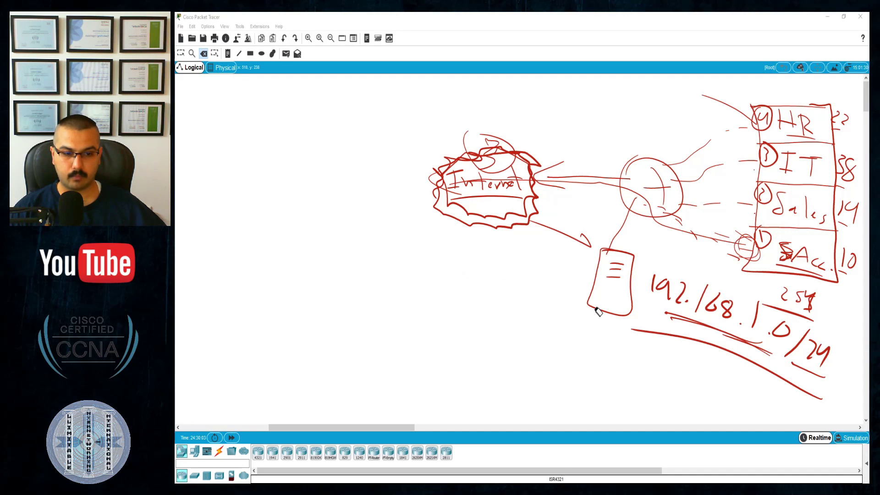
mouse_move(596, 309)
mouse_down()
mouse_move(642, 242)
mouse_move(495, 145)
mouse_move(457, 181)
mouse_move(463, 192)
mouse_move(526, 177)
mouse_move(556, 206)
mouse_move(633, 197)
mouse_move(724, 259)
mouse_move(743, 243)
mouse_move(731, 263)
mouse_move(750, 193)
mouse_move(737, 118)
mouse_move(706, 133)
mouse_move(730, 141)
mouse_move(708, 200)
mouse_move(654, 213)
mouse_up()
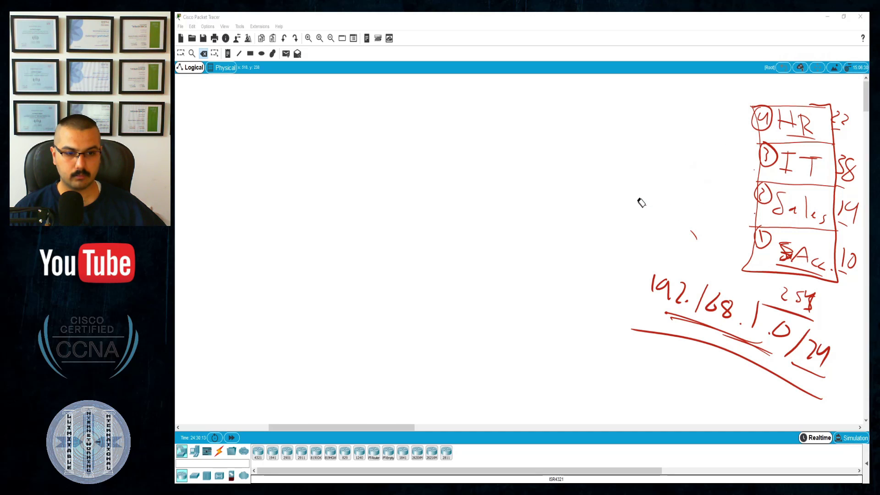
drag(699, 240, 810, 317)
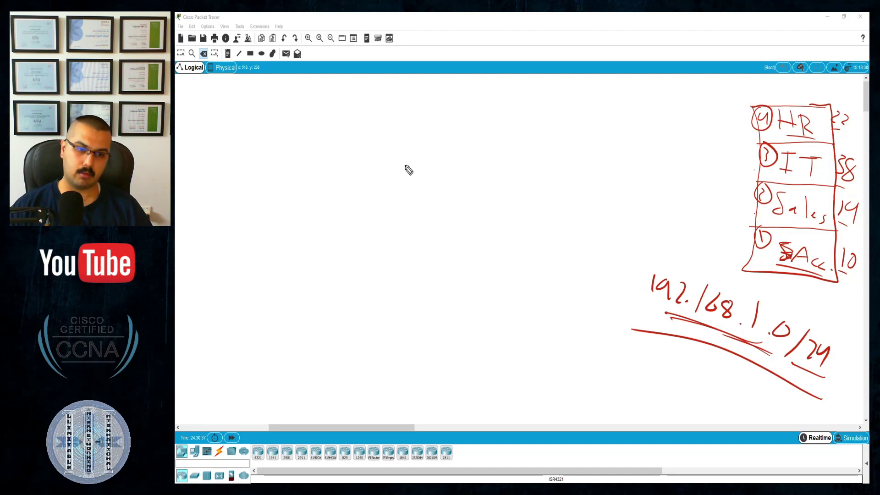
Step: Draw a vertical divider beside the department sketch and start a list in the blank area with IT 38
mouse_move(588, 96)
mouse_down()
mouse_move(601, 139)
mouse_move(615, 382)
mouse_up()
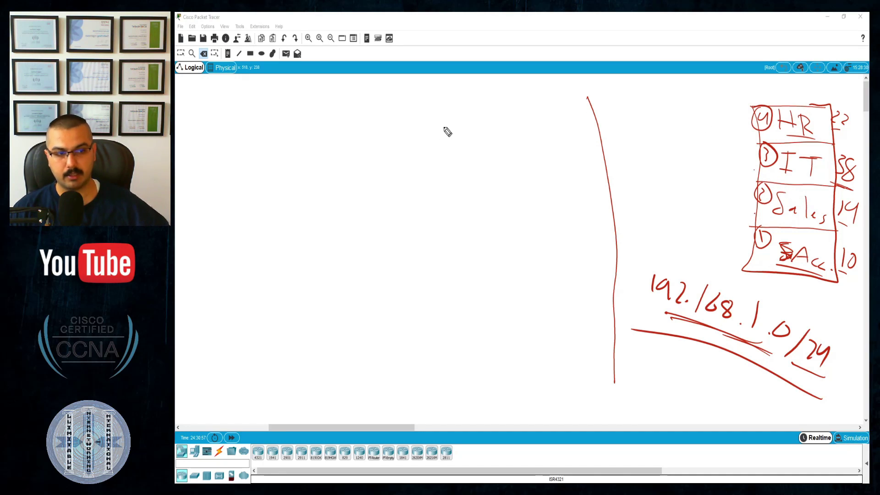
mouse_move(404, 102)
mouse_down()
mouse_move(432, 96)
mouse_move(415, 127)
mouse_move(471, 100)
mouse_up()
drag(460, 101, 462, 127)
mouse_move(514, 98)
mouse_down()
mouse_move(517, 122)
mouse_move(548, 107)
mouse_up()
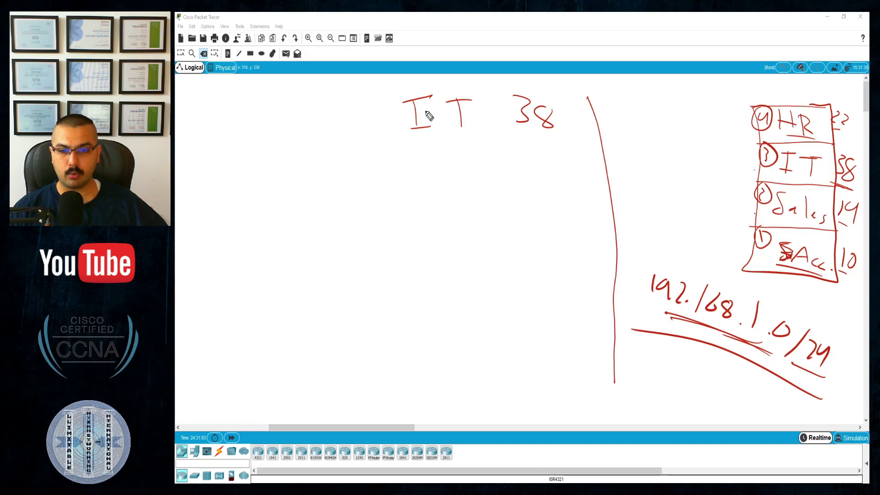
Step: Handwrite HR 22 as the second list entry, below IT
mouse_move(416, 148)
mouse_down()
mouse_move(418, 178)
mouse_move(431, 176)
mouse_up()
mouse_move(414, 169)
mouse_down()
mouse_move(438, 166)
mouse_move(460, 181)
mouse_up()
mouse_move(457, 153)
mouse_down()
mouse_move(459, 169)
mouse_move(475, 181)
mouse_up()
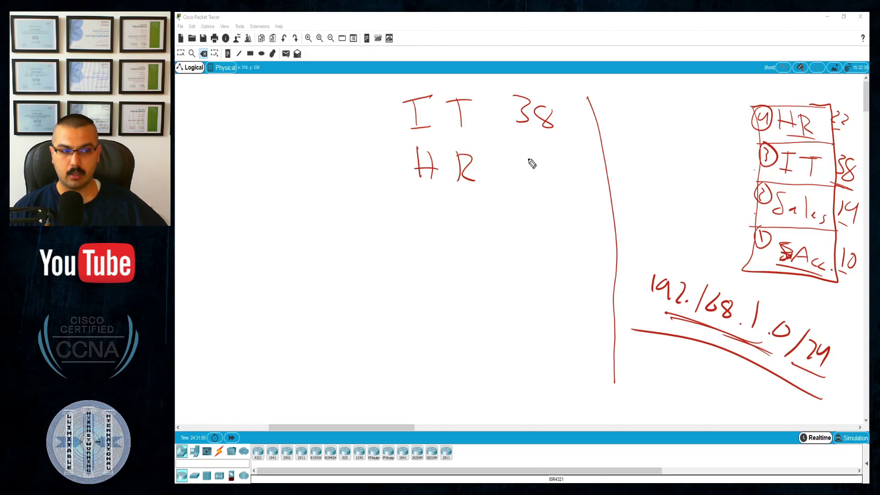
mouse_move(514, 149)
mouse_down()
mouse_move(535, 175)
mouse_move(558, 177)
mouse_up()
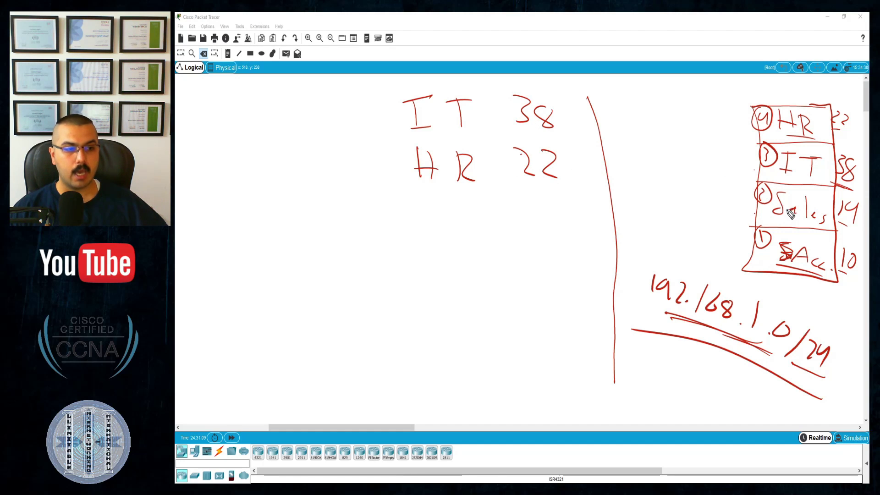
Step: Handwrite Sales 14 as the third list entry, below HR
mouse_move(420, 201)
mouse_down()
mouse_move(411, 227)
mouse_move(444, 229)
mouse_up()
drag(454, 221, 458, 235)
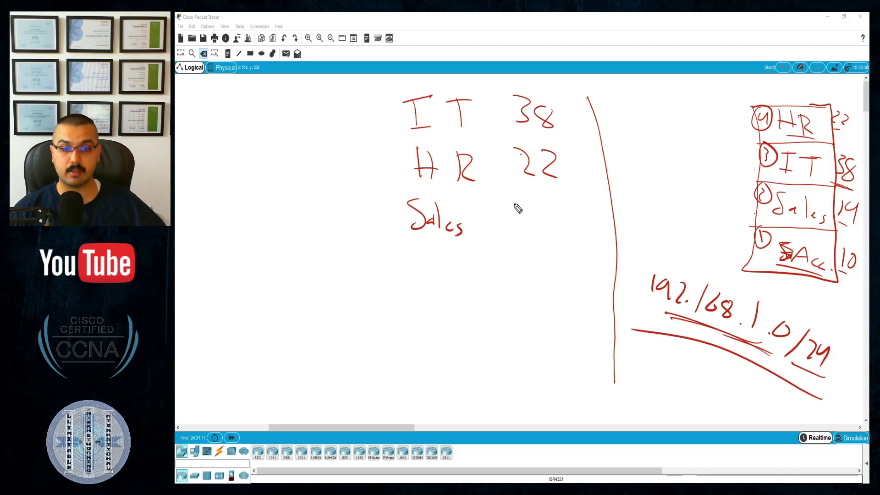
mouse_move(513, 202)
mouse_down()
mouse_move(517, 233)
mouse_move(553, 215)
mouse_up()
drag(549, 203, 549, 237)
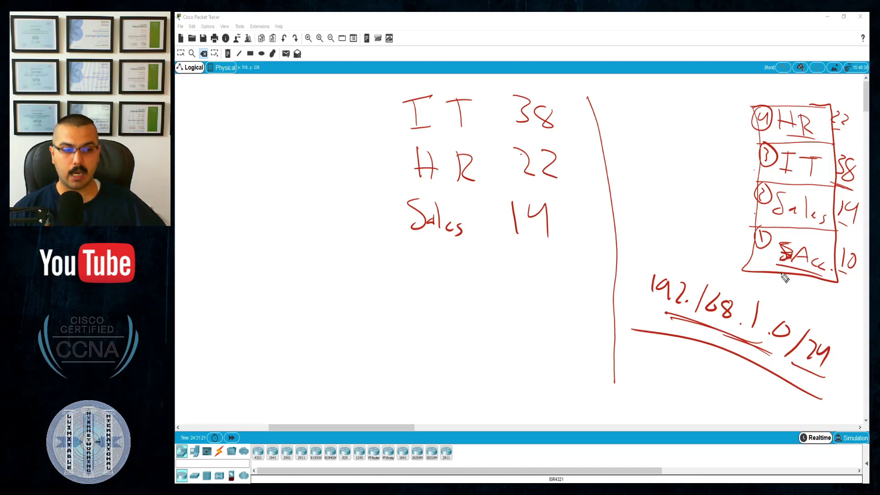
Step: Handwrite Acc. 10 as the fourth list entry, below Sales
drag(403, 278, 430, 276)
drag(411, 275, 436, 286)
drag(456, 275, 450, 286)
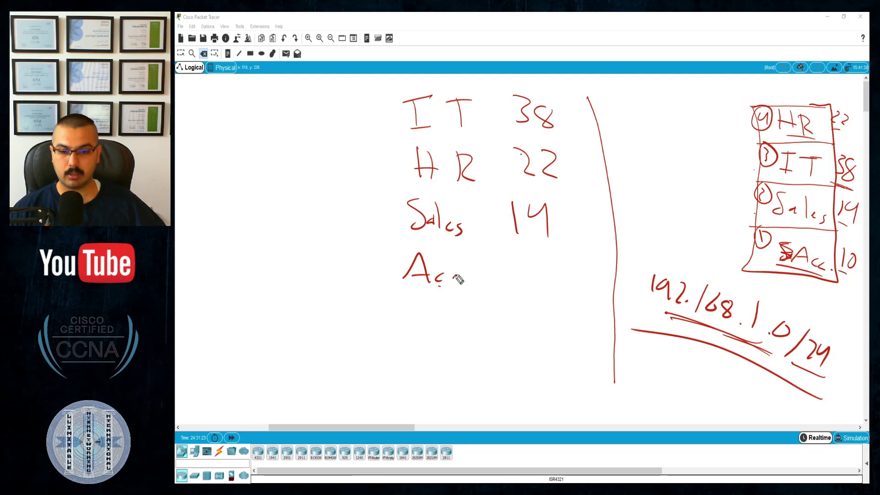
click(464, 287)
drag(516, 259, 519, 281)
drag(541, 261, 538, 261)
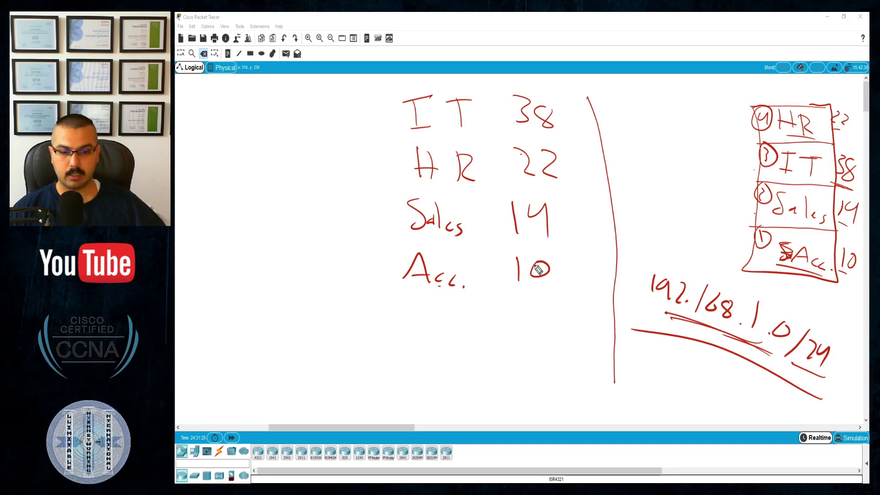
Step: Underline each of the four device counts in the large list: 38, 22, 14 and 10
drag(521, 131, 557, 132)
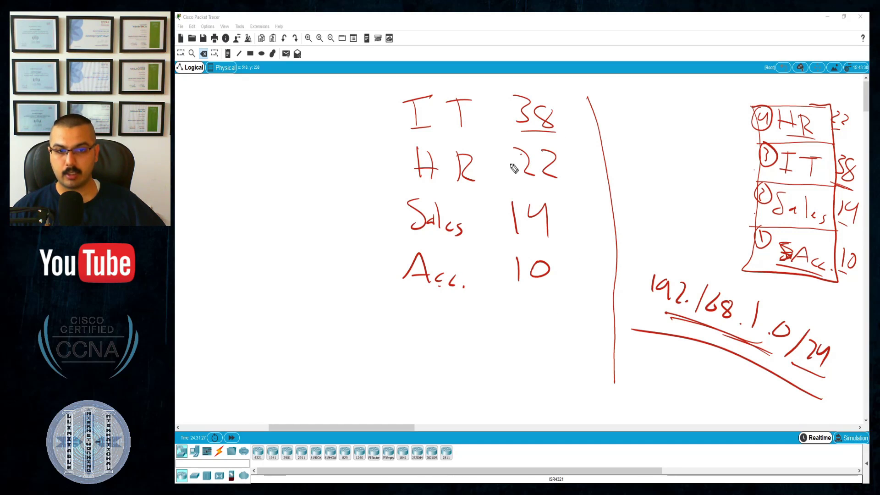
drag(517, 186, 556, 187)
drag(517, 237, 549, 238)
drag(515, 297, 544, 299)
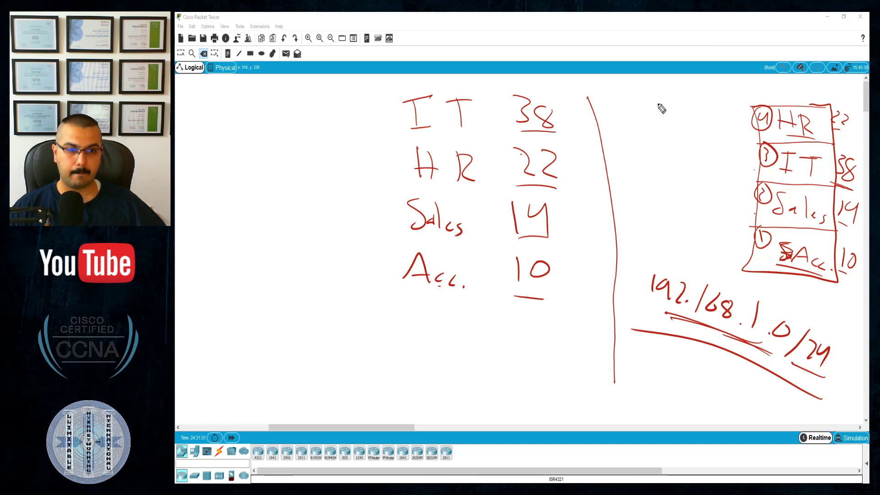
Step: Copy the list in small handwriting between the divider and department sketch: IT 38, HR 22, SA 14, Ac 10
mouse_move(662, 97)
mouse_down()
mouse_move(663, 111)
mouse_move(678, 106)
mouse_move(662, 134)
mouse_move(677, 142)
mouse_move(654, 152)
mouse_move(666, 156)
mouse_move(644, 170)
mouse_up()
drag(653, 162, 652, 162)
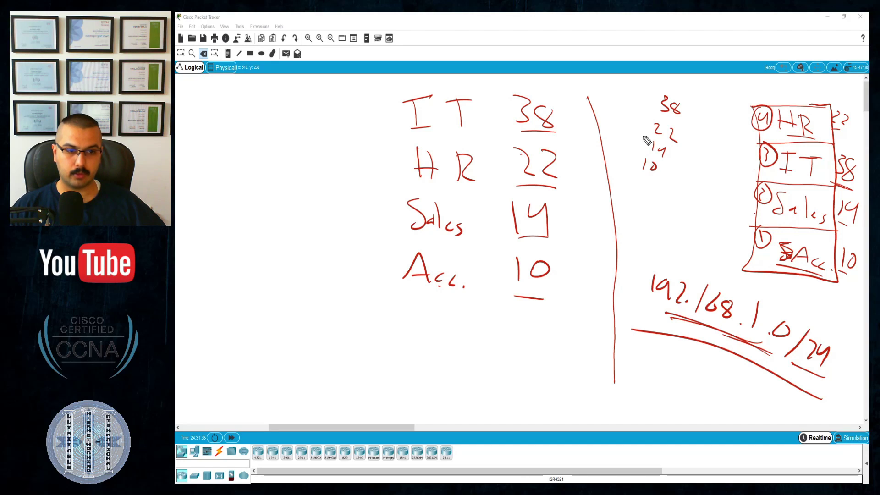
mouse_move(637, 86)
mouse_down()
mouse_move(643, 100)
mouse_move(655, 90)
mouse_up()
mouse_move(650, 92)
mouse_down()
mouse_move(651, 104)
mouse_move(627, 122)
mouse_move(651, 123)
mouse_move(625, 140)
mouse_move(644, 143)
mouse_up()
mouse_move(634, 137)
mouse_down()
mouse_move(642, 136)
mouse_move(624, 155)
mouse_move(632, 160)
mouse_up()
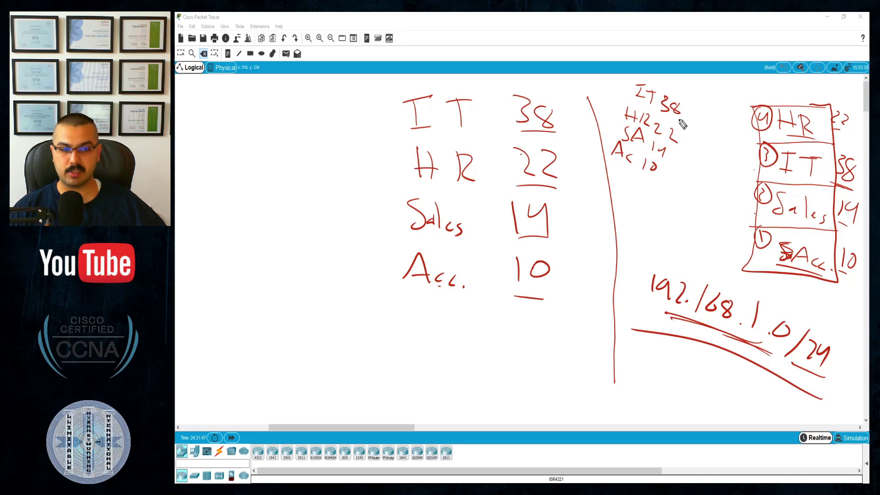
Step: Underline the 38 in the small list and mark each of its four entries with a dash
drag(678, 119, 655, 113)
drag(619, 89, 608, 88)
mouse_move(606, 107)
mouse_down()
mouse_move(594, 107)
mouse_move(598, 125)
mouse_up()
drag(595, 149, 585, 150)
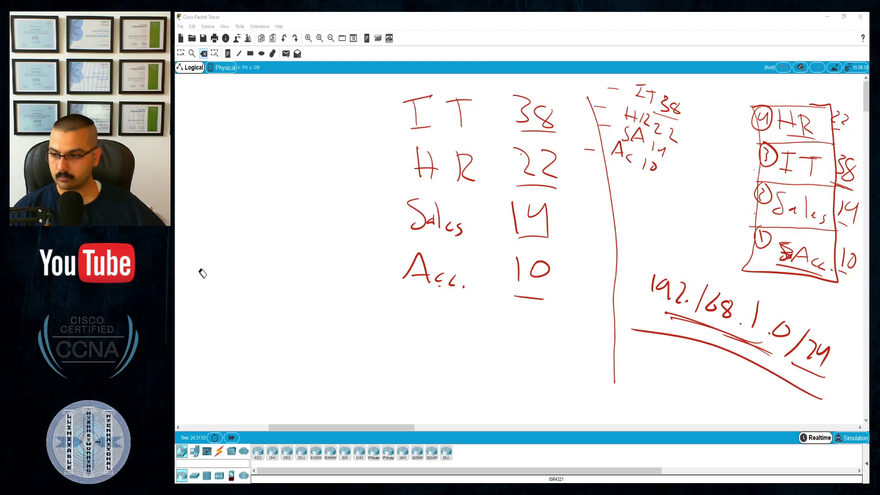
Step: Erase the large department list and handwrite 192.168.1.0/24 at the top of the cleared area
mouse_move(538, 111)
mouse_down()
mouse_move(545, 179)
mouse_move(519, 223)
mouse_move(528, 296)
mouse_move(463, 280)
mouse_move(444, 286)
mouse_move(438, 277)
mouse_move(444, 289)
mouse_move(429, 161)
mouse_move(452, 172)
mouse_move(423, 98)
mouse_move(472, 125)
mouse_up()
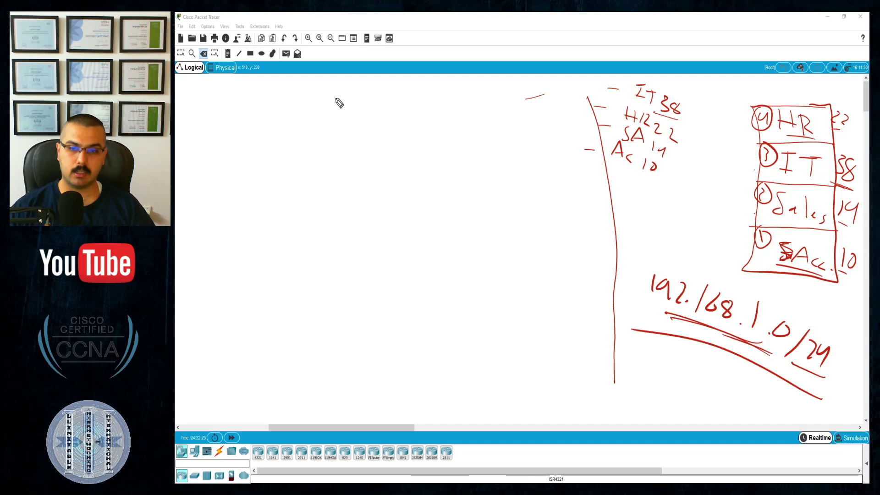
drag(365, 94, 363, 108)
mouse_move(378, 95)
mouse_down()
mouse_move(372, 103)
mouse_move(433, 112)
mouse_move(447, 128)
mouse_move(522, 115)
mouse_move(544, 150)
mouse_up()
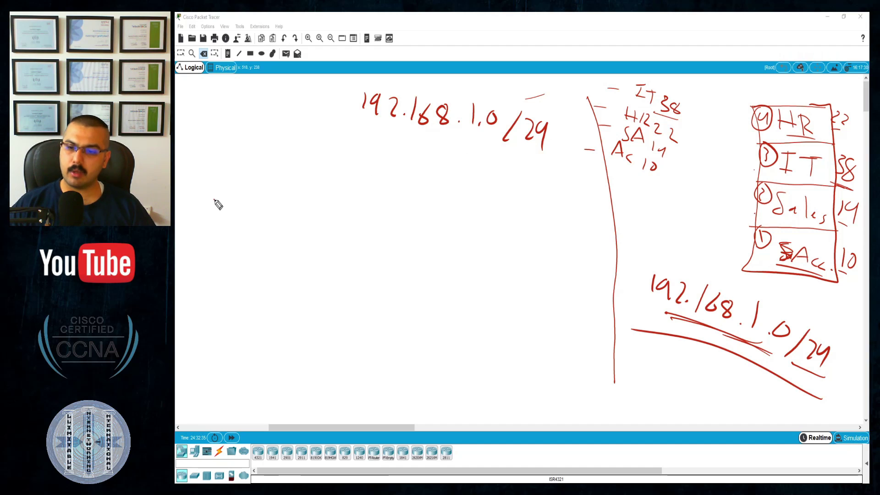
Step: Handwrite the IT address calculation 38 + 1 + 1 = 40 below the network address and underline the 40 twice
mouse_move(214, 200)
mouse_down()
mouse_move(216, 222)
mouse_move(241, 205)
mouse_move(272, 214)
mouse_move(264, 225)
mouse_move(289, 228)
mouse_up()
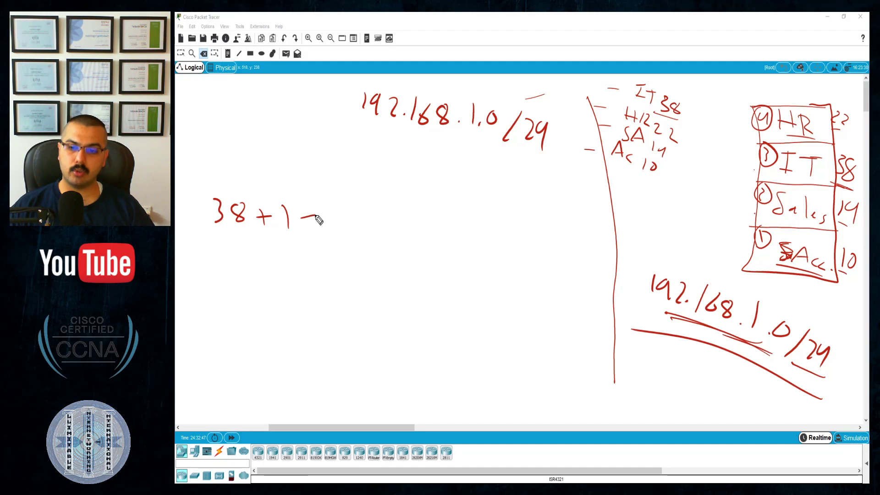
drag(308, 208, 310, 226)
drag(328, 205, 336, 229)
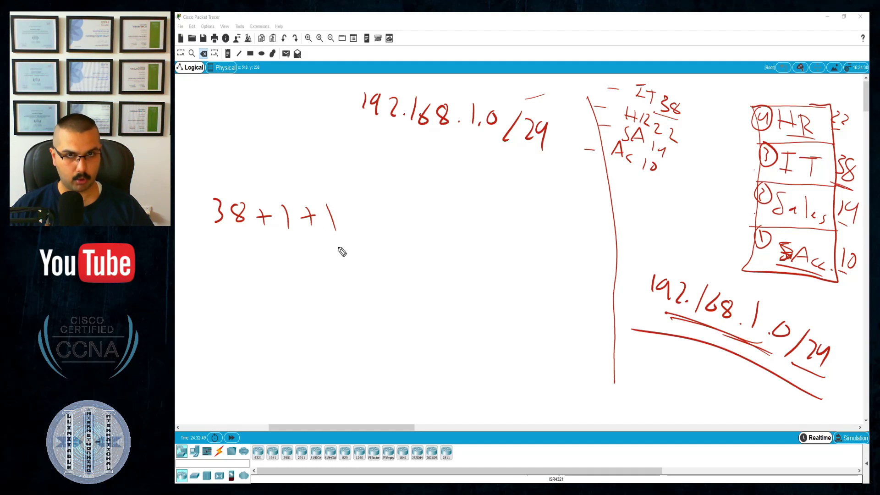
mouse_move(220, 246)
mouse_down()
mouse_move(237, 252)
mouse_move(247, 237)
mouse_move(261, 251)
mouse_move(280, 252)
mouse_move(275, 243)
mouse_move(224, 276)
mouse_up()
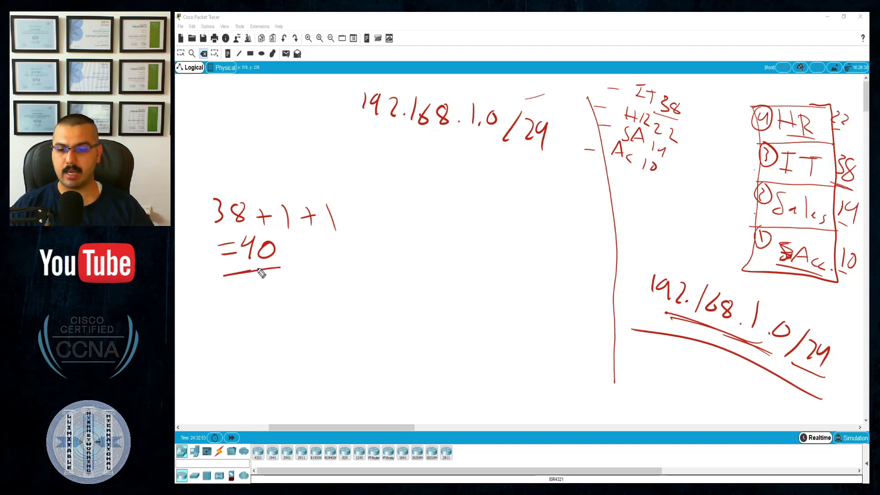
drag(277, 264, 237, 276)
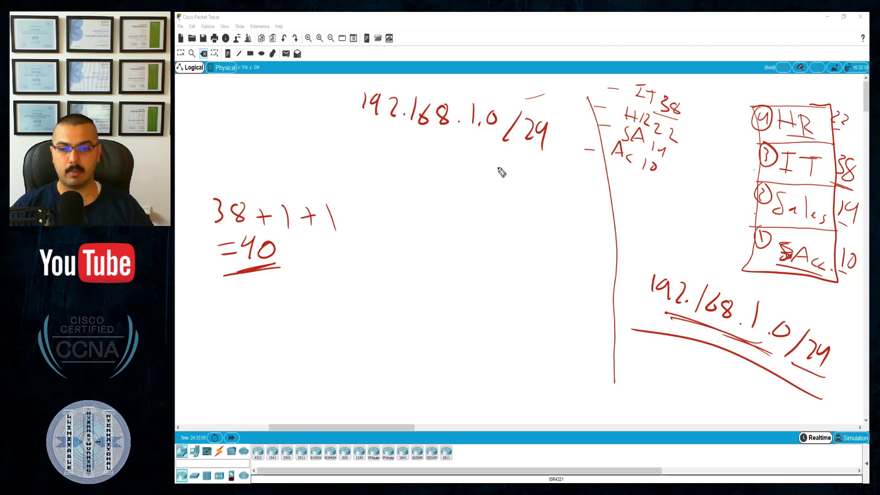
Step: Write the bit values 1, 2, 4, 8, 16, 32, 64 and 128 from right to left under the network address
drag(496, 165, 498, 189)
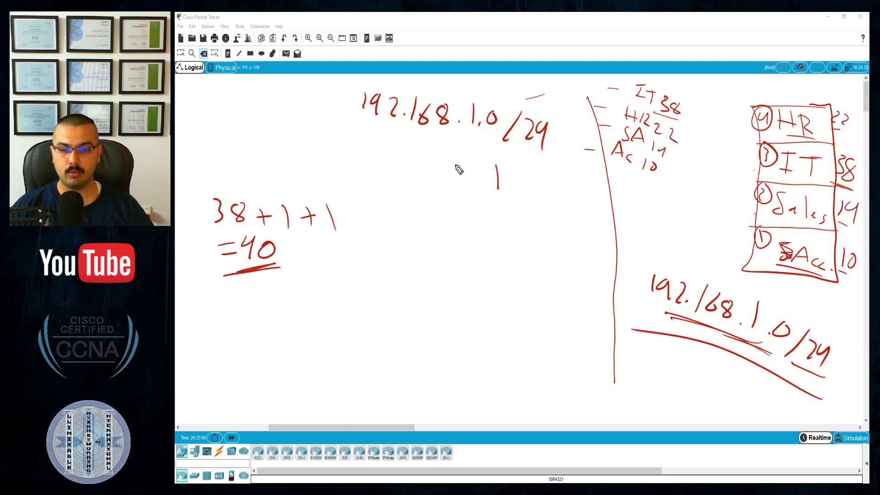
mouse_move(454, 162)
mouse_down()
mouse_move(449, 188)
mouse_move(465, 187)
mouse_up()
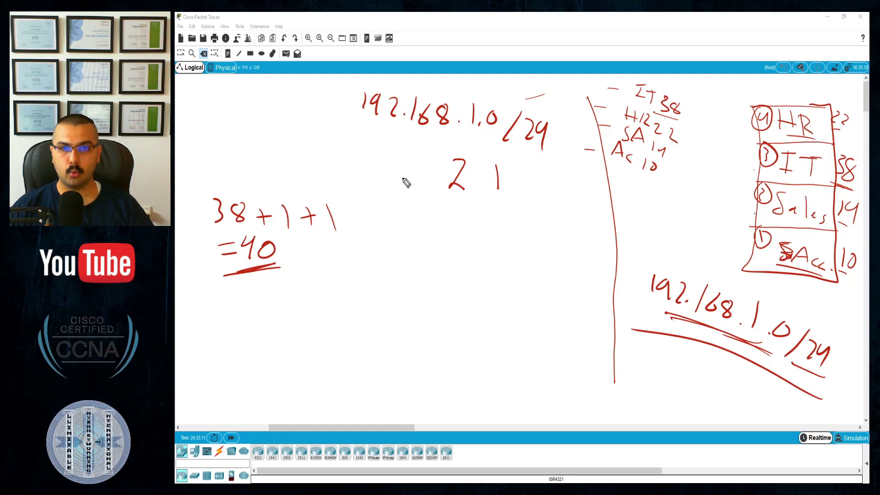
drag(411, 156, 425, 171)
drag(424, 155, 420, 186)
mouse_move(372, 156)
mouse_down()
mouse_move(363, 167)
mouse_move(369, 154)
mouse_up()
mouse_move(317, 148)
mouse_down()
mouse_move(317, 172)
mouse_move(330, 166)
mouse_up()
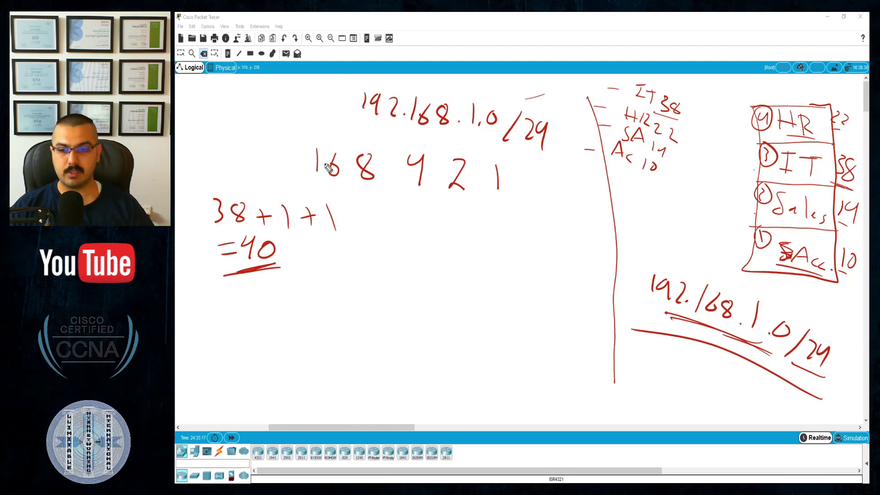
drag(268, 146, 271, 171)
drag(285, 151, 294, 172)
mouse_move(234, 143)
mouse_down()
mouse_move(229, 158)
mouse_move(247, 163)
mouse_up()
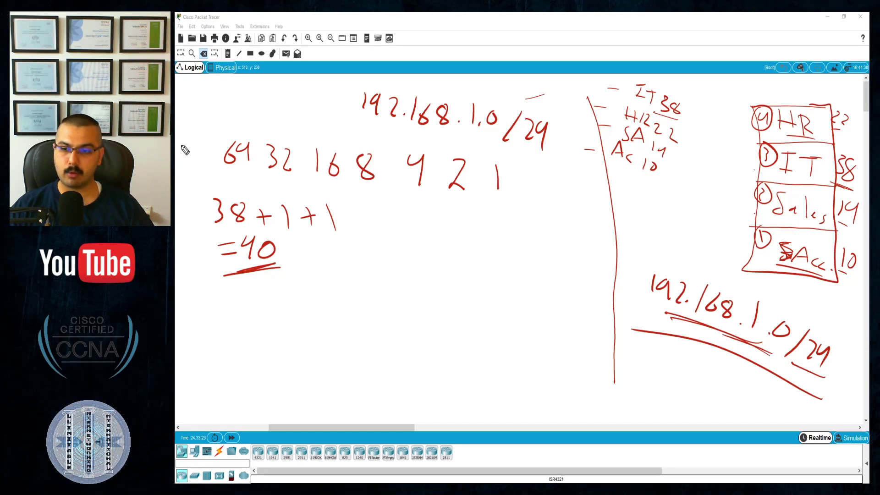
mouse_move(182, 142)
mouse_down()
mouse_move(183, 159)
mouse_move(201, 158)
mouse_up()
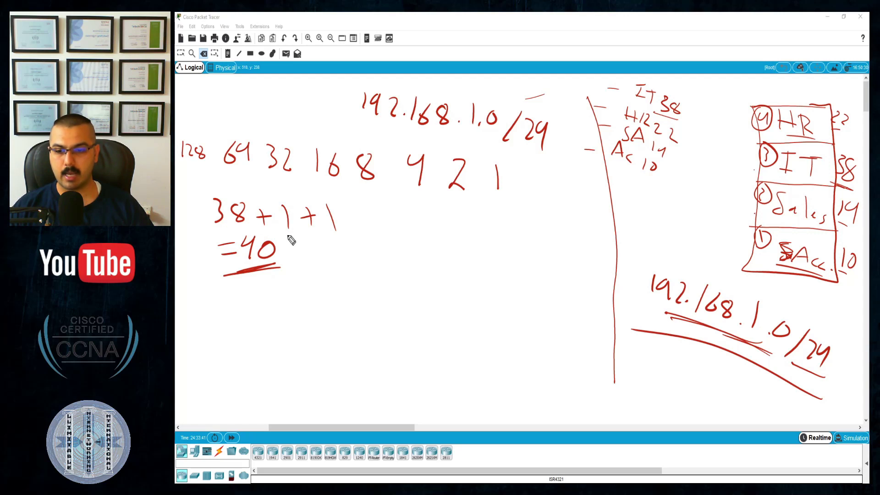
Step: Underline both added 1s, then draw arrows pointing to the 40, rightward above the 128, and leftward below the bit values
mouse_move(296, 233)
mouse_down()
mouse_move(280, 237)
mouse_move(343, 237)
mouse_up()
drag(212, 241, 179, 238)
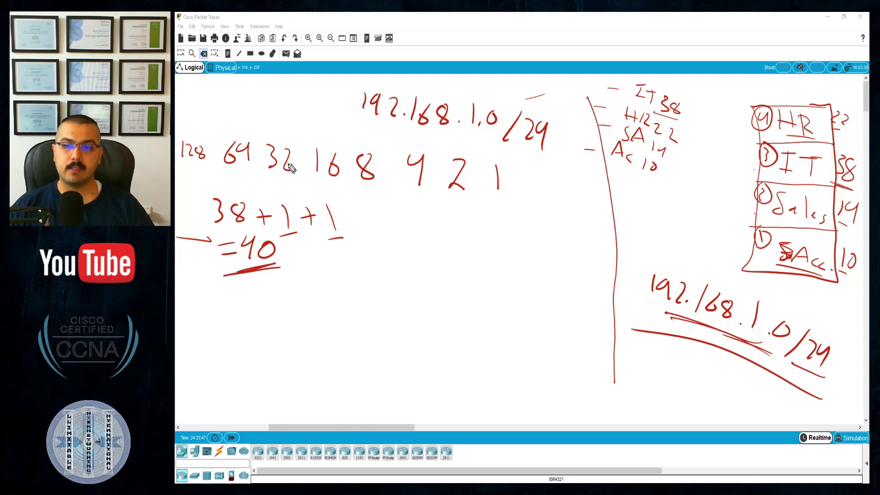
drag(204, 123, 178, 122)
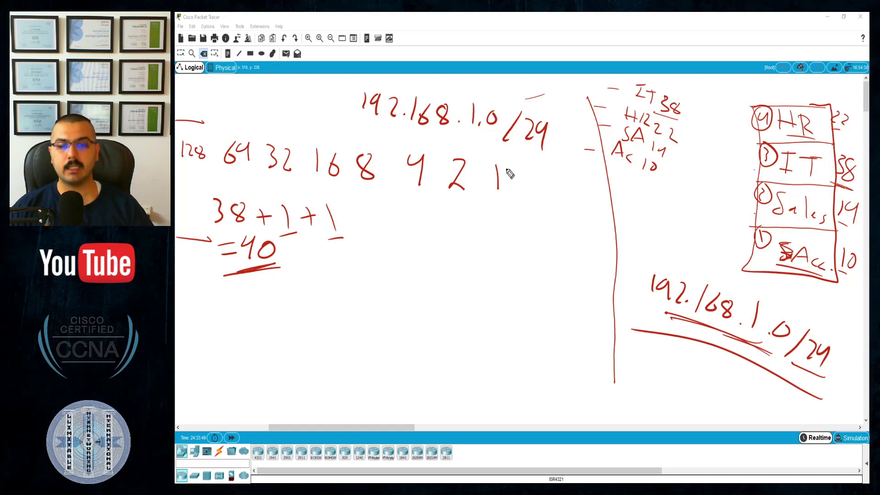
drag(573, 237, 480, 230)
drag(492, 220, 480, 250)
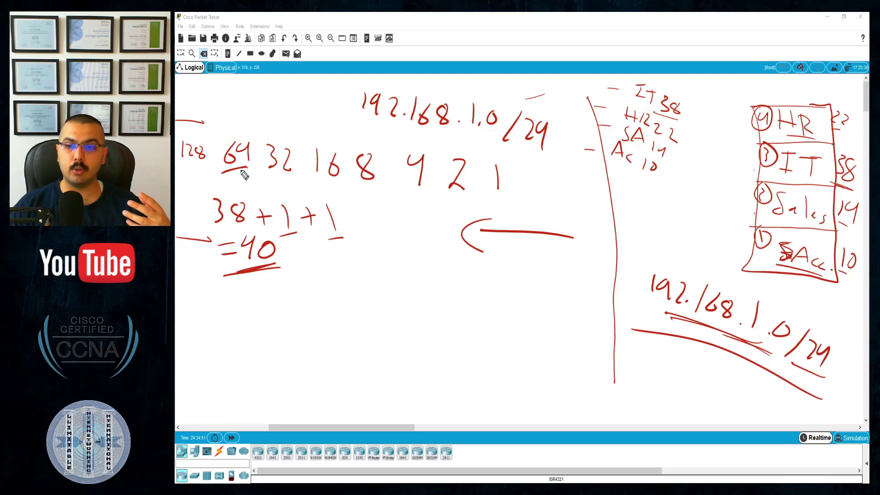
Step: Draw a dotted vertical line between 64 and 32, and put a star below and above the 64
drag(264, 101, 263, 105)
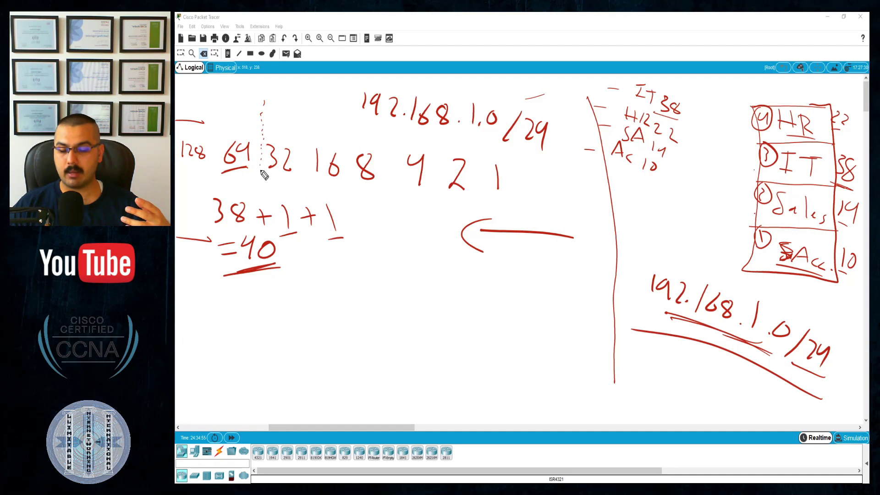
drag(264, 185, 258, 208)
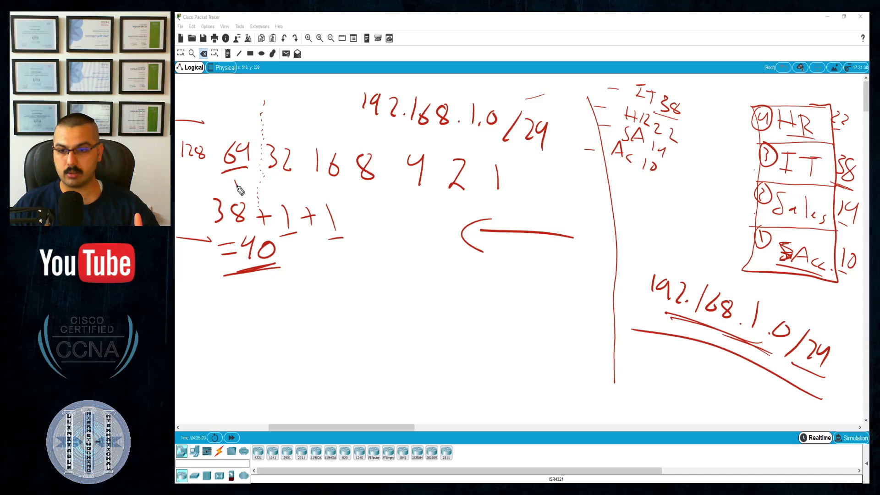
mouse_move(237, 185)
mouse_down()
mouse_move(225, 187)
mouse_move(239, 175)
mouse_move(231, 189)
mouse_up()
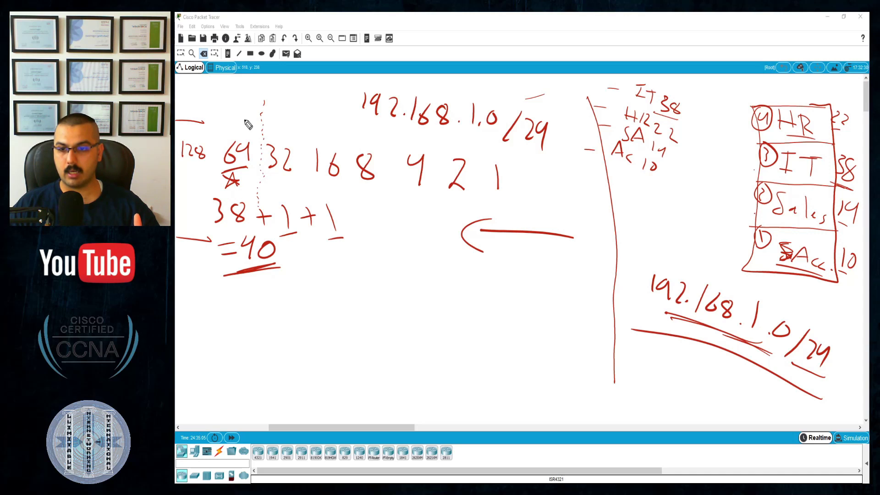
mouse_move(247, 125)
mouse_down()
mouse_move(231, 120)
mouse_move(243, 113)
mouse_move(234, 126)
mouse_up()
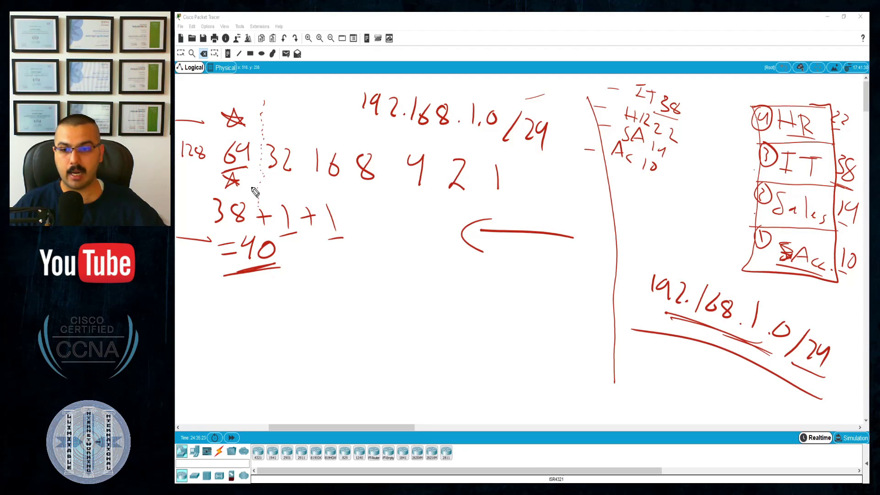
Step: Write a 0 under each bit value from 32 to 1, and handwrite 32 - 6 = 26 with an underline below
mouse_move(276, 179)
mouse_down()
mouse_move(266, 193)
mouse_move(275, 180)
mouse_move(327, 184)
mouse_move(361, 199)
mouse_move(369, 189)
mouse_move(505, 203)
mouse_up()
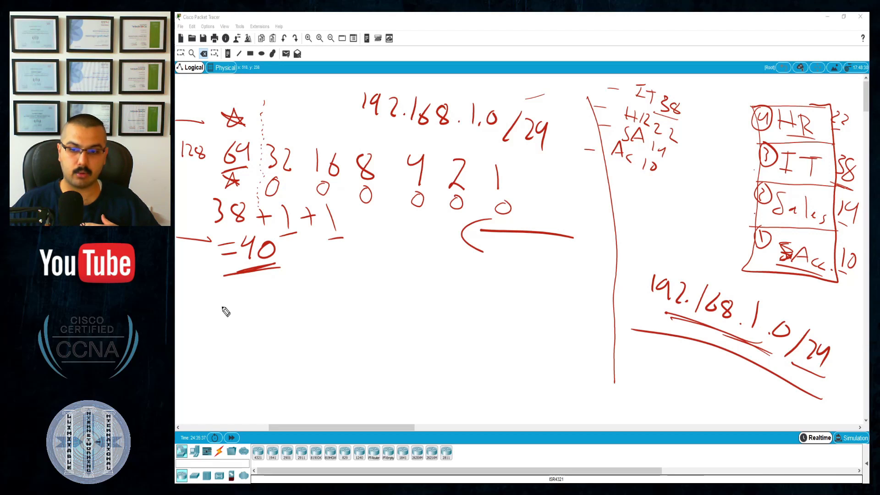
mouse_move(222, 306)
mouse_down()
mouse_move(232, 321)
mouse_move(220, 334)
mouse_up()
mouse_move(237, 311)
mouse_down()
mouse_move(246, 321)
mouse_move(232, 342)
mouse_move(251, 334)
mouse_up()
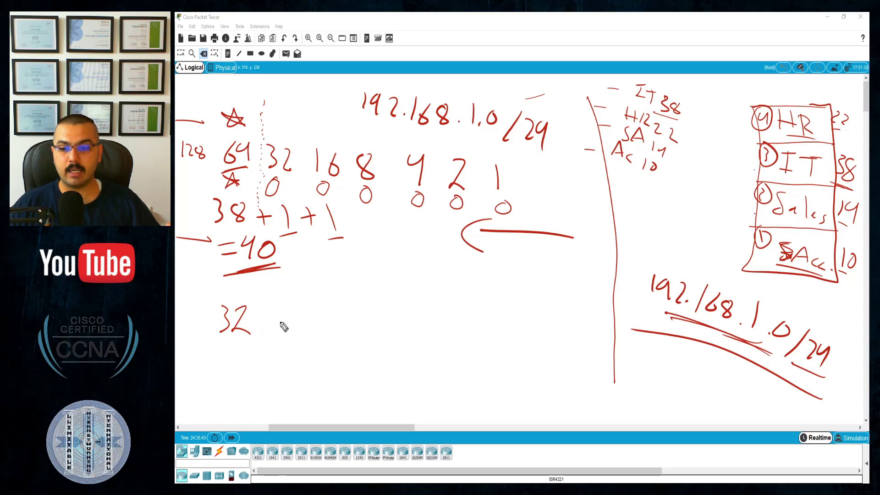
mouse_move(253, 322)
mouse_down()
mouse_move(281, 322)
mouse_move(300, 335)
mouse_up()
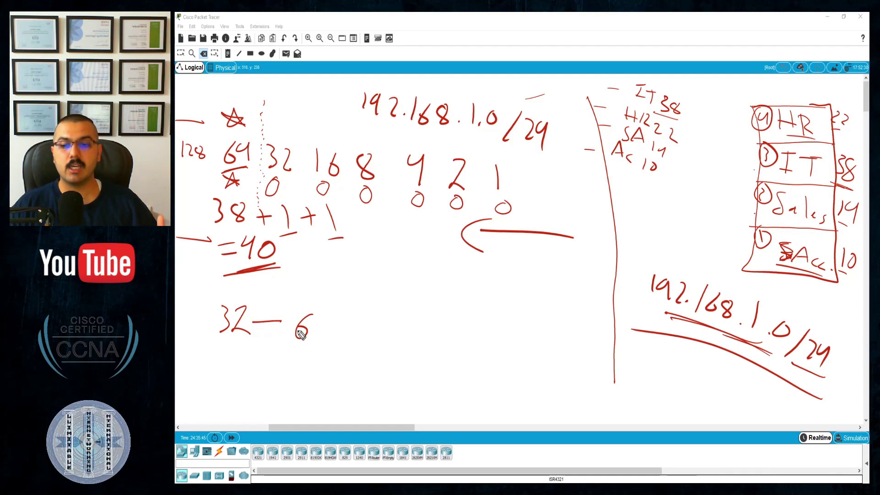
drag(213, 374, 225, 372)
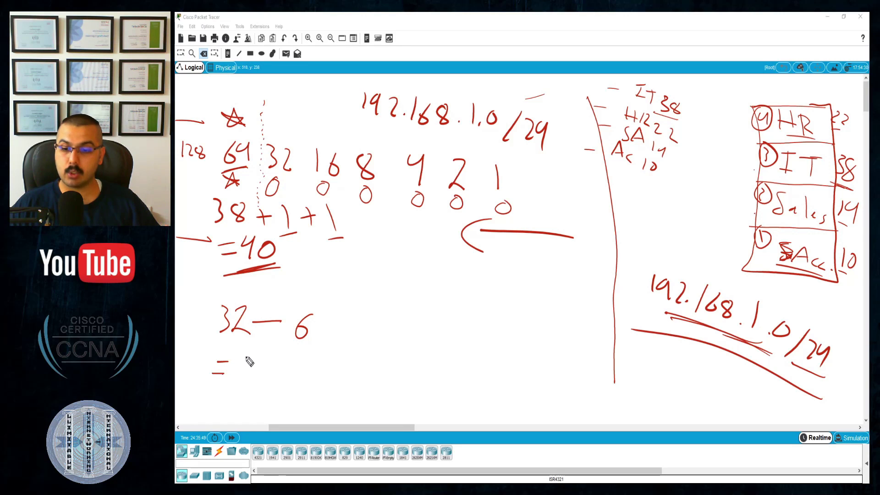
mouse_move(252, 358)
mouse_down()
mouse_move(270, 375)
mouse_move(281, 367)
mouse_move(224, 392)
mouse_up()
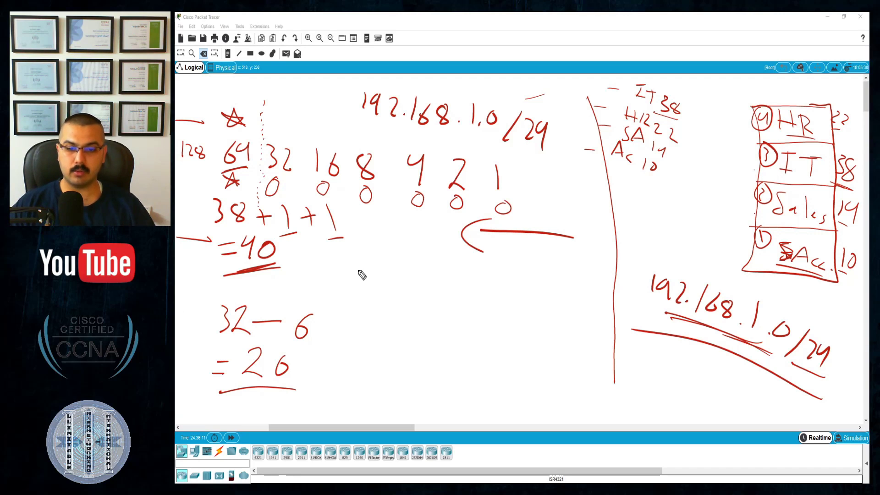
Step: Handwrite 192.168.1.0/24 with an arrow to an NID label, and start 192.168.1.1 /2 on the line below
mouse_move(385, 267)
mouse_down()
mouse_move(472, 293)
mouse_move(496, 288)
mouse_move(525, 315)
mouse_move(556, 316)
mouse_up()
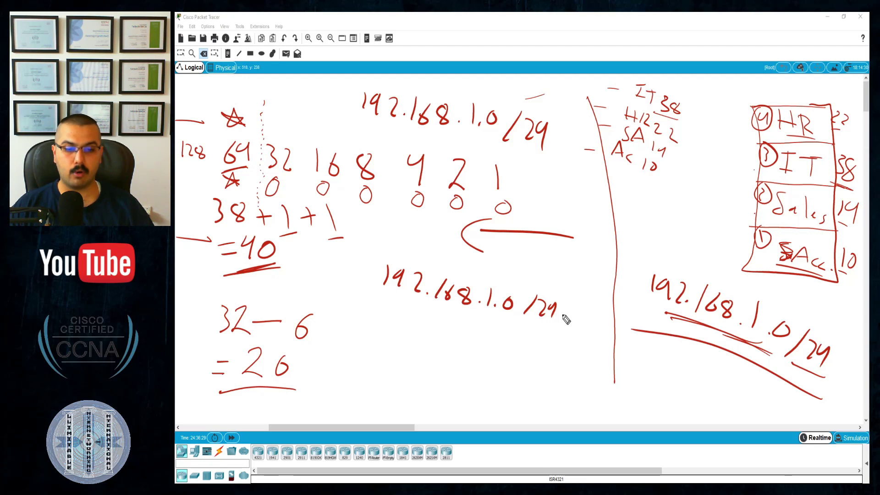
mouse_move(563, 316)
mouse_down()
mouse_move(583, 321)
mouse_move(595, 338)
mouse_move(608, 332)
mouse_move(618, 352)
mouse_move(596, 327)
mouse_move(607, 345)
mouse_up()
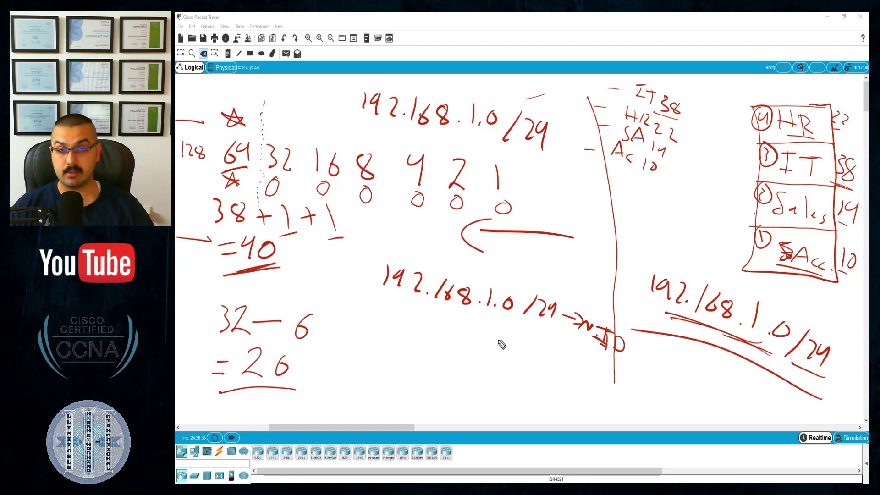
drag(379, 296, 379, 312)
mouse_move(394, 299)
mouse_down()
mouse_move(392, 312)
mouse_move(465, 324)
mouse_move(460, 315)
mouse_move(504, 335)
mouse_move(538, 337)
mouse_up()
click(424, 317)
click(477, 324)
click(494, 327)
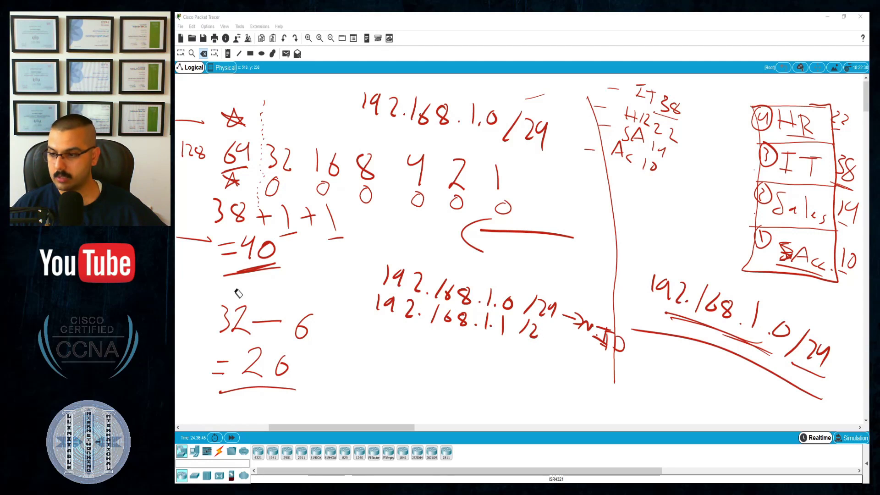
Step: Correct the 4 in the upper /24 and complete both prefixes as /26, then underline the result's 6 and prefix it with a slash
drag(562, 309, 539, 317)
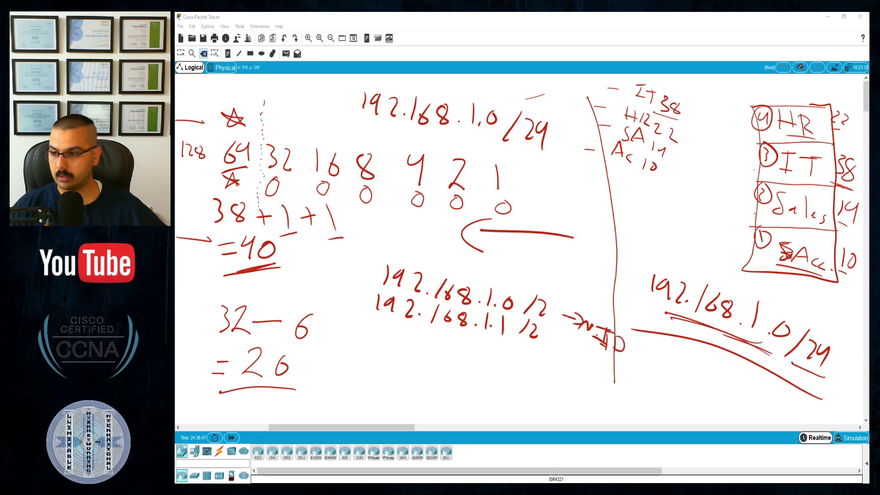
drag(292, 376, 257, 391)
drag(240, 339, 235, 389)
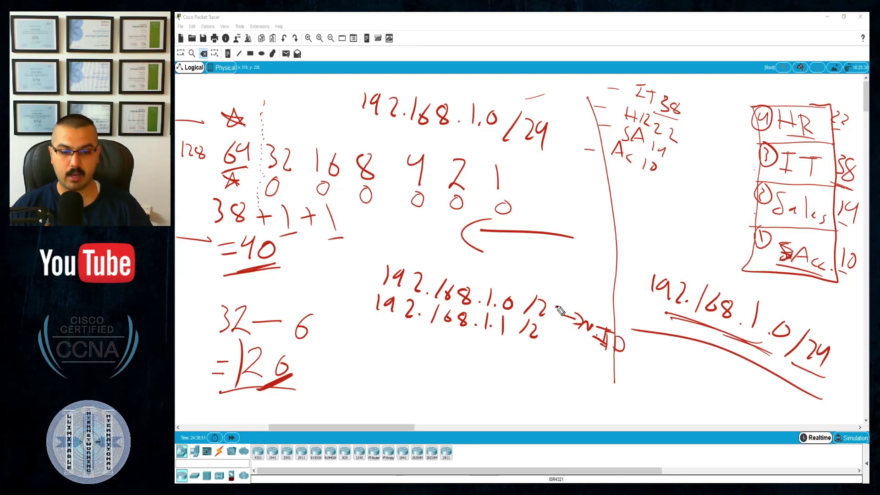
drag(556, 306, 546, 337)
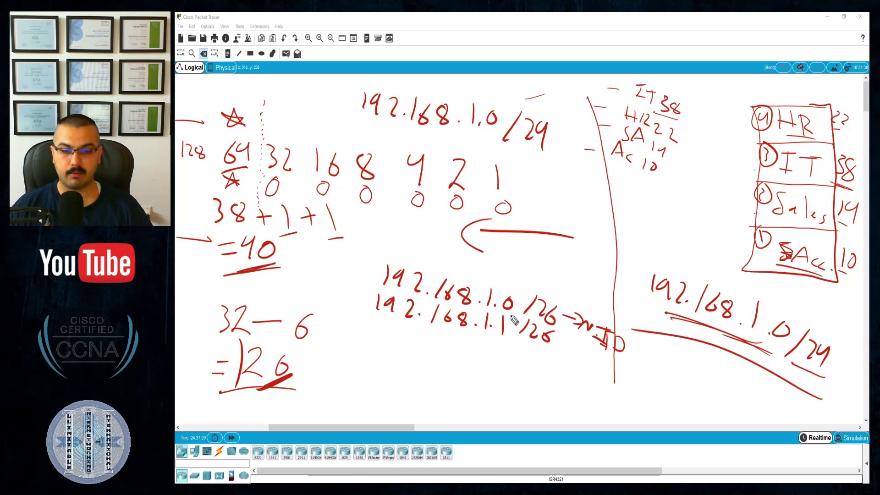
Step: Handwrite 0 + 64 = 64, extend it with - 1 = 63, and add an arrow to an underlined B.ID label
mouse_move(399, 351)
mouse_down()
mouse_move(426, 362)
mouse_move(376, 381)
mouse_move(394, 376)
mouse_move(392, 384)
mouse_move(415, 397)
mouse_move(352, 391)
mouse_move(376, 411)
mouse_move(395, 410)
mouse_move(362, 420)
mouse_up()
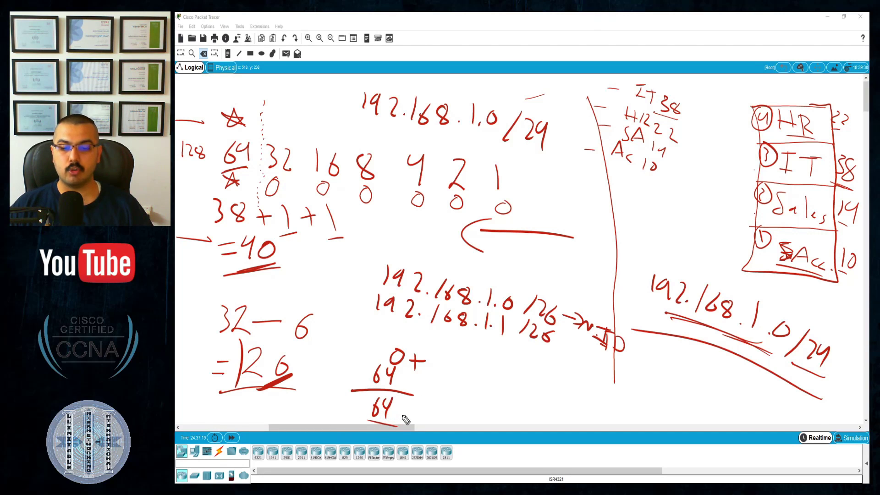
drag(399, 414, 420, 420)
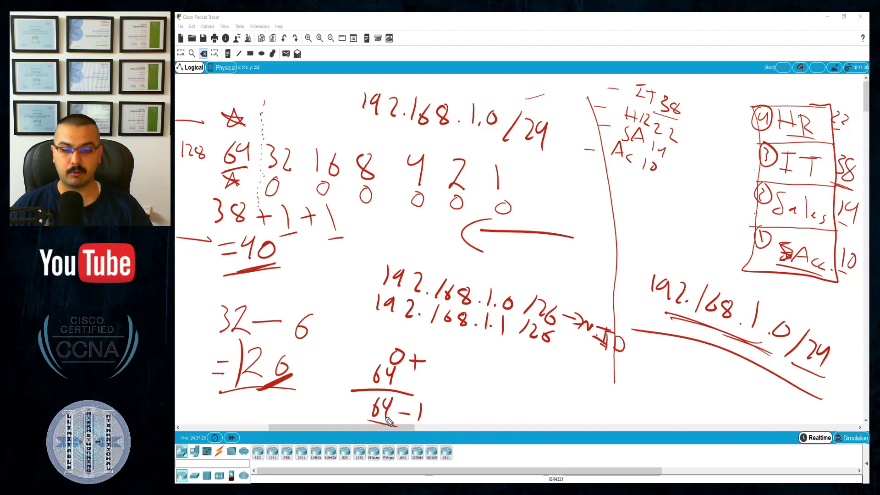
mouse_move(428, 415)
mouse_down()
mouse_move(483, 443)
mouse_move(503, 430)
mouse_move(558, 434)
mouse_move(588, 424)
mouse_move(585, 443)
mouse_move(621, 444)
mouse_up()
mouse_move(646, 424)
mouse_down()
mouse_move(641, 447)
mouse_move(582, 444)
mouse_up()
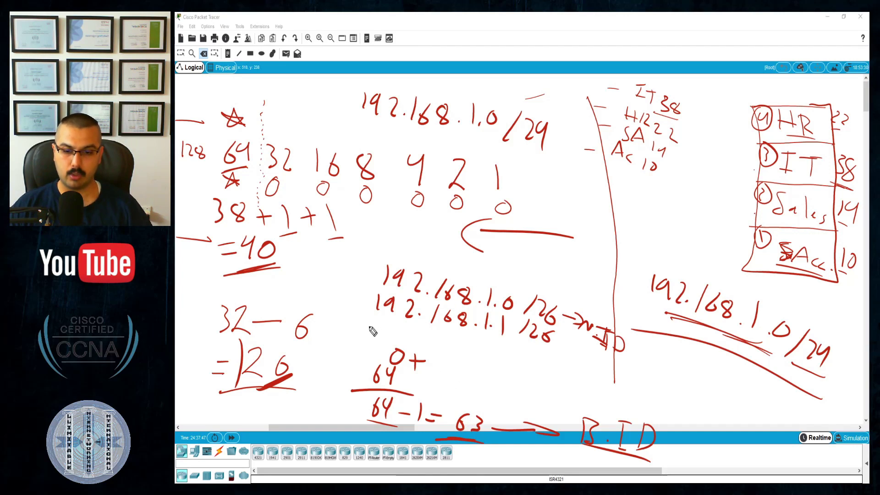
Step: Handwrite 192.168.1.63/26 below the 192.168.1.1/26 line, with an arrow to a B.ID label
drag(367, 327, 367, 342)
mouse_move(382, 332)
mouse_down()
mouse_move(379, 343)
mouse_move(484, 368)
mouse_move(526, 388)
mouse_move(574, 394)
mouse_up()
click(403, 342)
click(450, 354)
click(472, 361)
mouse_move(566, 383)
mouse_down()
mouse_move(598, 403)
mouse_move(624, 391)
mouse_move(617, 410)
mouse_move(624, 412)
mouse_up()
click(601, 402)
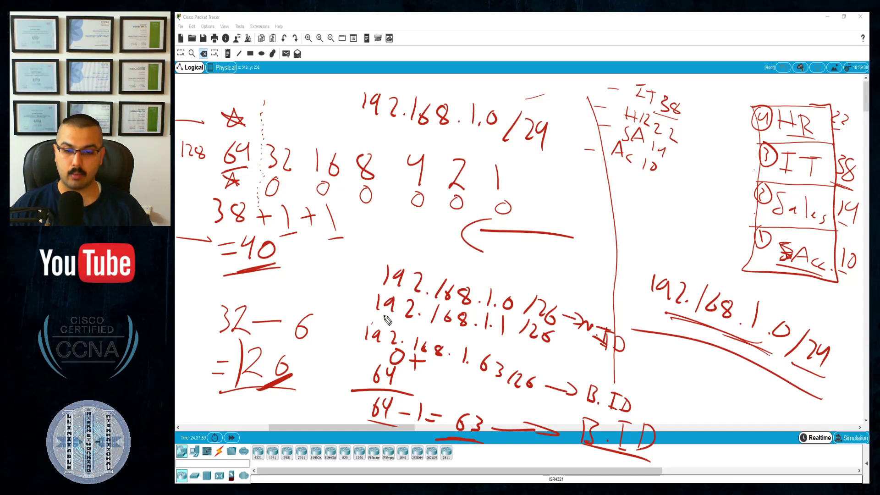
Step: Handwrite 192.168.1.62/26 between the 192.168.1.1/26 and 192.168.1.63/26 lines
mouse_move(399, 320)
mouse_down()
mouse_move(427, 338)
mouse_move(536, 360)
mouse_up()
click(415, 335)
click(457, 340)
click(475, 342)
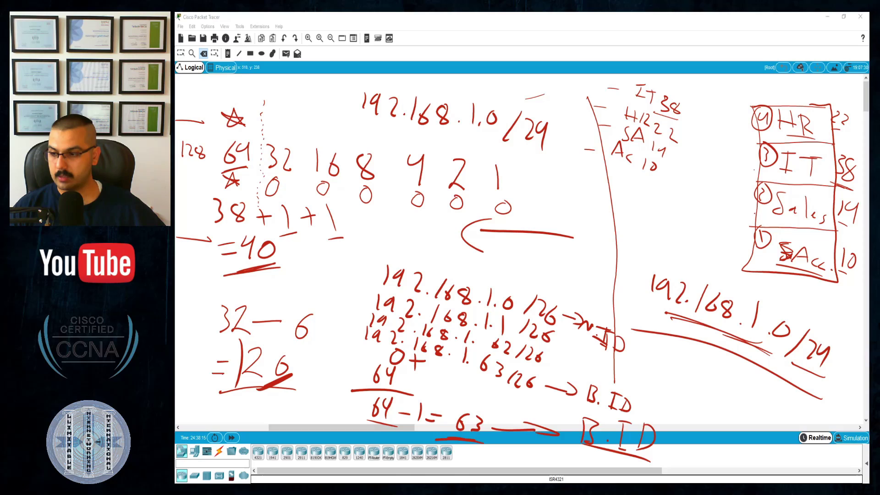
Step: Replace the 192.168.1.0/24 note under the department table with a vertical line, an IT heading and 192.168.1.0/26
mouse_move(664, 289)
mouse_down()
mouse_move(811, 356)
mouse_move(807, 380)
mouse_move(742, 331)
mouse_move(774, 335)
mouse_move(653, 288)
mouse_up()
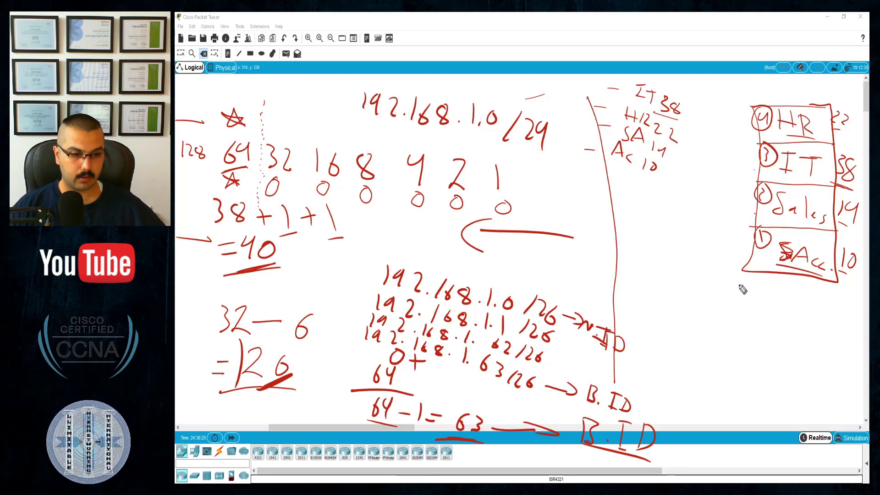
drag(740, 282, 744, 417)
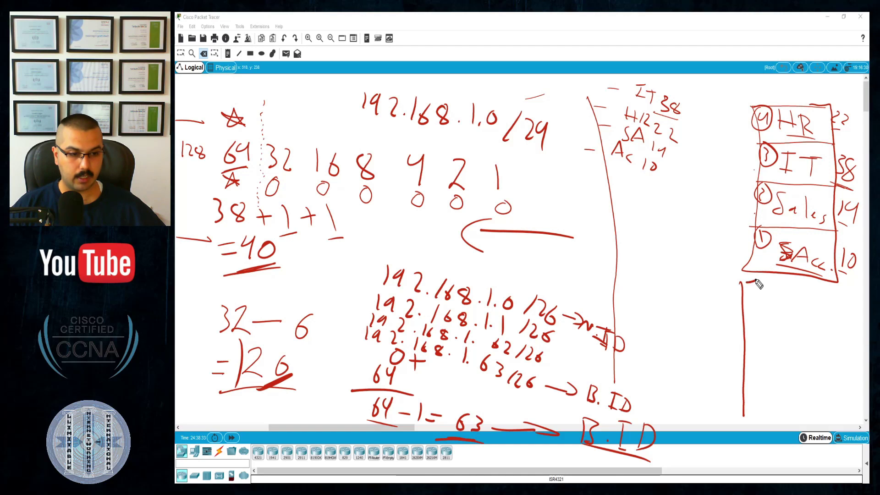
mouse_move(748, 282)
mouse_down()
mouse_move(747, 293)
mouse_move(764, 284)
mouse_up()
mouse_move(760, 284)
mouse_down()
mouse_move(773, 311)
mouse_move(854, 324)
mouse_up()
click(777, 311)
drag(859, 315, 856, 326)
Step: Handwrite 192.168.1.63/26 below the IT network address and underline it
mouse_move(748, 316)
mouse_down()
mouse_move(747, 325)
mouse_move(816, 339)
mouse_up()
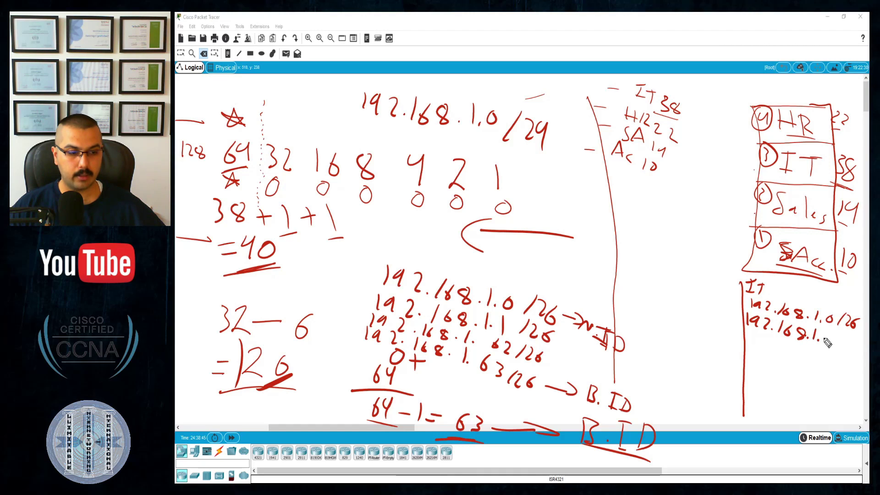
click(821, 340)
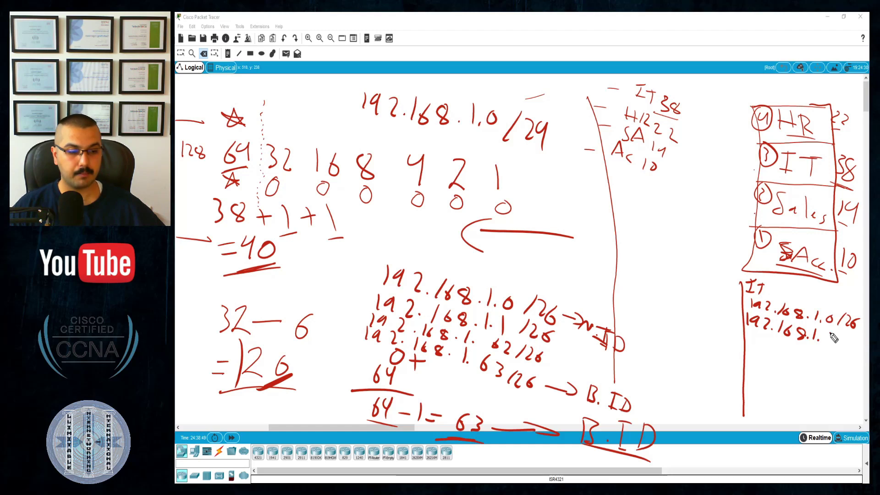
drag(832, 336, 830, 345)
mouse_move(835, 338)
mouse_down()
mouse_move(853, 351)
mouse_move(836, 352)
mouse_move(852, 365)
mouse_move(753, 338)
mouse_up()
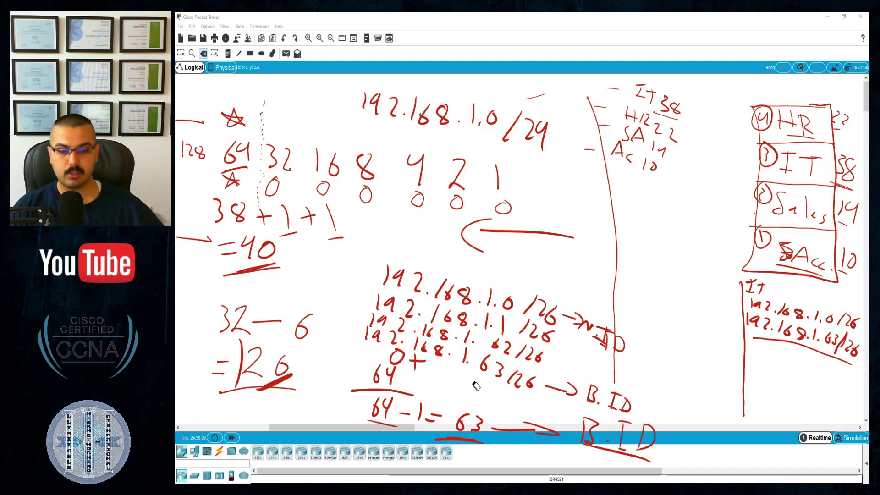
Step: Erase the central /26 address lines, the B.ID calculation, the arrow under the bit values and the 192.168.1.0/24 above them
mouse_move(629, 351)
mouse_down()
mouse_move(603, 347)
mouse_move(592, 326)
mouse_move(394, 282)
mouse_move(543, 339)
mouse_move(528, 358)
mouse_move(429, 339)
mouse_move(395, 362)
mouse_move(376, 426)
mouse_move(376, 374)
mouse_move(396, 331)
mouse_move(396, 350)
mouse_up()
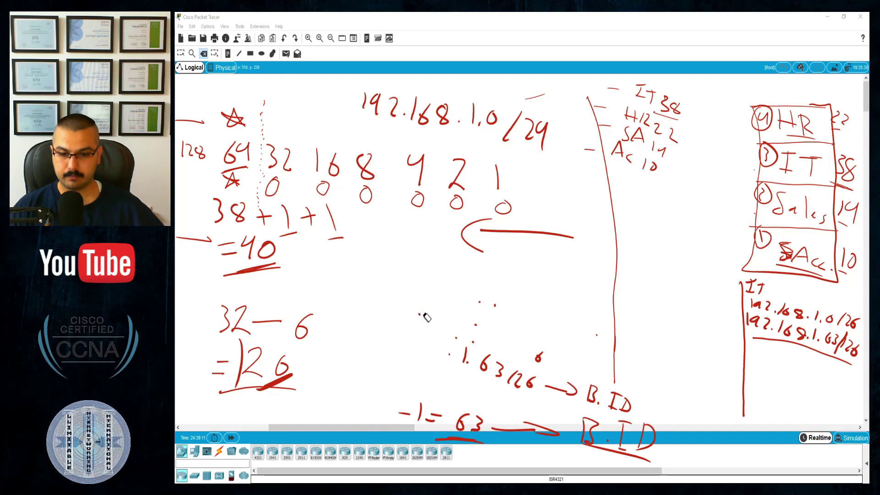
mouse_move(490, 299)
mouse_down()
mouse_move(456, 383)
mouse_move(541, 360)
mouse_up()
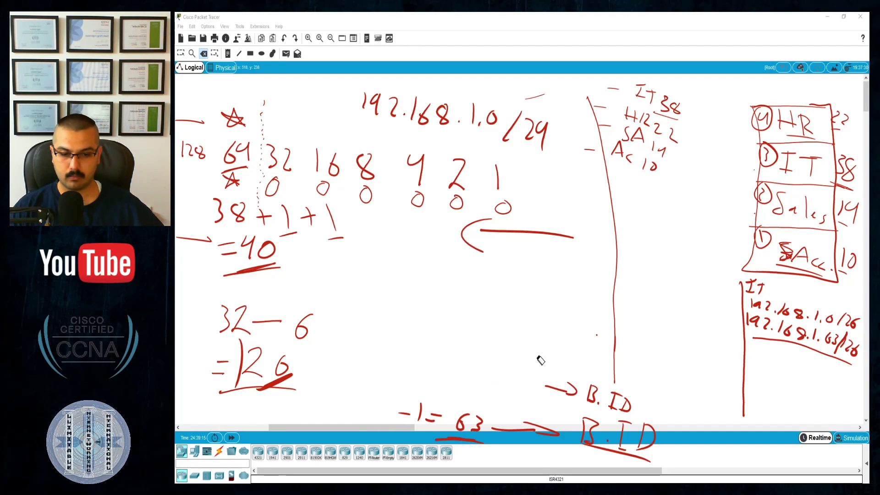
mouse_move(599, 344)
mouse_down()
mouse_move(584, 380)
mouse_move(629, 408)
mouse_move(621, 436)
mouse_move(579, 426)
mouse_move(627, 447)
mouse_move(534, 428)
mouse_move(472, 436)
mouse_move(403, 414)
mouse_move(460, 441)
mouse_up()
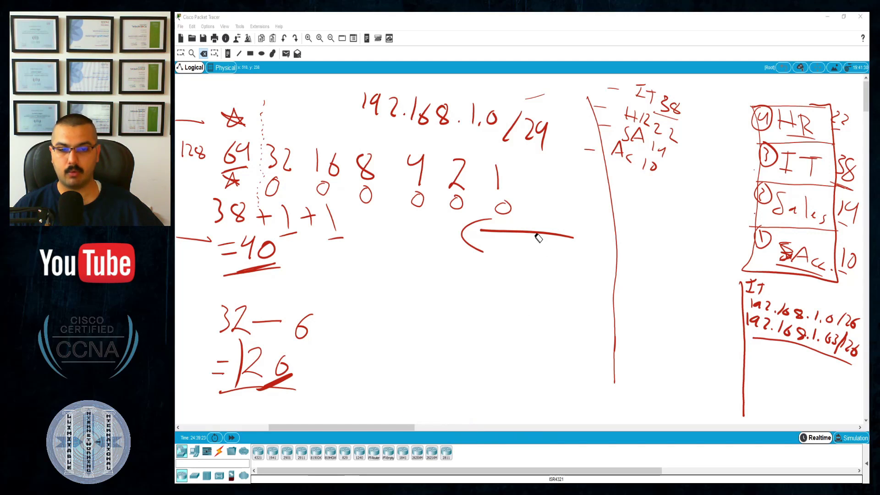
drag(539, 239, 466, 230)
mouse_move(543, 122)
mouse_down()
mouse_move(527, 129)
mouse_move(365, 103)
mouse_move(483, 128)
mouse_up()
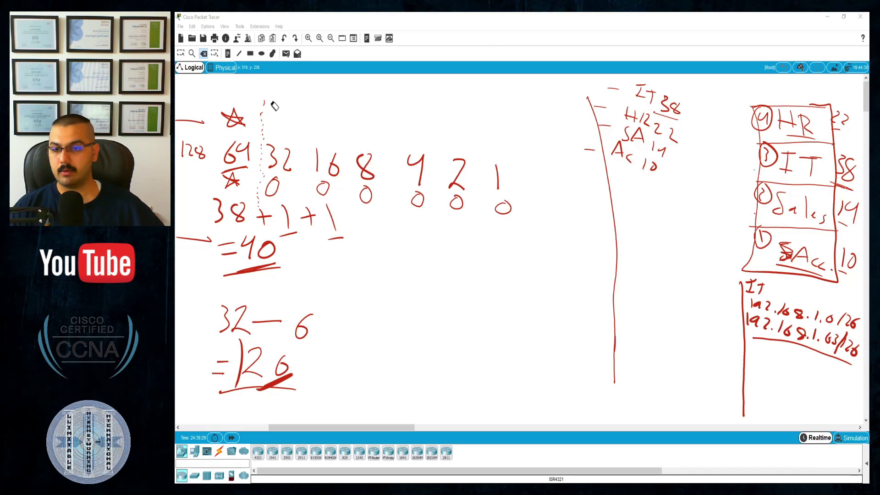
Step: Erase the stars, dotted line, arrows, zeros, 38+1+1 = 40 sum and 32 - 6 = 26 calculation, keeping the bit values
drag(269, 96, 239, 114)
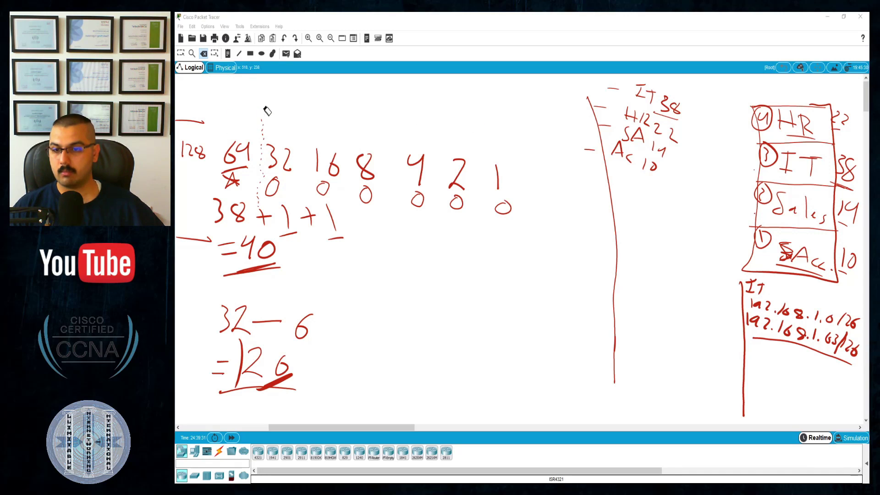
mouse_move(265, 143)
mouse_down()
mouse_move(264, 132)
mouse_move(263, 154)
mouse_up()
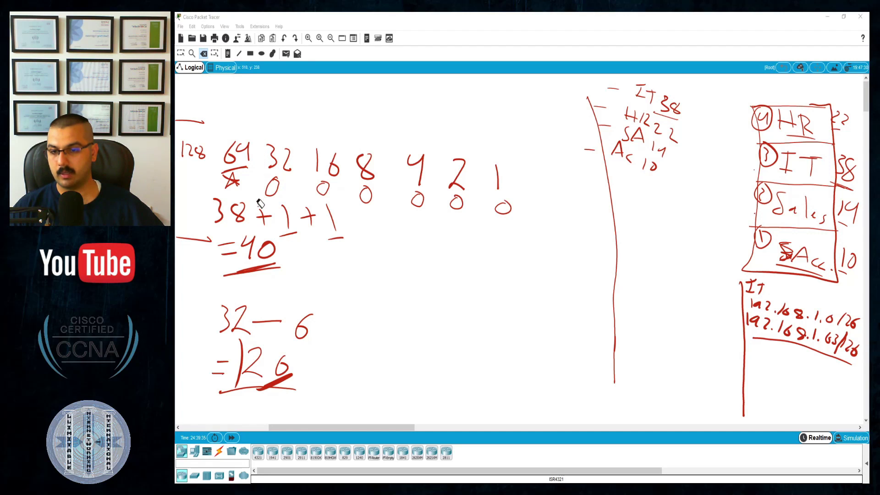
mouse_move(265, 224)
mouse_down()
mouse_move(230, 217)
mouse_move(197, 181)
mouse_up()
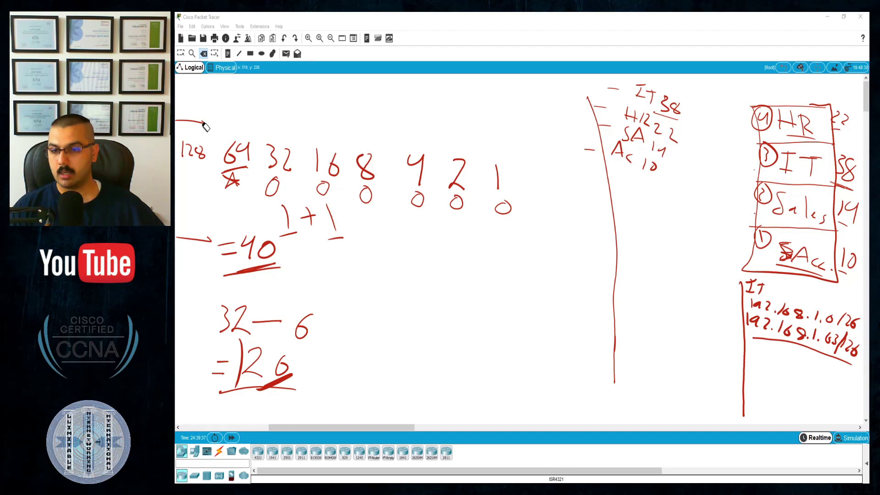
drag(198, 122, 181, 123)
drag(218, 187, 240, 175)
mouse_move(210, 234)
mouse_down()
mouse_move(251, 250)
mouse_move(249, 275)
mouse_move(272, 216)
mouse_move(266, 203)
mouse_move(312, 216)
mouse_move(344, 198)
mouse_move(502, 210)
mouse_move(320, 196)
mouse_move(331, 227)
mouse_move(289, 230)
mouse_move(299, 332)
mouse_move(224, 322)
mouse_move(288, 370)
mouse_move(229, 379)
mouse_move(210, 365)
mouse_up()
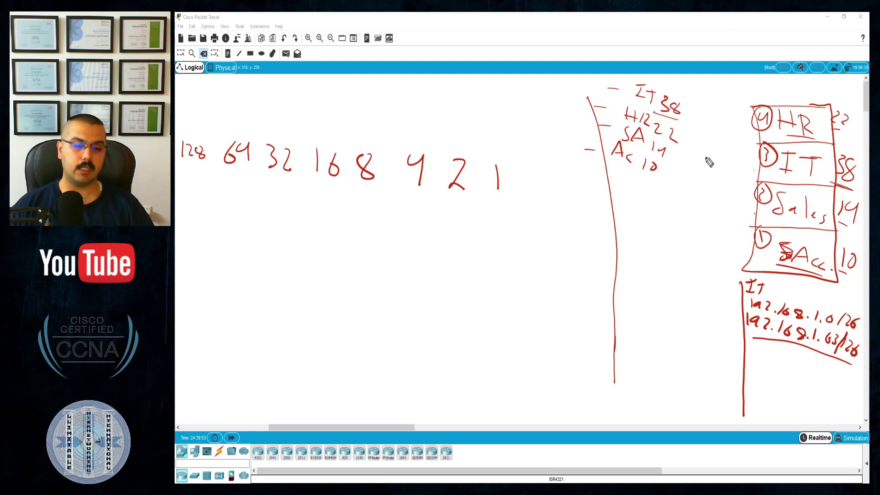
Step: Draw a line toward the HR row, then handwrite 192.168.1.64 underlined, with an extra underline beneath the 64
drag(696, 113, 739, 123)
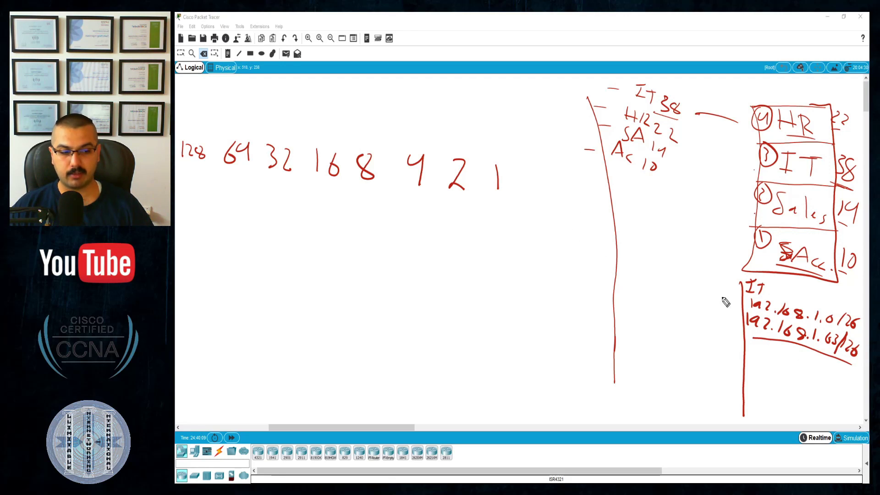
drag(457, 252, 454, 275)
mouse_move(464, 259)
mouse_down()
mouse_move(472, 253)
mouse_move(470, 277)
mouse_up()
mouse_move(483, 265)
mouse_down()
mouse_move(490, 260)
mouse_move(494, 282)
mouse_move(507, 288)
mouse_up()
click(498, 281)
drag(520, 275, 515, 288)
mouse_move(541, 278)
mouse_down()
mouse_move(545, 292)
mouse_move(543, 278)
mouse_move(564, 301)
mouse_move(603, 315)
mouse_move(444, 293)
mouse_up()
click(554, 294)
click(575, 304)
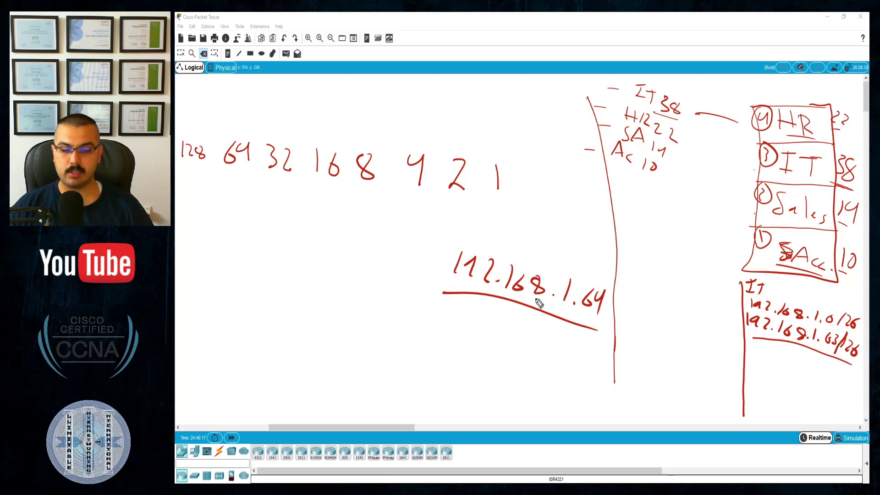
drag(602, 326, 573, 316)
drag(573, 316, 601, 322)
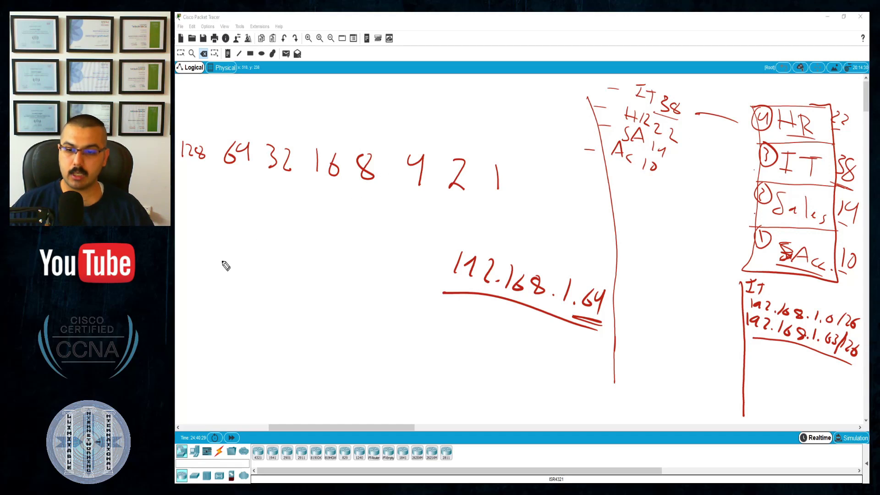
Step: Handwrite 22+1+1 = 24 below the bit values and underline the 24
mouse_move(202, 273)
mouse_down()
mouse_move(248, 307)
mouse_move(287, 292)
mouse_up()
mouse_move(277, 280)
mouse_down()
mouse_move(278, 310)
mouse_move(325, 296)
mouse_move(317, 310)
mouse_up()
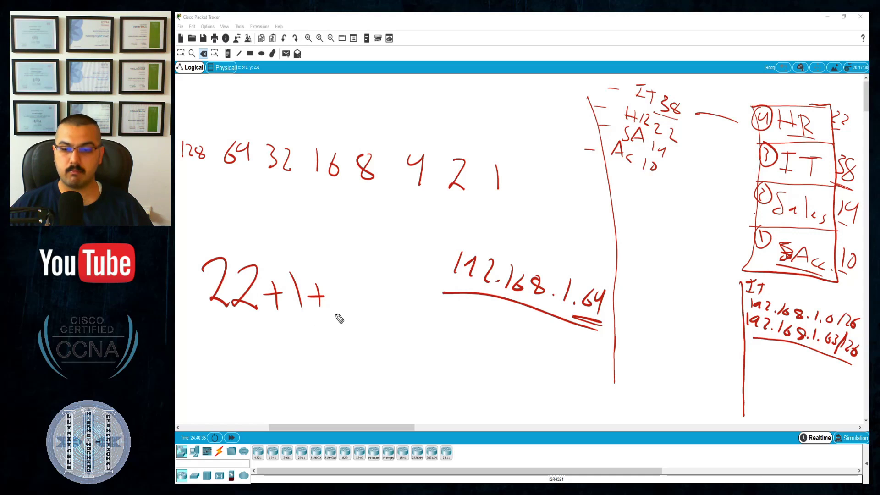
drag(341, 275, 343, 305)
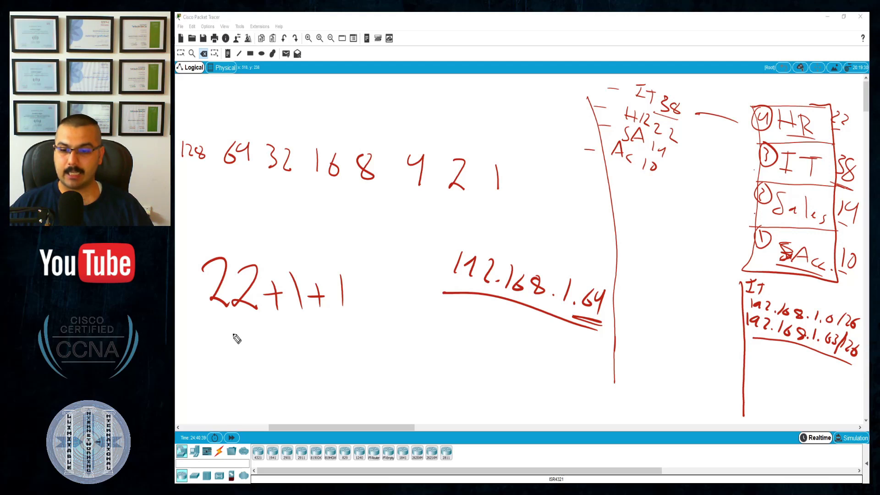
mouse_move(236, 331)
mouse_down()
mouse_move(228, 330)
mouse_move(247, 355)
mouse_move(265, 347)
mouse_up()
drag(262, 327, 264, 356)
drag(199, 344, 210, 343)
drag(199, 353, 212, 352)
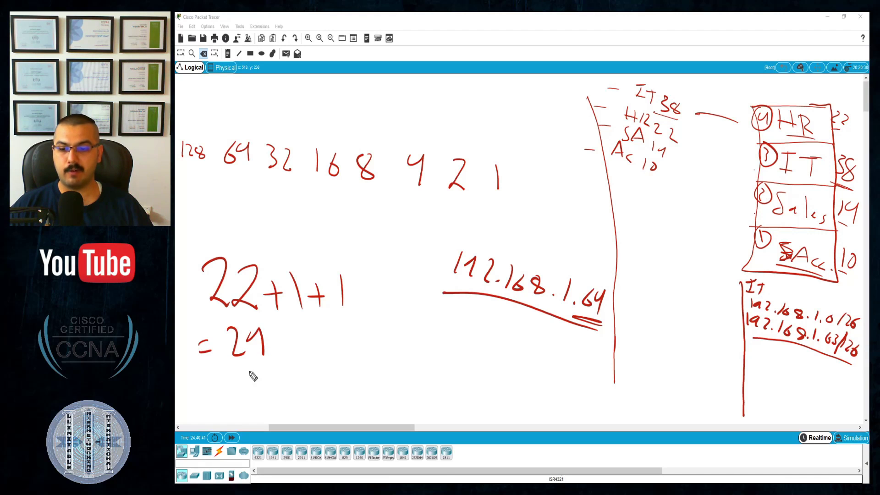
drag(262, 372, 211, 379)
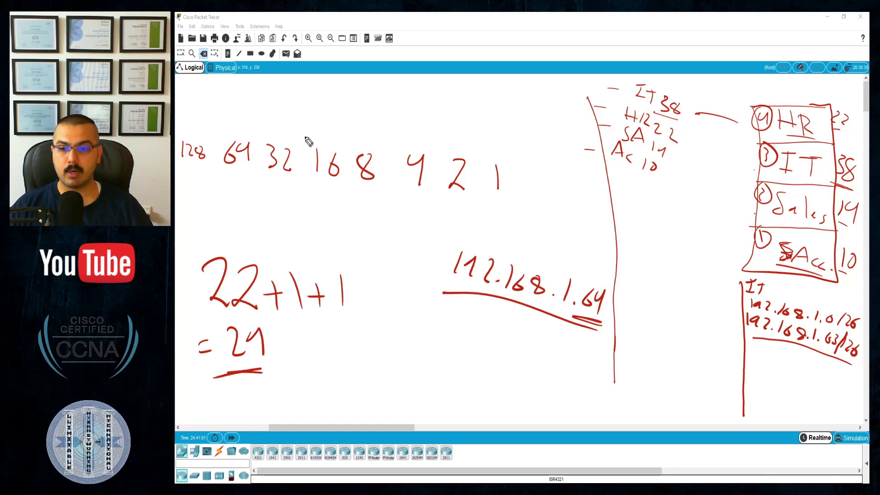
Step: Draw a dashed vertical line between 32 and 16, and put a star below and above the 32
drag(303, 123, 303, 150)
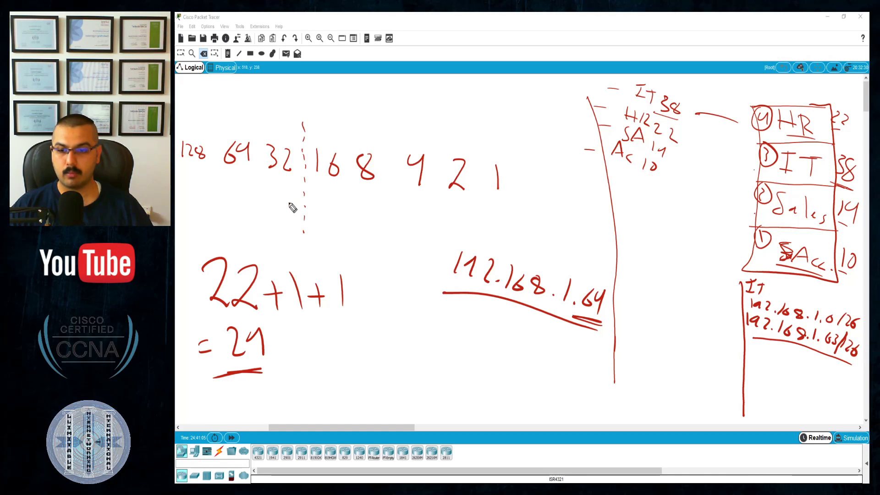
mouse_move(291, 207)
mouse_down()
mouse_move(294, 198)
mouse_move(285, 204)
mouse_up()
mouse_move(284, 120)
mouse_down()
mouse_move(275, 102)
mouse_move(251, 103)
mouse_move(283, 121)
mouse_up()
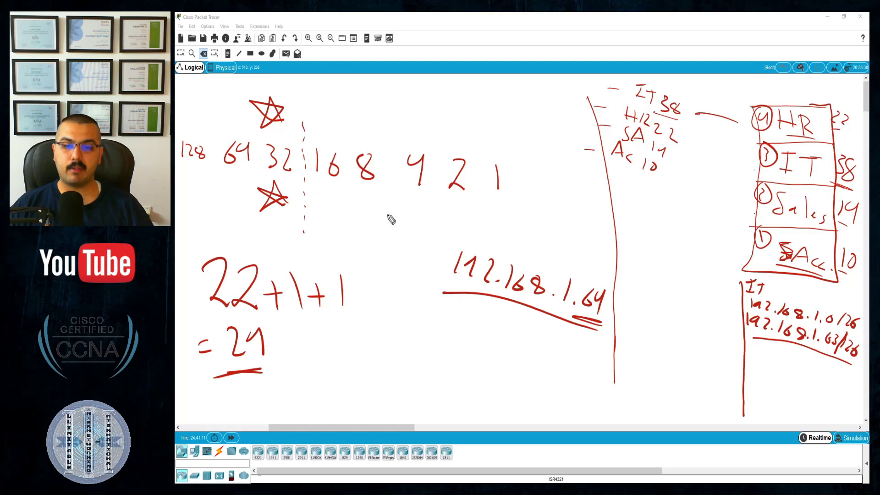
Step: Write a 0 under each bit value from 16 to 1
drag(331, 191, 367, 199)
drag(429, 206, 425, 201)
mouse_move(459, 200)
mouse_down()
mouse_move(463, 208)
mouse_move(459, 202)
mouse_up()
mouse_move(496, 204)
mouse_down()
mouse_move(486, 209)
mouse_move(497, 206)
mouse_up()
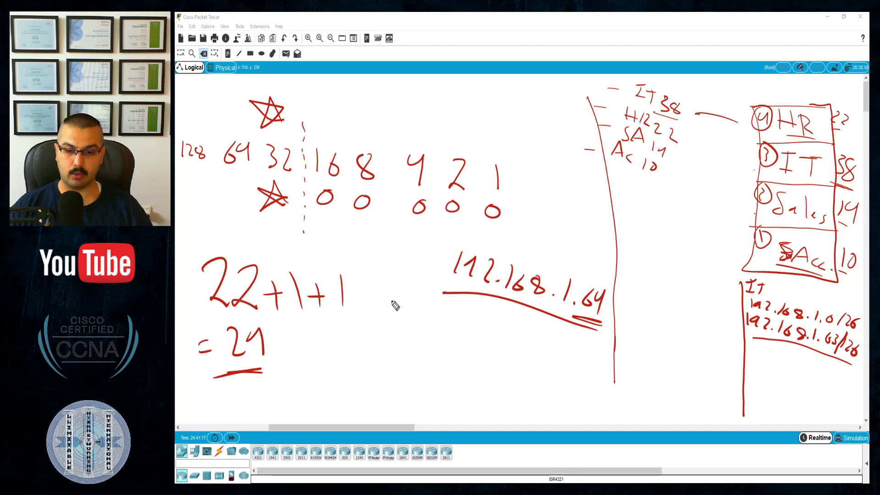
Step: Draw a slanted divider beside the HR sum, then handwrite 32 - 5 = /27 with an underline below the result
drag(394, 290, 358, 373)
mouse_move(406, 317)
mouse_down()
mouse_move(404, 347)
mouse_move(434, 352)
mouse_up()
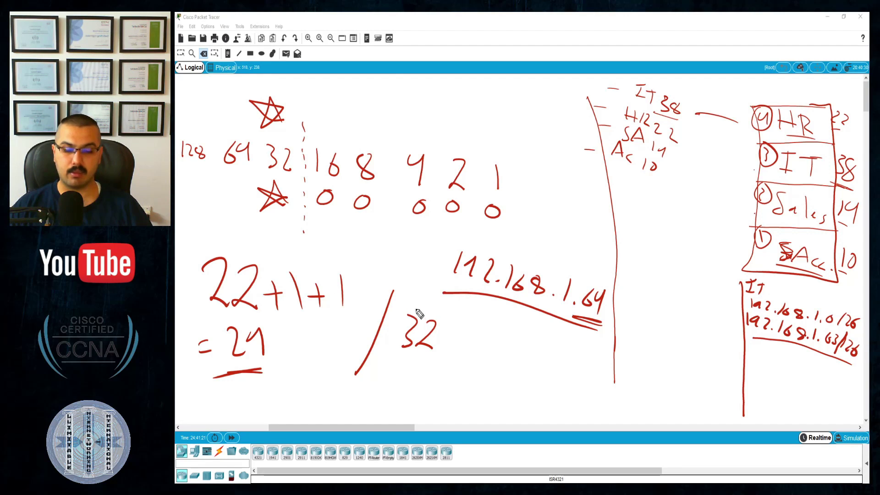
mouse_move(448, 339)
mouse_down()
mouse_move(466, 338)
mouse_move(482, 353)
mouse_up()
drag(485, 325, 500, 323)
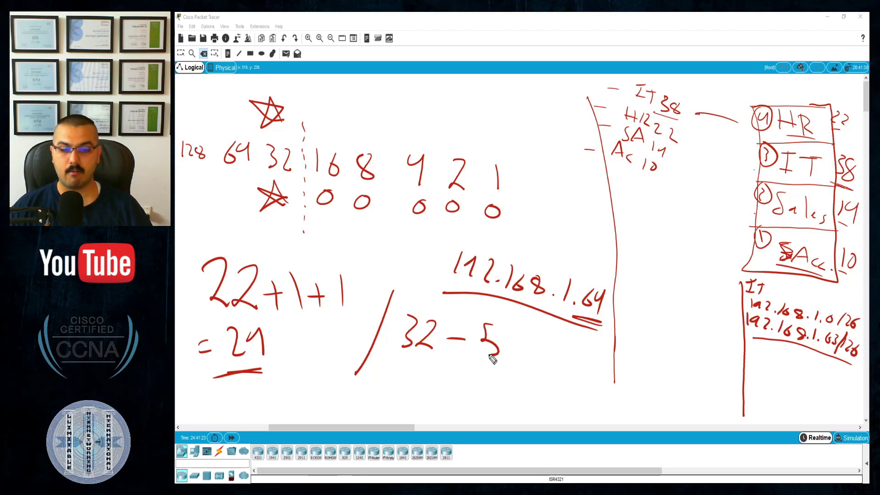
drag(393, 374, 405, 373)
drag(393, 386, 444, 394)
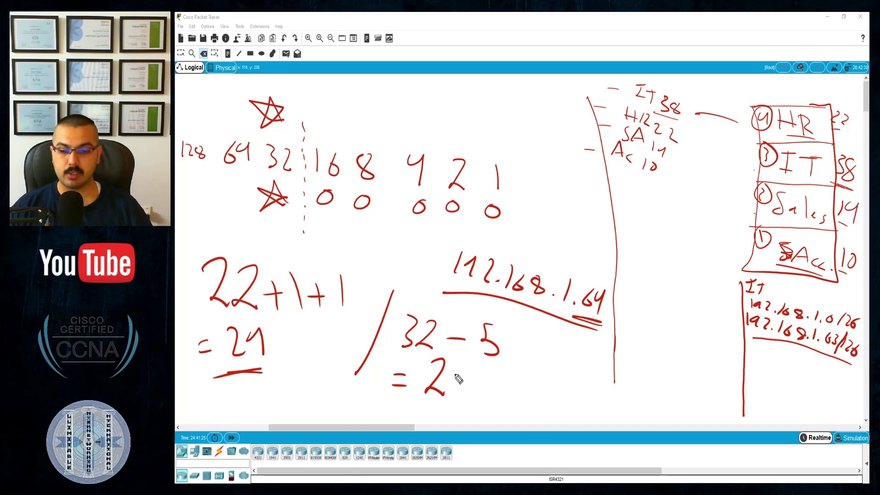
mouse_move(455, 364)
mouse_down()
mouse_move(460, 403)
mouse_move(482, 382)
mouse_up()
drag(426, 407, 477, 407)
drag(425, 355, 409, 406)
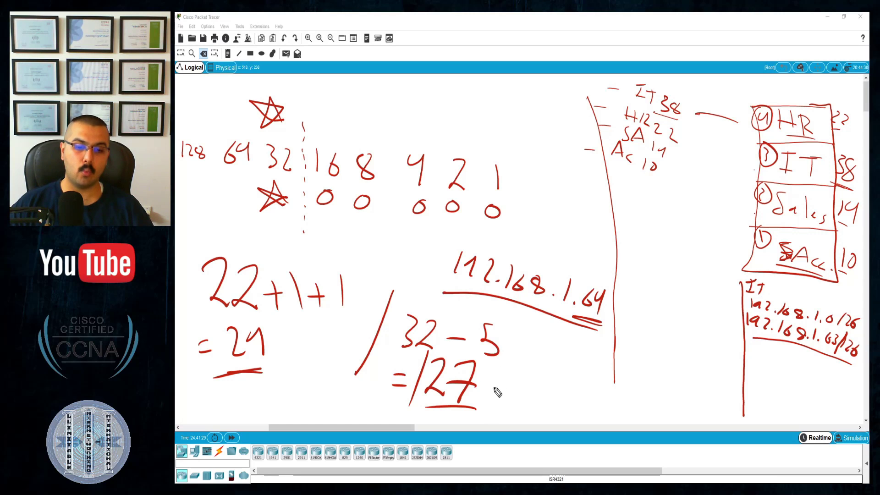
Step: Handwrite the binary mask 11111111.11111111.11111111.11100000 beside /27 and draw a long underline beneath it
drag(492, 372, 498, 380)
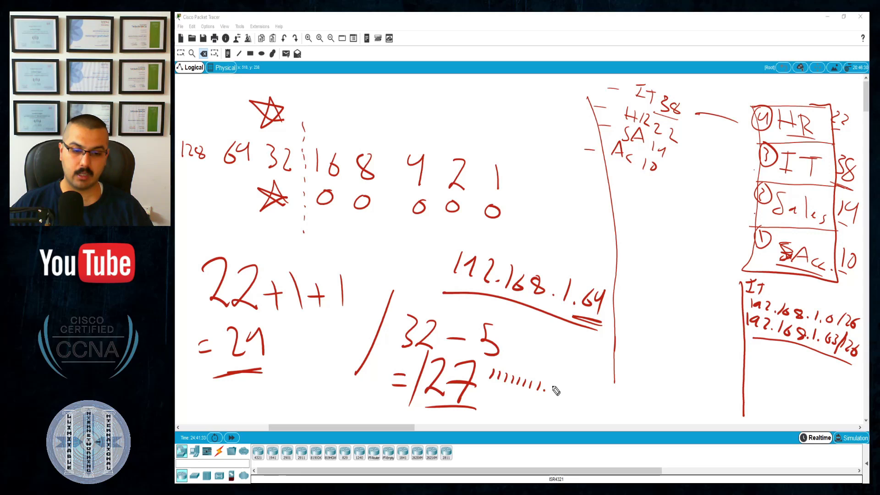
drag(551, 384, 550, 391)
drag(557, 386, 557, 392)
drag(564, 387, 576, 396)
drag(584, 391, 681, 414)
mouse_move(687, 416)
mouse_down()
mouse_move(705, 427)
mouse_move(477, 402)
mouse_up()
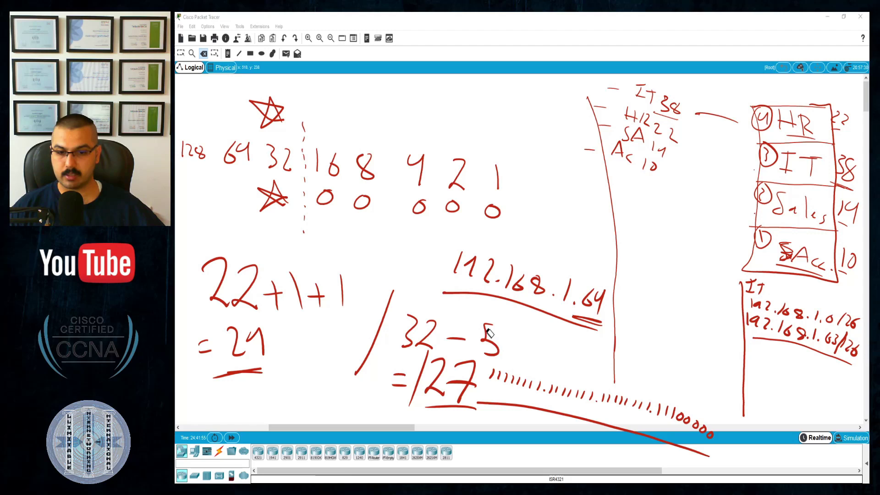
Step: Erase the underlined 192.168.1.64 address, the binary mask and the 32 - 5 sum, keeping only the underlined 27
click(582, 321)
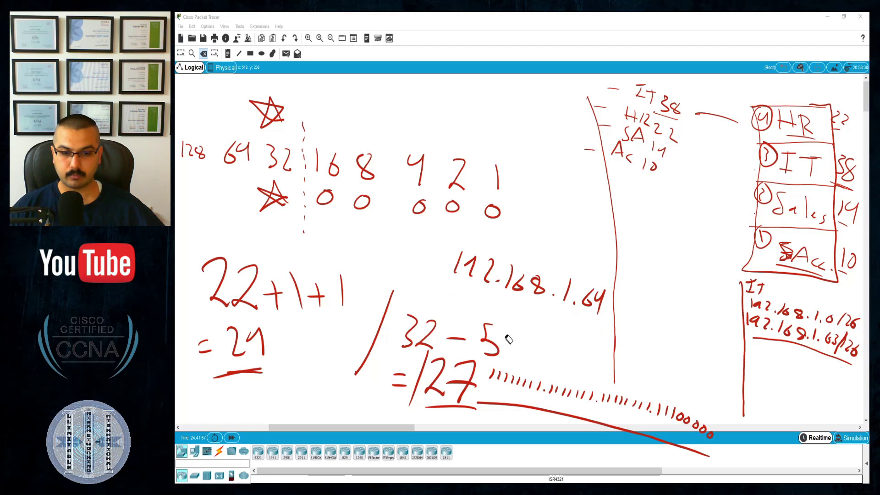
mouse_move(602, 304)
mouse_down()
mouse_move(536, 284)
mouse_move(510, 287)
mouse_up()
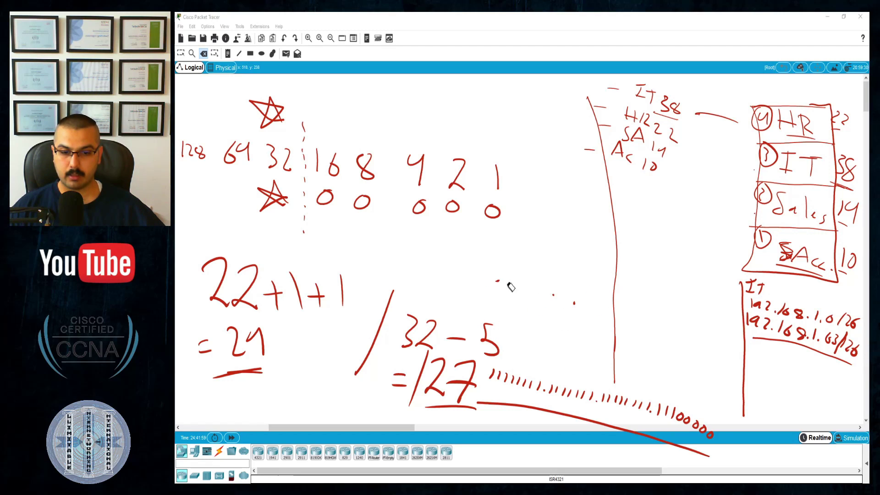
mouse_move(716, 442)
mouse_down()
mouse_move(653, 414)
mouse_move(505, 378)
mouse_move(546, 392)
mouse_up()
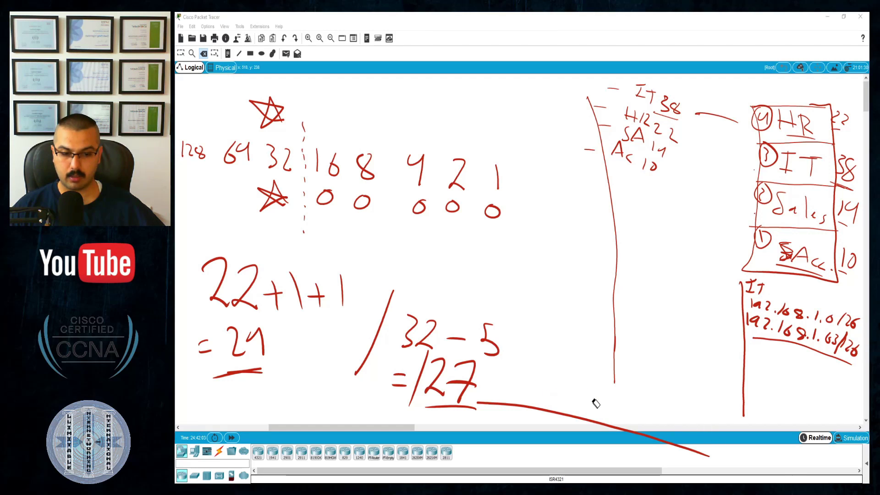
click(590, 430)
mouse_move(513, 358)
mouse_down()
mouse_move(418, 340)
mouse_move(399, 388)
mouse_move(419, 386)
mouse_up()
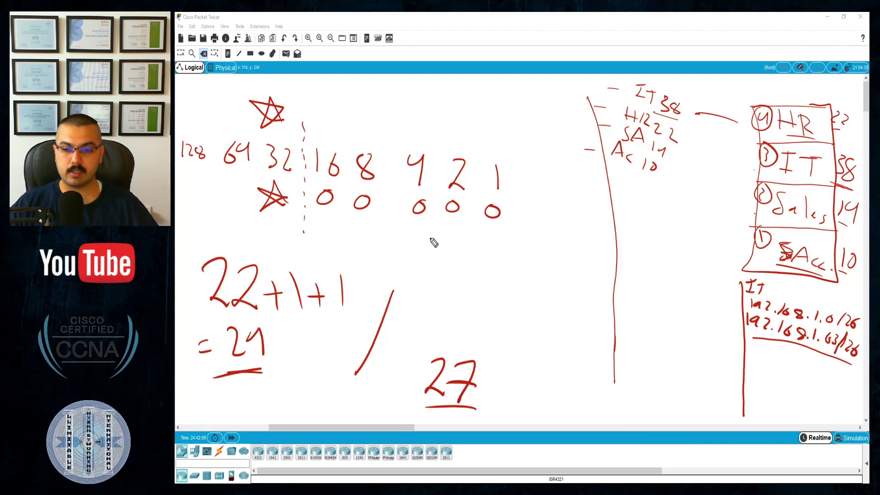
Step: Handwrite HR's network address 192.168.1.64/27 below the zeros and add extra underlines beneath the 27
mouse_move(431, 239)
mouse_down()
mouse_move(433, 259)
mouse_move(478, 253)
mouse_move(547, 263)
mouse_move(557, 285)
mouse_up()
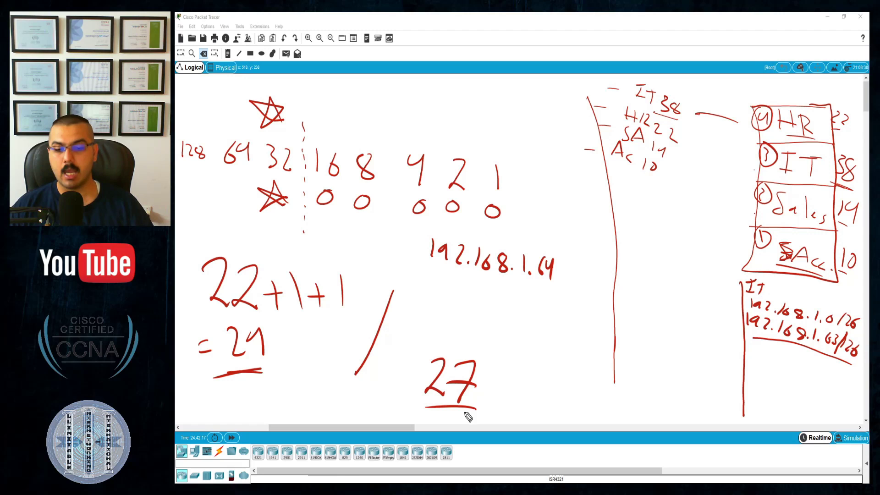
drag(475, 414, 400, 406)
mouse_move(573, 270)
mouse_down()
mouse_move(567, 288)
mouse_move(603, 289)
mouse_move(612, 270)
mouse_move(595, 293)
mouse_up()
key(ctrl+z)
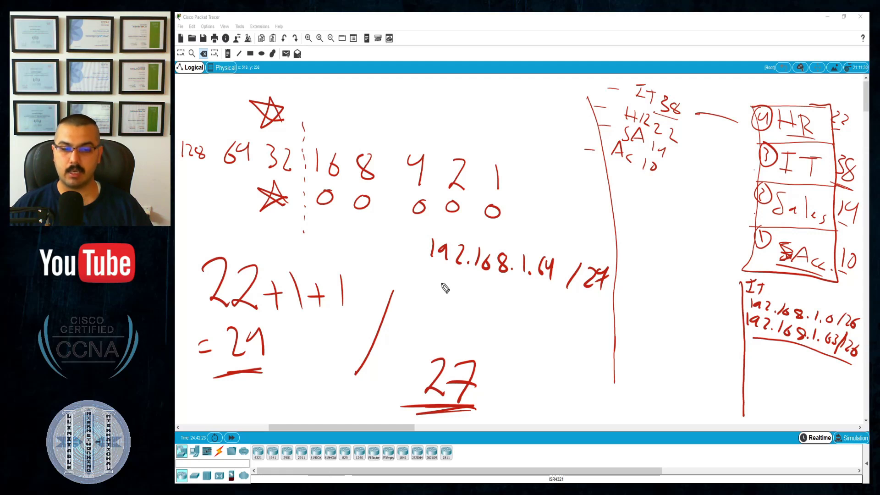
Step: Handwrite HR's first host address 192.168.1.65/27 directly below the network address
drag(427, 267, 425, 278)
drag(438, 270, 588, 319)
click(503, 294)
click(518, 300)
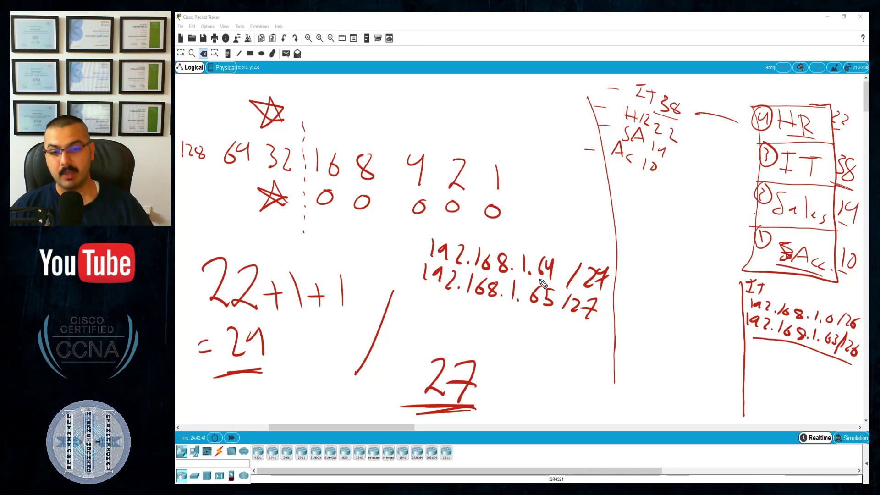
Step: Underline the 64 in HR's network address and handwrite the column sum 64 + 32 = 96, continued with - 1 = 95
drag(555, 278, 529, 280)
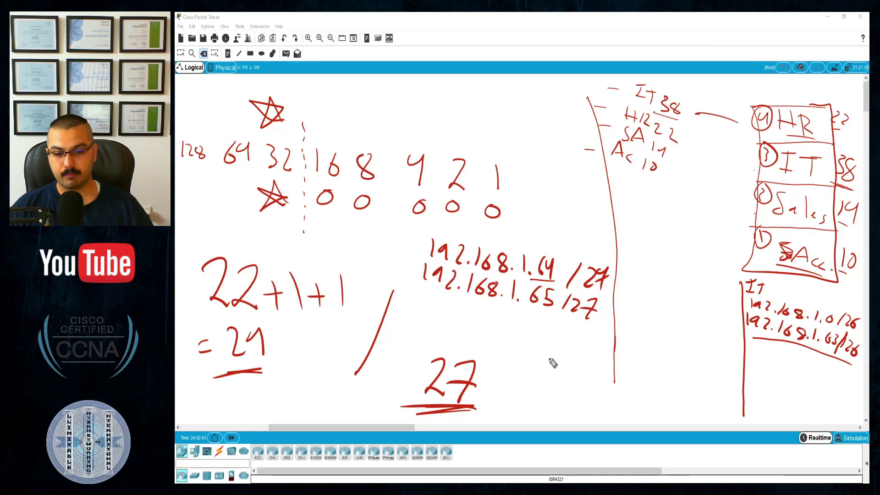
mouse_move(556, 355)
mouse_down()
mouse_move(544, 366)
mouse_move(577, 366)
mouse_up()
drag(575, 354, 587, 404)
drag(581, 395, 599, 392)
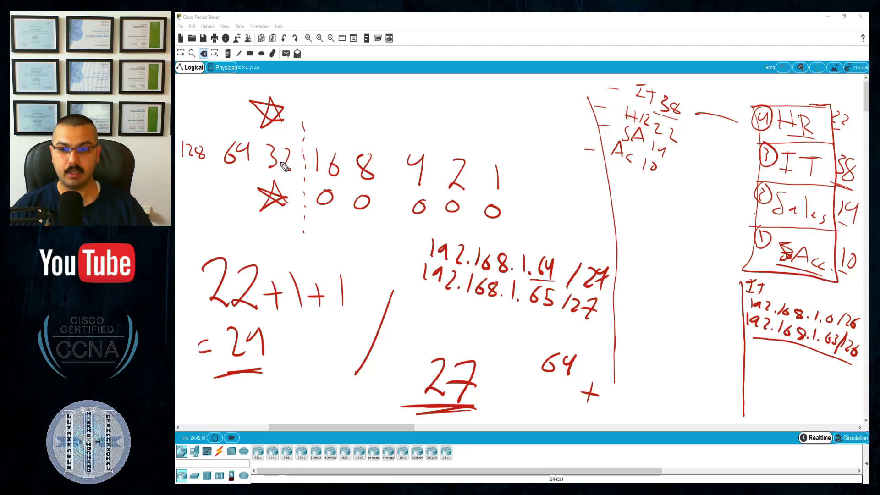
mouse_move(535, 385)
mouse_down()
mouse_move(534, 400)
mouse_move(559, 386)
mouse_move(563, 403)
mouse_up()
drag(601, 430, 500, 409)
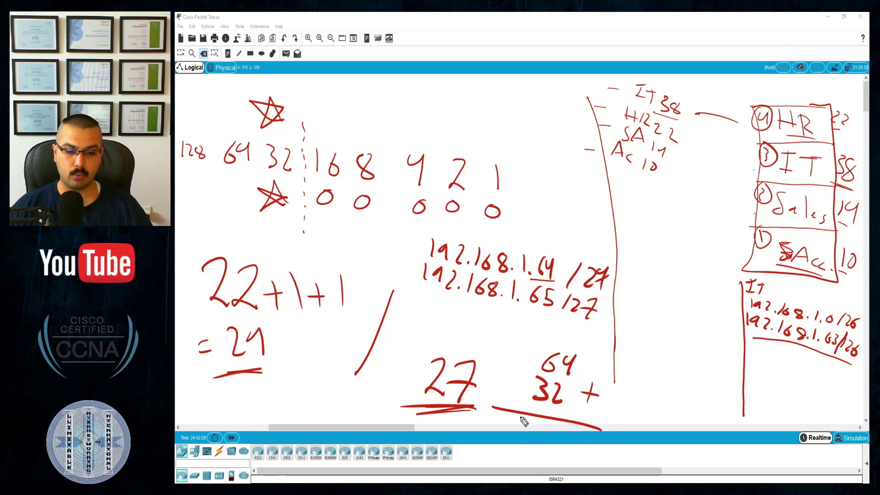
mouse_move(540, 434)
mouse_down()
mouse_move(532, 453)
mouse_move(556, 443)
mouse_move(515, 459)
mouse_up()
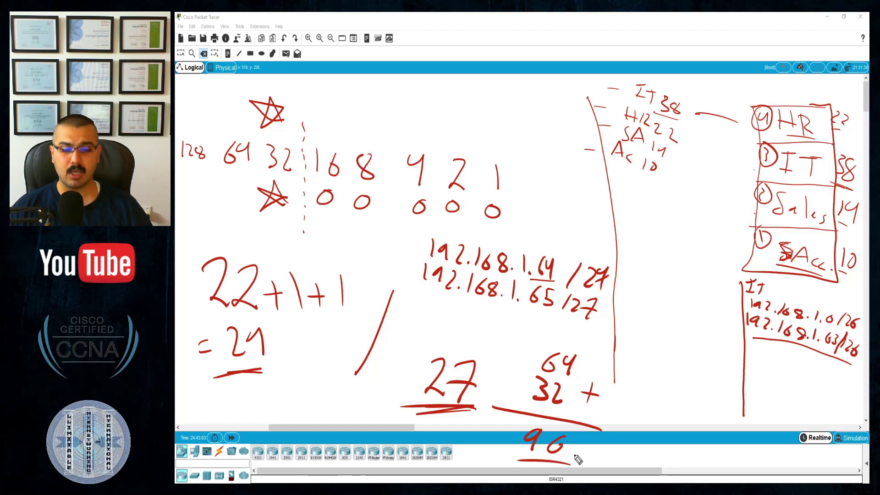
drag(572, 453, 629, 452)
mouse_move(618, 465)
mouse_down()
mouse_move(656, 467)
mouse_move(672, 458)
mouse_move(669, 467)
mouse_move(637, 470)
mouse_up()
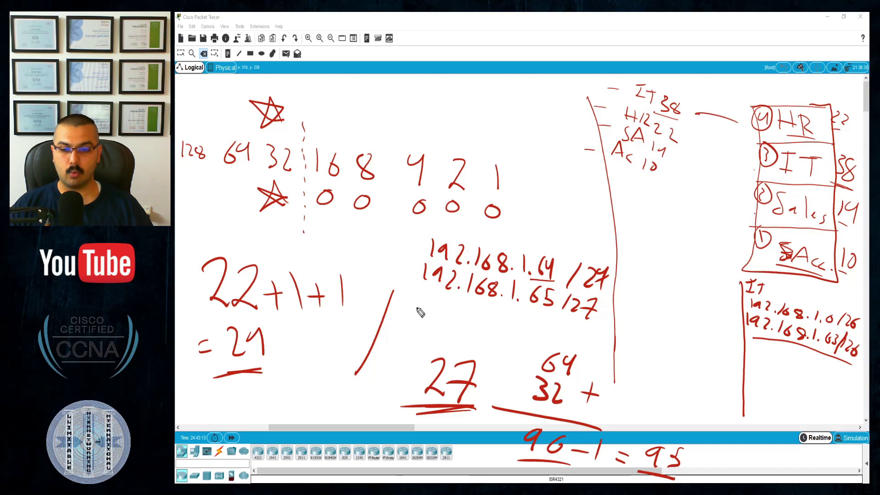
Step: Handwrite 192.168.1.95/27 labelled B.ID as HR's last address, with 192.168.1.94/27 in the line above it
mouse_move(418, 310)
mouse_down()
mouse_move(448, 339)
mouse_move(467, 321)
mouse_move(529, 346)
mouse_move(540, 335)
mouse_move(538, 353)
mouse_move(574, 348)
mouse_move(623, 366)
mouse_up()
click(517, 343)
click(610, 363)
drag(419, 285, 416, 302)
mouse_move(437, 289)
mouse_down()
mouse_move(431, 302)
mouse_move(460, 317)
mouse_move(533, 324)
mouse_move(546, 315)
mouse_move(544, 323)
mouse_move(579, 334)
mouse_up()
click(501, 320)
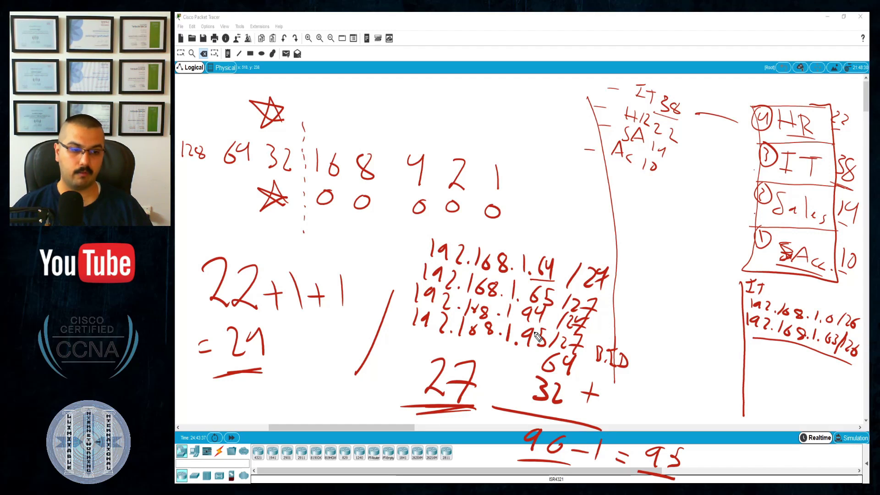
Step: Handwrite an HR heading below IT's recorded range with 192.168.1.64/27 beneath it
mouse_move(754, 346)
mouse_down()
mouse_move(754, 360)
mouse_move(764, 352)
mouse_up()
drag(764, 346, 768, 362)
mouse_move(768, 348)
mouse_down()
mouse_move(776, 363)
mouse_move(753, 382)
mouse_move(854, 409)
mouse_up()
click(779, 386)
click(804, 390)
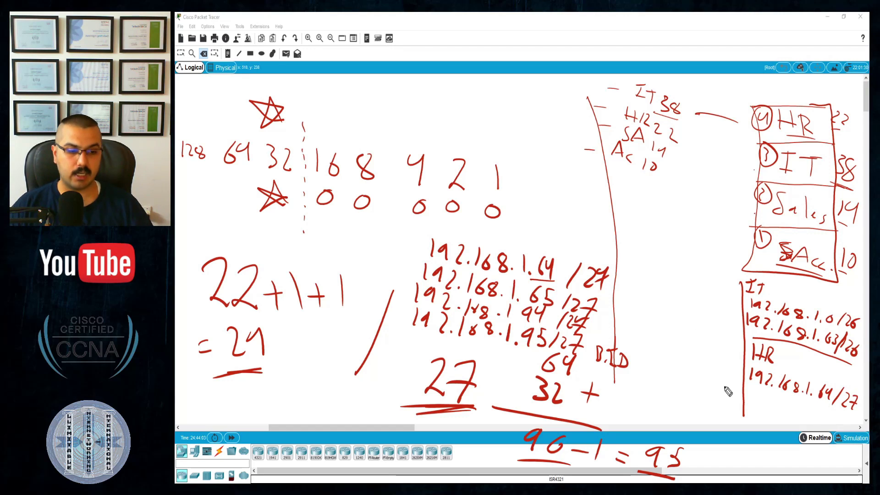
Step: Handwrite 192.168.1.95/27 as the end of HR's recorded range
mouse_move(746, 389)
mouse_down()
mouse_move(745, 404)
mouse_move(777, 412)
mouse_up()
drag(781, 418, 792, 421)
drag(802, 420, 825, 425)
mouse_move(837, 434)
mouse_down()
mouse_move(853, 424)
mouse_move(850, 449)
mouse_move(862, 440)
mouse_move(865, 454)
mouse_up()
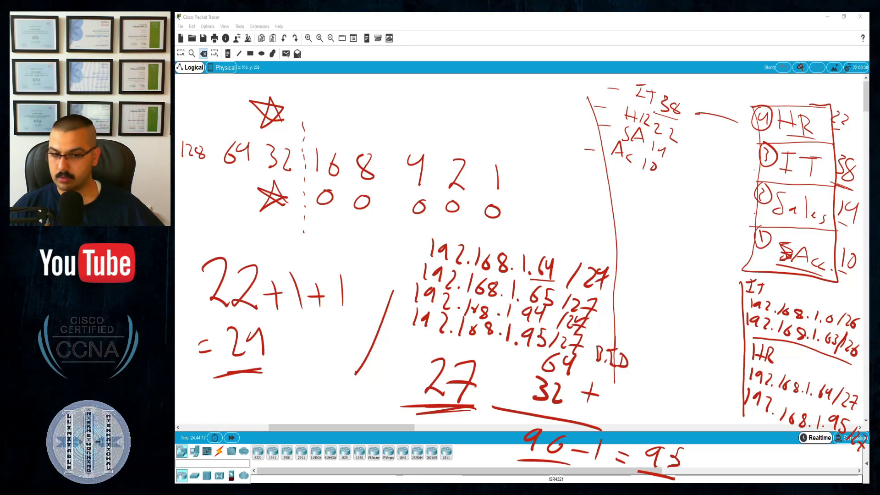
Step: Erase HR's calculations and worked address list, along with the stars, dashed divider and zeros around the bit values
mouse_move(609, 284)
mouse_down()
mouse_move(454, 254)
mouse_move(436, 275)
mouse_move(587, 310)
mouse_move(575, 306)
mouse_move(604, 355)
mouse_move(621, 365)
mouse_up()
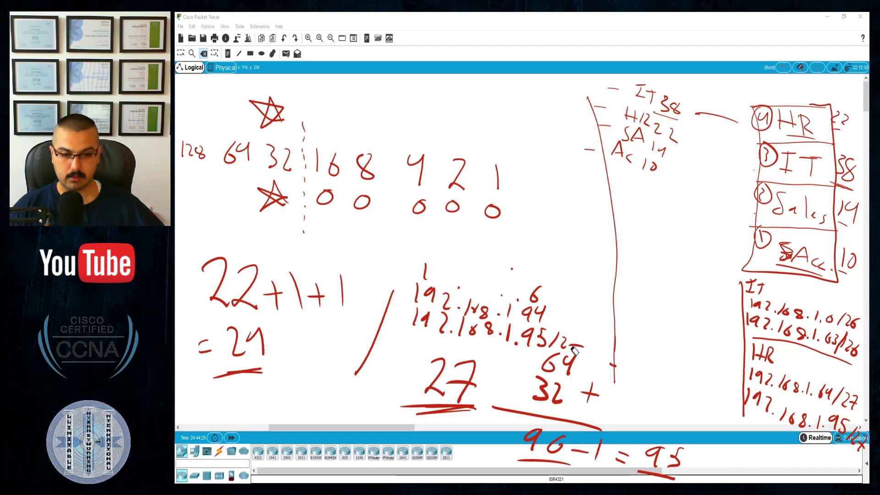
drag(574, 351, 528, 276)
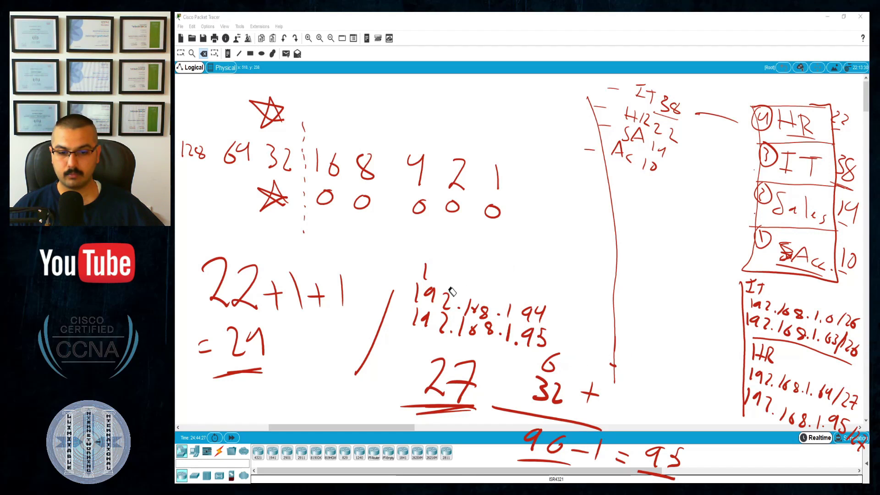
mouse_move(452, 292)
mouse_down()
mouse_move(425, 273)
mouse_move(451, 326)
mouse_move(468, 312)
mouse_move(495, 314)
mouse_move(527, 323)
mouse_move(545, 347)
mouse_move(454, 336)
mouse_up()
mouse_move(478, 374)
mouse_down()
mouse_move(448, 398)
mouse_move(556, 358)
mouse_move(595, 385)
mouse_move(612, 368)
mouse_move(514, 412)
mouse_move(569, 456)
mouse_move(660, 459)
mouse_move(659, 480)
mouse_up()
mouse_move(591, 469)
mouse_down()
mouse_move(430, 384)
mouse_move(324, 298)
mouse_move(281, 291)
mouse_move(298, 313)
mouse_move(237, 348)
mouse_move(252, 355)
mouse_move(202, 340)
mouse_move(258, 380)
mouse_up()
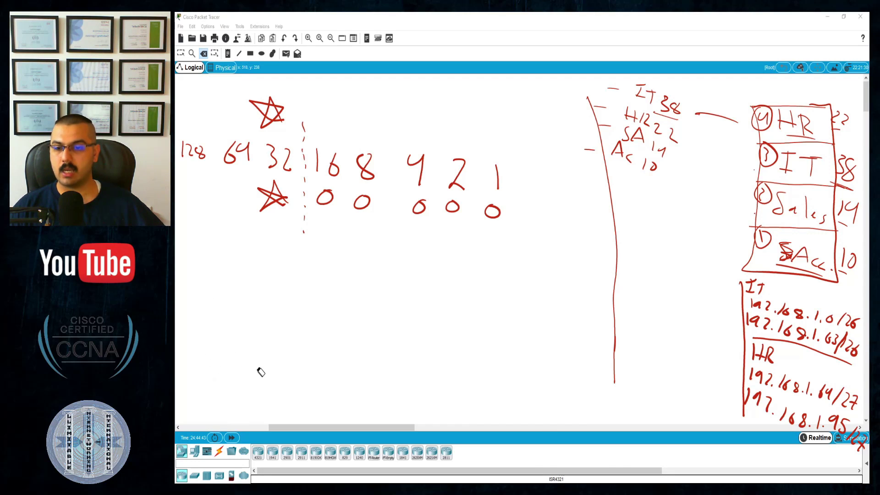
mouse_move(288, 210)
mouse_down()
mouse_move(307, 209)
mouse_move(303, 131)
mouse_move(264, 111)
mouse_up()
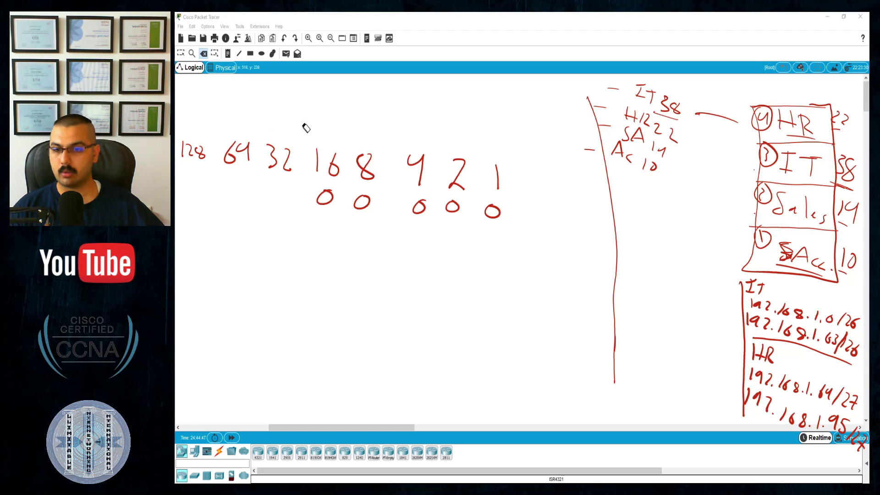
drag(309, 196, 503, 212)
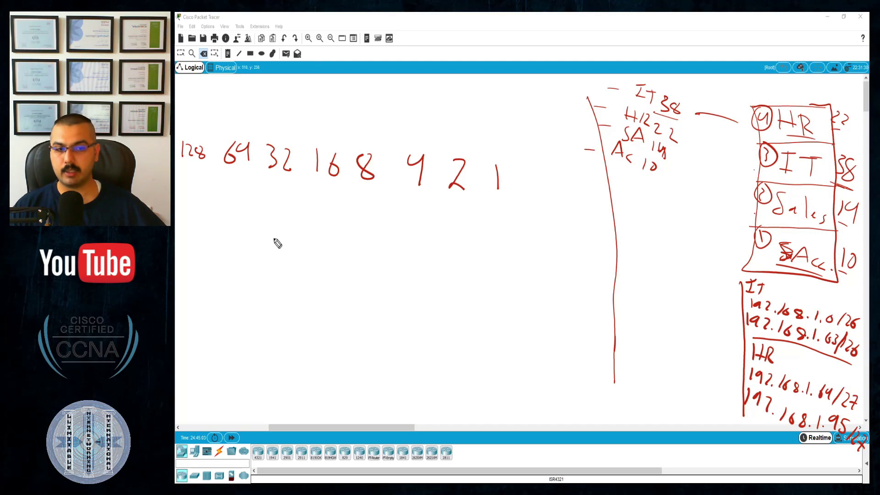
Step: Handwrite the Sales host sum 14 + 1 + 1 below the bit values and underline it
drag(233, 227, 227, 264)
mouse_move(248, 231)
mouse_down()
mouse_move(246, 242)
mouse_move(270, 248)
mouse_up()
mouse_move(262, 230)
mouse_down()
mouse_move(257, 271)
mouse_move(293, 259)
mouse_move(290, 270)
mouse_up()
click(287, 249)
mouse_move(312, 240)
mouse_down()
mouse_move(318, 279)
mouse_move(352, 262)
mouse_move(344, 276)
mouse_up()
drag(373, 240, 374, 281)
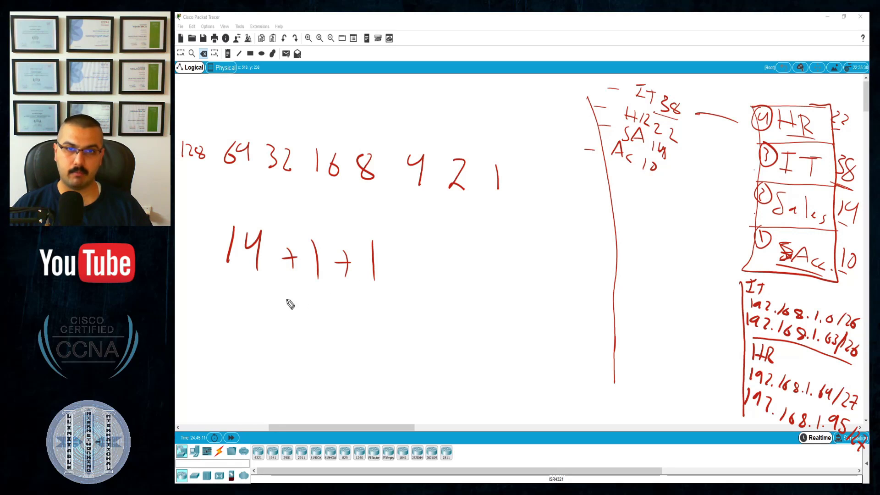
drag(208, 284, 347, 292)
Step: Handwrite = 16 below the Sales sum and underline the result
drag(207, 335, 228, 335)
drag(207, 344, 228, 342)
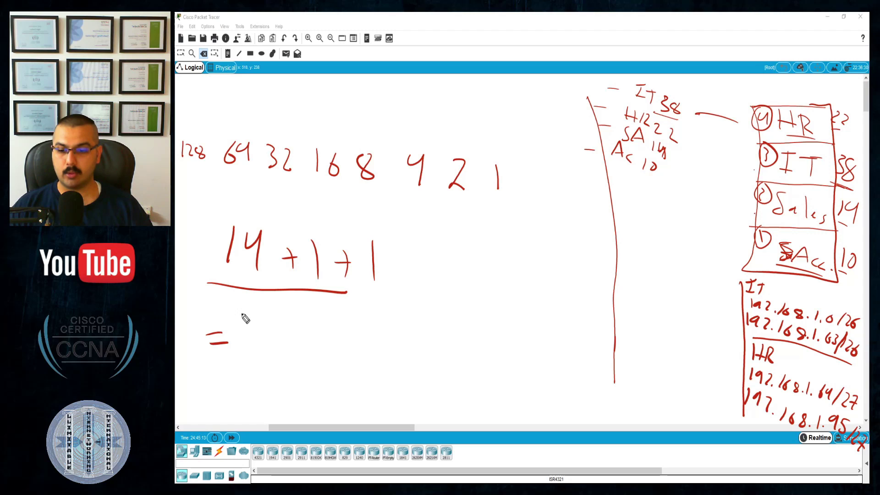
drag(248, 314, 242, 351)
drag(277, 317, 264, 340)
drag(288, 371, 208, 370)
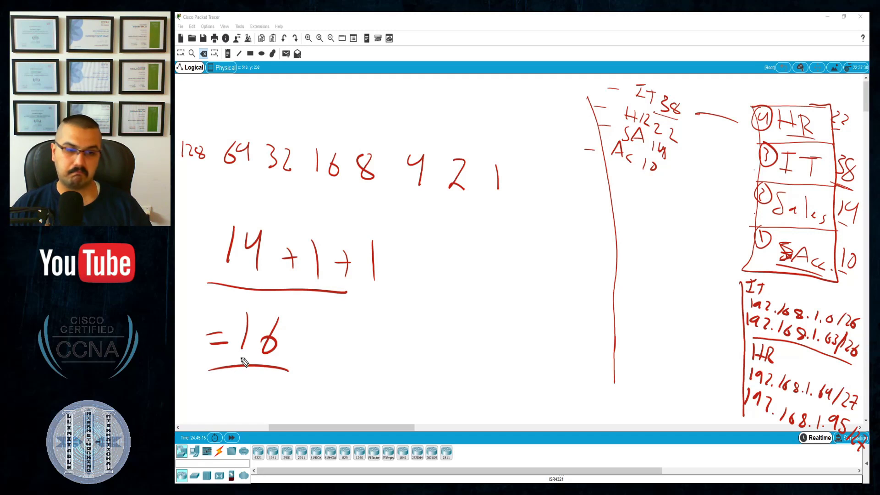
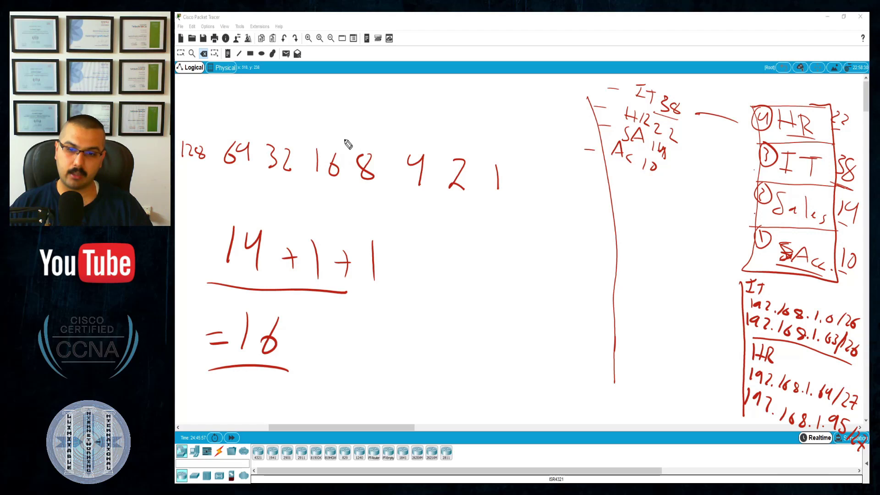
Step: Star the 16 above and below beside a dashed divider, and write underlined zeros beneath the bit values 8 to 1
mouse_move(355, 120)
mouse_down()
mouse_move(349, 196)
mouse_move(306, 197)
mouse_move(332, 212)
mouse_up()
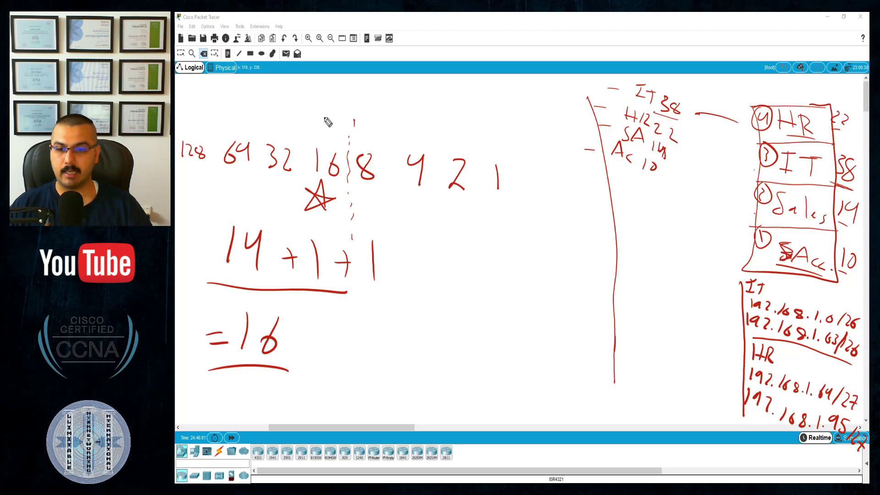
mouse_move(328, 116)
mouse_down()
mouse_move(345, 138)
mouse_move(317, 133)
mouse_move(343, 137)
mouse_up()
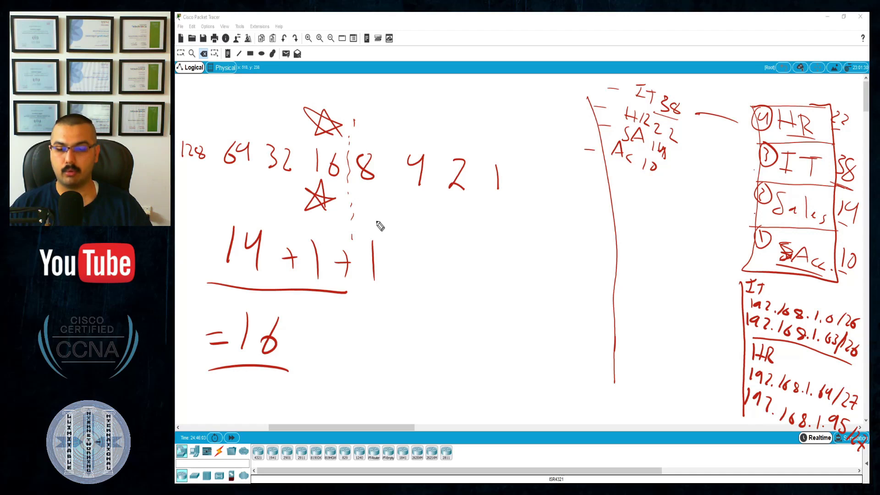
drag(373, 196, 372, 195)
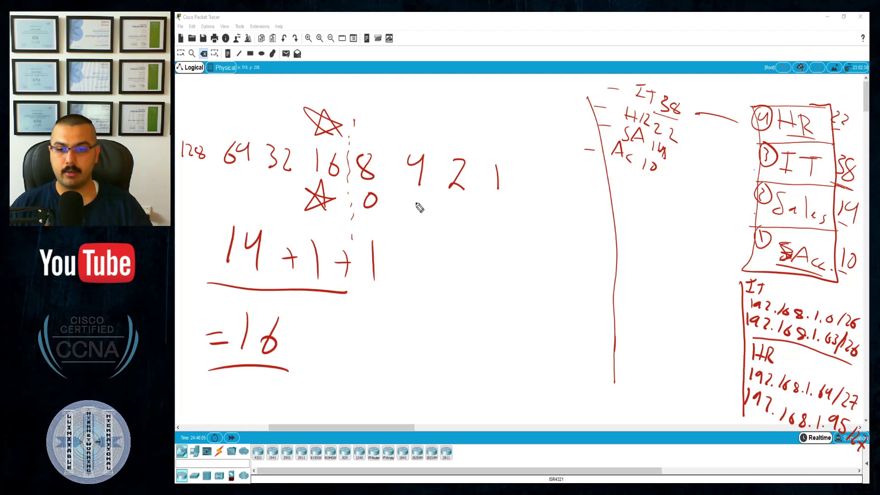
drag(454, 210, 495, 213)
drag(514, 262, 357, 240)
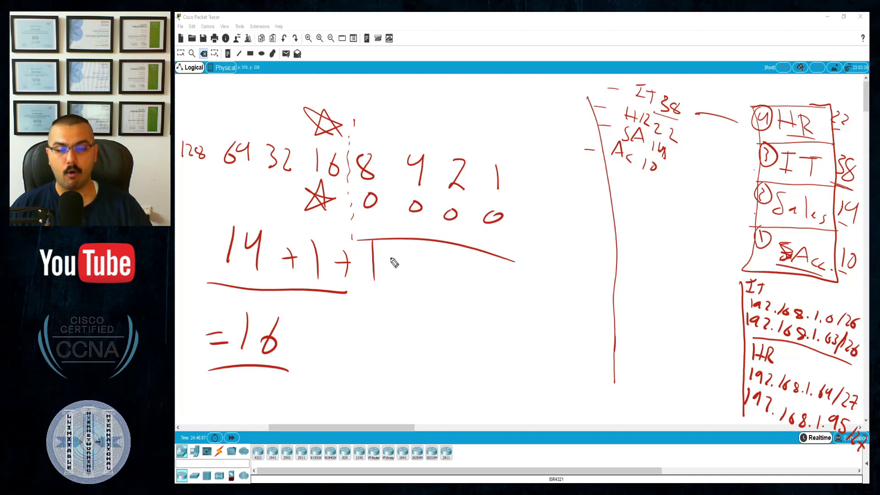
Step: Handwrite 32 - 4 = 28 beside the Sales result and underline the 28
mouse_move(338, 331)
mouse_down()
mouse_move(346, 357)
mouse_move(373, 359)
mouse_move(392, 340)
mouse_move(390, 364)
mouse_up()
drag(323, 375, 334, 374)
drag(322, 386, 378, 372)
drag(391, 412, 329, 405)
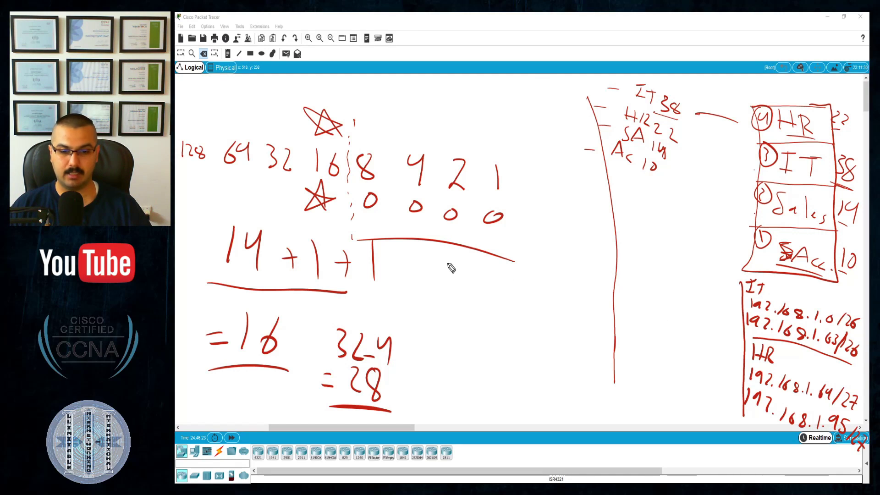
Step: Handwrite the Sales network address 192.168.1.96/28 below the line under the zeros
mouse_move(422, 260)
mouse_down()
mouse_move(421, 274)
mouse_move(468, 288)
mouse_move(498, 280)
mouse_move(541, 313)
mouse_move(553, 306)
mouse_move(594, 326)
mouse_move(603, 317)
mouse_up()
click(456, 278)
click(510, 294)
click(526, 301)
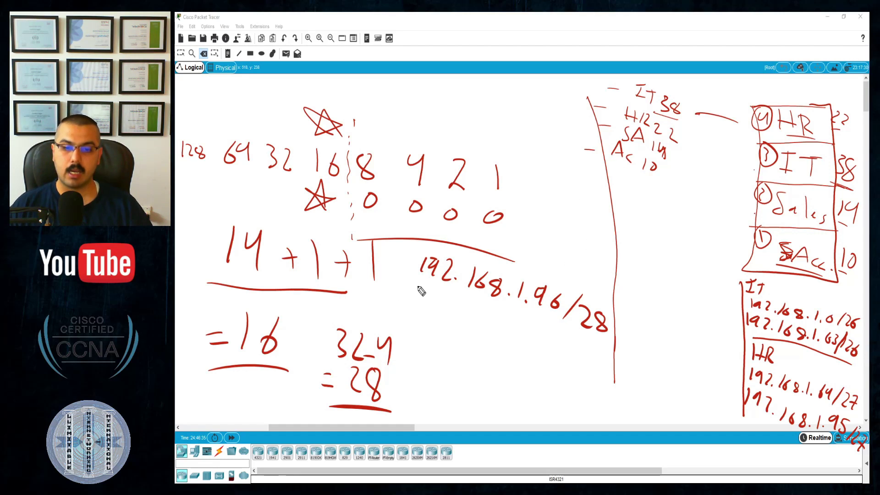
Step: Handwrite the first Sales host address 192.168.1.97/28 below the network address
mouse_move(413, 283)
mouse_down()
mouse_move(407, 299)
mouse_move(460, 322)
mouse_move(532, 325)
mouse_move(534, 340)
mouse_move(589, 363)
mouse_move(598, 347)
mouse_up()
click(452, 313)
click(507, 324)
click(523, 334)
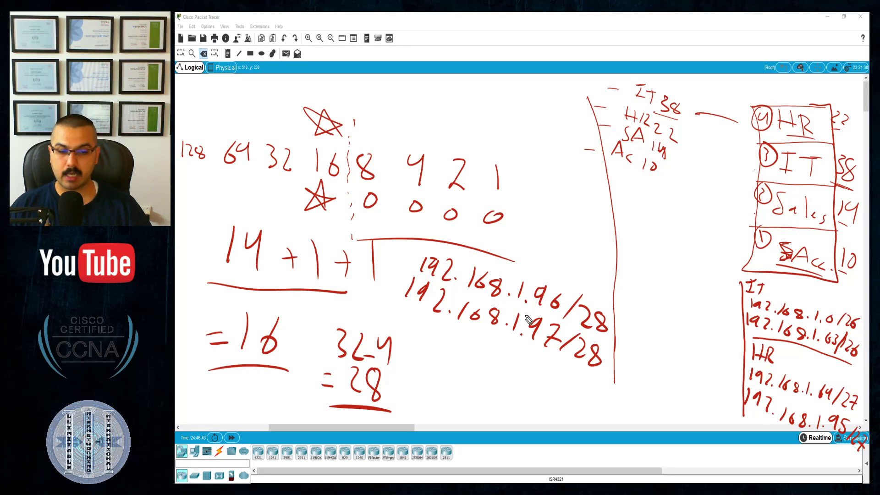
Step: Underline the 96 in the Sales network address and handwrite 96 + 16 = 112 below the addresses, underlining the 112
drag(554, 307, 533, 311)
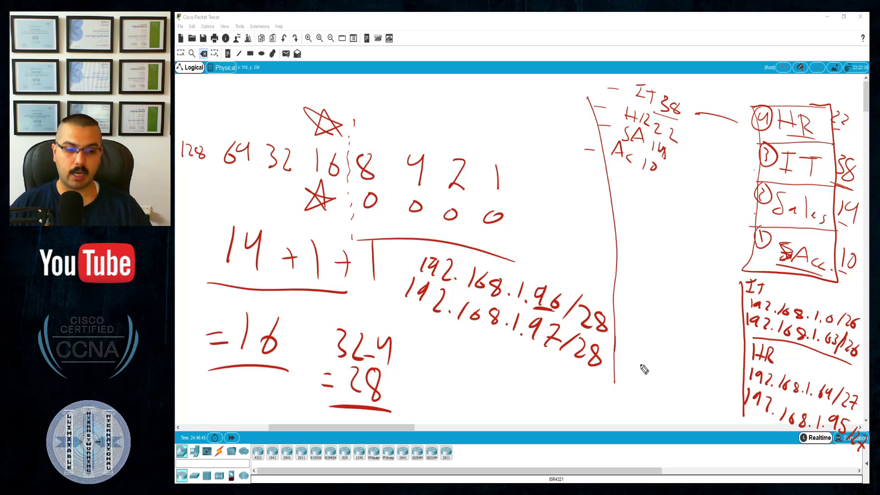
drag(537, 402, 547, 420)
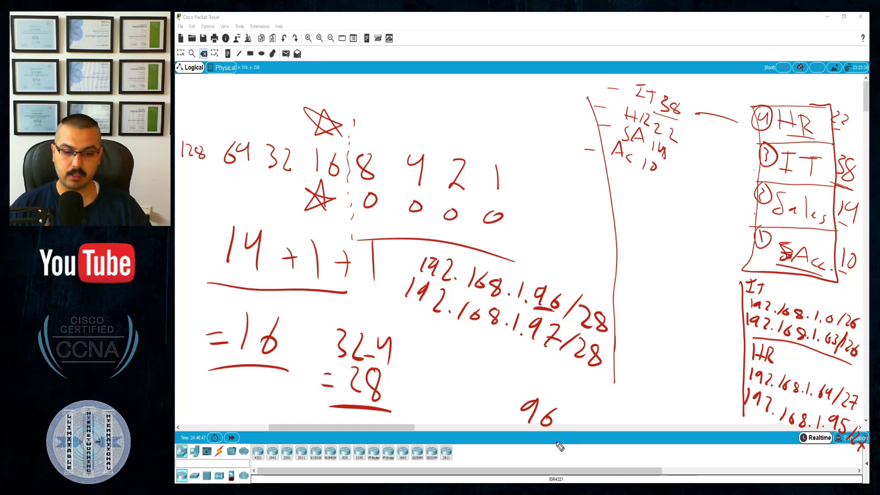
mouse_move(548, 451)
mouse_down()
mouse_move(568, 445)
mouse_move(556, 458)
mouse_up()
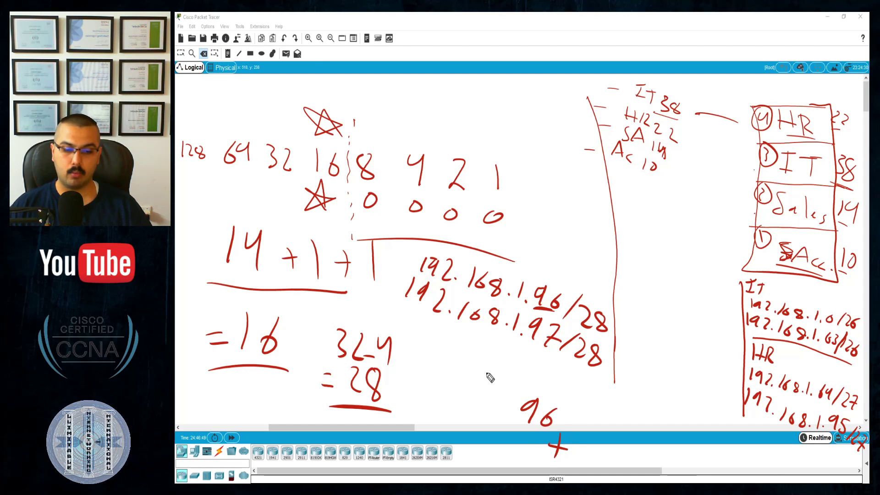
mouse_move(521, 423)
mouse_down()
mouse_move(516, 444)
mouse_move(527, 438)
mouse_up()
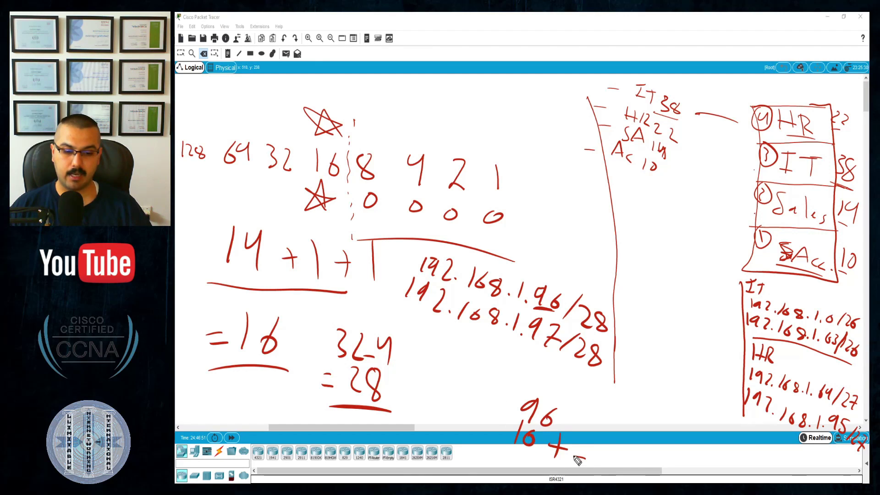
drag(578, 459, 591, 455)
drag(577, 448, 590, 445)
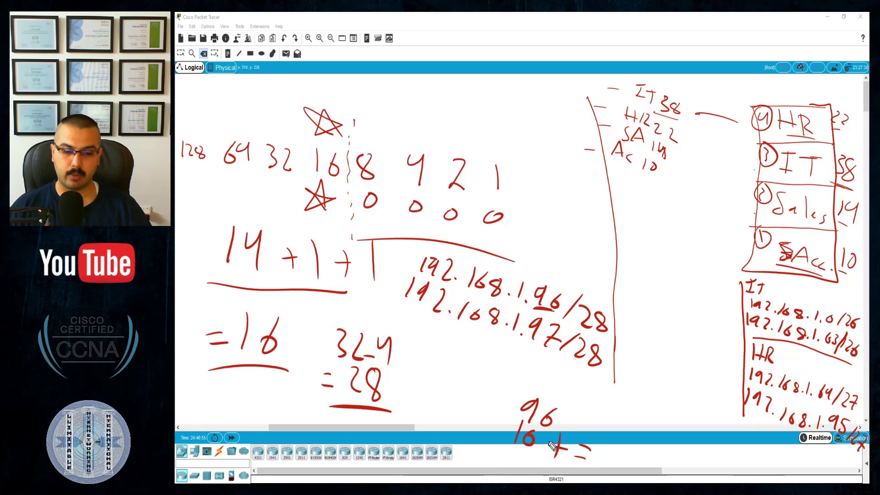
mouse_move(611, 443)
mouse_down()
mouse_move(606, 466)
mouse_move(619, 467)
mouse_up()
mouse_move(627, 448)
mouse_down()
mouse_move(642, 451)
mouse_move(640, 469)
mouse_up()
drag(601, 468, 640, 476)
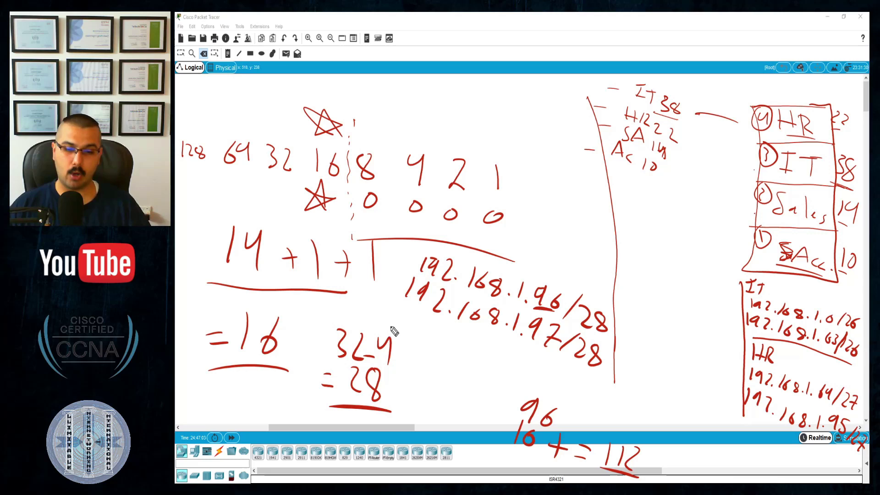
Step: Handwrite the Sales broadcast address 192.168.1.111/28 with an arrow to B.ID, and the last host address 192.168.1.110/28 above it
mouse_move(393, 321)
mouse_down()
mouse_move(478, 377)
mouse_move(511, 380)
mouse_move(518, 395)
mouse_move(546, 387)
mouse_move(603, 405)
mouse_move(601, 413)
mouse_move(617, 412)
mouse_move(621, 399)
mouse_move(619, 422)
mouse_move(629, 429)
mouse_move(641, 418)
mouse_move(633, 432)
mouse_up()
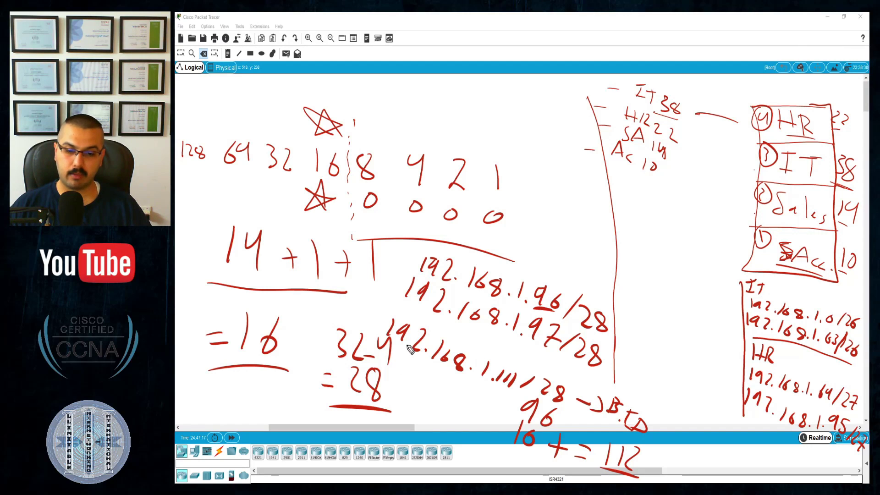
mouse_move(395, 299)
mouse_down()
mouse_move(431, 321)
mouse_move(438, 337)
mouse_move(472, 337)
mouse_move(511, 360)
mouse_move(522, 351)
mouse_move(568, 367)
mouse_move(574, 378)
mouse_up()
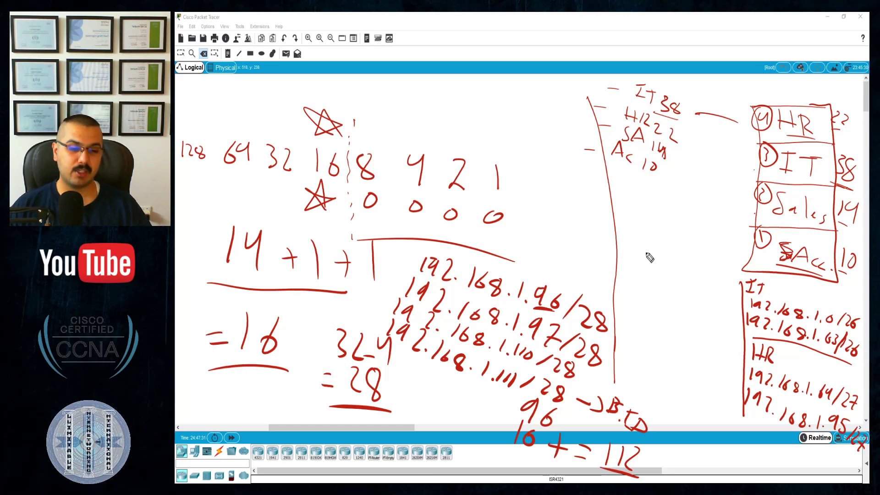
Step: Record the Sales range under an SA heading beside the IT and HR ranges as 192.168.1.96/28 and 192.168.1.111/28, underlined
mouse_move(628, 252)
mouse_down()
mouse_move(620, 266)
mouse_move(639, 265)
mouse_up()
mouse_move(632, 262)
mouse_down()
mouse_move(627, 285)
mouse_move(739, 333)
mouse_up()
click(654, 293)
click(696, 306)
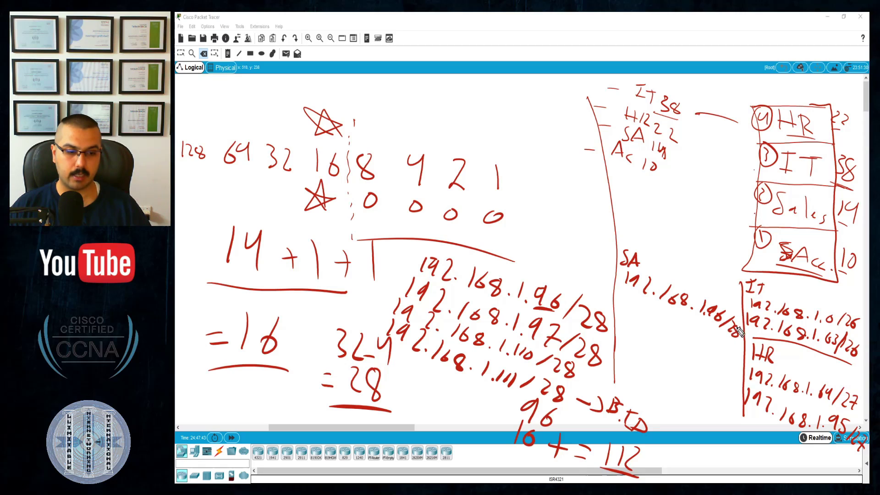
mouse_move(618, 299)
mouse_down()
mouse_move(622, 315)
mouse_move(645, 322)
mouse_up()
mouse_move(651, 315)
mouse_down()
mouse_move(653, 324)
mouse_move(729, 354)
mouse_move(621, 329)
mouse_up()
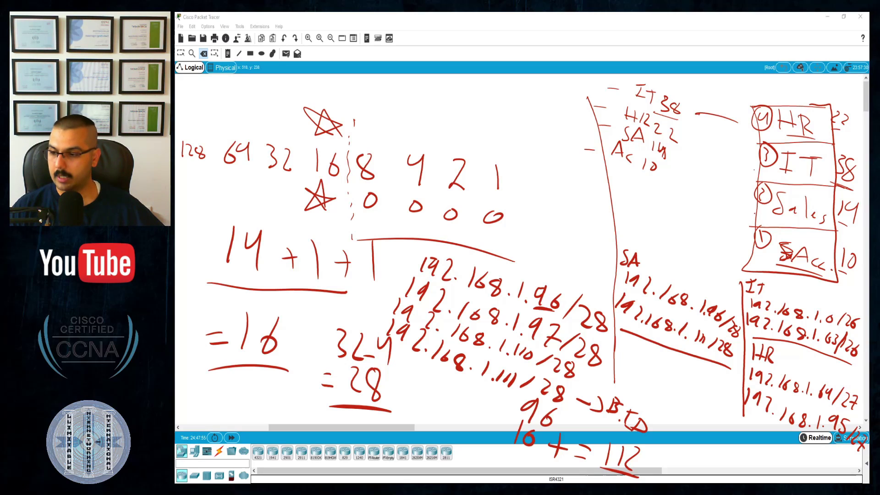
Step: Erase the Sales address list and its calculations below the bit values, keeping the recorded SA range
click(600, 316)
click(584, 319)
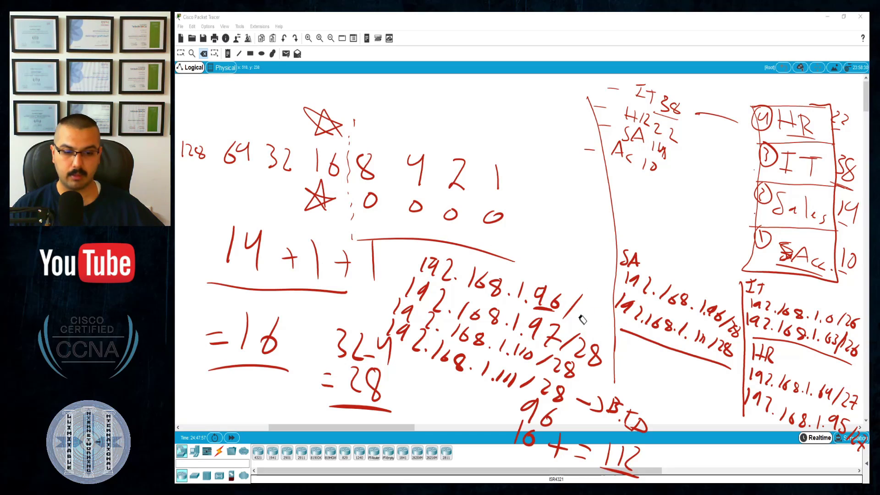
drag(582, 320, 447, 265)
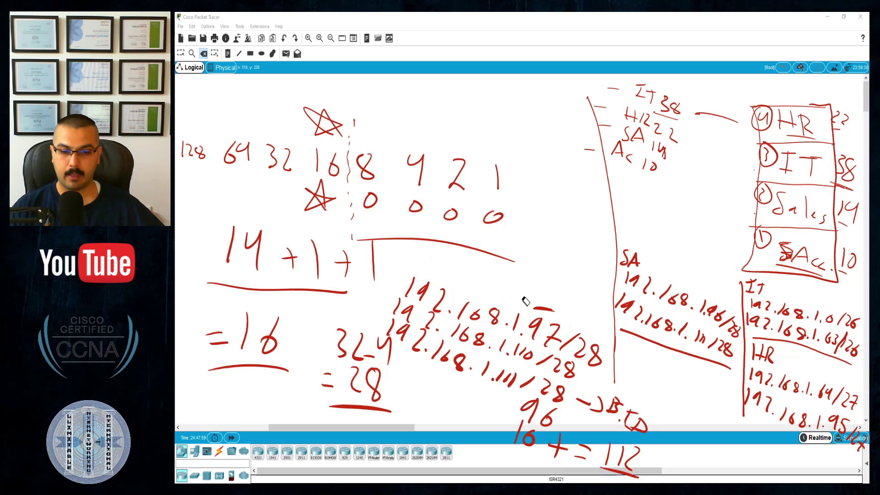
mouse_move(530, 306)
mouse_down()
mouse_move(452, 303)
mouse_move(396, 329)
mouse_move(418, 339)
mouse_move(453, 323)
mouse_move(436, 319)
mouse_move(477, 321)
mouse_move(593, 360)
mouse_move(587, 351)
mouse_move(518, 337)
mouse_move(570, 371)
mouse_move(470, 346)
mouse_move(493, 379)
mouse_move(626, 419)
mouse_move(610, 447)
mouse_move(637, 467)
mouse_move(587, 431)
mouse_move(582, 457)
mouse_move(504, 393)
mouse_up()
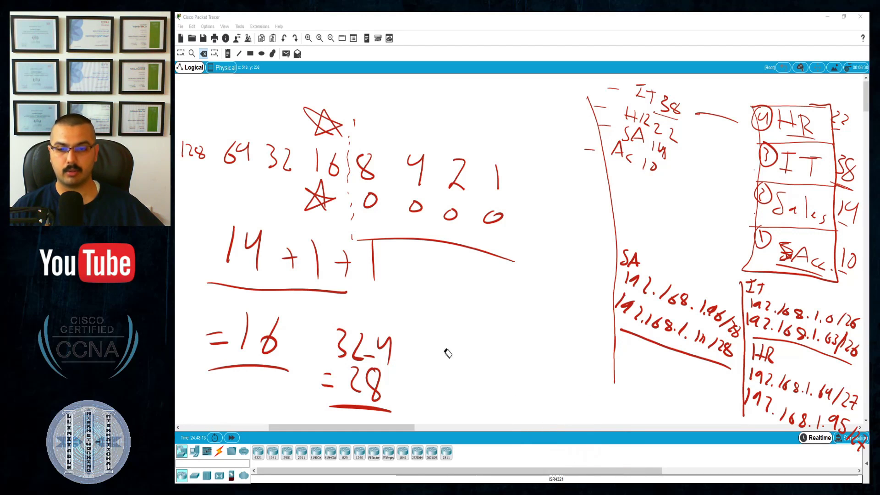
mouse_move(398, 336)
mouse_down()
mouse_move(330, 353)
mouse_move(358, 381)
mouse_move(362, 407)
mouse_move(346, 419)
mouse_move(243, 332)
mouse_move(219, 341)
mouse_move(227, 280)
mouse_move(298, 257)
mouse_move(382, 272)
mouse_move(381, 242)
mouse_up()
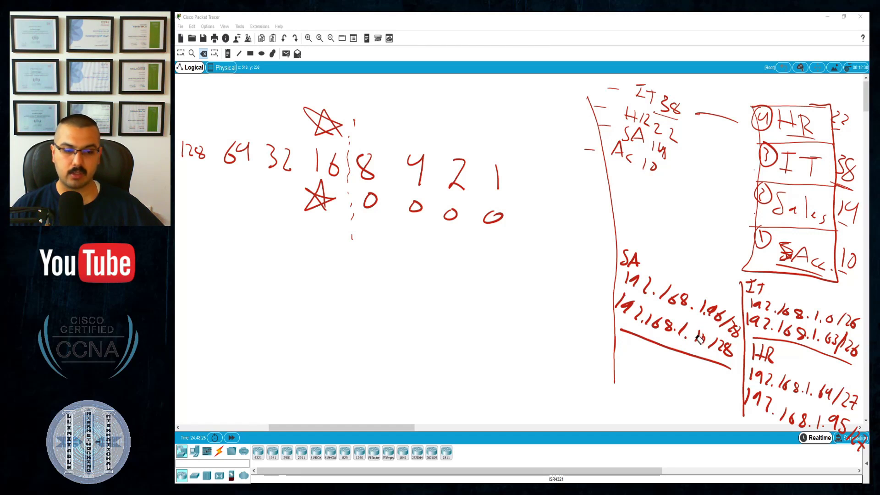
Step: Erase the dashed divider, both stars and the zeros around the bit values
drag(351, 232, 349, 177)
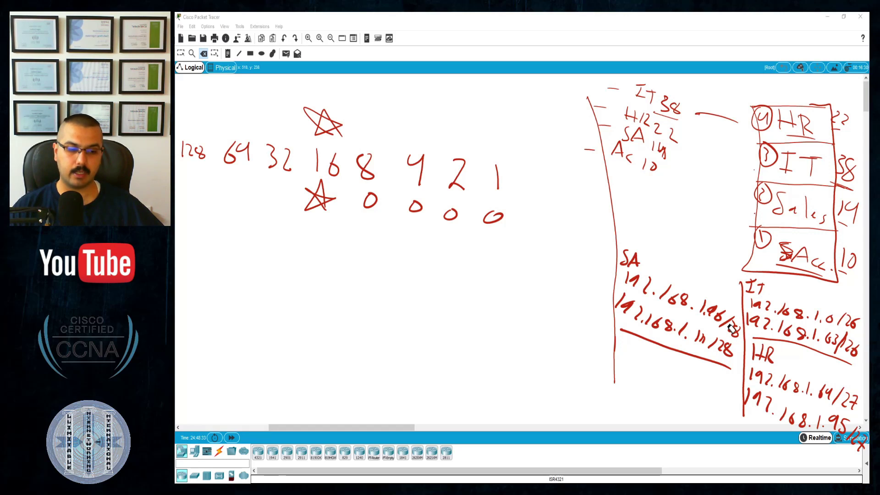
click(330, 203)
click(328, 118)
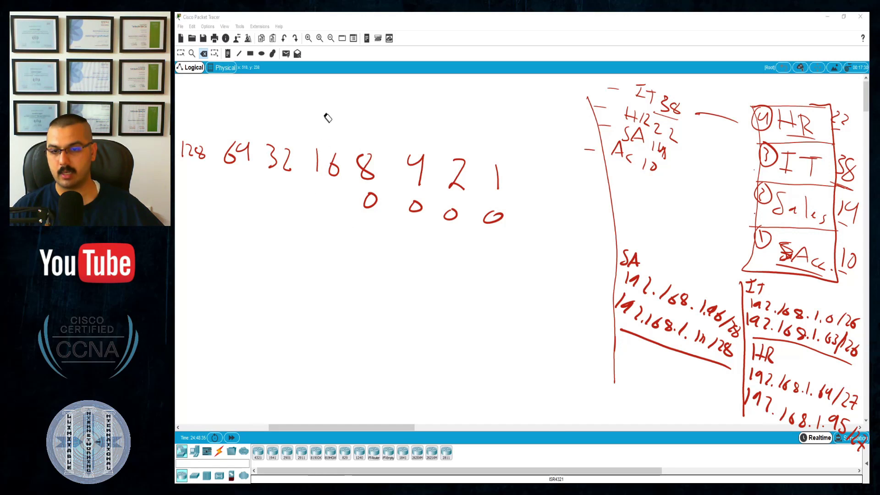
drag(362, 203, 529, 220)
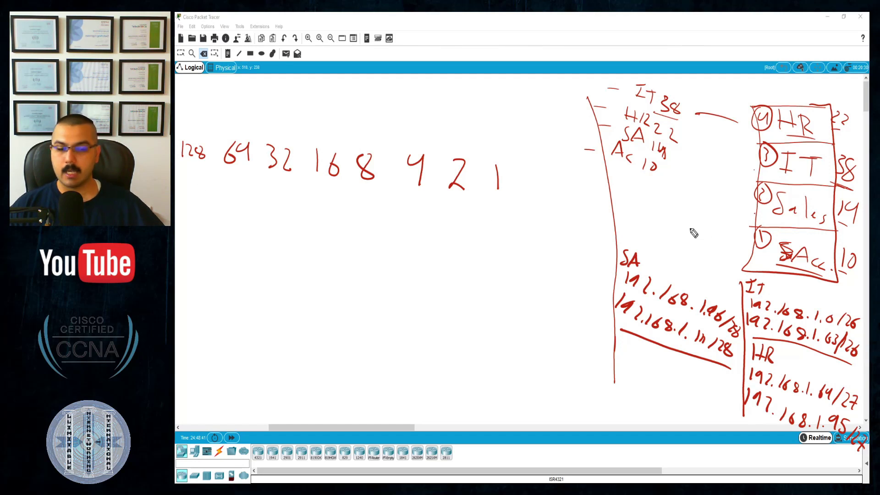
Step: Underline the 10 for Accounting in the department list and handwrite Acc = 10 + 1 + 1 = 12, underlining the result
drag(630, 180, 666, 182)
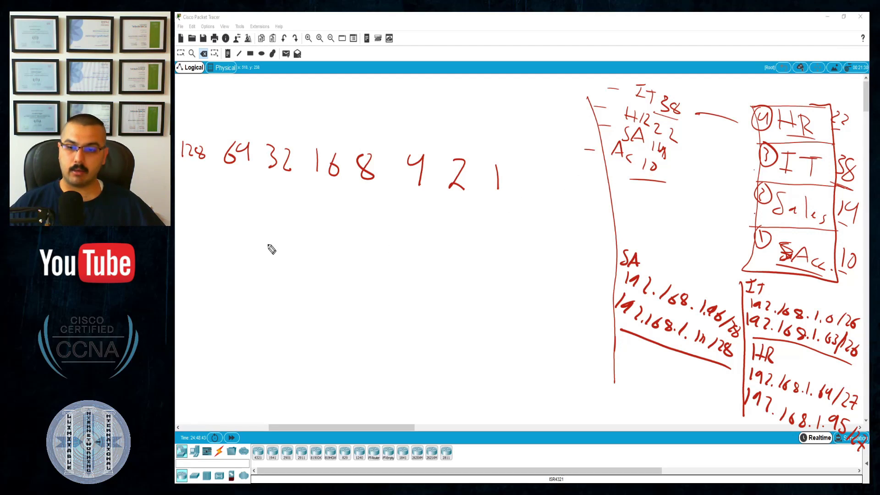
mouse_move(215, 287)
mouse_down()
mouse_move(236, 269)
mouse_move(296, 289)
mouse_up()
click(277, 285)
drag(317, 273, 290, 276)
mouse_move(278, 286)
mouse_down()
mouse_move(347, 285)
mouse_move(340, 296)
mouse_move(354, 296)
mouse_up()
mouse_move(378, 285)
mouse_down()
mouse_move(368, 289)
mouse_move(382, 302)
mouse_up()
drag(278, 312, 288, 311)
drag(277, 318, 301, 323)
drag(310, 311, 325, 337)
Step: Underline the bit values 1 to 16, draw a dashed divider between 16 and 8, and write zeros beneath 8, 4, 2 and 1
drag(490, 199, 506, 197)
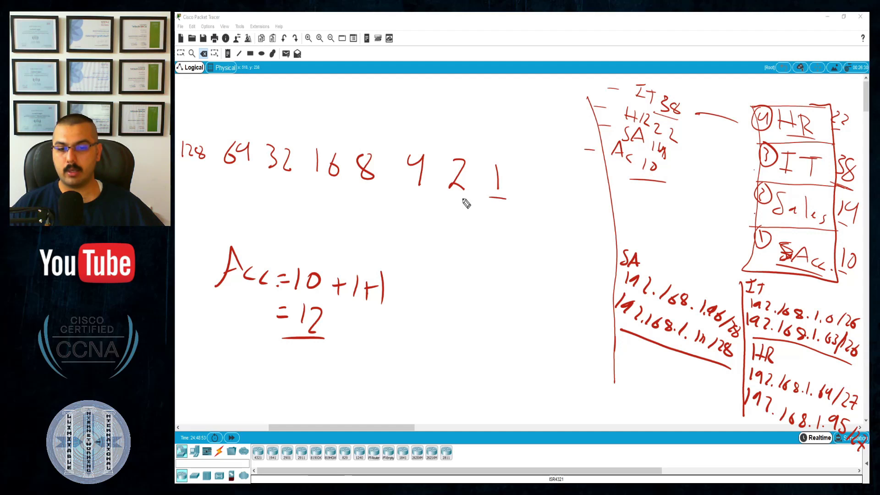
drag(448, 203, 460, 201)
drag(362, 193, 372, 192)
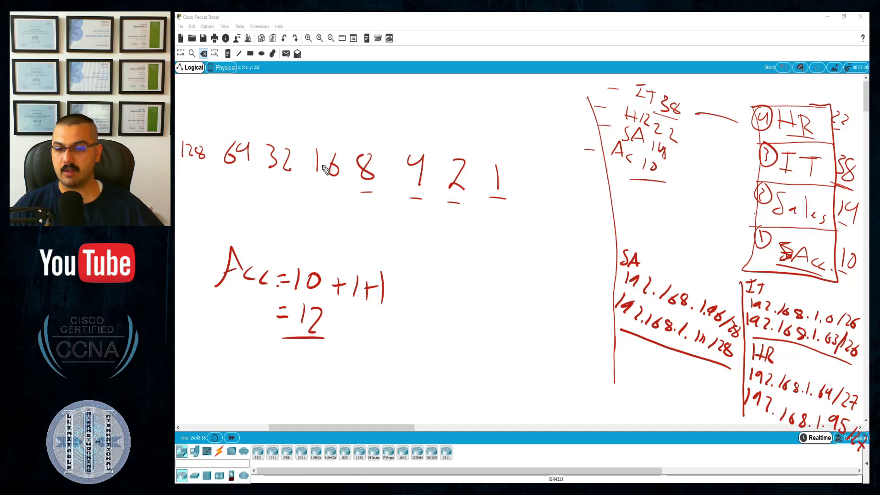
drag(312, 185, 332, 183)
drag(349, 124, 350, 135)
mouse_move(350, 149)
mouse_down()
mouse_move(347, 208)
mouse_move(419, 214)
mouse_up()
drag(488, 226, 490, 224)
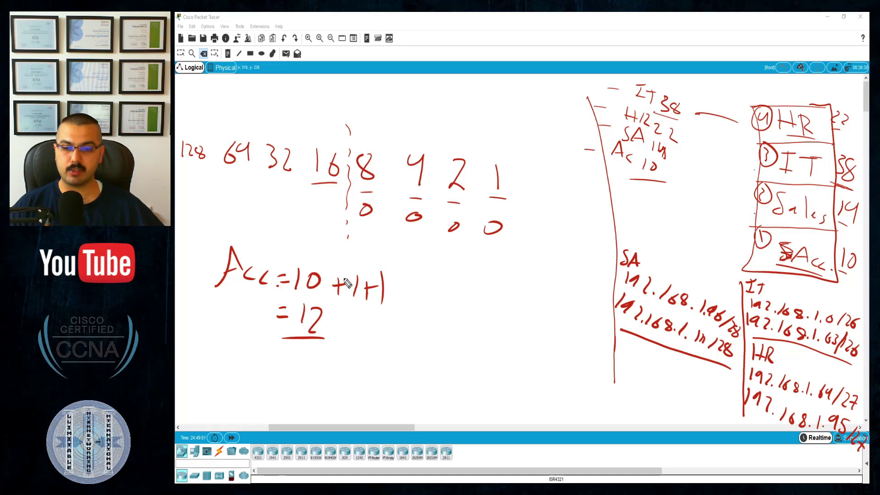
Step: Handwrite an underlined /28 below the Accounting result and the Accounting network address 192.168.1.112/28 beside the calculation
mouse_move(282, 352)
mouse_down()
mouse_move(266, 387)
mouse_move(315, 388)
mouse_move(260, 403)
mouse_up()
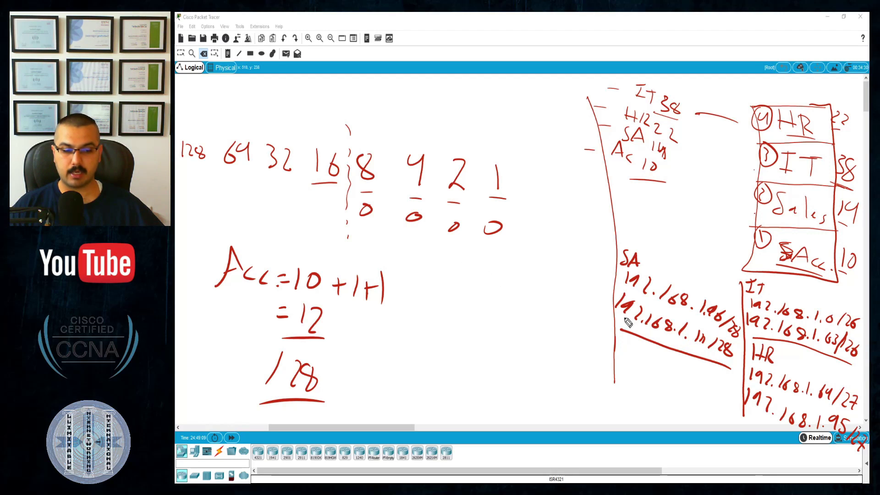
mouse_move(431, 255)
mouse_down()
mouse_move(432, 271)
mouse_move(482, 282)
mouse_move(503, 273)
mouse_move(559, 299)
mouse_up()
click(473, 278)
click(532, 290)
mouse_move(574, 285)
mouse_down()
mouse_move(567, 301)
mouse_move(590, 304)
mouse_move(593, 294)
mouse_up()
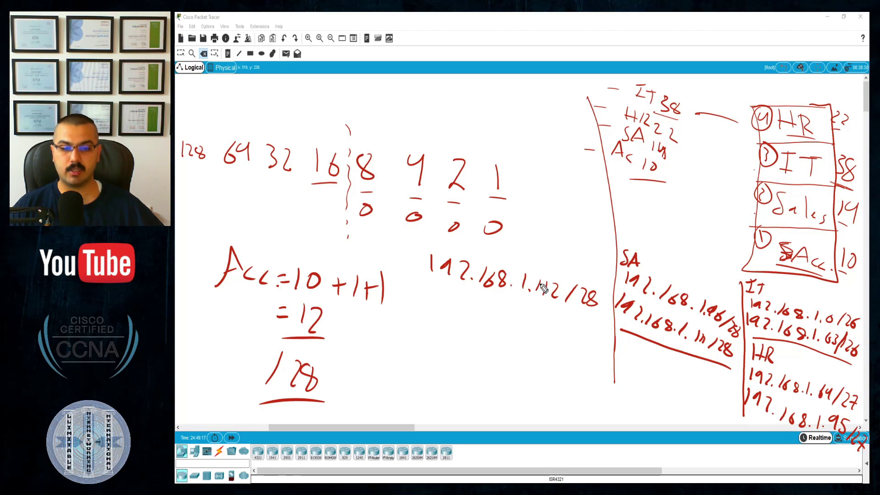
Step: Handwrite the first Accounting host address below the network address, using dashes for the repeated octets and ending in .113/28
drag(425, 289, 431, 291)
drag(444, 294, 450, 294)
drag(456, 295, 461, 297)
drag(465, 297, 523, 310)
mouse_move(530, 304)
mouse_down()
mouse_move(532, 316)
mouse_move(563, 327)
mouse_up()
mouse_move(572, 318)
mouse_down()
mouse_move(577, 333)
mouse_move(588, 320)
mouse_up()
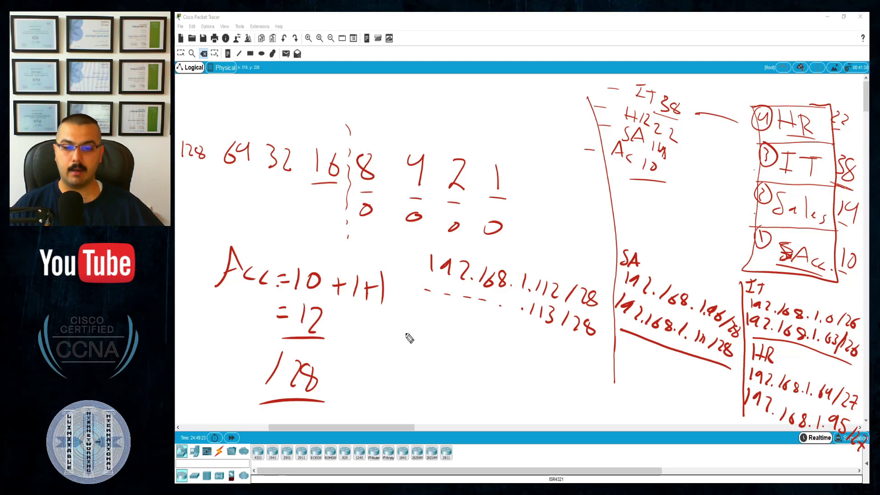
Step: Begin a dashed broadcast address line for Accounting and handwrite 112 + 16 = 128 below it with underlines
drag(407, 330, 490, 352)
click(502, 356)
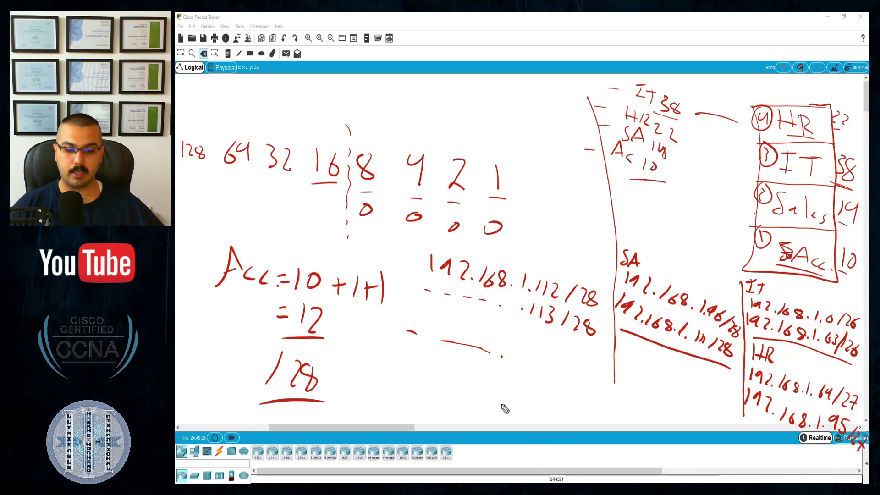
mouse_move(485, 385)
mouse_down()
mouse_move(482, 402)
mouse_move(518, 411)
mouse_move(541, 430)
mouse_move(491, 441)
mouse_move(510, 435)
mouse_up()
drag(536, 469, 442, 437)
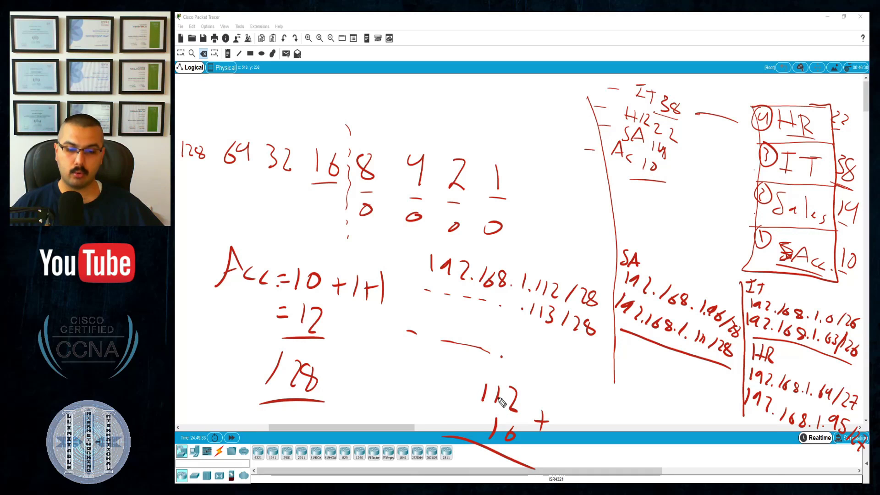
drag(579, 412, 575, 441)
mouse_move(587, 418)
mouse_down()
mouse_move(599, 442)
mouse_move(624, 438)
mouse_move(612, 448)
mouse_move(613, 424)
mouse_up()
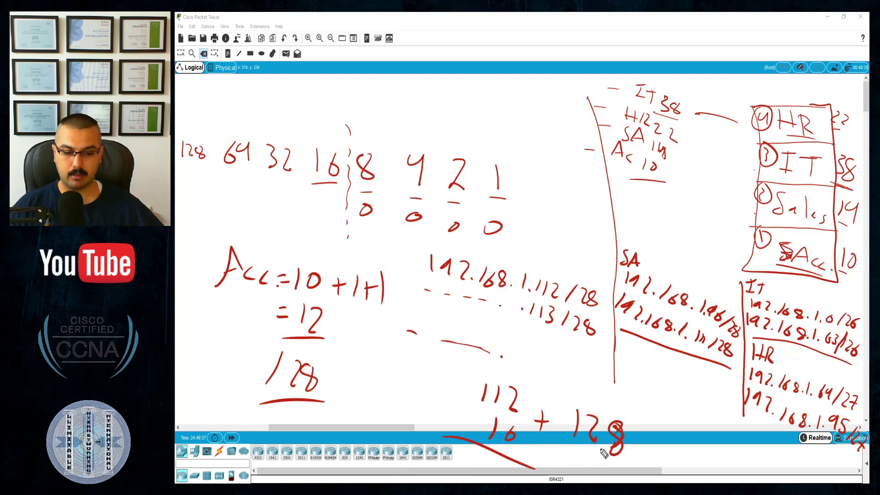
drag(615, 472, 546, 433)
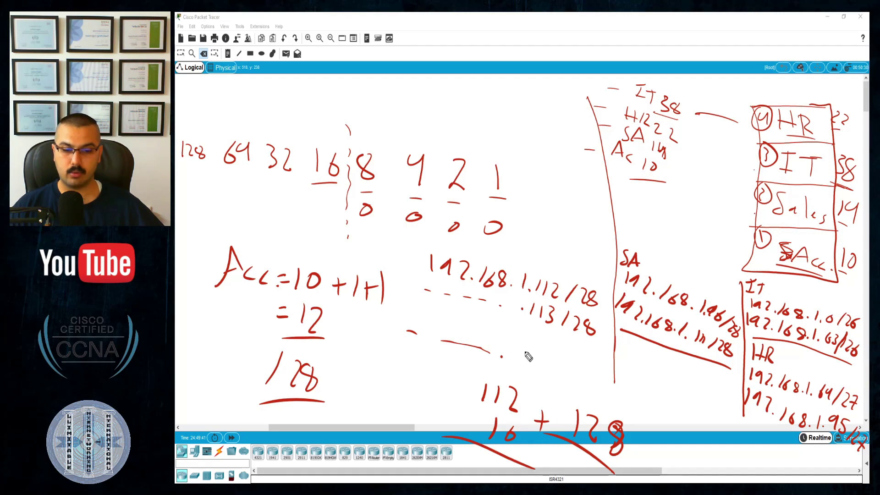
Step: Complete the Accounting address list with a last host ending in .126/28 and a broadcast address ending in .127/28
mouse_move(528, 352)
mouse_down()
mouse_move(553, 380)
mouse_move(585, 385)
mouse_up()
drag(413, 303, 454, 315)
drag(468, 315, 475, 316)
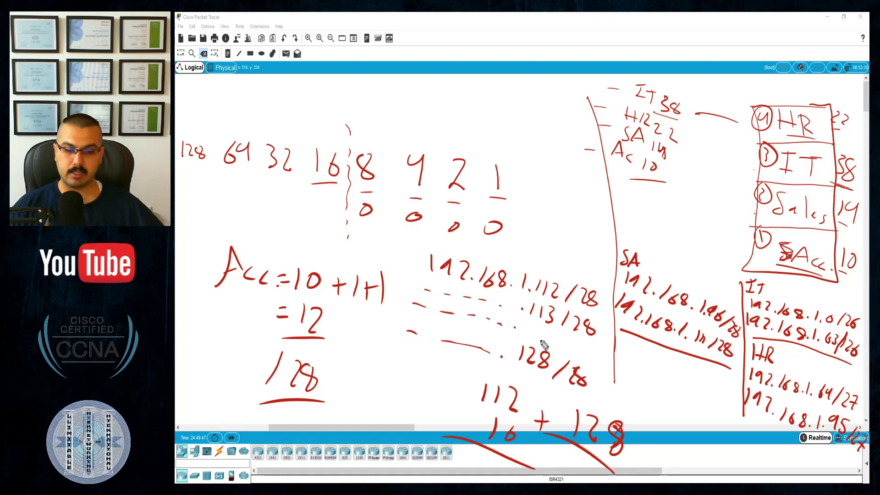
drag(536, 327, 545, 341)
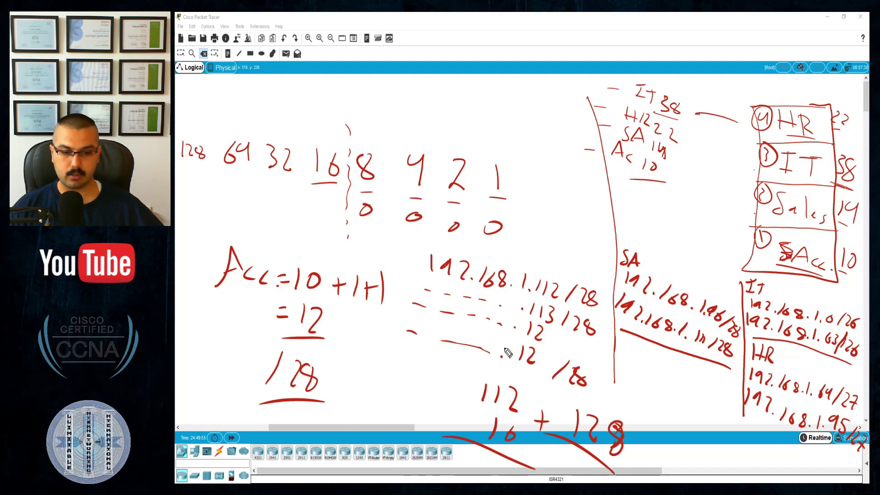
mouse_move(532, 361)
mouse_down()
mouse_move(549, 354)
mouse_move(538, 369)
mouse_up()
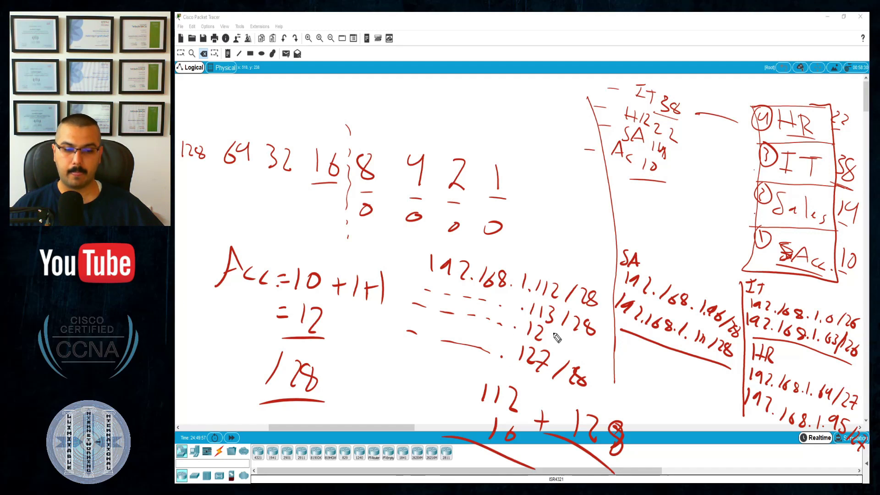
mouse_move(553, 332)
mouse_down()
mouse_move(548, 345)
mouse_move(560, 355)
mouse_move(594, 352)
mouse_up()
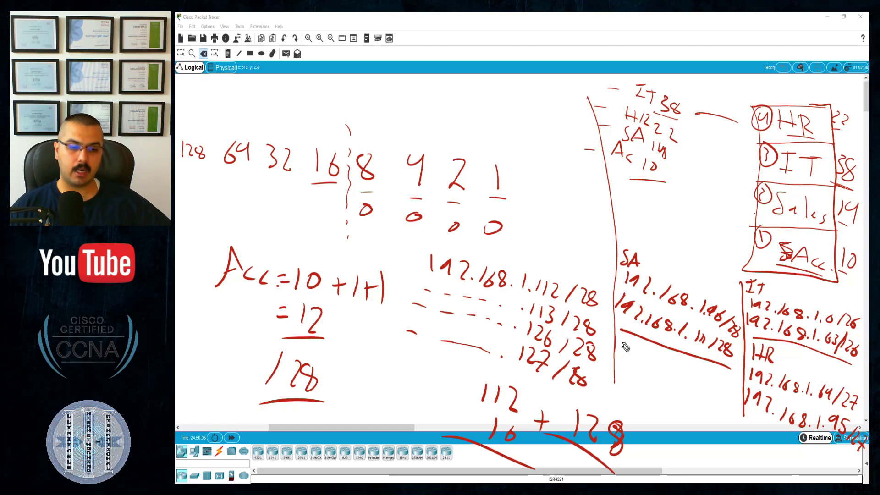
Step: Record the Accounting range under an AC heading below the SA range as 192.168.1.112/28 and 192.168.1.127/28, underlined
mouse_move(623, 336)
mouse_down()
mouse_move(651, 375)
mouse_move(709, 393)
mouse_move(743, 415)
mouse_move(739, 421)
mouse_up()
click(655, 375)
click(695, 386)
click(706, 389)
mouse_move(620, 379)
mouse_down()
mouse_move(622, 394)
mouse_move(657, 411)
mouse_up()
click(653, 406)
drag(666, 404, 662, 414)
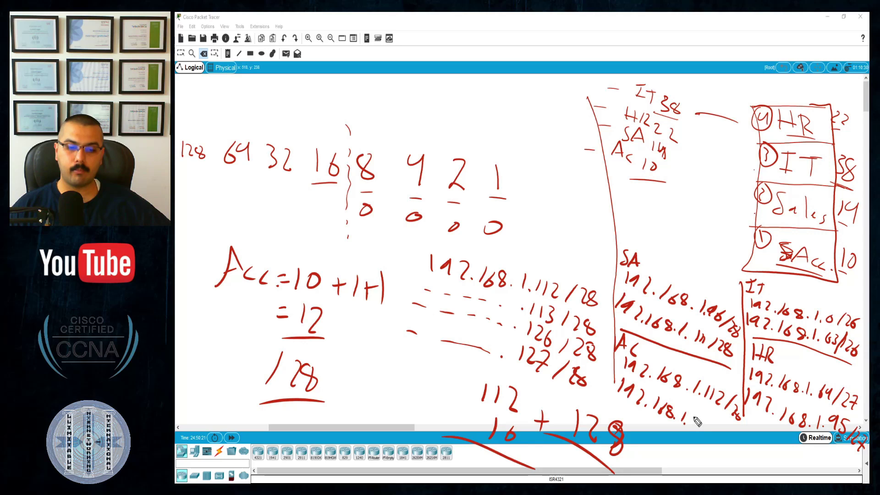
mouse_move(697, 415)
mouse_down()
mouse_move(695, 427)
mouse_move(744, 454)
mouse_move(737, 459)
mouse_up()
drag(601, 413, 724, 474)
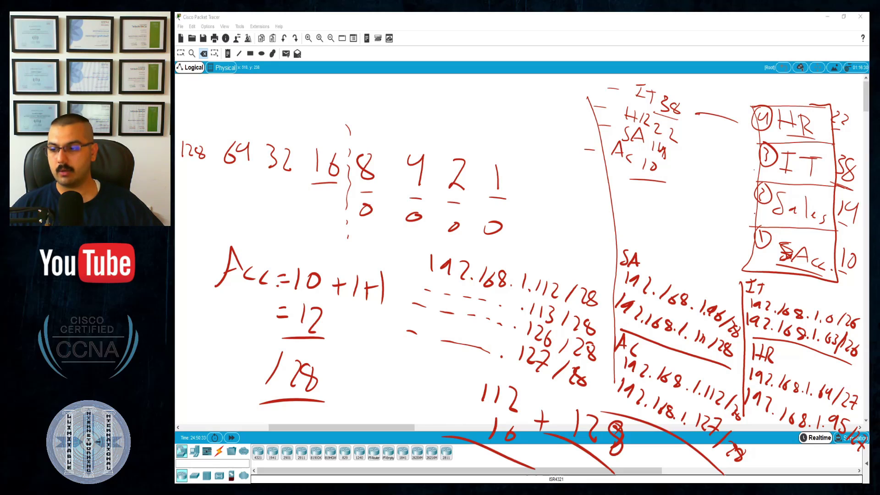
Step: Erase the Accounting address list, the 112 + 16 sum, the host and /28 notes, and the binary place-value row
mouse_move(590, 431)
mouse_down()
mouse_move(614, 440)
mouse_move(535, 419)
mouse_move(497, 442)
mouse_move(499, 463)
mouse_move(566, 378)
mouse_move(590, 327)
mouse_move(578, 286)
mouse_move(486, 275)
mouse_move(473, 282)
mouse_up()
mouse_move(548, 304)
mouse_down()
mouse_move(575, 340)
mouse_move(531, 330)
mouse_move(546, 309)
mouse_move(517, 356)
mouse_move(512, 344)
mouse_move(531, 311)
mouse_move(447, 293)
mouse_move(470, 302)
mouse_move(486, 326)
mouse_up()
mouse_move(417, 307)
mouse_down()
mouse_move(440, 337)
mouse_move(312, 282)
mouse_move(265, 284)
mouse_move(284, 286)
mouse_up()
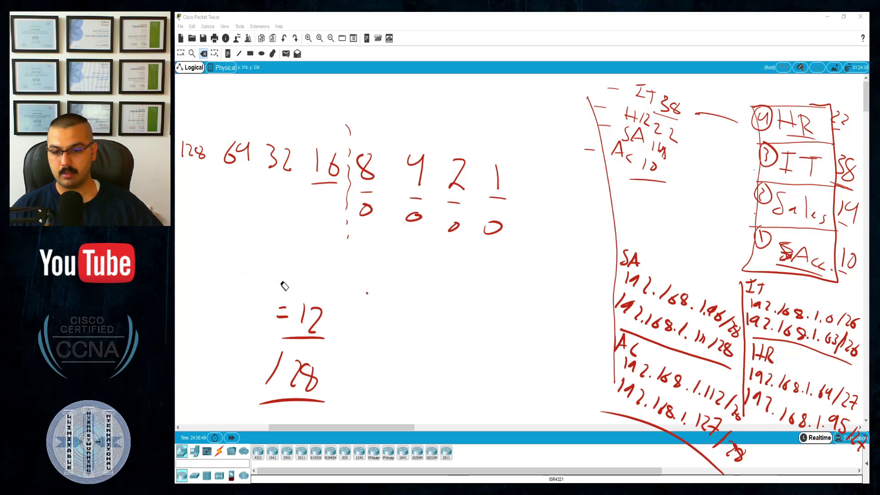
mouse_move(295, 325)
mouse_down()
mouse_move(284, 321)
mouse_move(312, 389)
mouse_move(278, 365)
mouse_up()
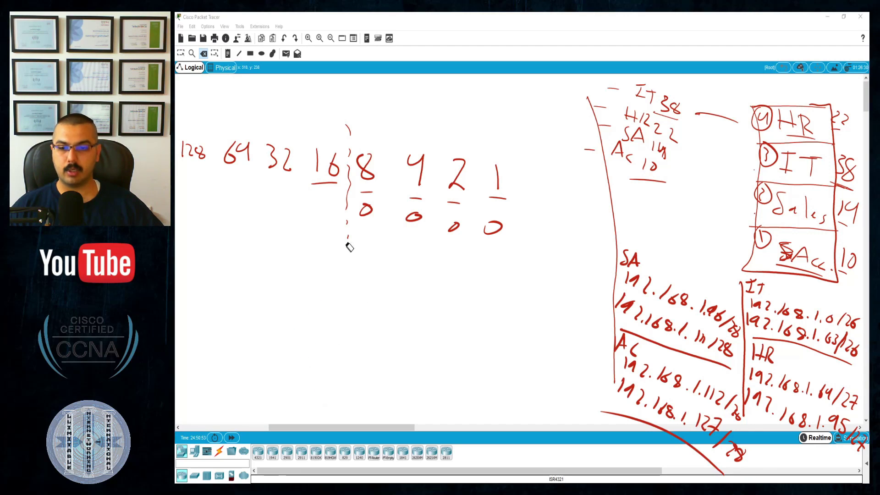
mouse_move(350, 248)
mouse_down()
mouse_move(351, 137)
mouse_move(348, 227)
mouse_up()
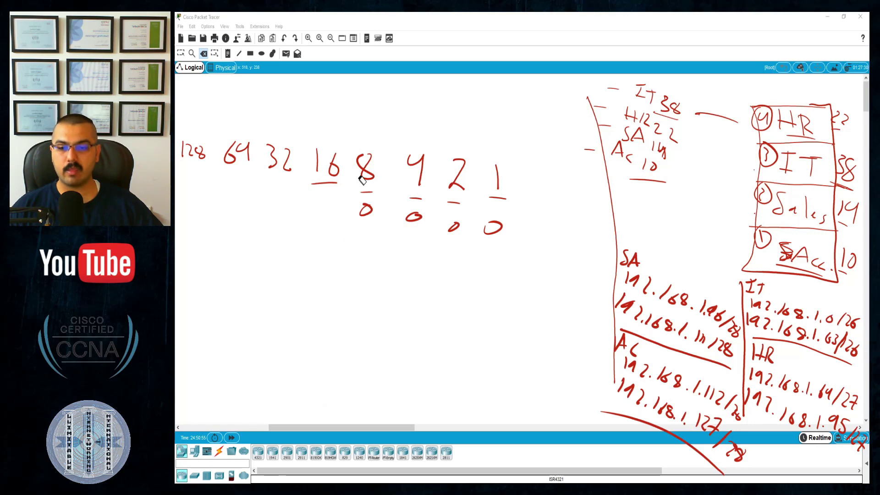
mouse_move(362, 180)
mouse_down()
mouse_move(515, 181)
mouse_move(477, 199)
mouse_move(493, 221)
mouse_move(453, 204)
mouse_move(453, 226)
mouse_move(413, 199)
mouse_move(350, 206)
mouse_move(362, 192)
mouse_move(351, 195)
mouse_move(330, 170)
mouse_move(185, 154)
mouse_move(326, 202)
mouse_move(309, 195)
mouse_up()
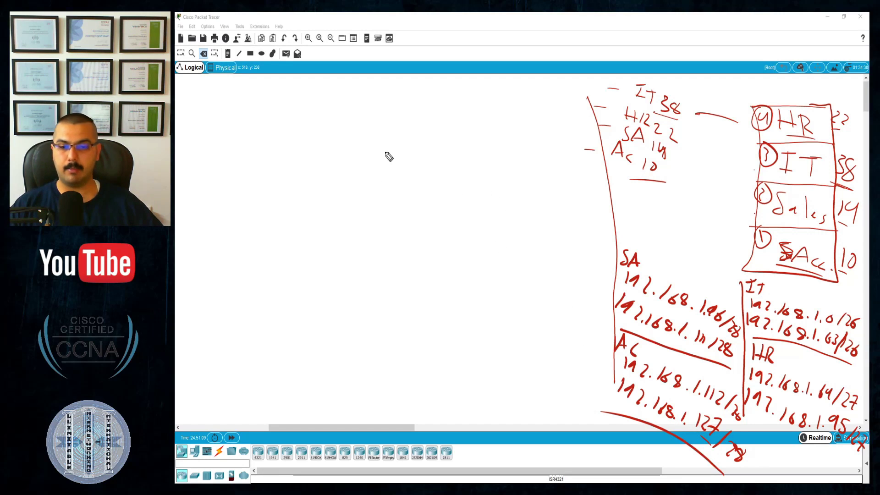
Step: Handwrite the unused range as 192.168.1.128/x underlined with .255 below, and replace the x with an underlined 25
drag(373, 120, 371, 146)
mouse_move(380, 137)
mouse_down()
mouse_move(393, 130)
mouse_move(408, 155)
mouse_move(428, 137)
mouse_move(430, 159)
mouse_up()
click(416, 154)
mouse_move(452, 140)
mouse_down()
mouse_move(454, 158)
mouse_move(472, 169)
mouse_move(469, 151)
mouse_move(502, 178)
mouse_move(552, 194)
mouse_move(548, 170)
mouse_move(551, 219)
mouse_move(592, 219)
mouse_up()
click(488, 172)
mouse_move(595, 206)
mouse_down()
mouse_move(578, 223)
mouse_move(528, 228)
mouse_move(325, 163)
mouse_up()
click(486, 246)
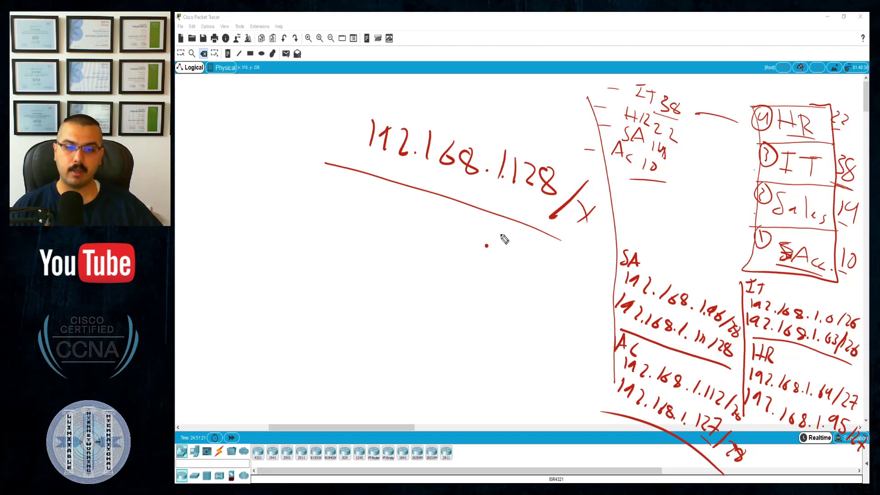
drag(499, 239, 515, 261)
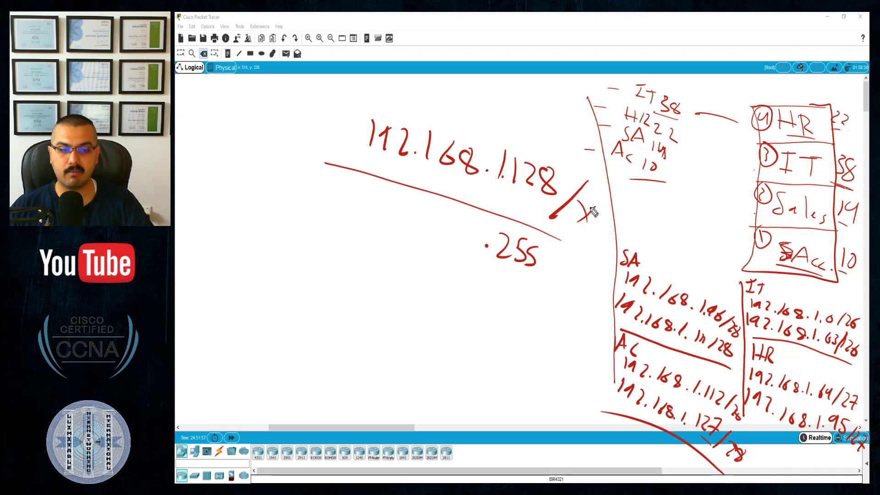
mouse_move(574, 201)
mouse_down()
mouse_move(593, 208)
mouse_move(592, 237)
mouse_up()
mouse_move(608, 214)
mouse_down()
mouse_move(615, 217)
mouse_move(601, 249)
mouse_move(550, 252)
mouse_up()
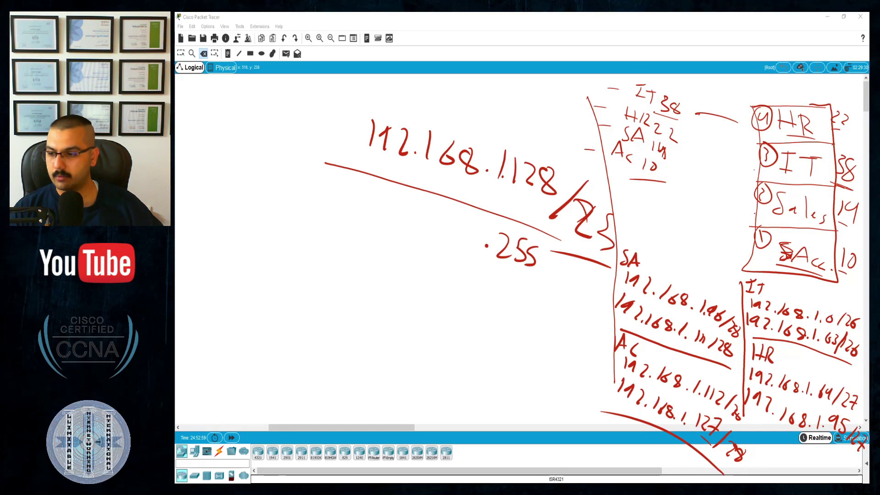
Step: Erase the unused-range notes and department host list, and capture the department table and subnet ranges with Snipping Tool before closing the ink overlay
mouse_move(491, 294)
mouse_down()
mouse_move(608, 236)
mouse_move(553, 175)
mouse_move(413, 147)
mouse_move(491, 167)
mouse_move(527, 257)
mouse_move(653, 190)
mouse_move(667, 154)
mouse_move(647, 123)
mouse_move(672, 110)
mouse_move(619, 91)
mouse_move(603, 116)
mouse_move(617, 157)
mouse_move(640, 131)
mouse_move(634, 111)
mouse_move(590, 157)
mouse_up()
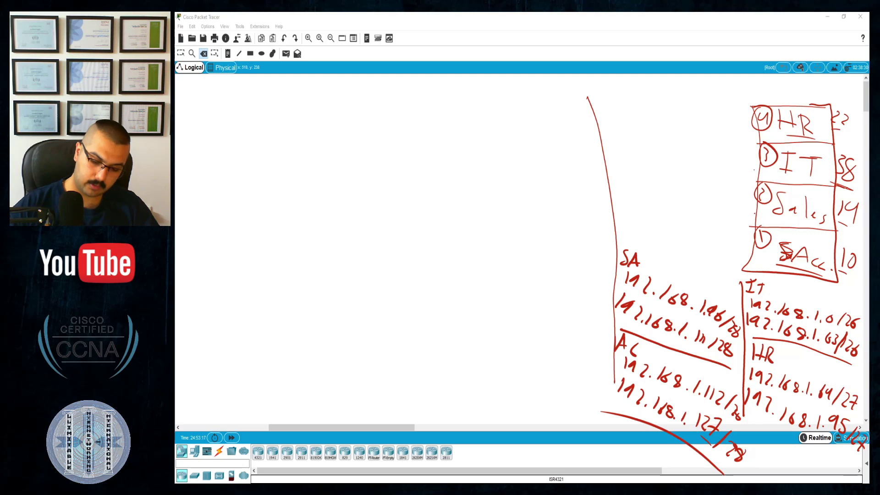
key(super)
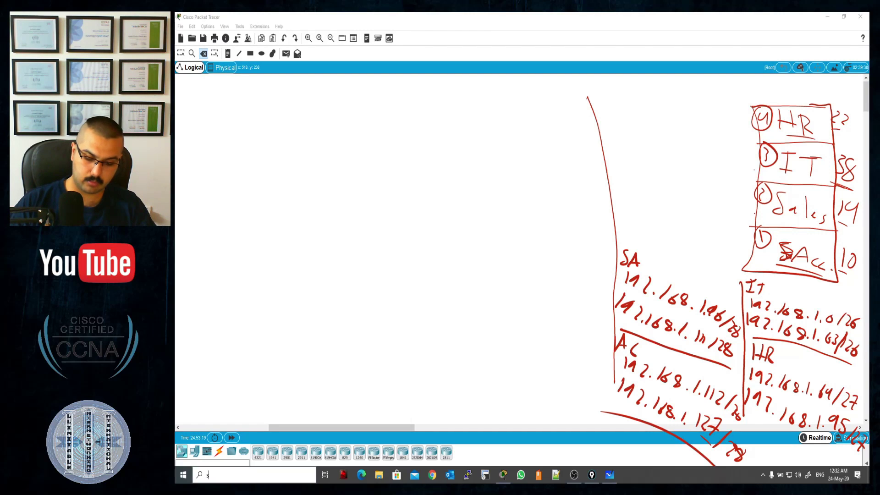
text(snip)
key(Return)
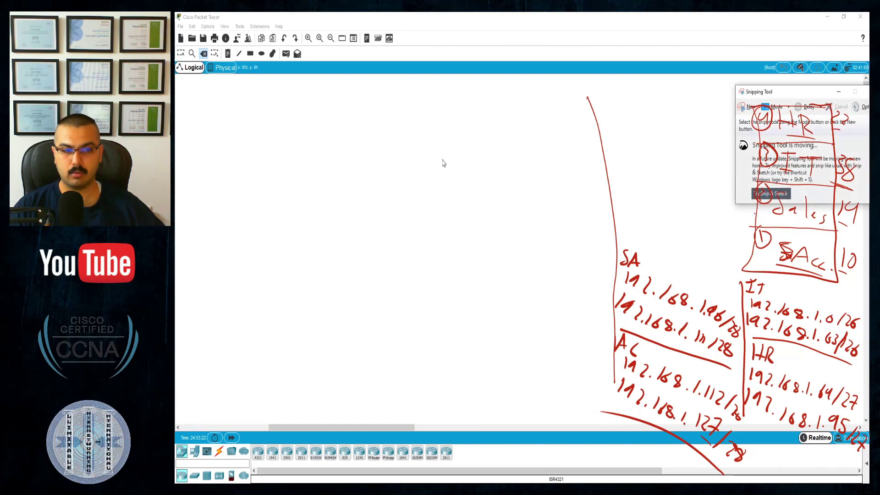
click(747, 106)
mouse_move(582, 88)
mouse_down()
mouse_move(678, 173)
mouse_move(756, 366)
mouse_move(815, 435)
mouse_move(867, 478)
mouse_up()
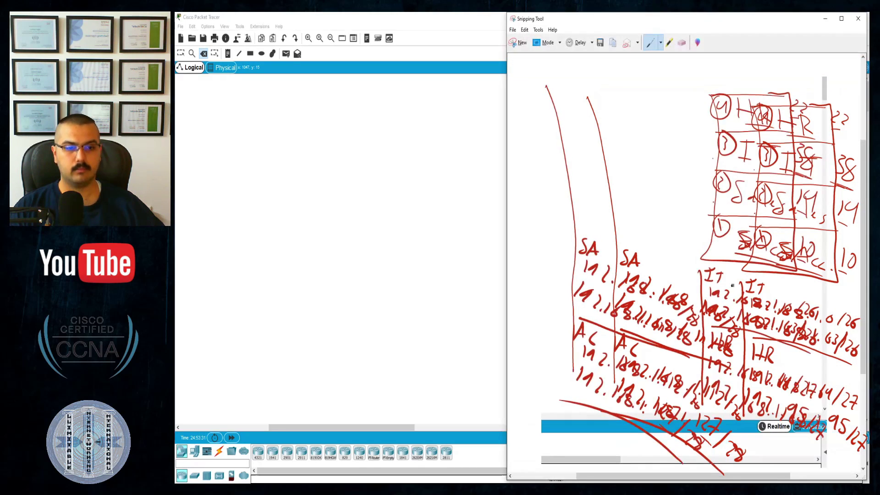
click(825, 19)
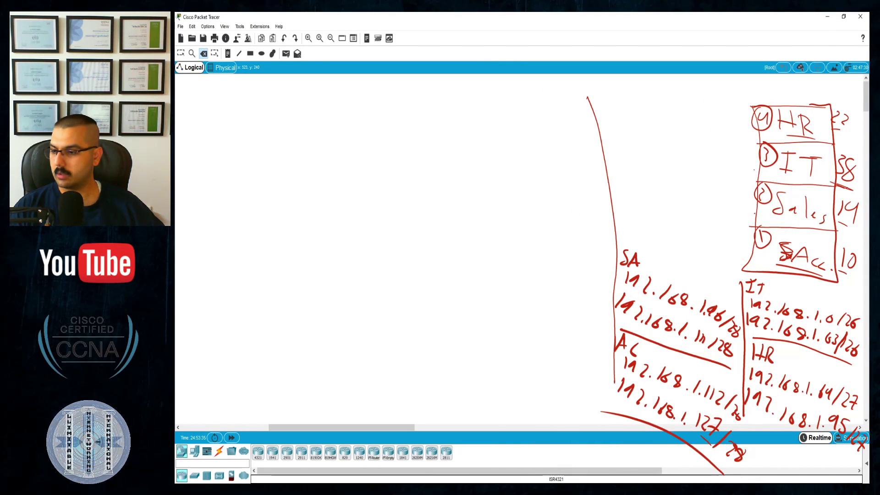
key(Escape)
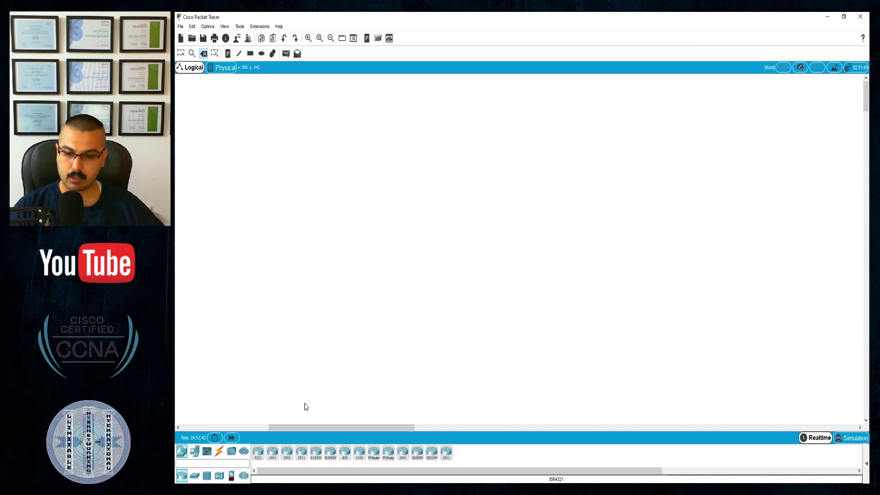
Step: Place four 2960 switches one below another on the right half of the logical workspace
click(195, 475)
click(257, 460)
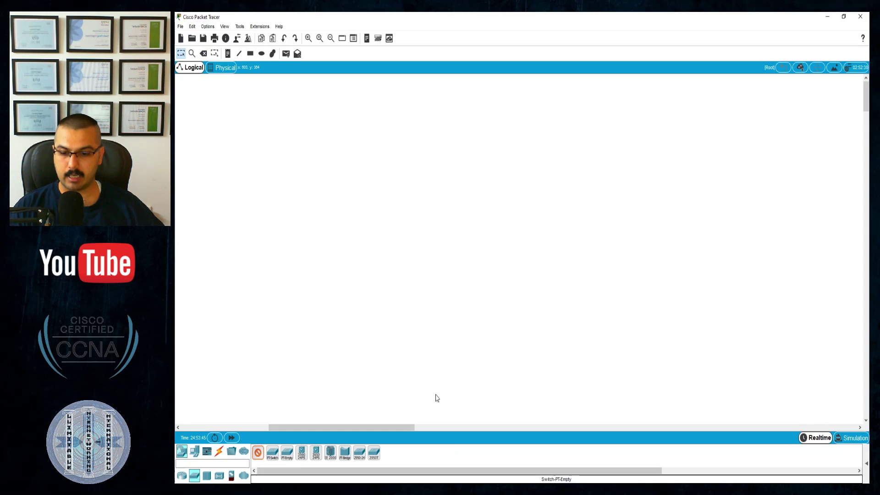
click(674, 143)
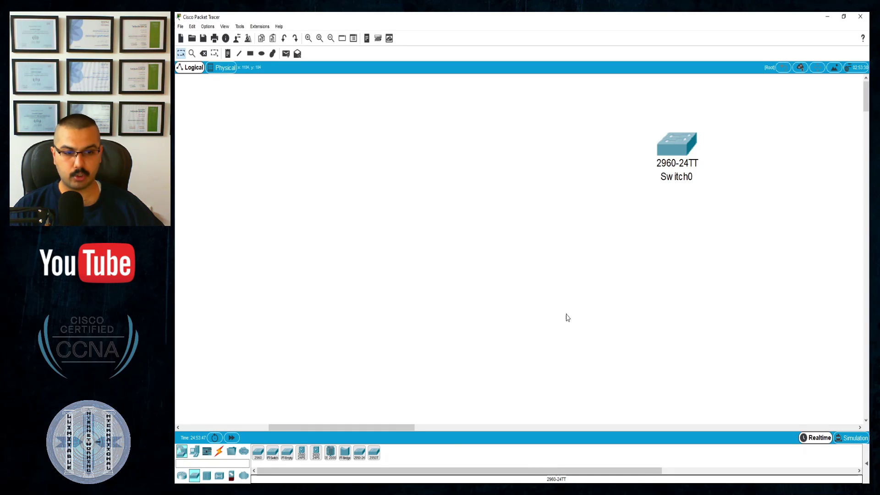
ctrl+click(259, 454)
click(683, 215)
click(675, 278)
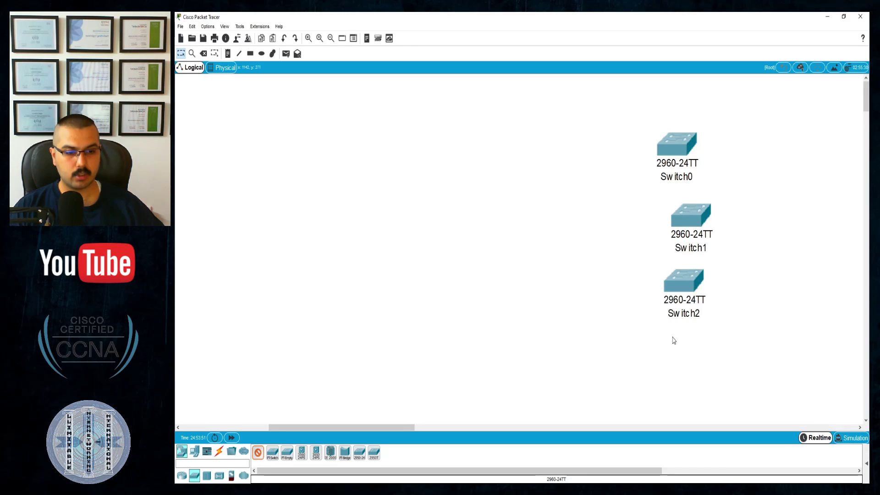
click(674, 341)
key(Escape)
Step: Align Switch0 to Switch3 into a straight vertical column with roughly even spacing
drag(679, 154, 680, 139)
drag(691, 215, 680, 203)
mouse_move(682, 275)
mouse_down()
mouse_move(678, 288)
mouse_move(674, 279)
mouse_up()
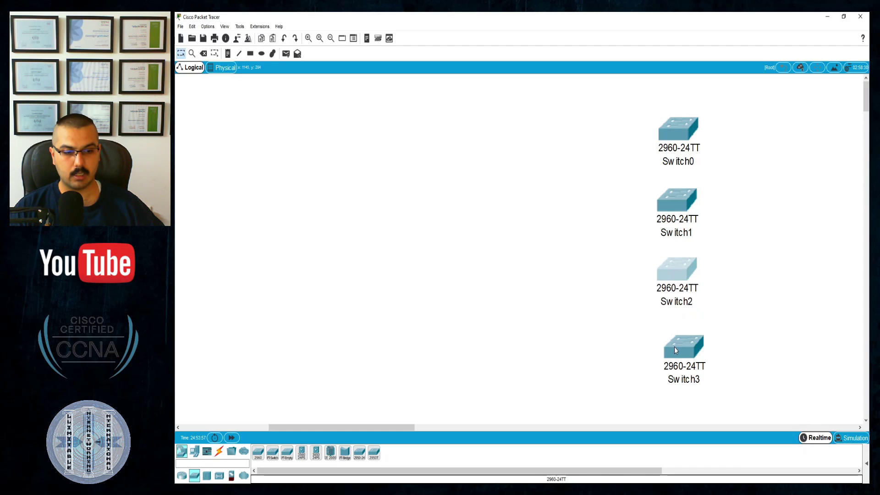
drag(675, 348, 646, 348)
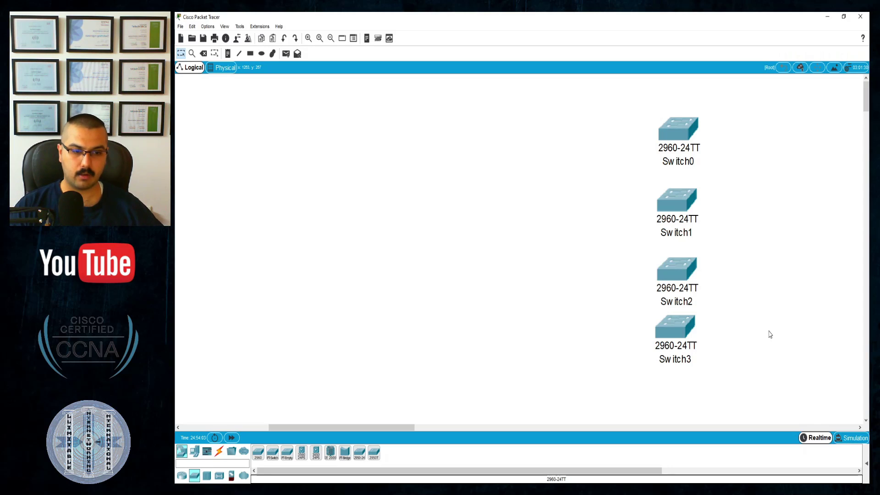
drag(682, 333, 682, 341)
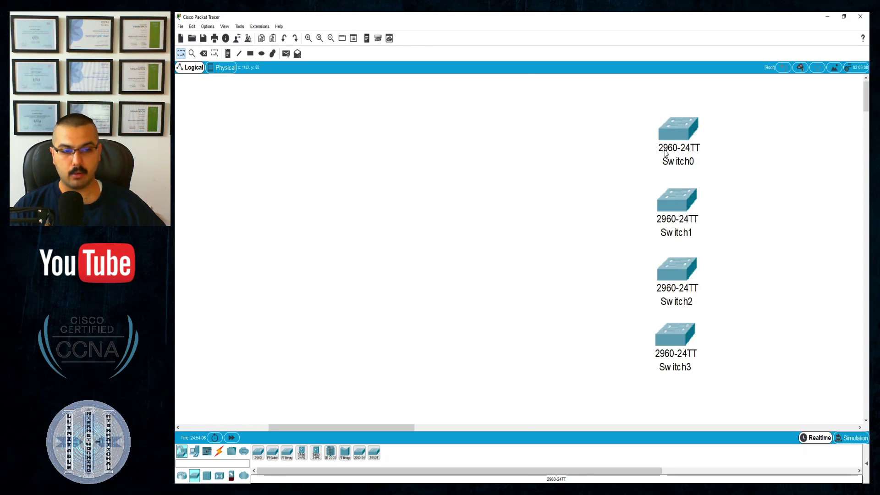
Step: Add a fifth 2960 switch to the left of the column, level with the gap between Switch1 and Switch2
click(258, 453)
click(587, 238)
drag(591, 239, 565, 248)
Step: Place three PCs to the right of Switch0 and two PCs to the right of Switch1
click(194, 452)
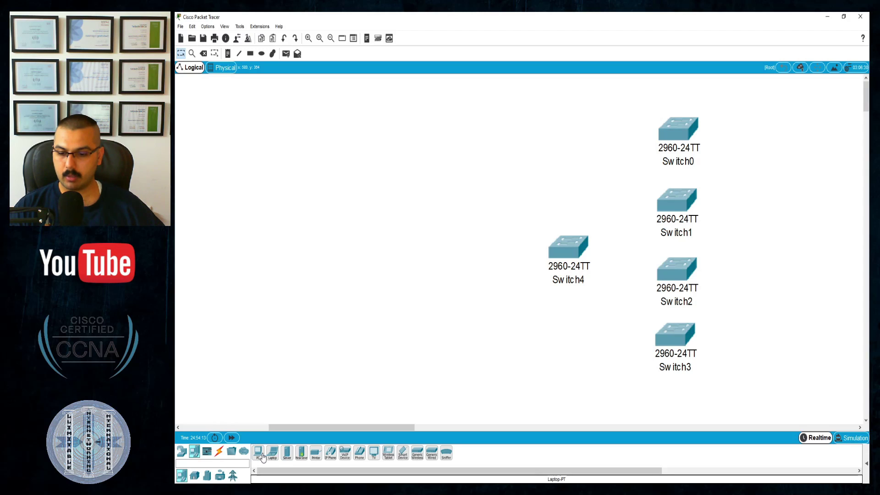
click(258, 452)
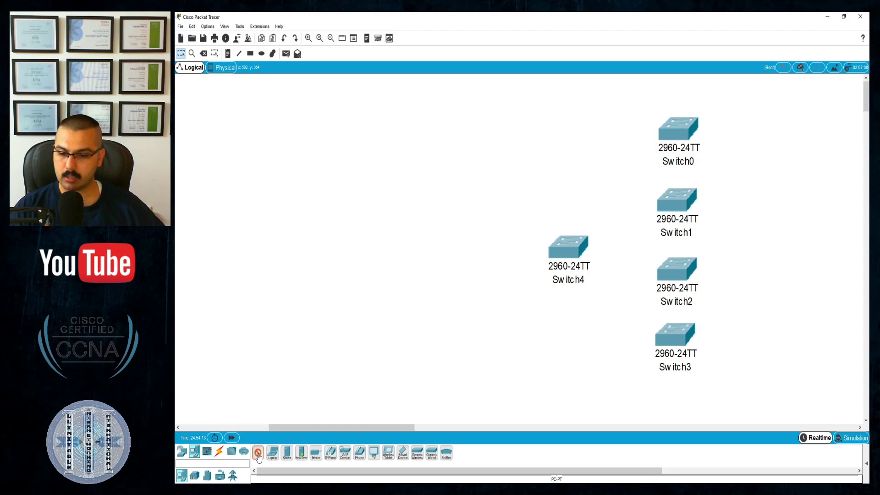
click(721, 94)
click(760, 98)
click(803, 104)
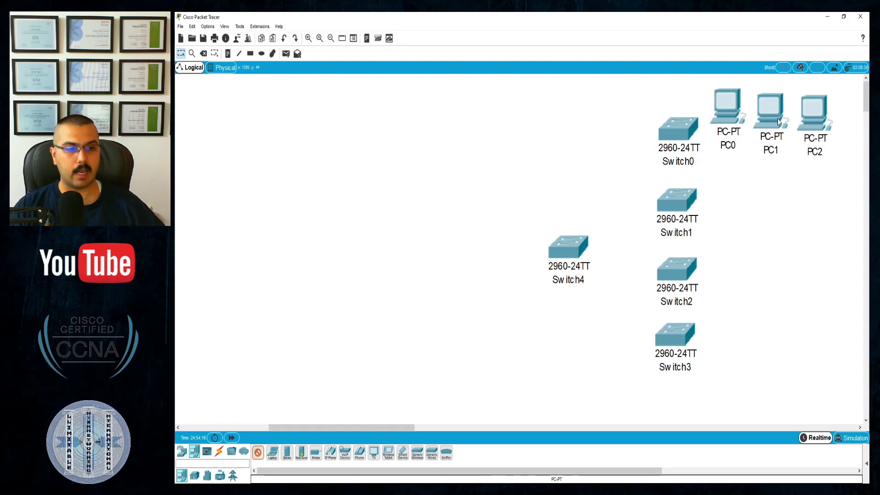
click(718, 207)
click(758, 211)
Step: Place two more PCs to the right of Switch2 and three PCs in a row below Switch3
click(723, 283)
click(752, 295)
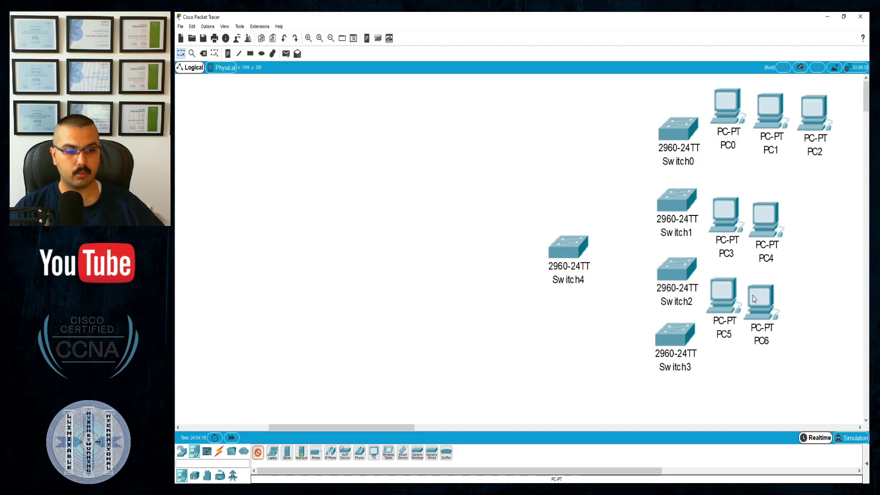
click(706, 392)
click(755, 395)
click(794, 400)
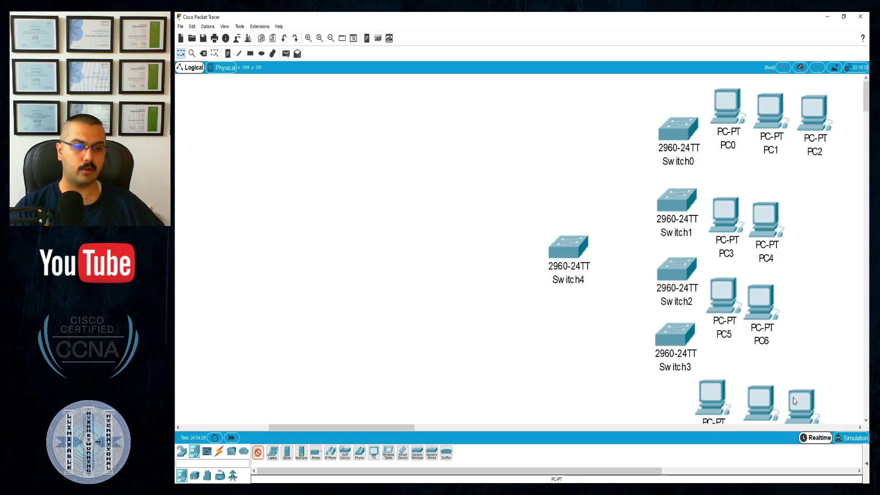
key(Escape)
Step: Rearrange PC3 to PC9 into tidier rows near their switches, spacing out each pair and raising the bottom three
drag(724, 213, 774, 203)
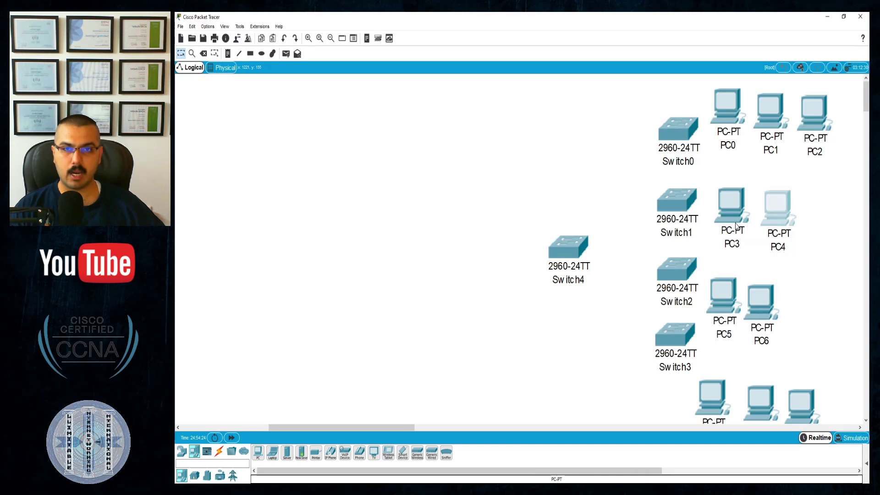
drag(725, 294, 773, 290)
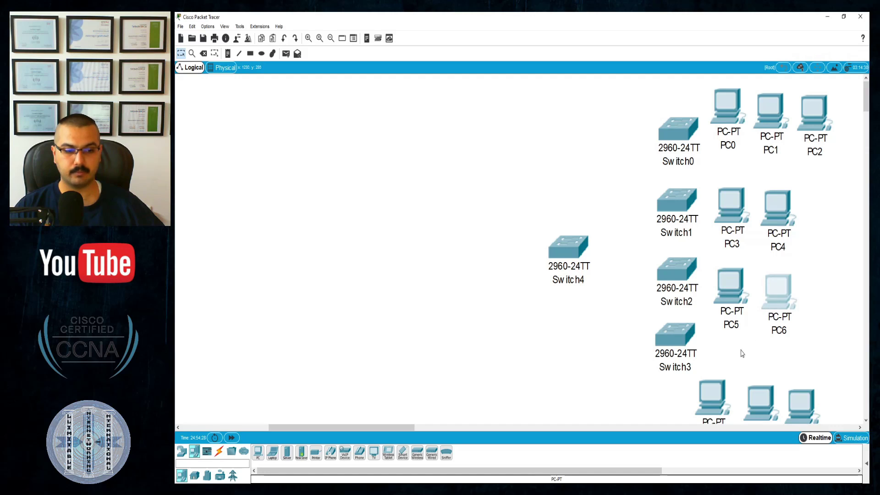
drag(713, 396, 778, 376)
mouse_move(780, 376)
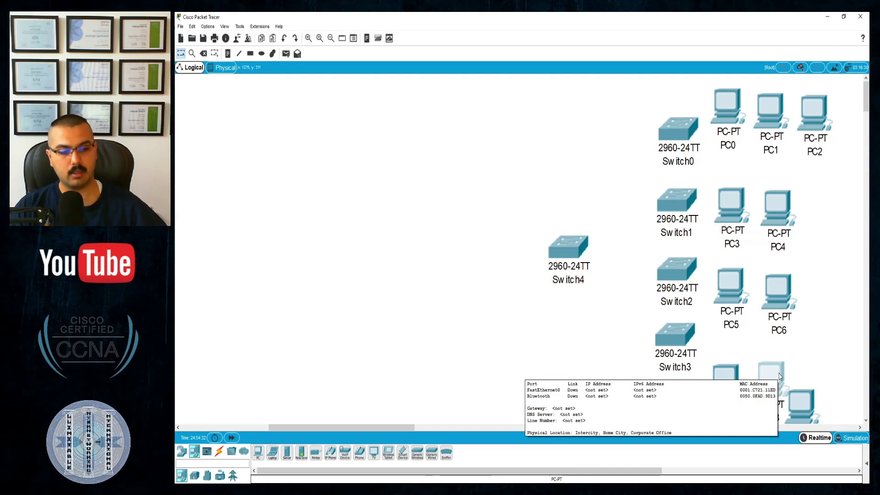
drag(801, 406, 817, 377)
click(829, 322)
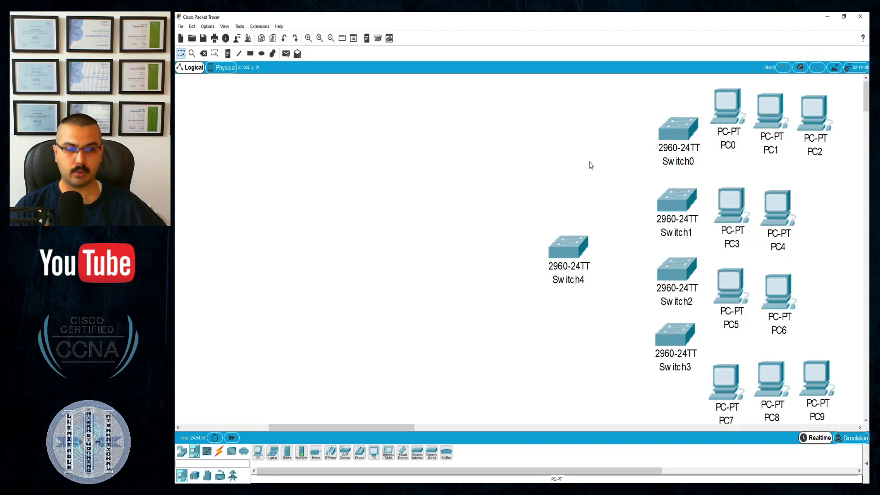
Step: Stagger the PCs: step PC0 to PC2 downward, PC7 to PC9 upward, raise PC3 and PC6, and lower PC4 slightly
drag(717, 120, 820, 125)
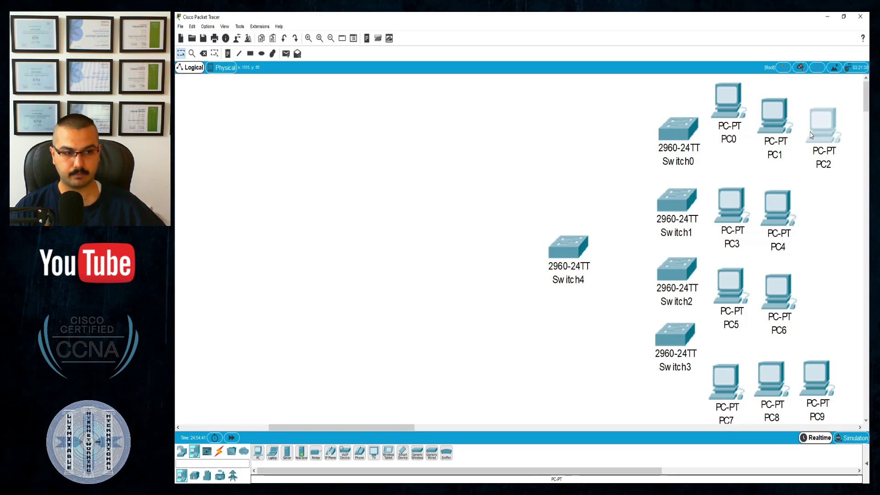
drag(761, 391, 762, 377)
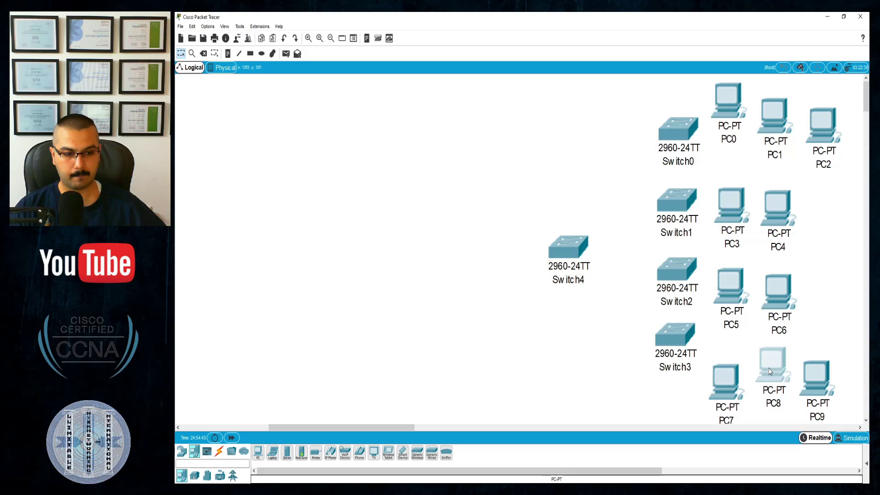
drag(813, 364, 820, 331)
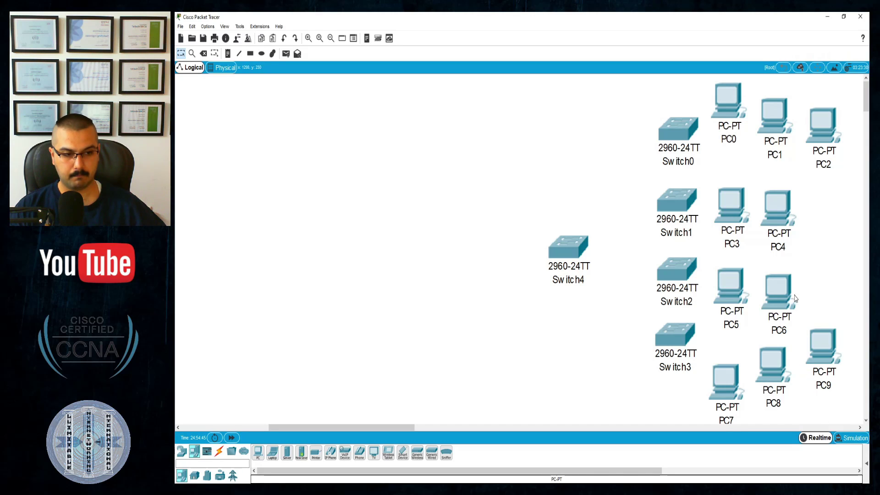
drag(790, 299, 787, 280)
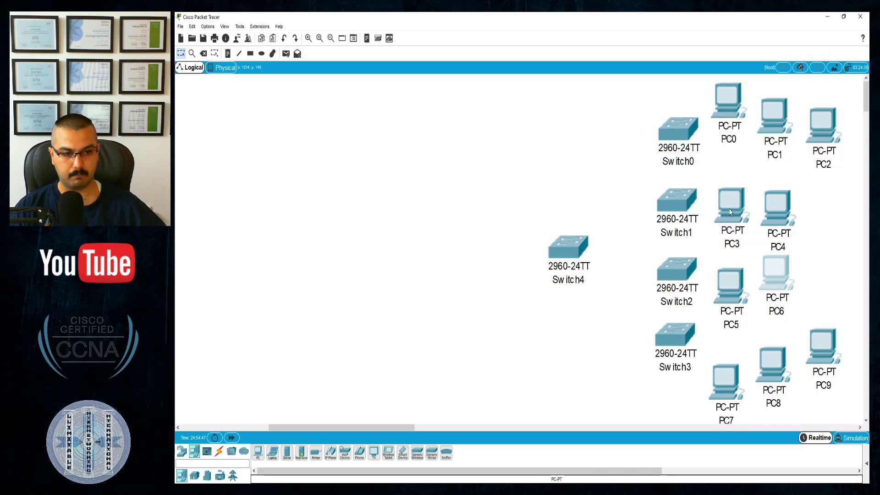
drag(731, 212, 730, 203)
click(799, 233)
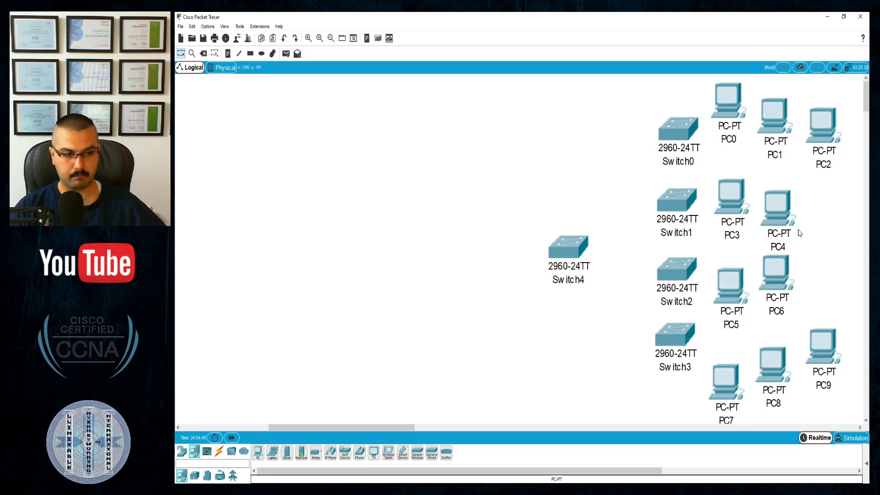
click(788, 221)
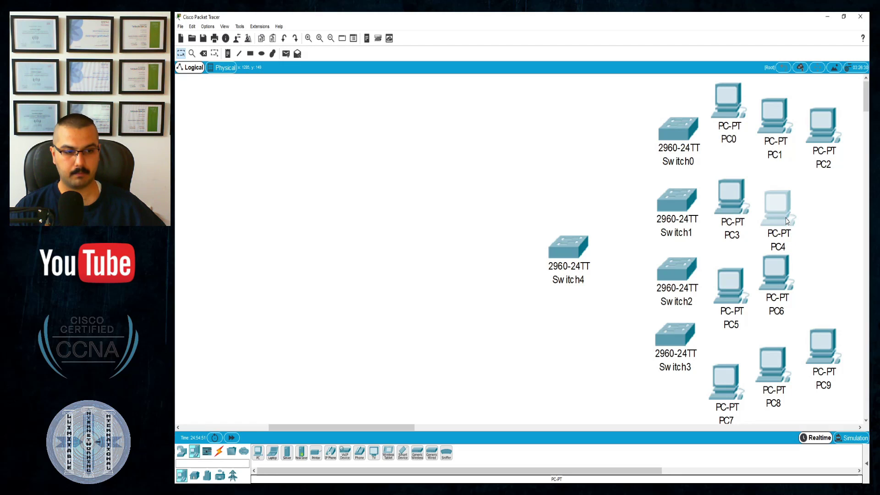
drag(788, 221, 788, 226)
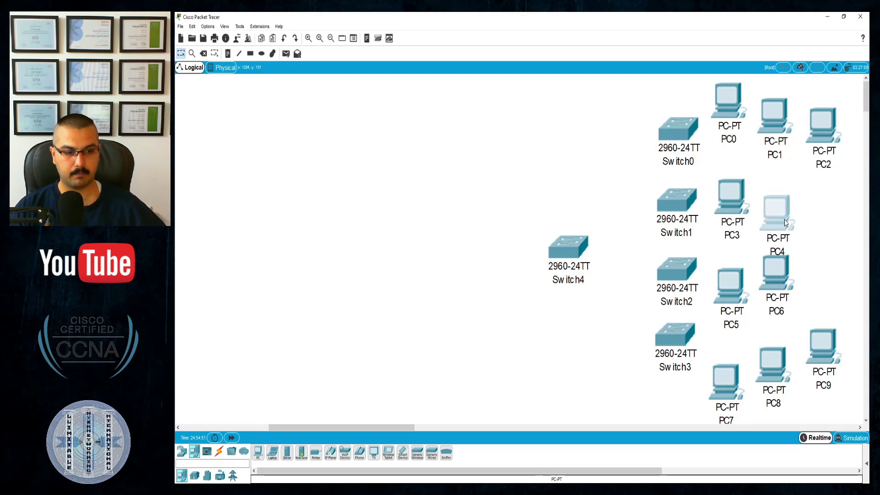
Step: Connect Switch0 to PC0, PC1 and PC2 using the automatic connection type
click(846, 241)
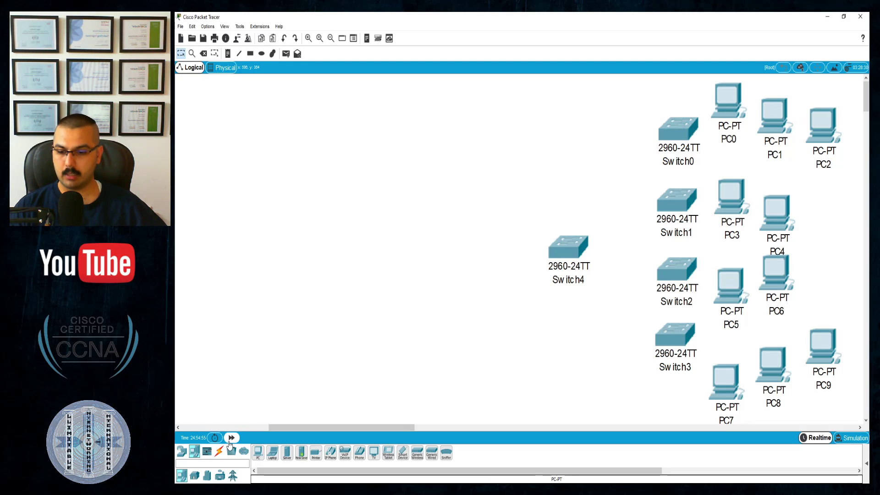
click(219, 452)
click(258, 455)
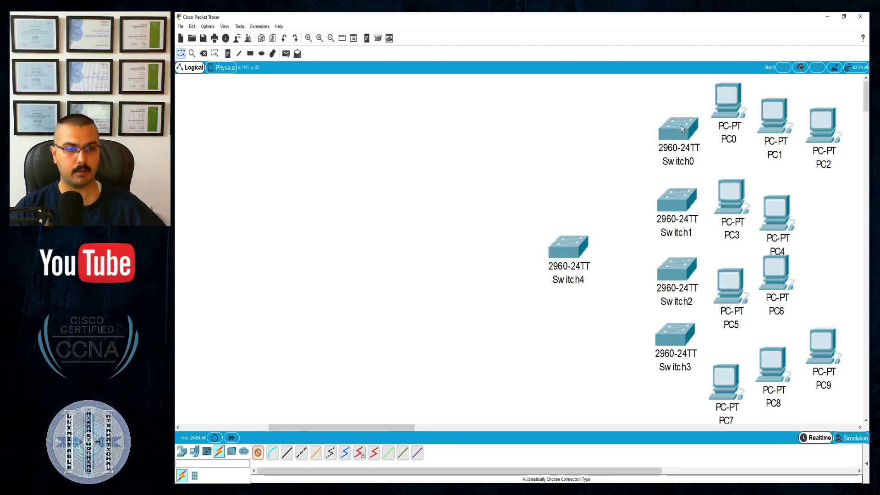
click(681, 128)
click(728, 98)
click(682, 127)
click(774, 115)
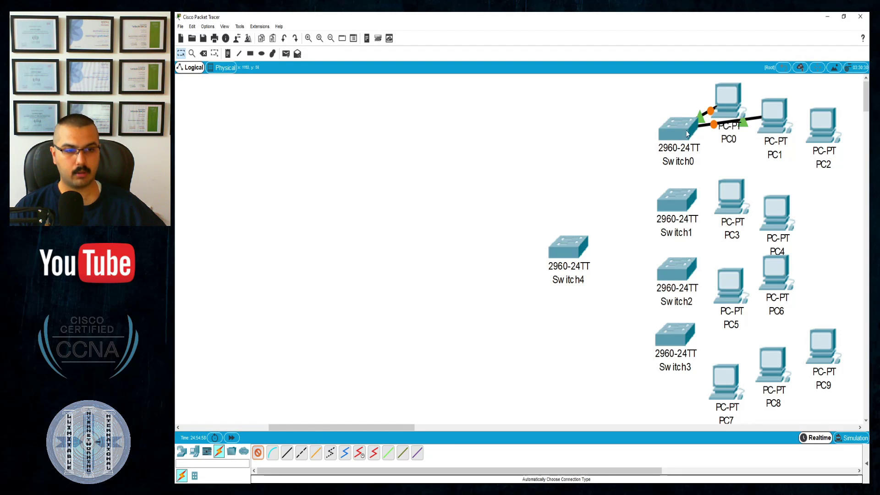
click(684, 130)
click(819, 121)
Step: Cable Switch1 to PC3 and PC4, and Switch2 to PC5 and PC6, with automatically chosen connections
click(688, 204)
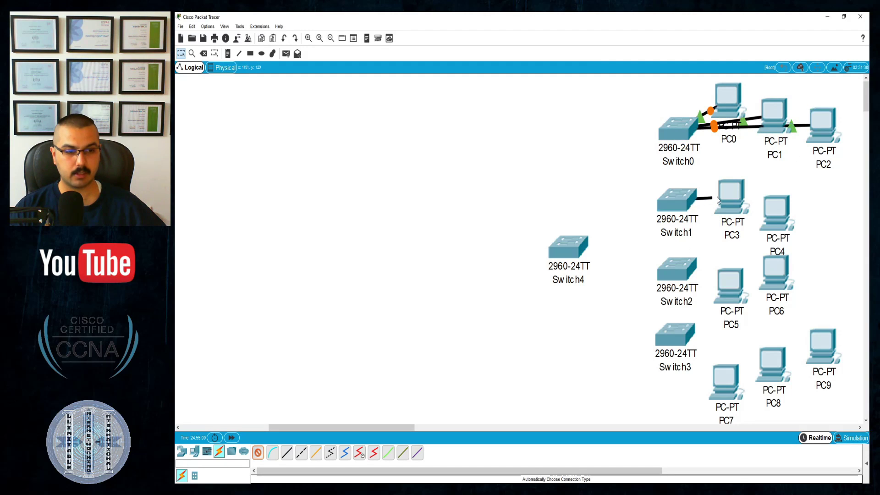
click(731, 195)
click(684, 204)
click(776, 212)
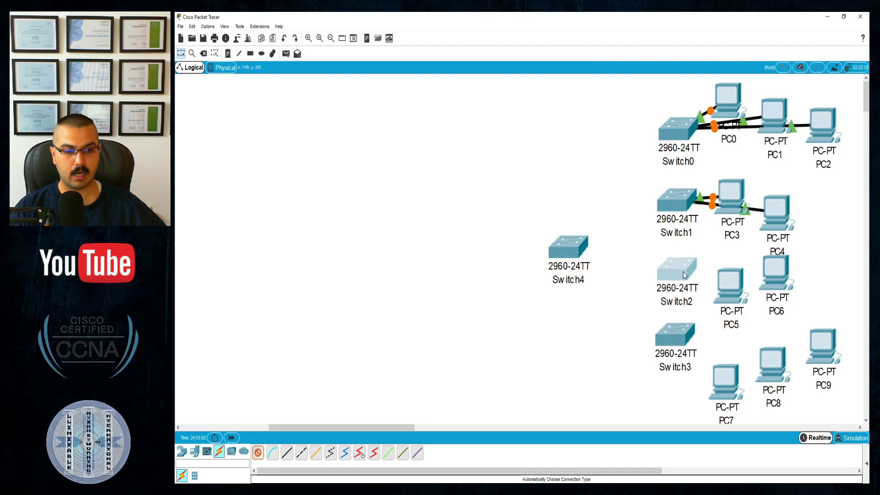
click(683, 274)
click(730, 287)
click(677, 273)
click(775, 271)
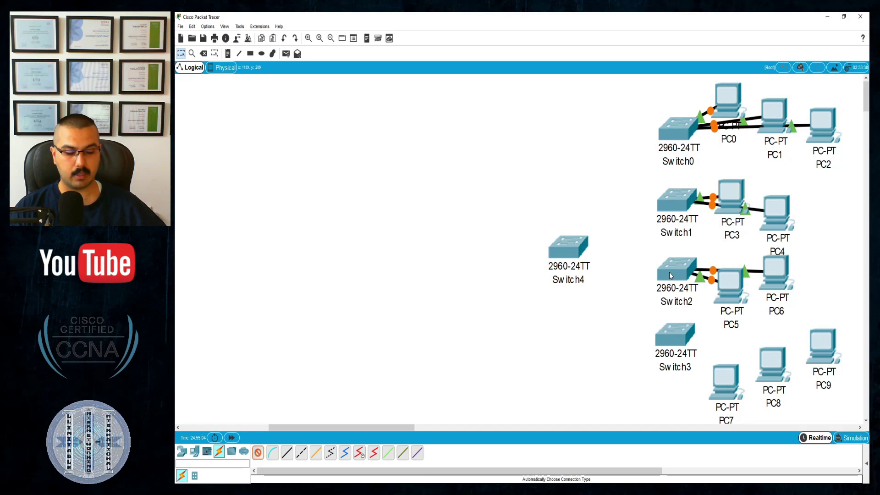
Step: Link Switch3 to PC7, PC8 and PC9 with automatically chosen connections
mouse_move(670, 267)
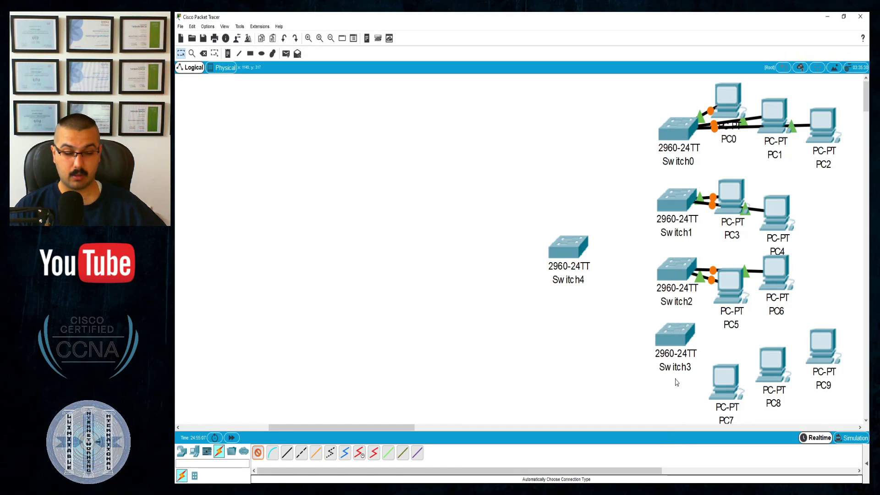
click(669, 334)
click(727, 383)
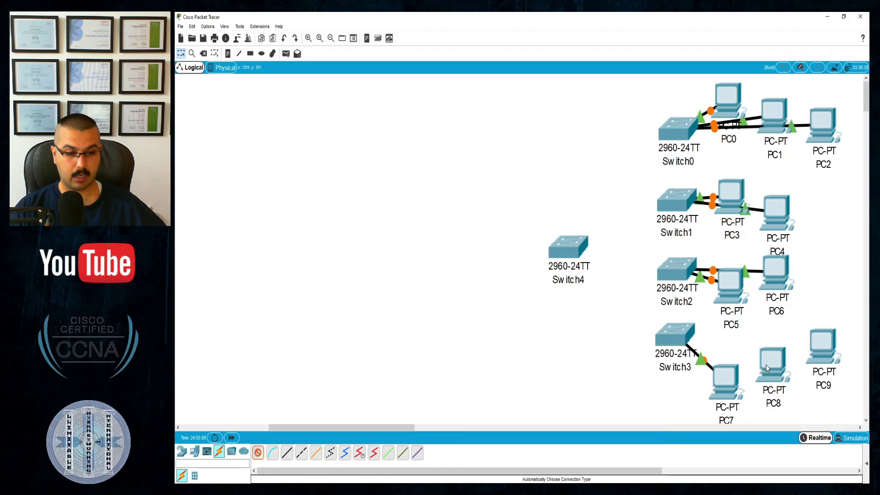
click(675, 334)
click(775, 365)
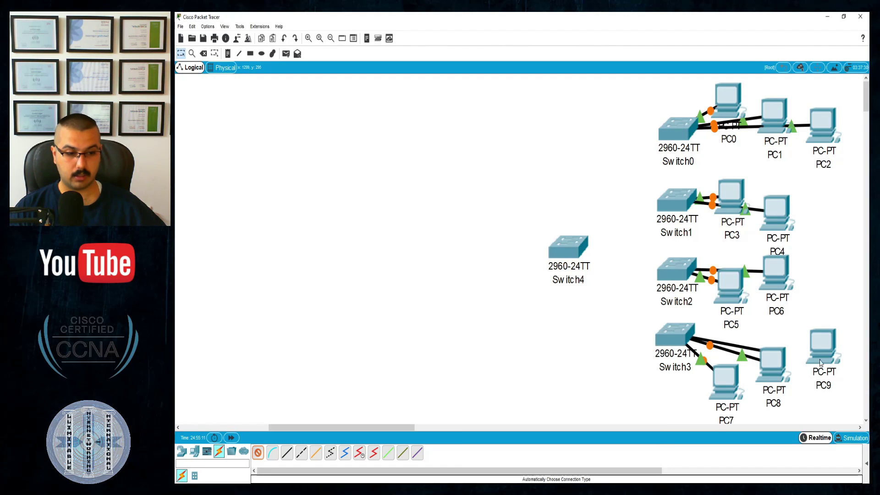
click(821, 362)
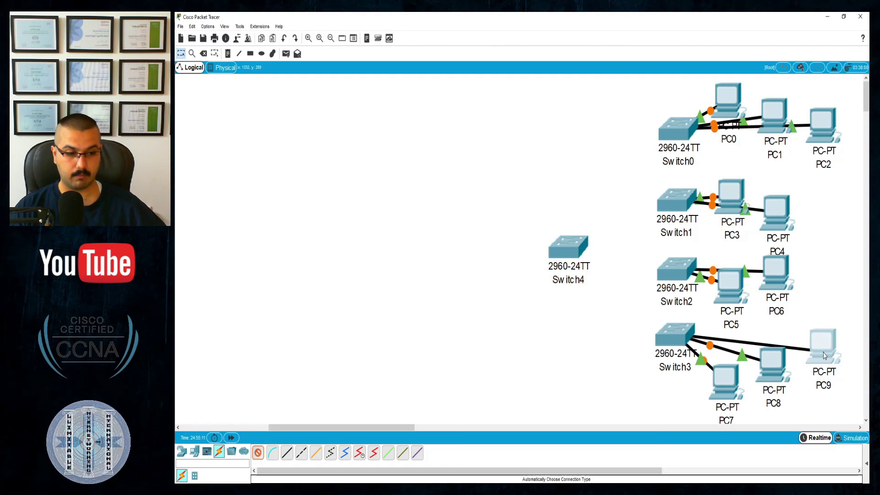
Step: Rename Switch0 as HR and Switch1 as IT
click(686, 162)
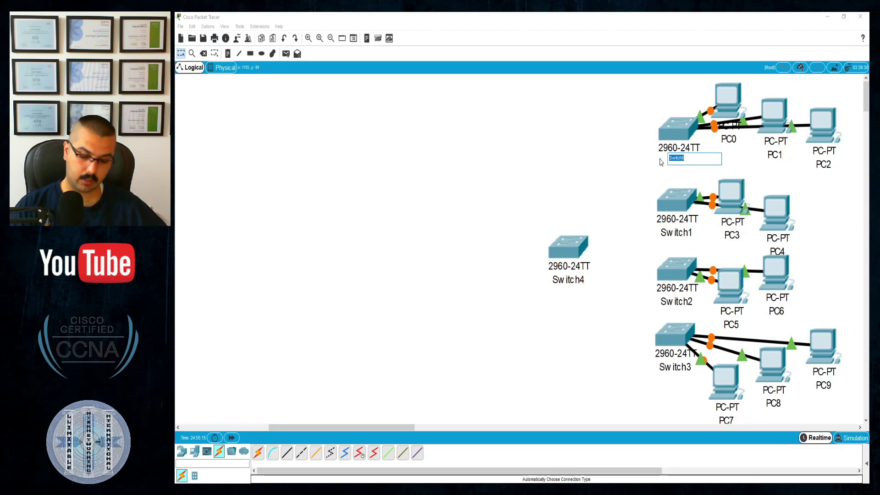
text(HR)
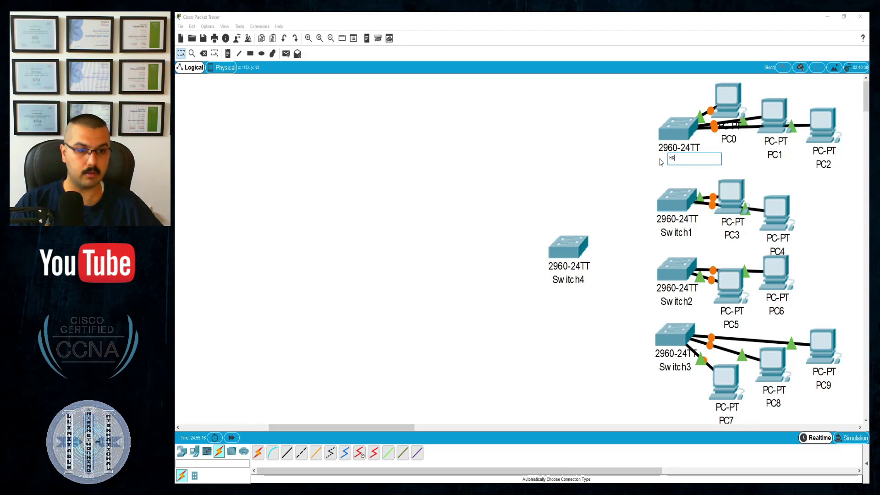
key(Return)
click(674, 233)
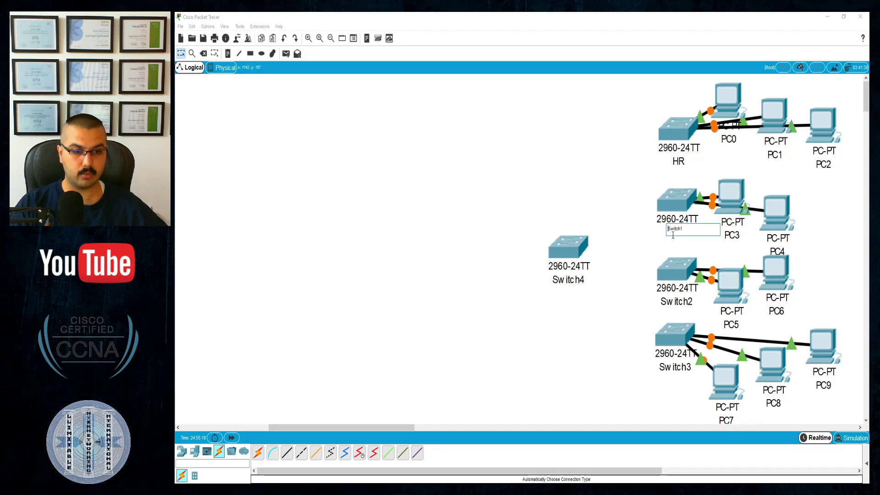
text(IT)
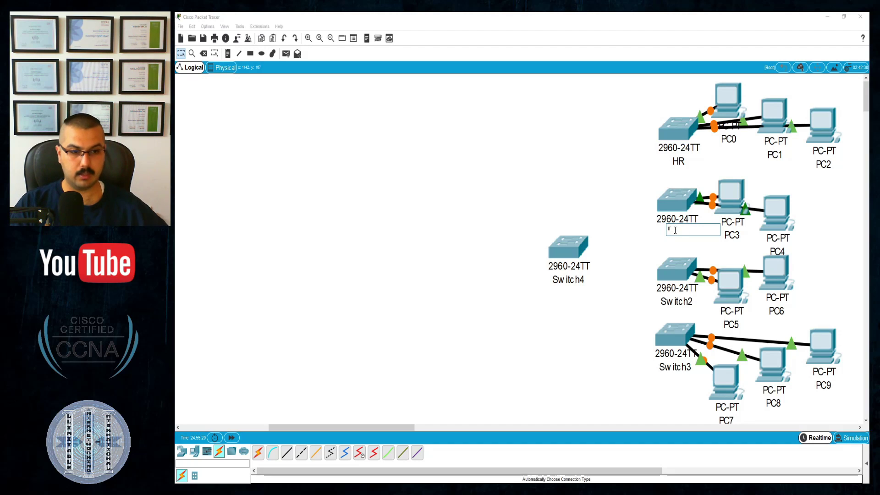
key(Return)
Step: Rename Switch2 as SALES and Switch3 as ACC
click(678, 302)
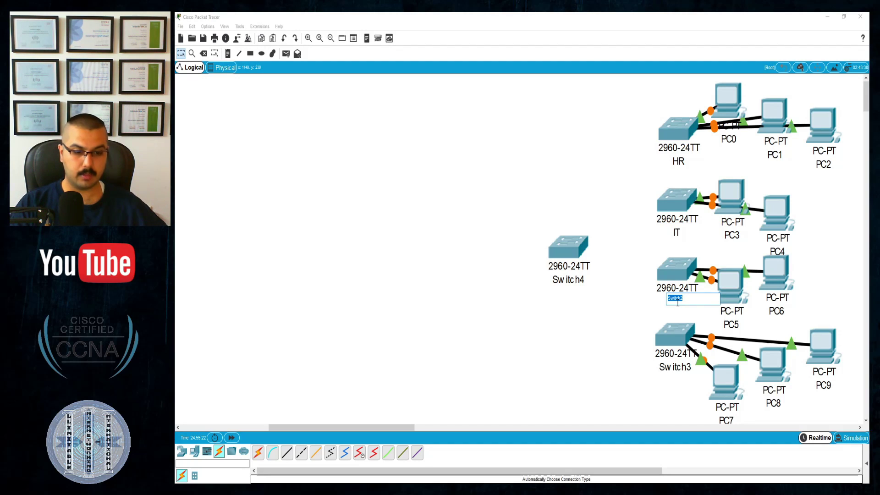
text(SLA)
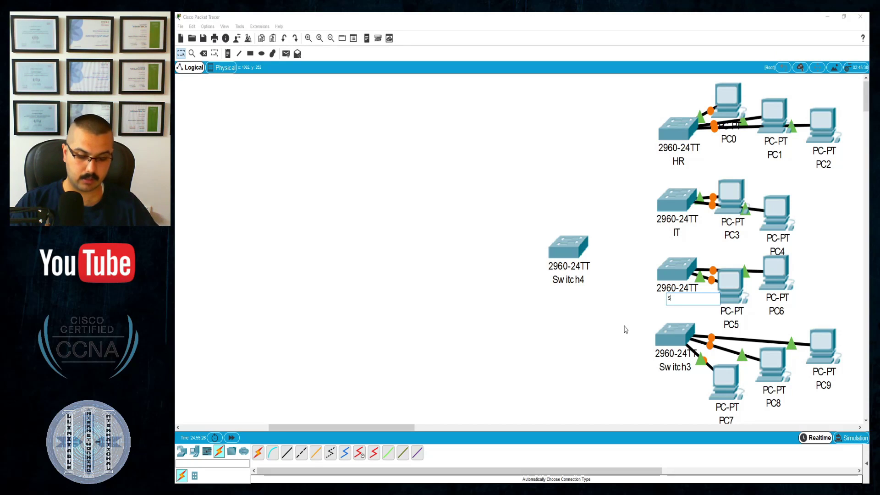
key(Return)
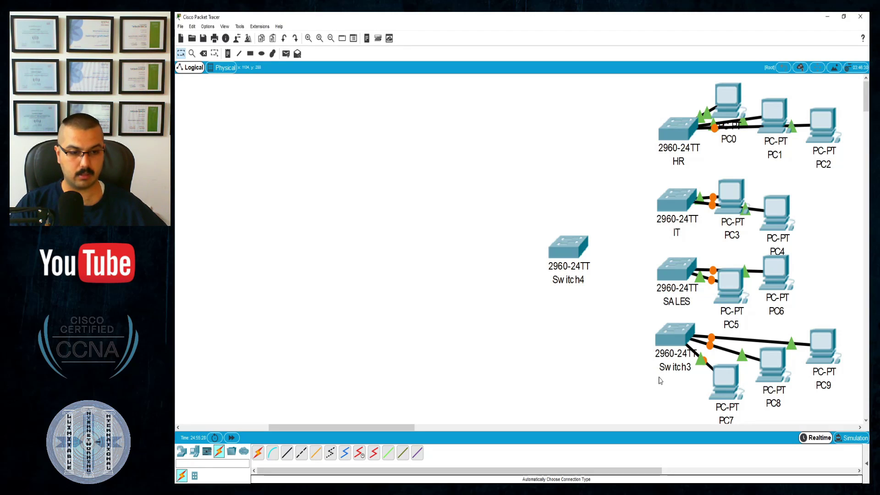
click(674, 370)
text(A)
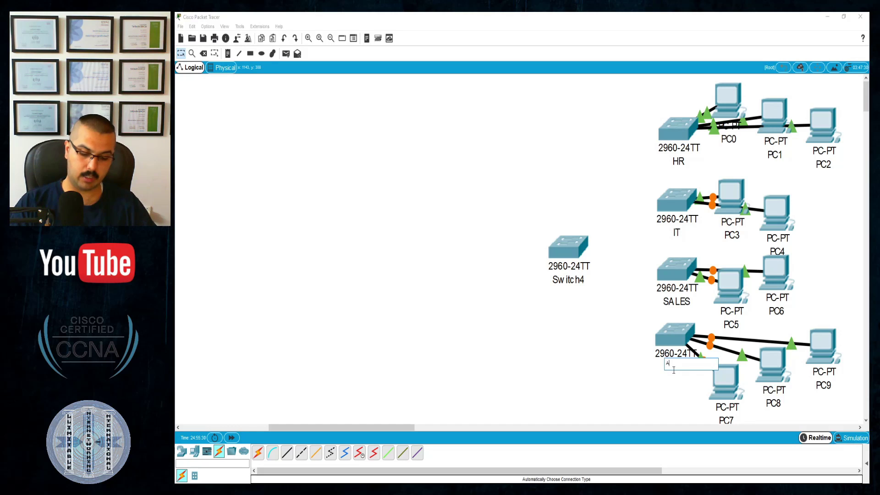
text(CC.)
key(Return)
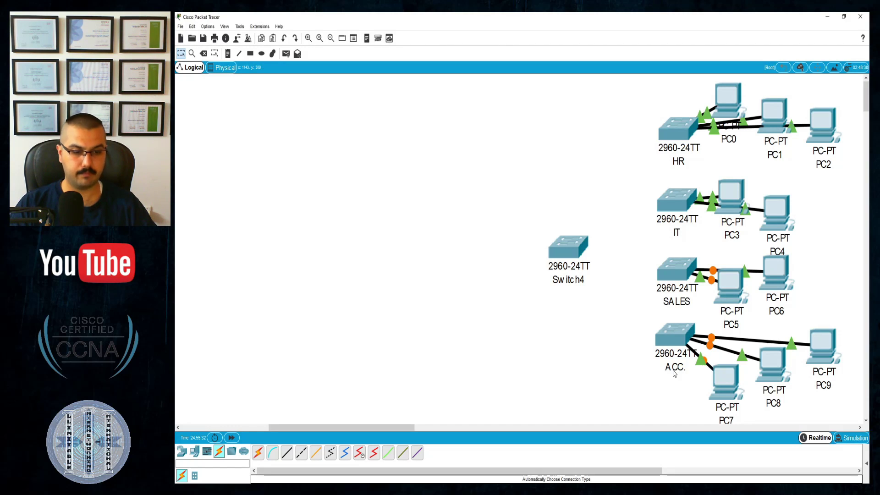
Step: Rename the central Switch4 as Main-SW
click(572, 278)
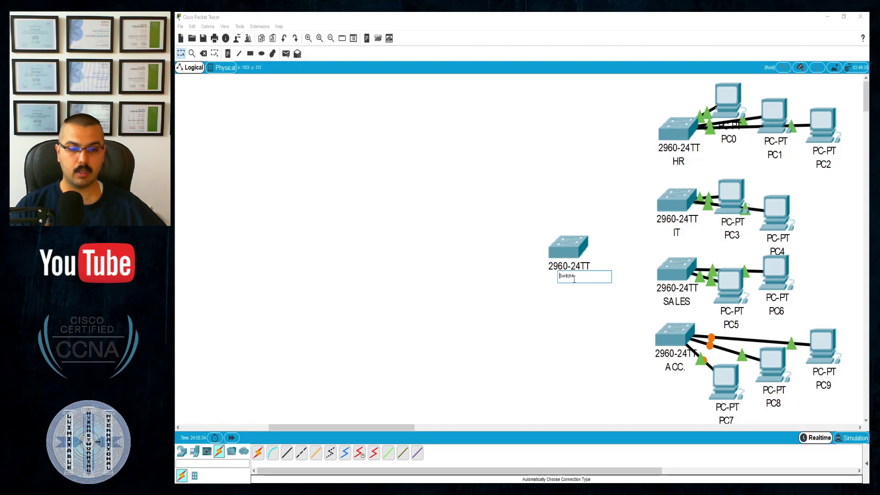
text(Main-SW)
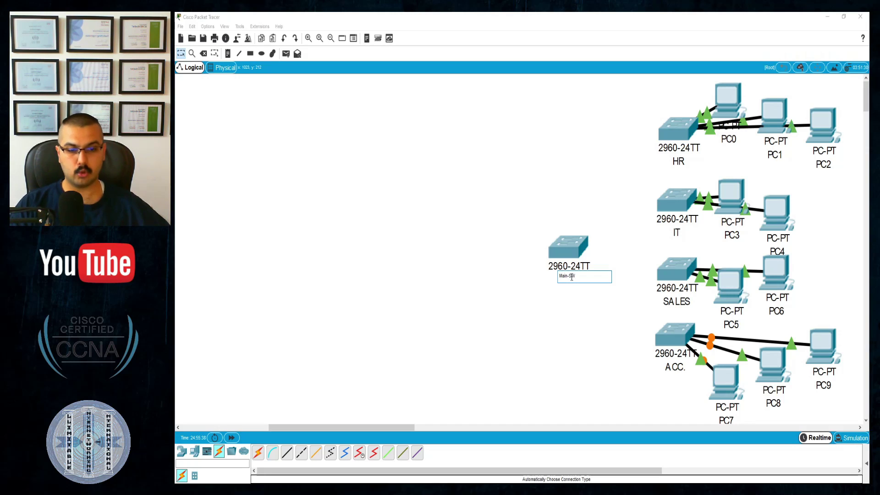
key(Return)
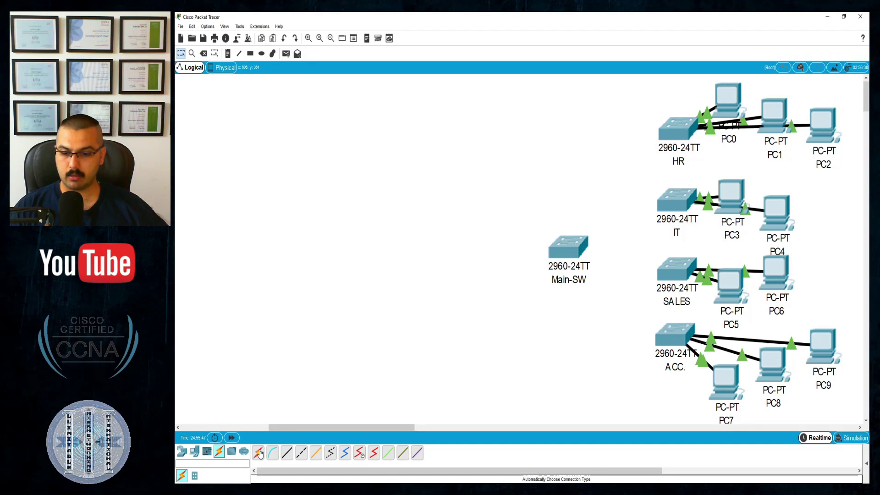
Step: Connect Main-SW to the HR, IT, SALES and ACC. switches using the automatic connection type
click(258, 453)
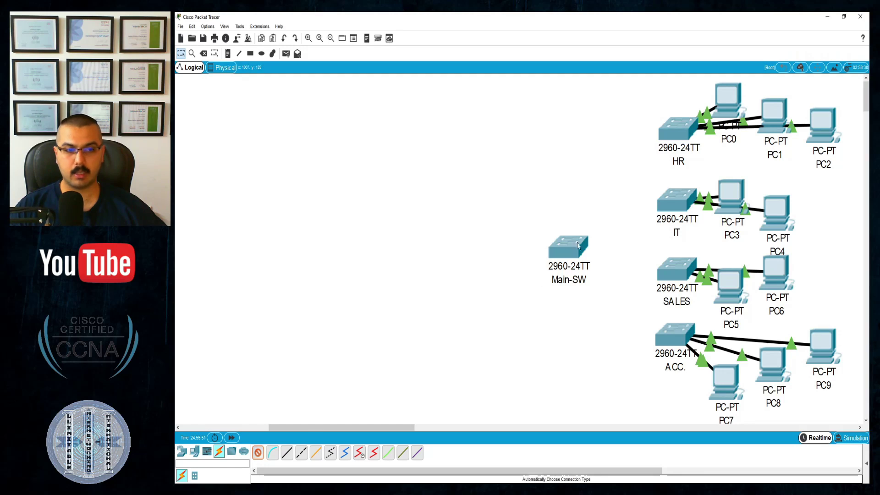
click(669, 139)
click(569, 243)
click(569, 243)
click(677, 201)
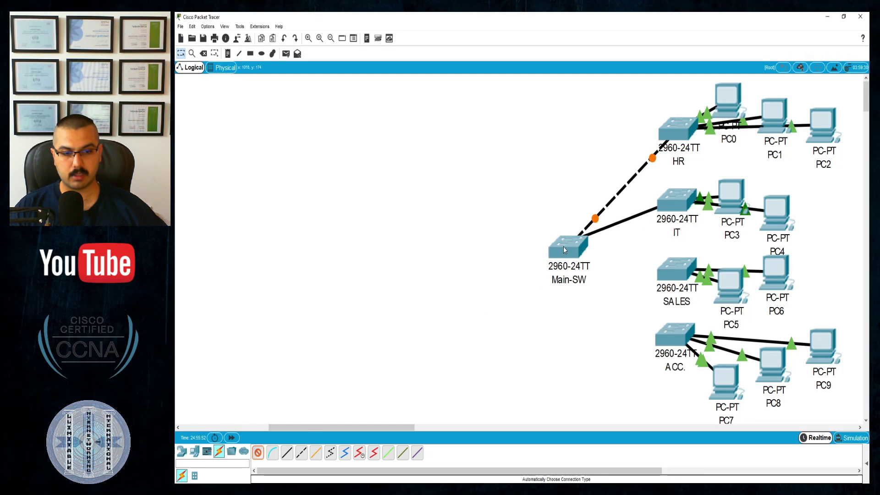
click(682, 278)
click(573, 250)
click(665, 335)
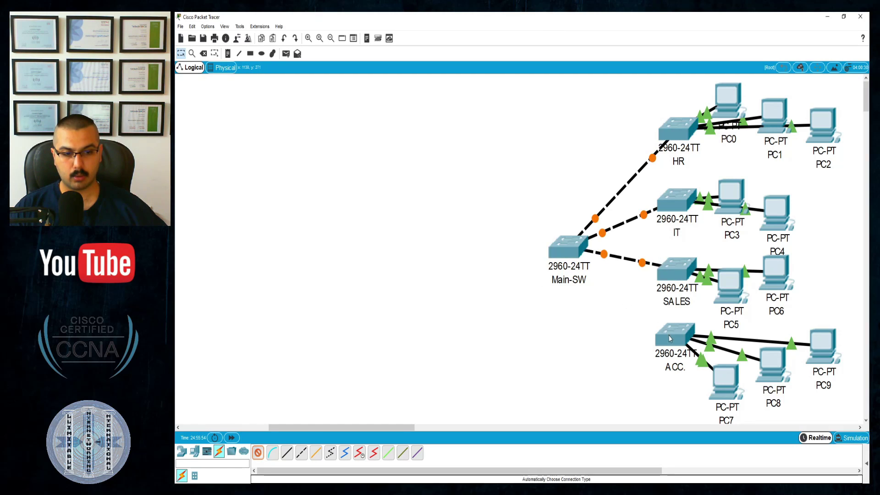
click(569, 258)
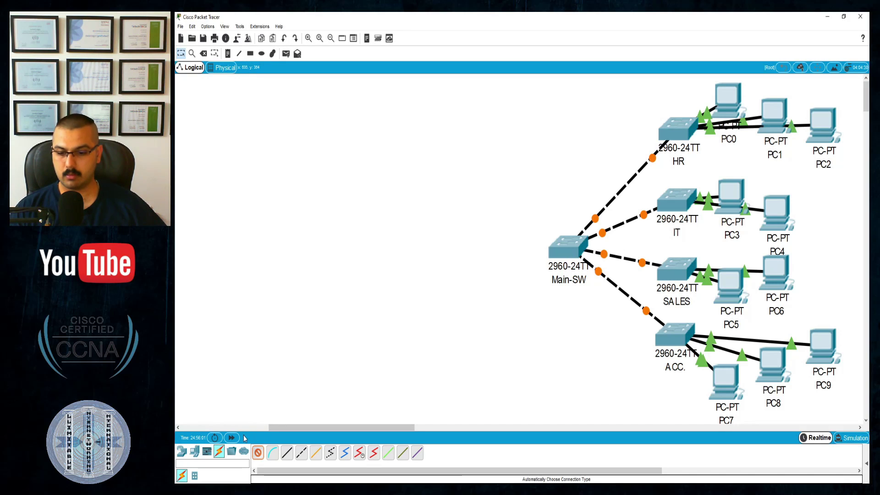
click(232, 438)
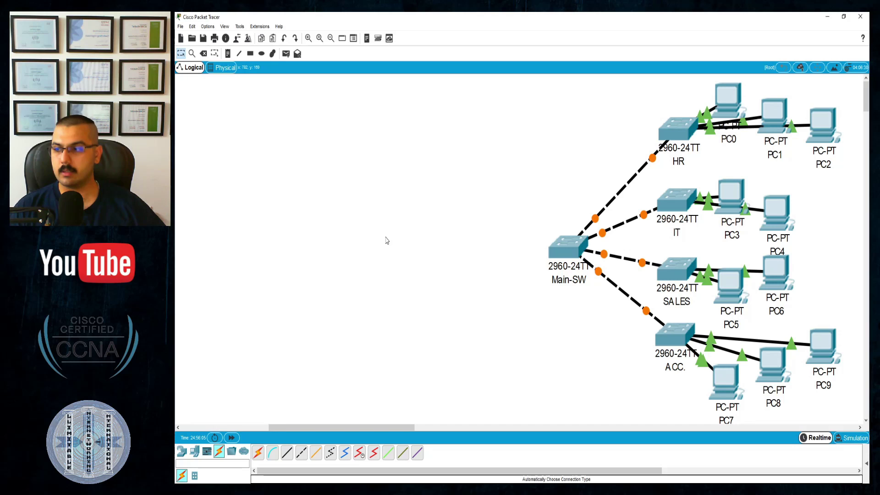
Step: Draw a rectangle with a light pink fill and black outline around the HR switch and PC0 to PC2
click(250, 53)
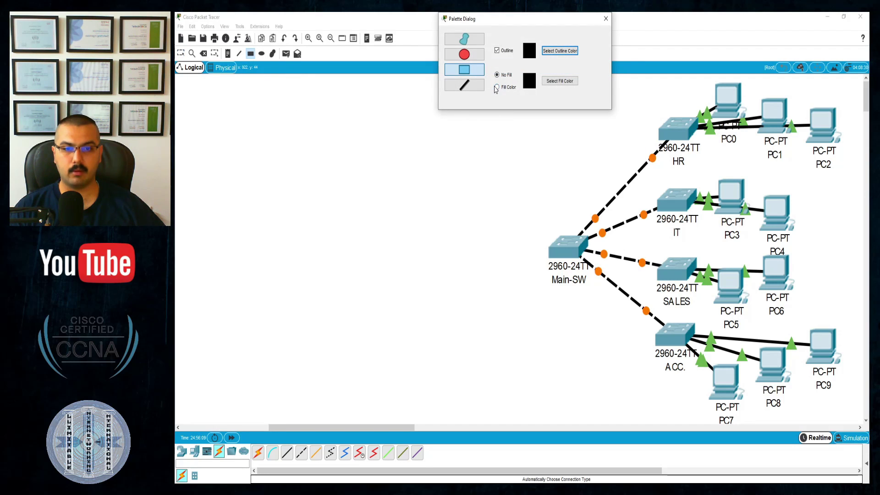
click(499, 88)
click(550, 83)
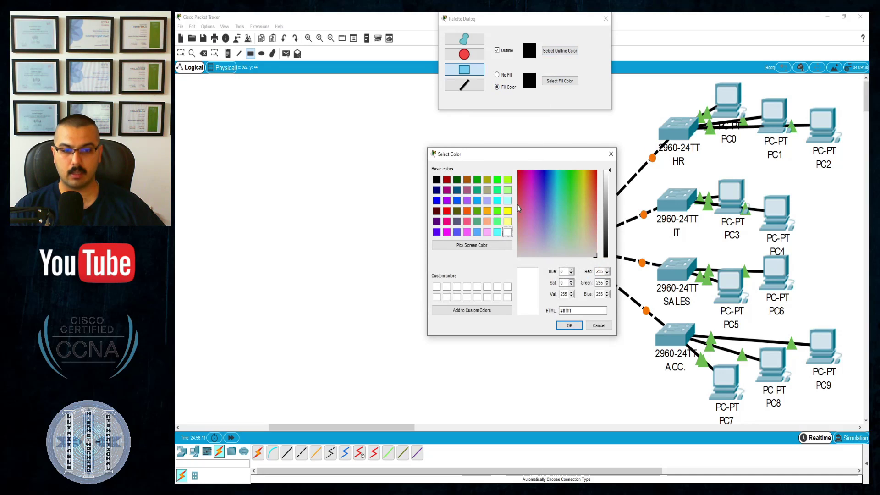
click(488, 233)
click(568, 325)
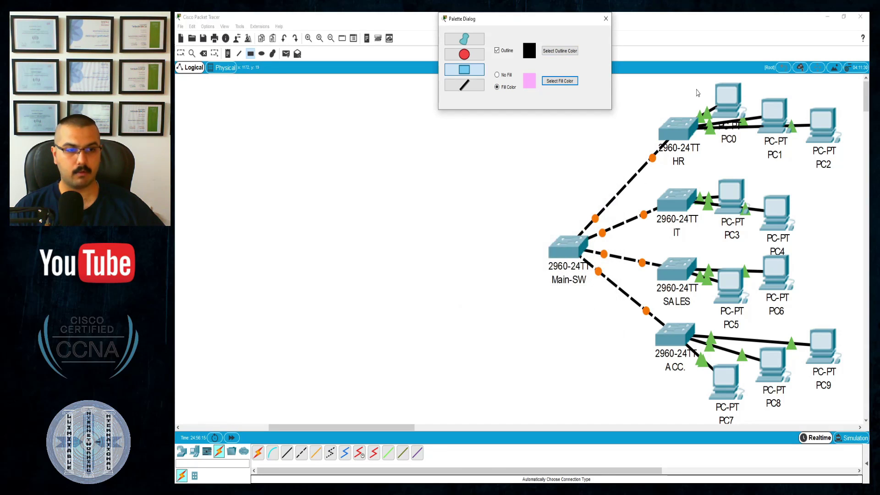
drag(654, 81, 846, 173)
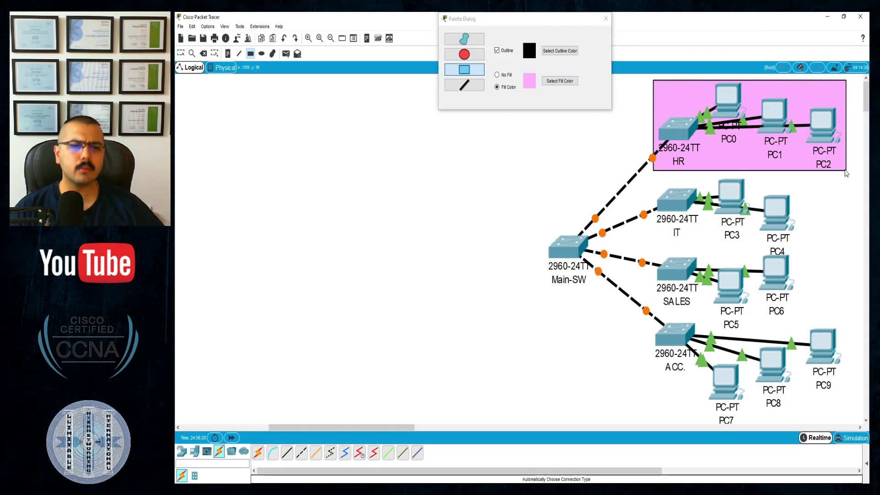
Step: Set the fill color to green #55aa00 and draw a rectangle around the IT switch, PC3 and PC4
click(560, 81)
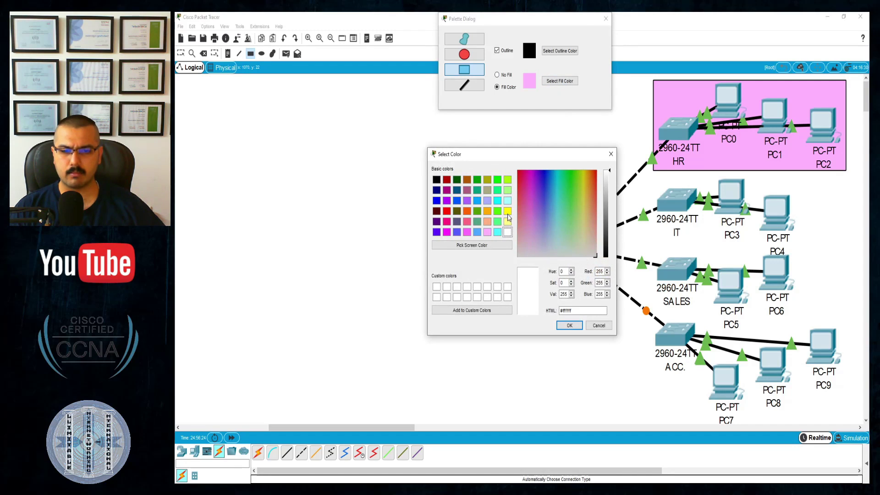
click(478, 211)
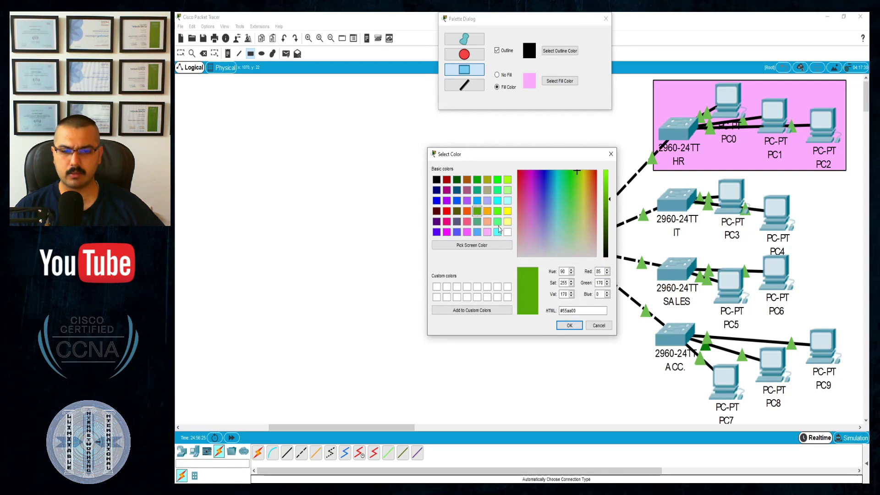
click(569, 325)
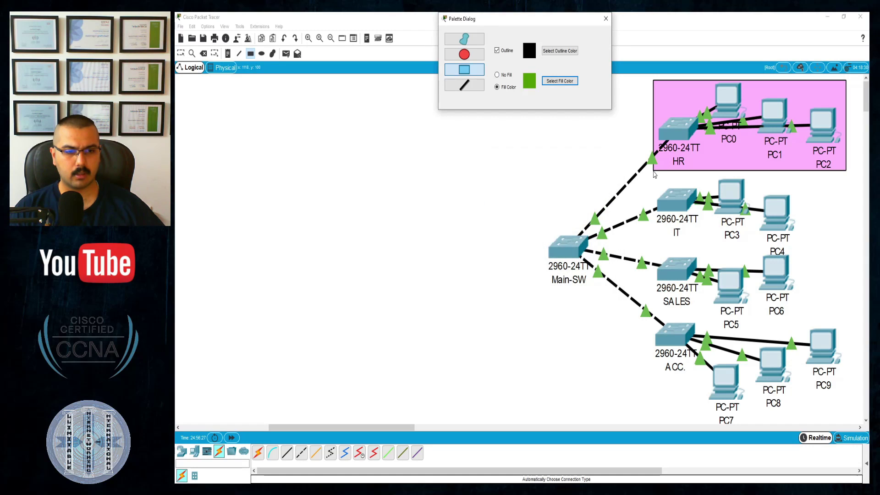
drag(653, 171, 846, 255)
Step: Set the fill color to blue #00aaff and draw a rectangle around the SALES switch, PC5 and PC6
click(558, 81)
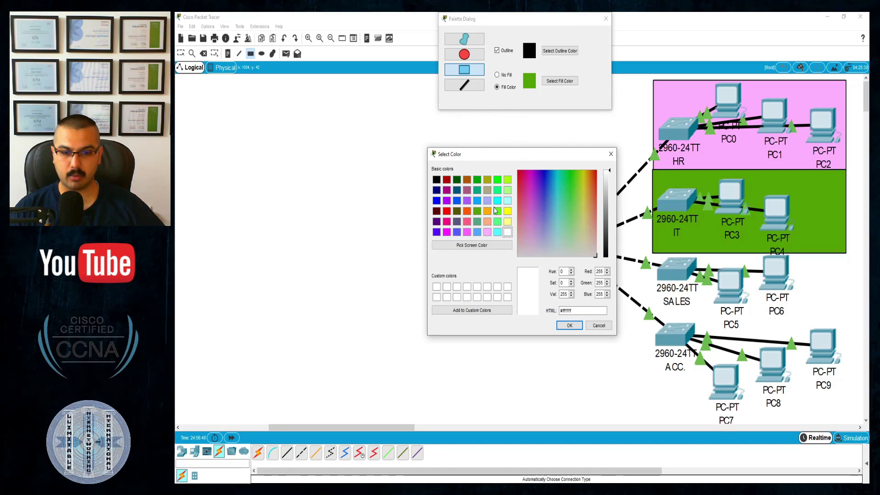
click(477, 200)
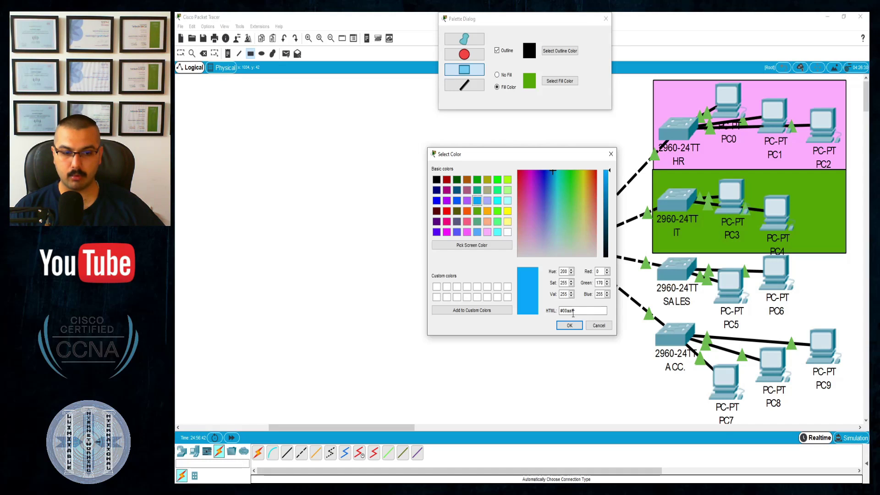
click(569, 325)
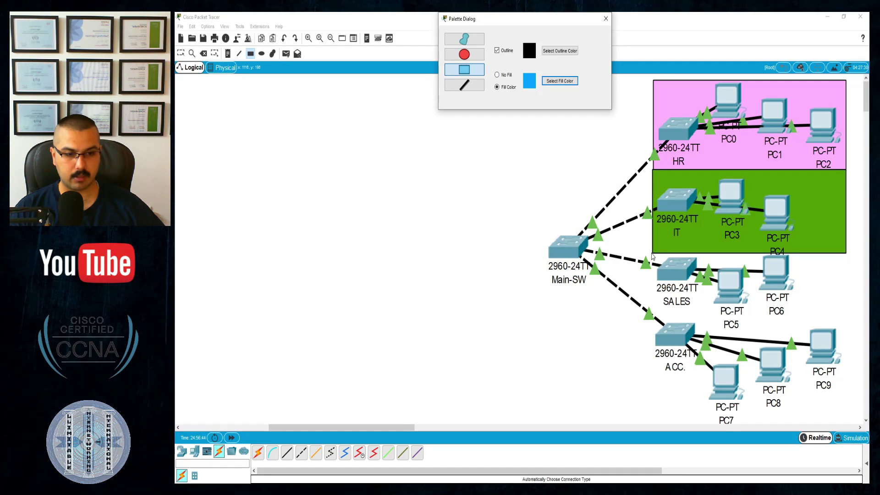
drag(652, 253, 847, 331)
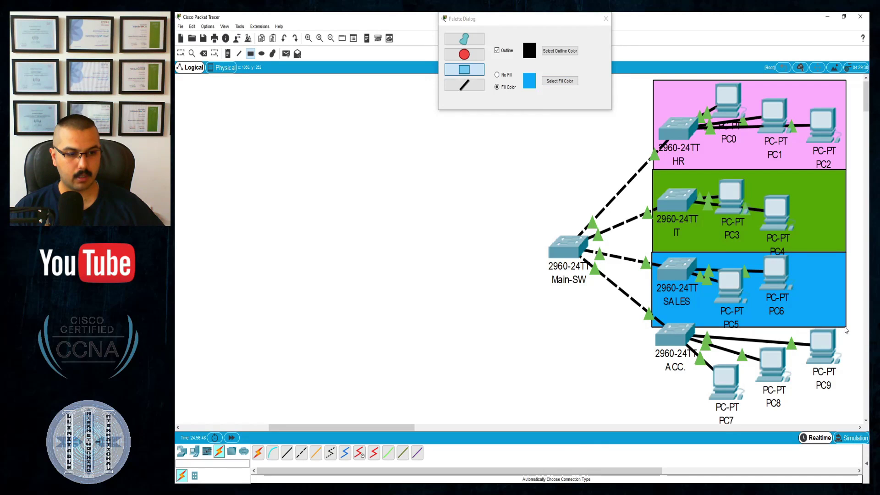
Step: Set the fill color to yellow #ffff00, draw a rectangle around the ACC. switch and PC7 to PC9, and close the drawing palette
click(560, 81)
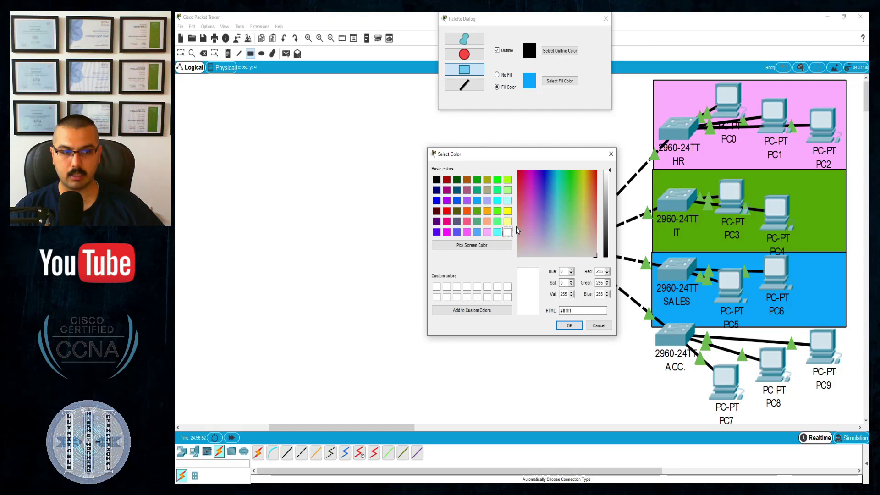
click(507, 211)
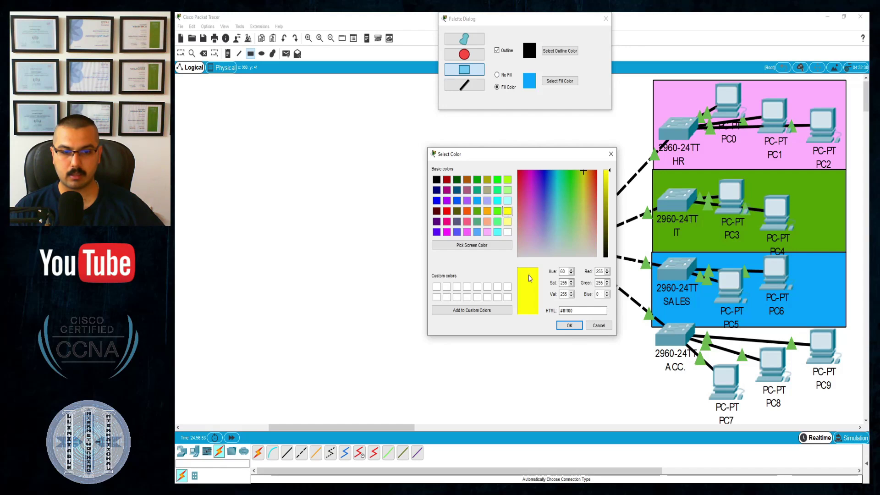
click(569, 326)
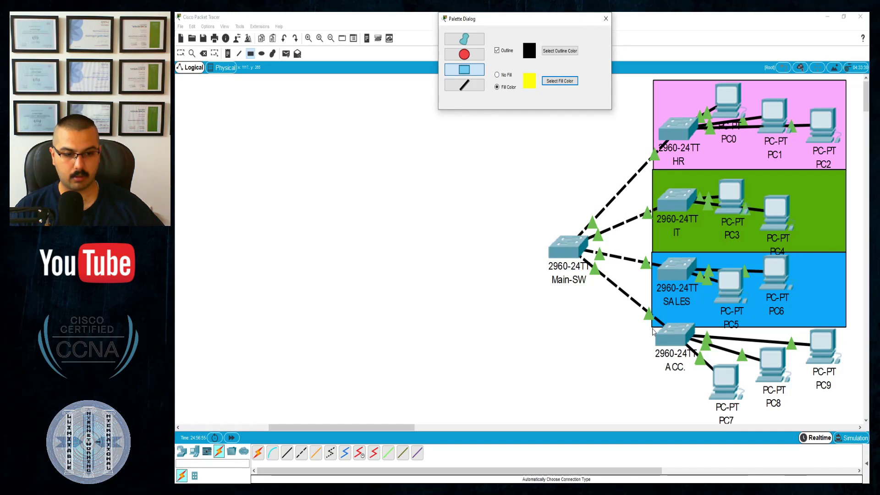
drag(653, 331, 847, 415)
click(604, 35)
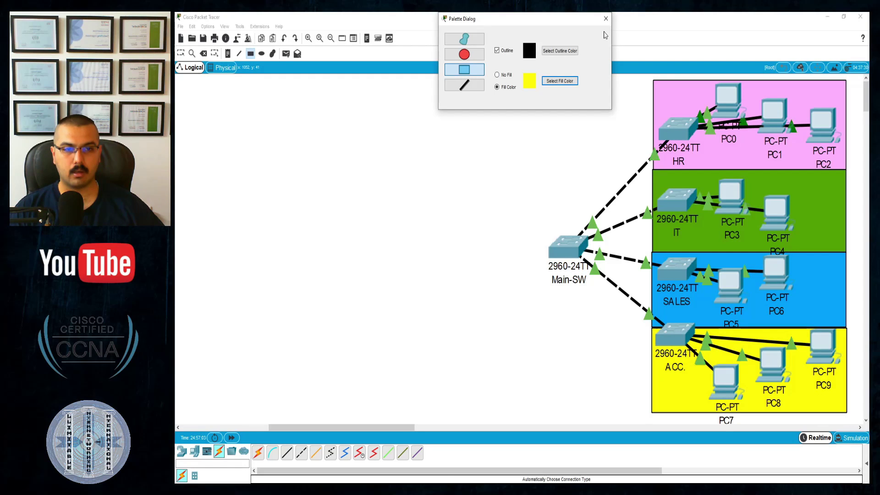
click(606, 18)
click(434, 173)
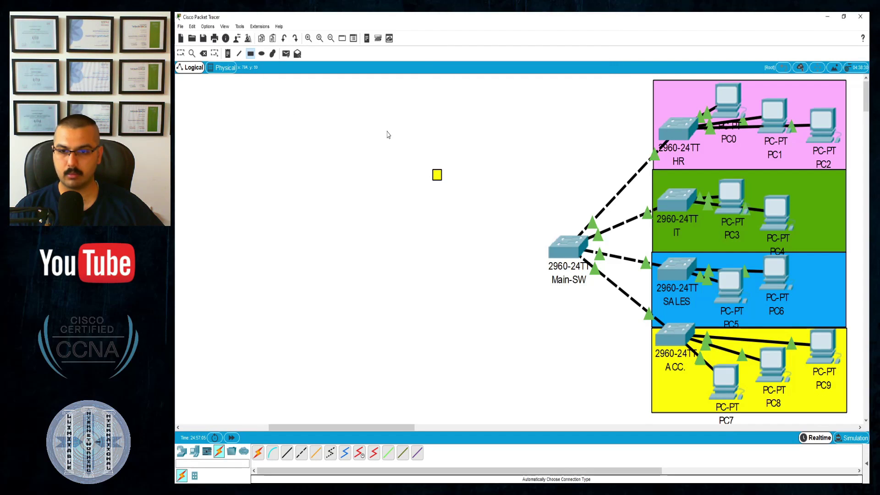
key(ctrl+z)
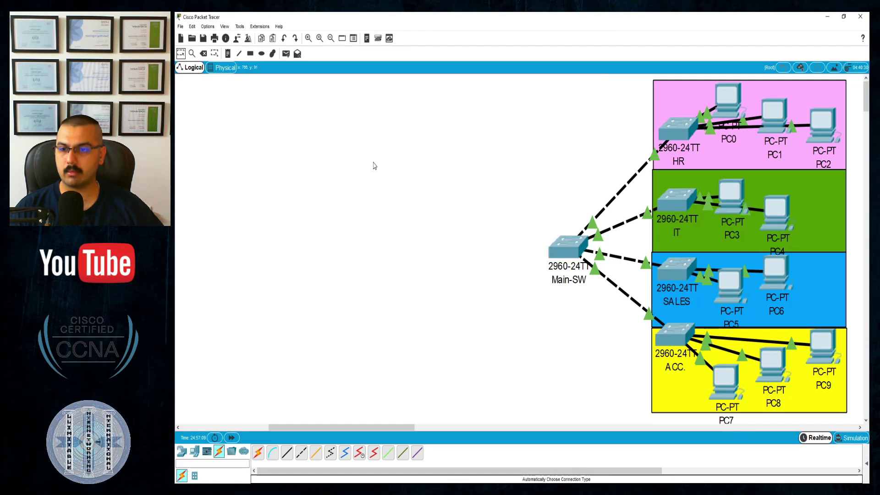
key(Escape)
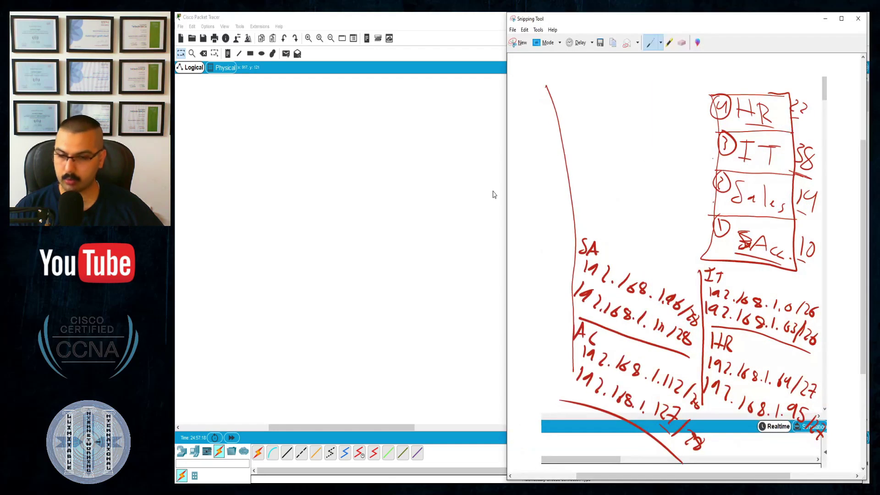
Step: Using the handwritten subnet plan, add the note 192.168.1.112/28 to the yellow ACC. area and position it in the lower right corner
drag(690, 27, 376, 50)
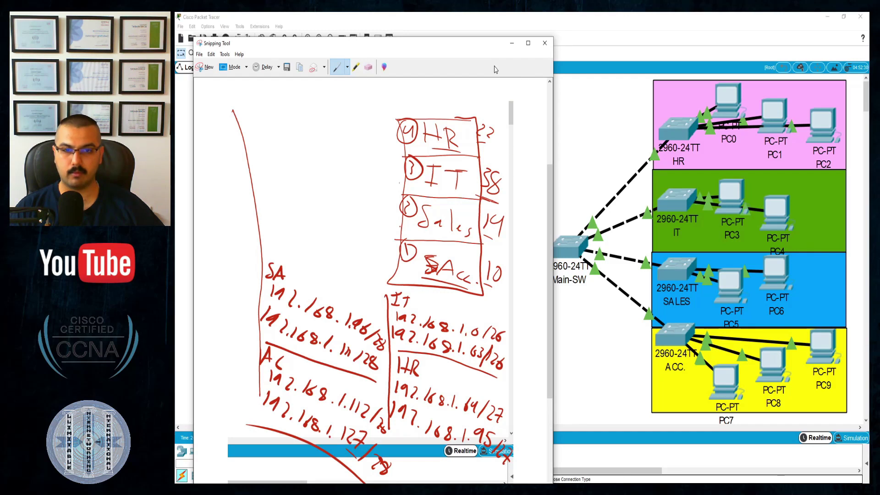
click(582, 121)
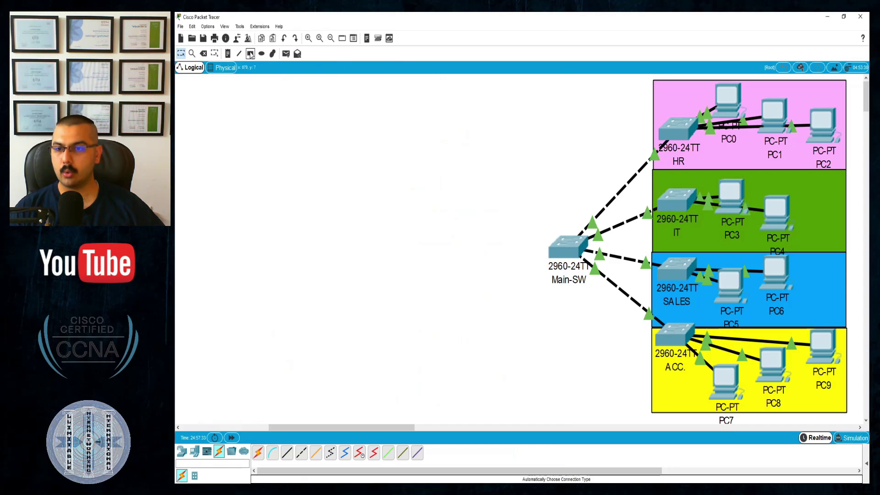
click(228, 54)
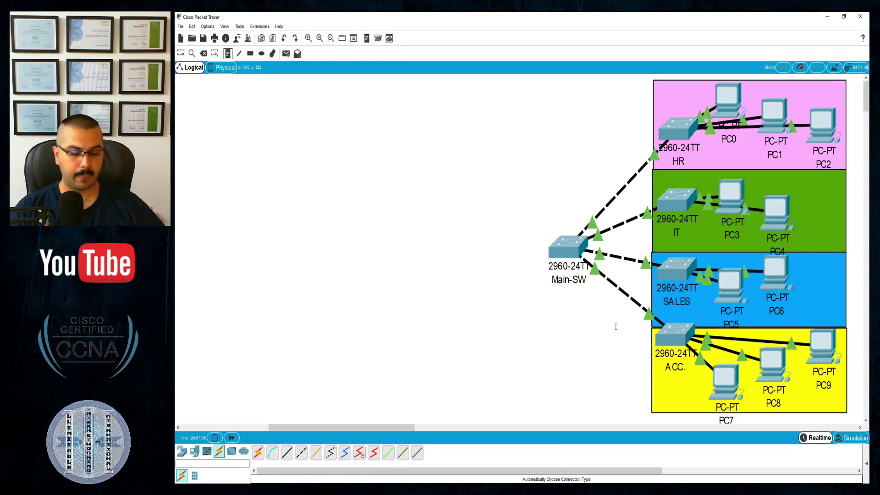
click(658, 401)
text(192.168.1.11)
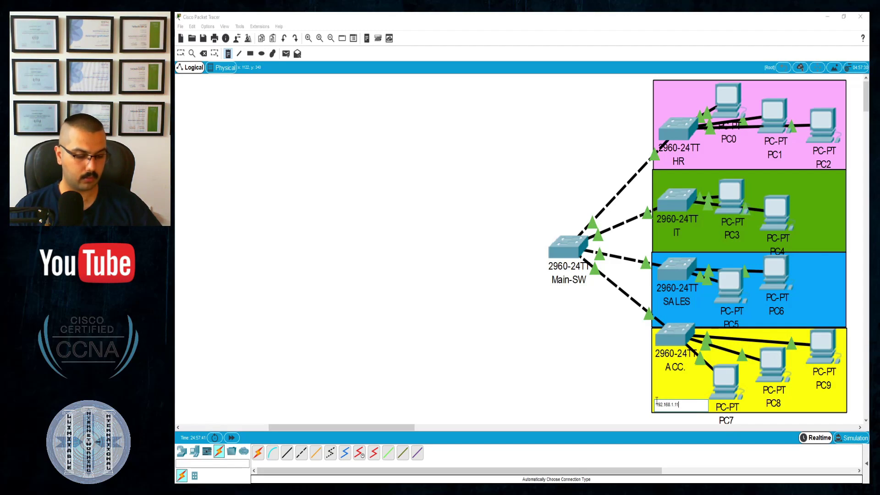
text(2/28)
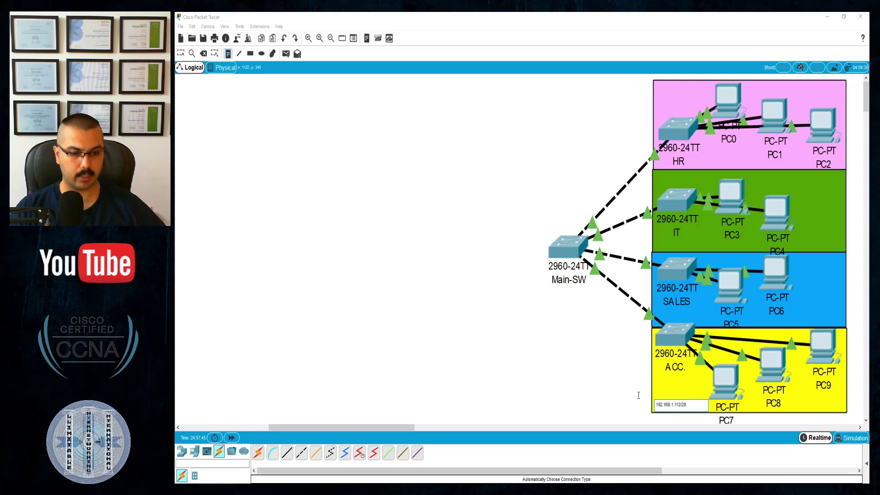
key(Escape)
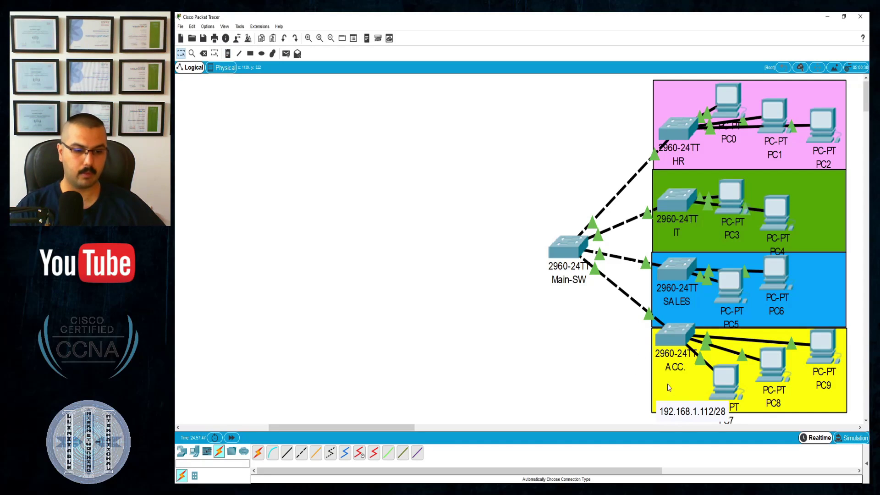
drag(684, 414, 816, 410)
click(585, 365)
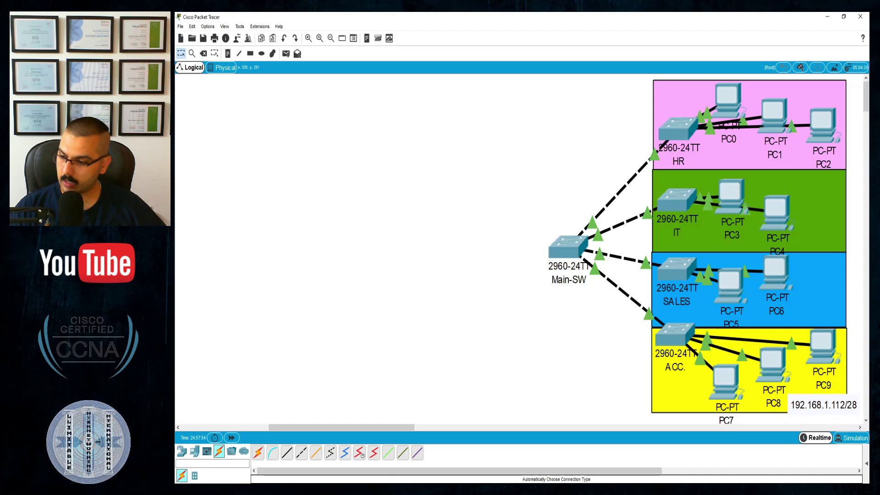
Step: Check the SALES subnet in the handwritten plan and place the note 192.168.1.96/28 in the blue SALES area below PC6
key(alt+Tab)
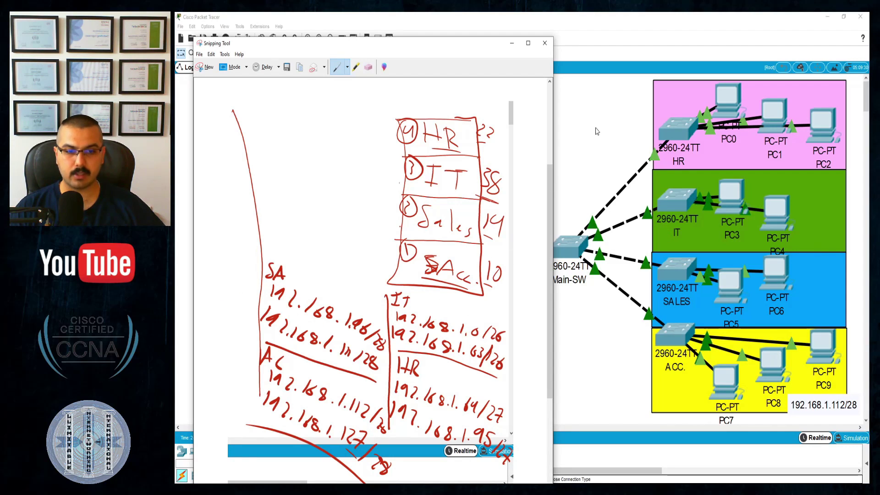
click(585, 233)
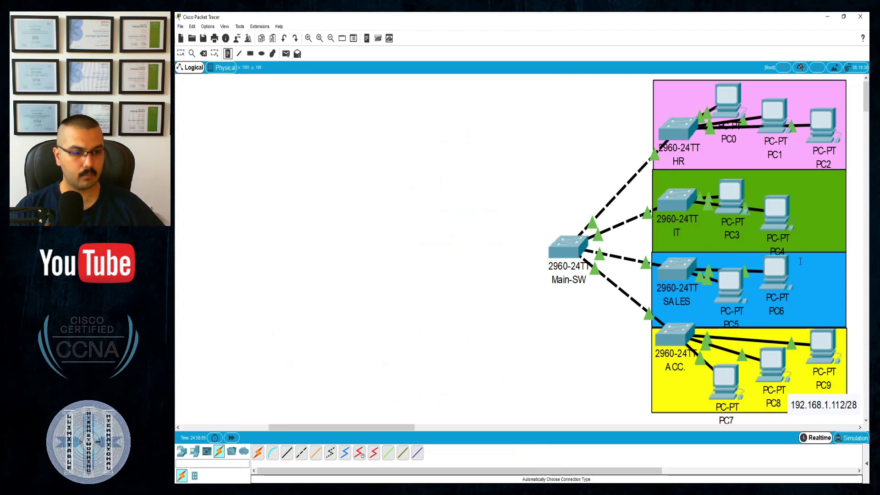
click(774, 327)
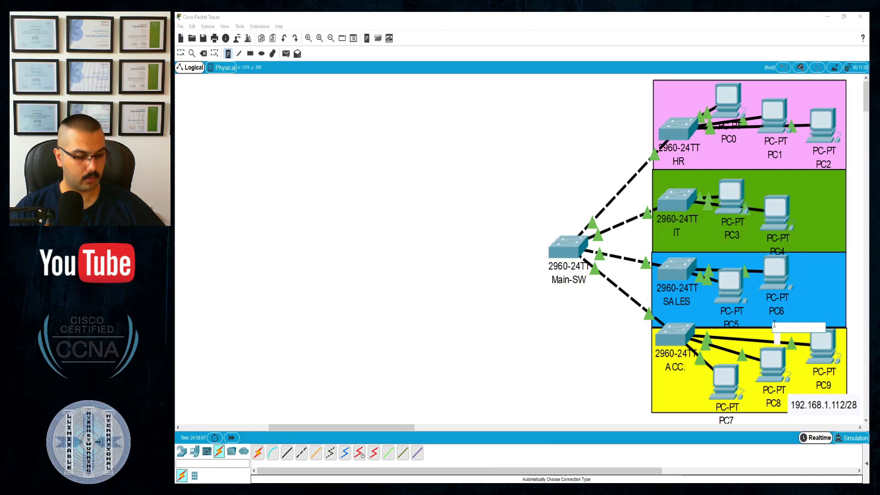
text(192)
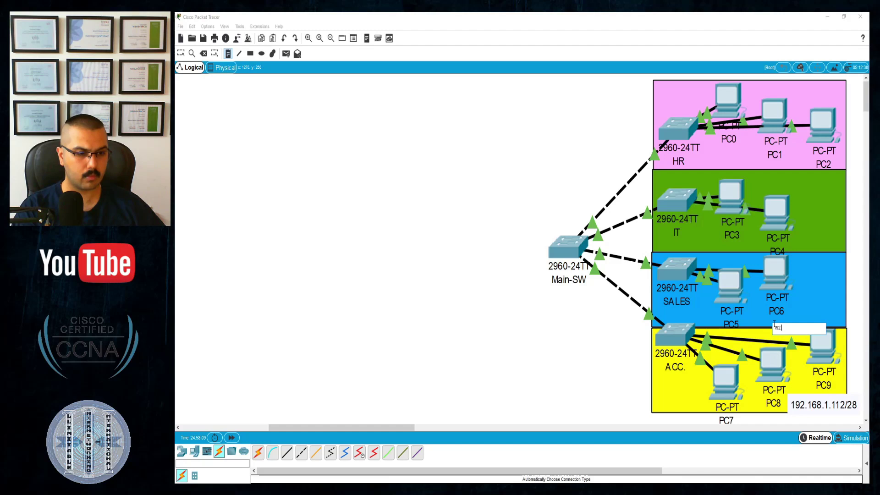
text(.168.)
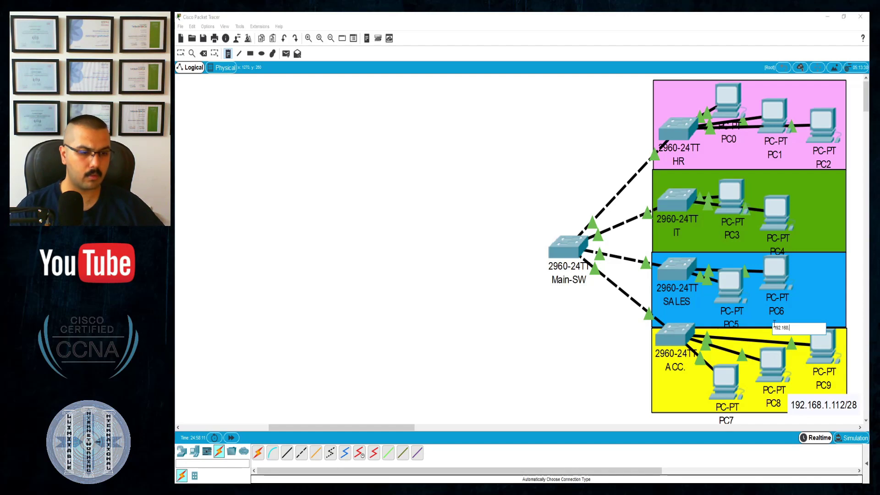
text(1.96/28)
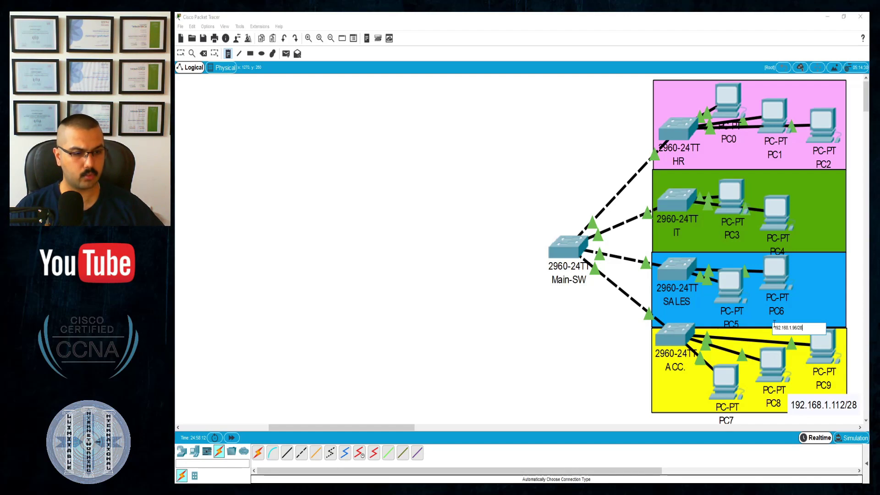
key(Escape)
drag(785, 333, 802, 317)
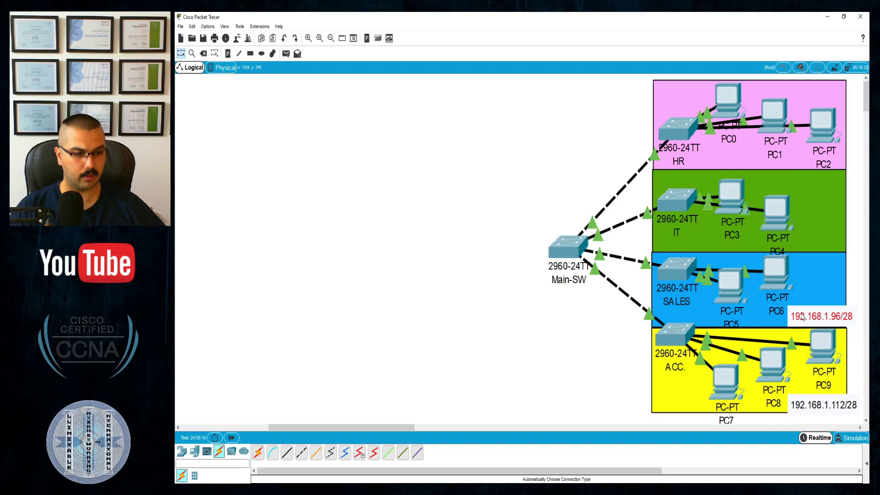
click(495, 288)
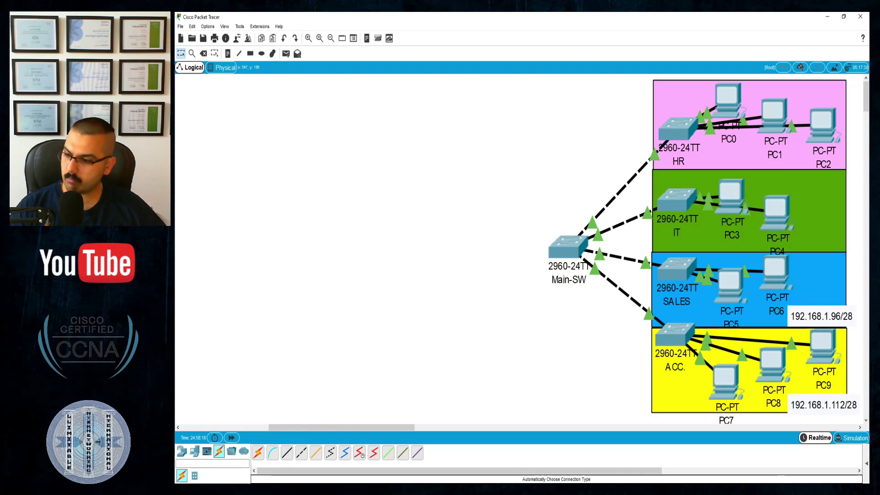
Step: Check the IT subnet in the handwritten plan and place the note 192.168.1.0/26 in the green IT area beside PC4
key(alt+Tab)
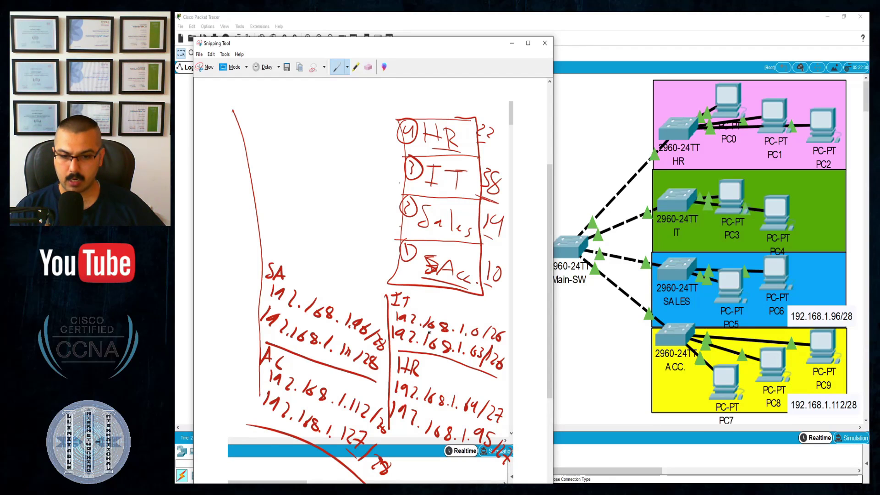
click(572, 142)
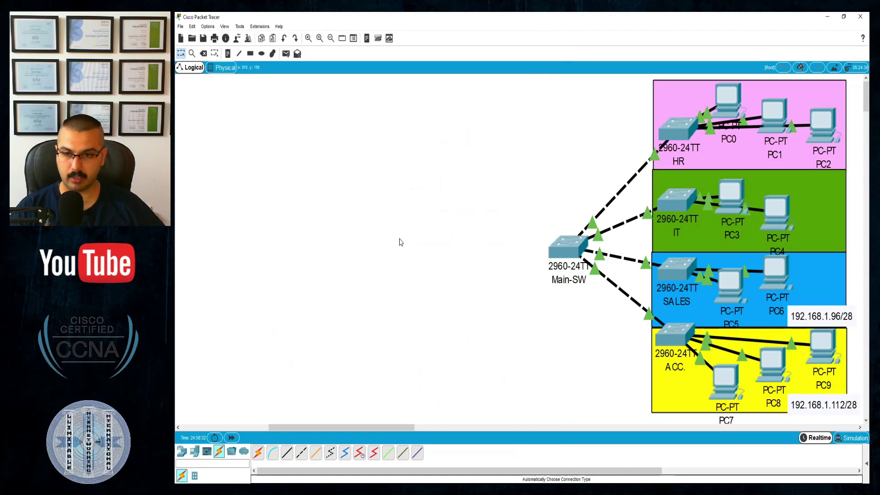
click(228, 54)
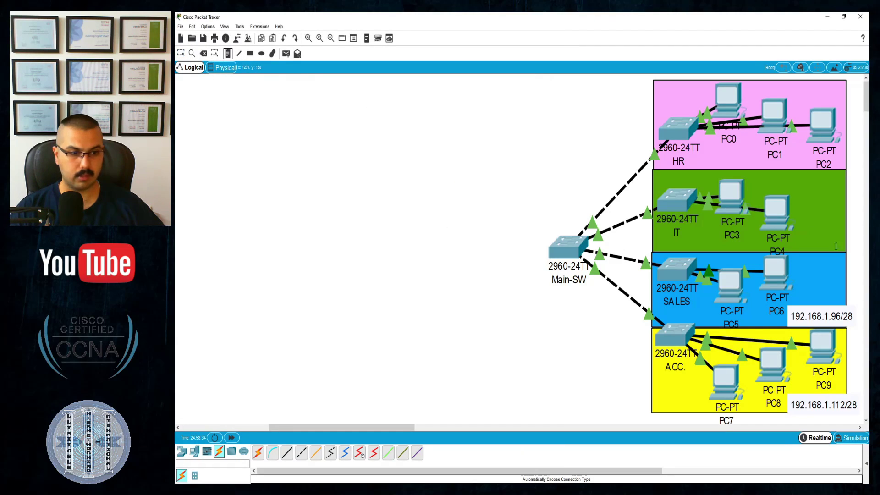
click(801, 245)
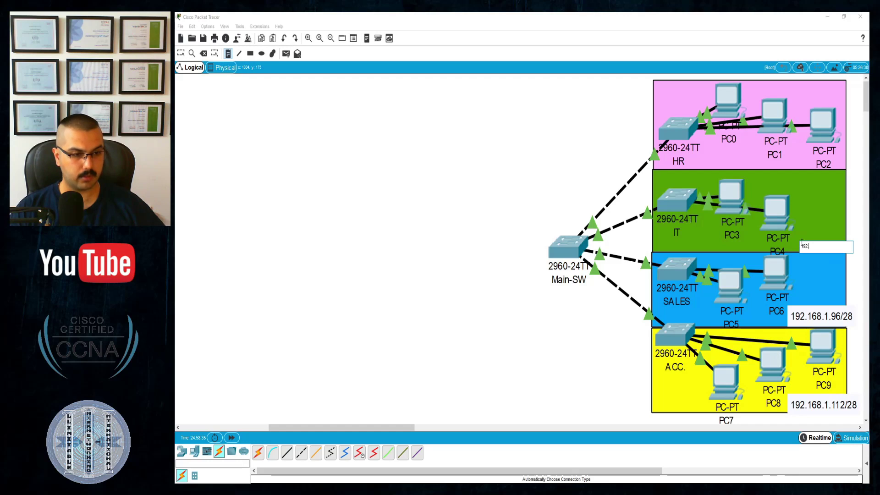
text(192.168.1.0/26)
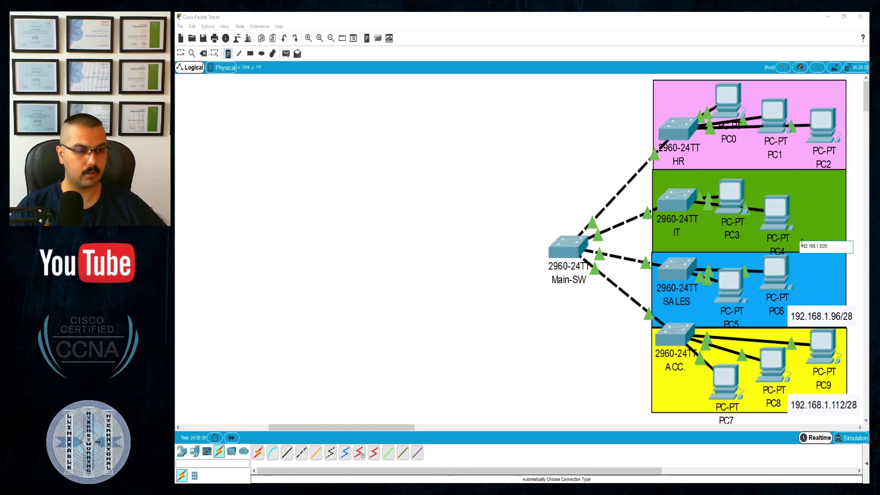
key(Escape)
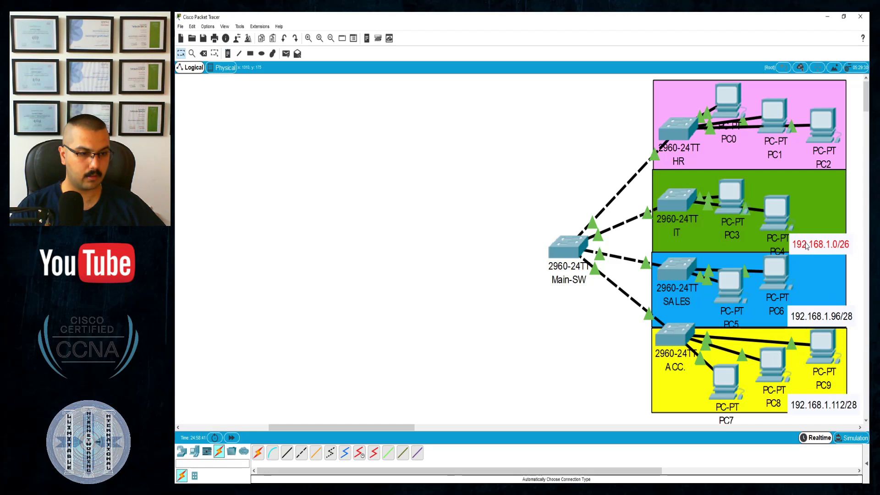
click(494, 292)
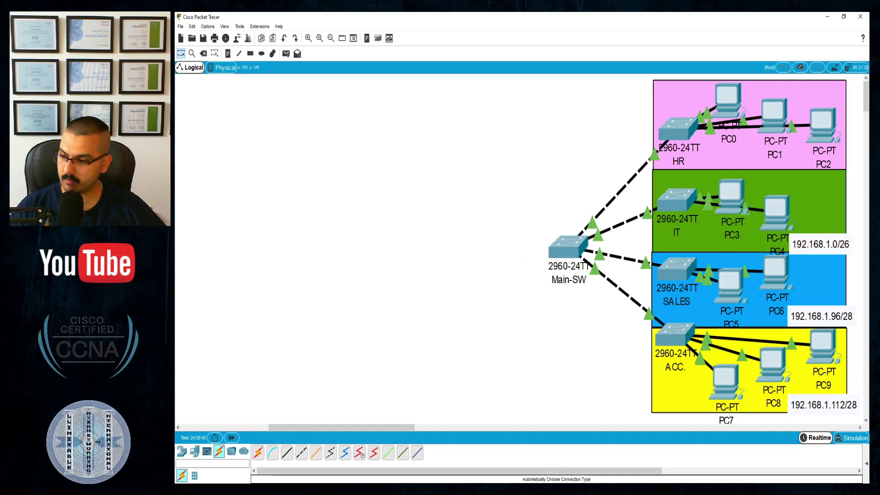
Step: Check the HR subnet in the handwritten plan and start its network address note in the pink HR area below PC2
click(204, 488)
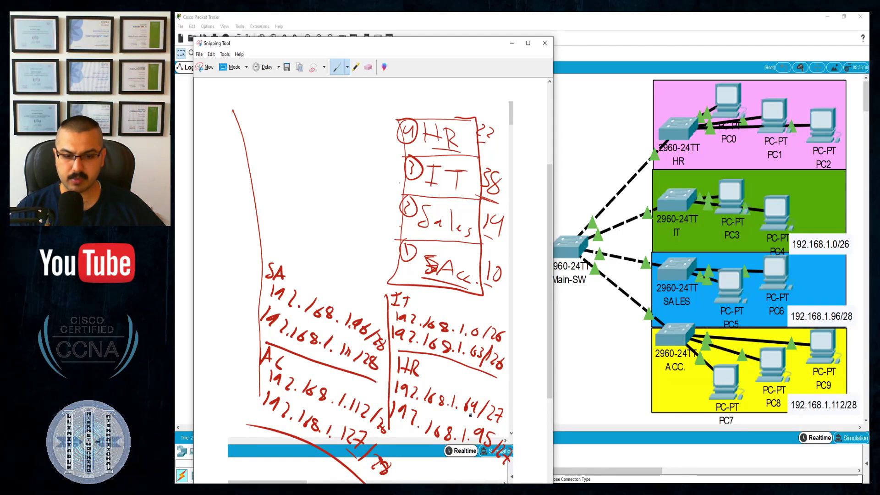
click(513, 43)
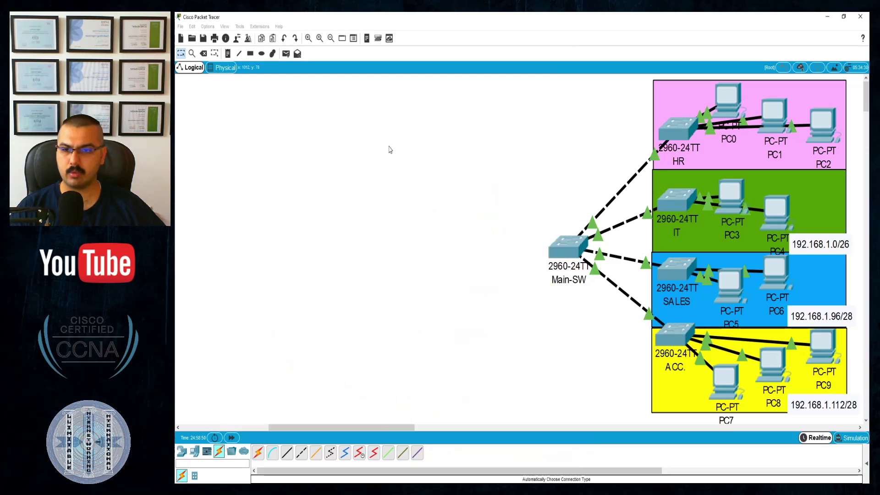
click(228, 54)
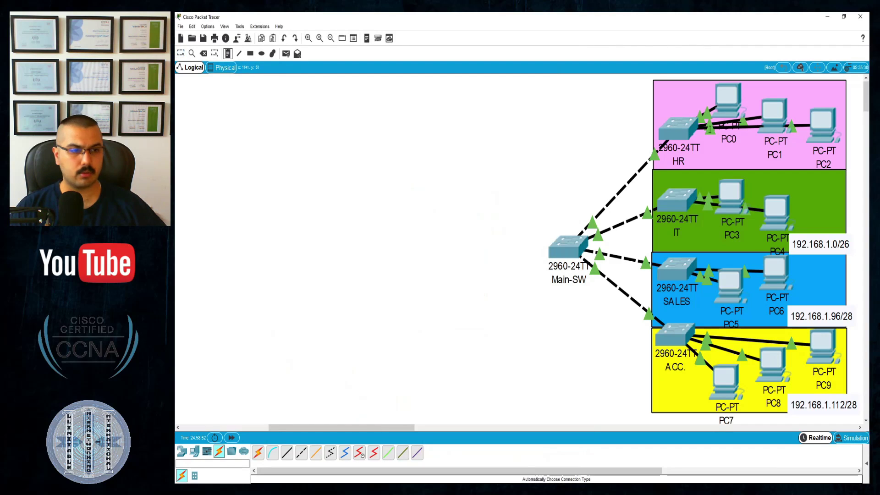
click(799, 166)
text(19)
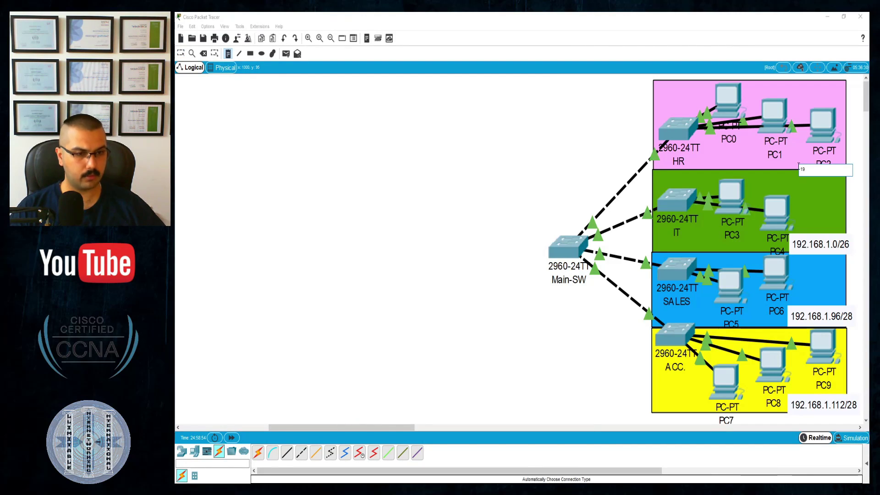
Step: Finish the note labelling the pink HR area with its network 192.168.1.64/27
text(2.168.1.64)
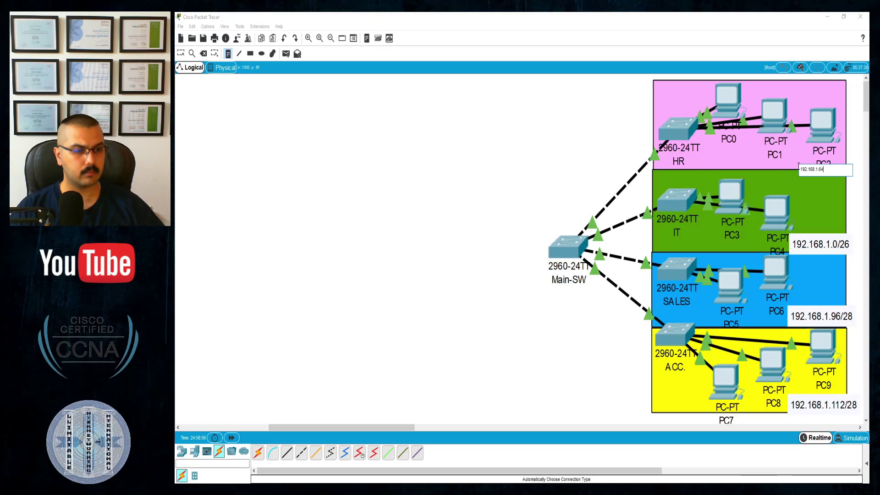
text(/27)
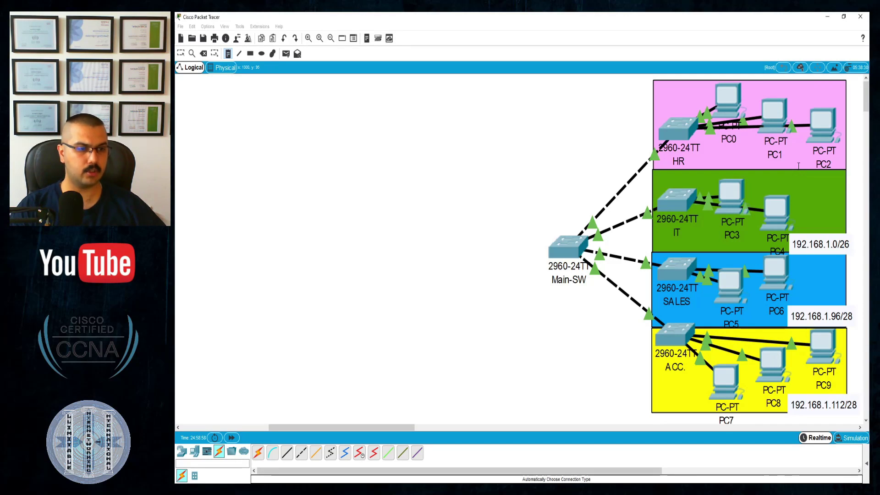
key(Escape)
drag(824, 177, 810, 164)
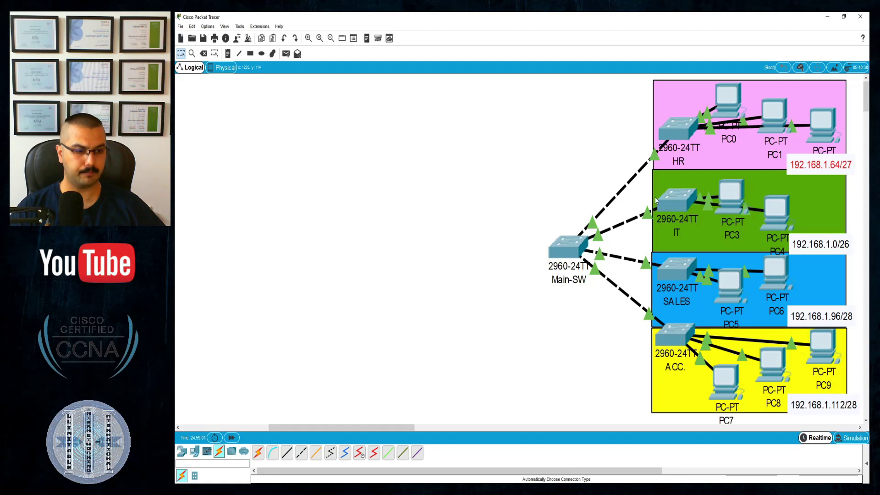
click(533, 174)
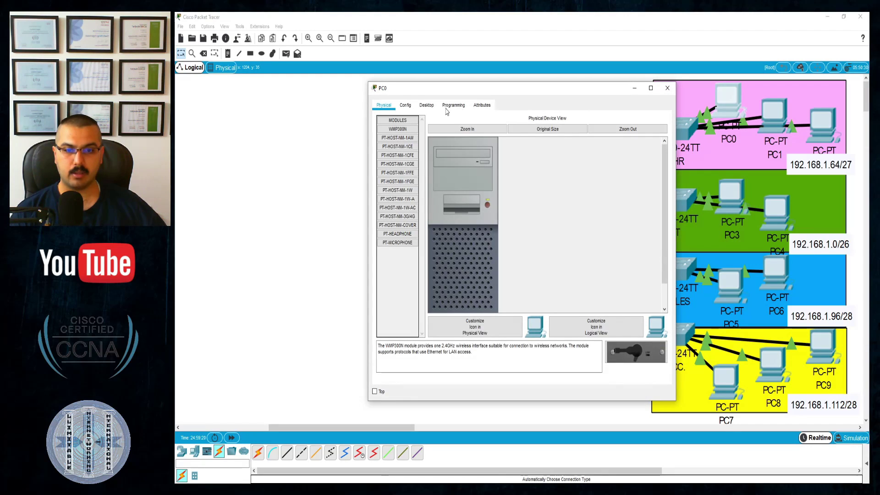
Step: Open the IP configuration of PC0 in the HR area for entering a static IPv4 address
click(426, 105)
click(400, 159)
click(490, 167)
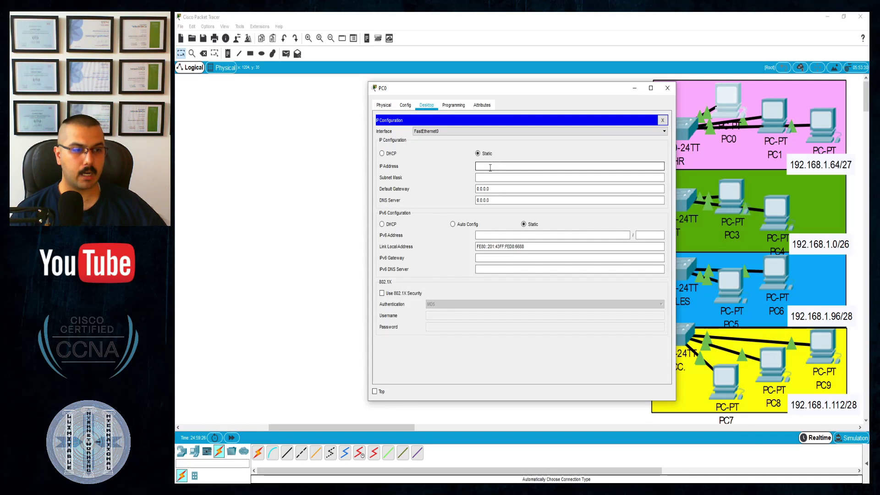
Step: Try to give PC0 the IP address 192.168.1.66 and clear the last octet of its subnet mask
text(19)
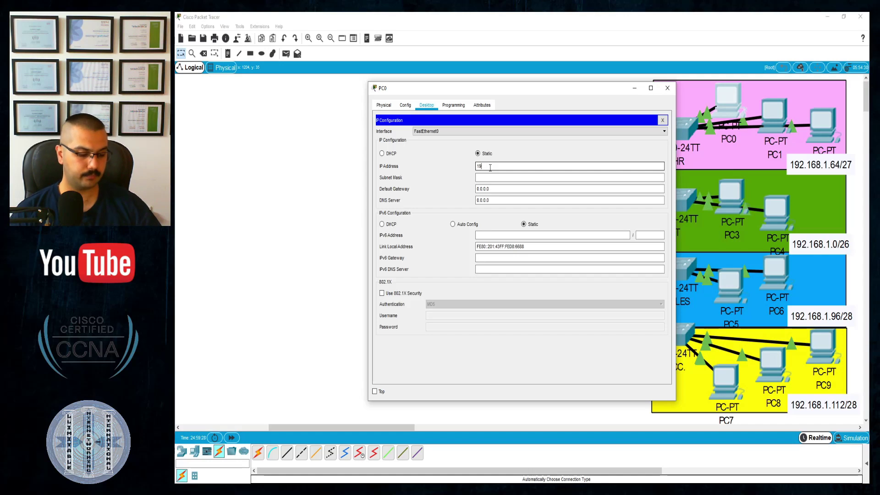
text(2.168)
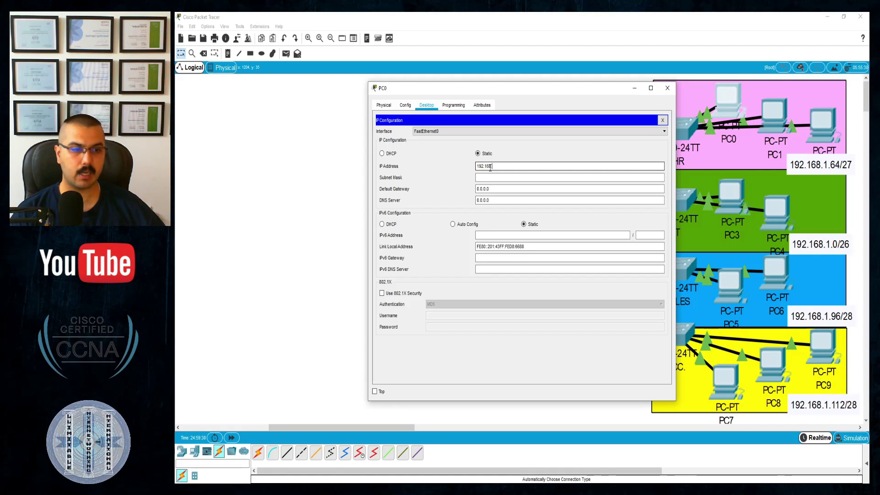
text(.1.66)
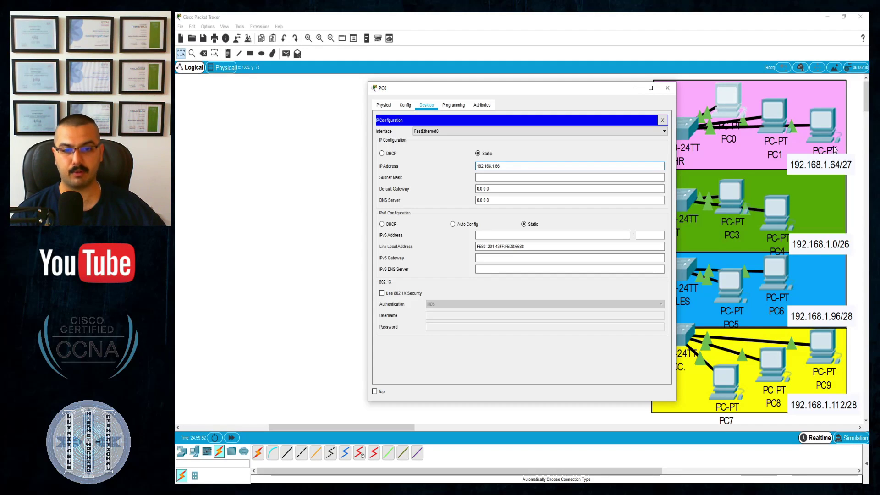
click(484, 177)
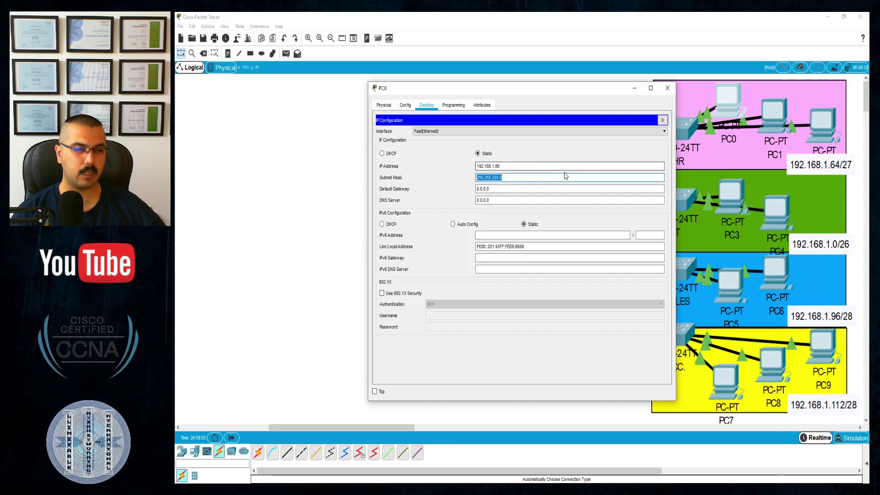
key(End)
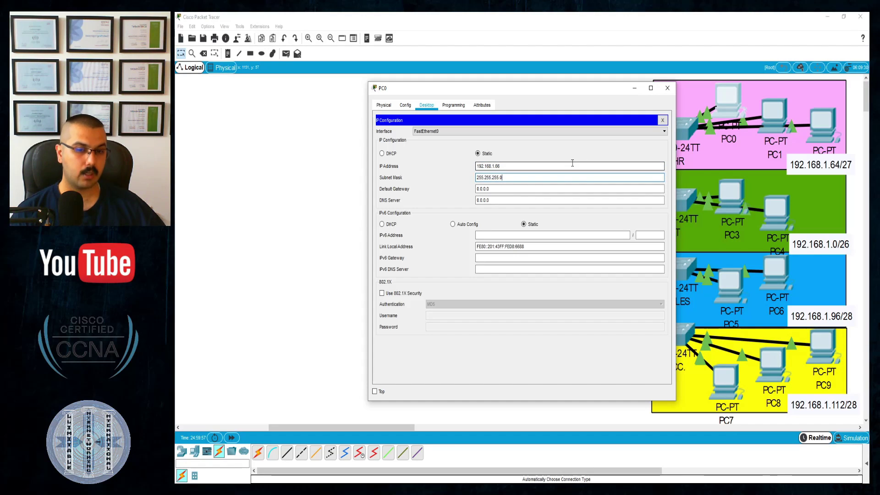
key(BackSpace)
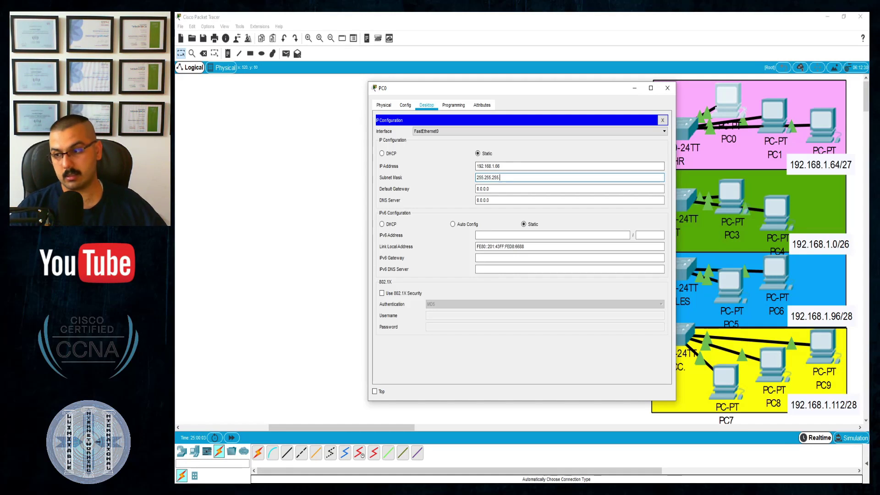
Step: Write the /27 prefix over the screen with its binary mask as three full octets of ones followed by 11100000
key(ctrl+shift+3)
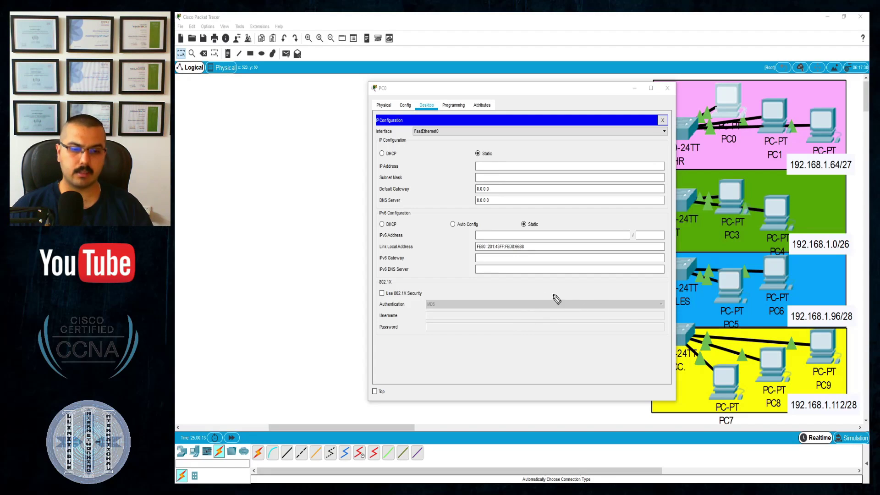
mouse_move(454, 276)
mouse_down()
mouse_move(443, 298)
mouse_move(485, 311)
mouse_move(478, 298)
mouse_up()
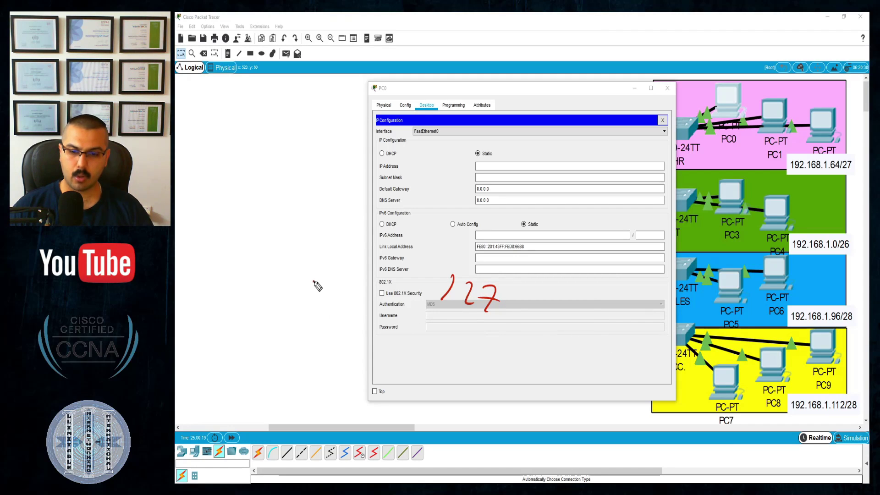
drag(311, 281, 313, 294)
drag(320, 285, 332, 299)
drag(341, 292, 363, 312)
drag(370, 305, 396, 331)
click(386, 321)
drag(402, 325, 432, 343)
drag(438, 341, 449, 352)
drag(455, 348, 488, 368)
click(471, 362)
drag(492, 365, 512, 381)
drag(515, 378, 524, 388)
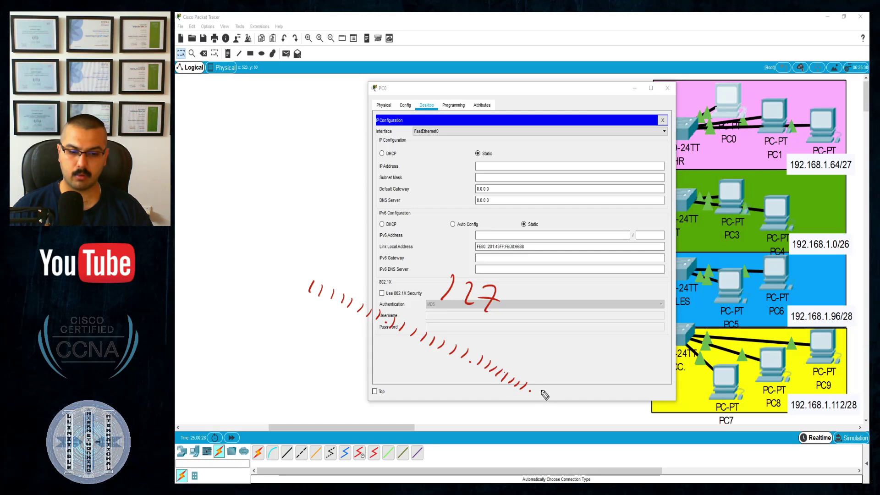
drag(545, 395, 614, 442)
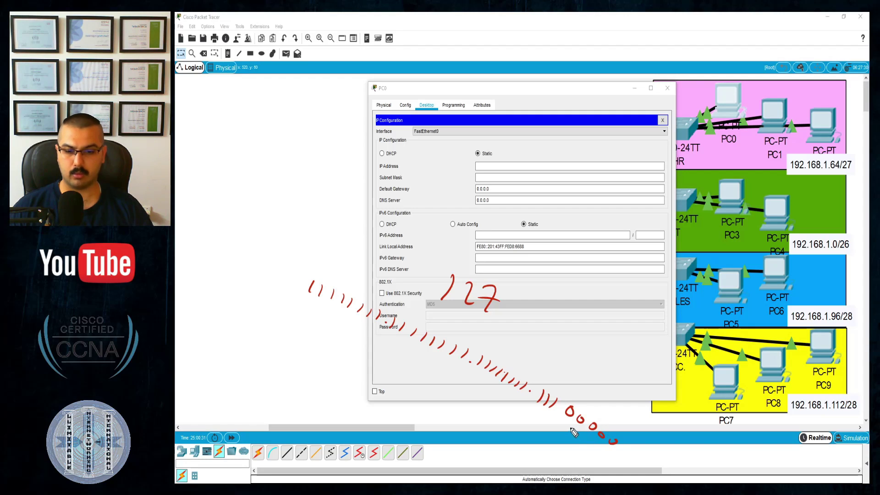
drag(295, 299, 366, 330)
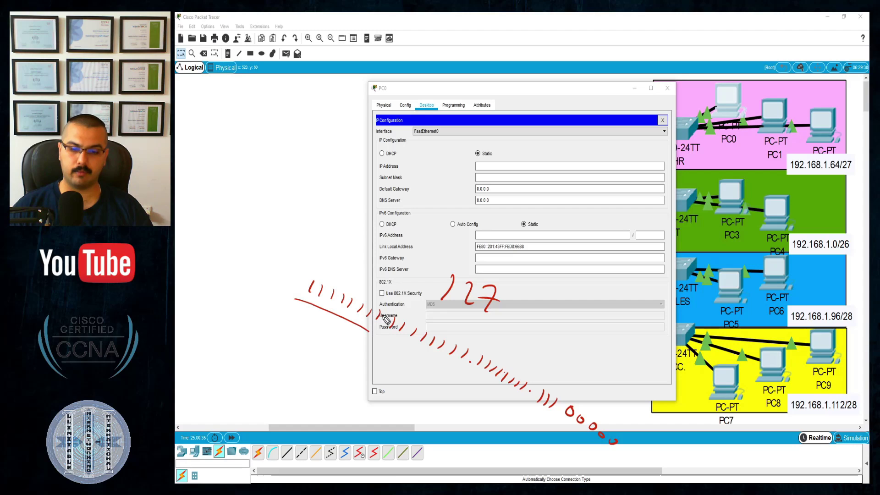
mouse_move(386, 287)
mouse_down()
mouse_move(388, 297)
mouse_move(361, 286)
mouse_up()
mouse_move(350, 275)
mouse_down()
mouse_move(351, 283)
mouse_move(314, 263)
mouse_up()
click(356, 281)
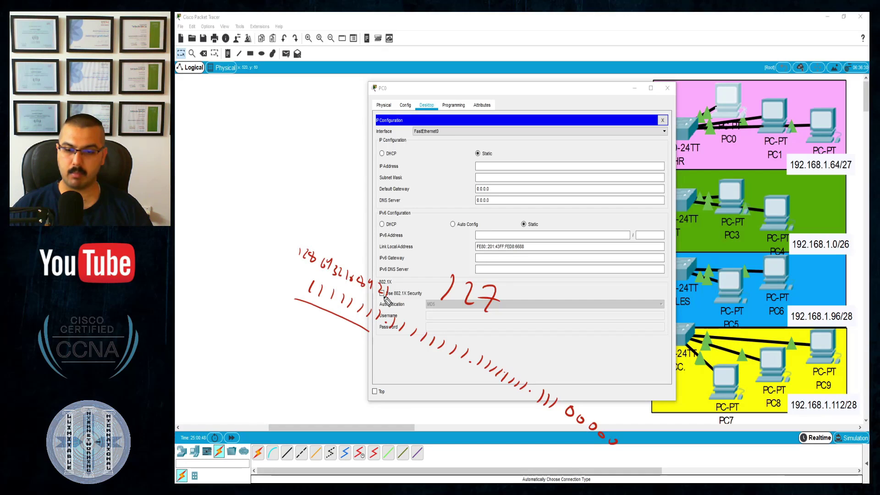
mouse_move(305, 323)
mouse_down()
mouse_move(316, 349)
mouse_move(470, 414)
mouse_up()
click(347, 355)
click(424, 390)
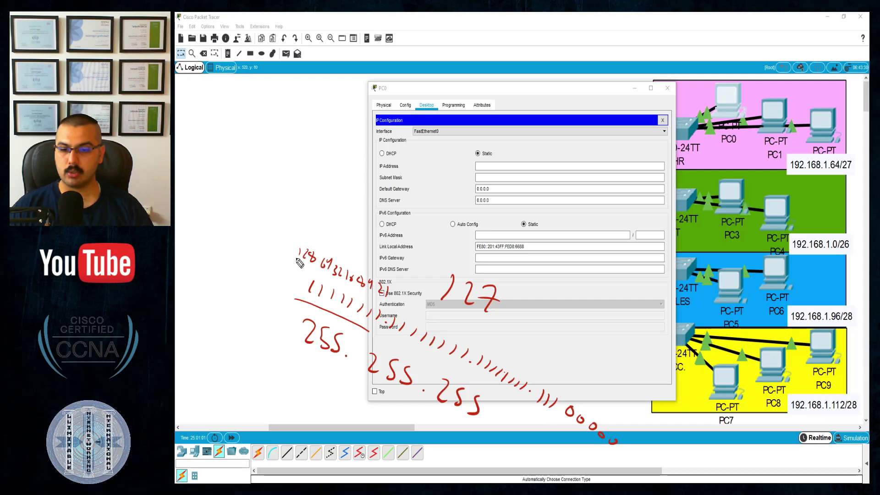
Step: Write out 128+64+32 = 224, complete the handwritten mask as 255.255.255.224 with an underline, and clear the screen annotations
mouse_move(241, 161)
mouse_down()
mouse_move(238, 180)
mouse_move(260, 182)
mouse_move(274, 169)
mouse_move(295, 182)
mouse_move(289, 190)
mouse_move(325, 197)
mouse_up()
mouse_move(328, 203)
mouse_down()
mouse_move(341, 201)
mouse_move(336, 219)
mouse_up()
mouse_move(346, 188)
mouse_down()
mouse_move(348, 215)
mouse_move(422, 227)
mouse_up()
drag(437, 233, 505, 254)
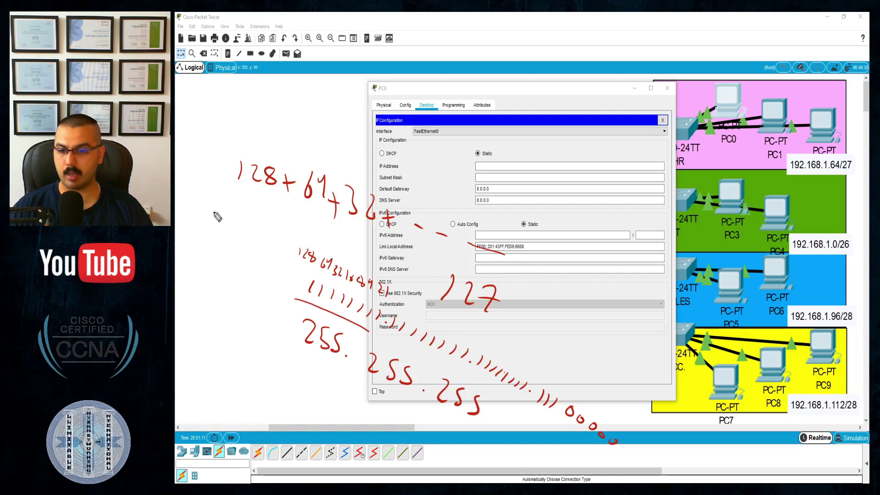
drag(205, 201, 215, 200)
drag(205, 213, 216, 212)
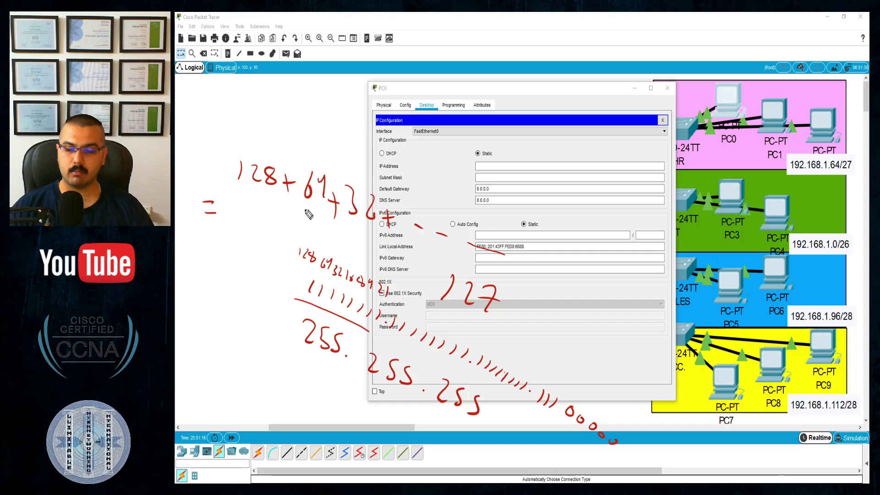
mouse_move(239, 202)
mouse_down()
mouse_move(252, 224)
mouse_move(277, 227)
mouse_up()
drag(223, 244, 292, 241)
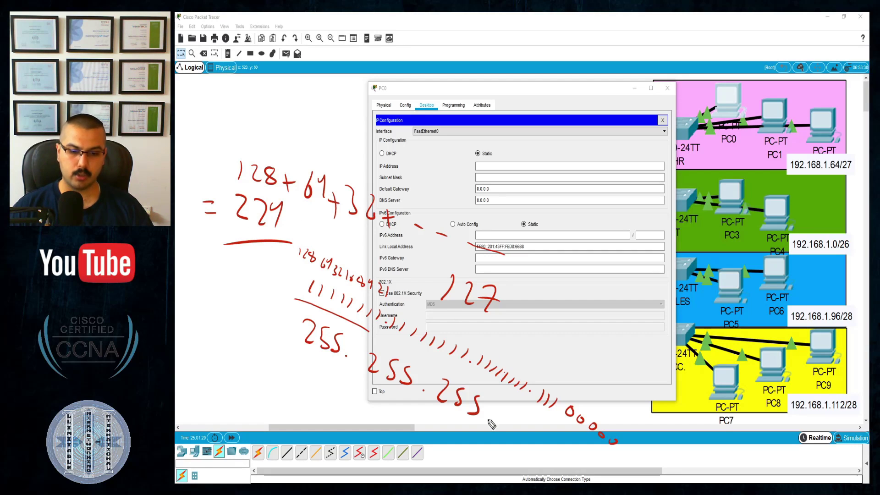
mouse_move(510, 413)
mouse_down()
mouse_move(517, 445)
mouse_move(548, 451)
mouse_move(550, 460)
mouse_move(296, 358)
mouse_up()
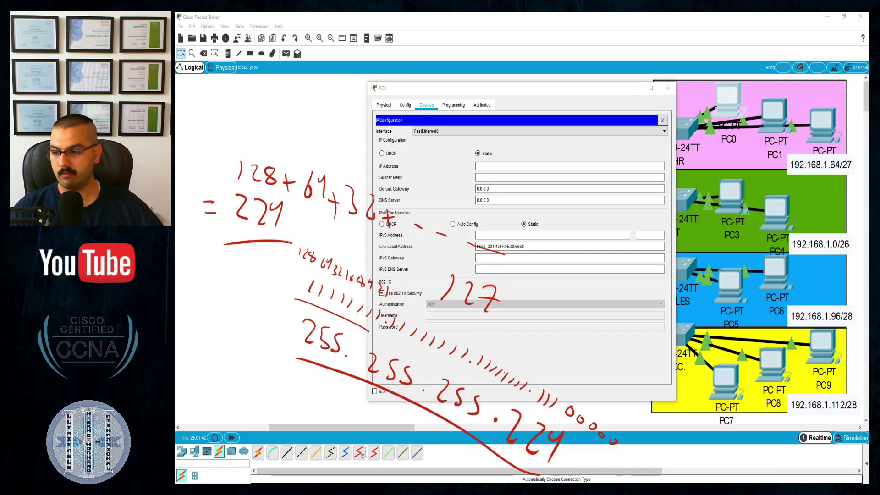
key(Escape)
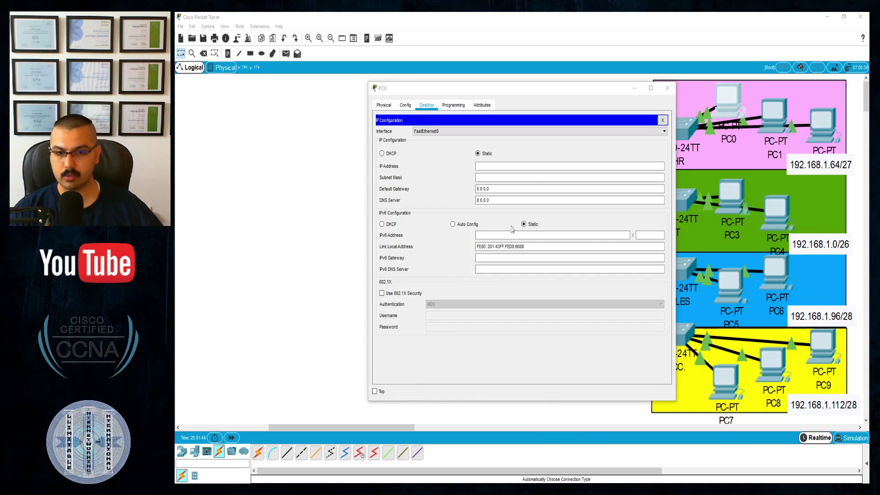
Step: Set PC0's IP address to 192.168.1.66 and its subnet mask to 255.255.255.224
click(508, 166)
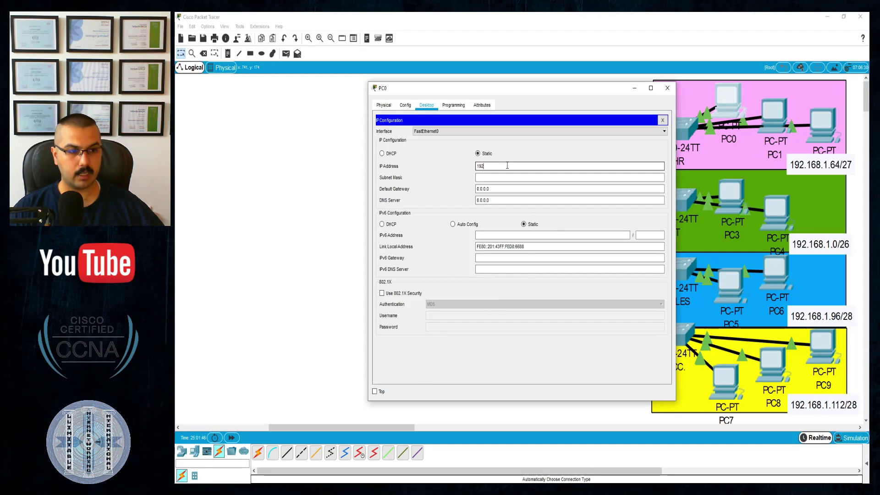
text(192.168.1.66)
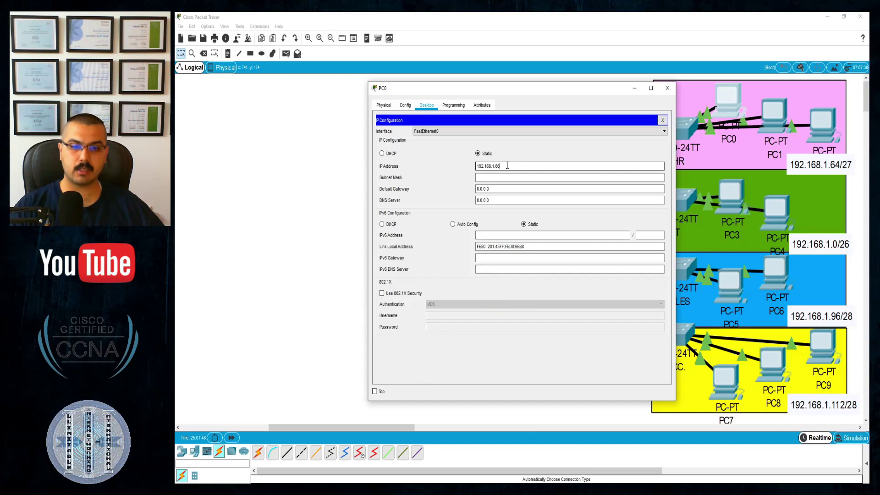
key(Tab)
key(End)
key(BackSpace)
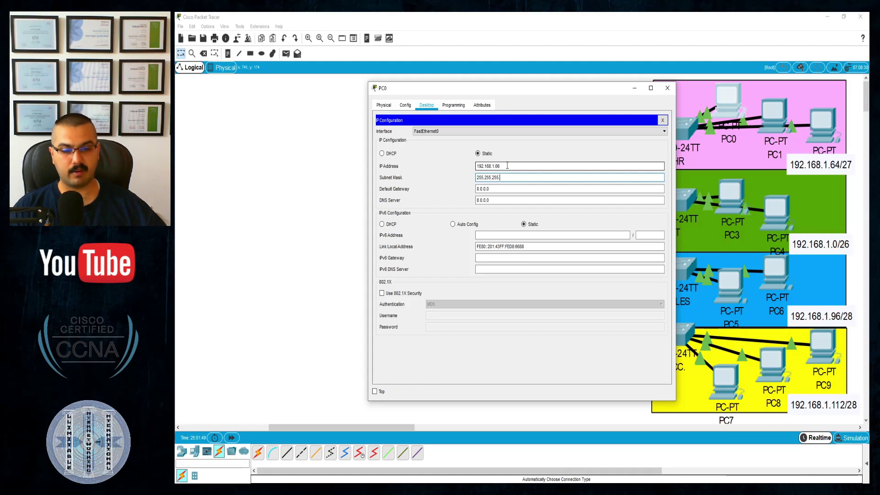
key(Tab)
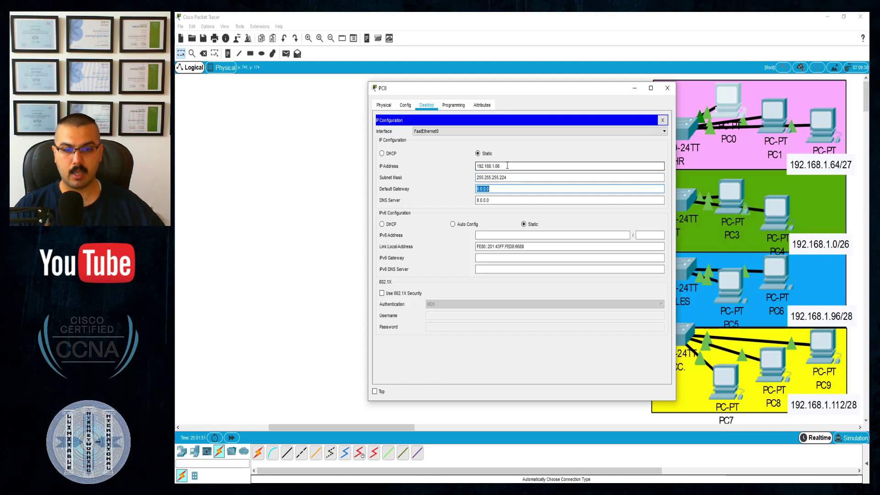
Step: Set PC0's default gateway to 192.168.1.65, review its address settings, and close the device window
text(192.1)
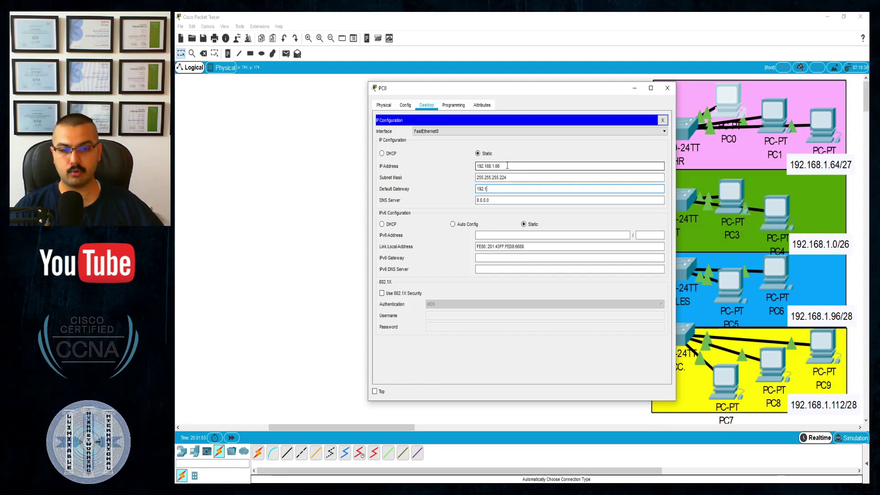
text(68.1.6)
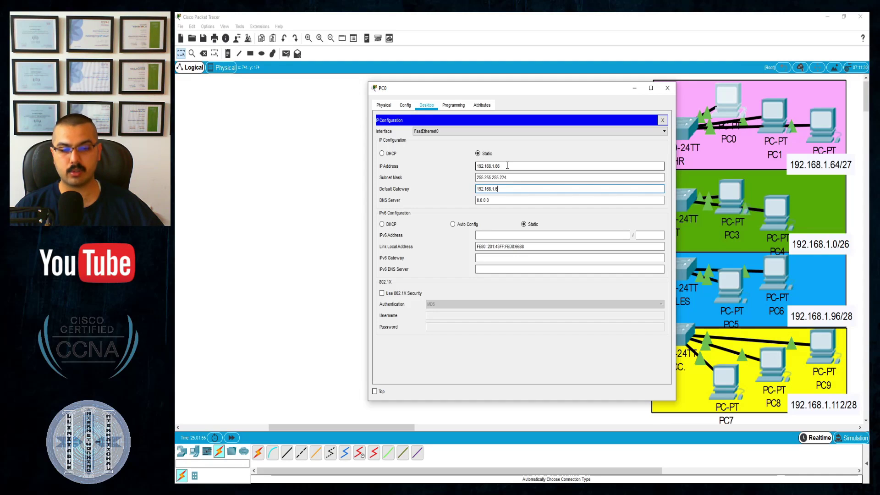
text(5)
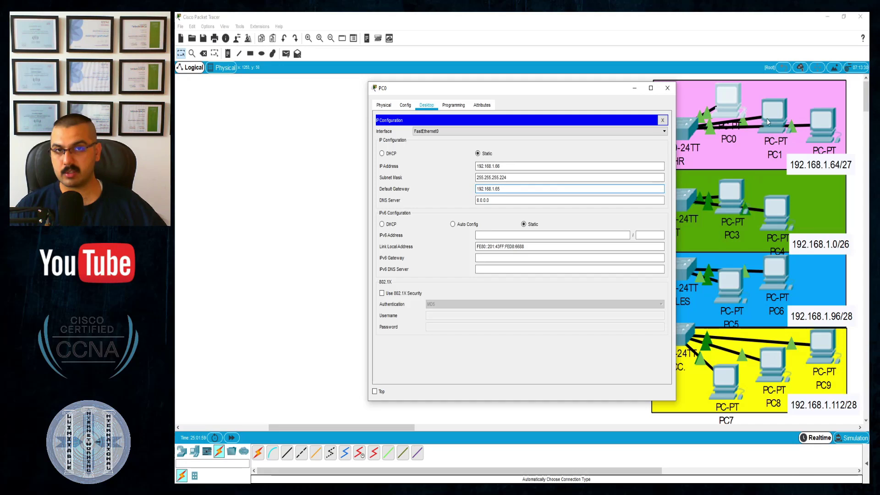
drag(508, 177, 486, 183)
double_click(487, 184)
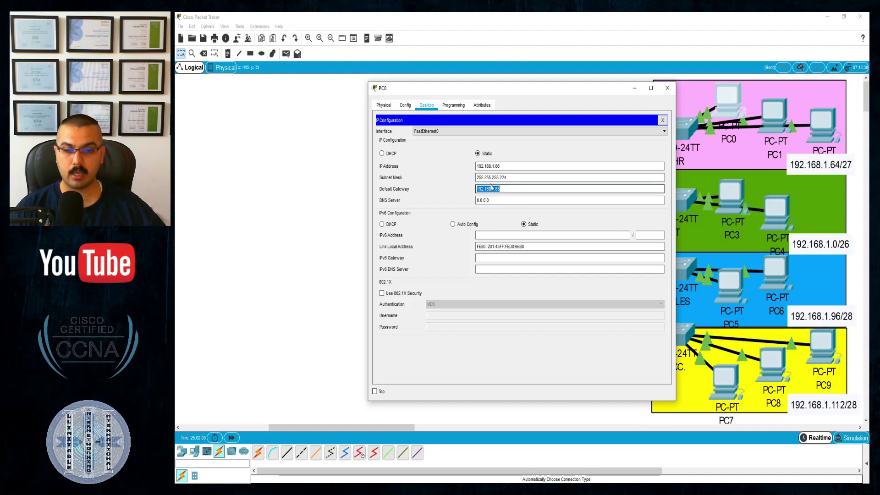
double_click(509, 170)
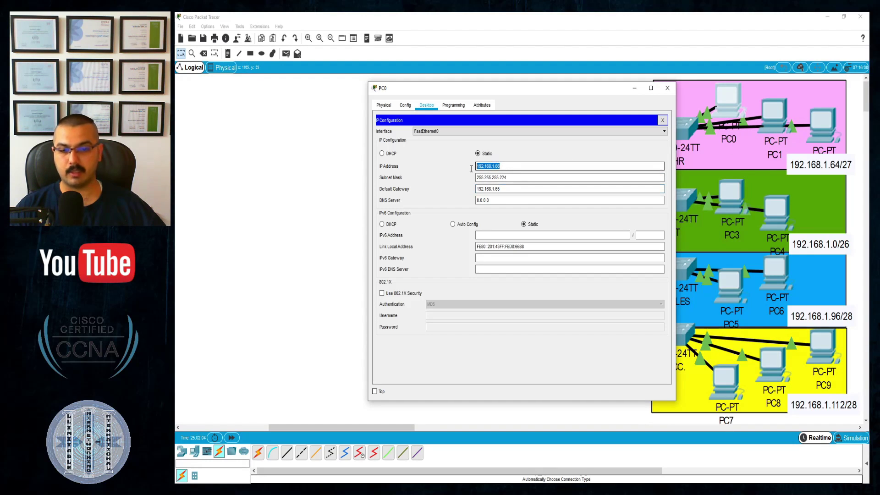
double_click(532, 180)
click(667, 88)
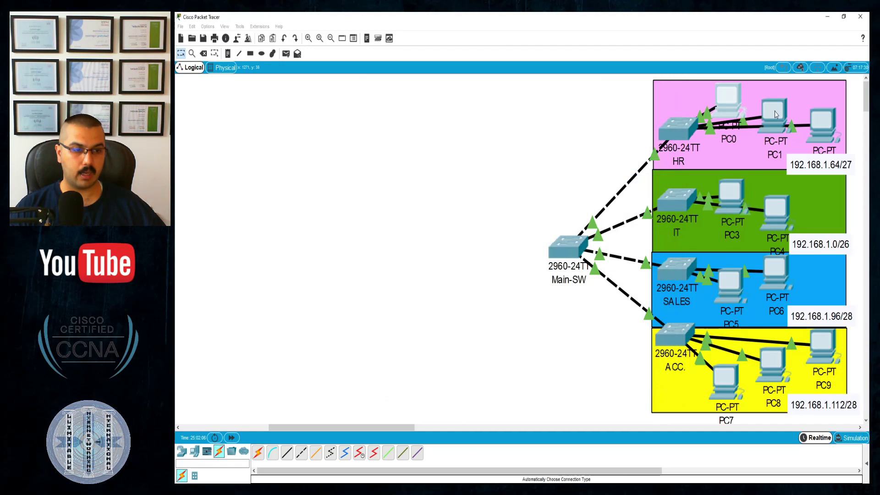
Step: Set PC1's static IP address to 192.168.1.67 and its subnet mask to 255.255.255.224
click(774, 112)
click(427, 105)
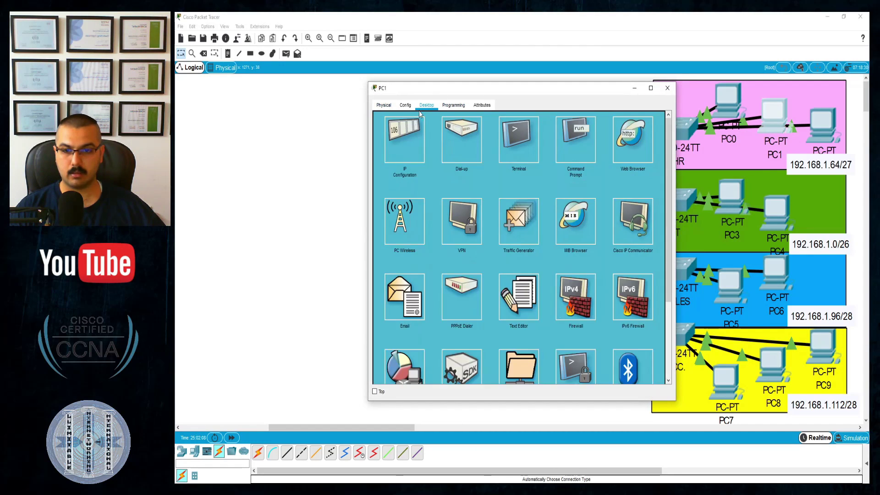
click(405, 133)
click(529, 167)
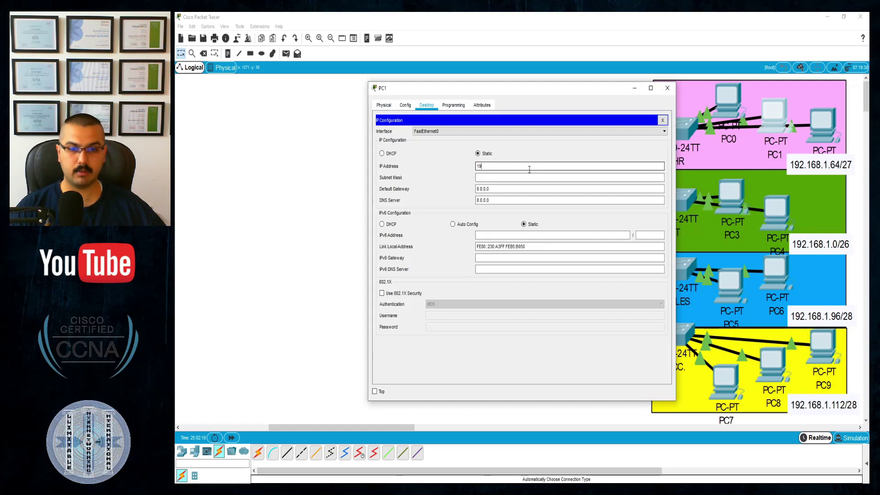
text(1926)
key(BackSpace)
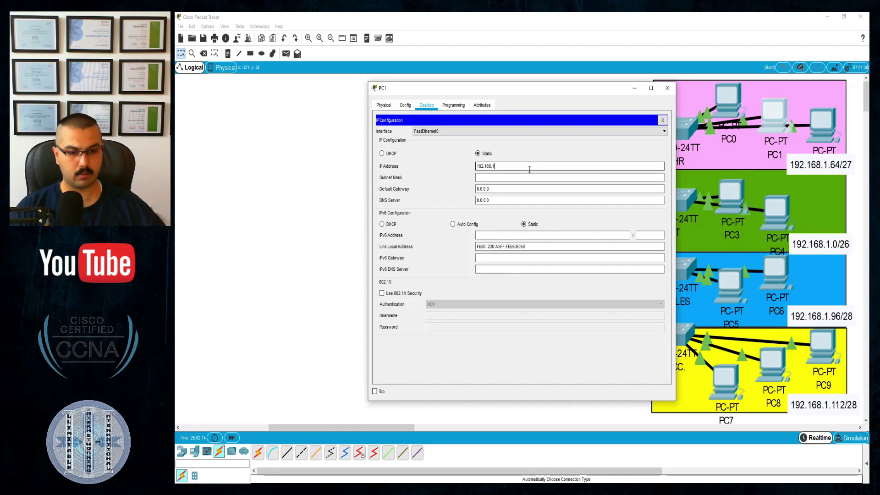
key(Tab)
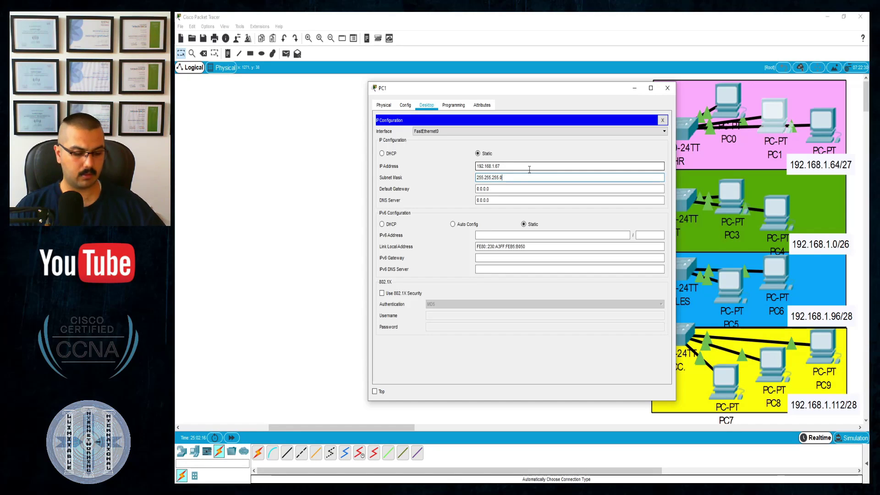
key(Tab)
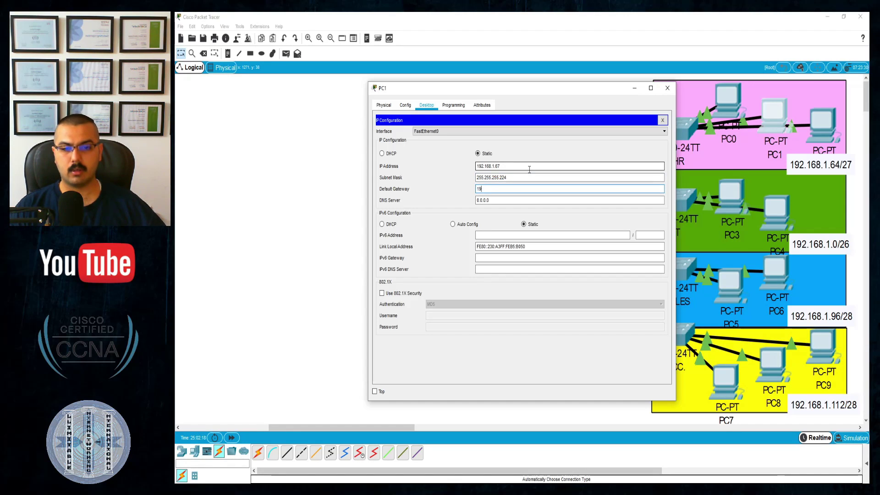
Step: Set PC1's default gateway to 192.168.1.65 and close its IP configuration and device window
text(192.168.1.65)
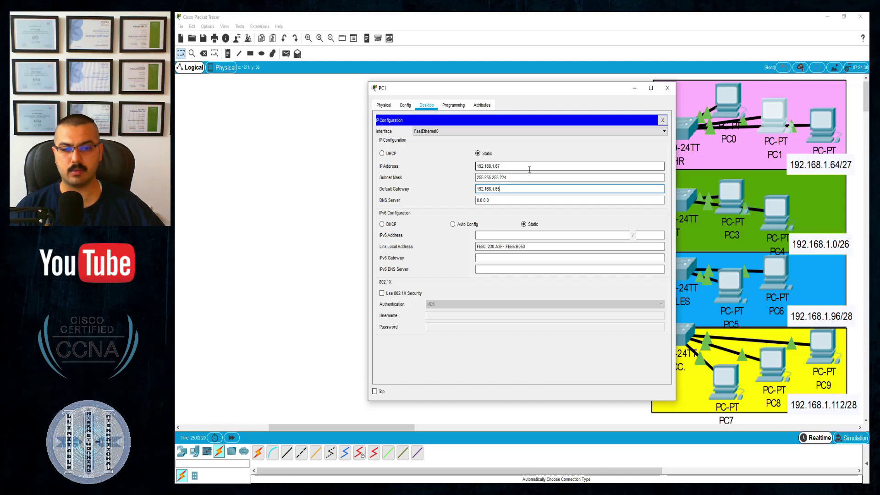
key(ctrl+a)
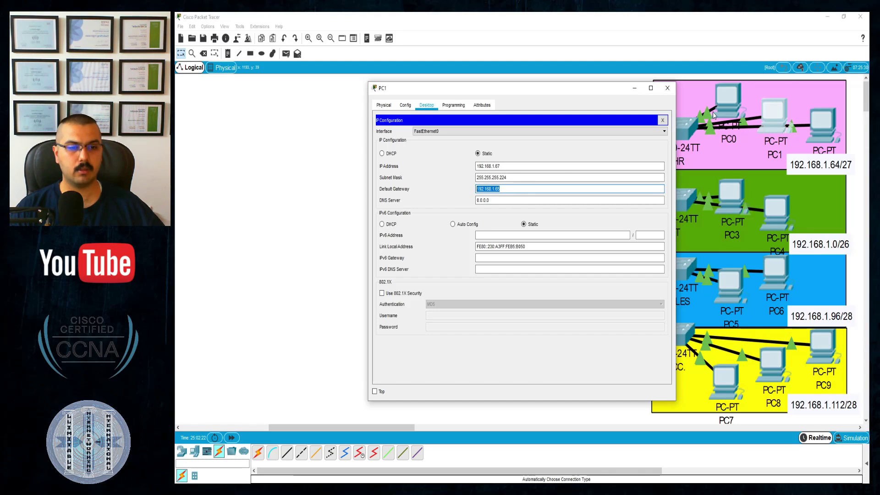
click(663, 120)
click(668, 87)
Step: Open the IP configuration of PC2, the third HR computer, and set its static IP address to 192.168.1.68
click(823, 120)
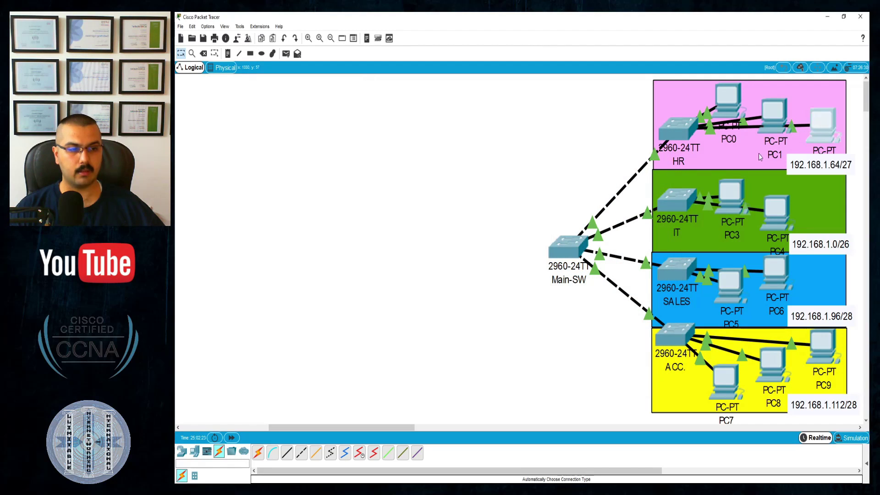
click(454, 105)
click(426, 105)
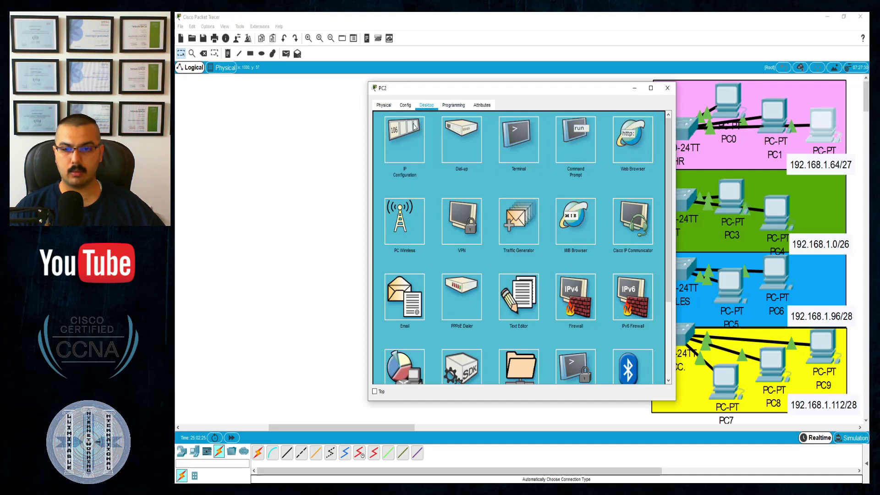
click(406, 138)
click(520, 166)
text(192.168.1.65)
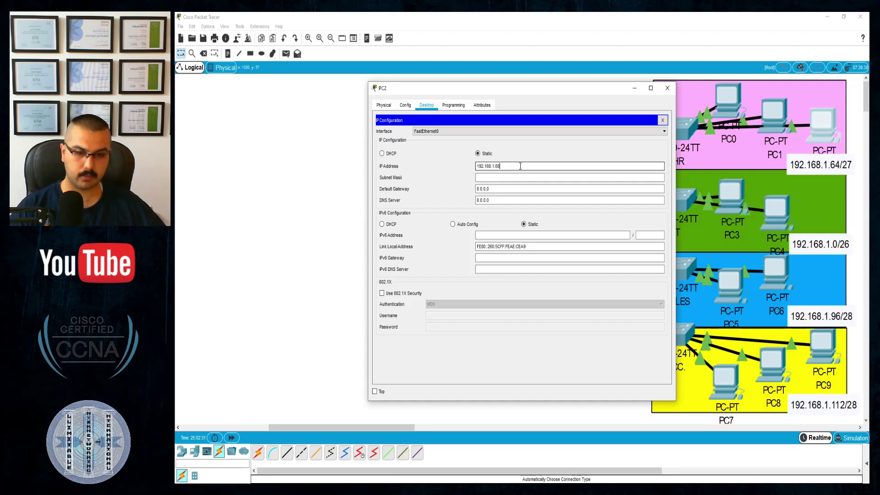
text(8)
Step: Set PC2's subnet mask to 255.255.255.224 and default gateway to 192.168.1.65, and close its device window
key(Tab)
text(255.255.255.22)
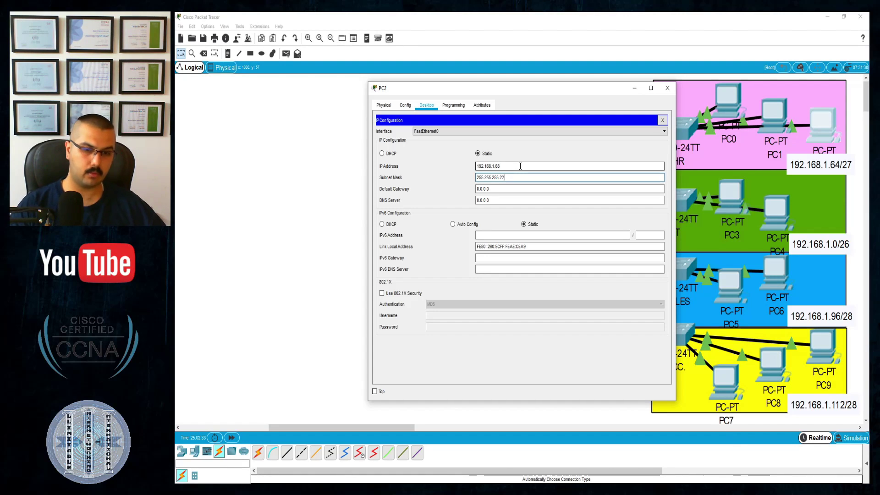
text(4)
key(Tab)
text(192.168.1.65)
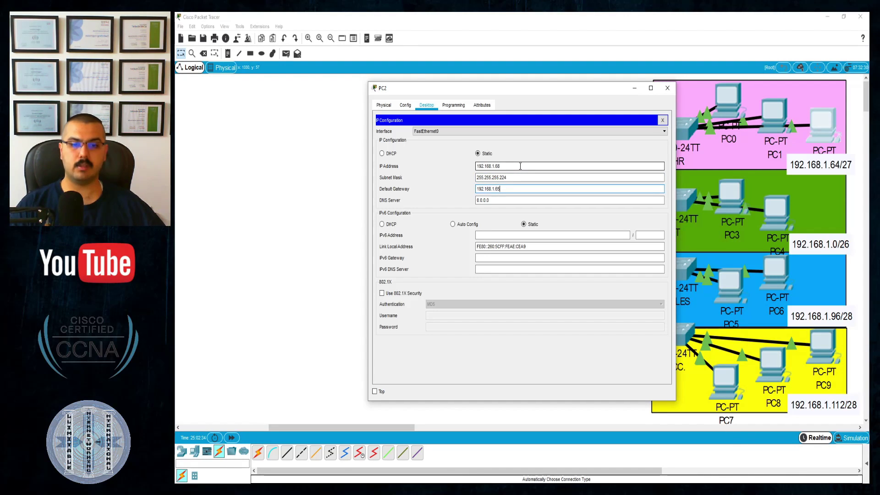
click(663, 120)
click(667, 87)
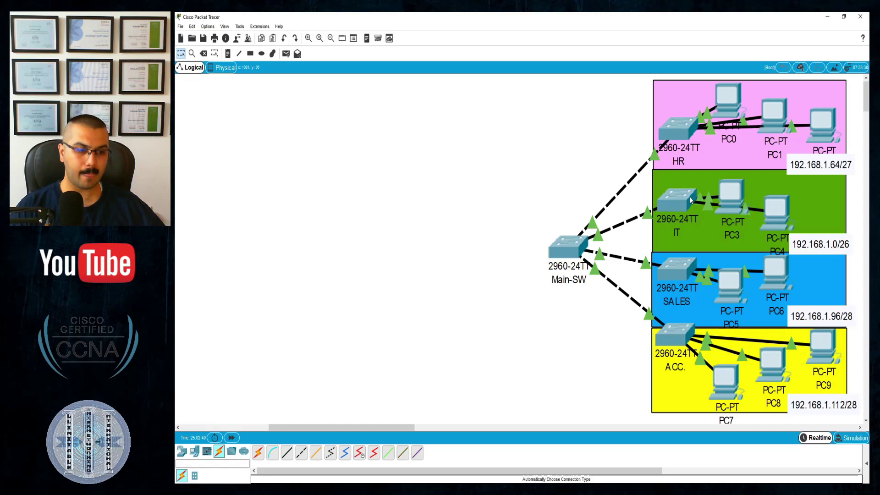
Step: Open PC3 in the IT network, move its window clear of the topology, and set its static IP address to 192.168.1.2
click(731, 204)
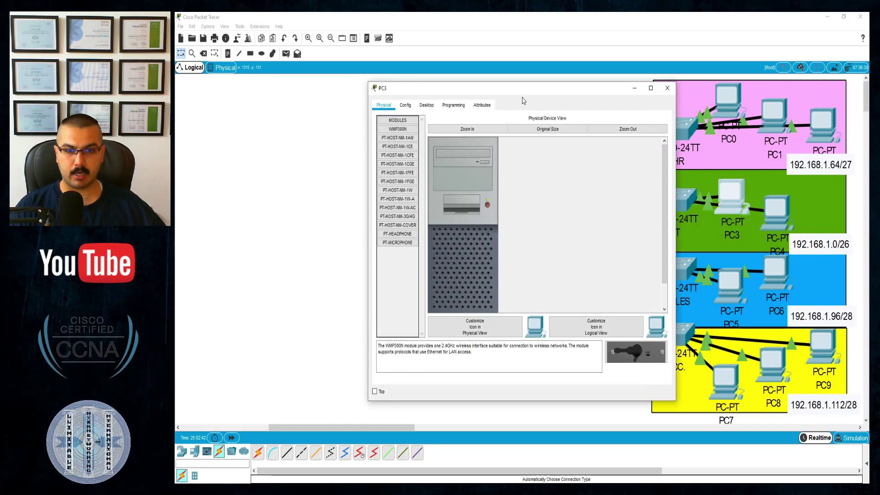
drag(528, 90, 429, 88)
click(333, 99)
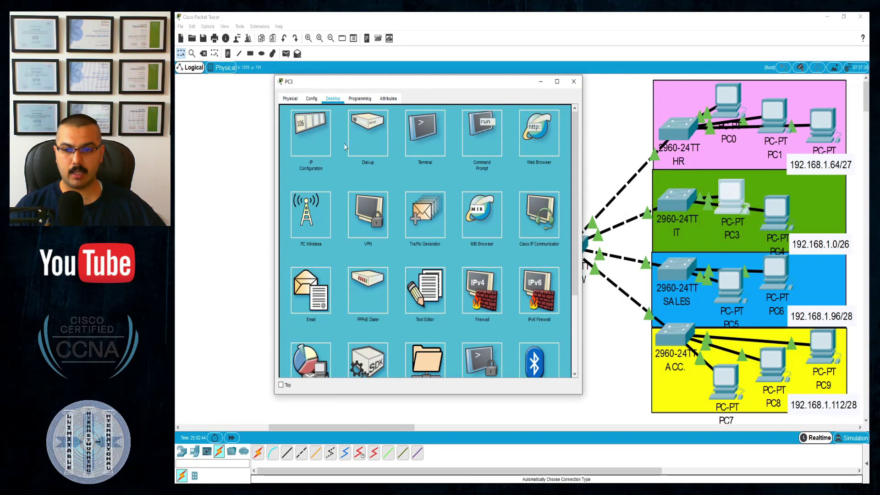
click(304, 126)
click(415, 160)
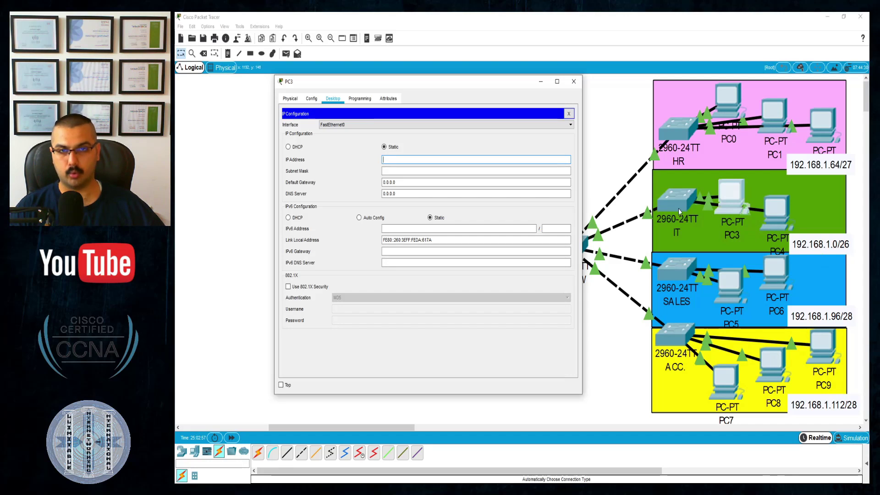
text(192.168.)
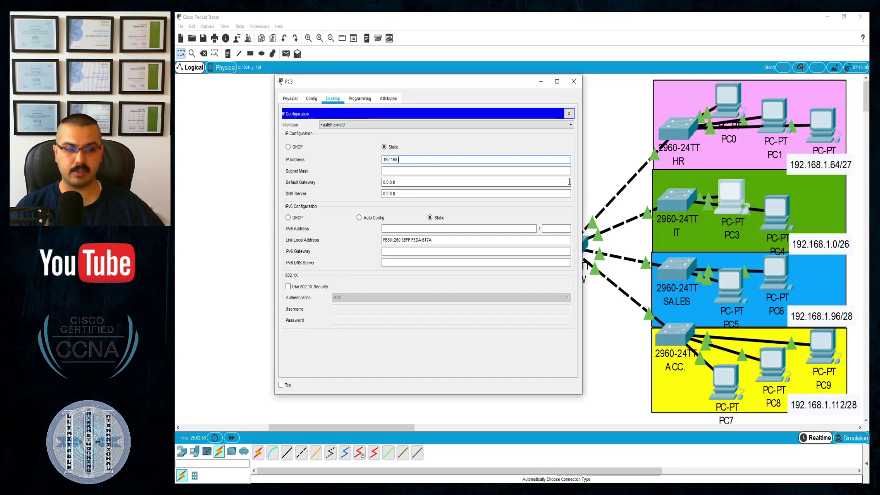
text(1.2)
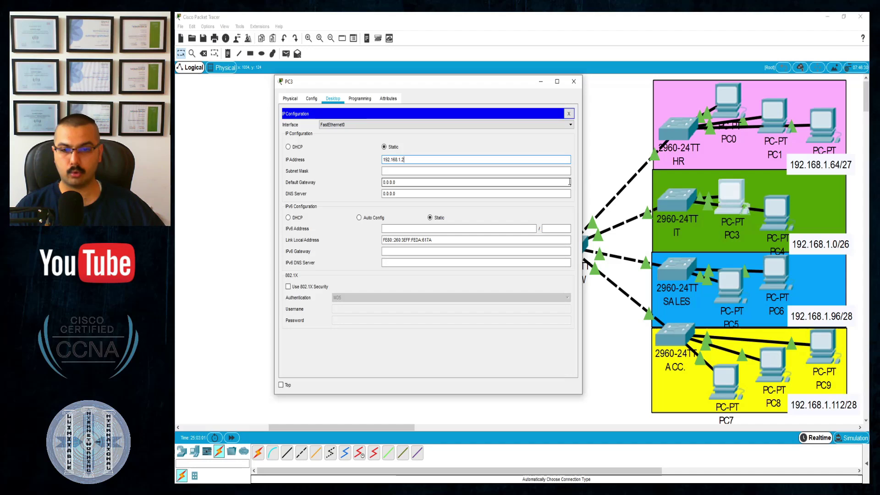
Step: Let PC3's subnet mask fill in with the default 255.255.255.0 and set its default gateway to 192.168.1.1
key(Tab)
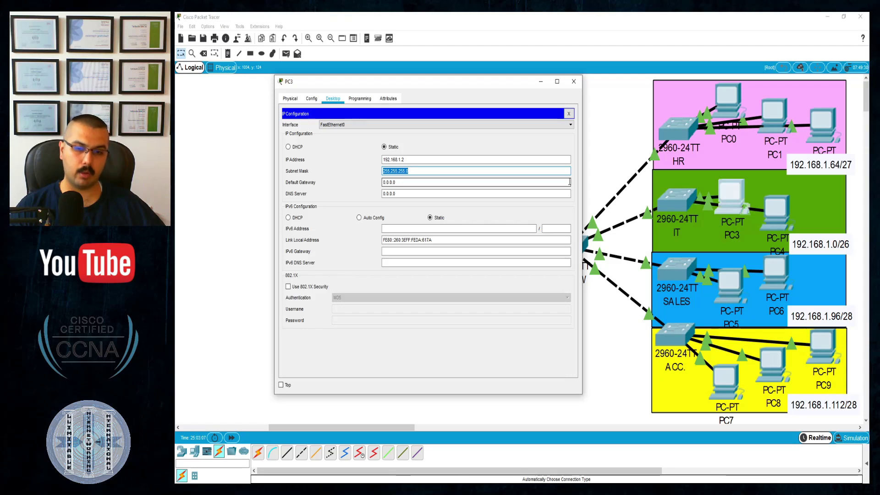
key(Tab)
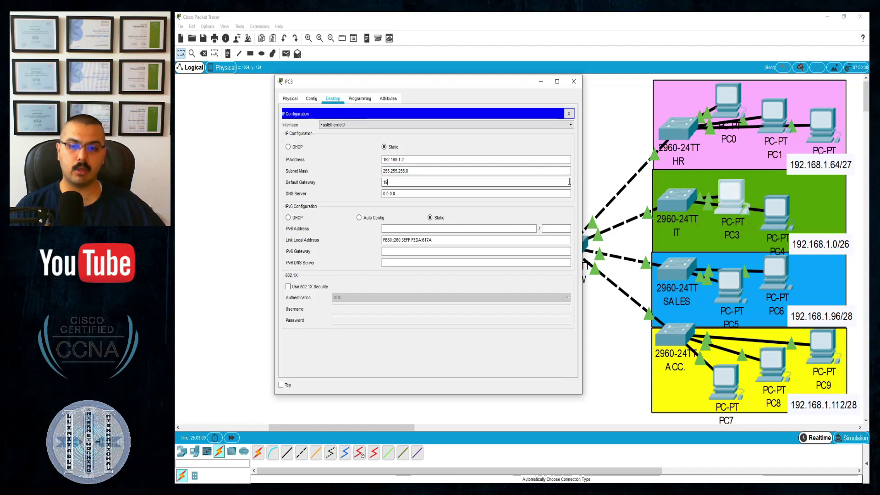
text(192.168.1.1)
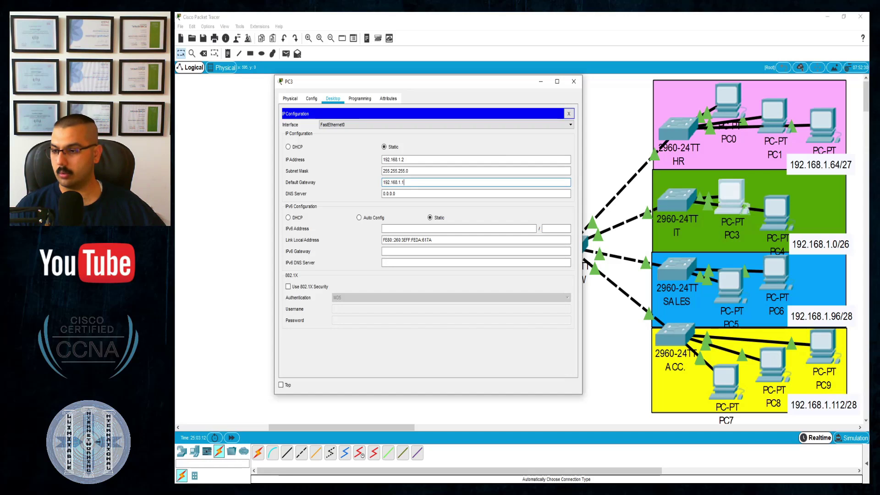
Step: Switch to the screen annotation pen and handwrite the IT prefix /26 over the lower part of PC3's window
key(alt+Tab)
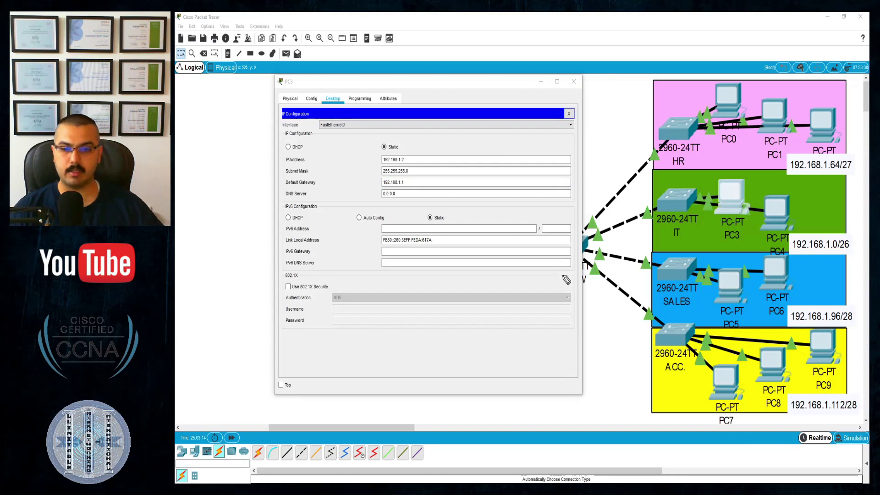
drag(466, 279, 456, 308)
drag(484, 284, 489, 308)
drag(505, 288, 498, 304)
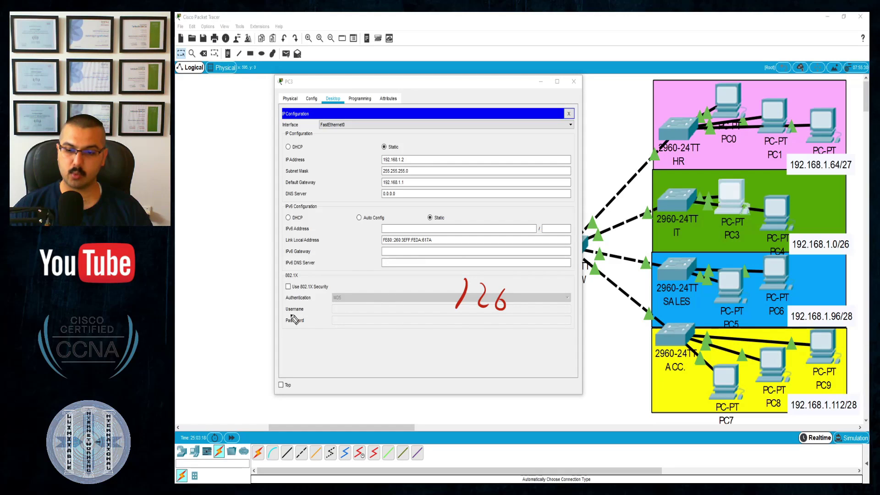
Step: Handwrite the /26 mask in binary as 11111111.11111111.11111111.11000000 in a slanting line below the prefix
mouse_move(277, 301)
mouse_down()
mouse_move(274, 313)
mouse_move(298, 320)
mouse_up()
mouse_move(309, 318)
mouse_down()
mouse_move(308, 326)
mouse_move(331, 336)
mouse_up()
mouse_move(343, 333)
mouse_down()
mouse_move(342, 341)
mouse_move(393, 362)
mouse_up()
click(362, 348)
drag(405, 360, 416, 371)
drag(428, 370, 434, 381)
mouse_move(452, 377)
mouse_down()
mouse_move(449, 385)
mouse_move(467, 397)
mouse_up()
click(454, 393)
mouse_move(483, 396)
mouse_down()
mouse_move(480, 403)
mouse_move(494, 407)
mouse_up()
mouse_move(509, 410)
mouse_down()
mouse_move(506, 418)
mouse_move(533, 432)
mouse_up()
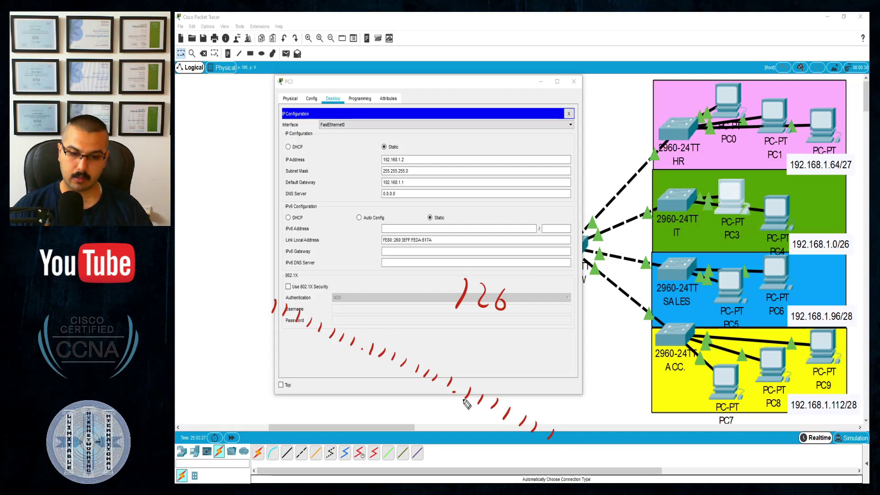
mouse_move(569, 439)
mouse_down()
mouse_move(566, 449)
mouse_move(636, 464)
mouse_up()
click(574, 453)
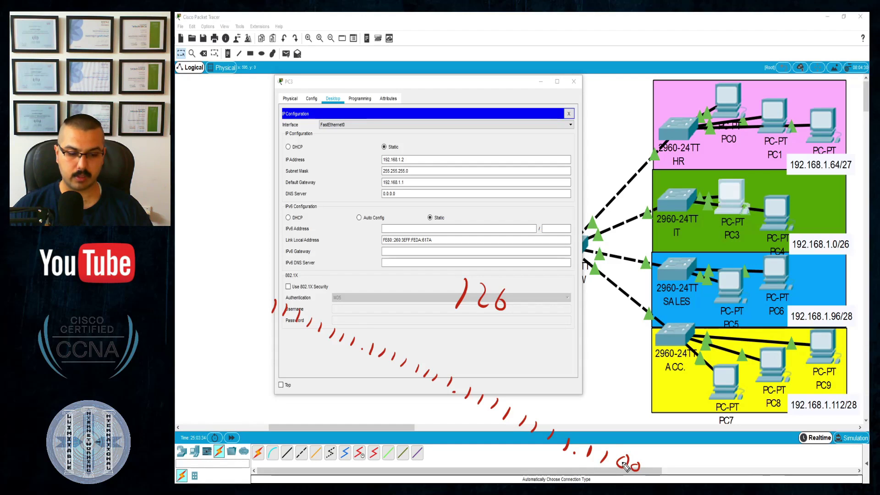
drag(668, 477, 699, 472)
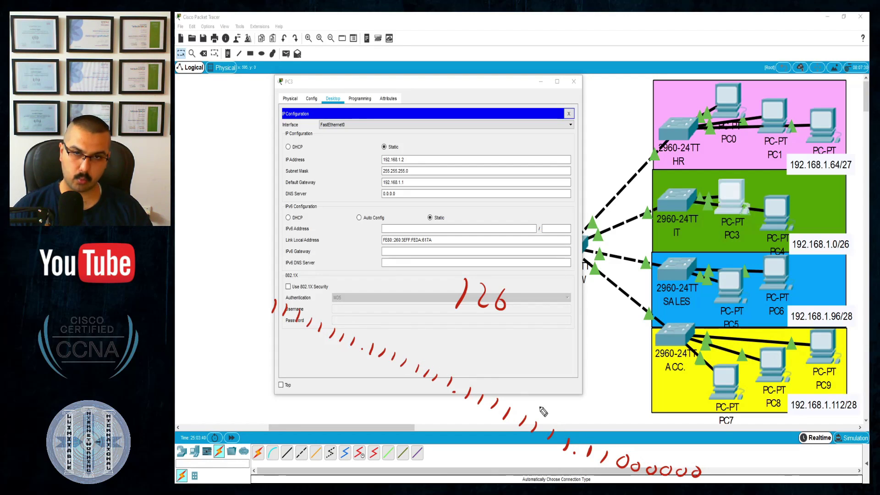
Step: Underline the first three octets of the binary mask and write 255.255.255. beneath them
drag(267, 321, 307, 339)
drag(366, 365, 383, 376)
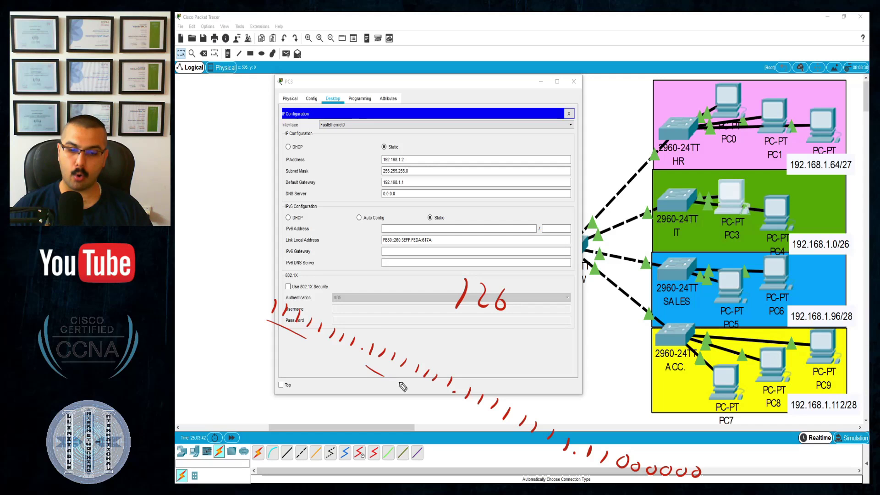
drag(461, 407, 525, 442)
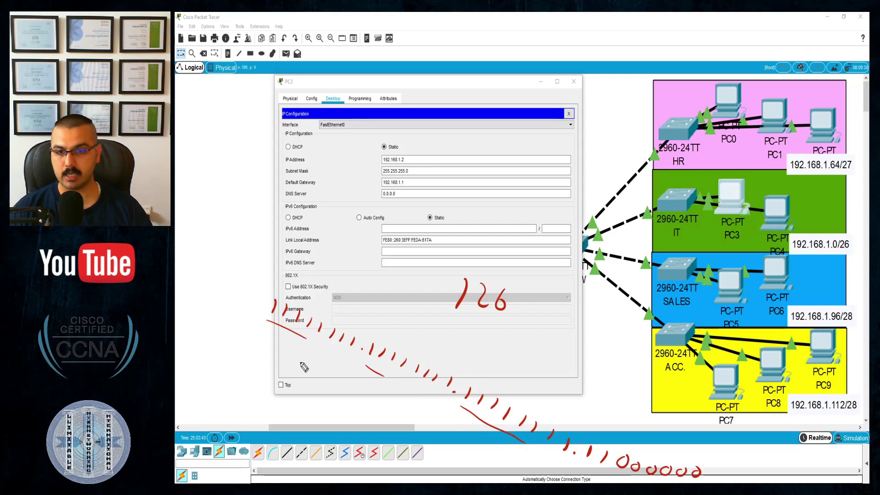
drag(275, 352, 289, 374)
mouse_move(312, 362)
mouse_down()
mouse_move(303, 376)
mouse_move(466, 436)
mouse_up()
click(345, 388)
click(414, 416)
click(479, 441)
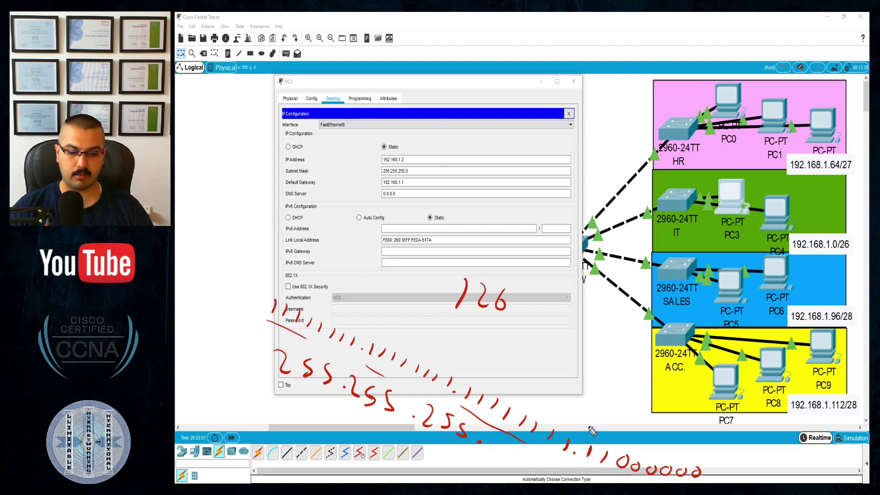
Step: Note the bit weights 128 and 64 above the last octet's ones, and complete the handwritten mask with an underlined 192
drag(592, 406, 587, 429)
click(597, 414)
drag(590, 426, 624, 438)
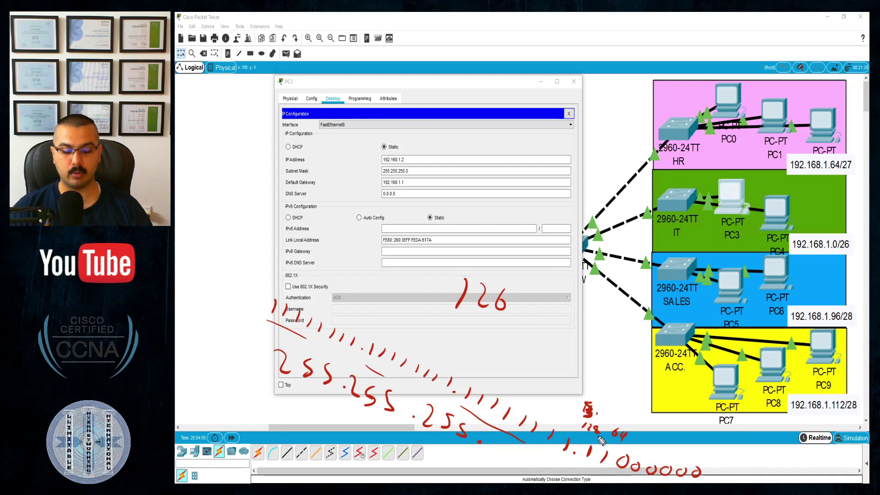
drag(615, 438, 625, 433)
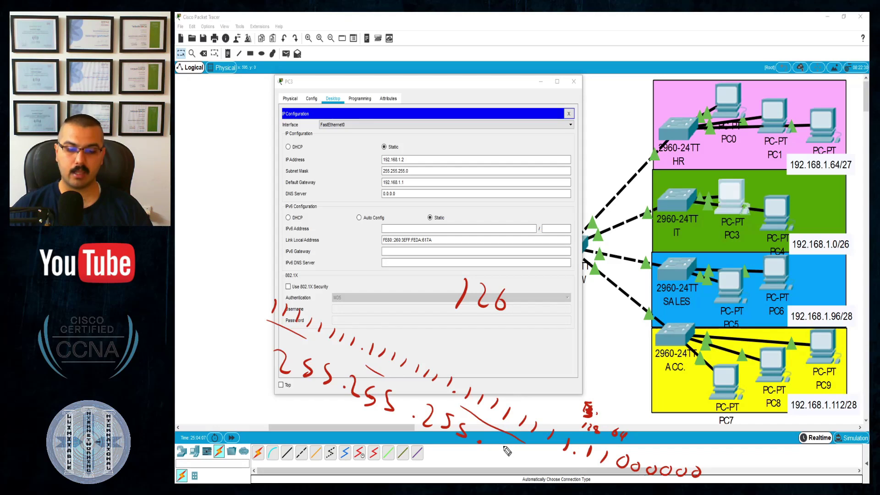
mouse_move(500, 443)
mouse_down()
mouse_move(496, 458)
mouse_move(540, 471)
mouse_move(527, 482)
mouse_up()
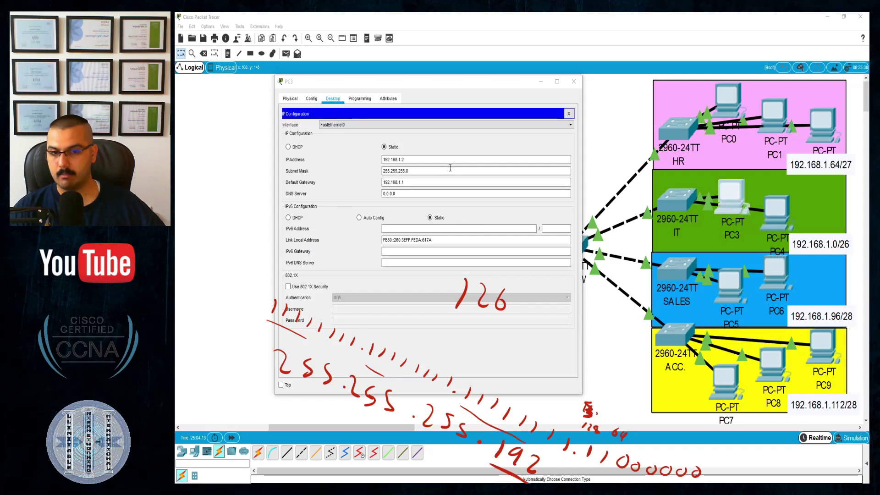
Step: Set PC3's subnet mask to 255.255.255.192 and highlight the entry to review it
click(416, 171)
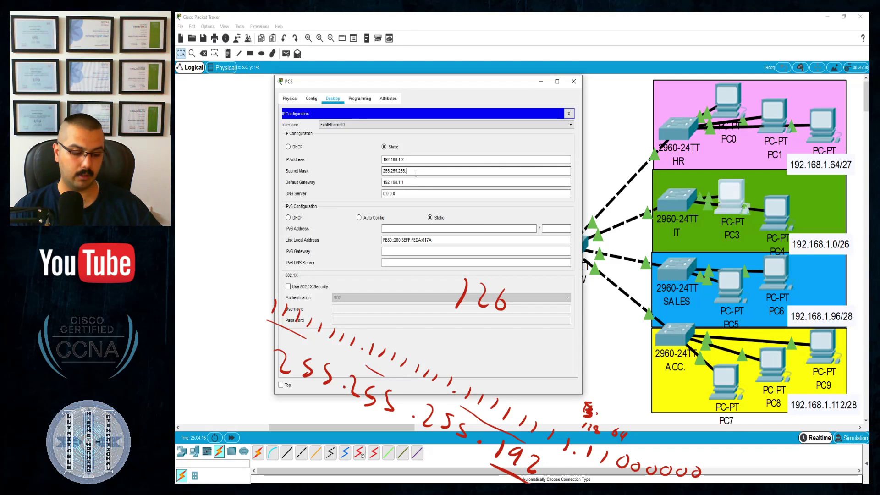
text(192)
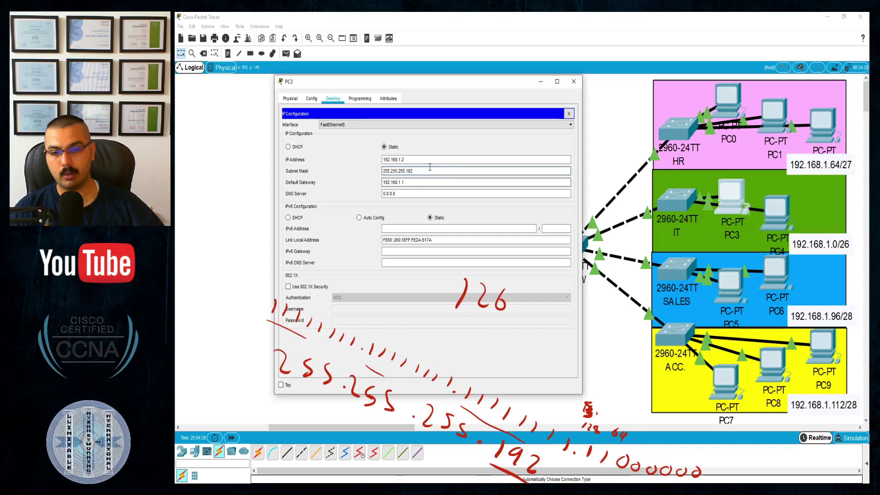
drag(429, 167, 380, 172)
click(455, 168)
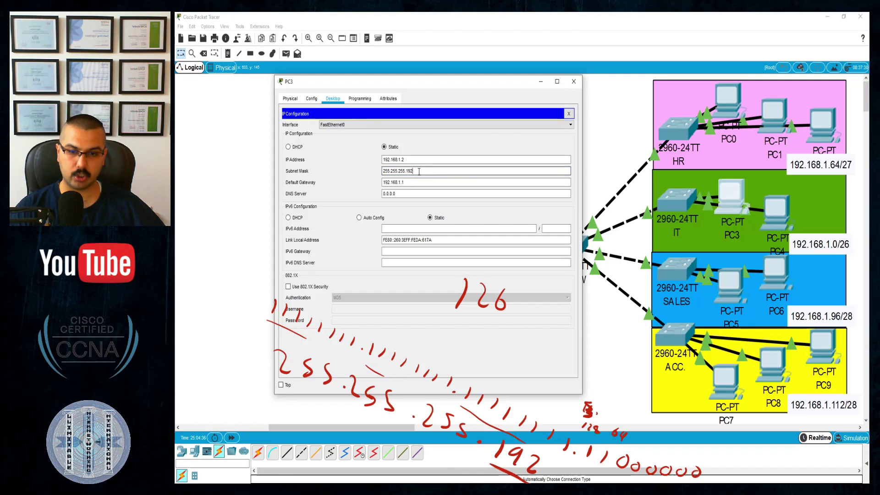
Step: Review PC3's IP address, subnet mask and default gateway entries, and close its configuration window
drag(420, 171, 367, 180)
key(Tab)
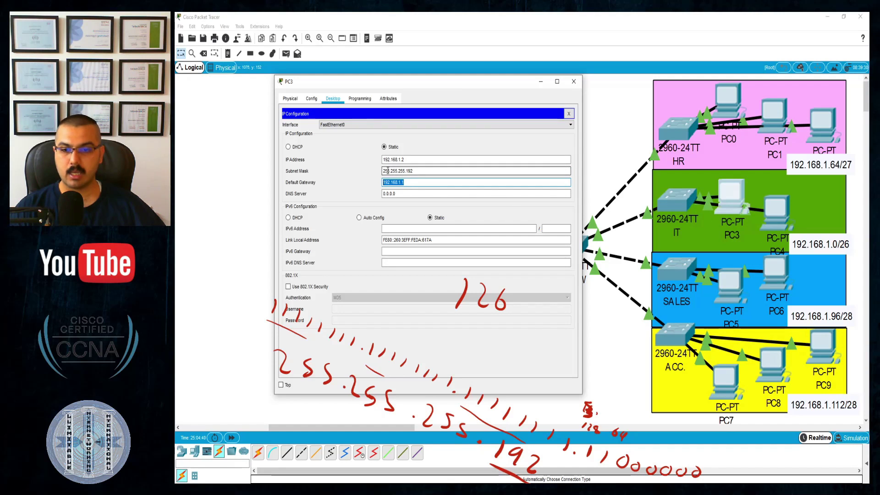
drag(384, 171, 431, 173)
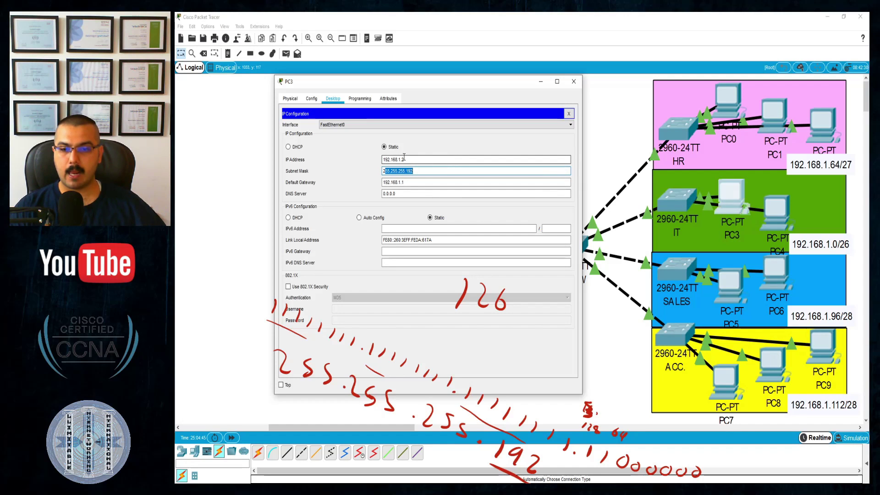
click(423, 159)
click(574, 82)
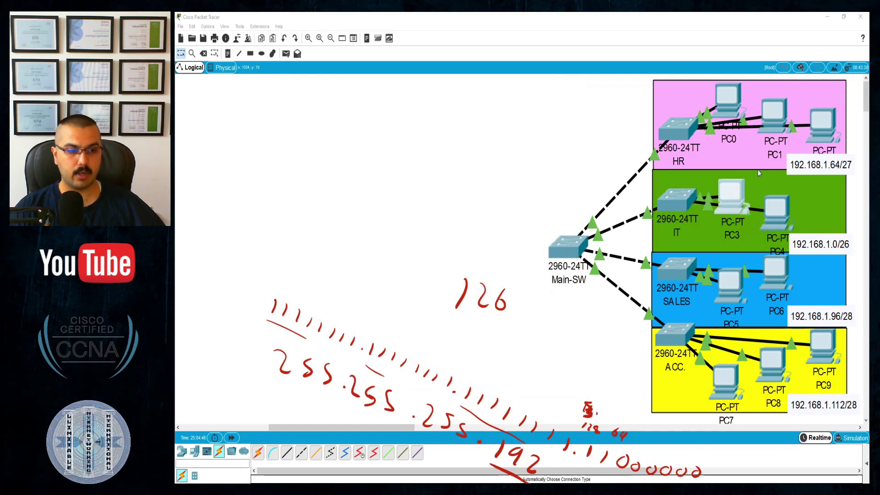
Step: Open PC4's IP configuration and set its static IP address to 192.168.1.3
click(775, 214)
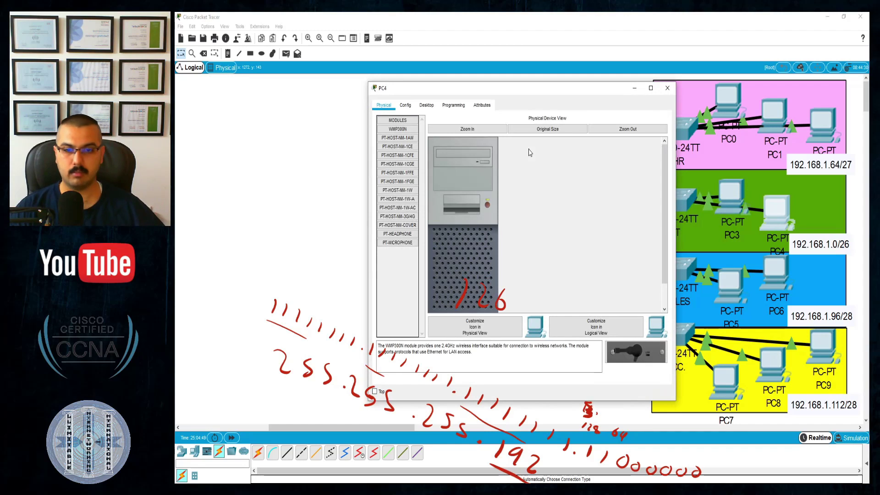
click(453, 105)
click(426, 105)
click(406, 137)
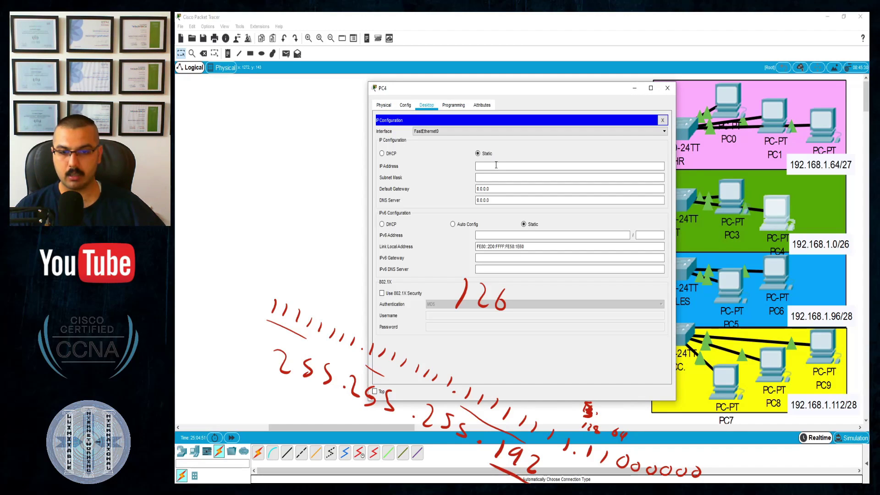
click(504, 165)
key(BackSpace)
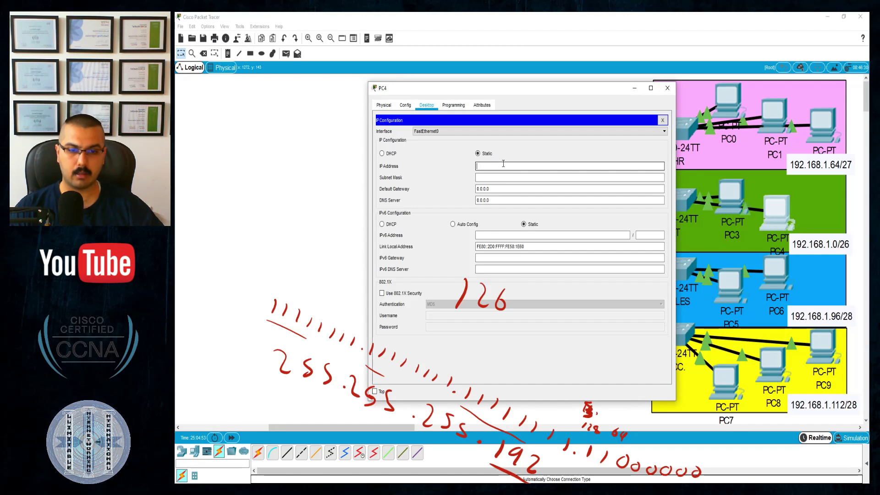
key(BackSpace)
text(3)
key(Tab)
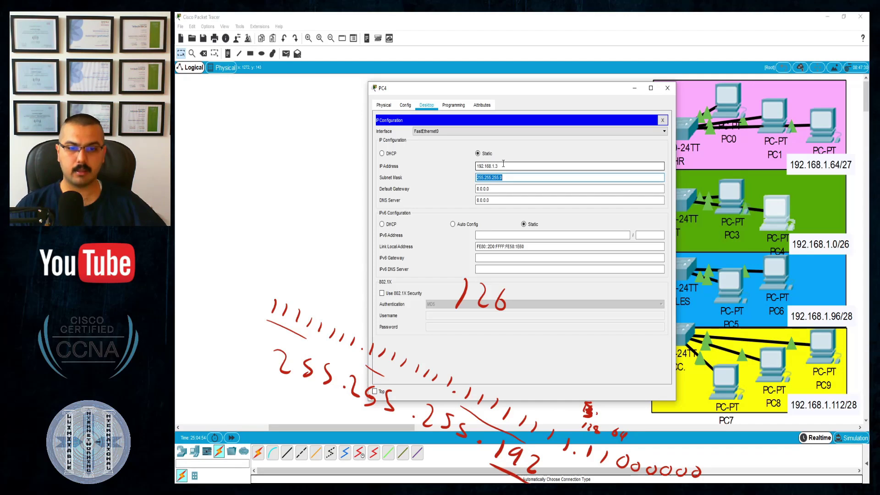
Step: Set PC4's subnet mask to 255.255.255.192 and default gateway to 192.168.1.1, closing its window
key(Right)
key(BackSpace)
text(1)
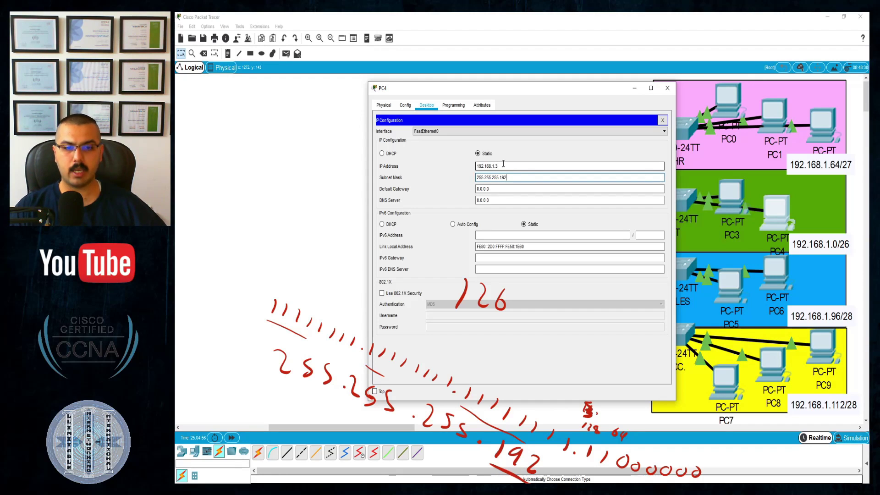
key(Tab)
text(192.168.1.1)
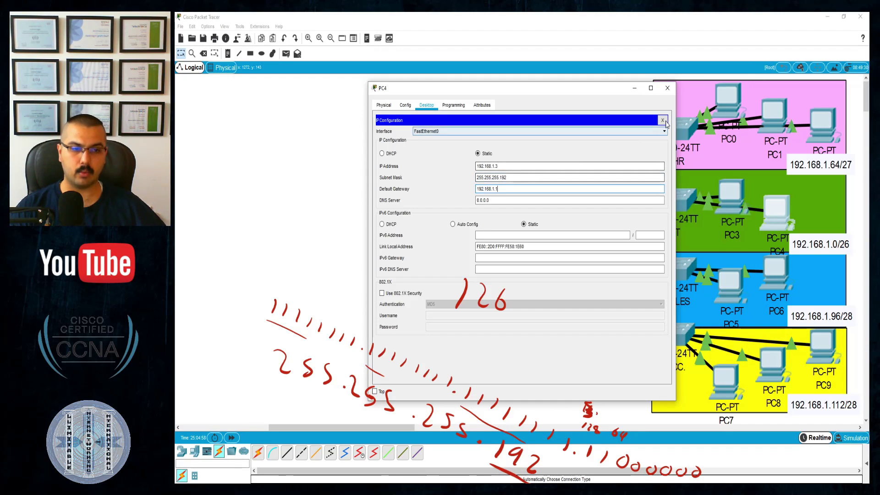
click(665, 121)
click(667, 88)
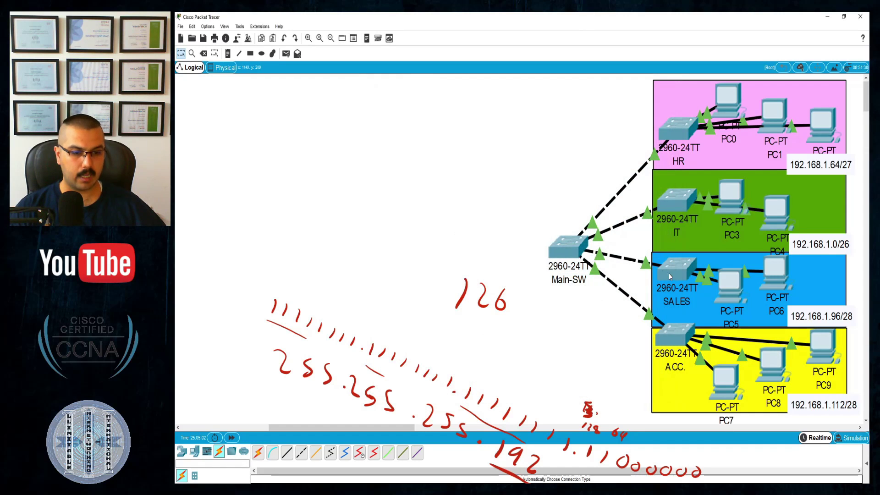
Step: Open PC5's IP configuration in the SALES network and set its static IP address to 192.168.1.98
click(730, 284)
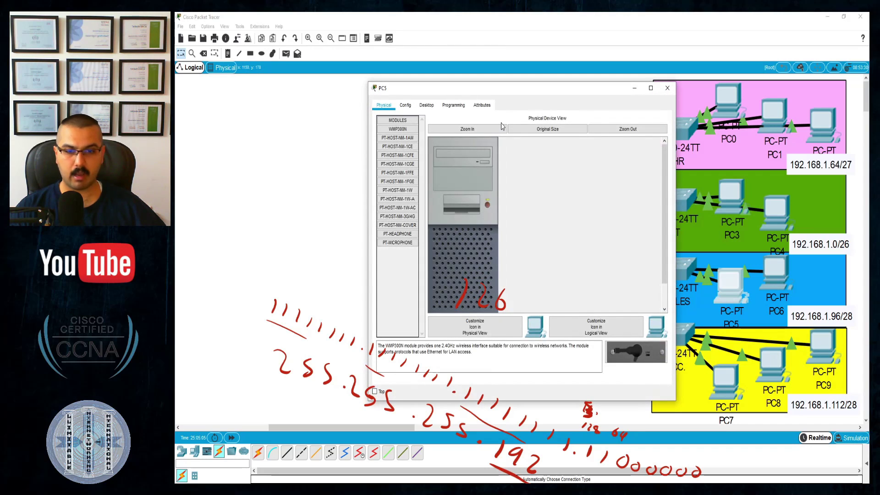
drag(505, 90, 489, 37)
click(408, 52)
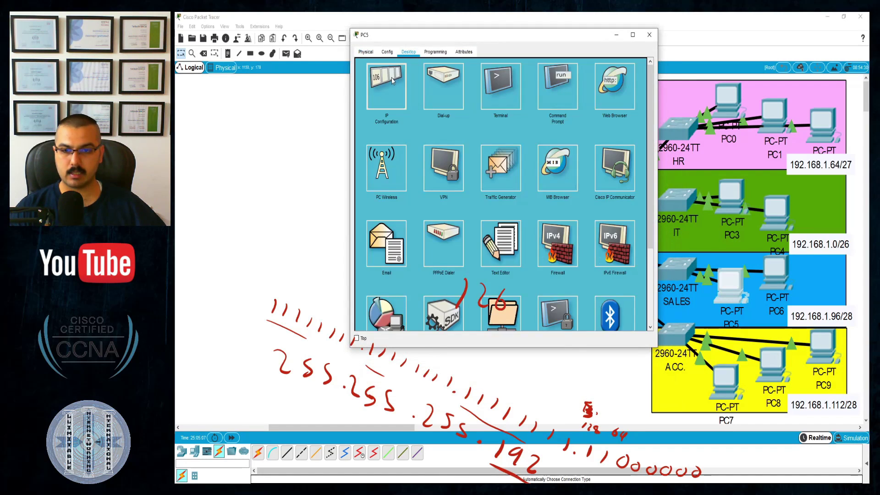
click(392, 81)
click(482, 112)
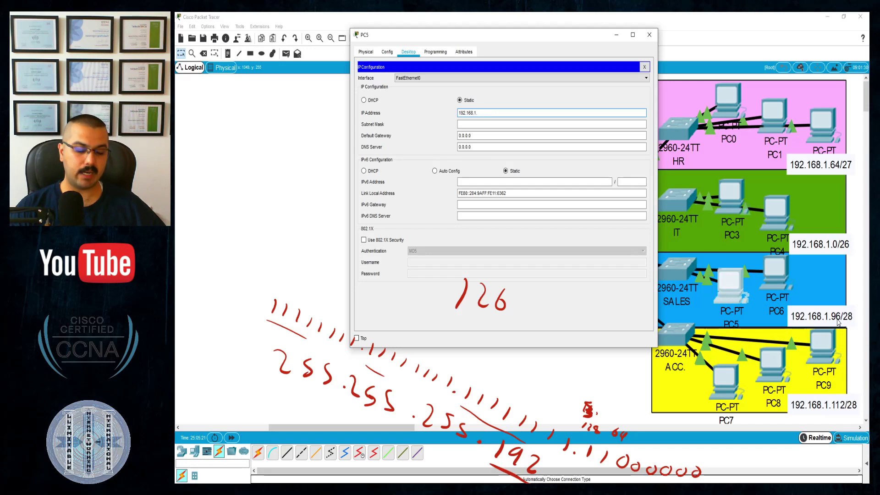
text(98)
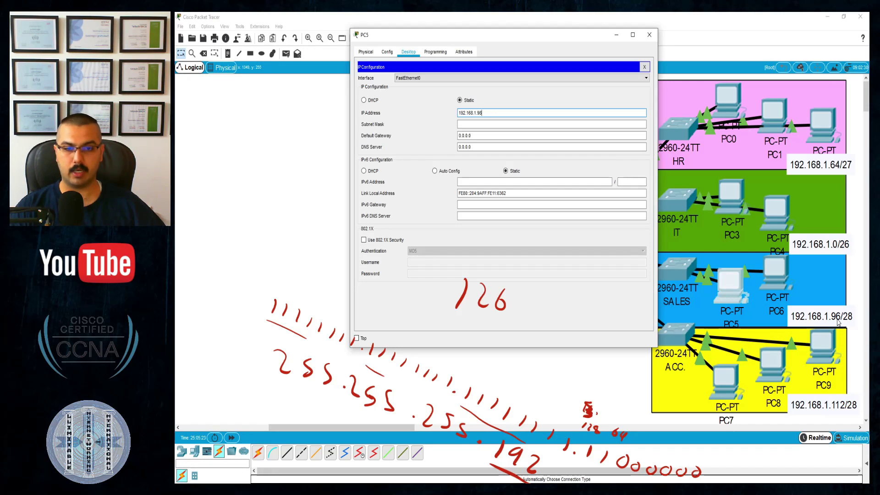
Step: Accept the automatically filled subnet mask on PC5 and set its default gateway to 192.168.1.97
key(Tab)
key(Tab)
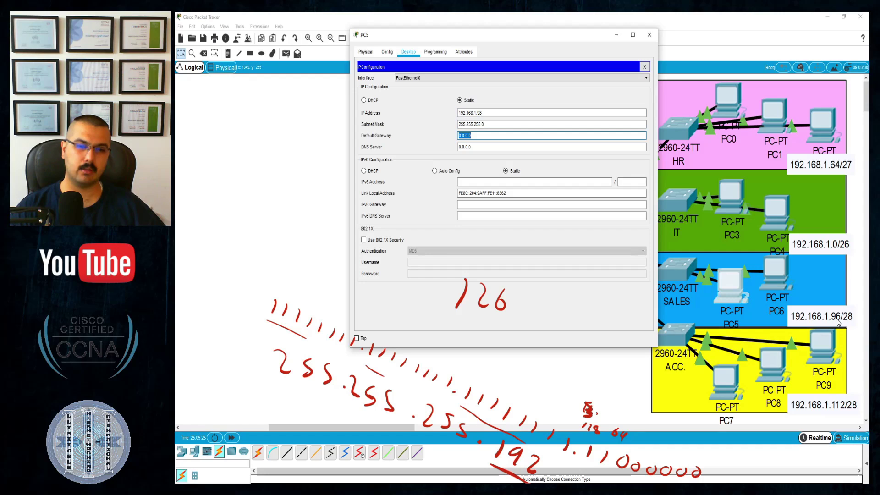
key(BackSpace)
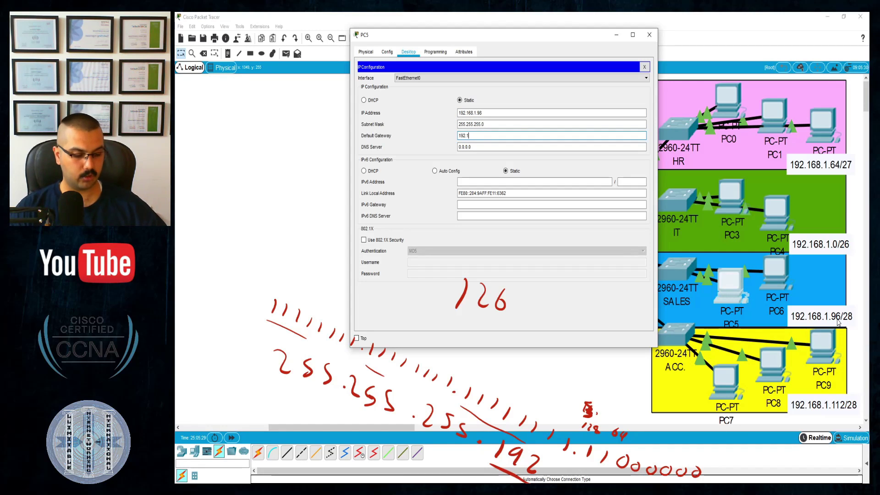
text(.168.1.97)
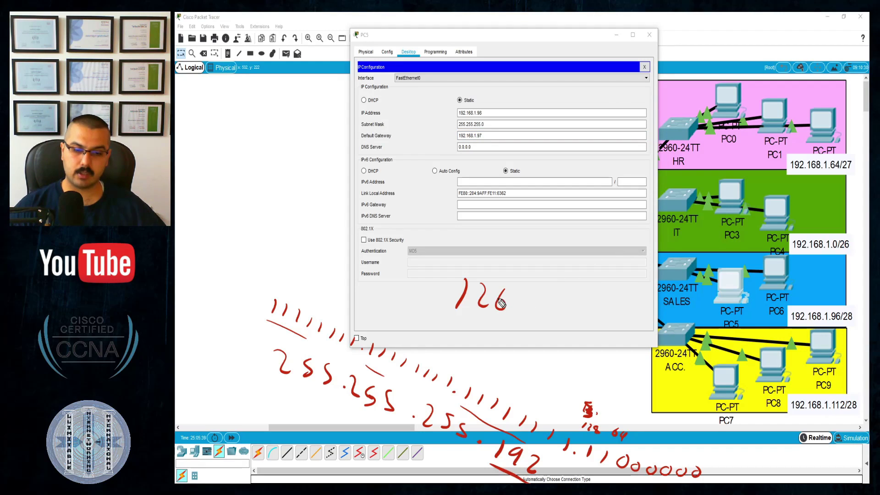
Step: Change the handwritten prefix to /28 and turn the first two zeros of the binary mask's last octet into ones
drag(501, 297, 502, 289)
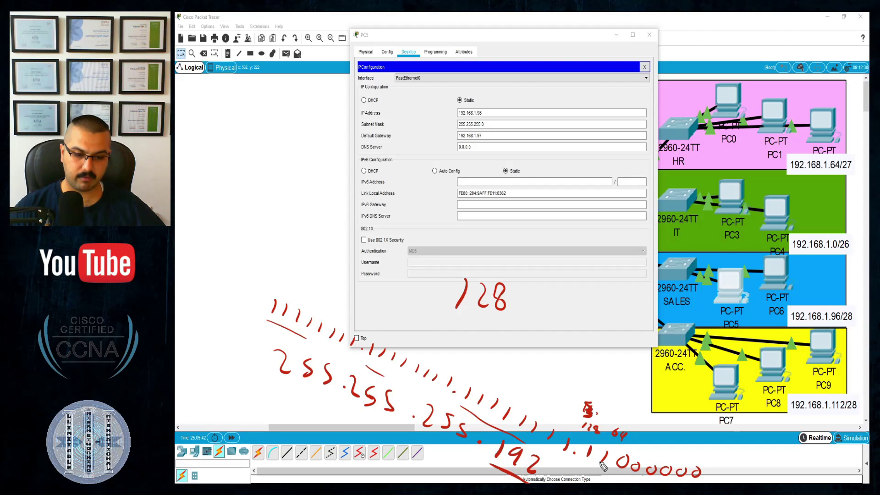
mouse_move(625, 457)
mouse_down()
mouse_move(619, 470)
mouse_move(638, 466)
mouse_move(633, 475)
mouse_up()
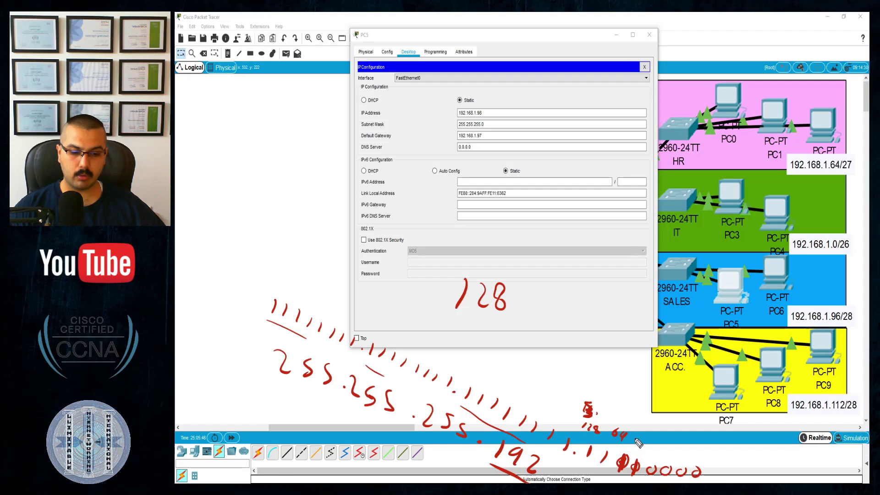
Step: Note the bit weights 32 and 16 above the new ones, and replace the handwritten 192 with an underlined 240
drag(635, 436, 653, 453)
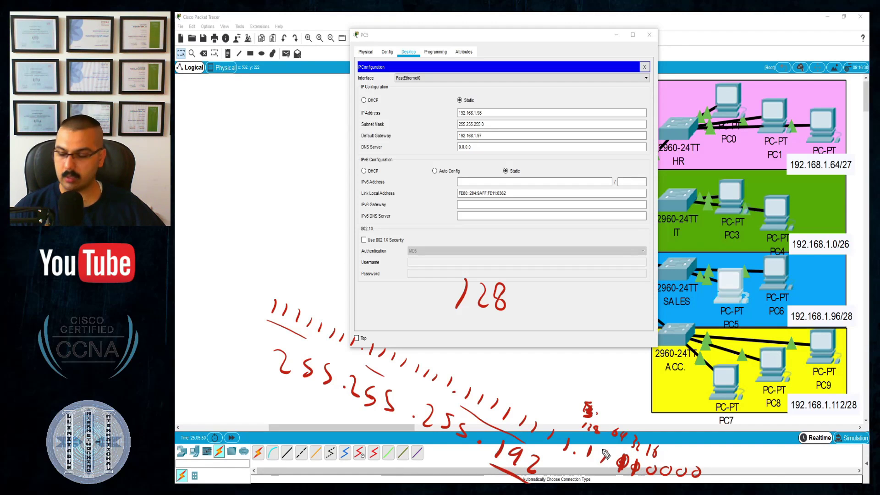
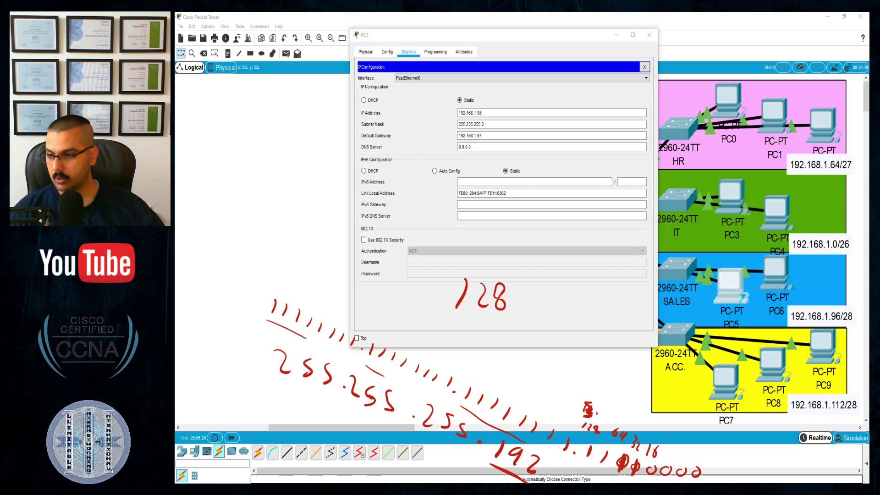
mouse_move(496, 452)
mouse_down()
mouse_move(534, 468)
mouse_move(498, 479)
mouse_up()
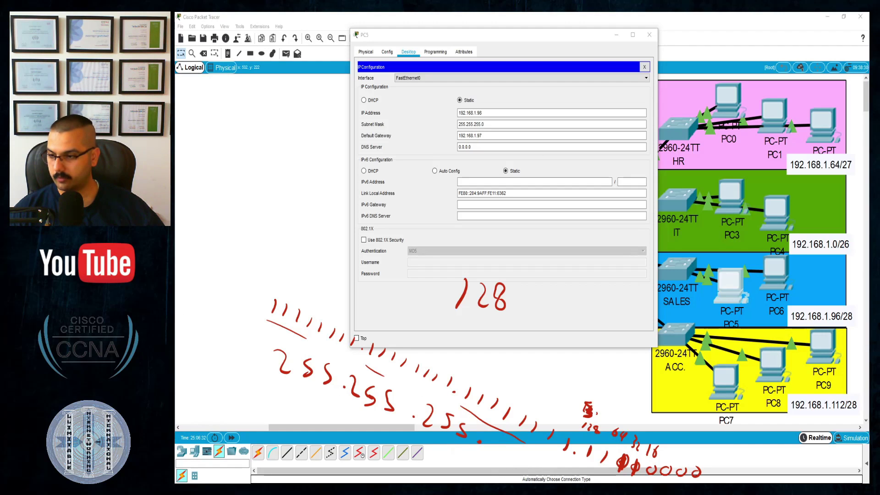
mouse_move(492, 443)
mouse_down()
mouse_move(532, 458)
mouse_move(487, 472)
mouse_move(457, 462)
mouse_up()
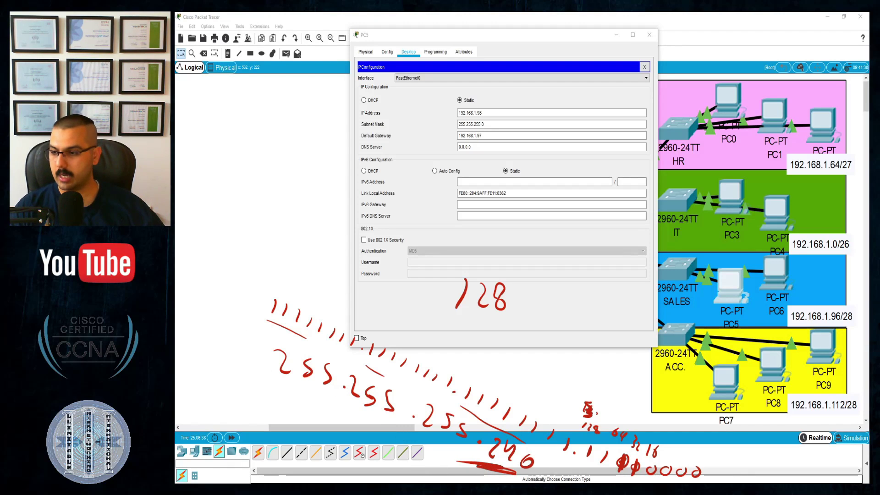
Step: Set PC5's subnet mask to 255.255.255.240, check the entries and close its configuration window
click(488, 125)
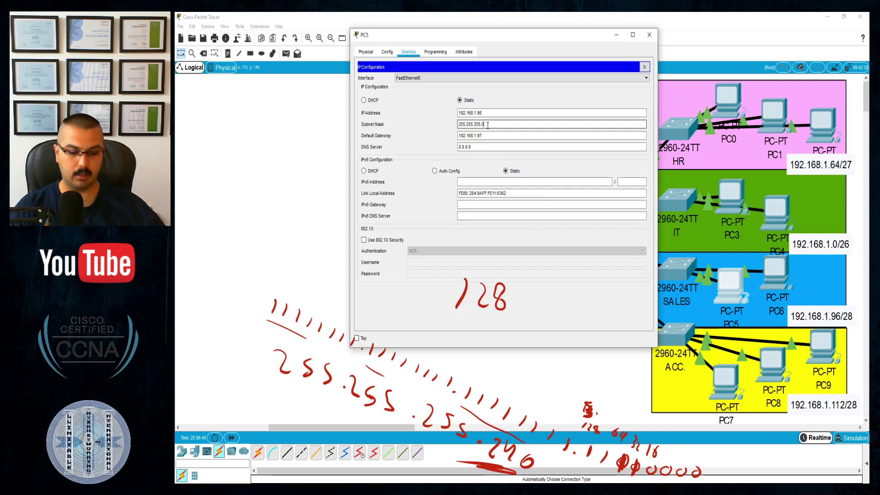
key(BackSpace)
text(240)
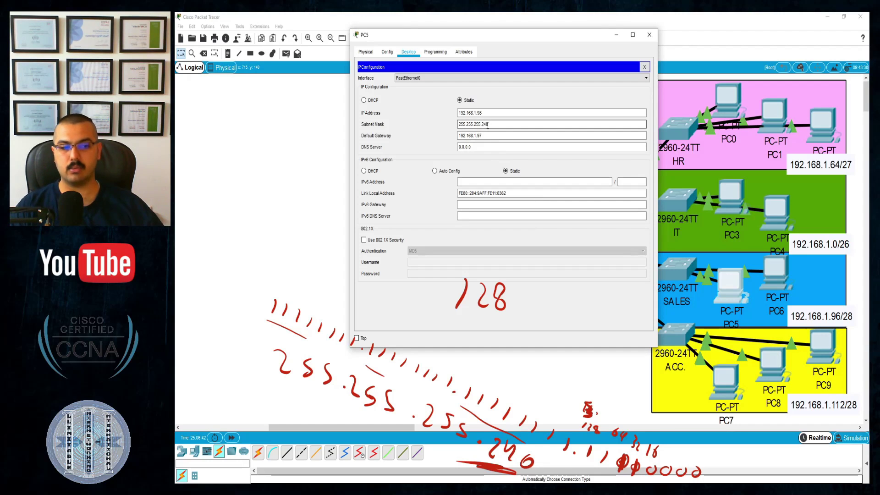
key(Tab)
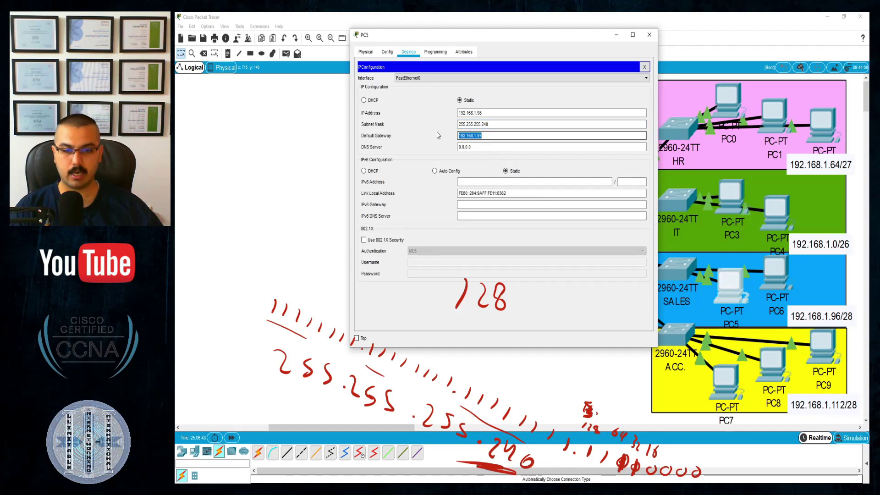
click(542, 139)
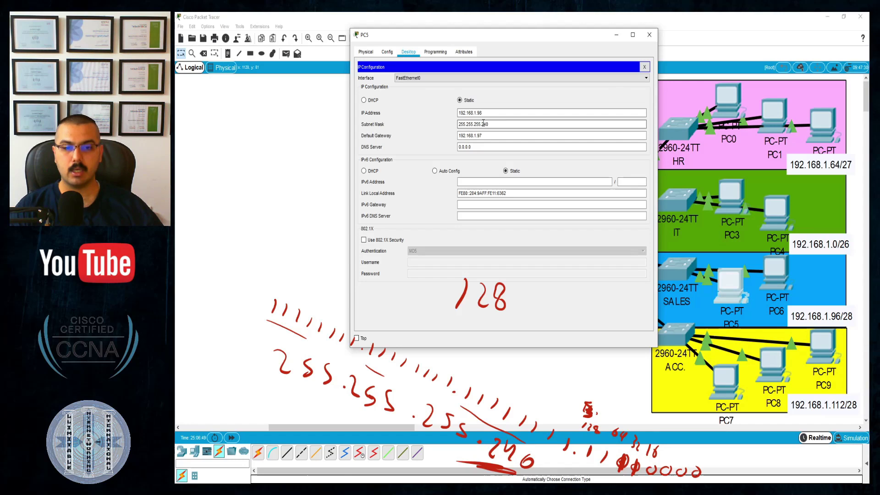
click(645, 67)
click(649, 34)
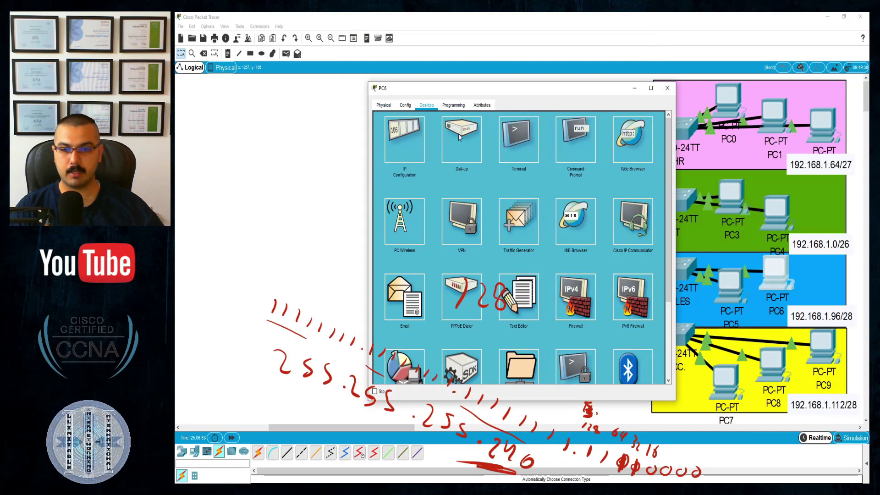
Step: In PC6's IP configuration, set the default gateway to 192.168.1.97 and the IP address to 192.168.1.99
click(410, 147)
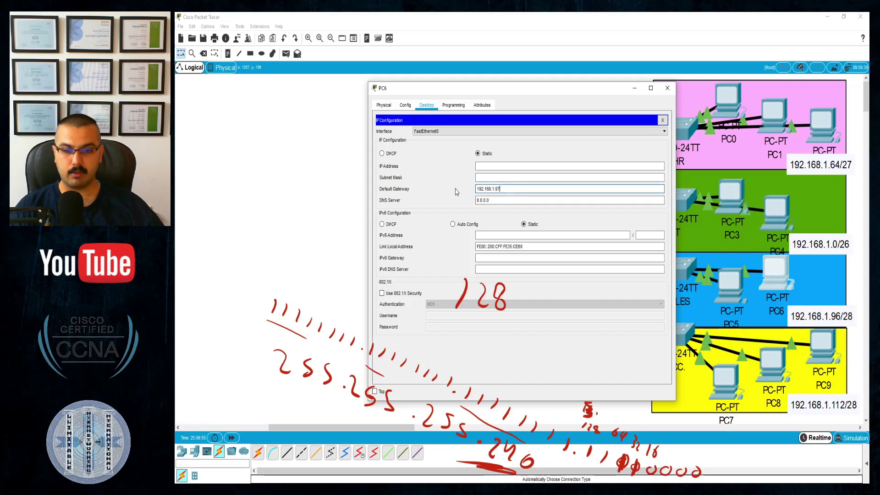
click(492, 165)
text(192.168.1.9)
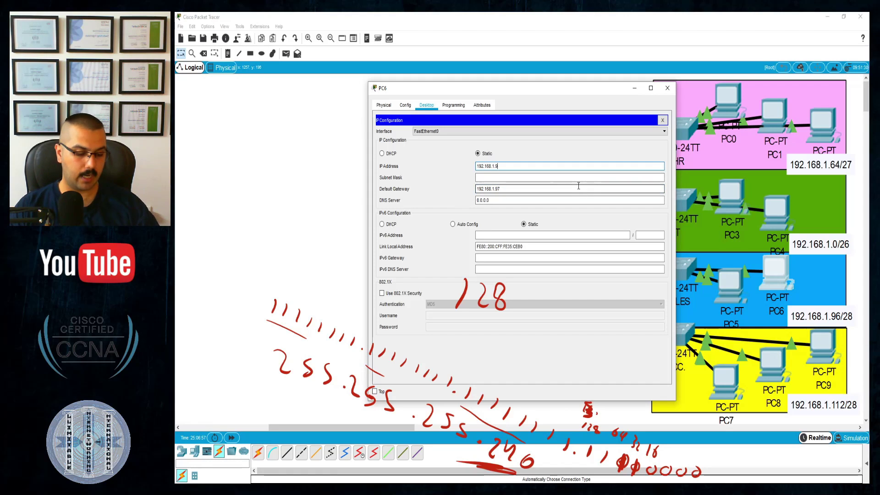
text(9)
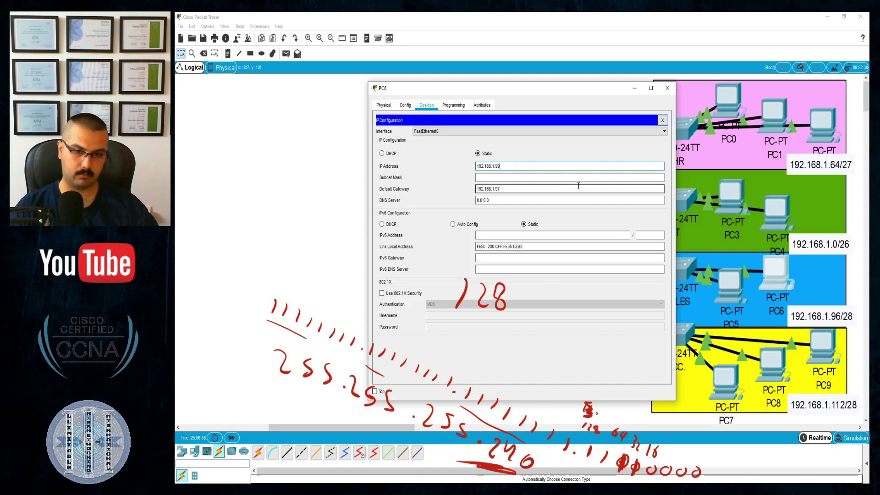
Step: Set PC6's subnet mask to 255.255.255.240, close its window and clear the handwritten notes from the screen
click(519, 177)
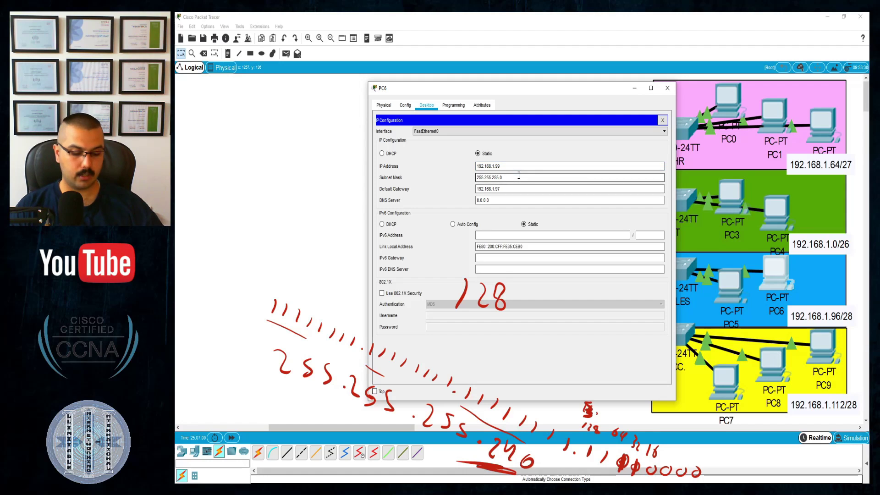
key(BackSpace)
text(240)
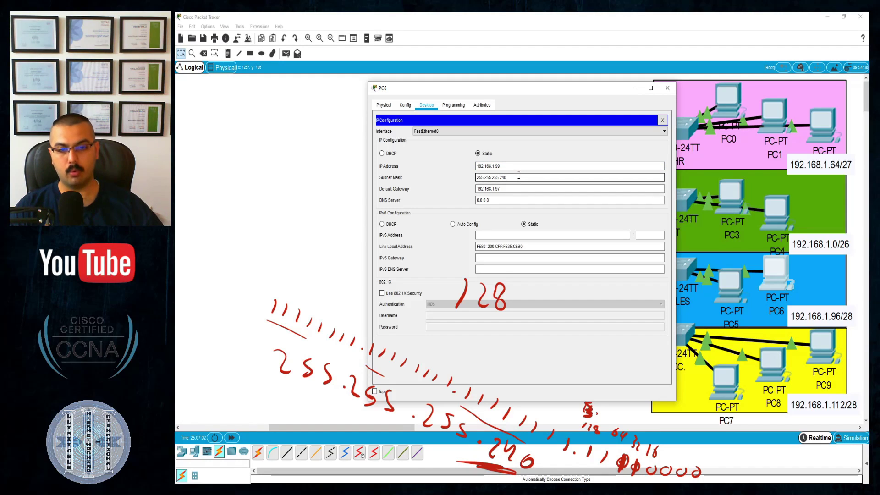
click(668, 87)
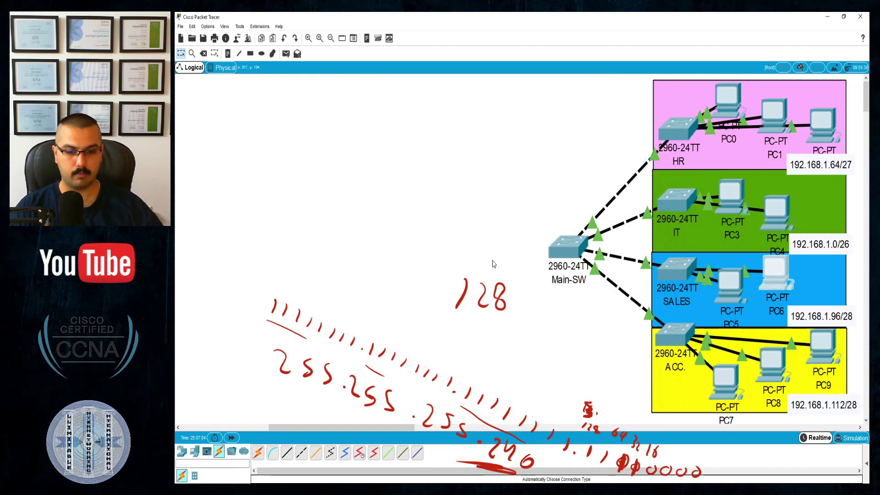
key(Escape)
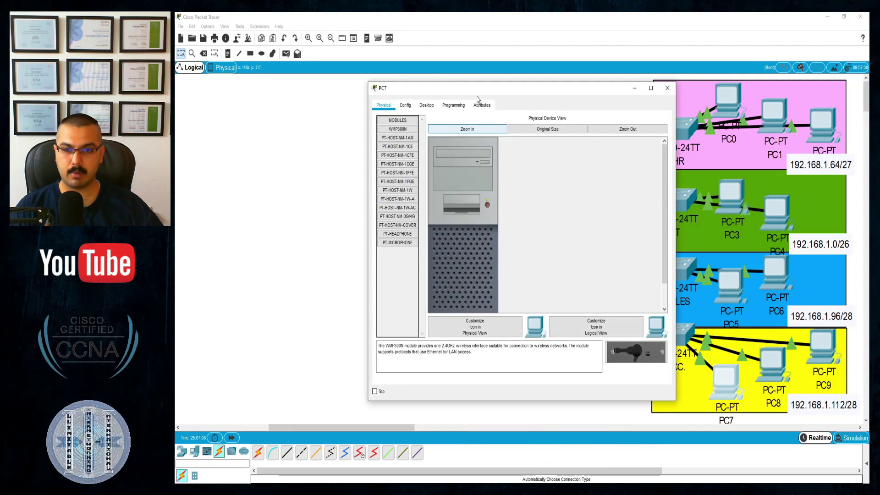
Step: Open PC7's IP configuration and set its static IP address to 192.168.1.114
drag(477, 88, 369, 80)
click(319, 97)
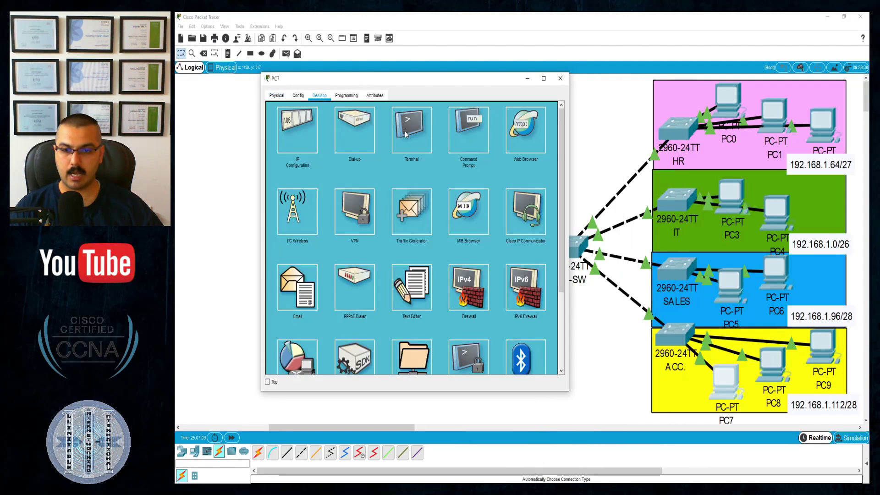
click(298, 129)
click(387, 159)
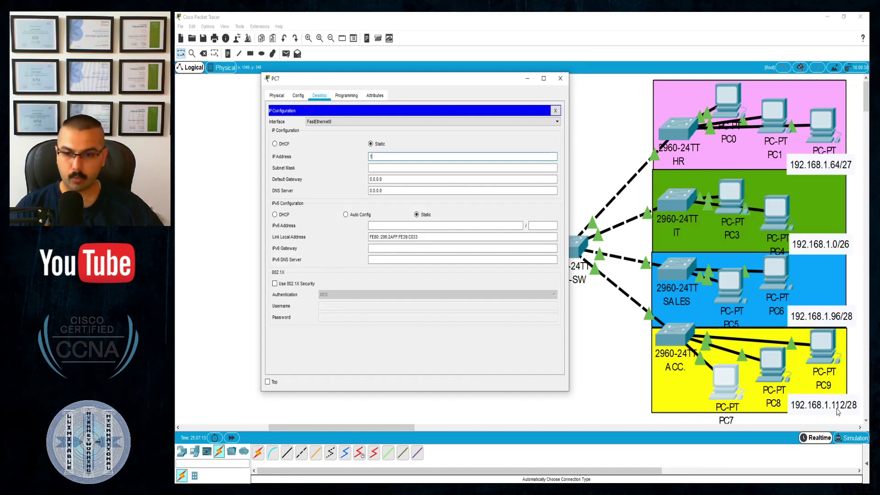
text(192.168.1.)
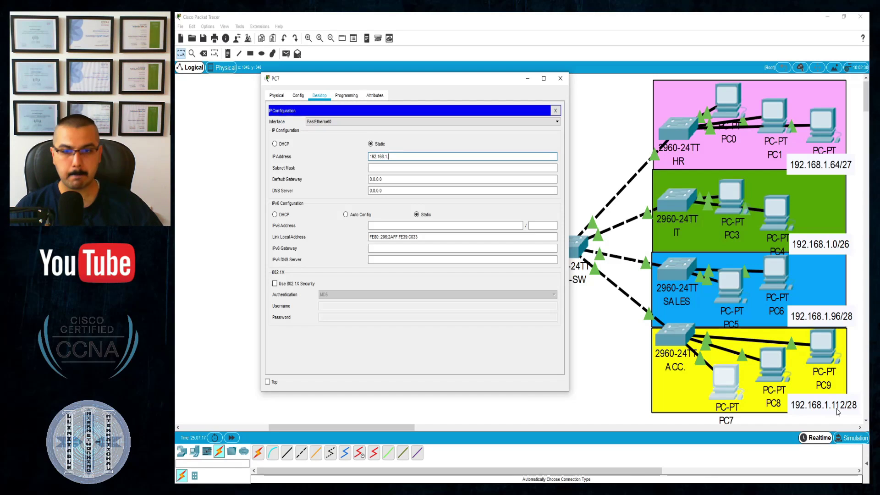
text(114)
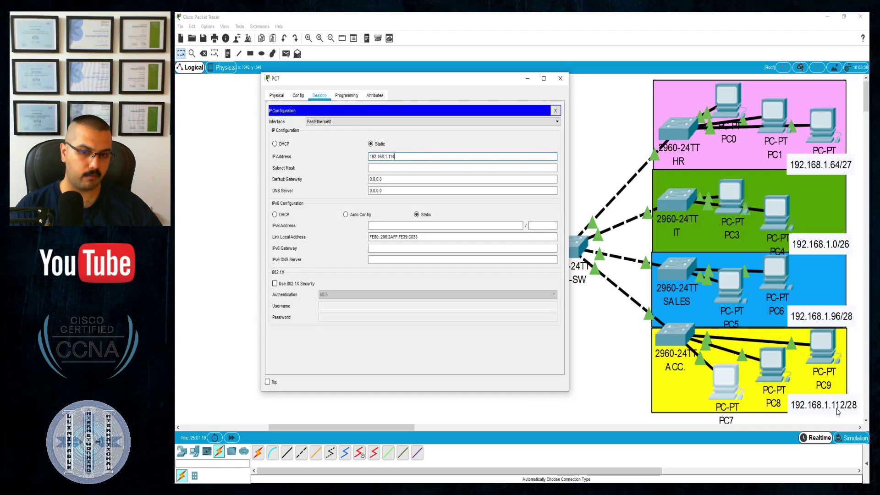
Step: Set PC7's subnet mask to 255.255.255.240
key(Tab)
key(End)
key(BackSpace)
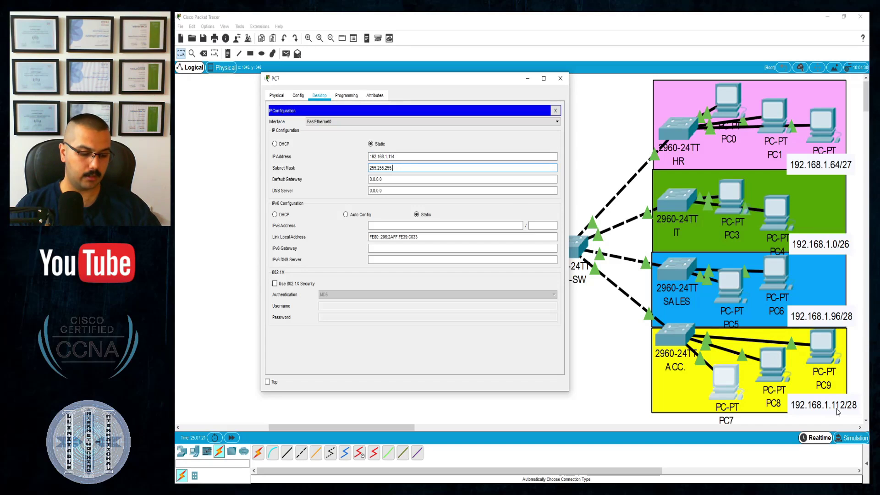
text(240)
key(Tab)
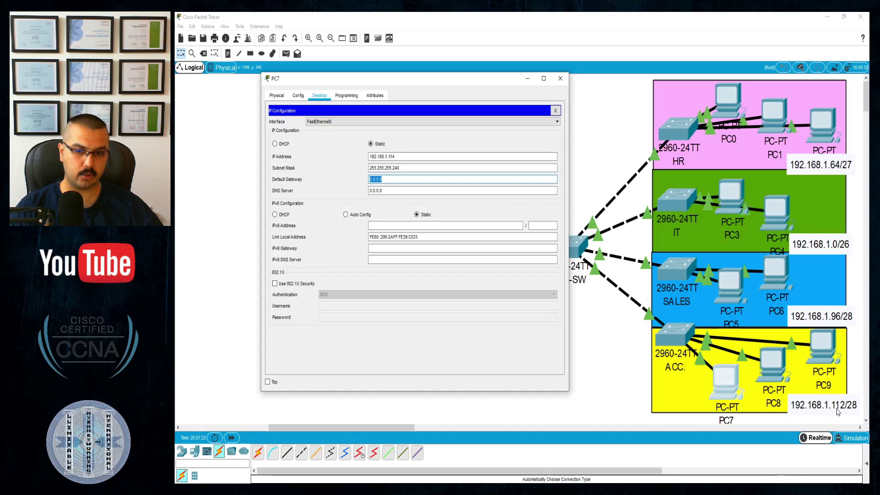
drag(416, 158, 347, 159)
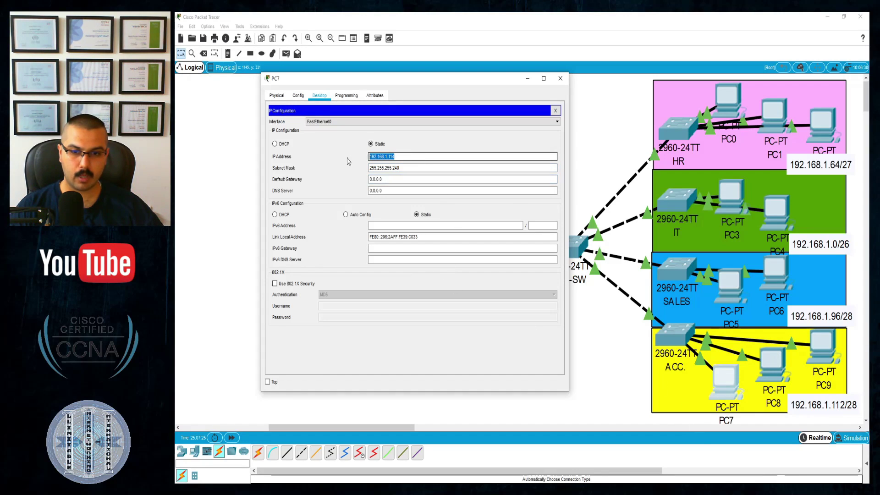
text(192.168.1.97)
drag(393, 179, 353, 177)
text(192.168.1.97)
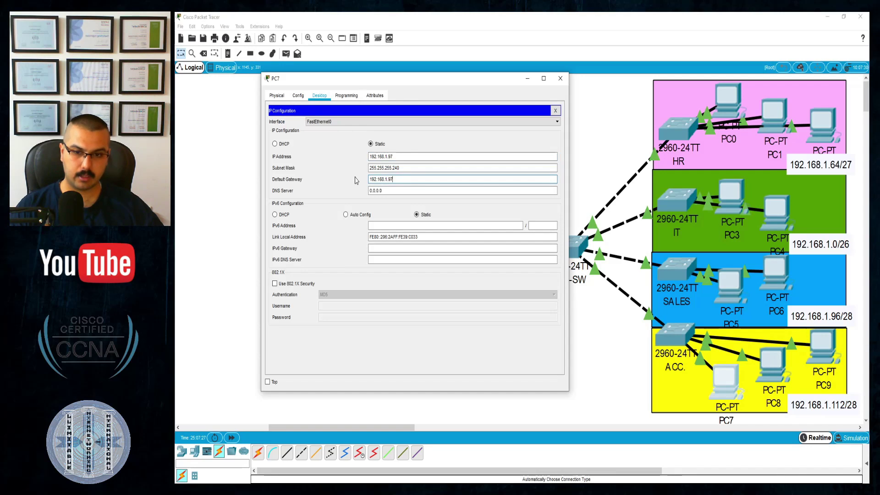
click(382, 189)
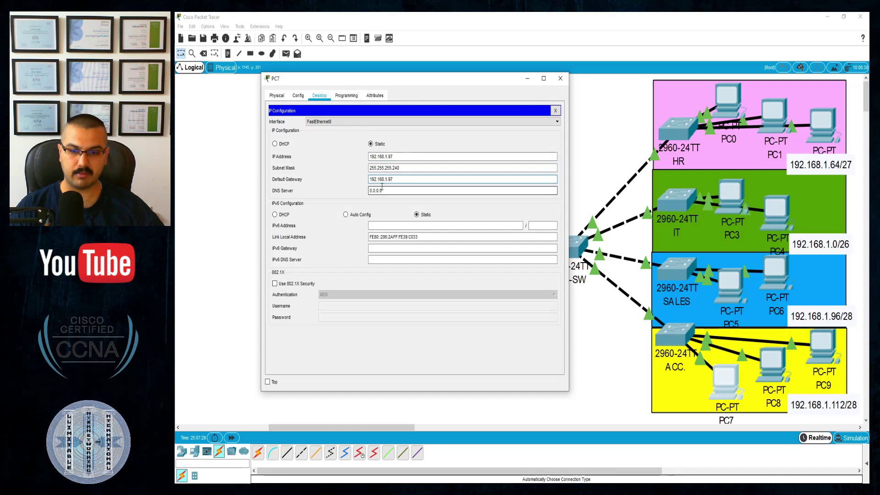
click(394, 179)
key(BackSpace)
key(BackSpace)
click(399, 158)
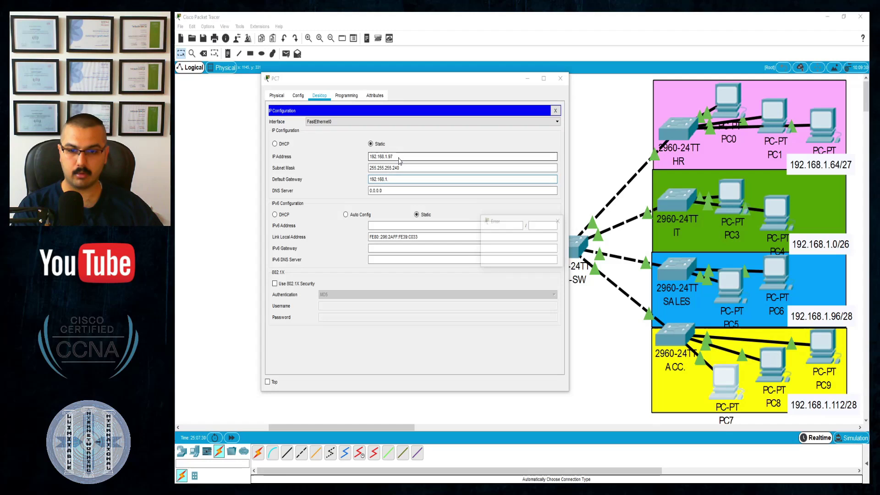
key(Return)
key(BackSpace)
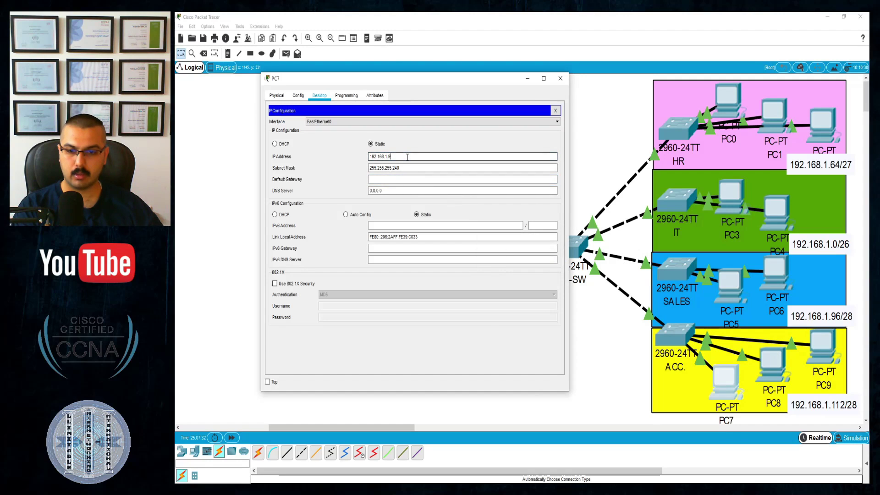
key(BackSpace)
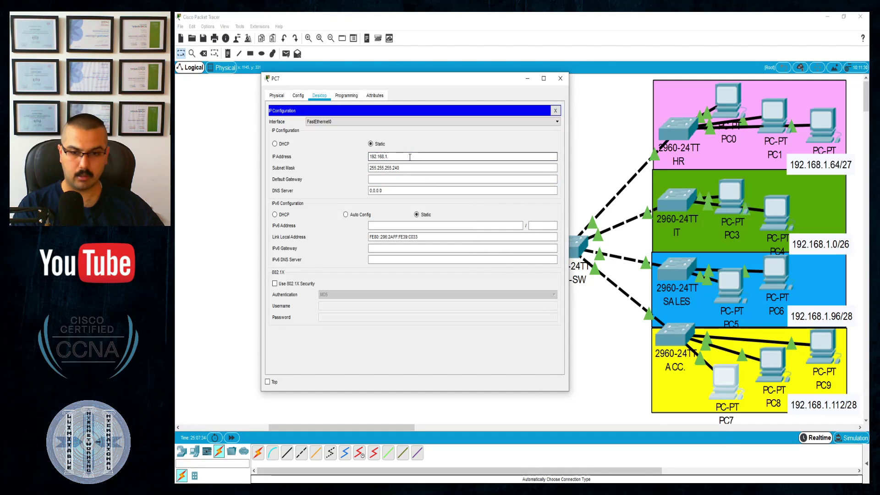
text(114)
Step: Set PC7's default gateway to 192.168.1.113, copy that address and close PC7's window
key(ctrl+a)
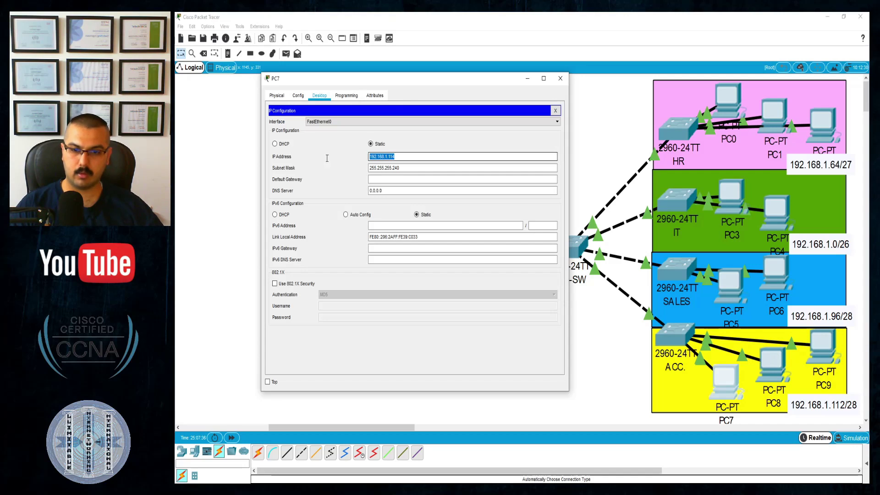
key(ctrl+c)
click(380, 180)
key(ctrl+v)
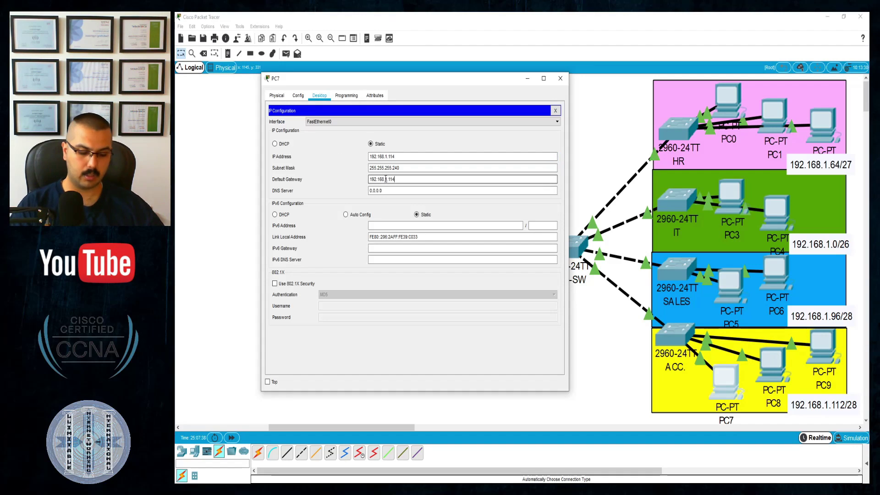
text(3)
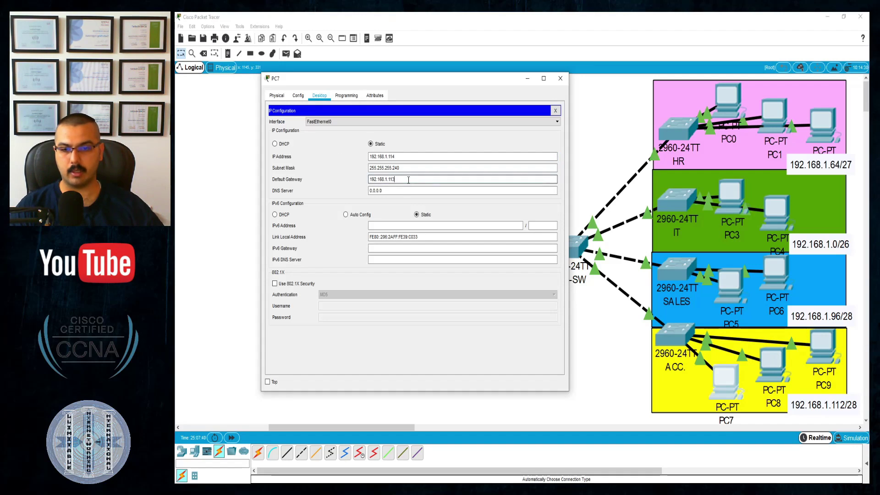
key(ctrl+a)
click(555, 111)
click(560, 78)
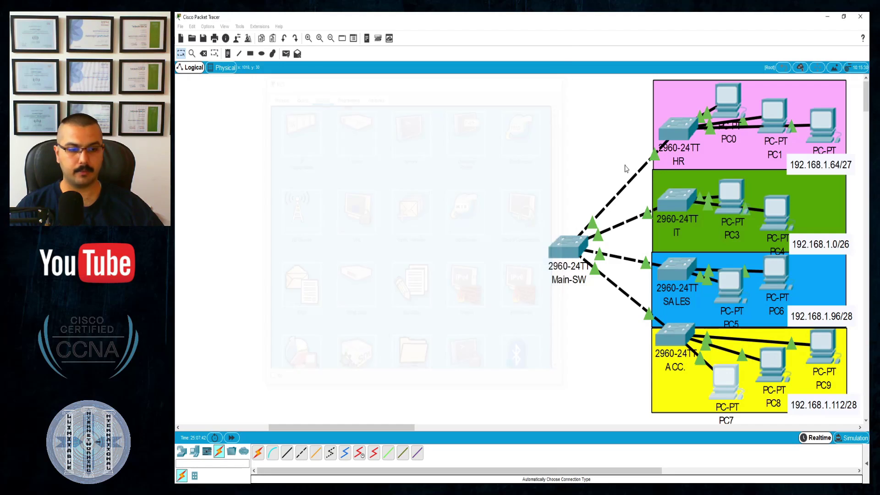
Step: Open PC8's IP configuration and set its static IP address to 192.168.1.115
click(772, 362)
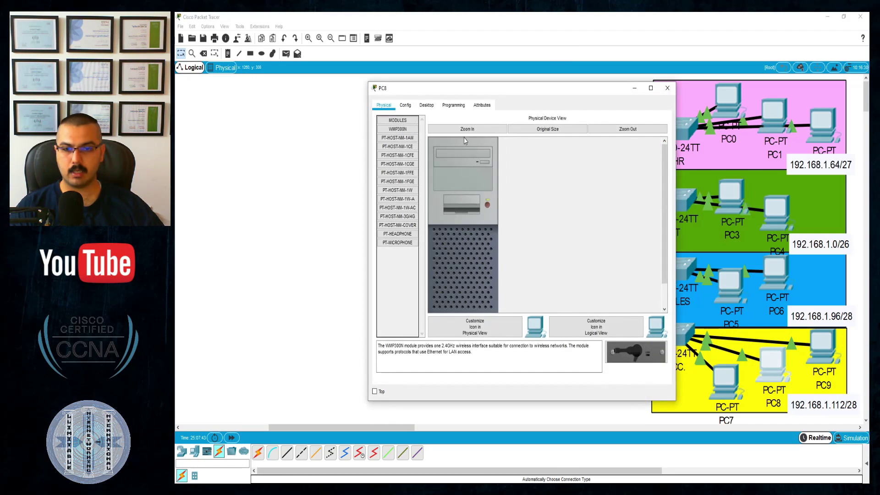
click(426, 105)
click(407, 132)
click(486, 165)
key(ctrl+v)
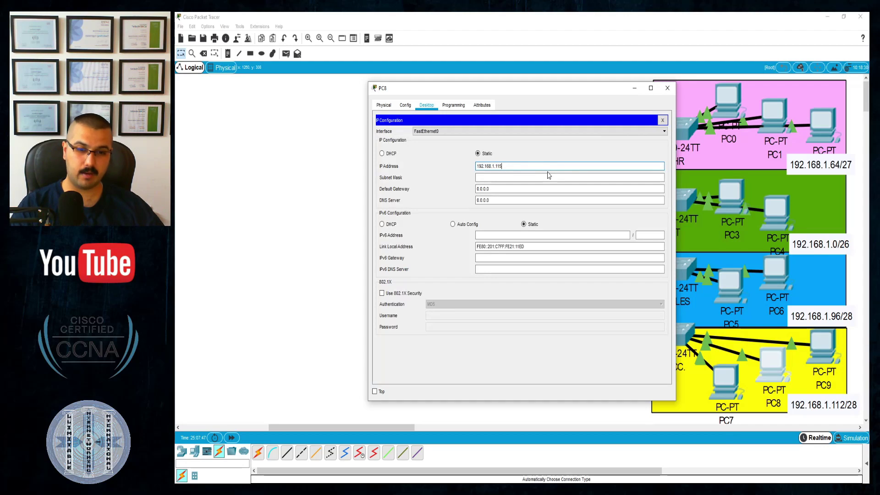
Step: Set PC8's subnet mask to 255.255.255.240 and default gateway to 192.168.1.113, and close its window
click(542, 176)
key(BackSpace)
text(24)
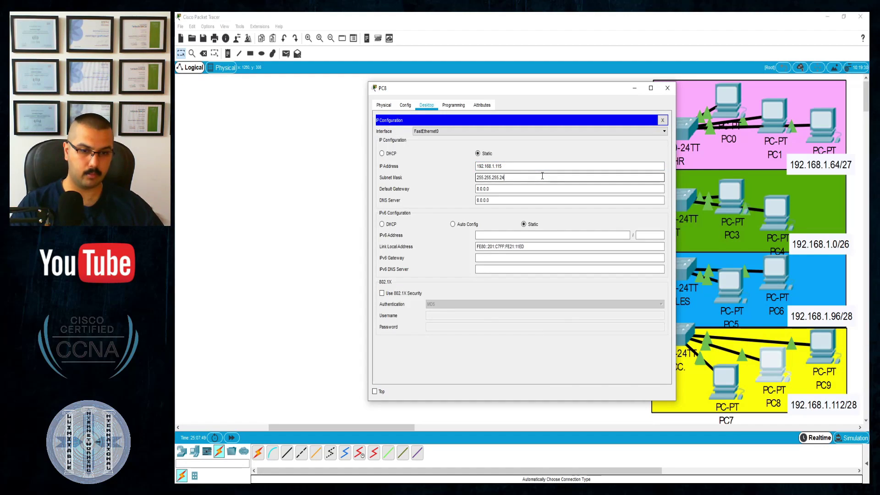
text(100)
key(Tab)
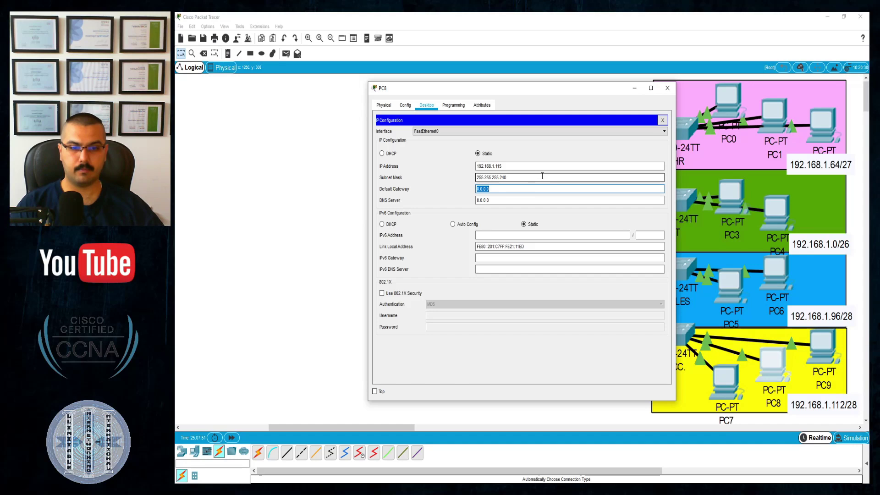
key(ctrl+v)
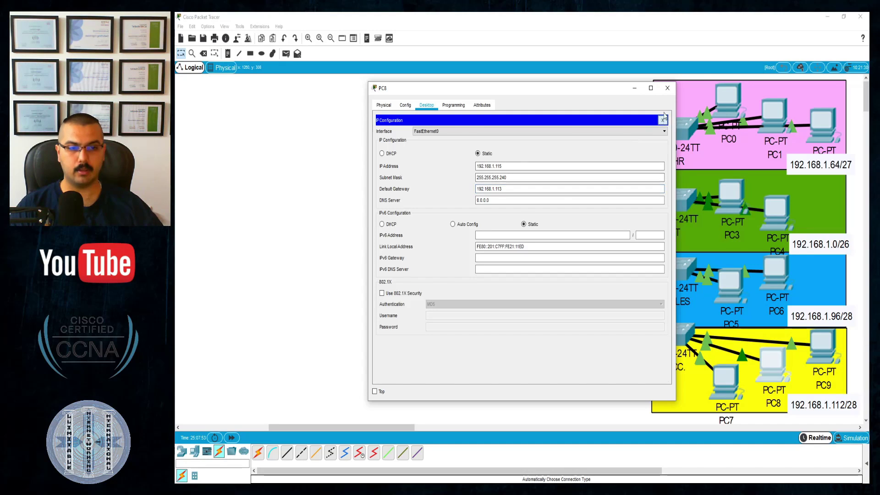
click(668, 88)
Step: Open PC9's IP configuration and set its static IP address to 192.168.1.116
click(823, 353)
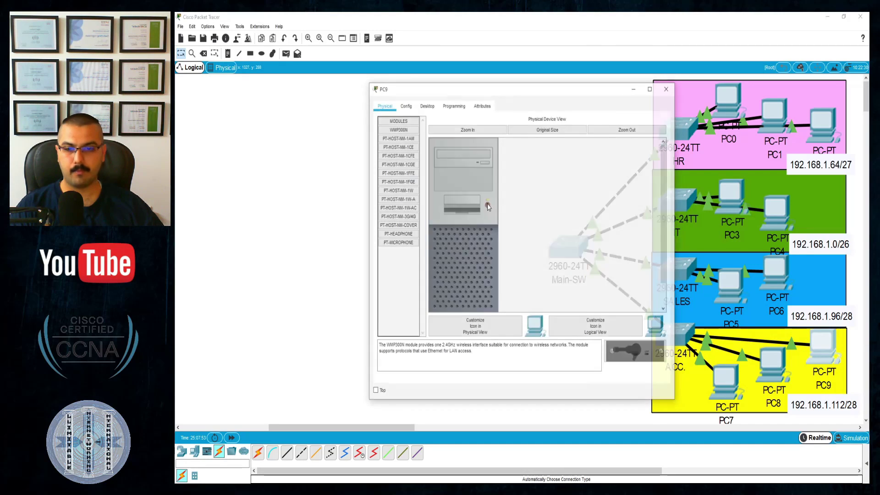
click(427, 105)
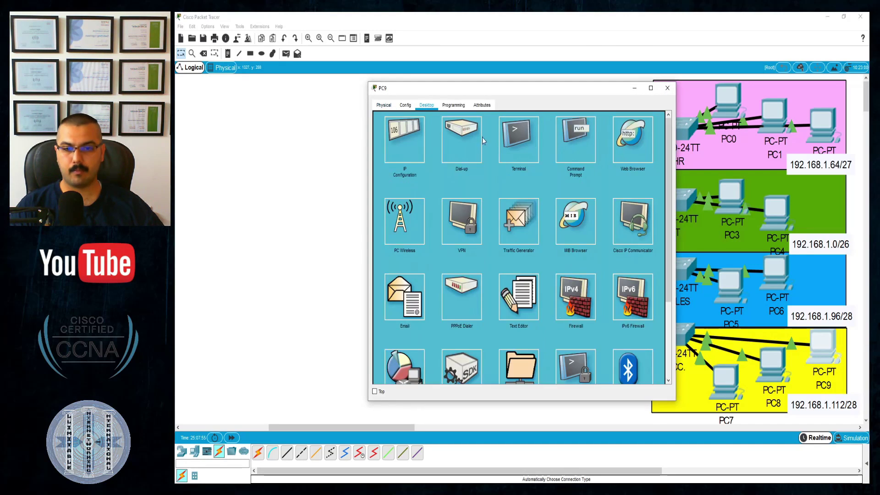
click(405, 140)
click(505, 166)
key(ctrl+v)
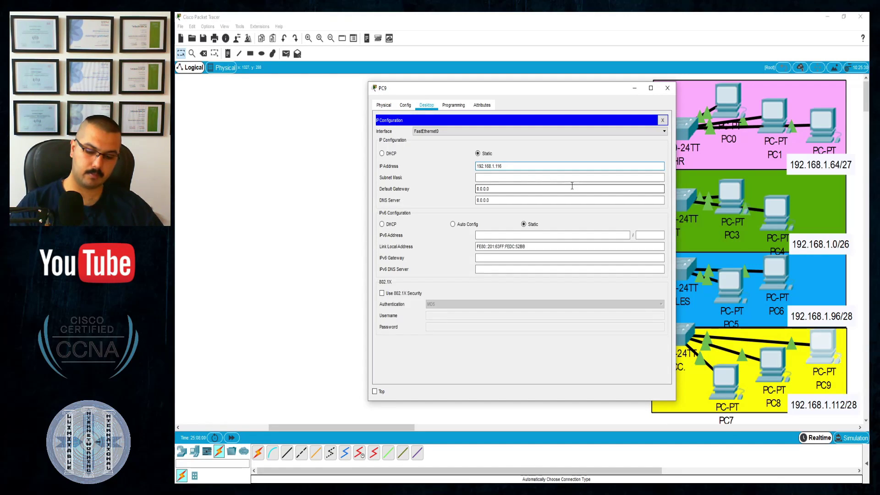
key(BackSpace)
text(6)
Step: Set PC9's subnet mask to 255.255.255.240 and default gateway to 192.168.1.113, and close its window
key(Tab)
key(End)
key(BackSpace)
text(2)
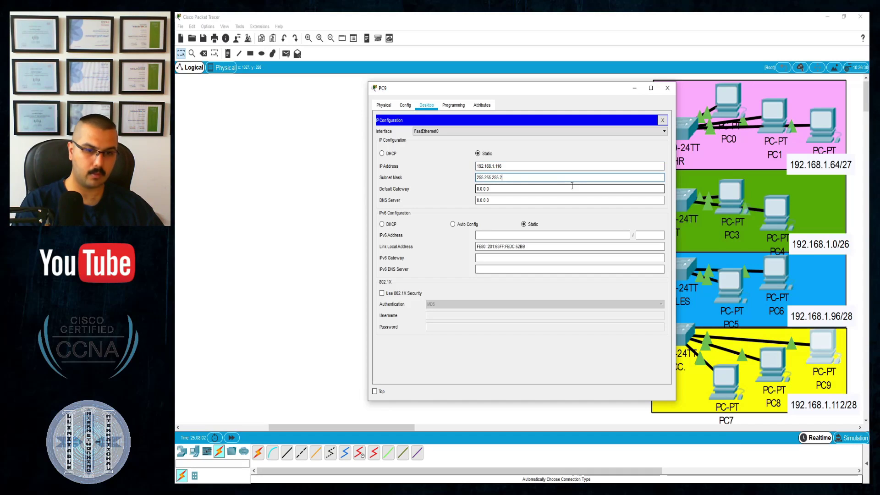
text(40)
key(Tab)
text(192.168.1.113)
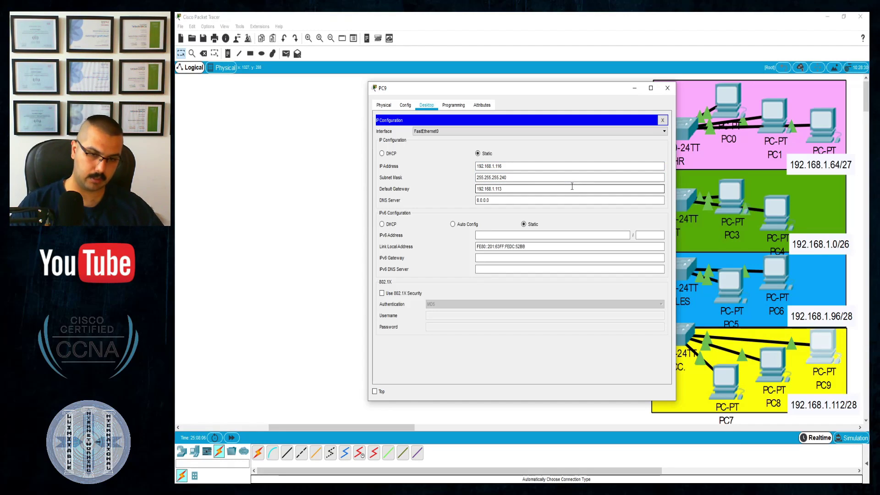
click(662, 120)
click(668, 87)
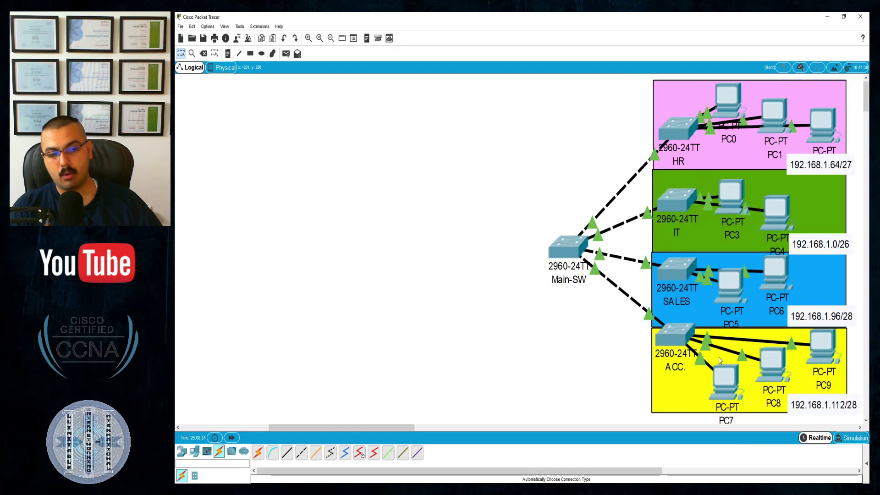
Step: Check PC0's IP address in its IP configuration and ping 192.168.1.67 from its command prompt
mouse_move(719, 368)
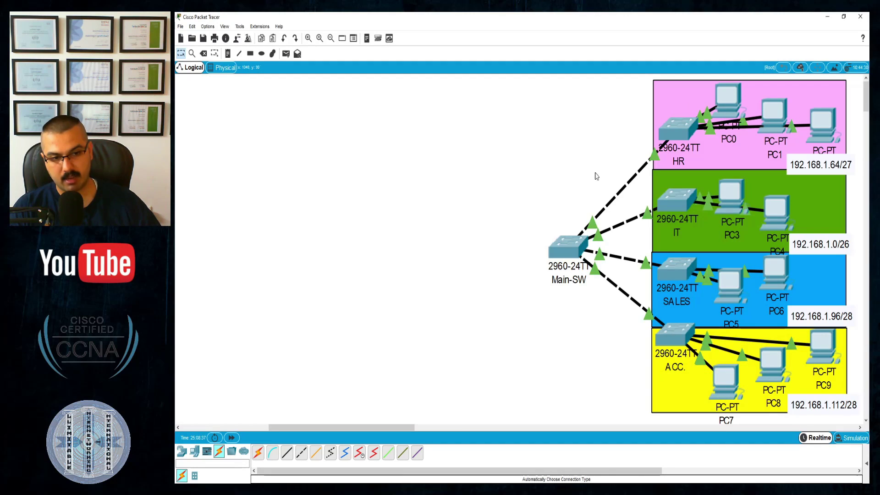
click(728, 102)
click(405, 140)
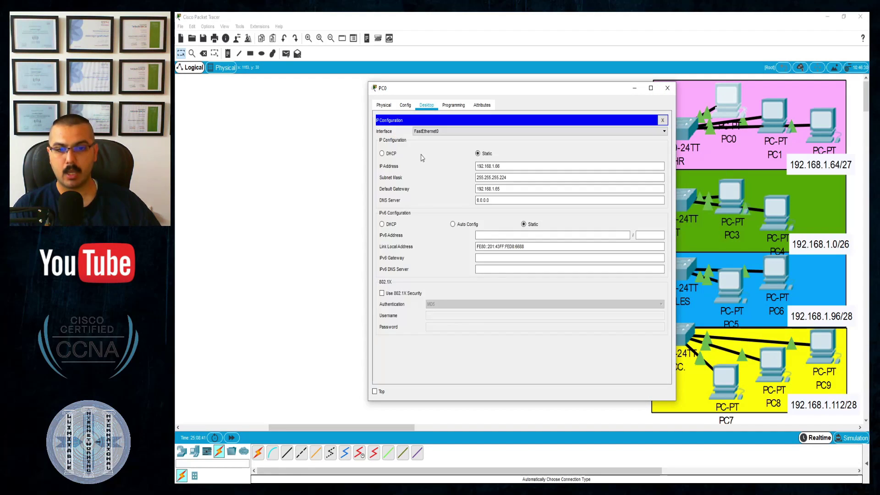
drag(484, 166, 549, 174)
click(662, 120)
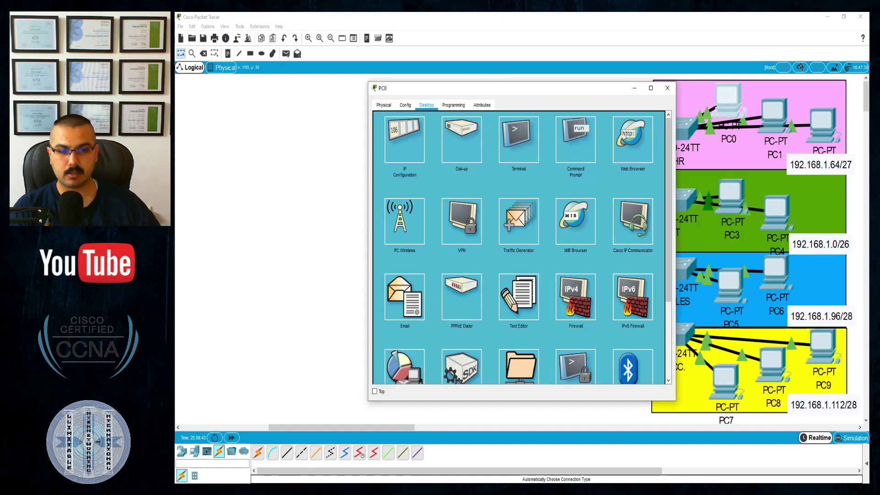
click(579, 129)
drag(571, 93, 524, 86)
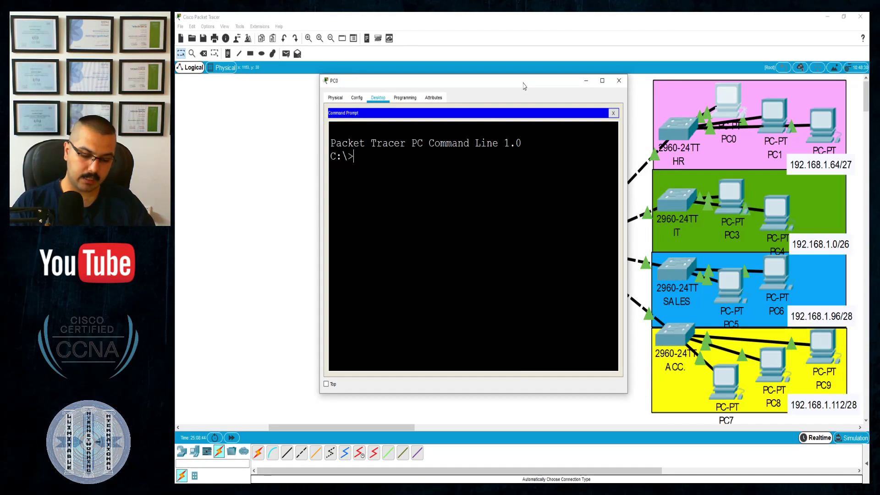
text(ping )
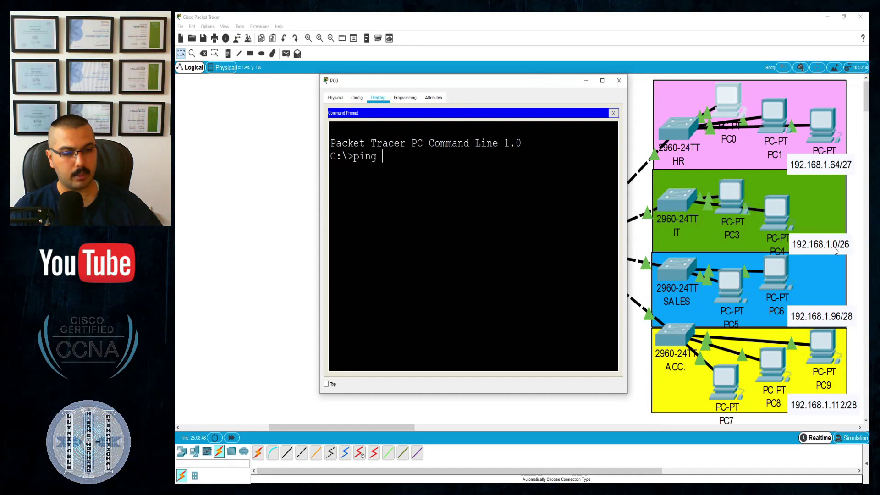
text(192.168.)
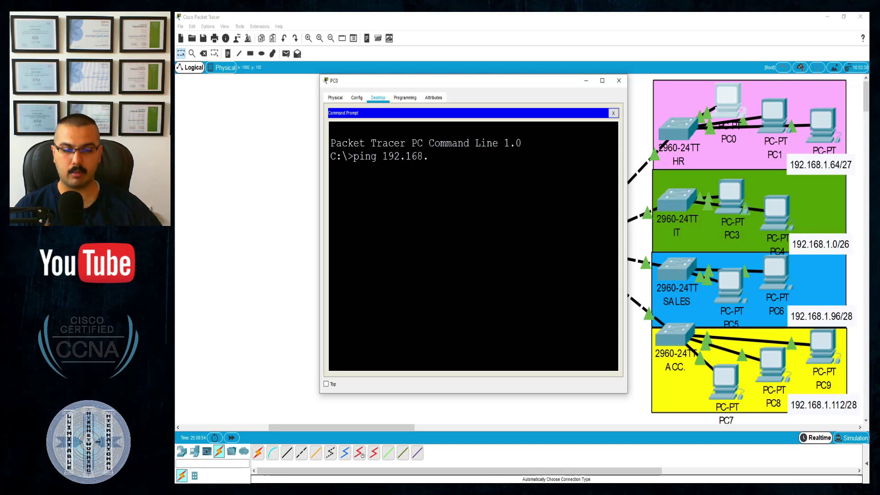
text(1)
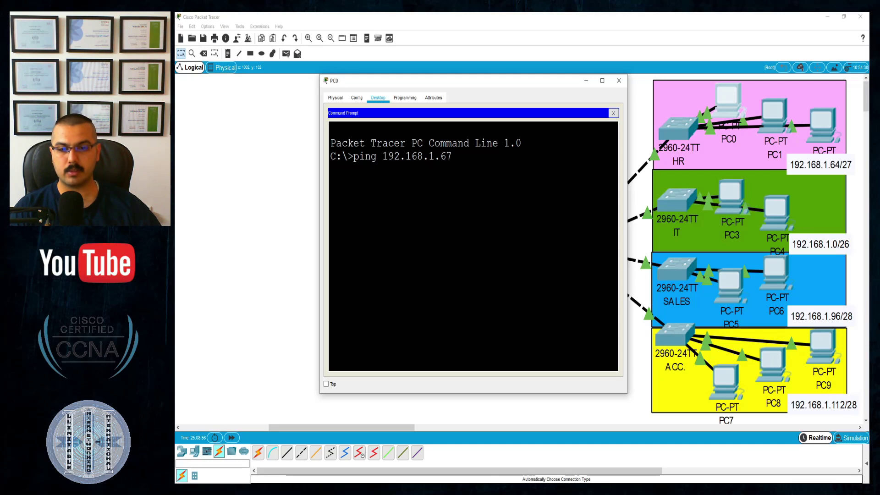
text(.67)
key(Return)
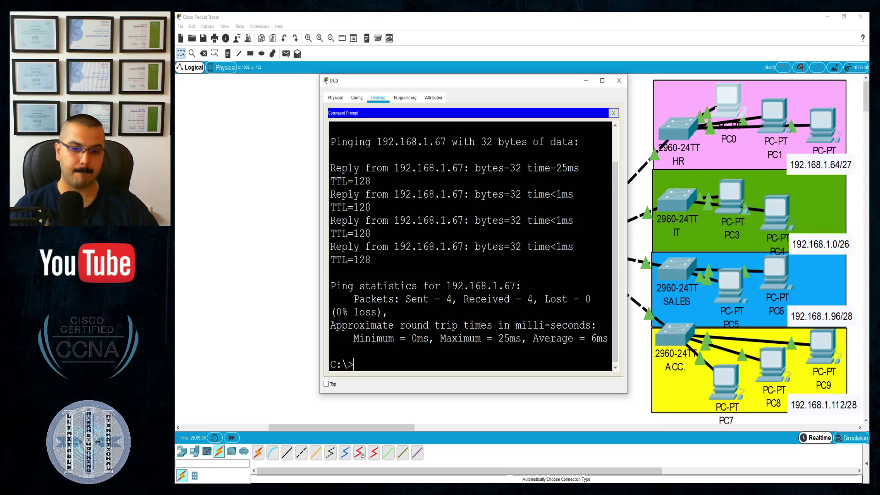
Step: Clear the view with blank prompt lines and ping 192.168.1.2 from PC0's command prompt
key(Return)
key(Return)
key(Return)
key(Return)
key(Return)
key(Return)
key(Return)
key(Return)
key(Return)
key(Return)
key(Return)
key(Return)
key(Return)
key(Return)
key(Return)
key(Return)
key(Return)
key(Return)
key(Up)
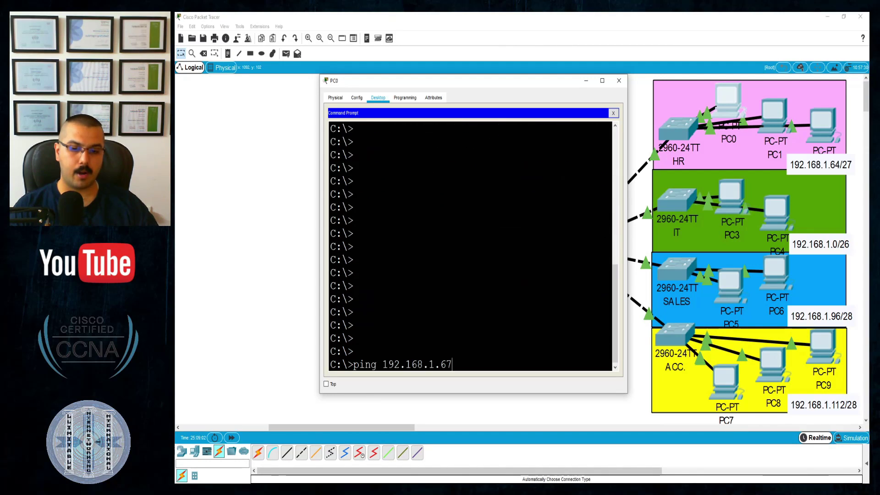
key(BackSpace)
key(BackSpace)
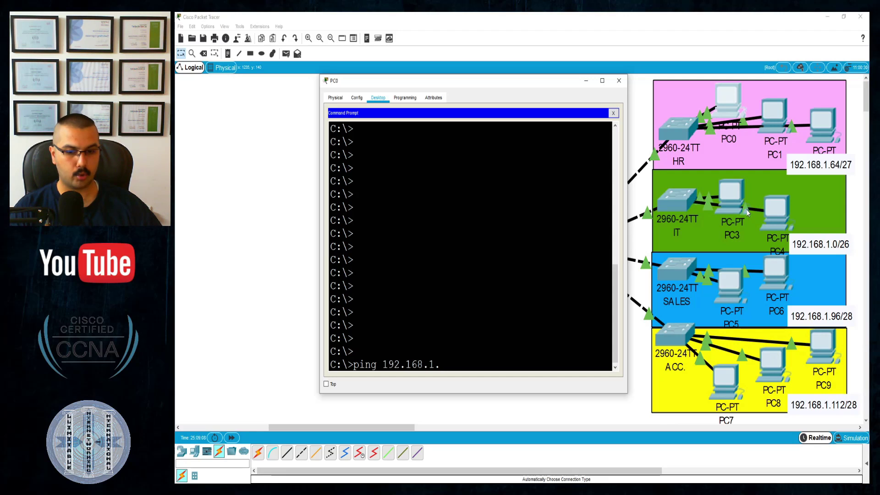
text(2)
key(Return)
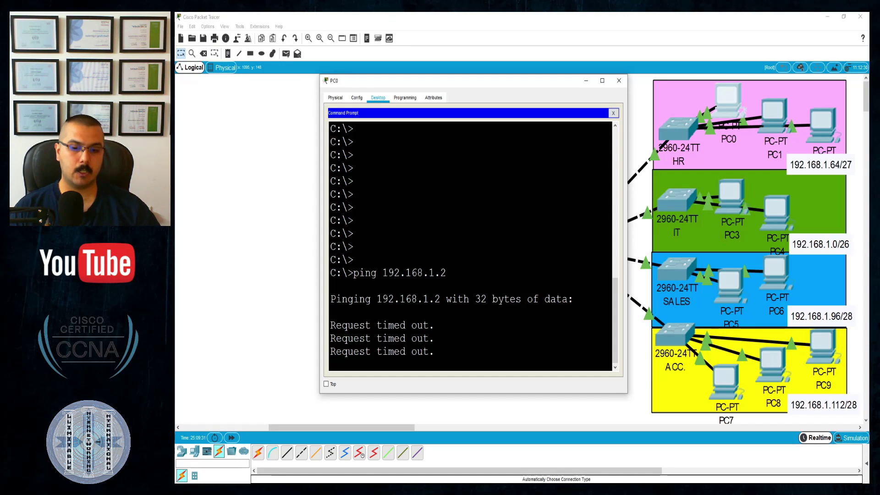
Step: Ping 192.168.1.98 from PC0's command prompt and close PC0's window
key(Up)
key(BackSpace)
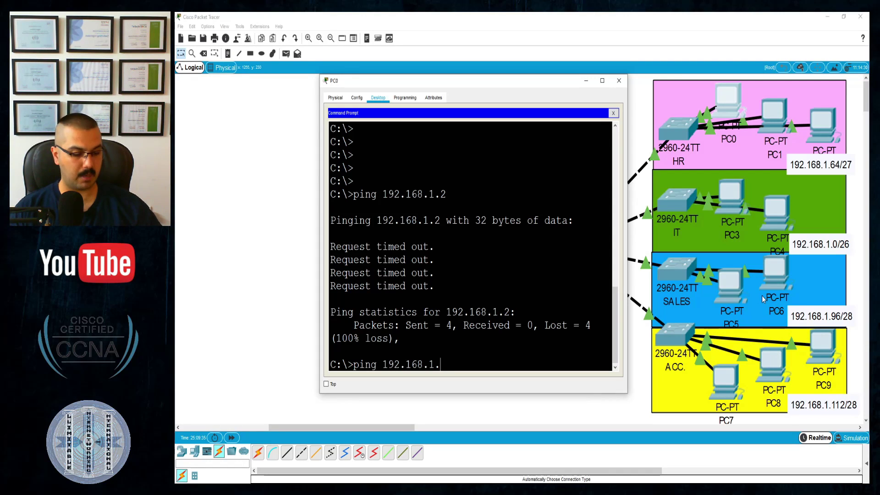
text(98)
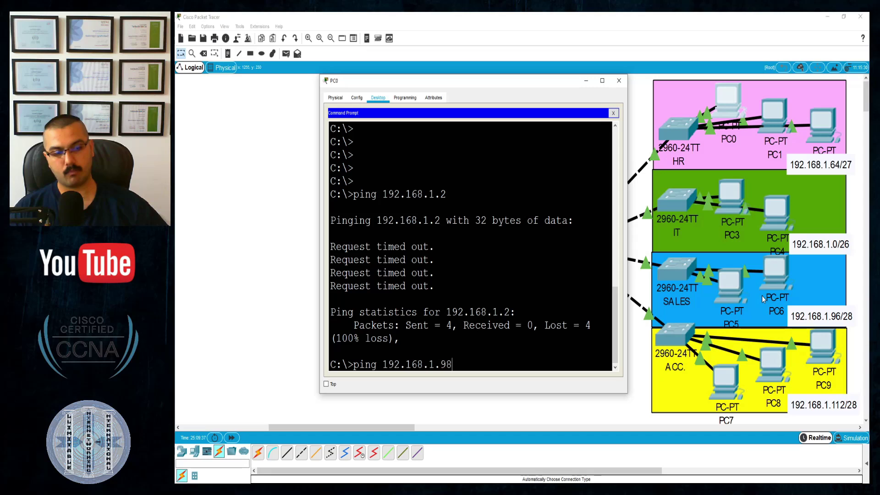
key(Return)
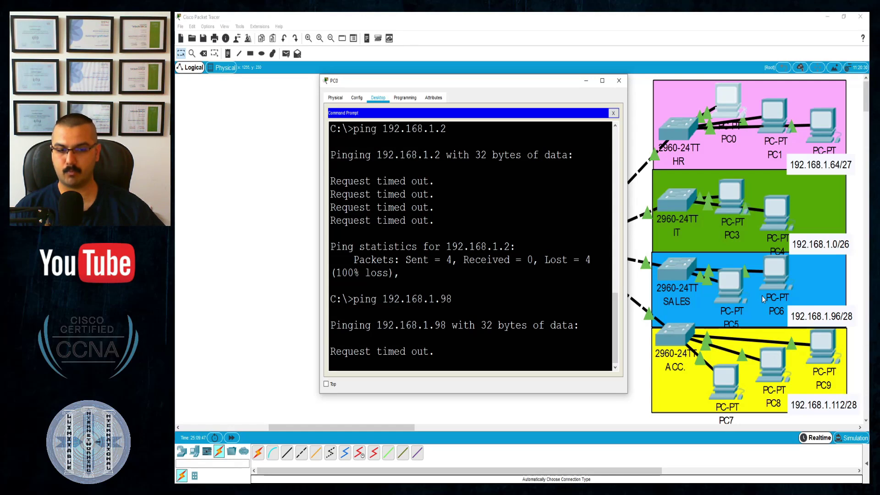
click(619, 80)
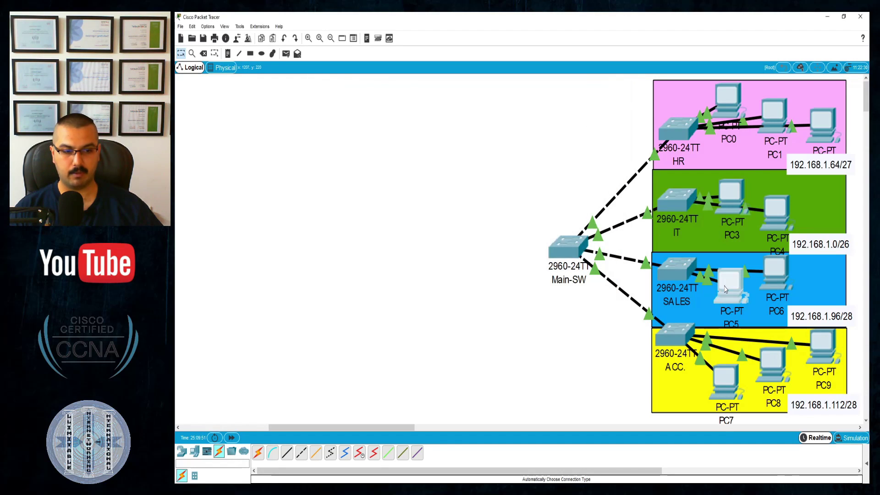
Step: Check PC5's IP address in its IP configuration and open PC5's command prompt
click(404, 135)
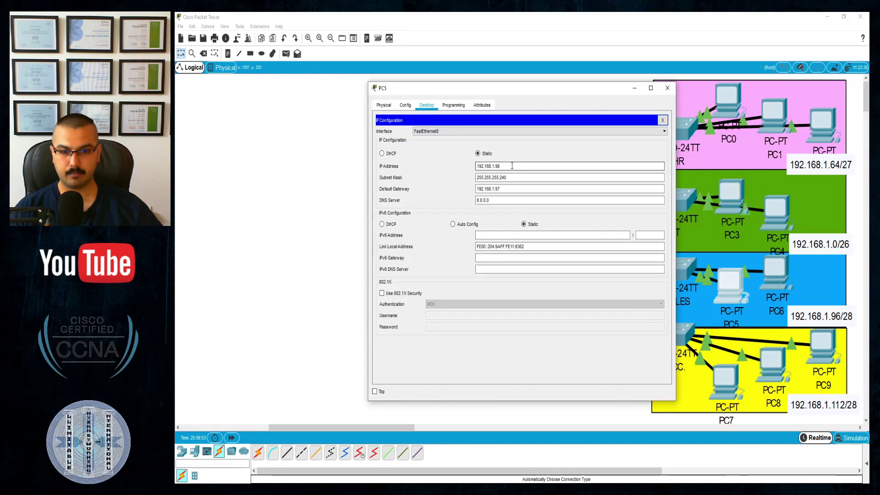
double_click(512, 165)
click(662, 121)
click(588, 148)
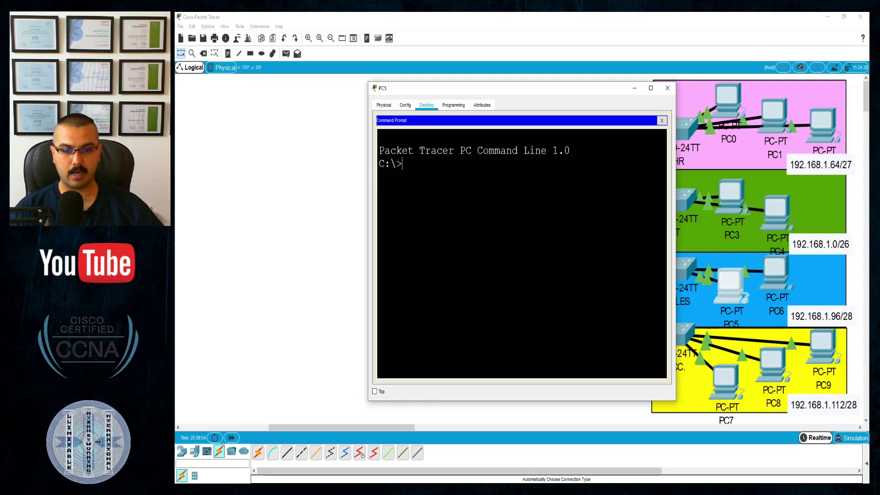
Step: Ping 192.168.1.99 from PC5's command prompt and close PC5's window
text(192.168.)
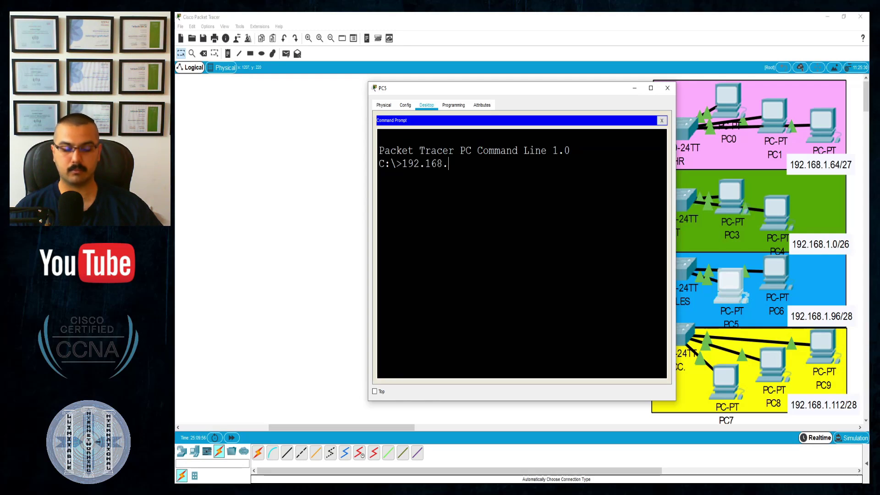
key(BackSpace)
key(BackSpace)
key(BackSpace)
key(BackSpace)
key(BackSpace)
key(BackSpace)
key(BackSpace)
text(ping)
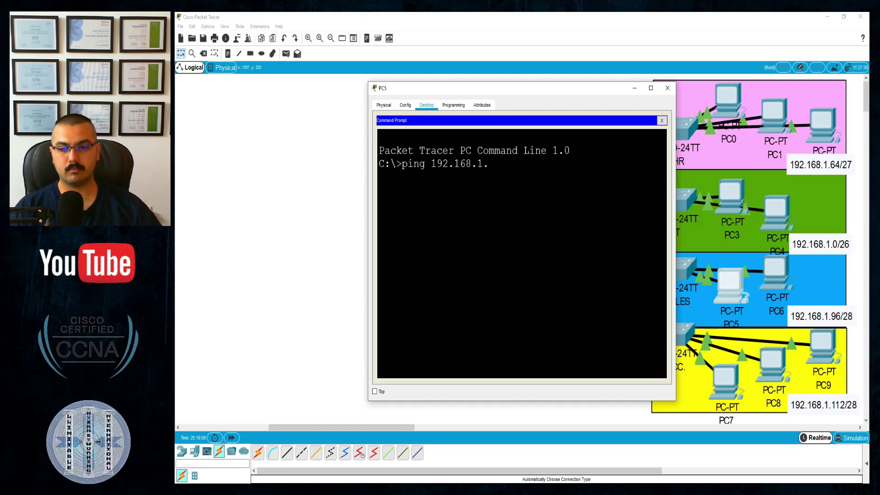
text( 192.168.1.99)
key(Return)
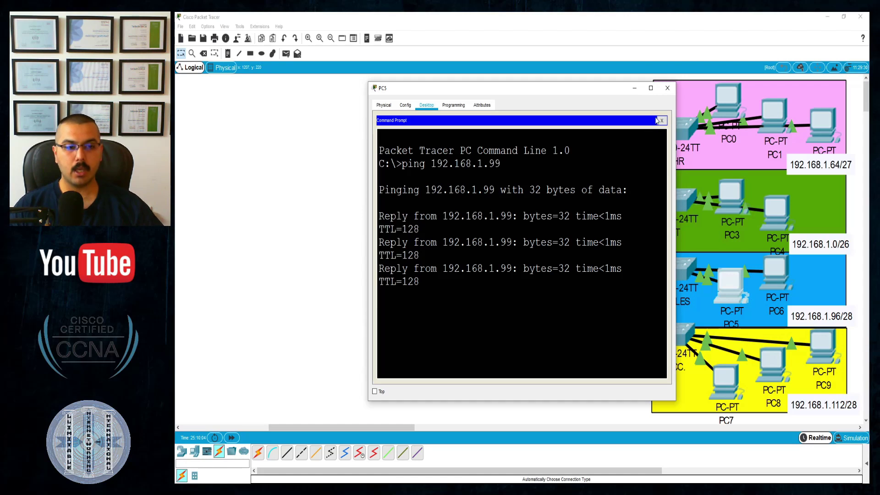
click(662, 120)
click(668, 88)
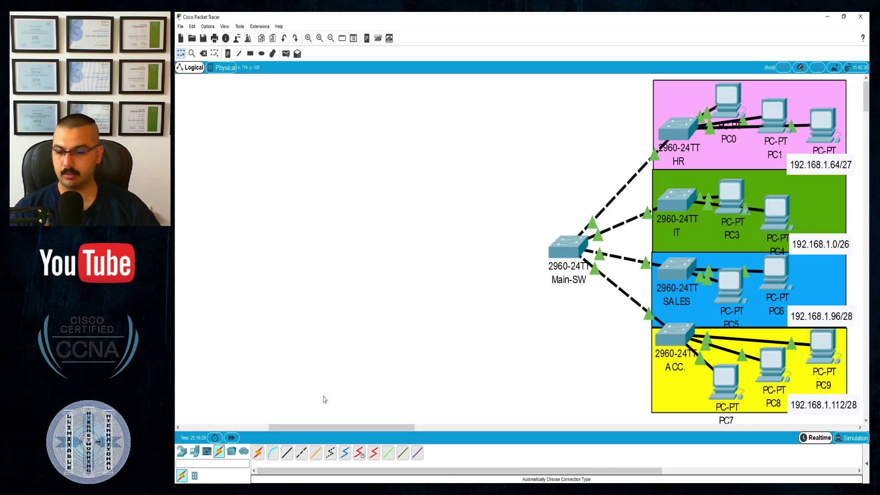
Step: Add a 2811 router to the workspace to the left of the Main-SW switch
click(182, 452)
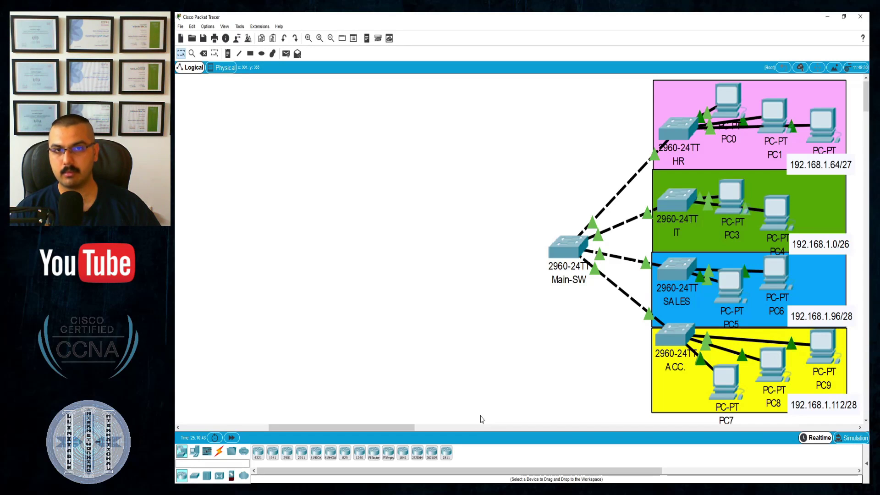
click(446, 453)
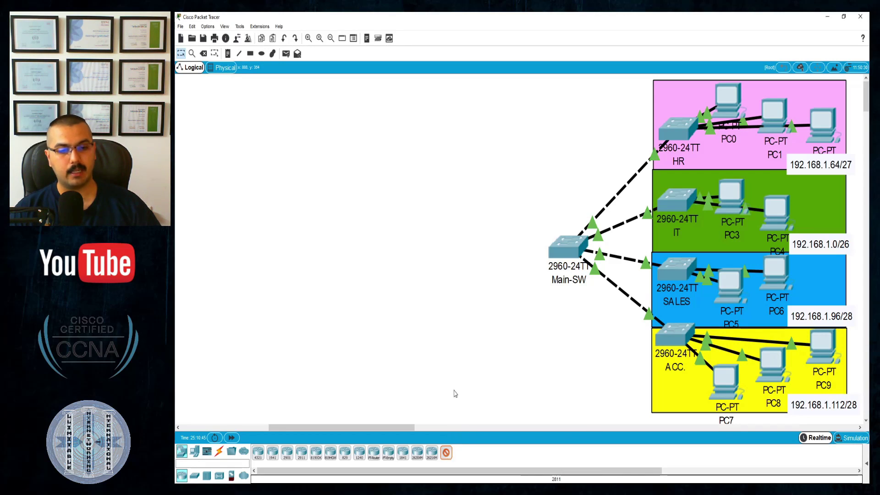
click(468, 257)
click(443, 254)
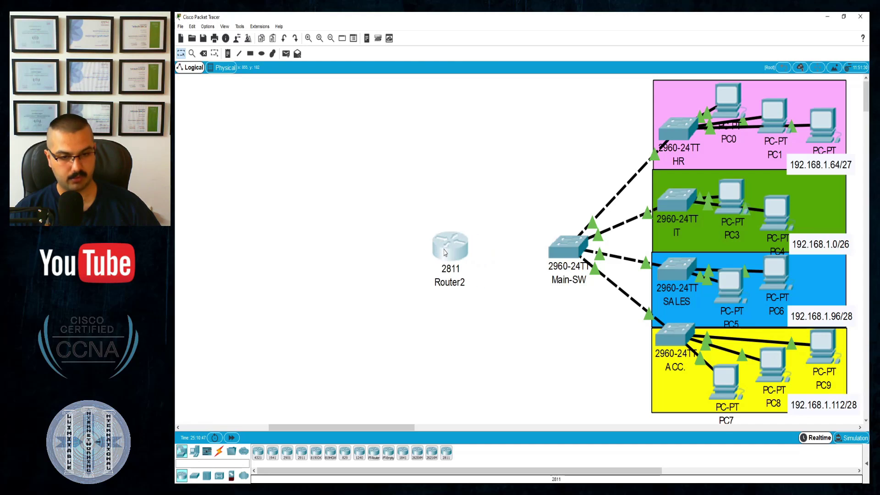
Step: Connect the 2811 router to Main-SW with an automatically chosen cable and nudge the router slightly away from the switch
click(219, 451)
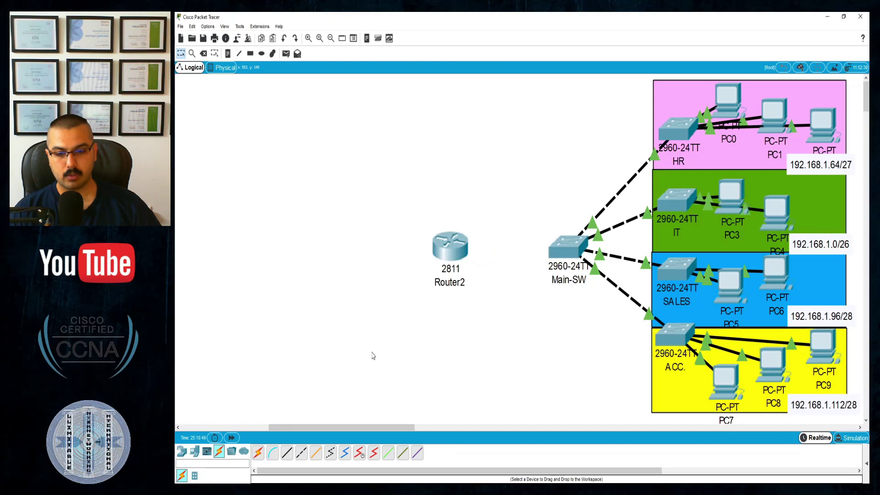
click(446, 252)
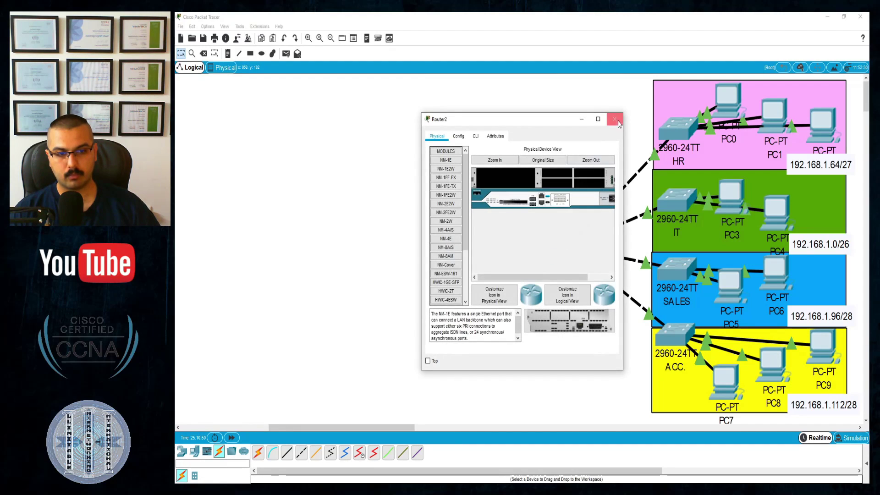
click(619, 116)
click(258, 453)
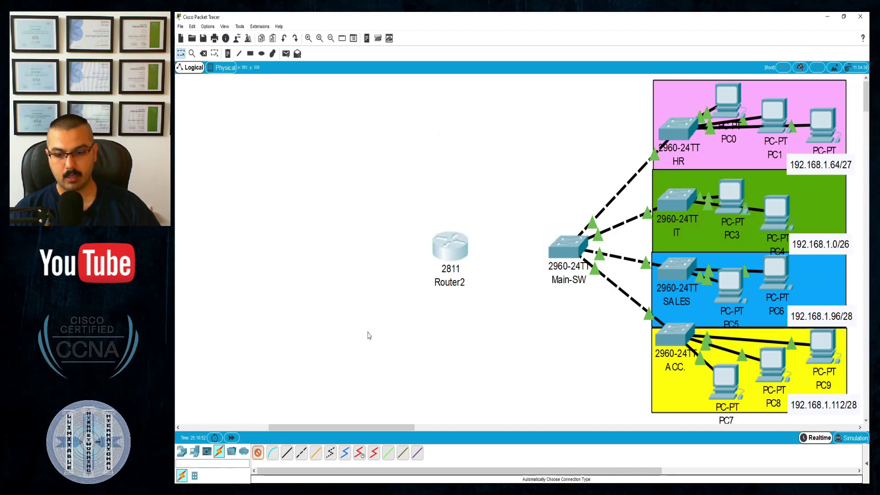
click(453, 257)
click(566, 248)
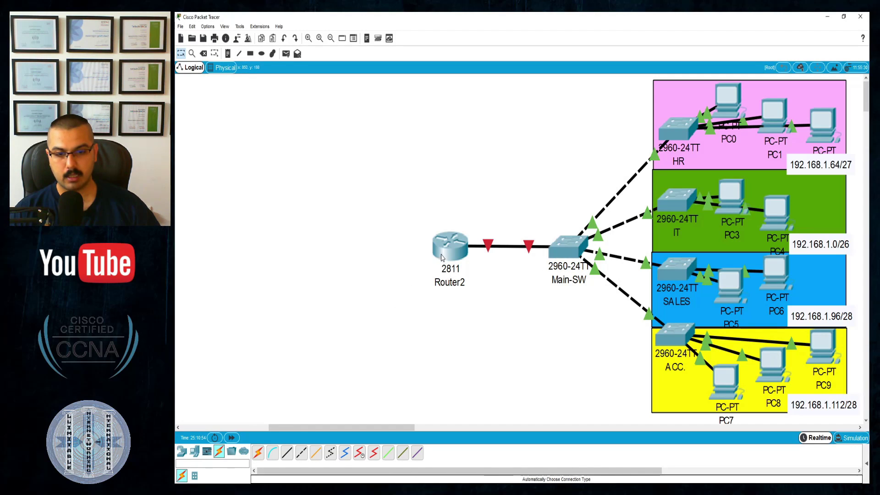
drag(441, 258, 438, 259)
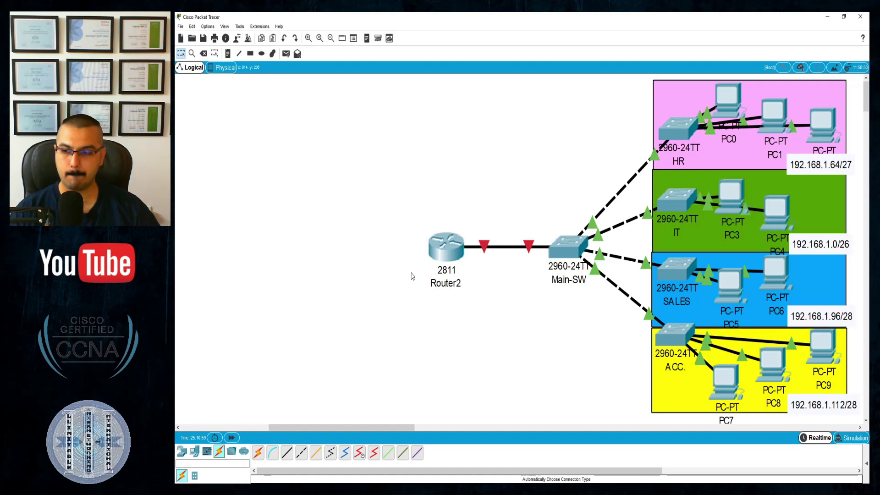
Step: With the screen pen, circle the router's interface facing Main-SW, point an arrow at it and write an underlined "x.x.x.x /xx" below
key(alt+Tab)
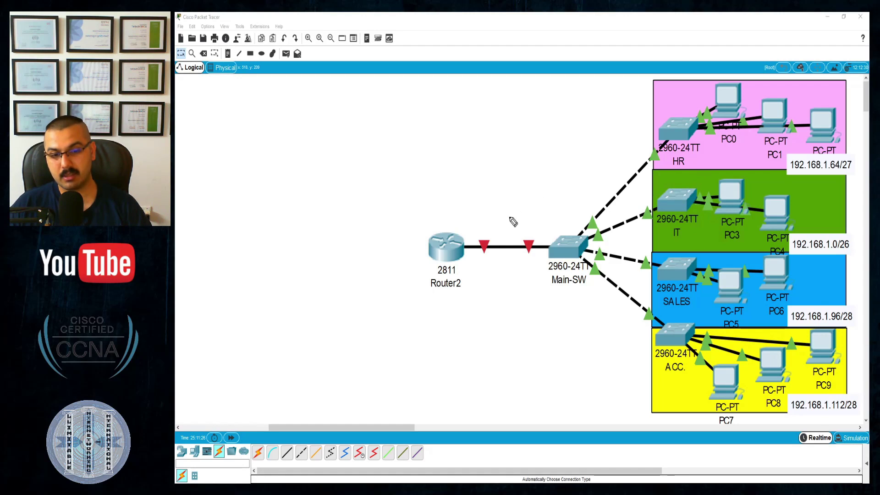
drag(467, 241, 475, 304)
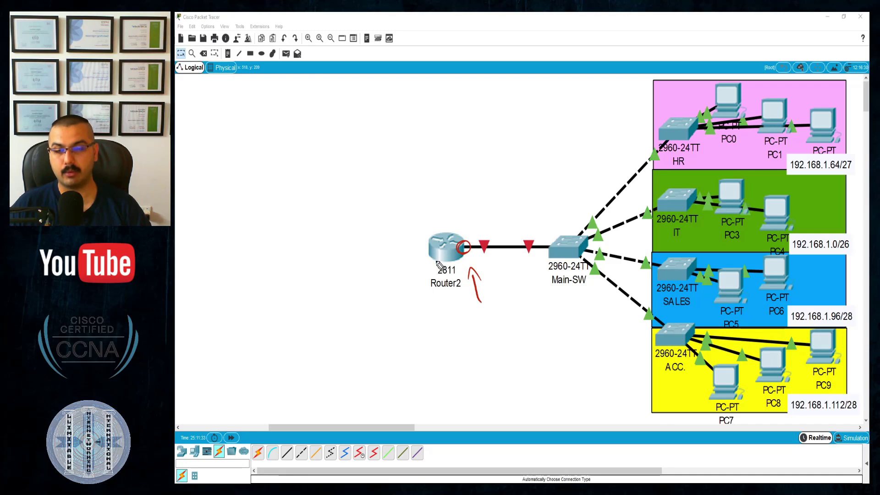
mouse_move(482, 326)
mouse_down()
mouse_move(475, 336)
mouse_move(555, 349)
mouse_up()
click(491, 338)
click(513, 340)
click(538, 347)
mouse_move(553, 334)
mouse_down()
mouse_move(548, 351)
mouse_move(576, 337)
mouse_move(586, 362)
mouse_up()
mouse_move(590, 350)
mouse_down()
mouse_move(596, 363)
mouse_move(461, 359)
mouse_up()
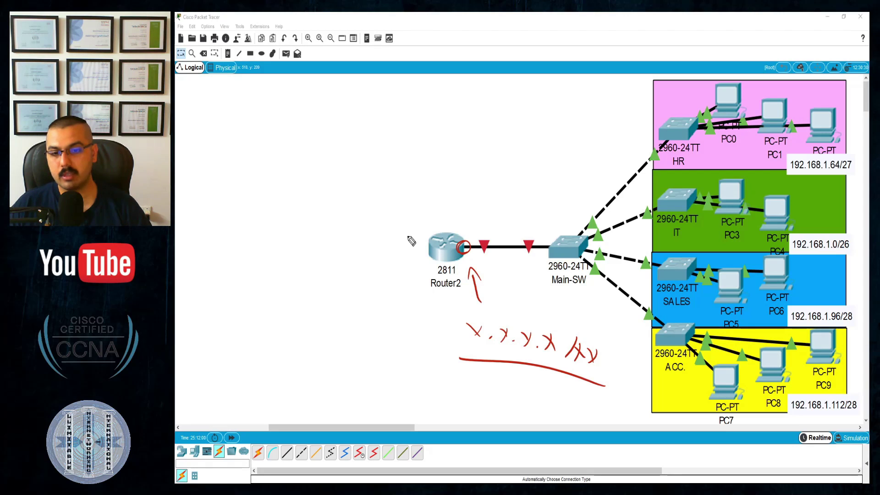
Step: Sketch an arrow leading away from the router and, above the router, a box split into four parts by dashed lines
mouse_move(408, 237)
mouse_down()
mouse_move(321, 235)
mouse_move(322, 253)
mouse_up()
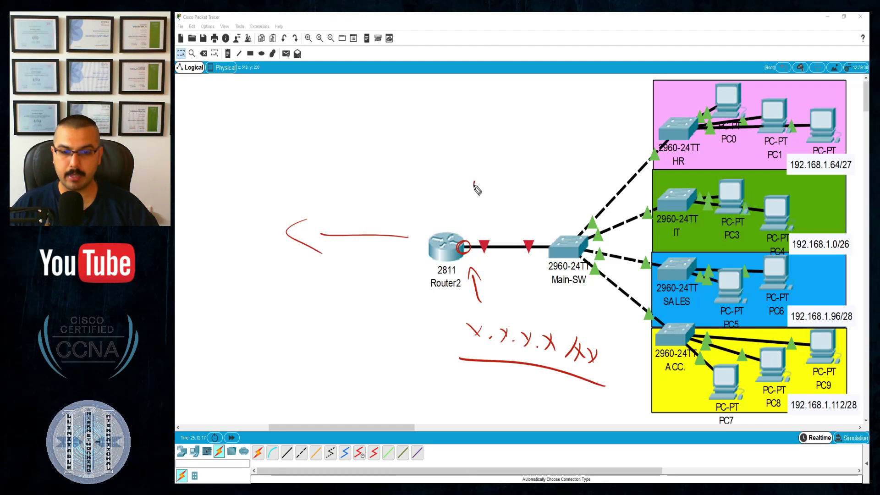
mouse_move(474, 182)
mouse_down()
mouse_move(464, 229)
mouse_move(456, 213)
mouse_up()
mouse_move(516, 108)
mouse_down()
mouse_move(452, 109)
mouse_move(514, 163)
mouse_move(538, 112)
mouse_move(479, 118)
mouse_up()
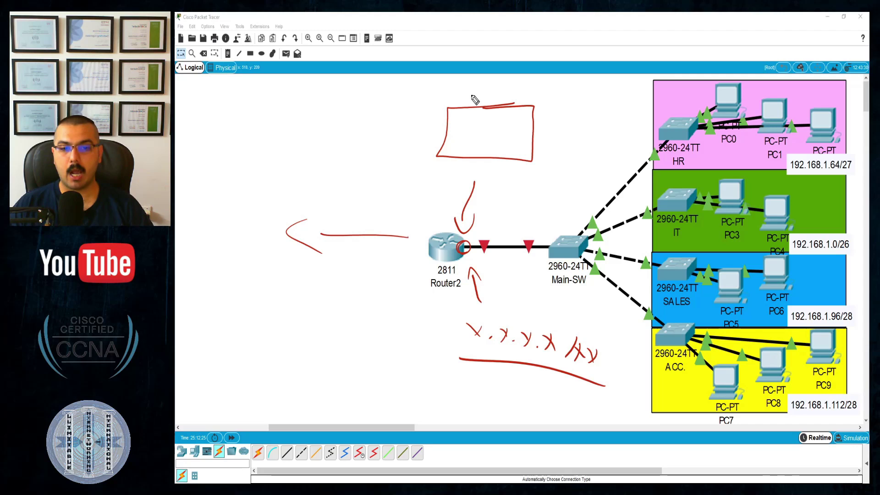
drag(471, 97, 464, 164)
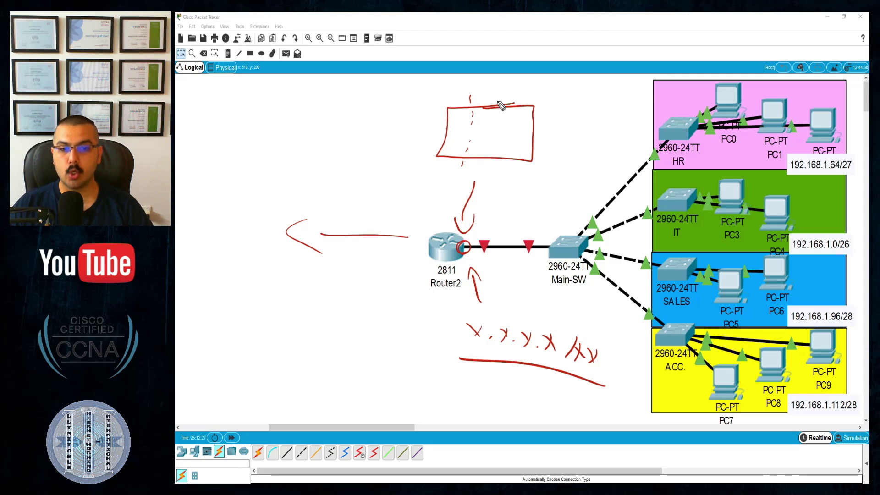
drag(500, 103, 498, 161)
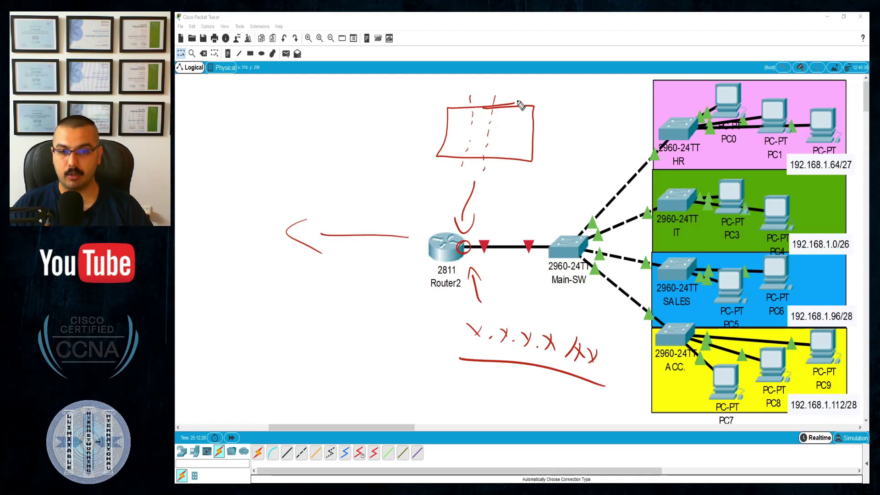
drag(518, 103, 505, 173)
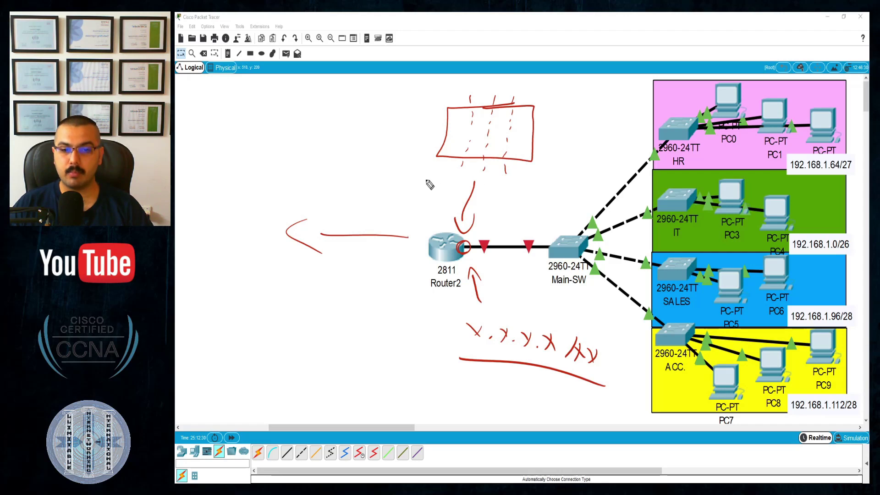
Step: Write "Sub. Interfaces" above the divided box and draw a circle in each of its four parts
mouse_move(462, 35)
mouse_down()
mouse_move(449, 60)
mouse_move(472, 56)
mouse_move(496, 67)
mouse_move(543, 47)
mouse_move(532, 82)
mouse_up()
click(510, 70)
drag(531, 82, 568, 84)
mouse_move(560, 78)
mouse_down()
mouse_move(598, 78)
mouse_move(604, 98)
mouse_move(617, 81)
mouse_up()
mouse_move(628, 91)
mouse_down()
mouse_move(651, 106)
mouse_move(647, 117)
mouse_up()
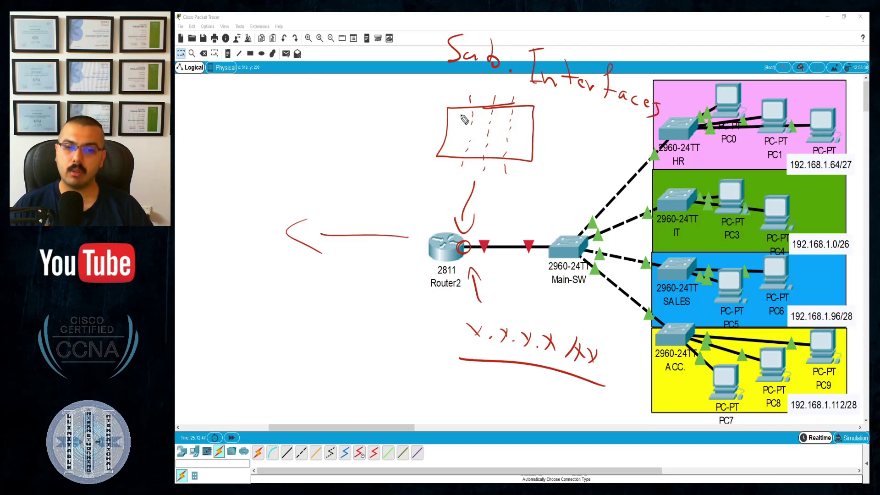
mouse_move(454, 128)
mouse_down()
mouse_move(463, 137)
mouse_move(484, 131)
mouse_move(479, 143)
mouse_move(508, 130)
mouse_move(502, 143)
mouse_move(527, 149)
mouse_up()
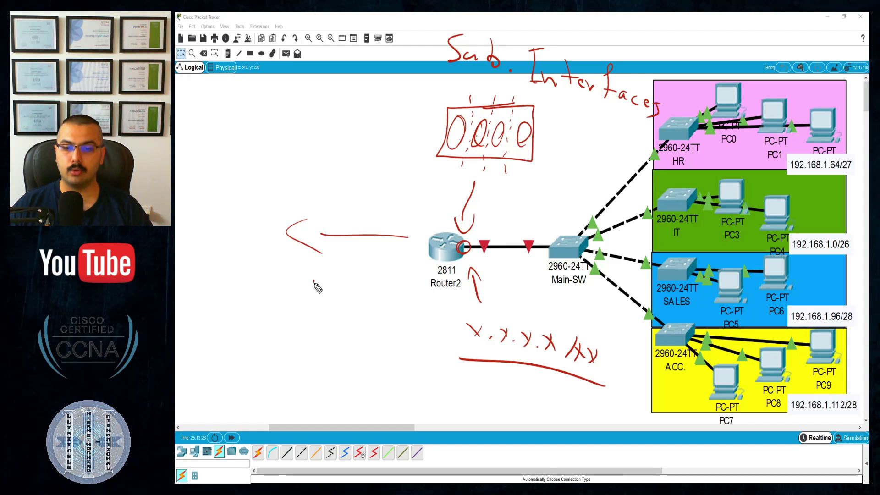
Step: Write "RoaS" below and to the left of the router and underline it
mouse_move(315, 279)
mouse_down()
mouse_move(311, 322)
mouse_move(355, 314)
mouse_move(353, 307)
mouse_move(370, 311)
mouse_move(378, 330)
mouse_up()
drag(406, 288, 389, 337)
drag(407, 369, 293, 342)
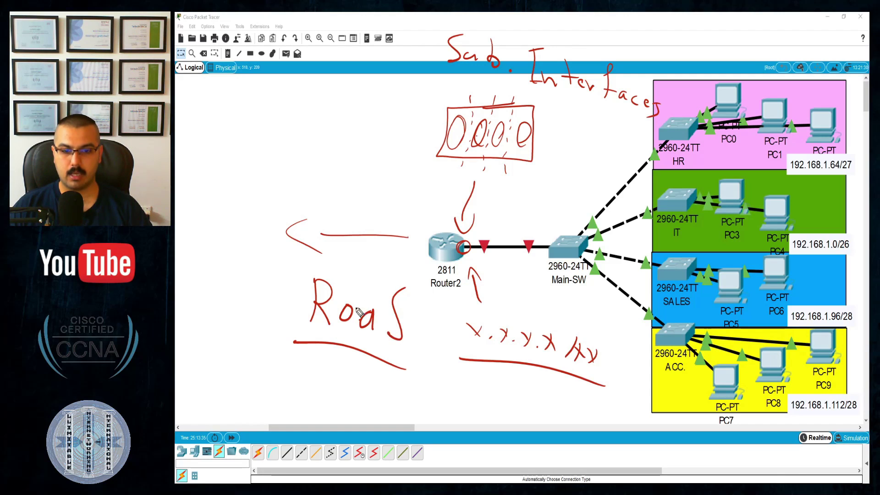
Step: Sketch a round-headed stick above the "RoaS" note, circle where head and stick meet, and underline "RoaS" again
drag(369, 97, 374, 115)
mouse_move(376, 100)
mouse_down()
mouse_move(362, 131)
mouse_move(390, 110)
mouse_move(373, 136)
mouse_move(371, 194)
mouse_up()
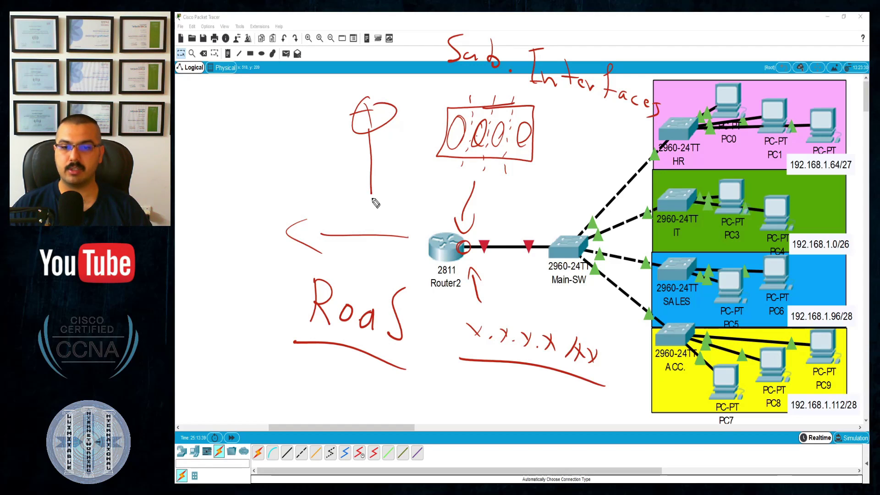
drag(372, 129, 369, 137)
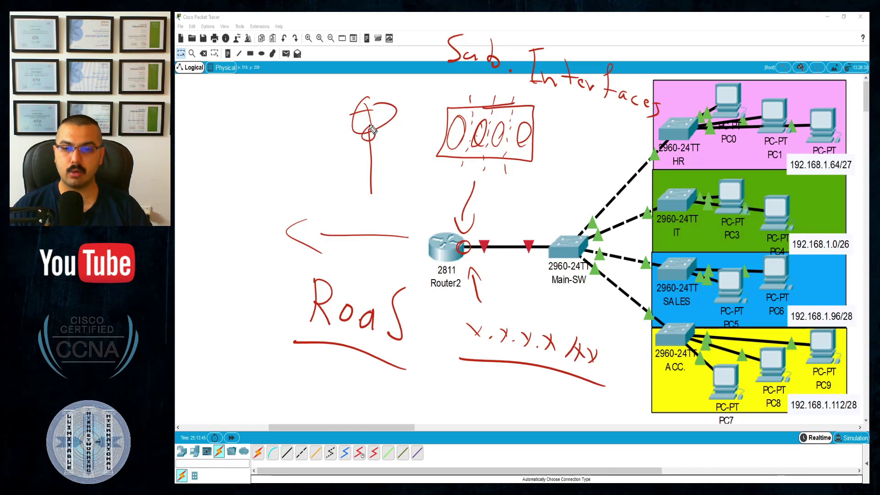
drag(388, 366, 264, 328)
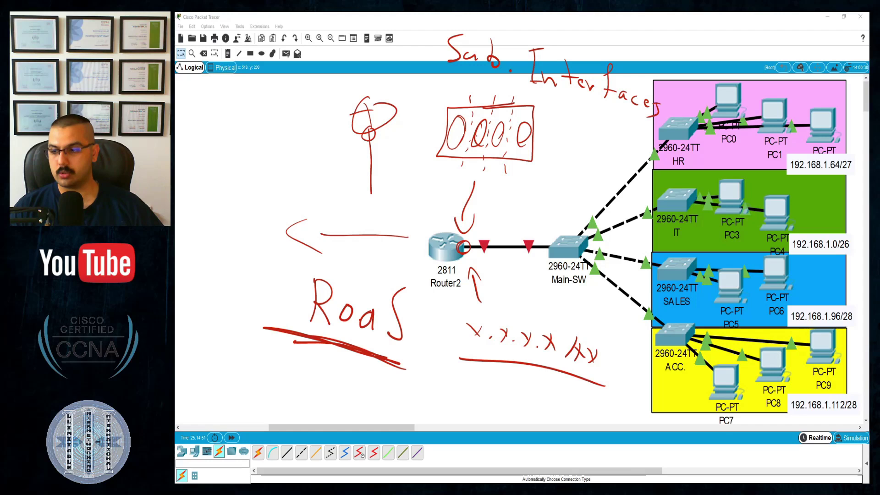
Step: Clear the sketched annotations and enter global configuration mode on the HR switch's command line
key(Escape)
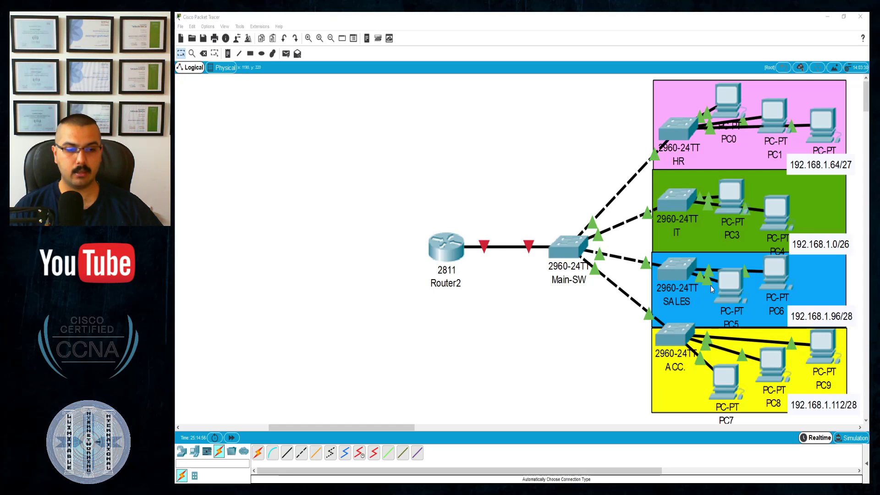
click(673, 133)
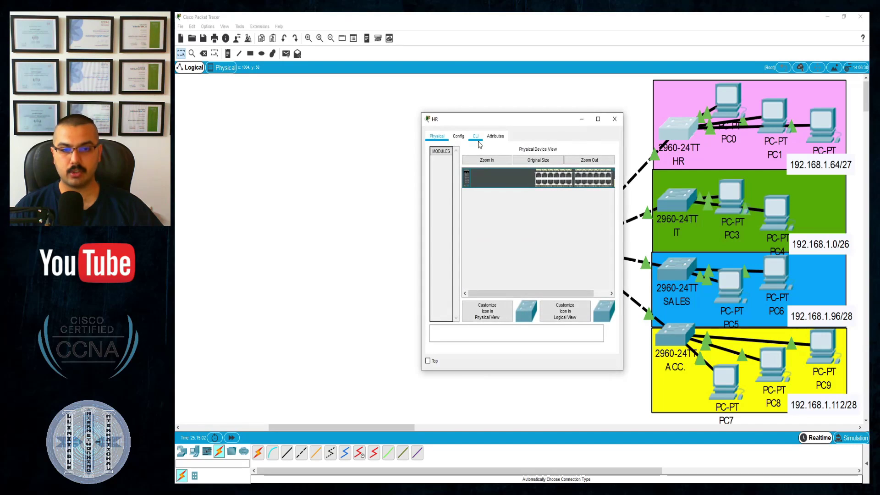
click(477, 140)
drag(479, 119, 328, 59)
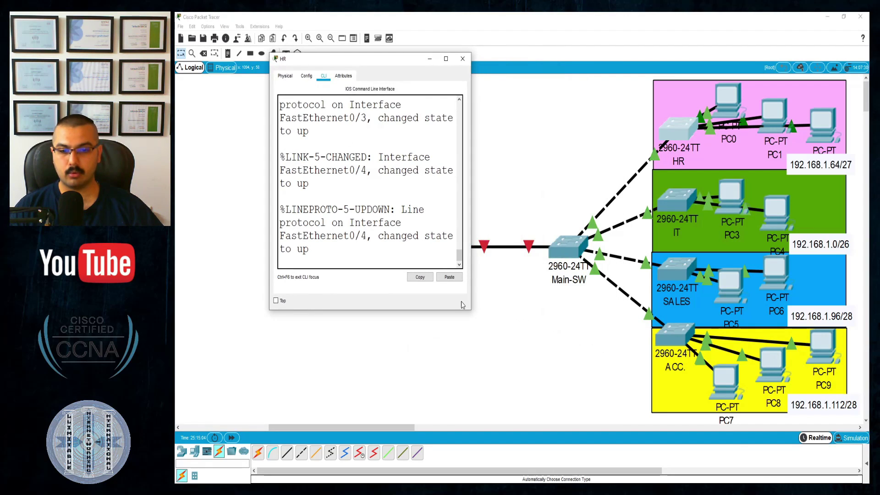
drag(470, 309, 575, 374)
key(Return)
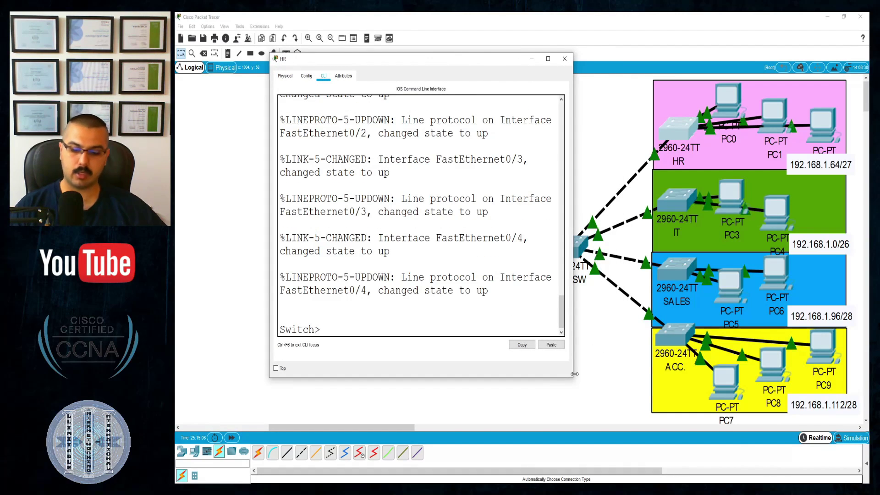
text(en)
key(Return)
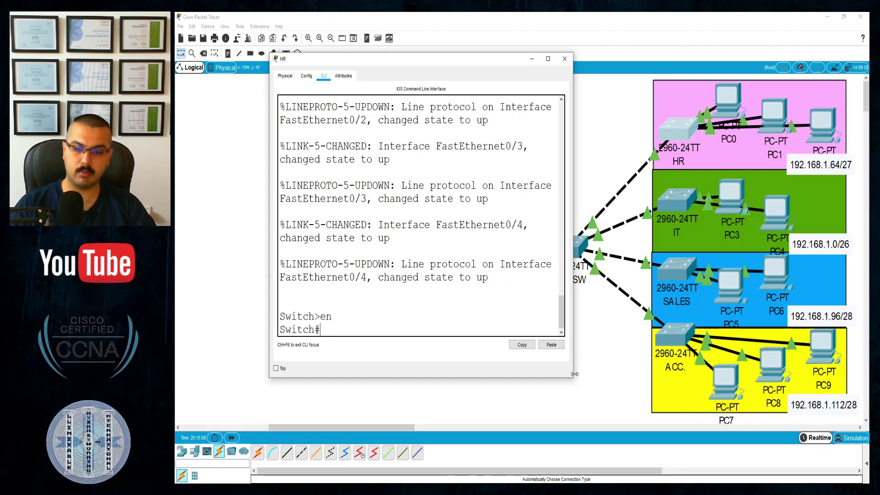
text(conf t)
key(Return)
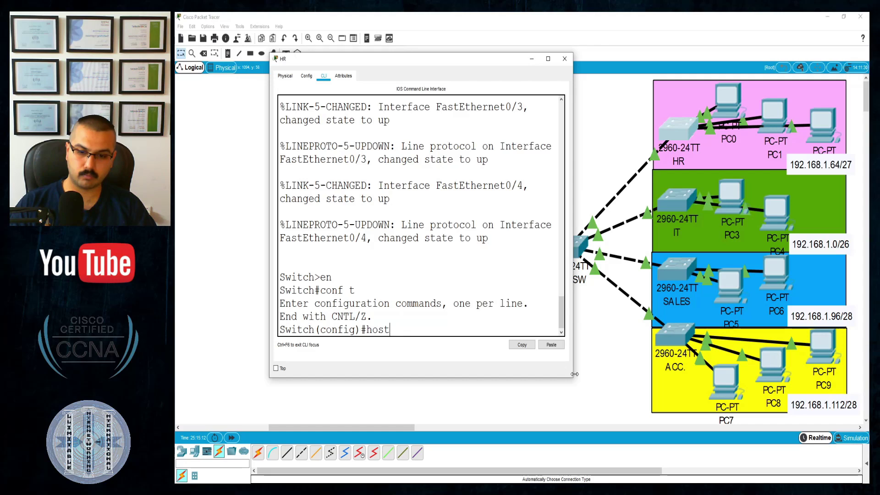
Step: Set the HR switch's hostname to HR-Sw
text(host)
key(Tab)
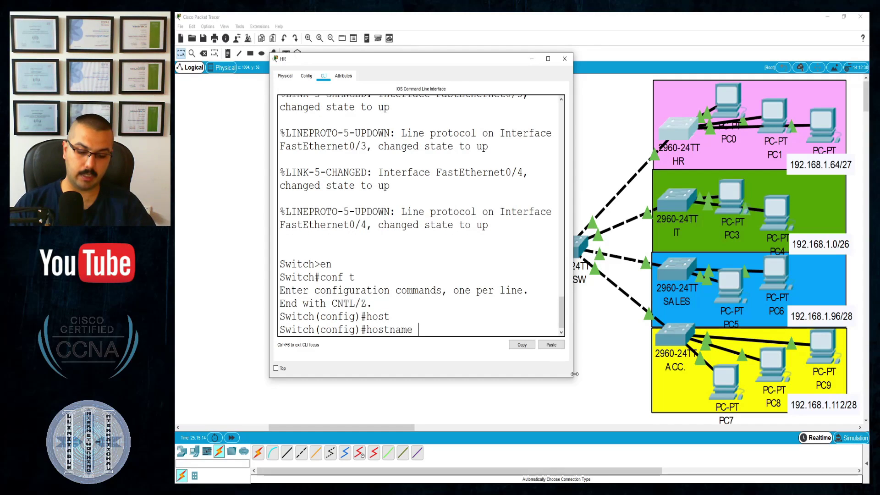
text(HE)
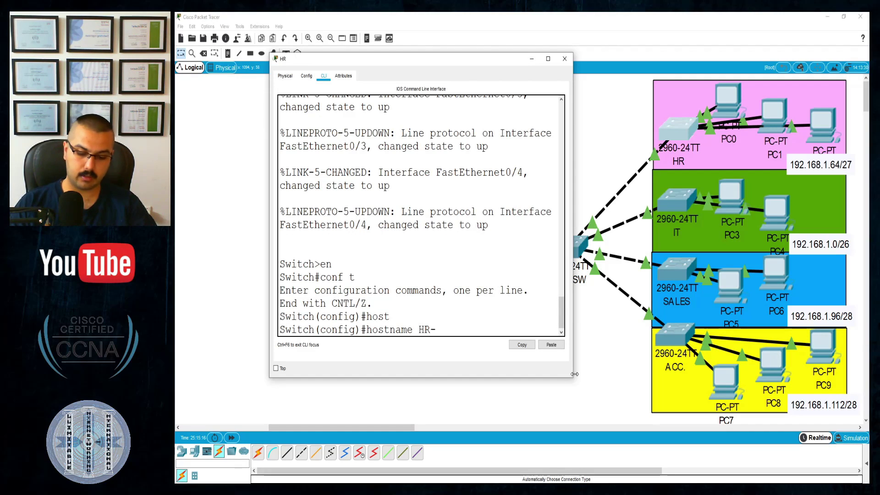
key(Return)
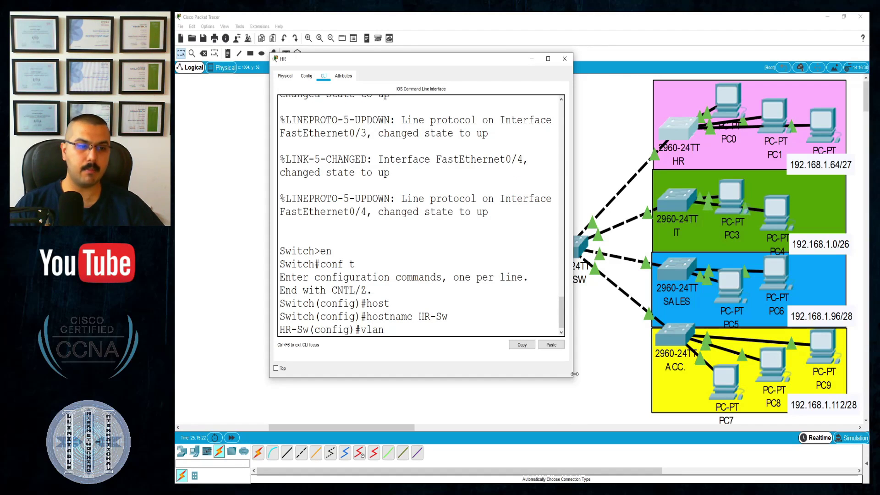
Step: Create VLAN 40 on the HR switch and name it HR
key(Return)
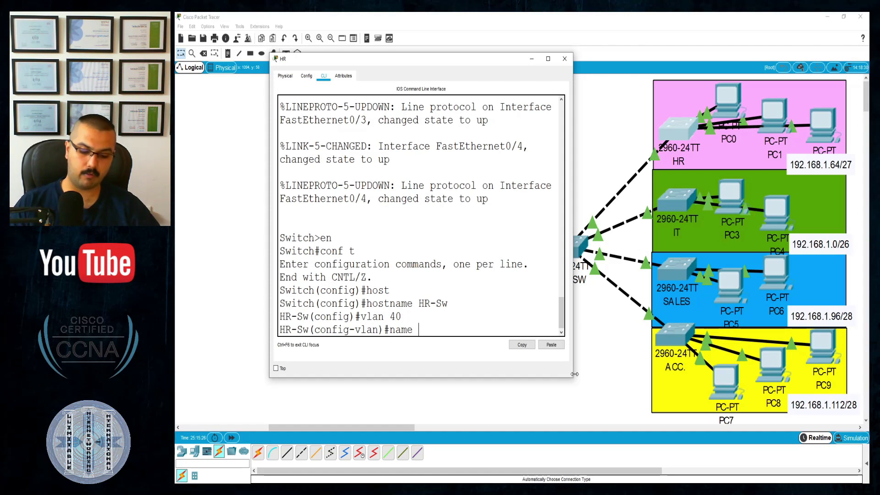
text(HE)
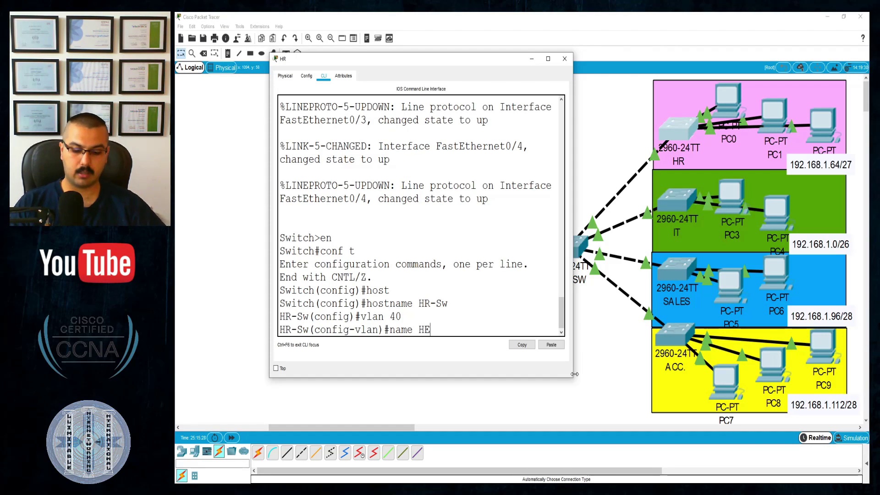
key(BackSpace)
text(R)
key(Return)
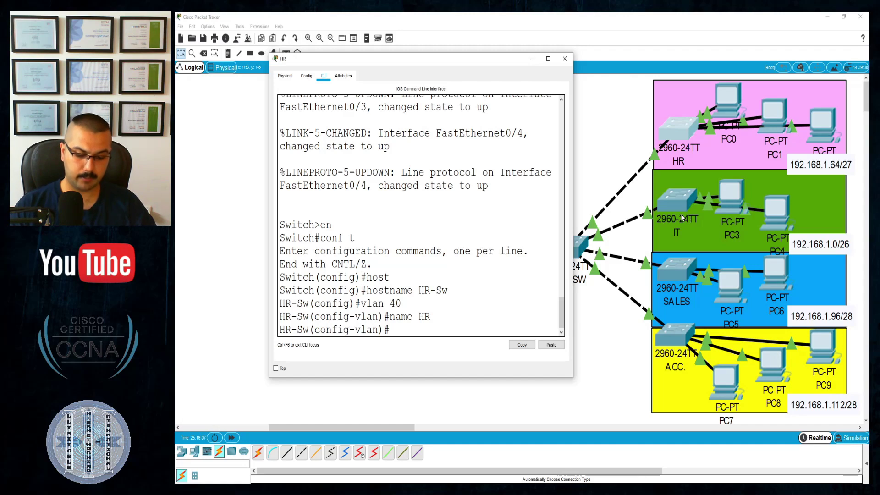
Step: Create VLAN 30 on the HR switch and name it IT
text(vlan 30)
key(Return)
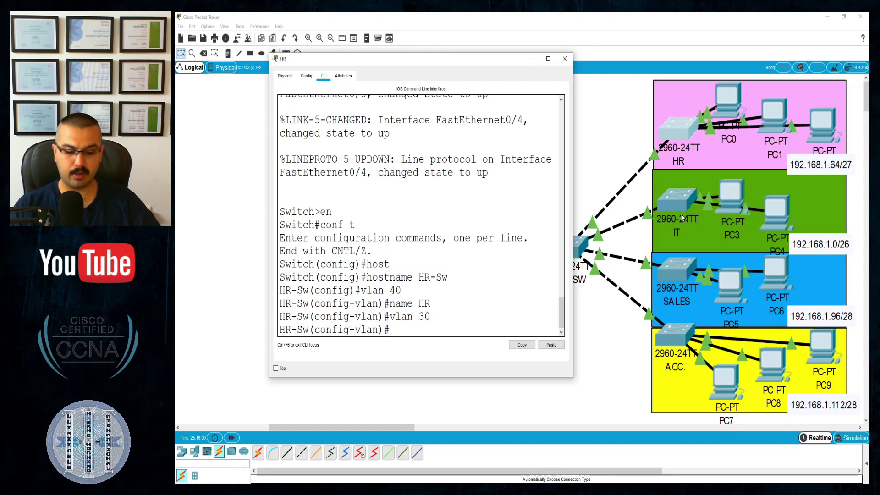
text(name )
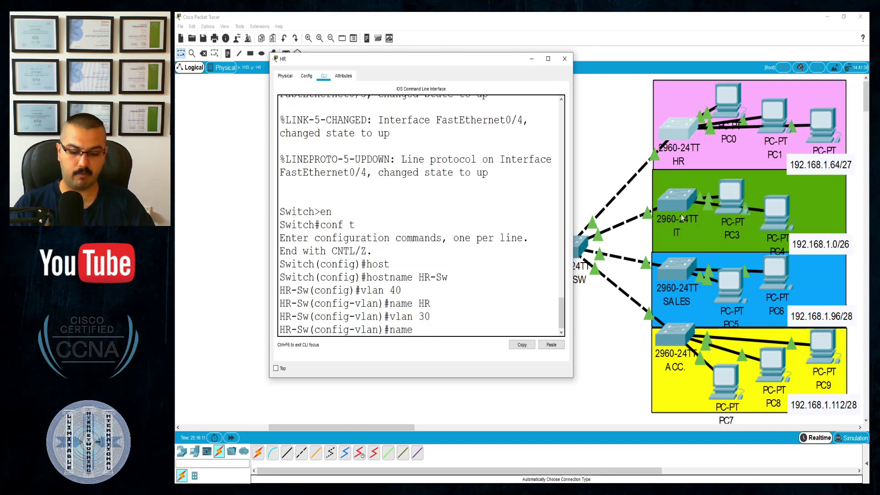
text(IT)
key(Return)
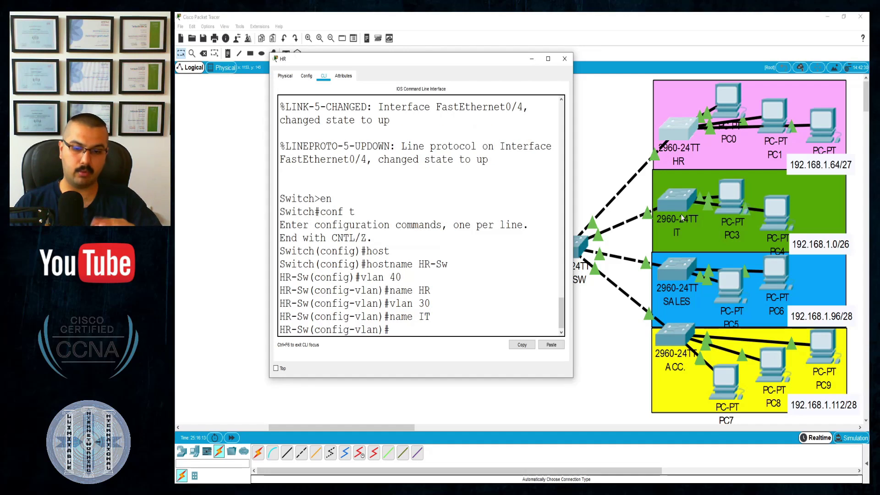
Step: Create VLAN 20 on the HR switch and name it Sales
text(vlan 20)
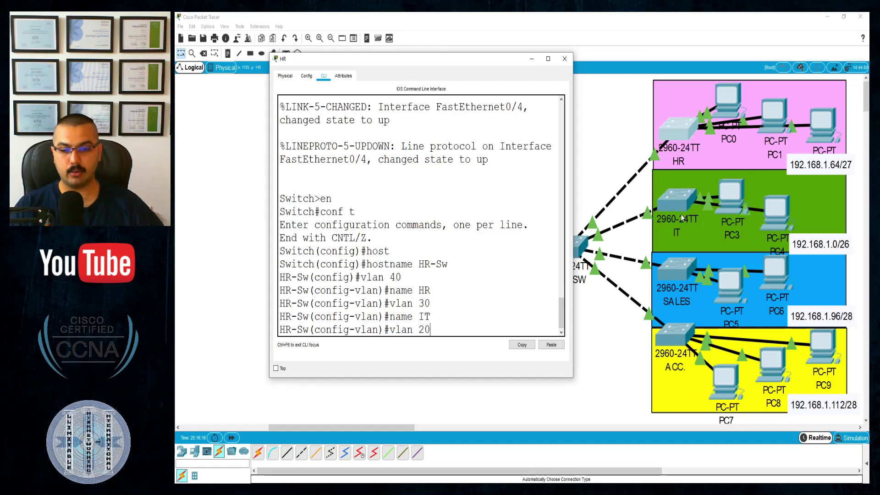
key(Return)
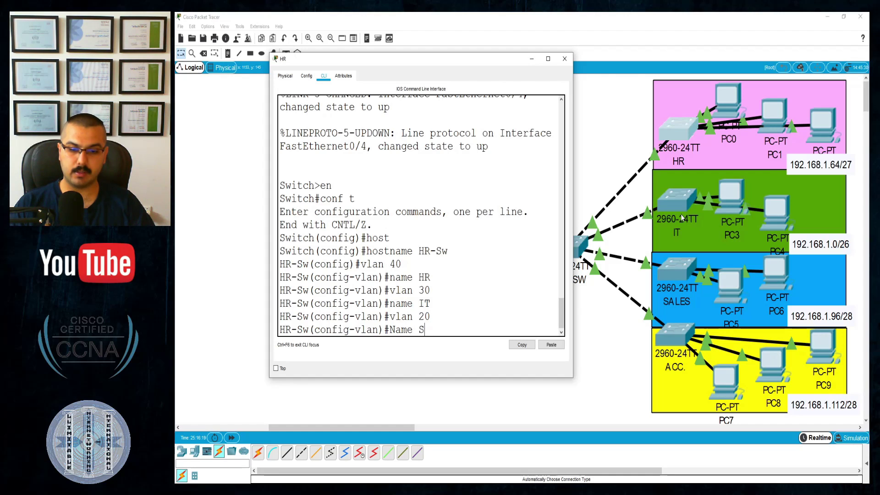
text(ales)
key(Return)
Step: Create VLAN 10 on the HR switch and name it Acc
text(vlan)#v)
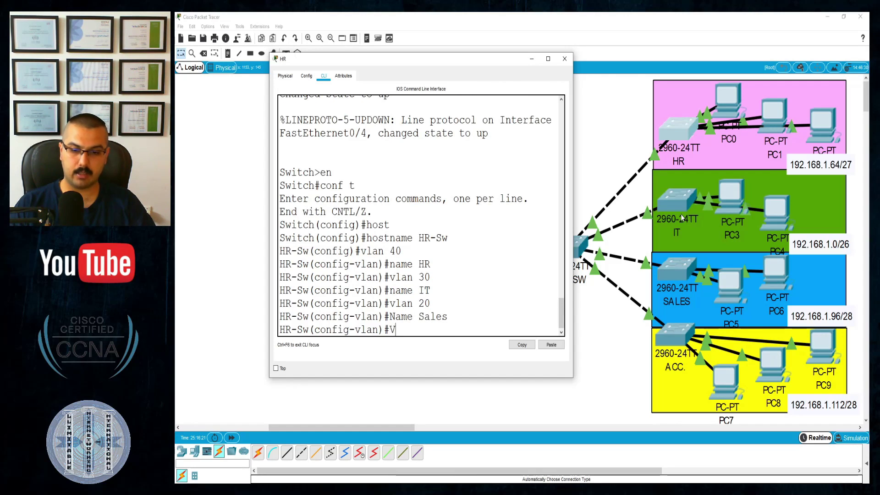
text(lan 10)
key(Return)
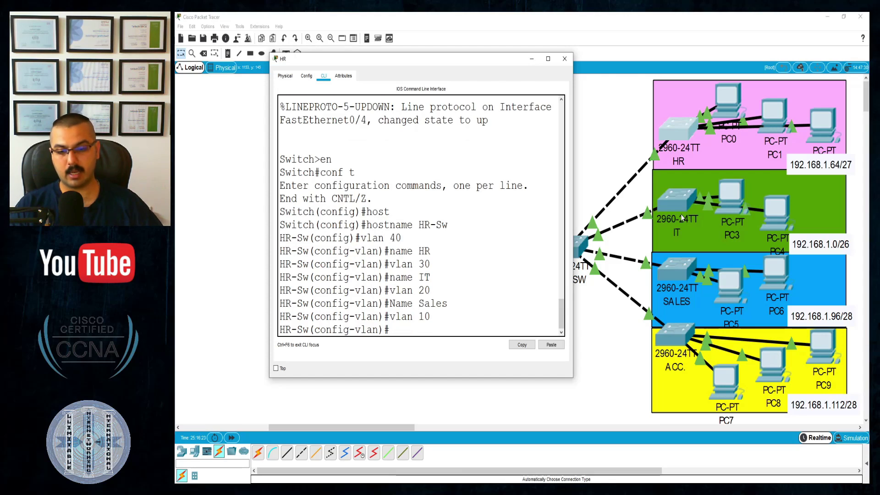
text(name A)
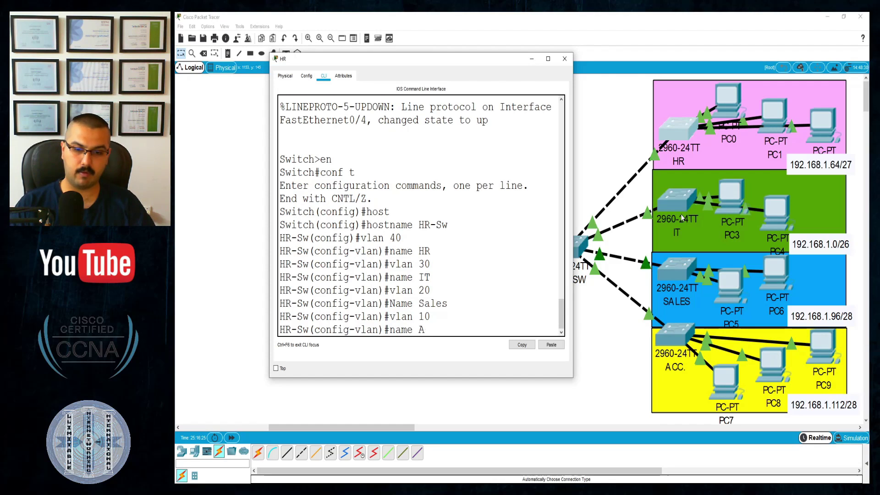
text(cc)
key(Return)
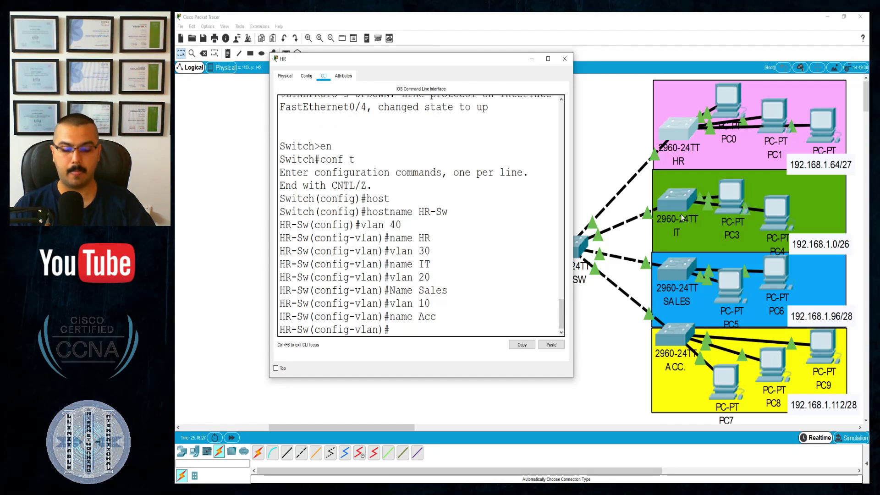
Step: Leave configuration mode and display the HR switch's brief VLAN table, widening the window to review the department VLANs
text(end)
key(Return)
text(sho)
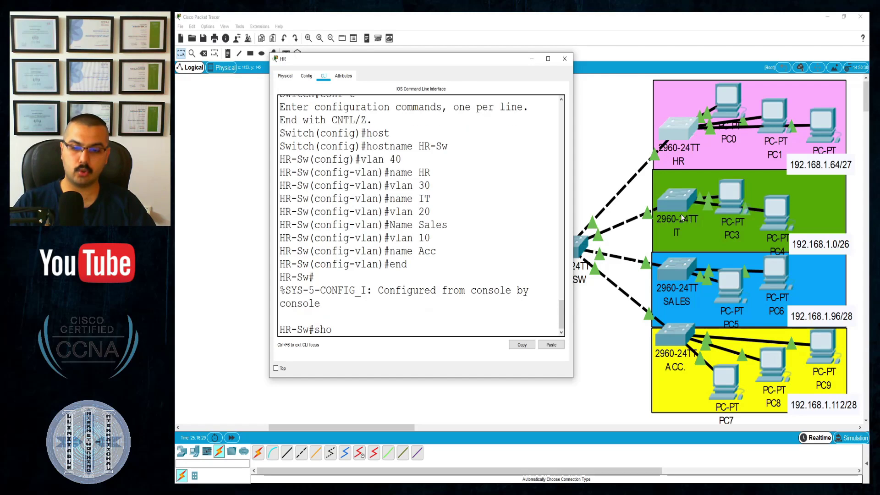
text( vl bri)
key(Tab)
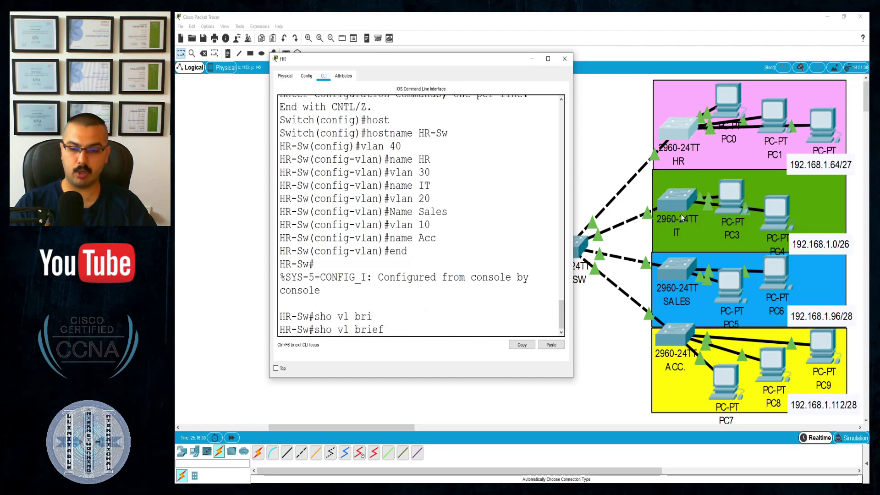
key(Return)
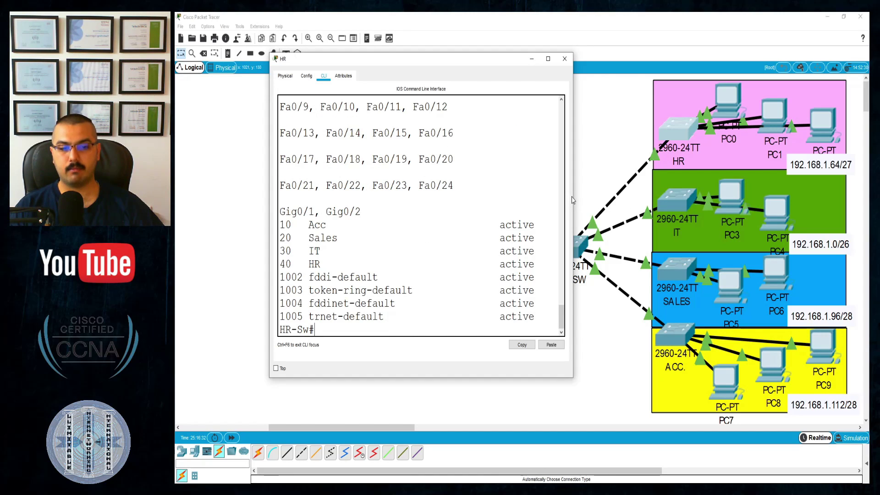
drag(573, 200, 810, 196)
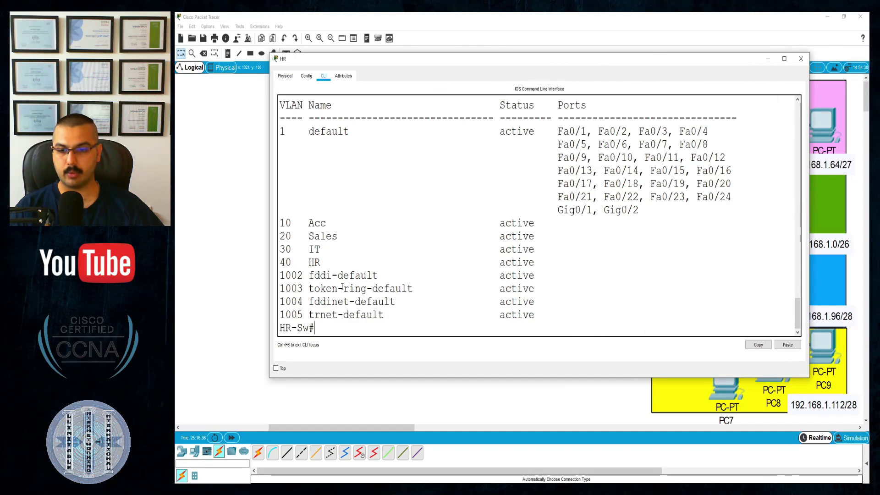
drag(280, 223, 337, 259)
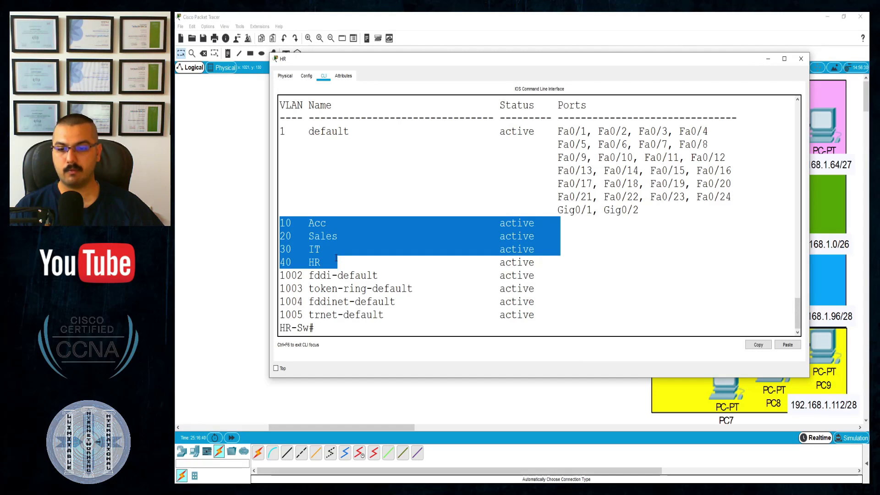
click(409, 254)
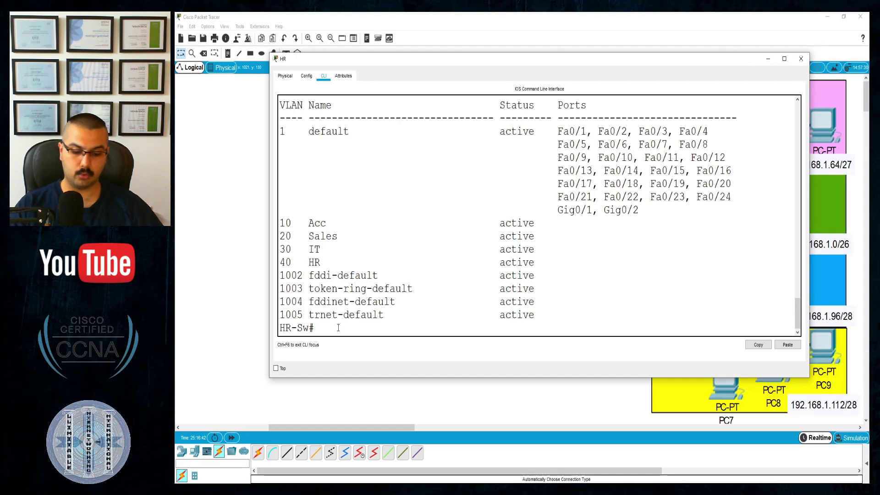
Step: Display the HR switch's full running configuration, review it from start to end, and close the switch window
text(sho run)
key(Return)
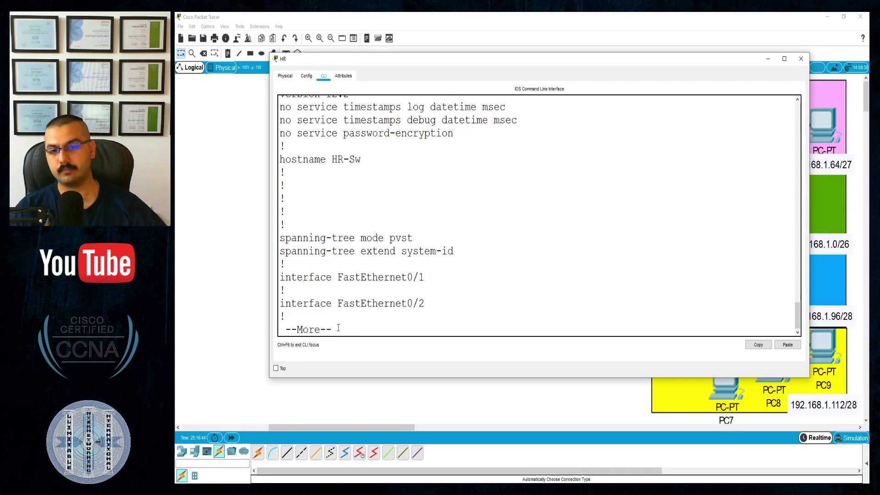
key(space)
key(space)
key(space)
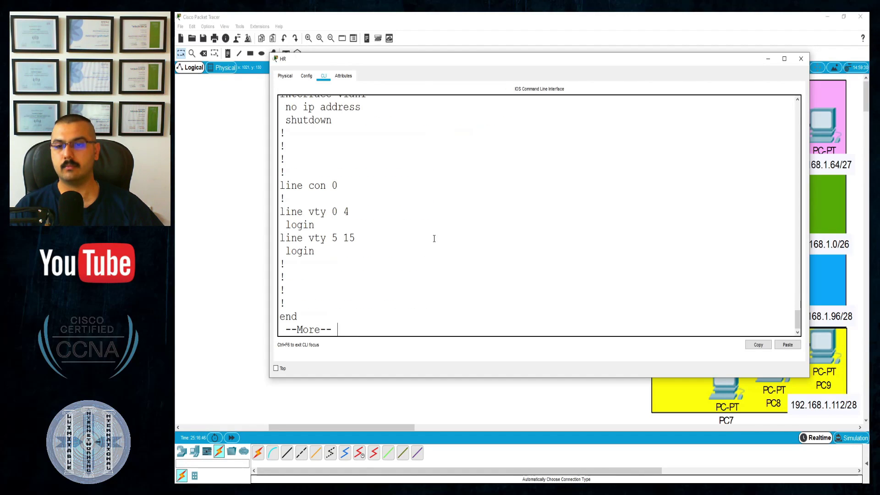
key(space)
scroll(434, 239, up, 12)
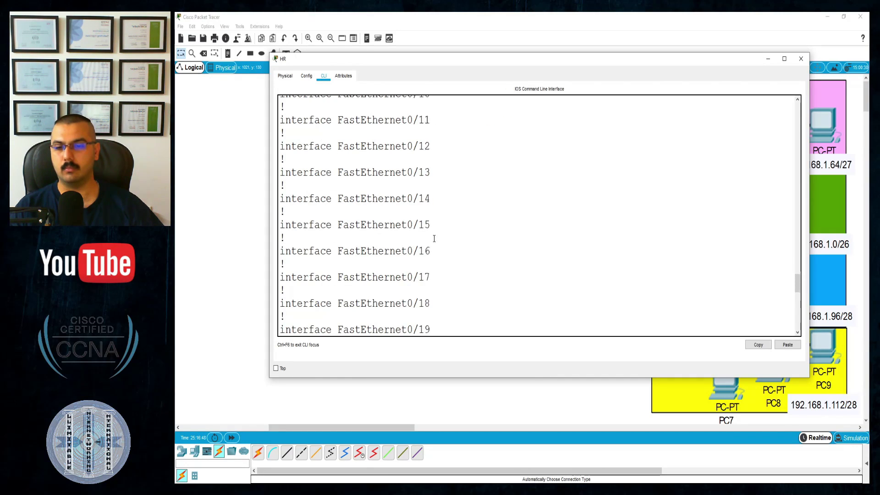
scroll(435, 239, up, 10)
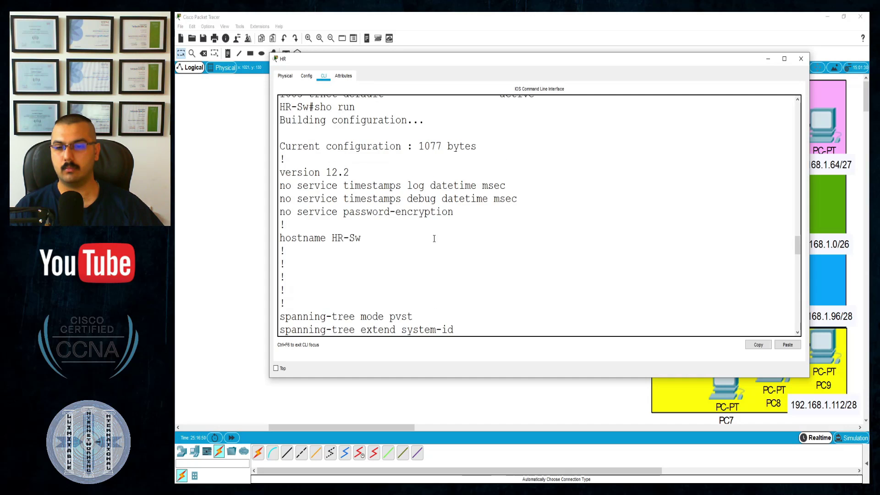
scroll(434, 238, up, 5)
scroll(434, 240, down, 15)
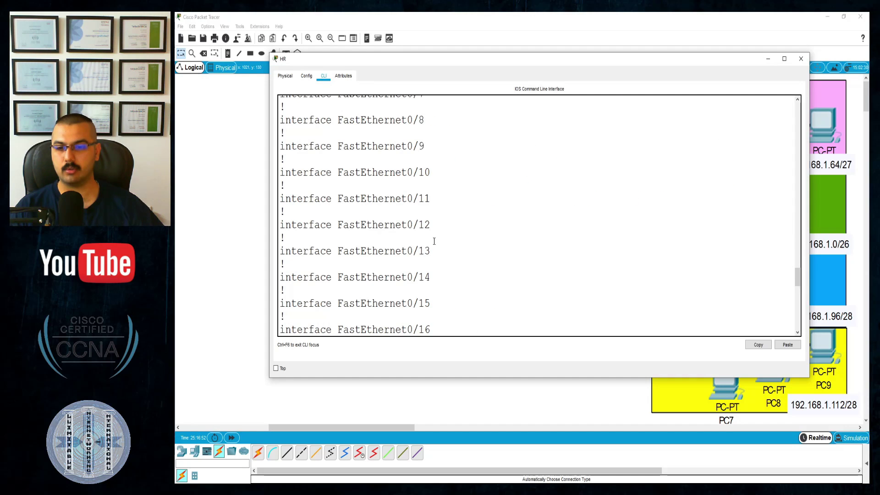
scroll(434, 242, down, 15)
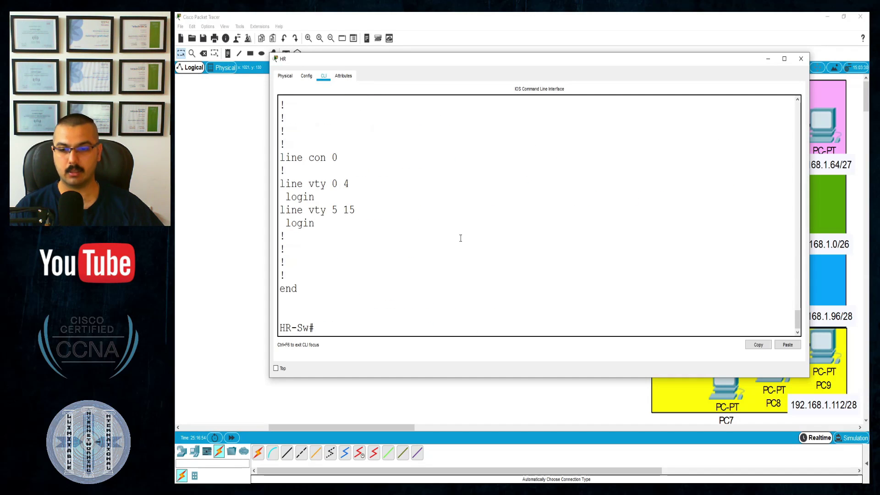
click(801, 58)
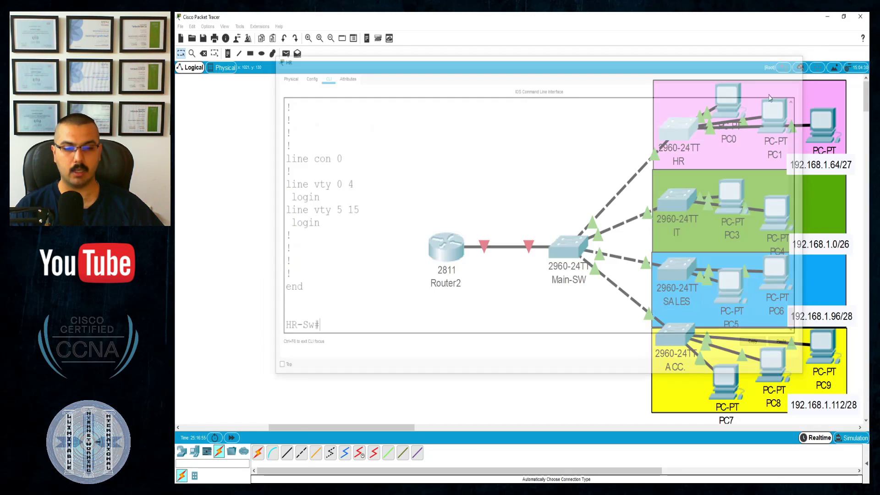
Step: Switch to Notepad with a blank document, move its window higher and enlarge it for writing
key(super)
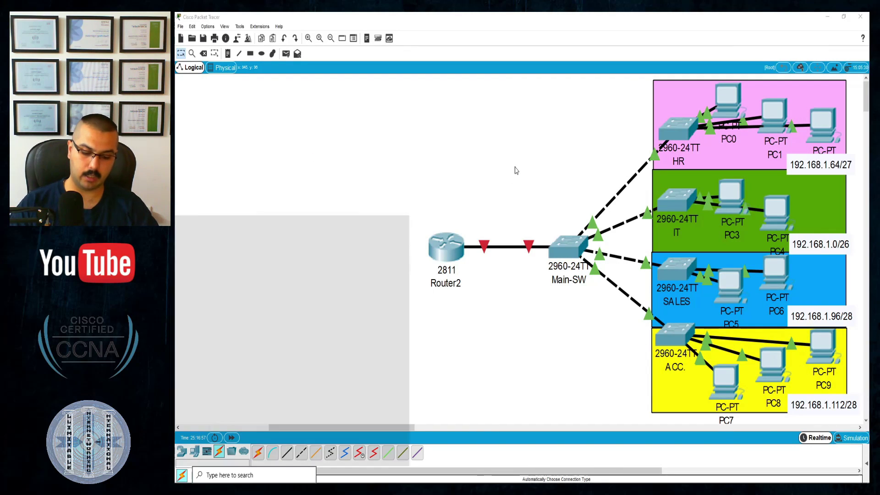
text(note)
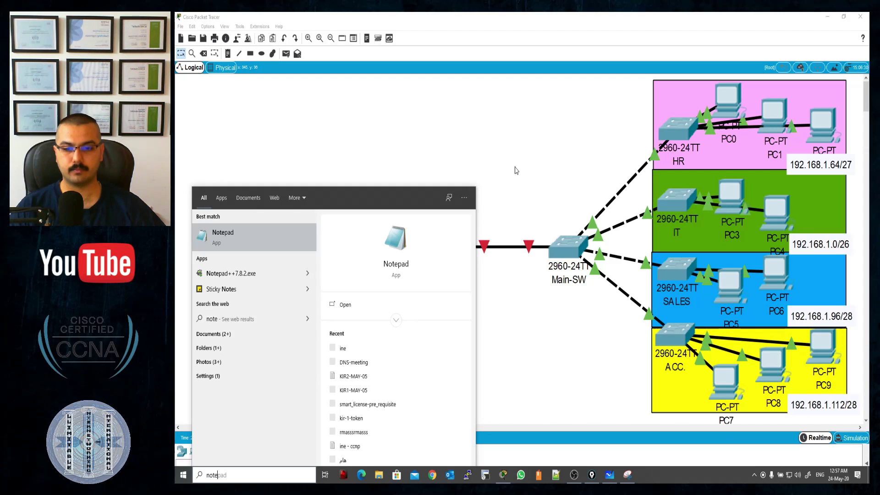
key(Return)
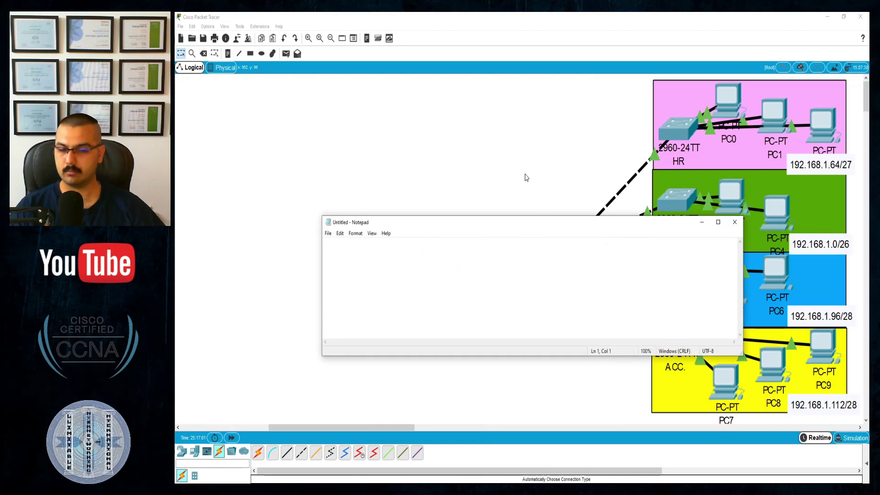
drag(532, 224, 511, 64)
drag(501, 197, 479, 372)
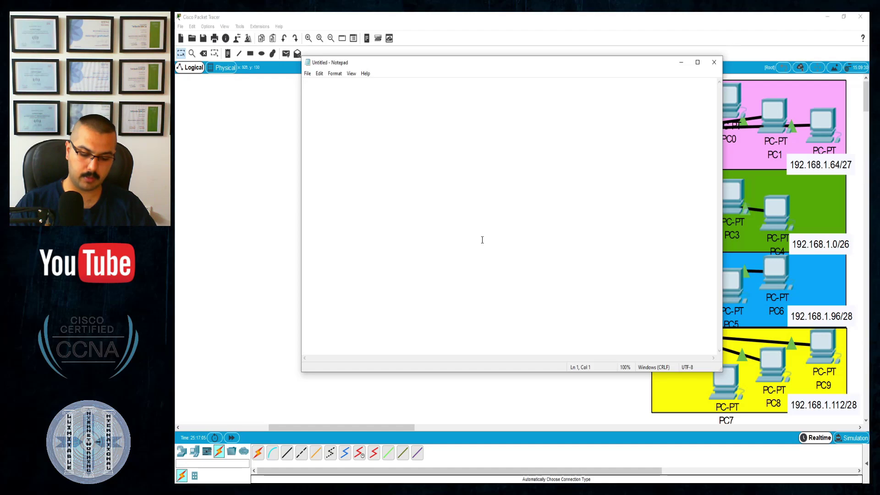
Step: Write the commands for VLAN 10 named Acc and VLAN 20 named Sales on separate lines, correcting the misspelled vlan
text(vlan 10)
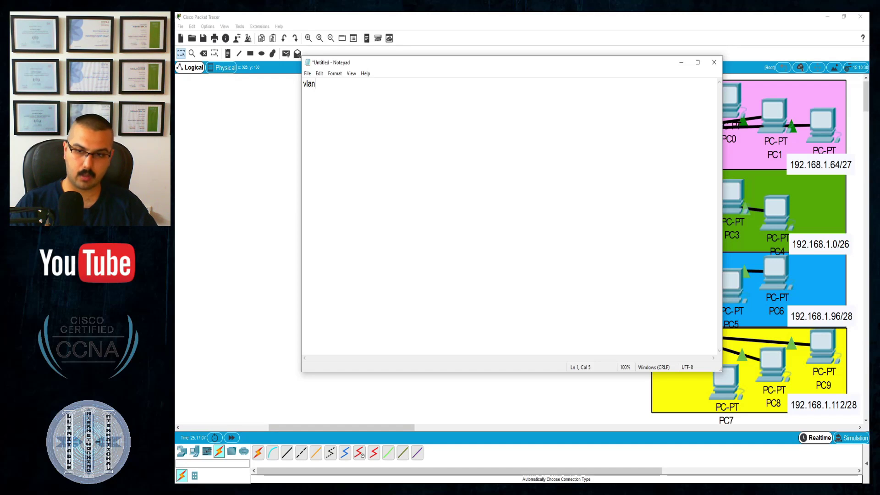
key(Return)
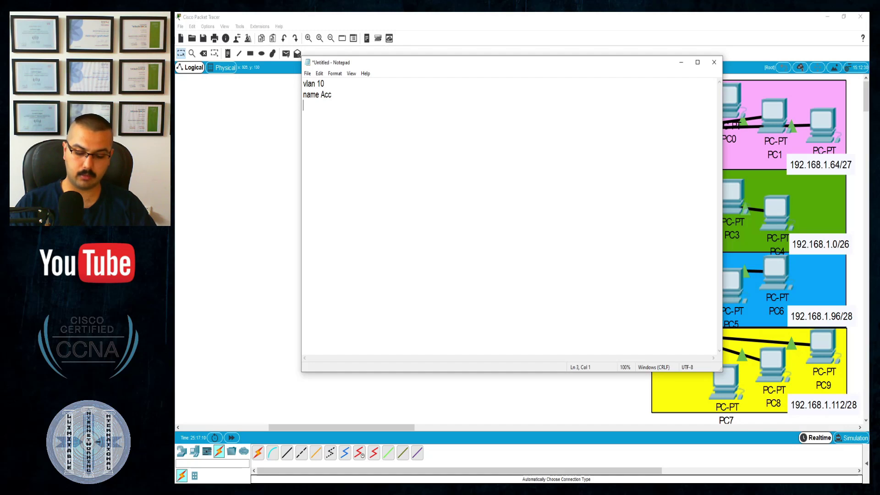
text(name Acc)
key(Return)
text(clan 20)
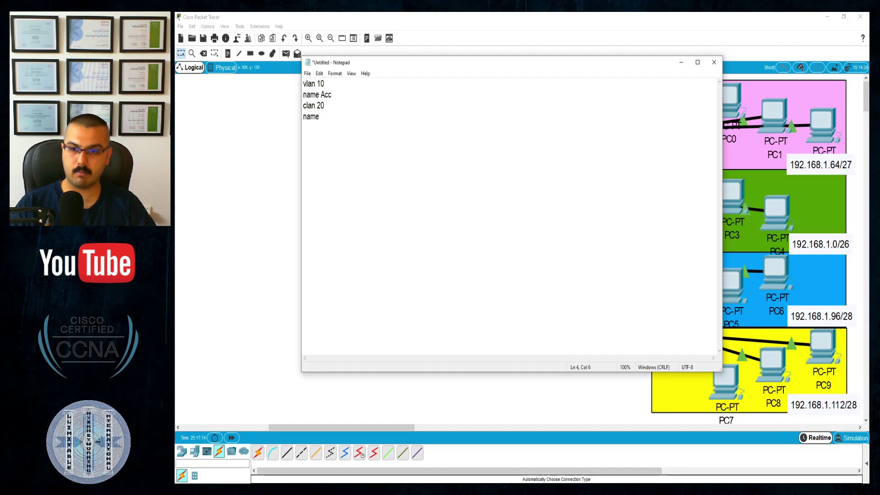
key(Up)
key(Left)
key(Left)
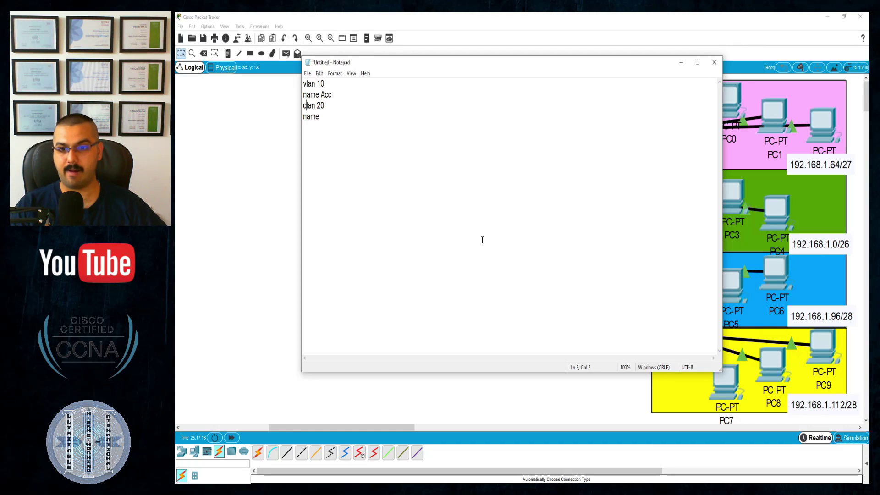
key(BackSpace)
text(v)
key(Down)
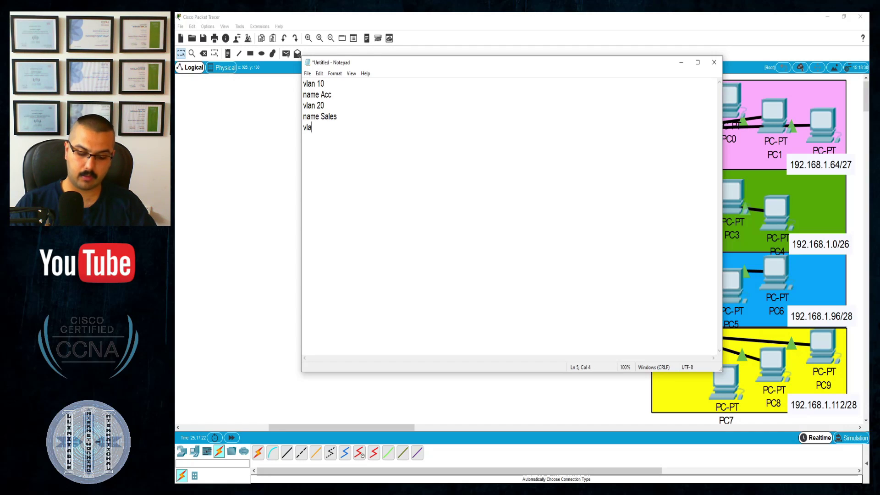
Step: Add the command lines for VLAN 30 named IT and VLAN 40 named HR to the list
text(n 30)
key(Return)
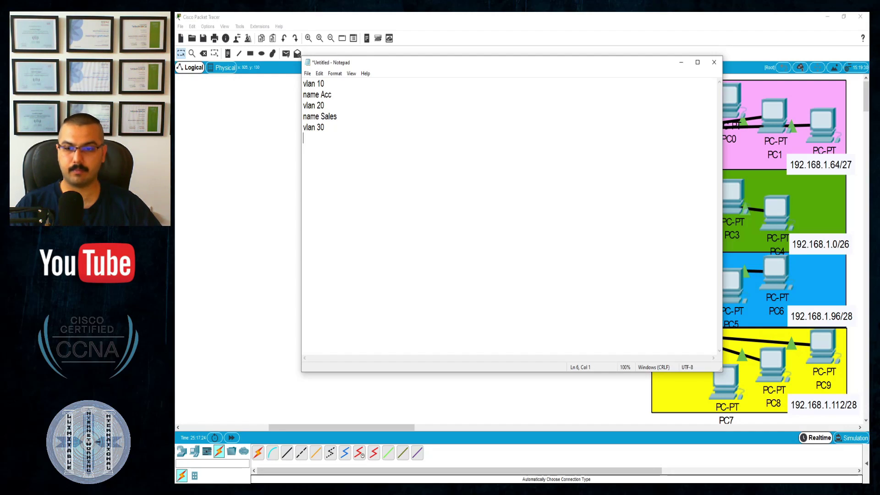
text(name )
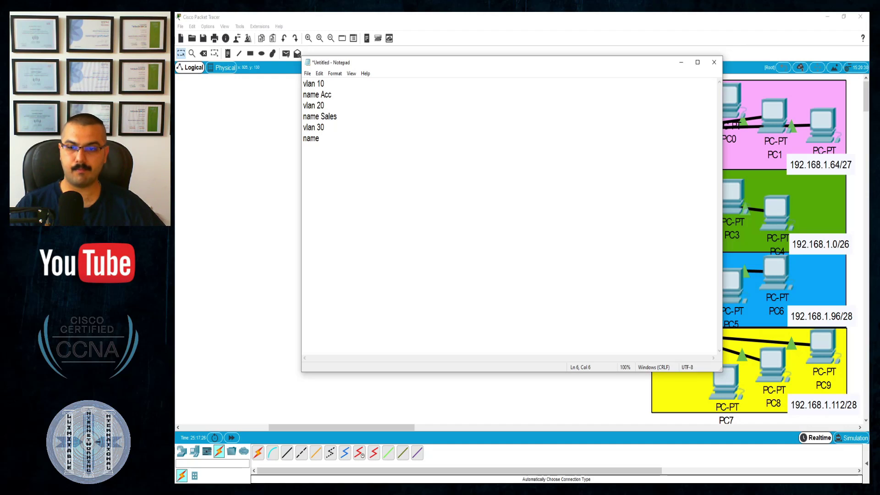
text(IT )
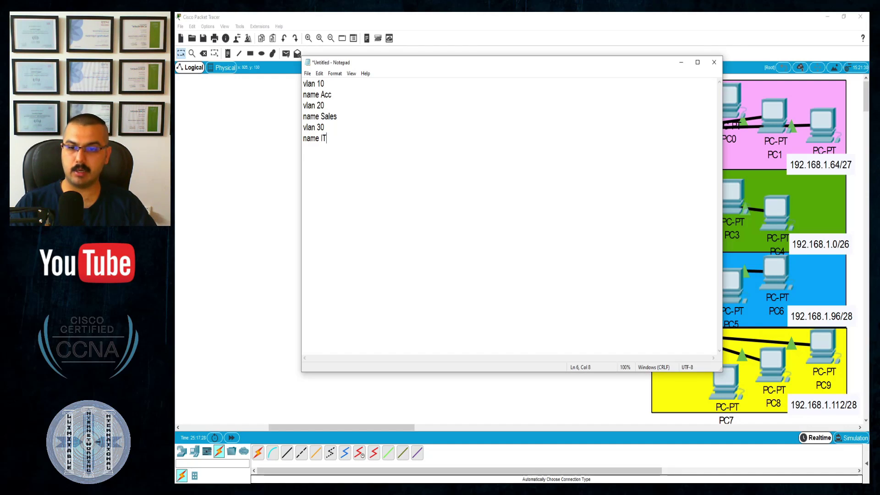
text(vlan 40 )
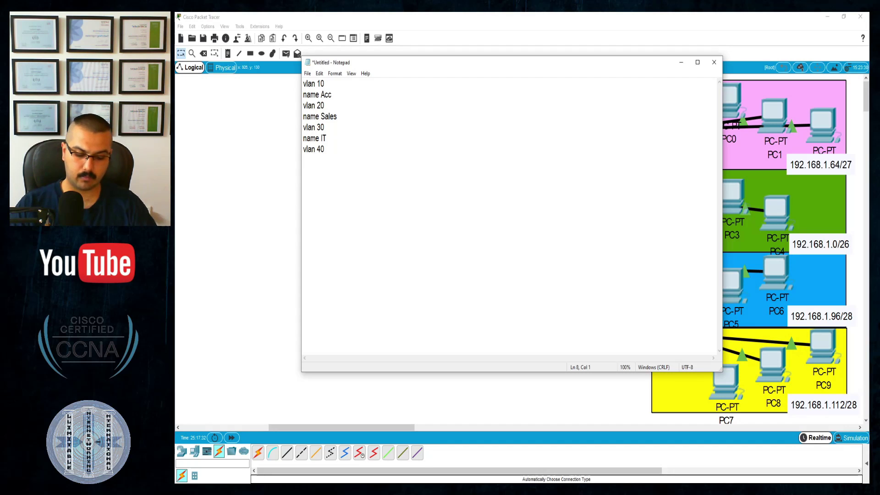
text(name HR)
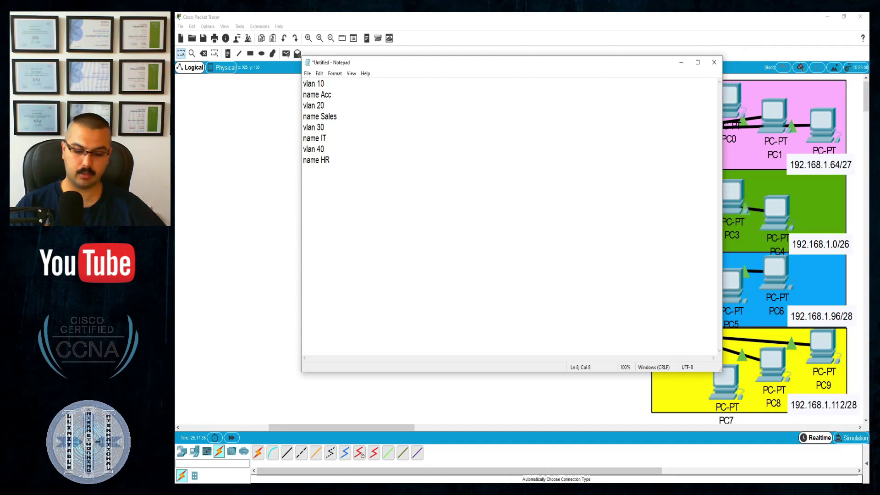
Step: Copy the whole list of VLAN commands and minimize Notepad to return to Cisco Packet Tracer
key(ctrl+a)
key(ctrl+c)
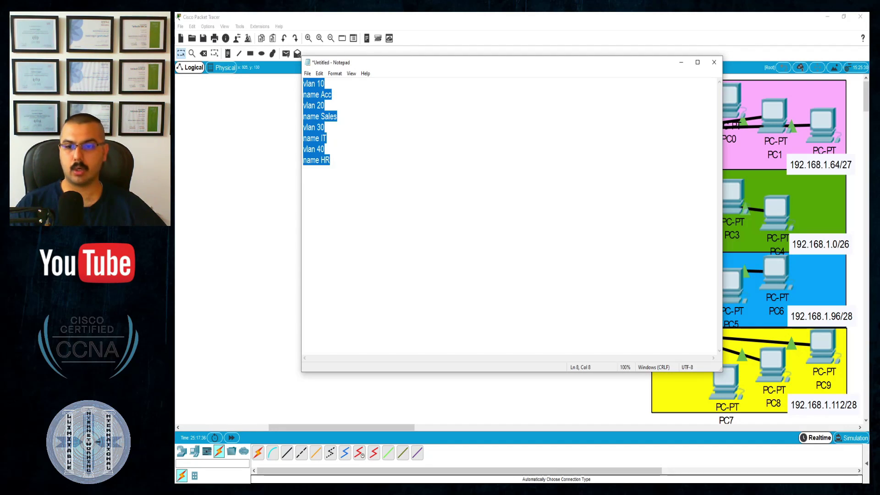
click(681, 63)
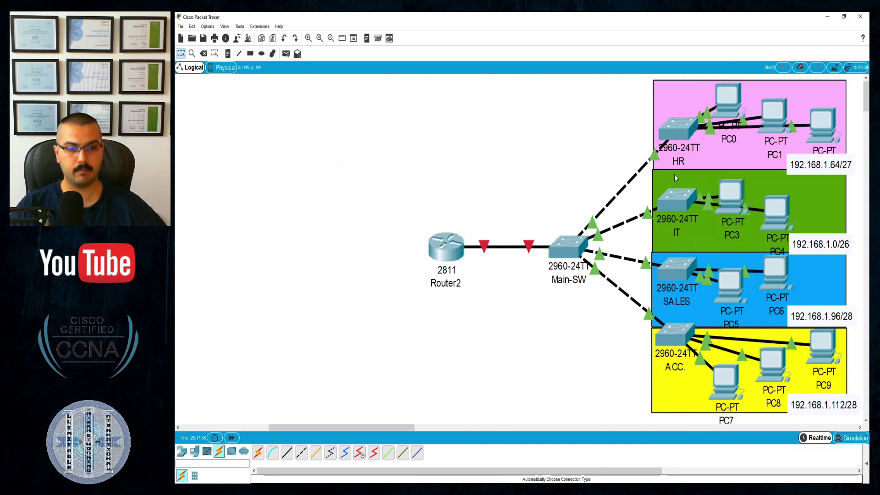
Step: Open the IT switch's command line and enter privileged mode, followed by global configuration mode
click(677, 204)
click(476, 137)
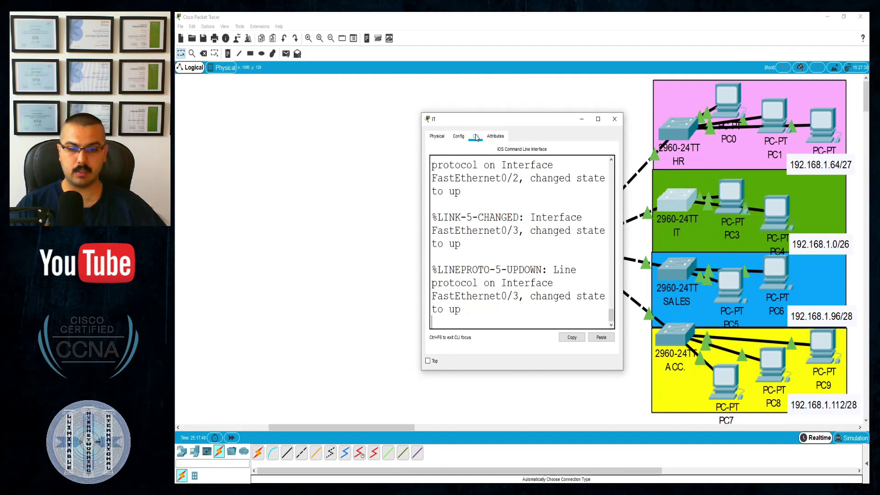
key(Return)
text(en)
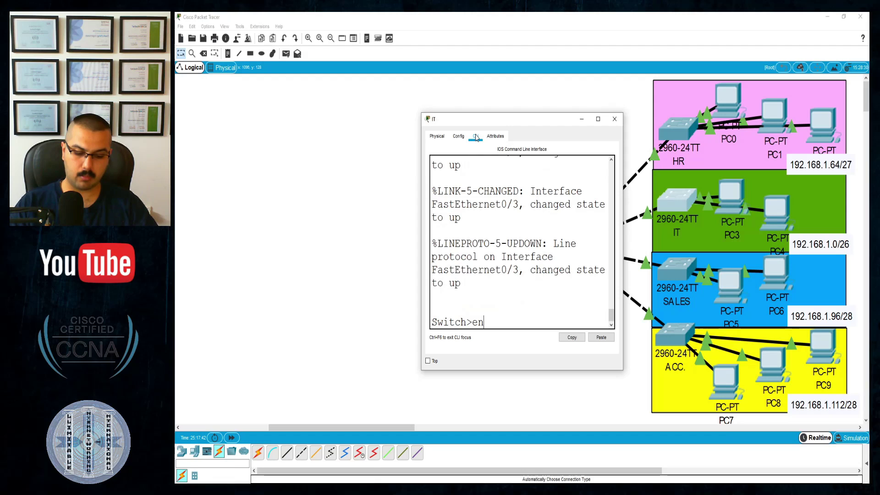
key(Return)
text(conf t)
key(Return)
Step: Set the IT switch's hostname to IT-Sw, widening its window for readability
text(h(config)#h)
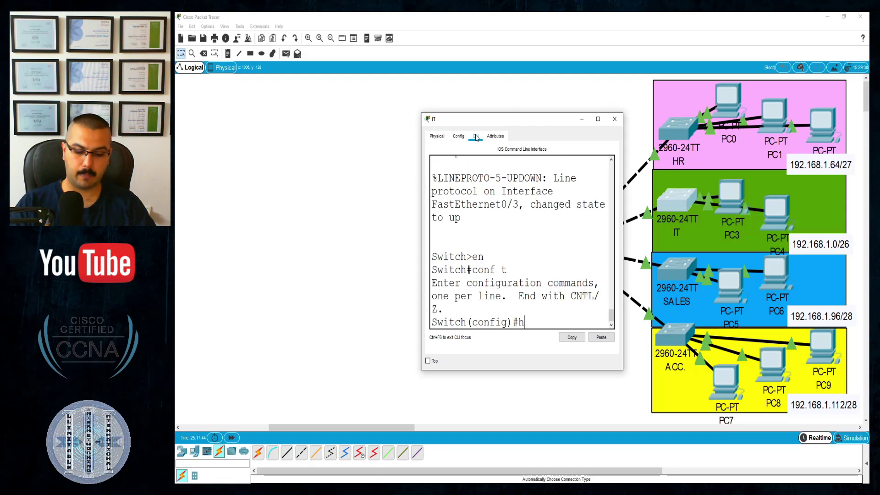
text(os)
key(Tab)
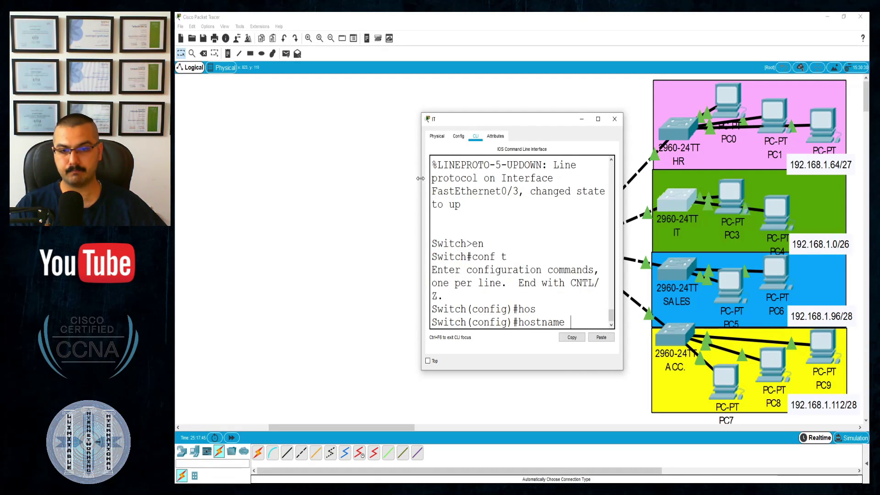
drag(420, 179, 278, 178)
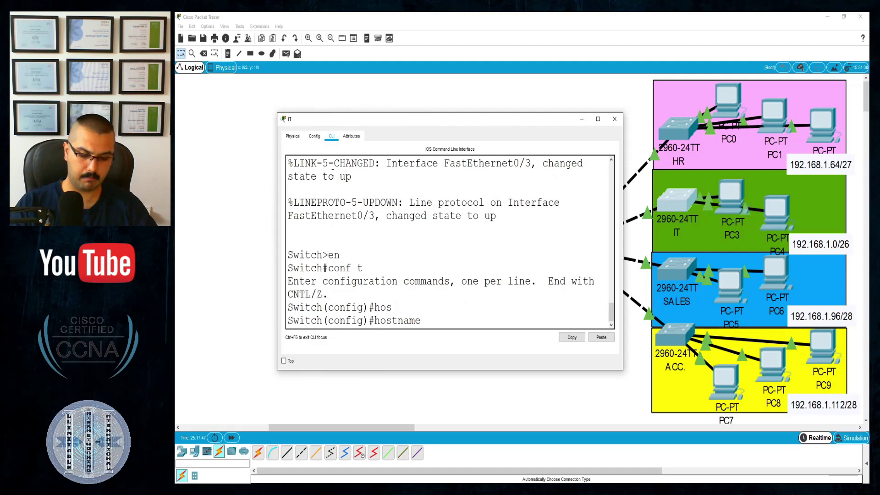
text(IT-Sw)
key(Return)
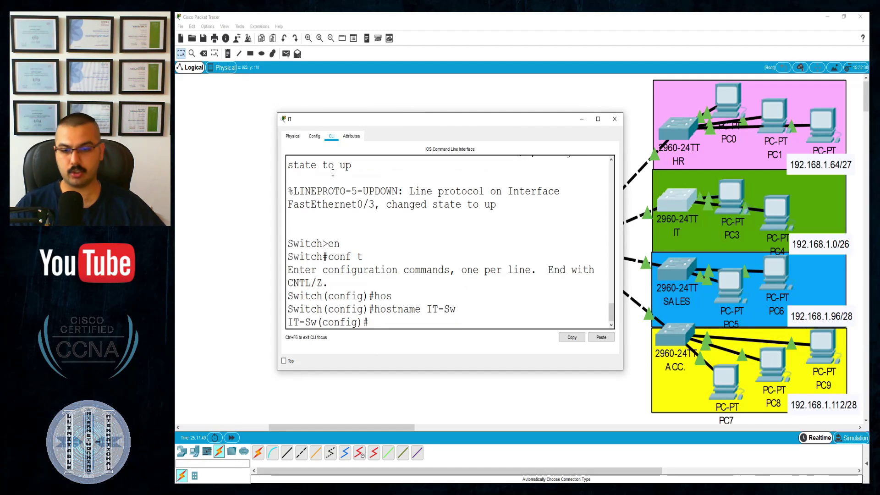
Step: Paste the copied VLAN commands into the IT switch's command line, run them all and leave configuration mode
click(596, 338)
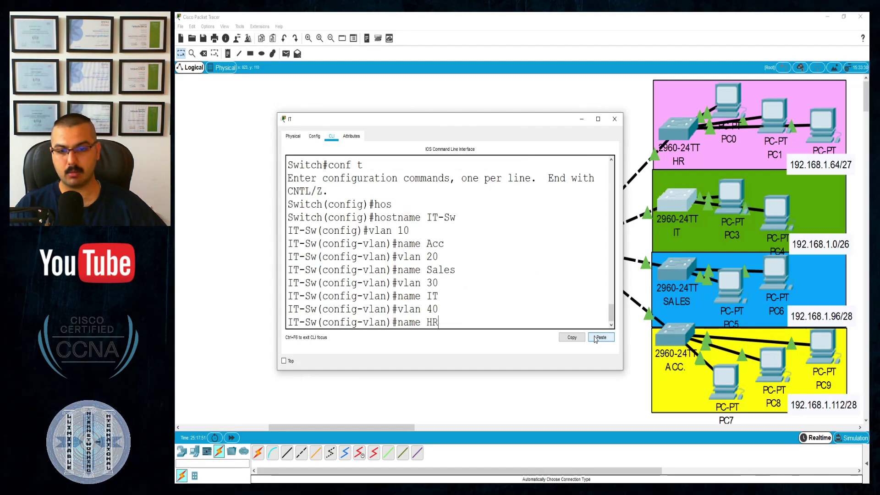
key(Return)
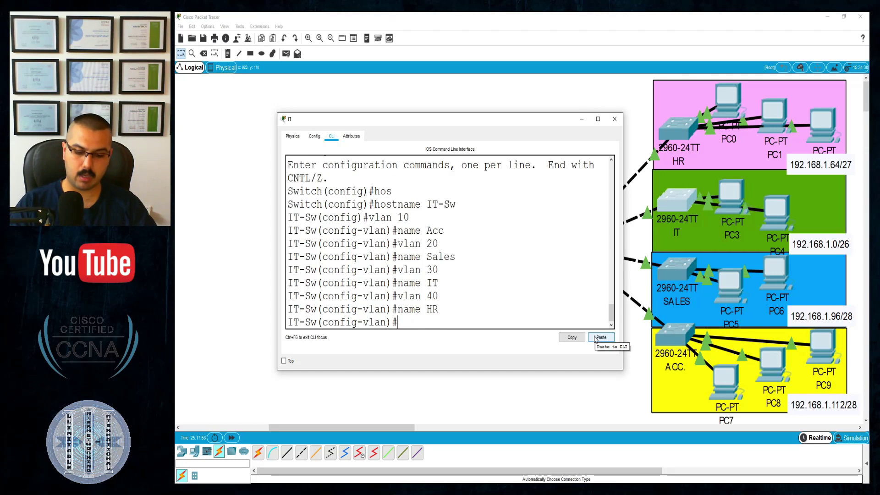
text(end)
key(Return)
key(Return)
Step: Display the IT switch's brief VLAN table, review the department VLANs and close the switch window
text(so vl bri)
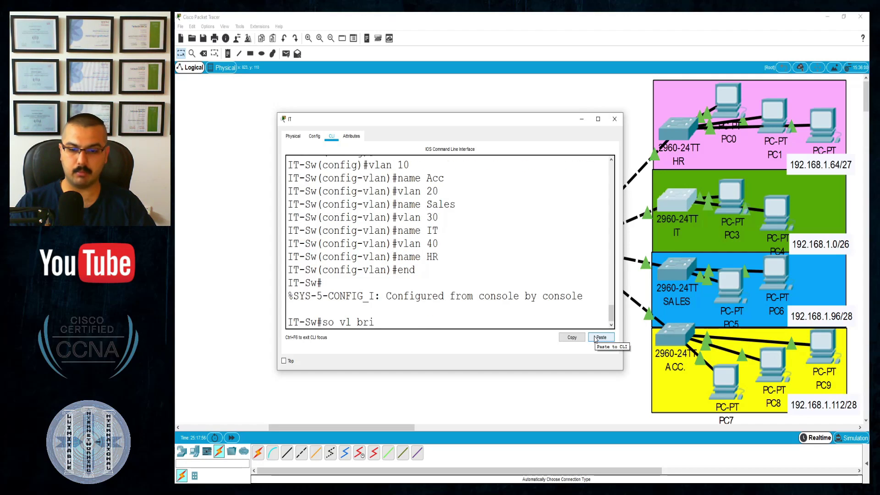
key(Return)
key(Up)
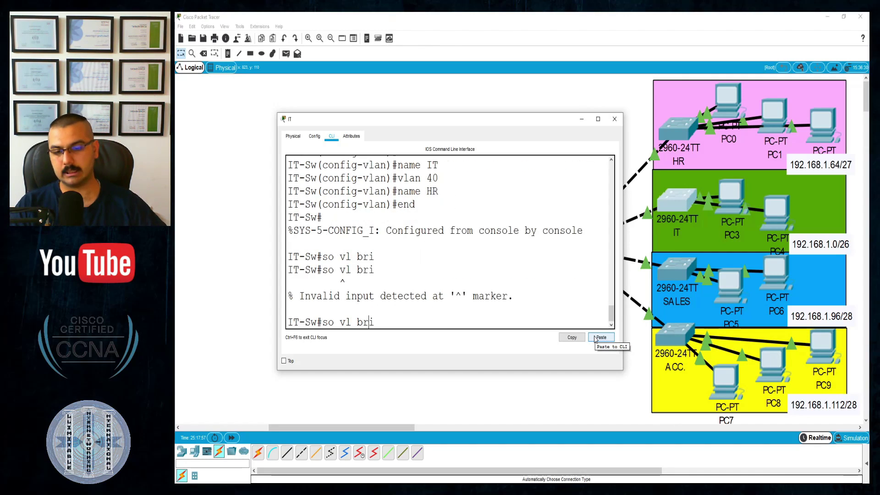
key(Delete)
text(h)
key(Return)
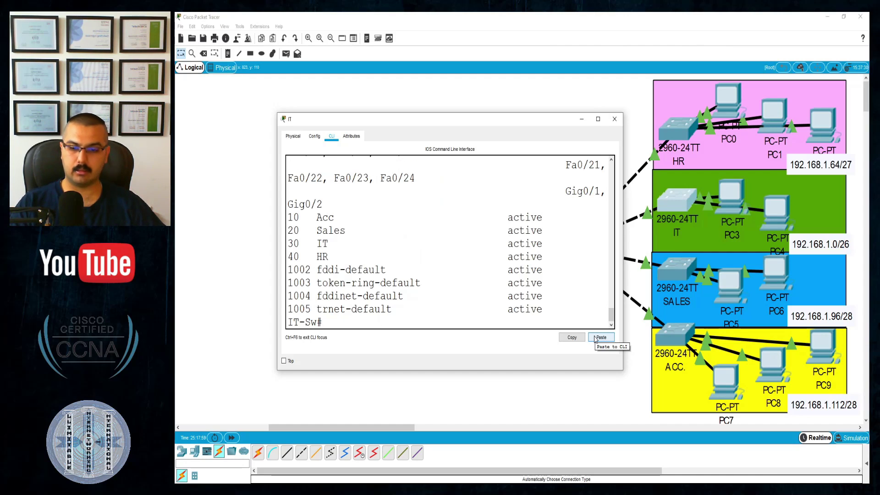
drag(328, 232, 330, 271)
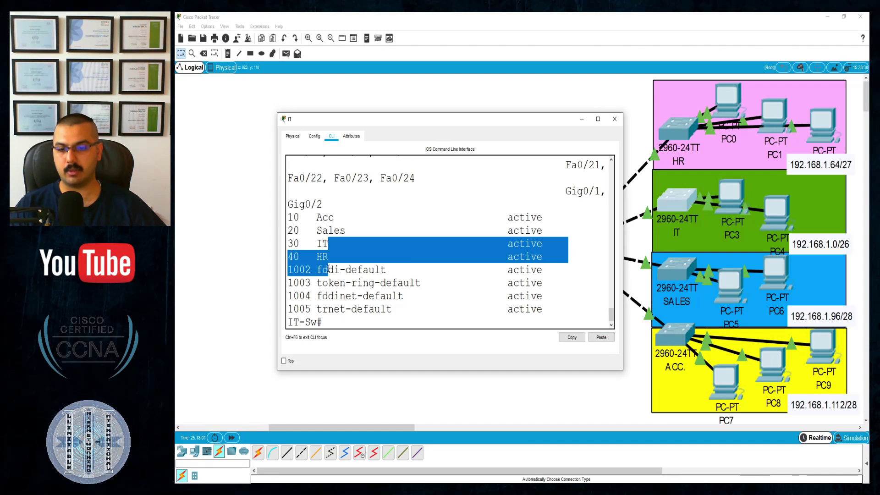
click(331, 271)
click(615, 119)
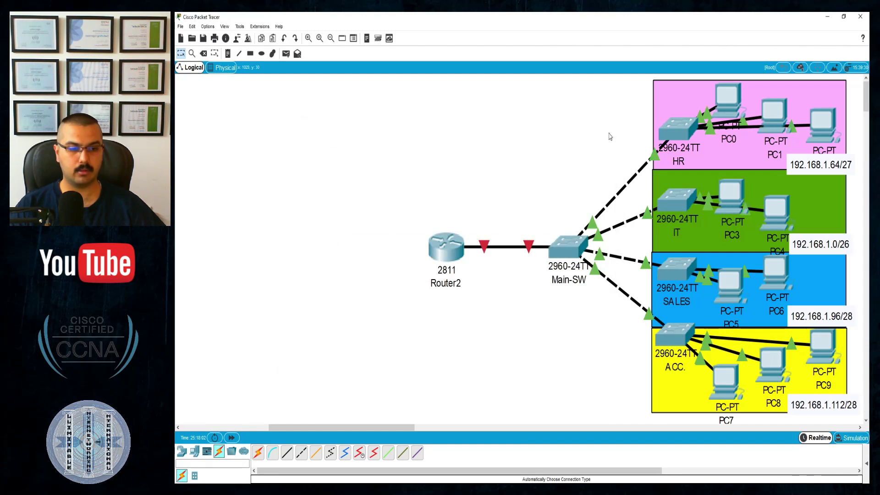
Step: Open the SALES switch's command line in a widened window and enter global configuration mode
click(676, 271)
click(475, 136)
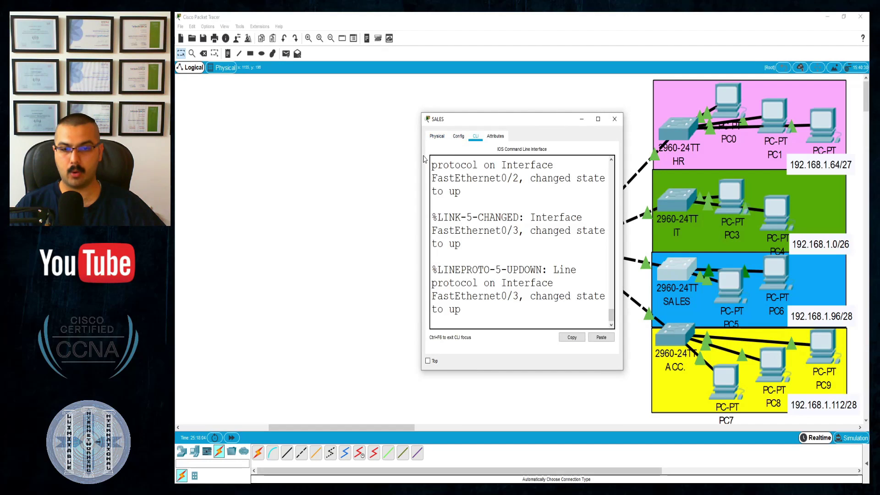
drag(422, 156, 259, 156)
key(Return)
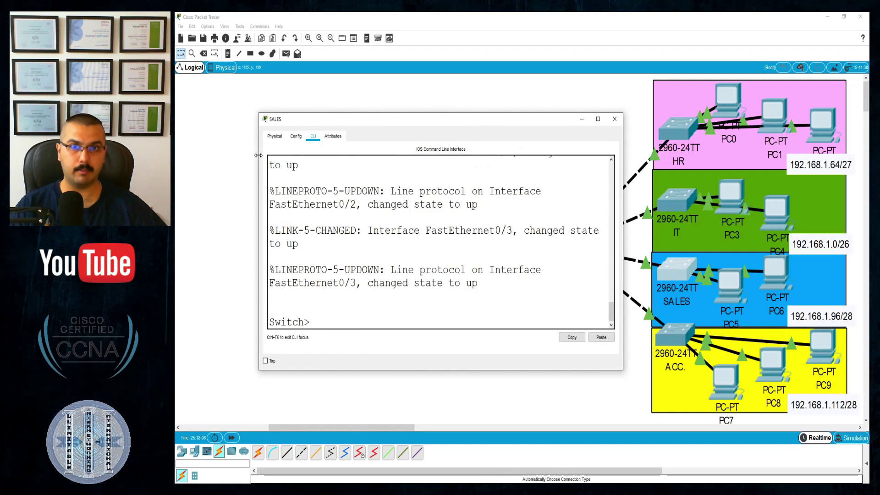
key(Return)
text(en)
key(Return)
text(cong)
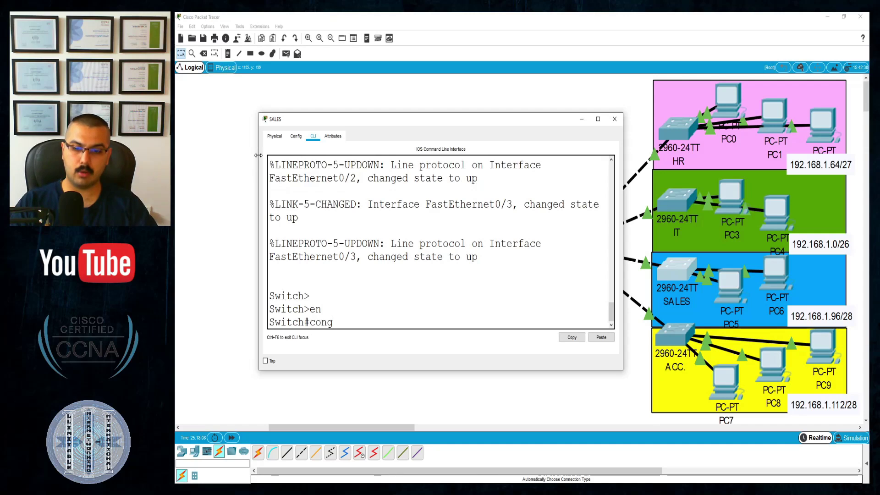
text( t)
key(Return)
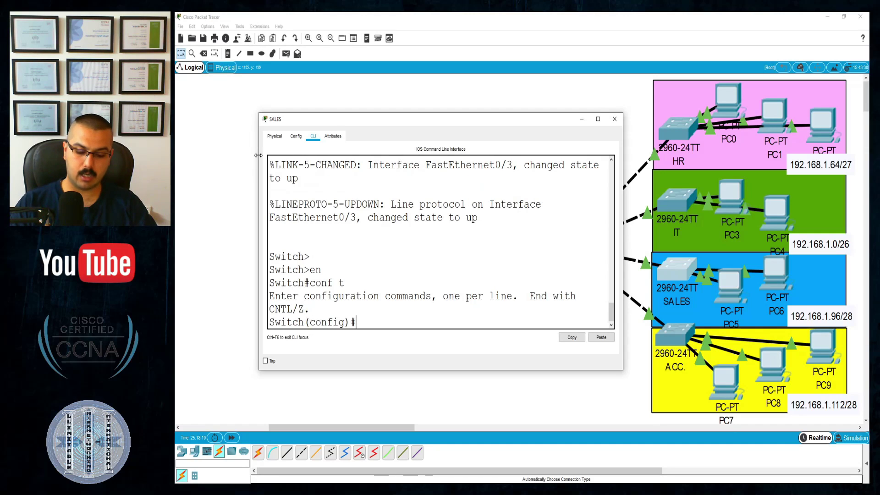
Step: Set the SALES switch's hostname to Sales-Sw, and run the copied VLAN commands for 10, 20, 30 and 40 on it
text(host n)
key(BackSpace)
key(BackSpace)
key(Tab)
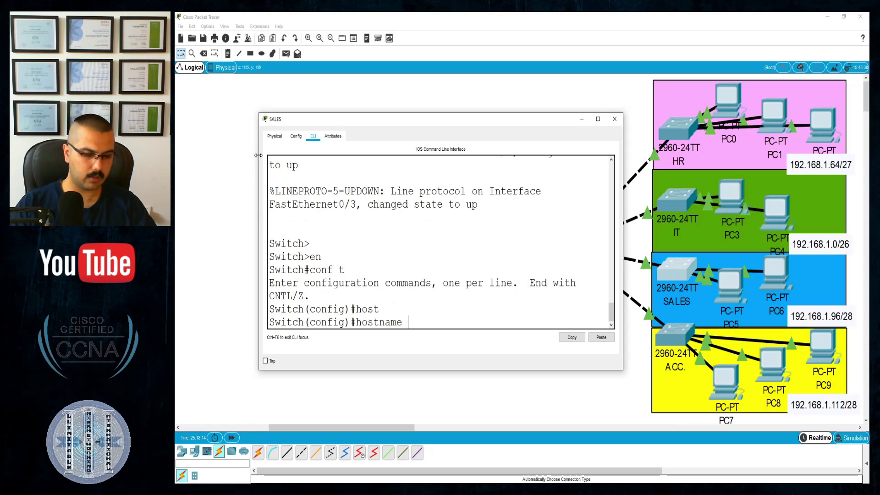
text(Sales-Sw)
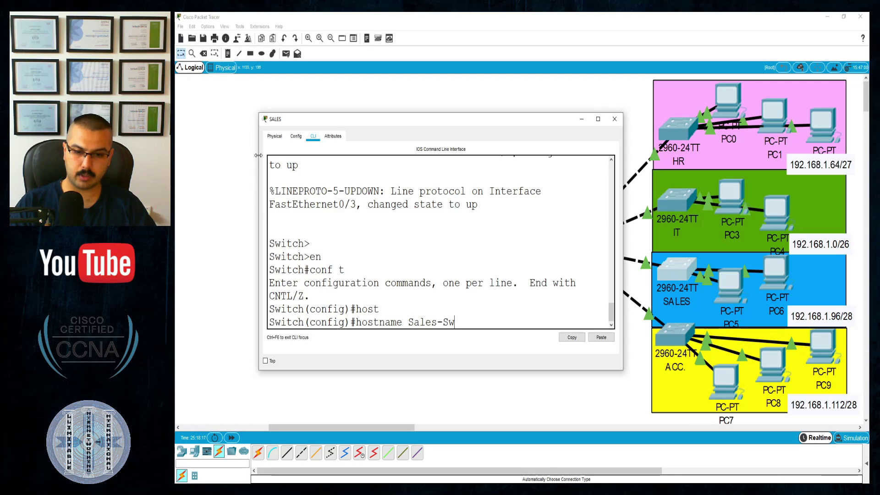
key(Return)
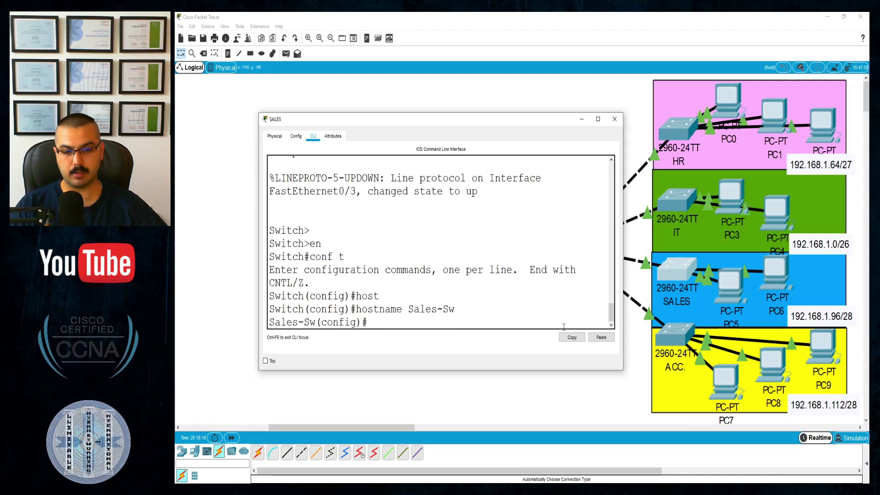
click(598, 339)
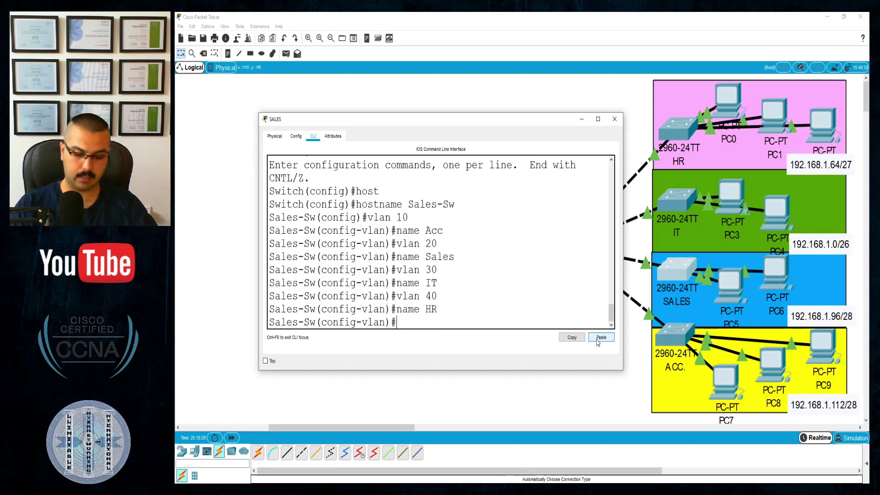
click(632, 406)
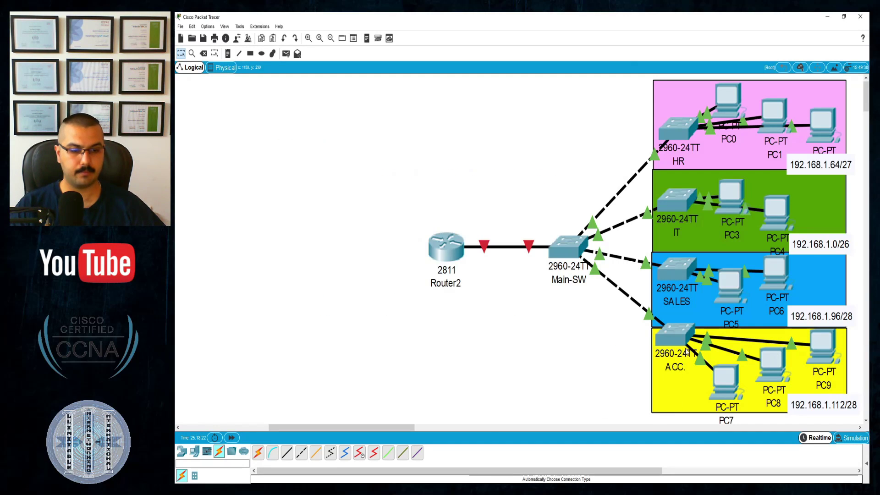
Step: Open the ACC. switch's command line in a widened window and enter global configuration mode
click(673, 337)
click(475, 136)
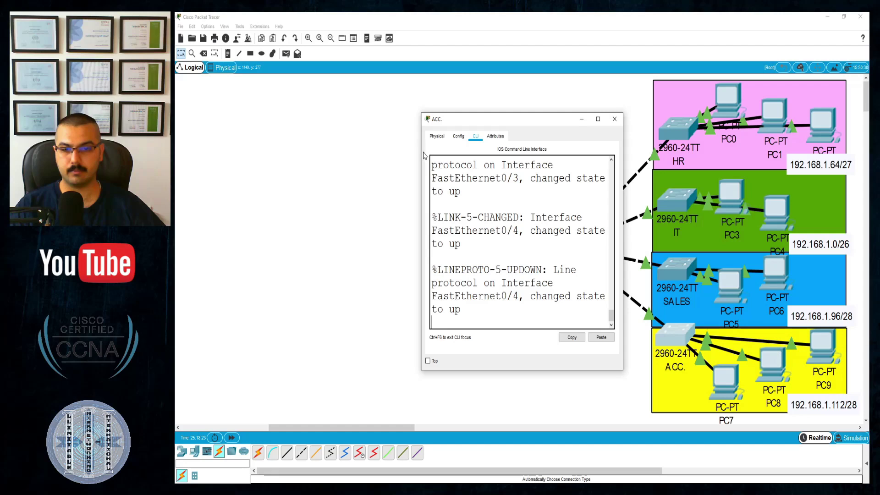
drag(422, 150, 255, 150)
key(Return)
key(Return)
key(Return)
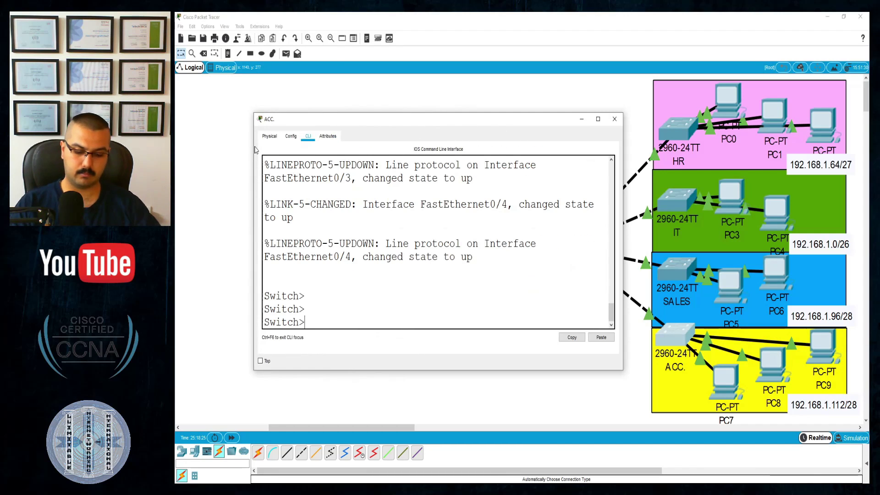
text(en)
key(Return)
text(conf t)
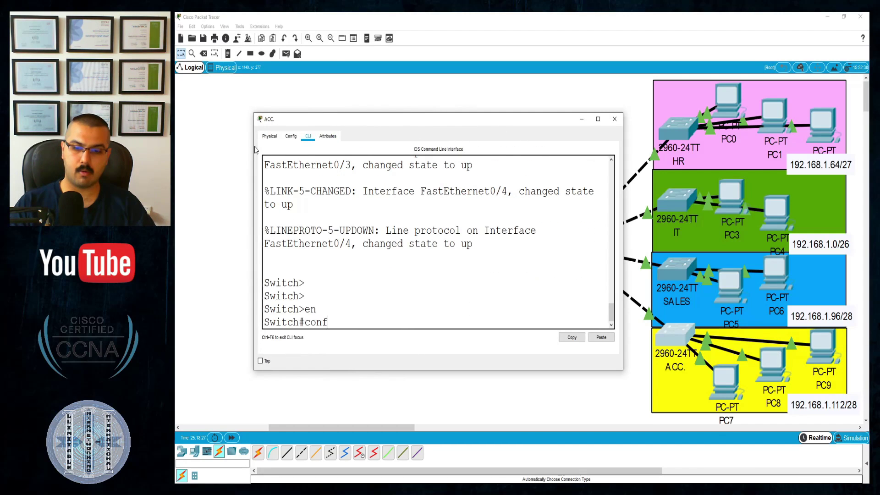
key(Return)
Step: Set the accounting switch's hostname to Acc-Sw
text(hos)
key(Tab)
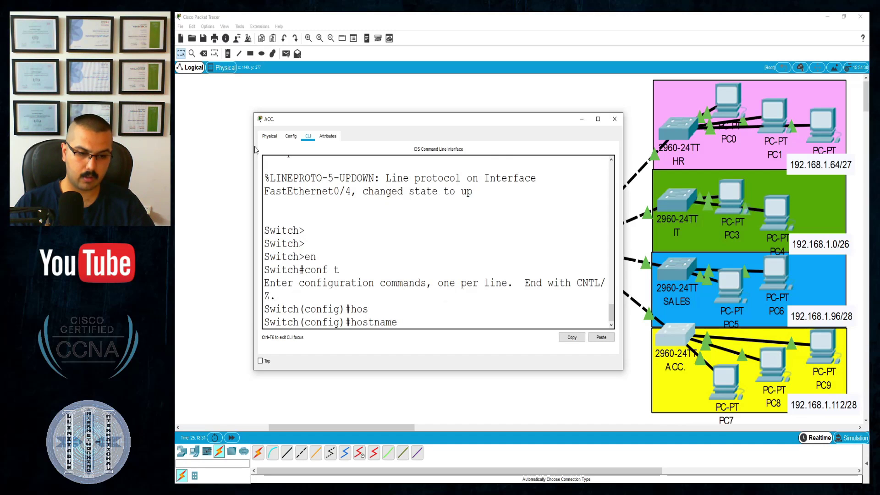
text(Acc-)
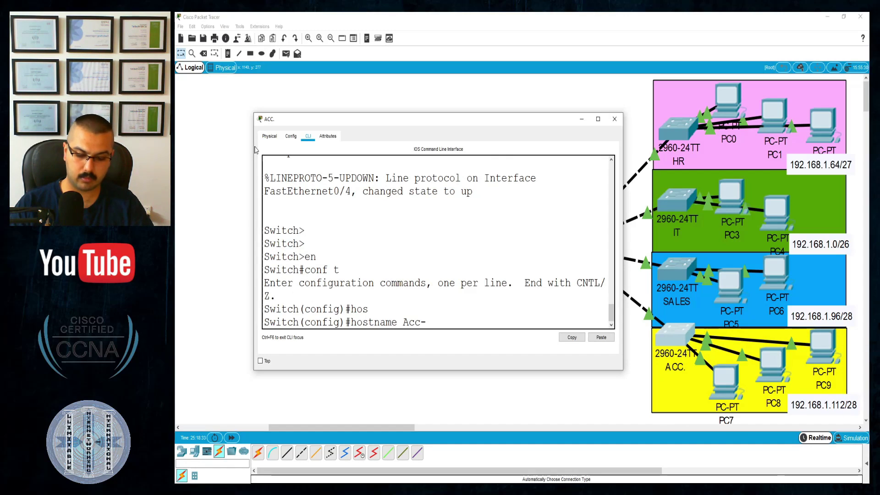
text(Sw)
key(Return)
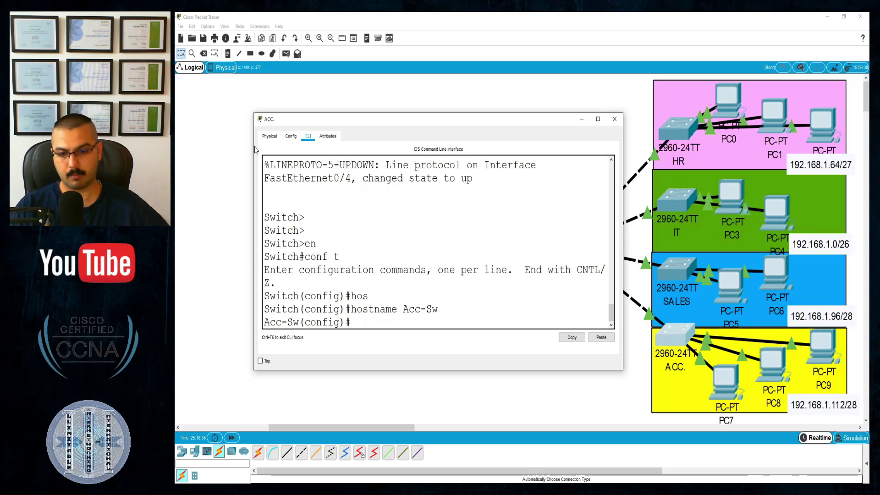
Step: Paste the copied VLAN commands into the ACC. switch, leave configuration mode and close its window
click(600, 337)
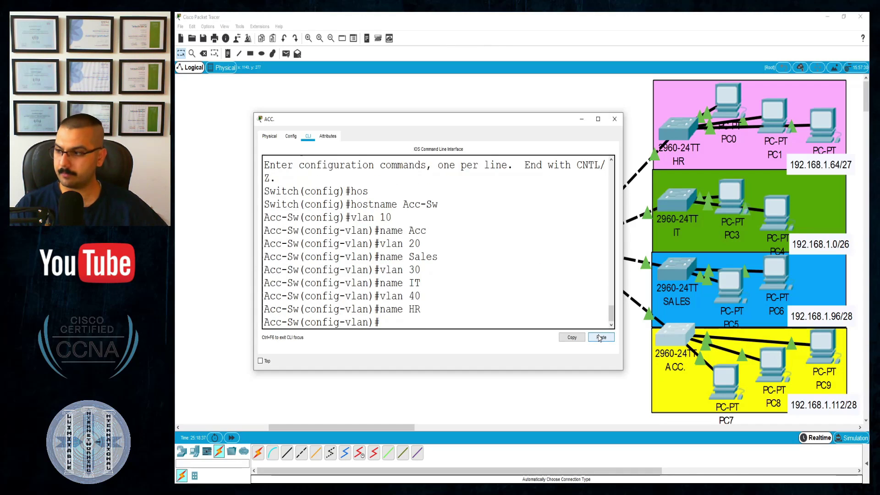
text(end)
key(Return)
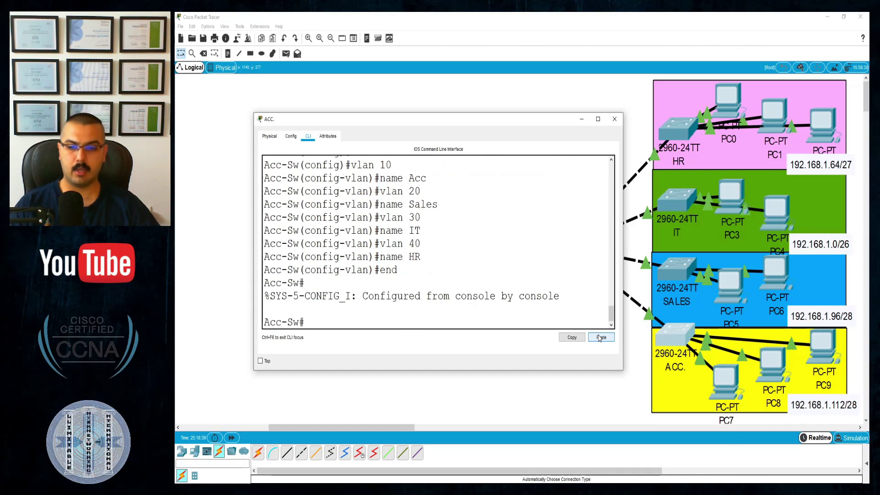
click(615, 118)
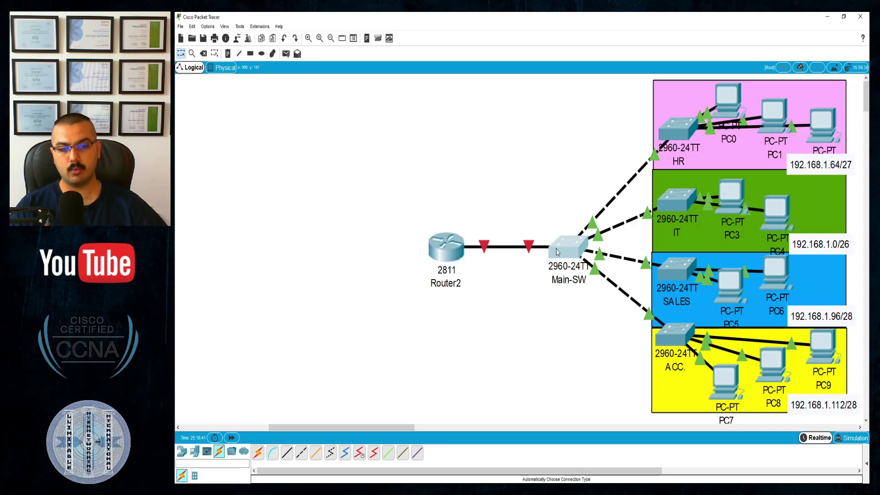
Step: Open the Main-SW switch's command line in a widened window and enter global configuration mode
click(568, 246)
click(476, 137)
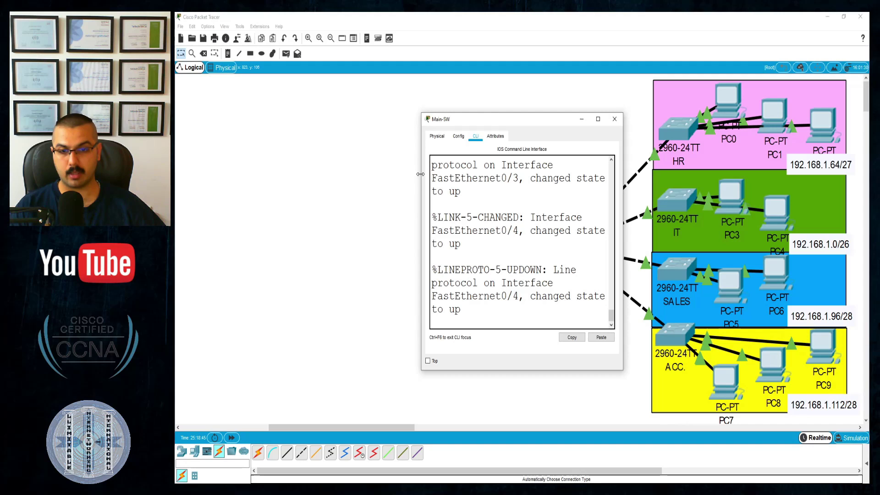
drag(422, 176, 238, 180)
key(Return)
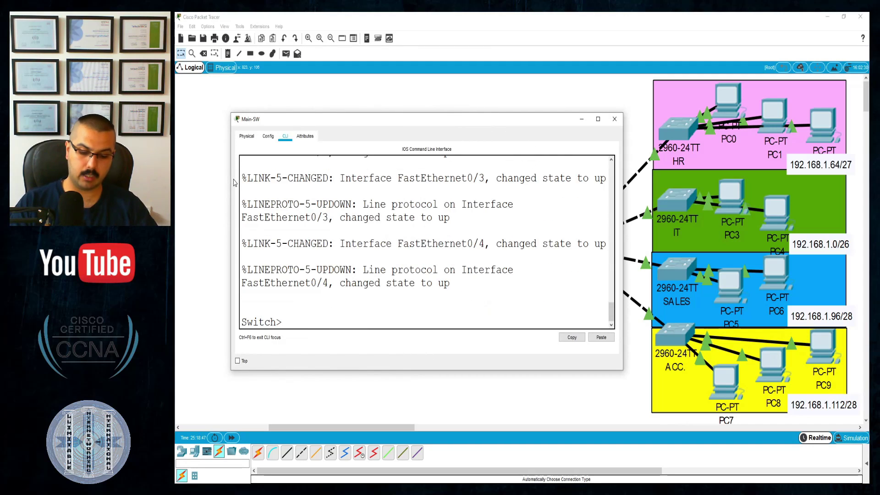
text(en)
key(Return)
text(conf )
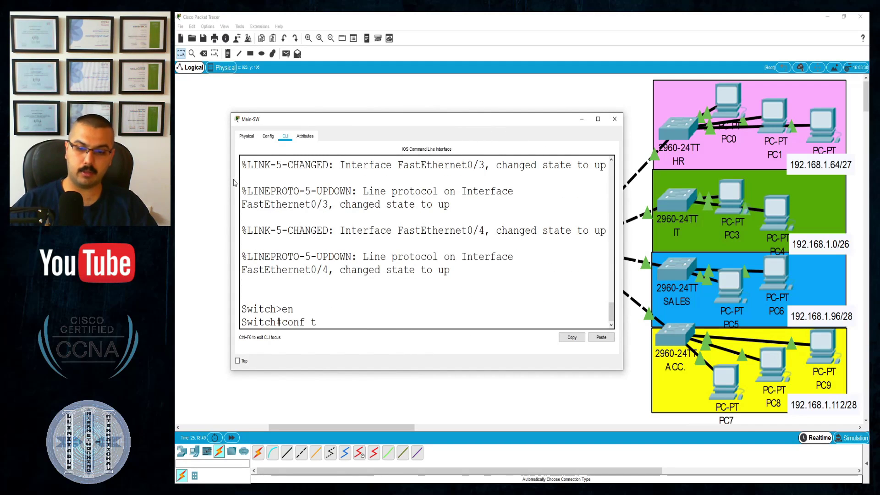
text(t)
key(Return)
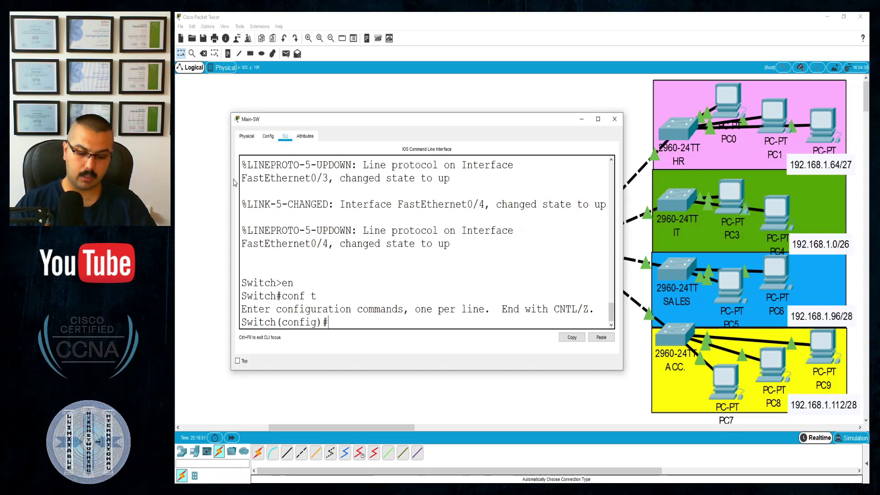
Step: Set the main switch's hostname to Main-Sw
text(hos)
key(Tab)
text(M)
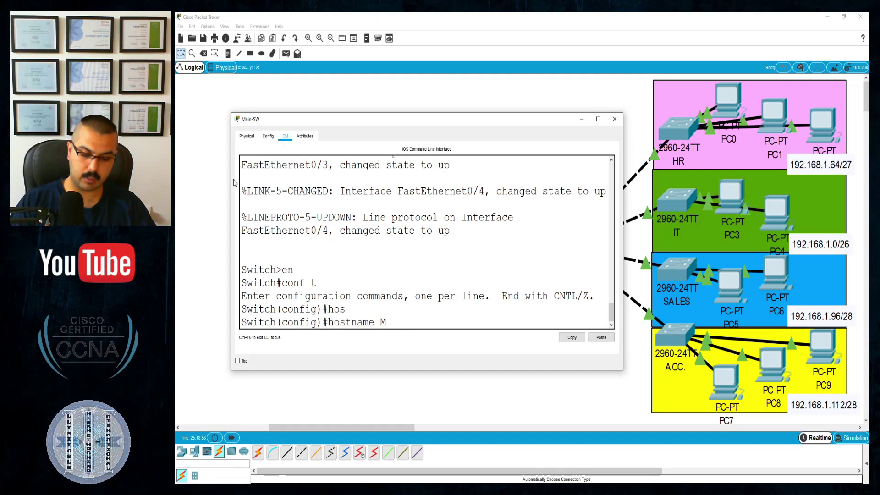
text(ain-Sw)
key(Return)
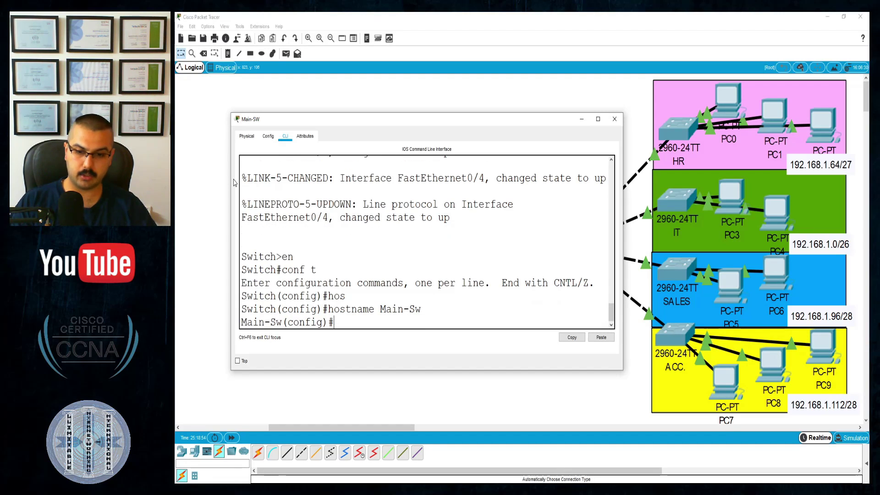
Step: Paste the copied VLAN commands into Main-Sw, return to privileged mode and minimize the switch window
click(602, 337)
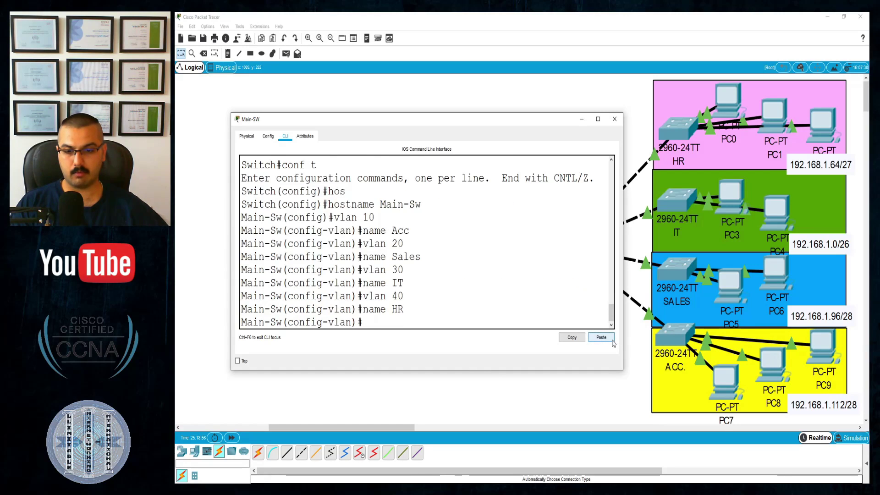
text(end)
key(Return)
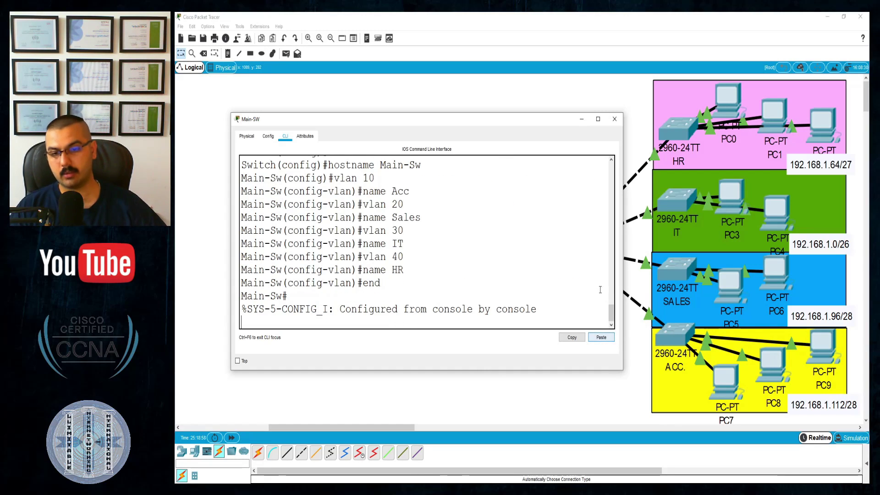
drag(372, 191, 389, 281)
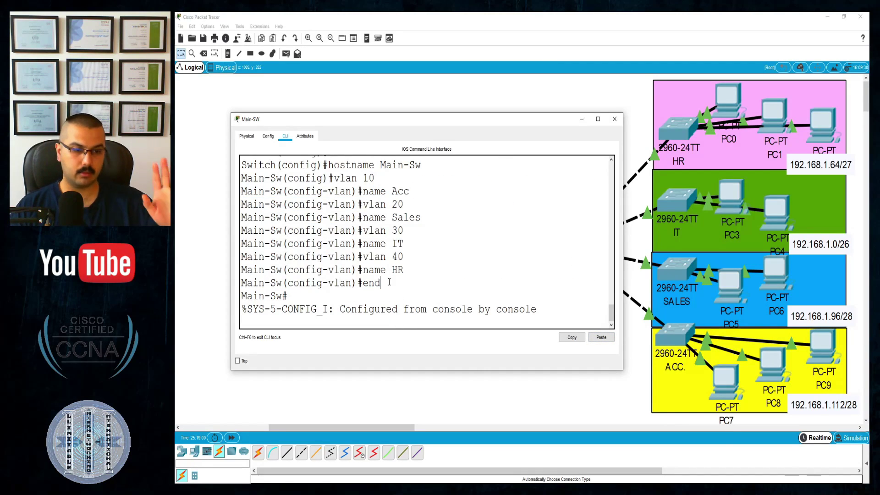
key(Return)
key(Return)
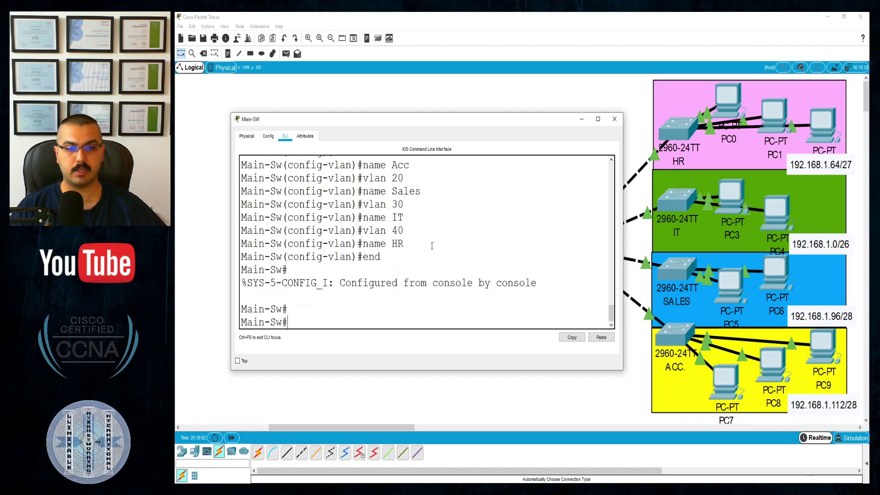
click(581, 119)
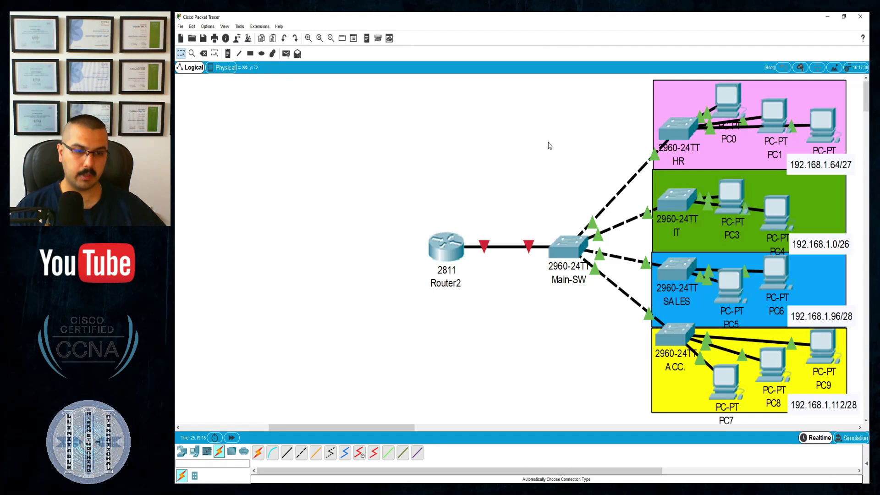
Step: Enable Always Show Port Labels in Logical Workspace in the preferences, and nudge the HR switch to check its link labels
click(205, 27)
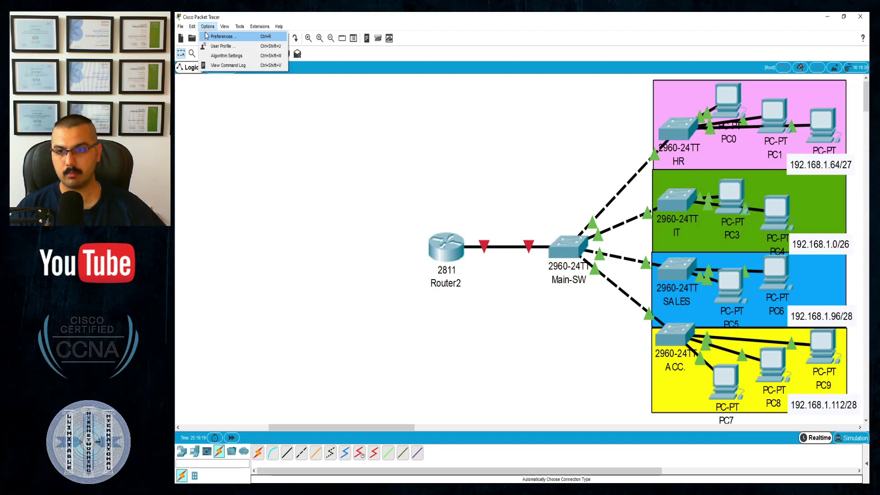
key(Escape)
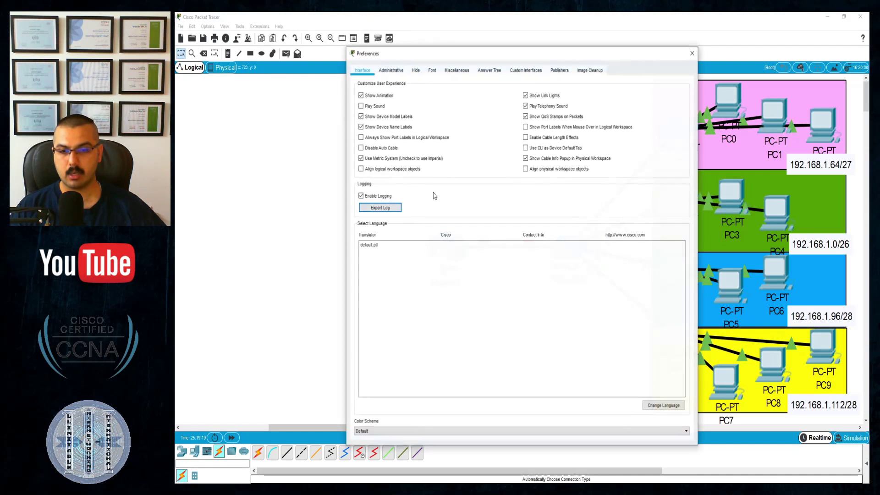
click(380, 139)
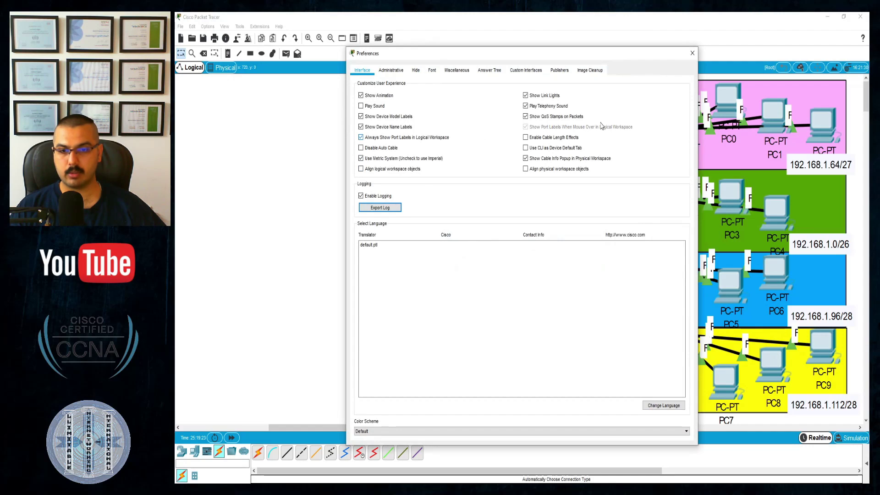
click(692, 53)
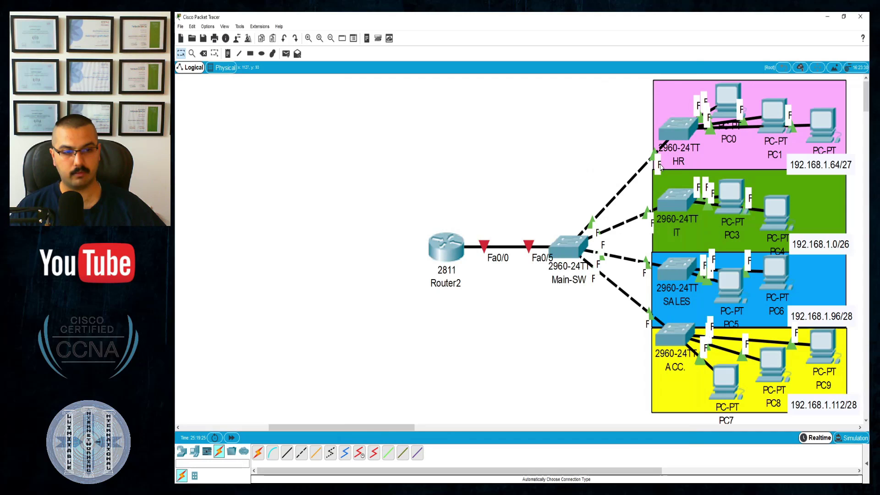
drag(680, 134, 613, 133)
drag(649, 137, 682, 129)
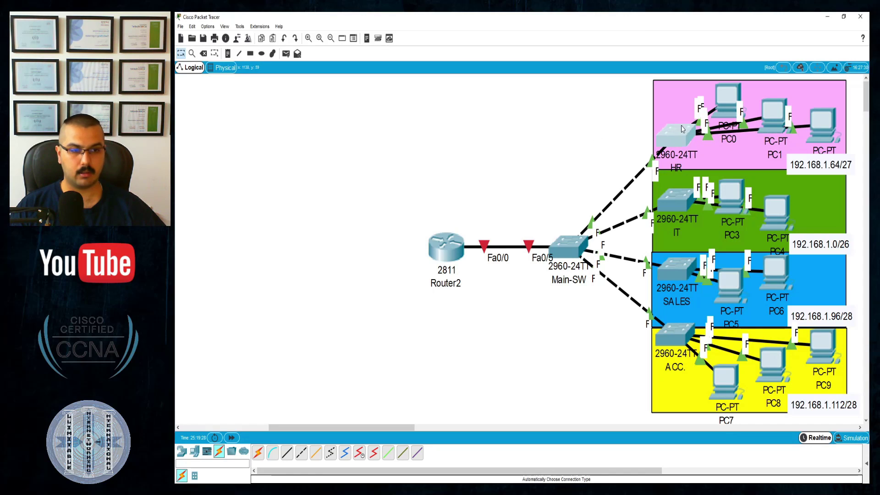
Step: Try switching the device model, device name and port label display options off and on in the preferences
click(210, 26)
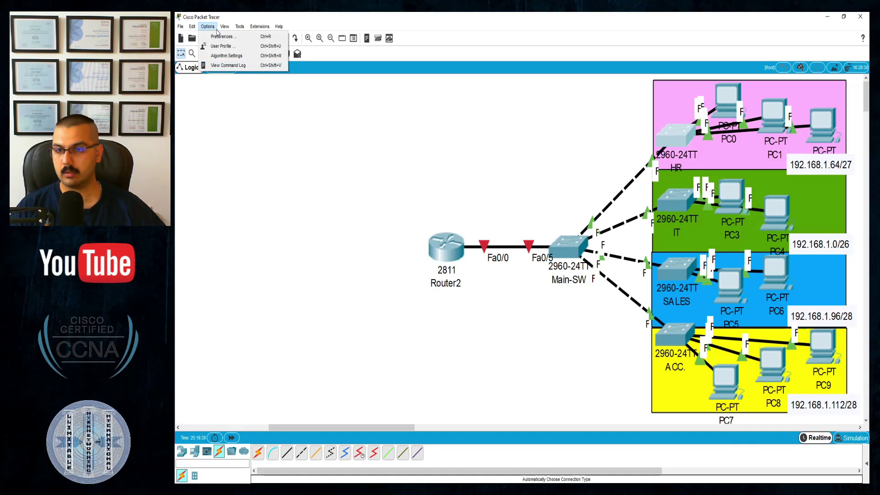
click(225, 35)
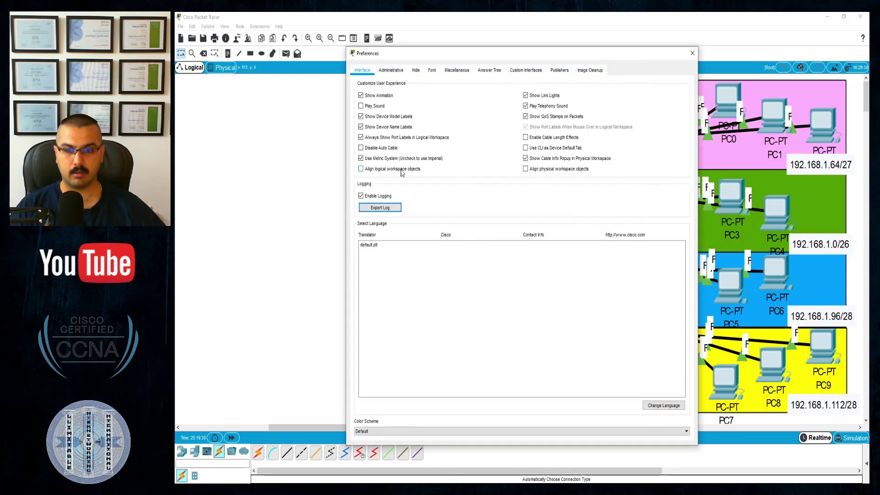
click(378, 141)
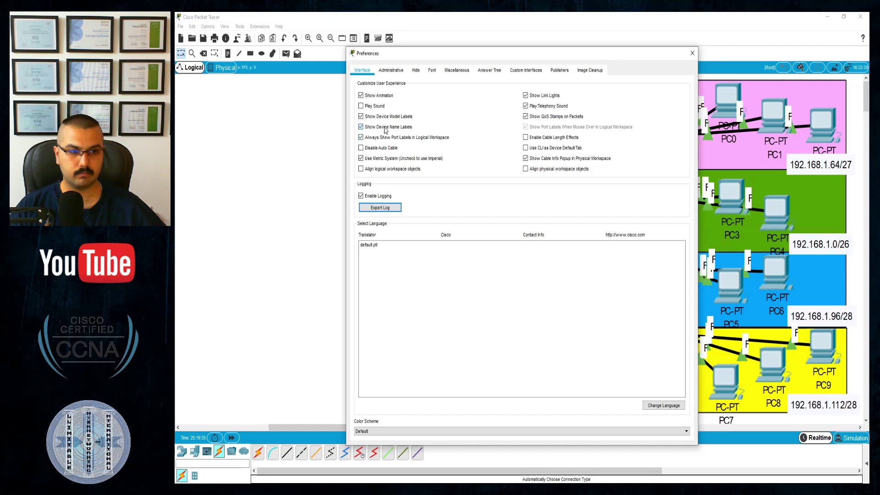
click(385, 131)
click(385, 130)
click(385, 130)
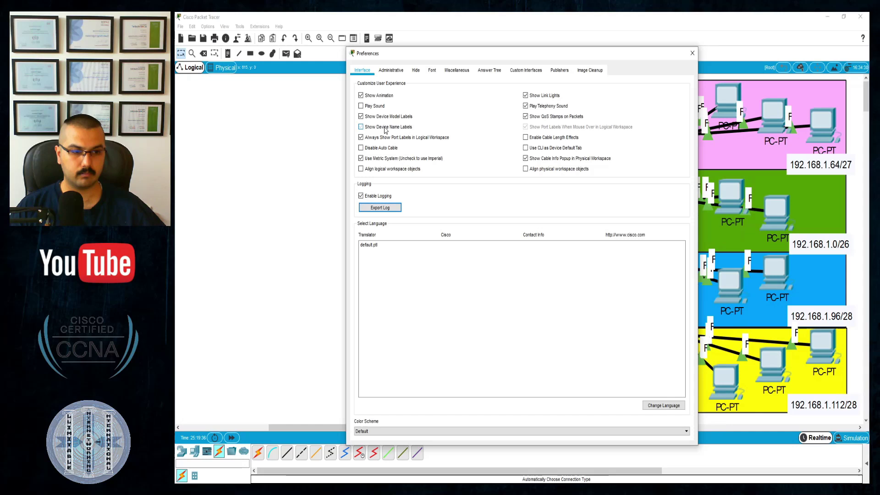
click(385, 130)
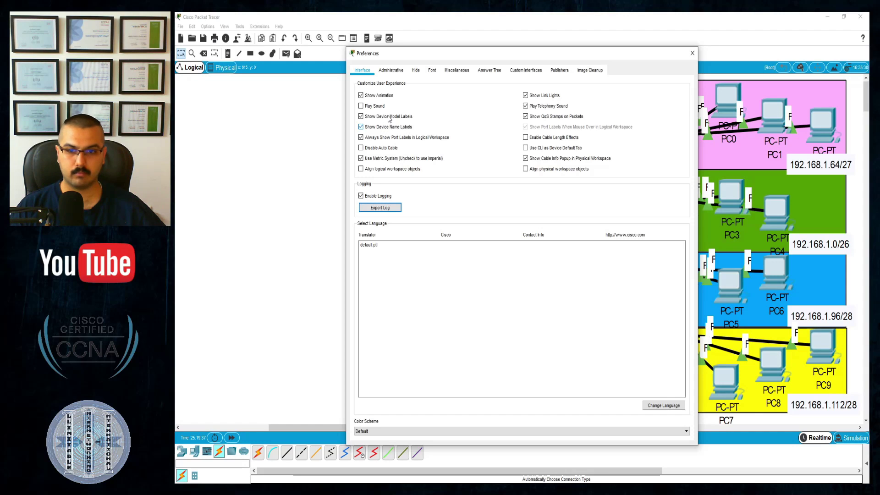
click(389, 117)
click(388, 118)
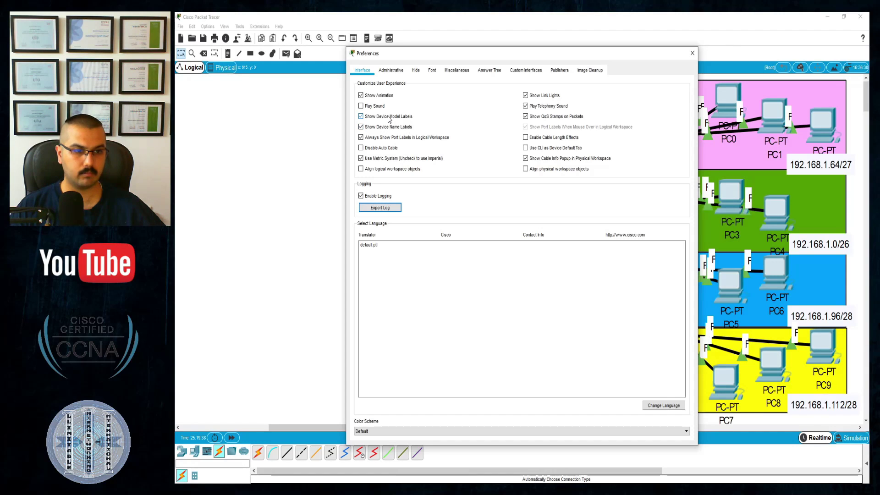
click(388, 117)
click(388, 127)
click(386, 138)
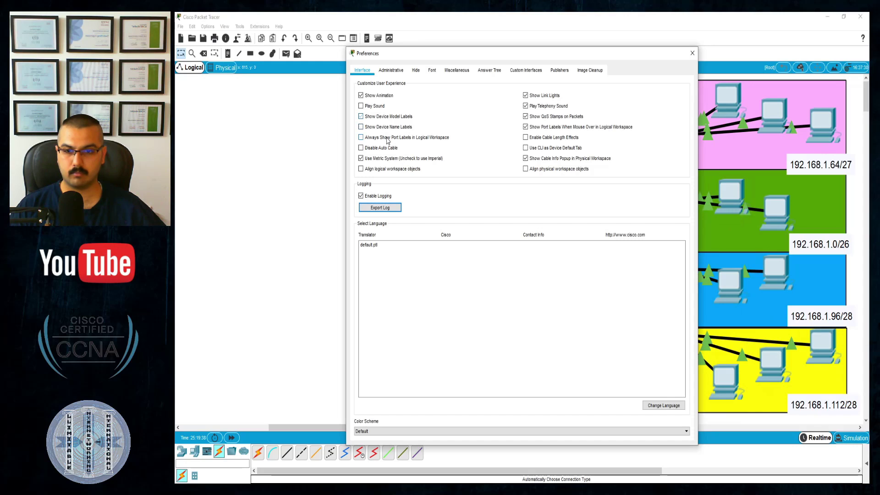
click(387, 139)
click(390, 128)
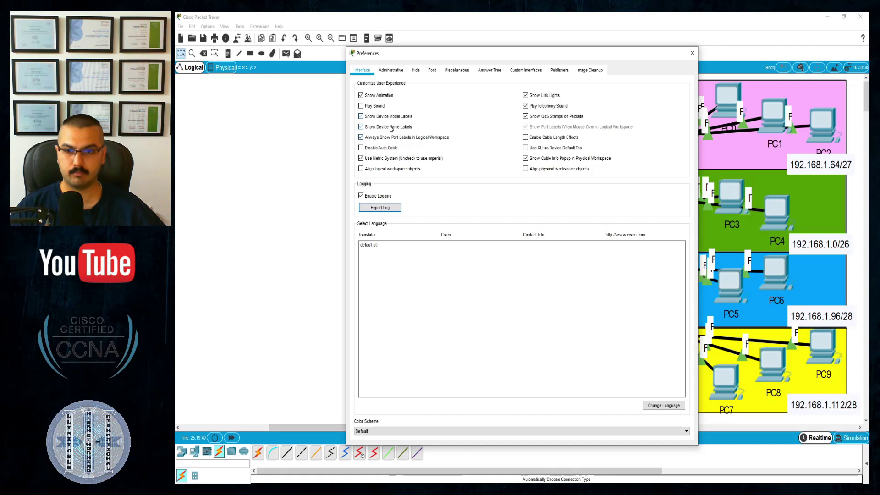
click(391, 117)
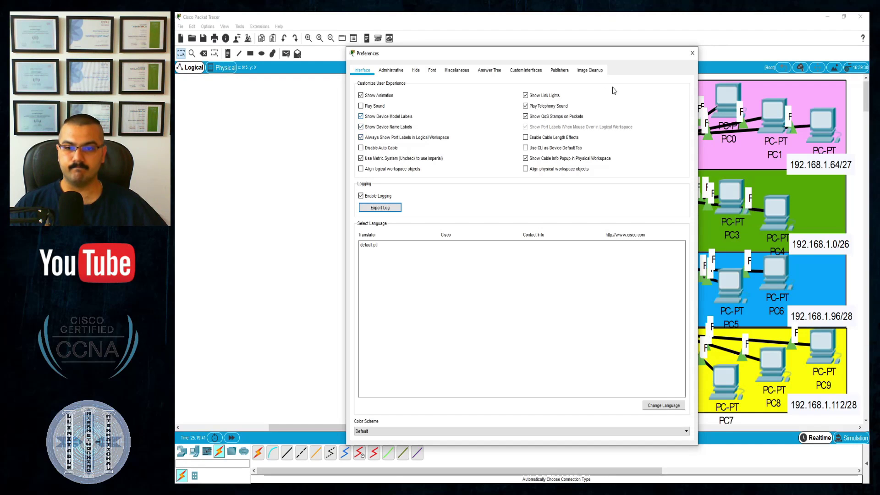
click(693, 53)
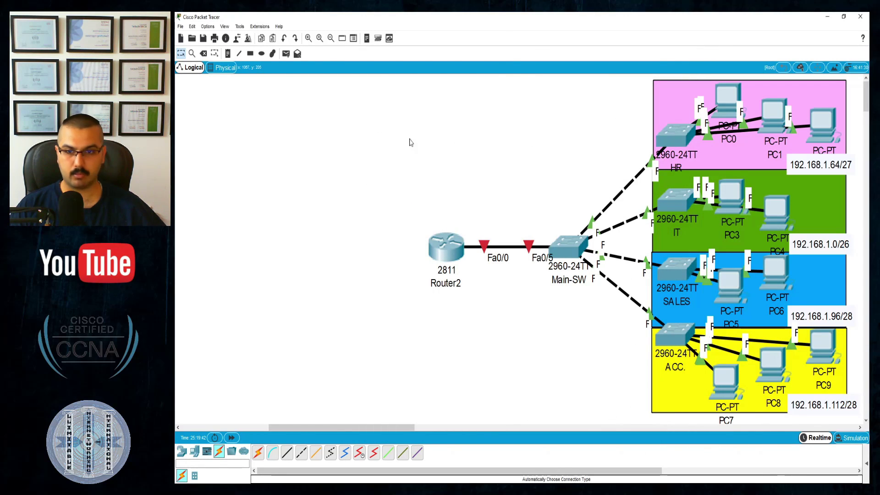
Step: Nudge the Main-SW switch and delete its four links to the HR, IT, SALES and ACC. switches
click(331, 39)
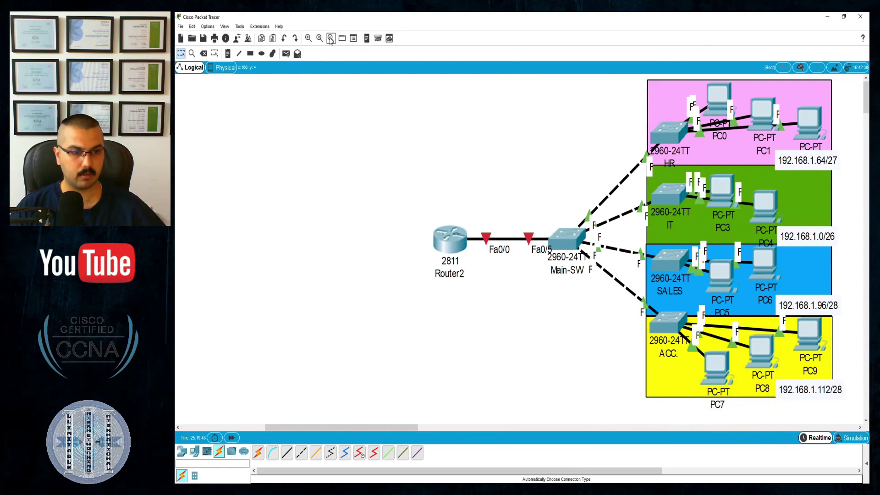
click(308, 38)
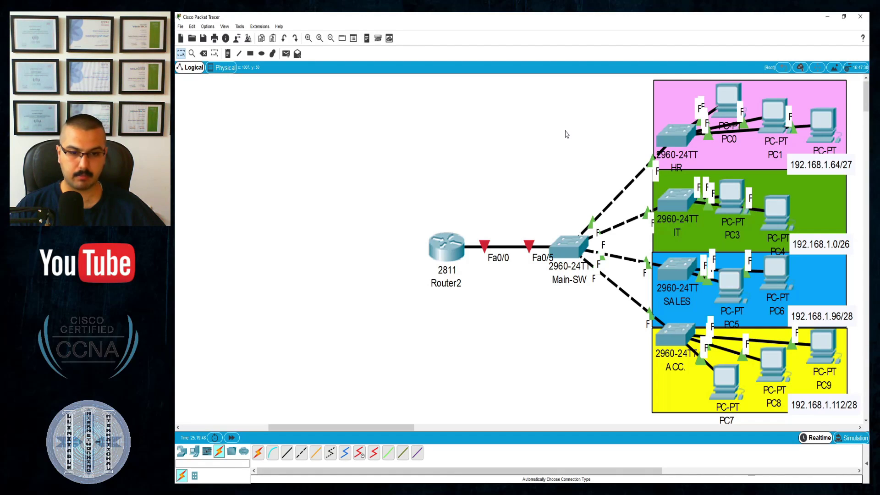
drag(545, 239, 573, 249)
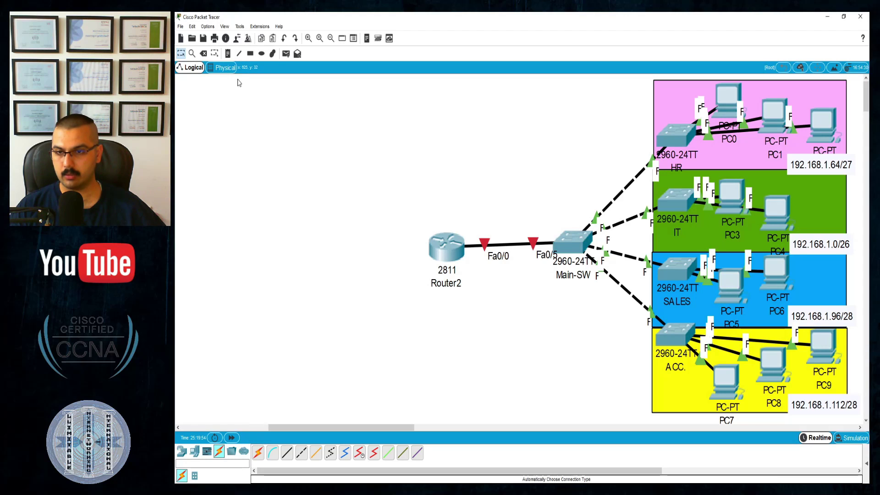
click(204, 53)
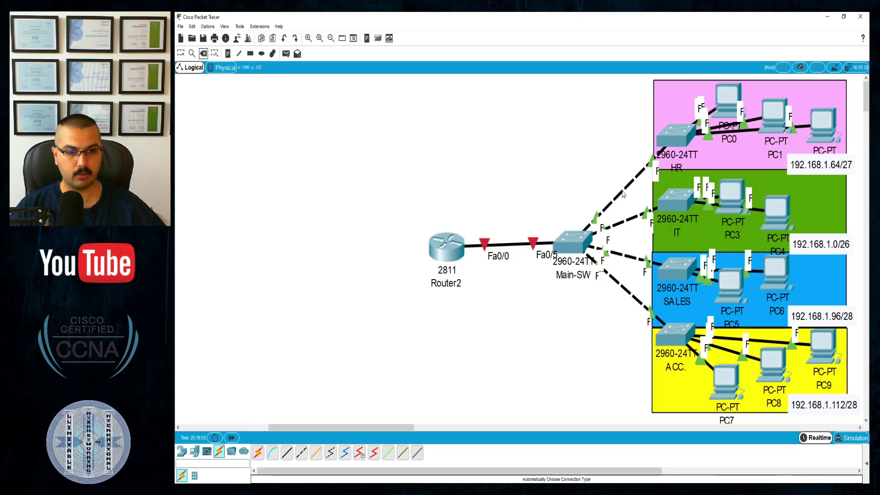
click(624, 194)
click(624, 221)
click(622, 255)
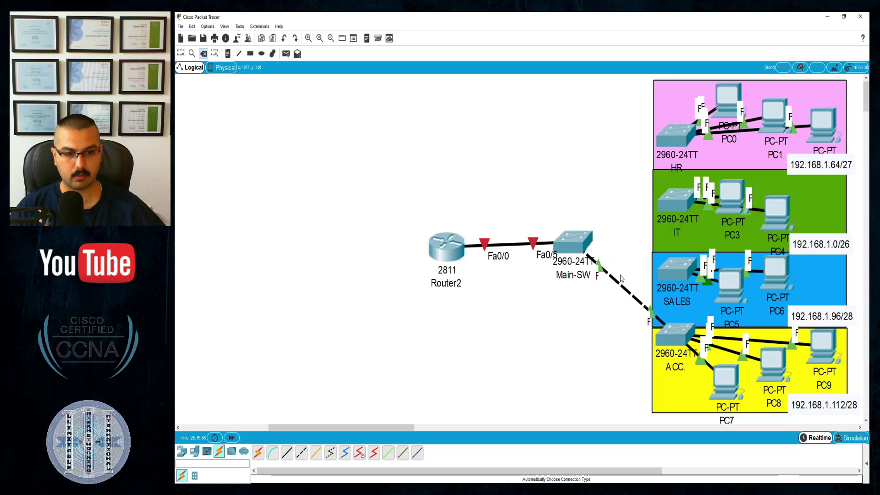
click(614, 287)
key(Escape)
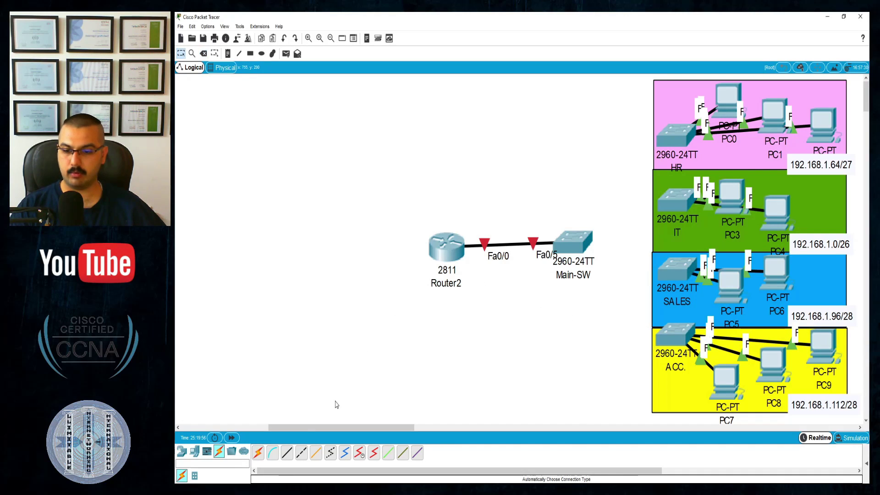
Step: Reconnect Main-SW to the HR, IT, SALES and ACC. switches with automatically chosen cables, and realign Main-SW with the router
click(256, 455)
click(568, 245)
click(670, 152)
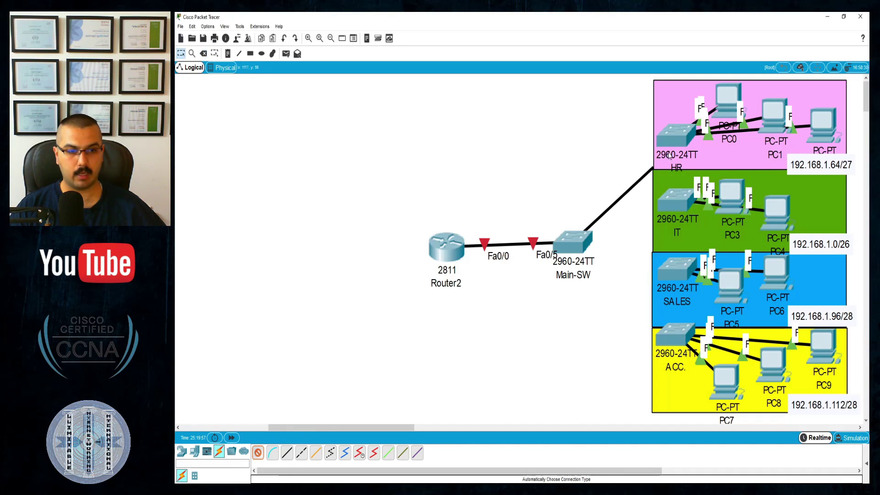
click(657, 219)
click(674, 275)
click(591, 253)
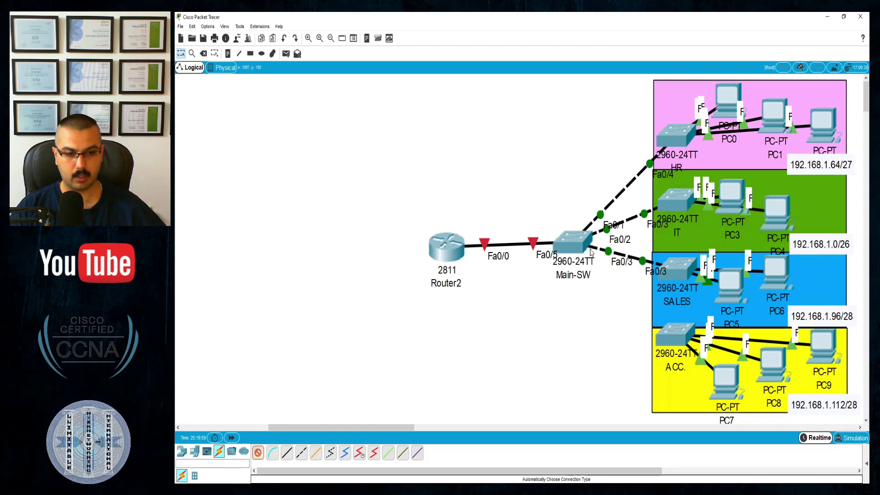
click(672, 334)
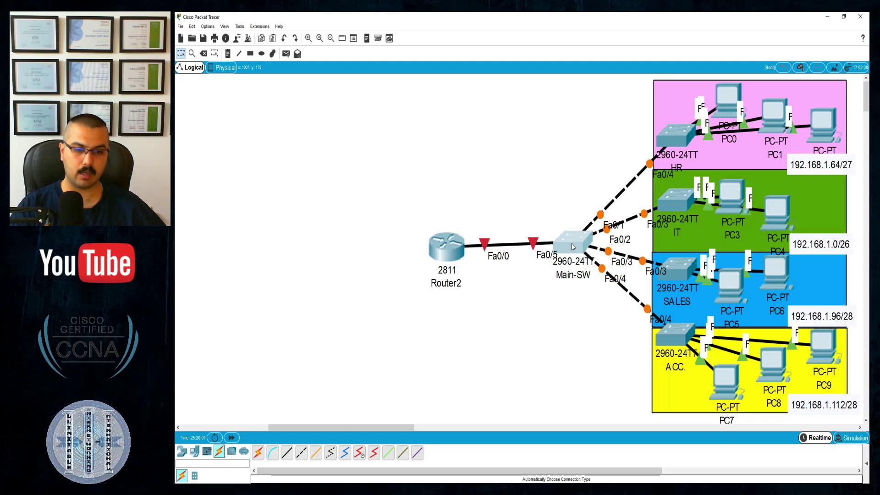
drag(575, 240, 566, 243)
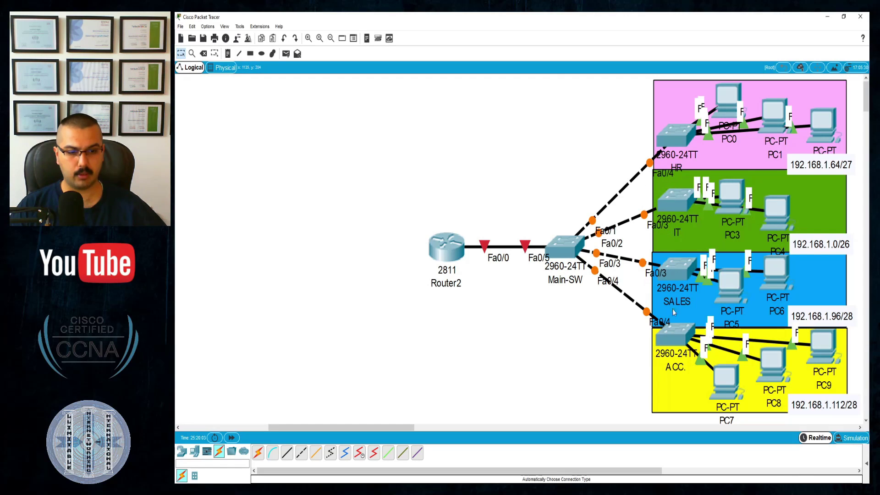
Step: Open the HR switch's command line in a widened window and enter global configuration mode
click(675, 136)
drag(547, 110, 425, 109)
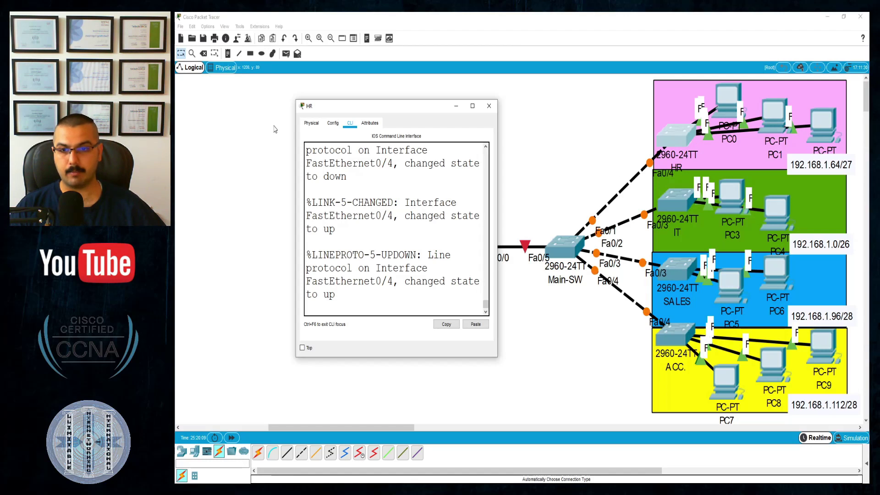
key(Return)
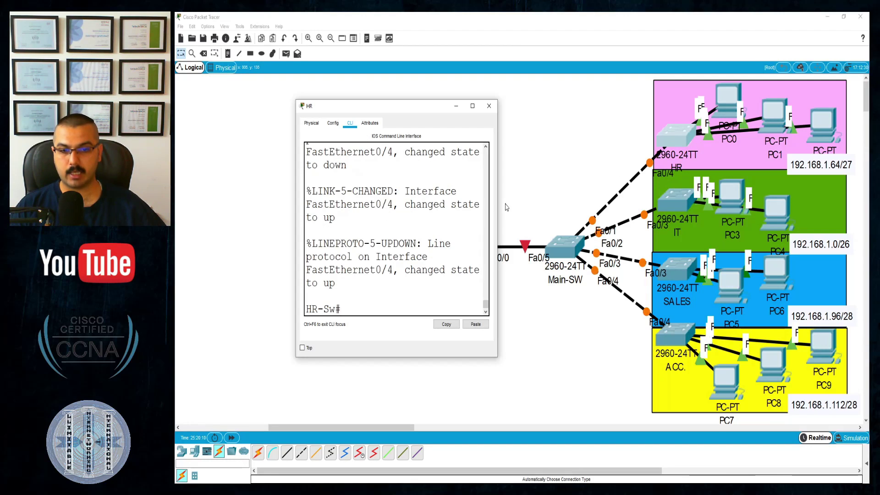
drag(498, 206, 545, 208)
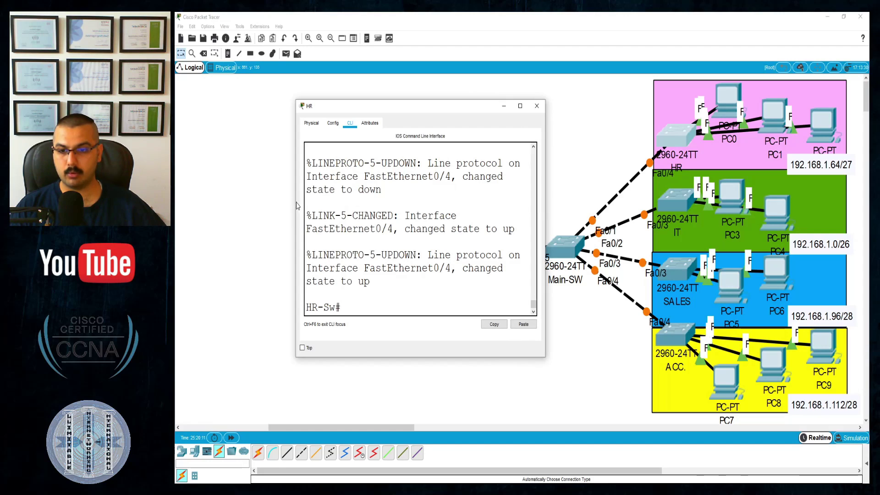
drag(297, 206, 197, 206)
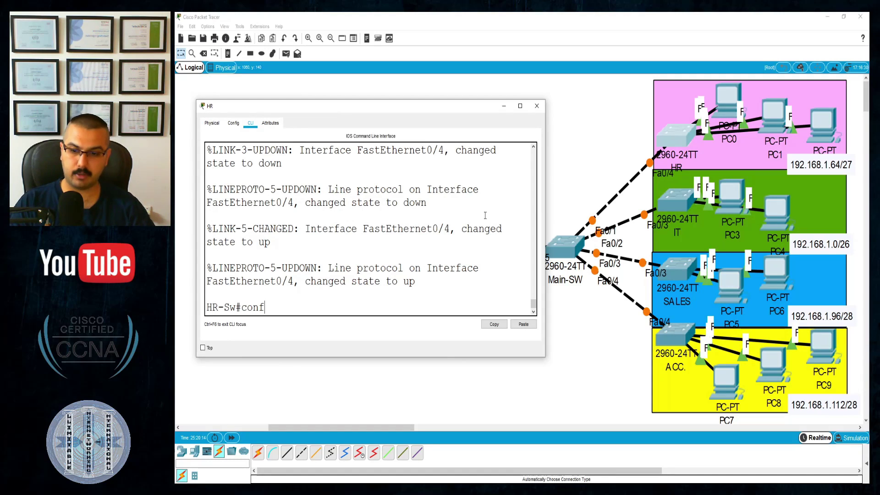
text(t)
key(Return)
Step: Set the HR switch's interface range FastEthernet 0/1-3 to access mode
text(int ra)
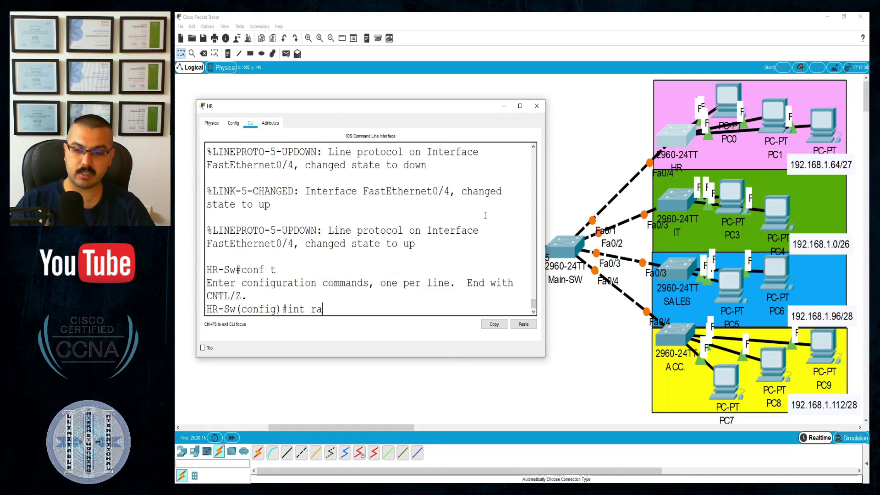
key(Tab)
text(fa)
key(Tab)
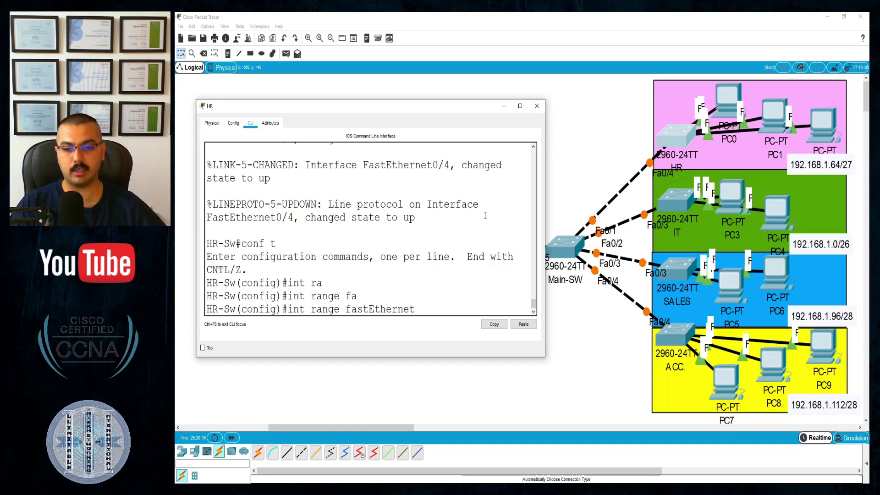
text(0/1-)
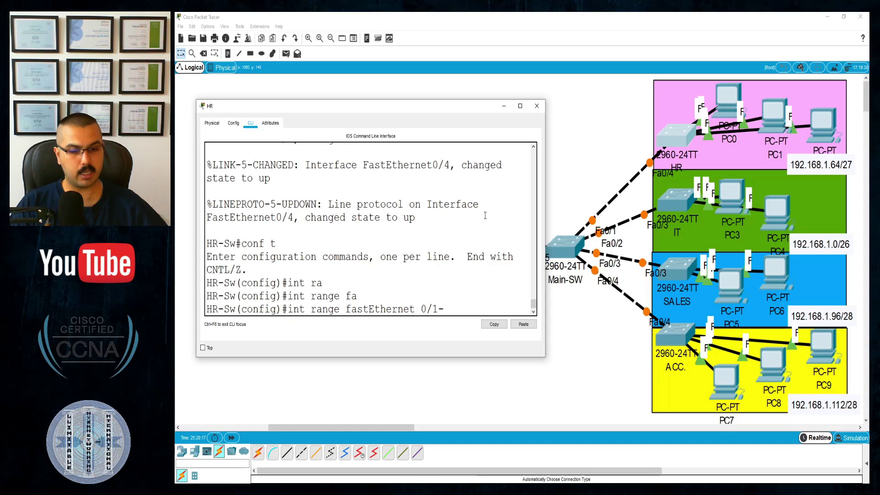
text(3)
key(Return)
text(swi)
key(Tab)
text(mo)
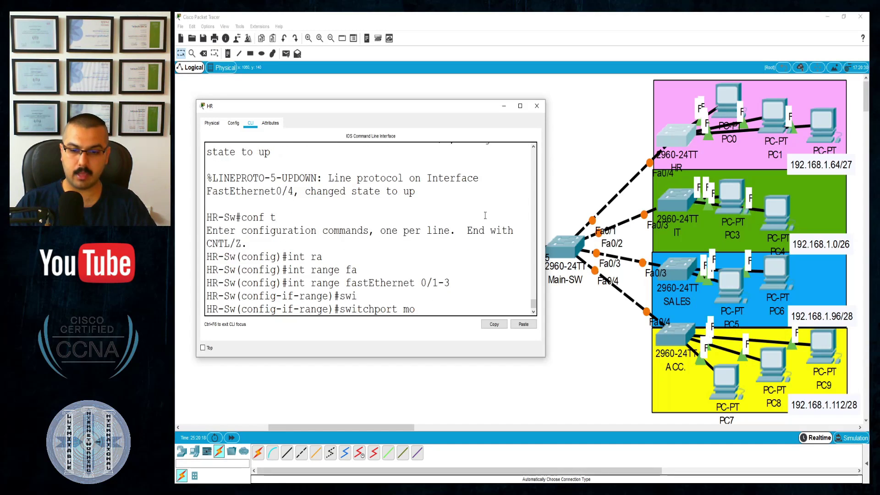
key(Tab)
text(acc)
key(Tab)
key(Return)
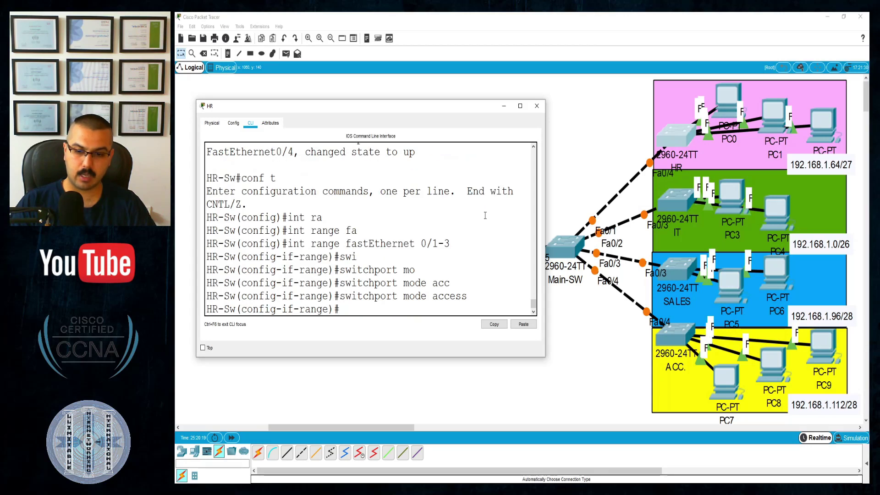
Step: Assign the HR switch's selected interface range to access VLAN 40 and return to privileged mode
text(sw)
key(Tab)
text(acc)
key(Tab)
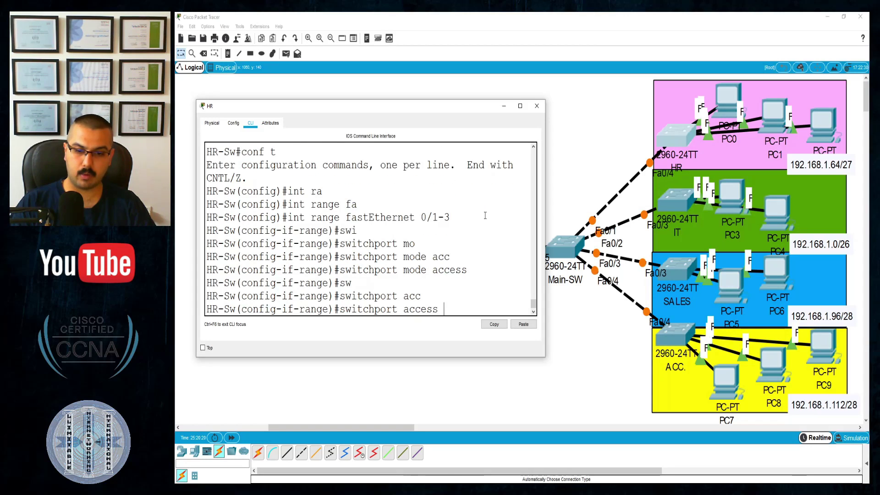
text(vl 40)
key(Return)
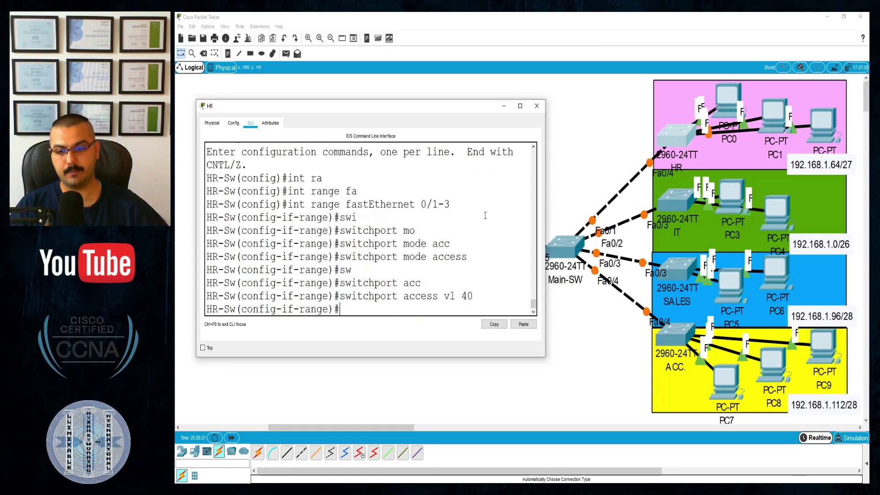
text(end)
key(Return)
key(Return)
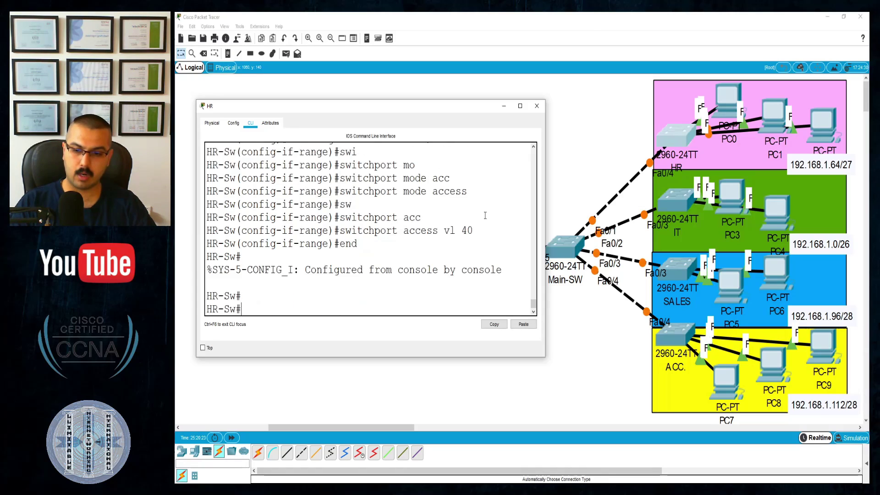
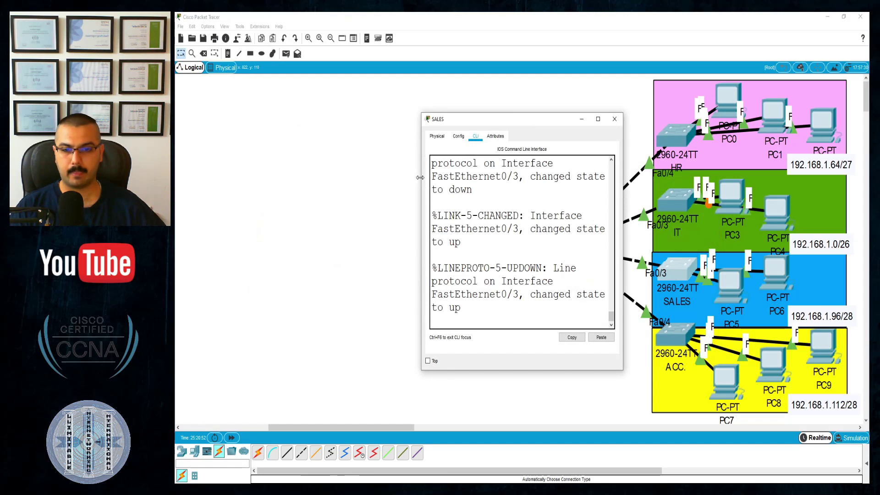
Step: Widen the SALES switch's command-line window and enter global configuration mode
drag(421, 177, 218, 190)
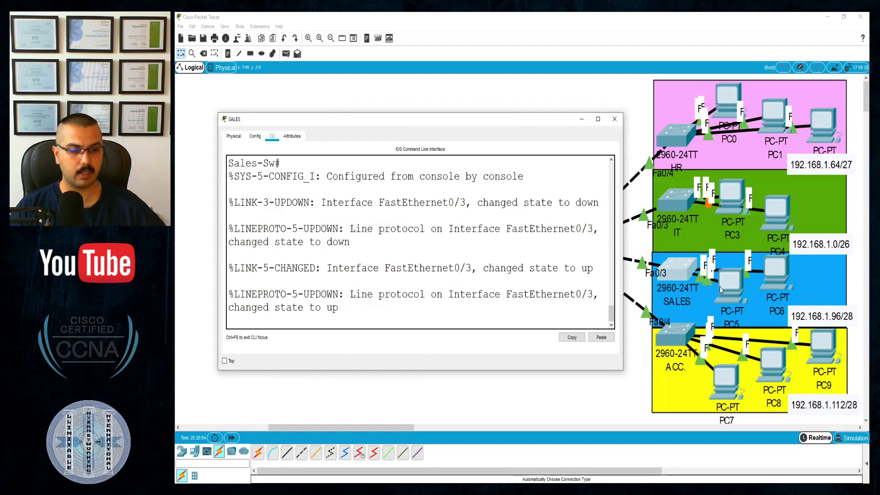
key(Return)
key(Return)
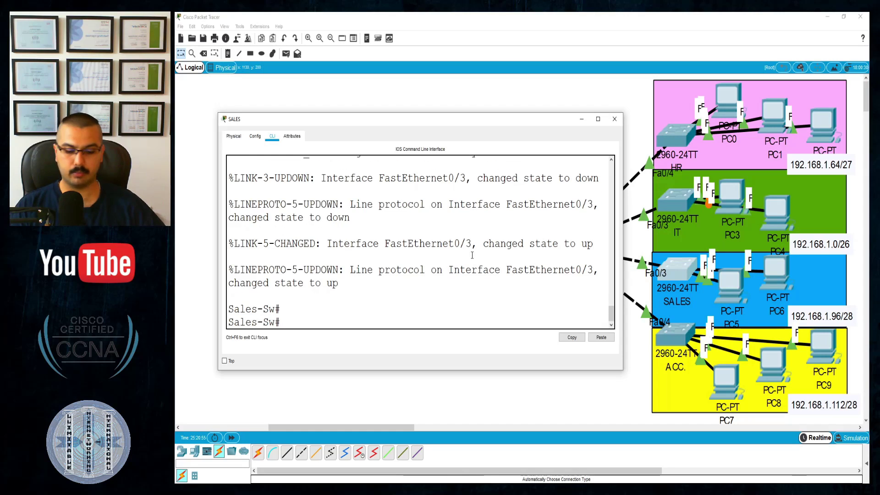
text(conf t)
key(Return)
Step: Set the SALES switch's interface range FastEthernet 0/1-2 to access mode
text(in)
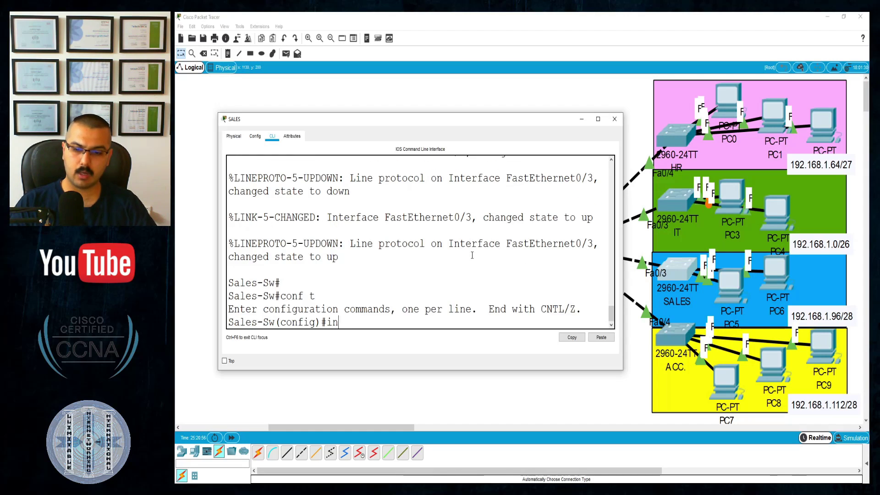
text(t ra fa 0/1)
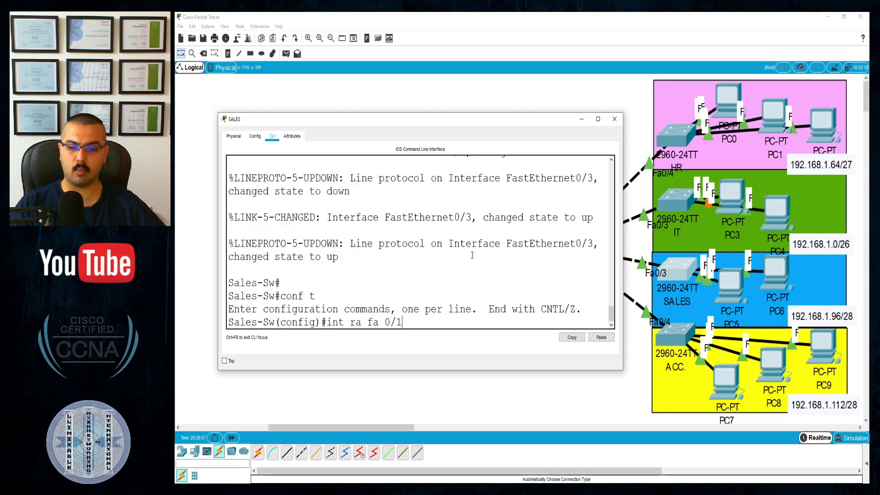
text(-2)
key(Return)
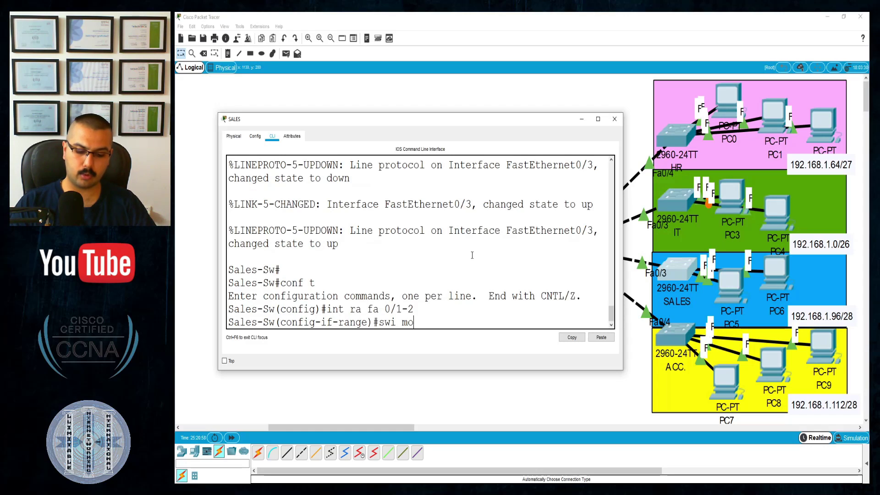
text(swi mo acc)
key(Return)
Step: Assign the SALES switch's selected interface range to access VLAN 20 and return to privileged mode
text(swi acc)
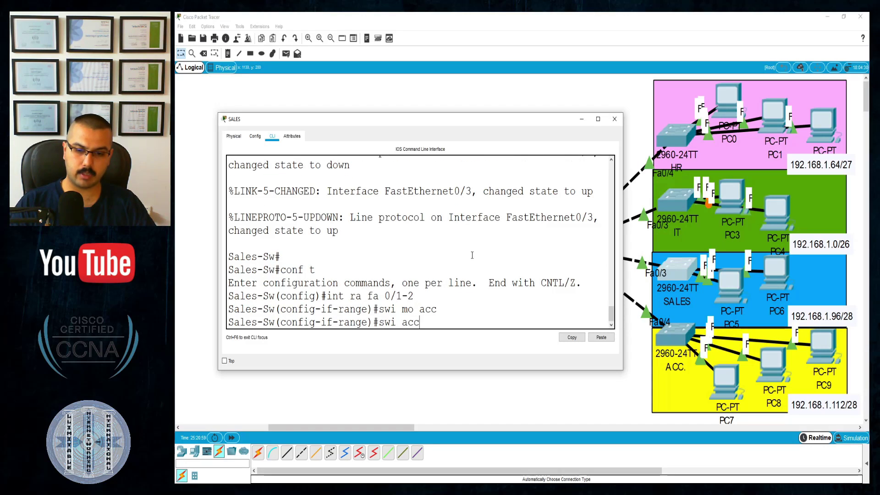
text( vl 20)
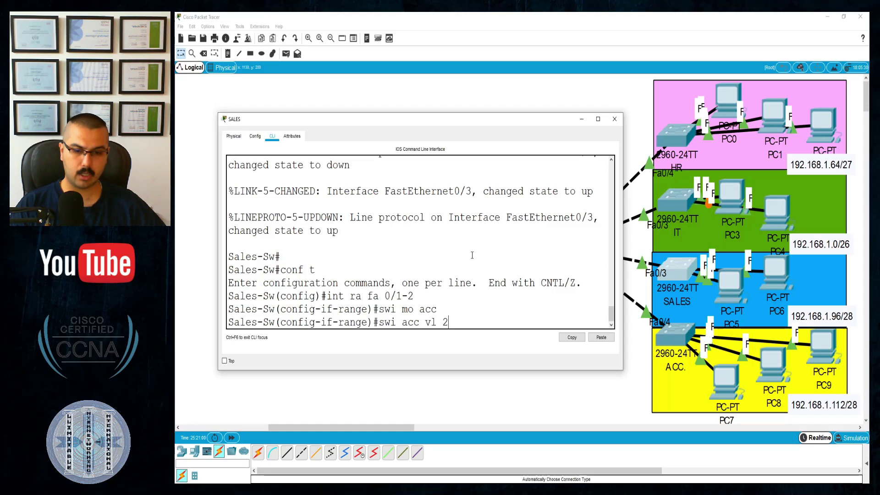
key(Return)
text(end)
key(Return)
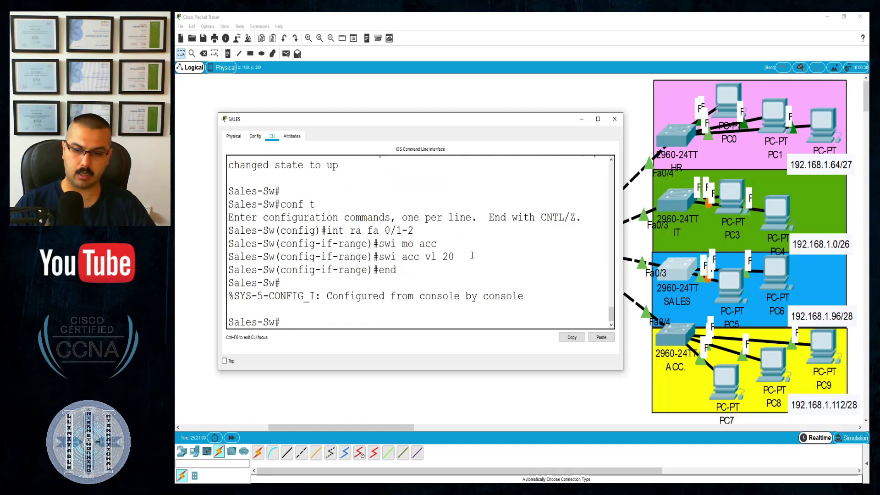
Step: Show the brief VLAN table on the SALES switch to check its port assignments
key(Return)
text(sho vl bn)
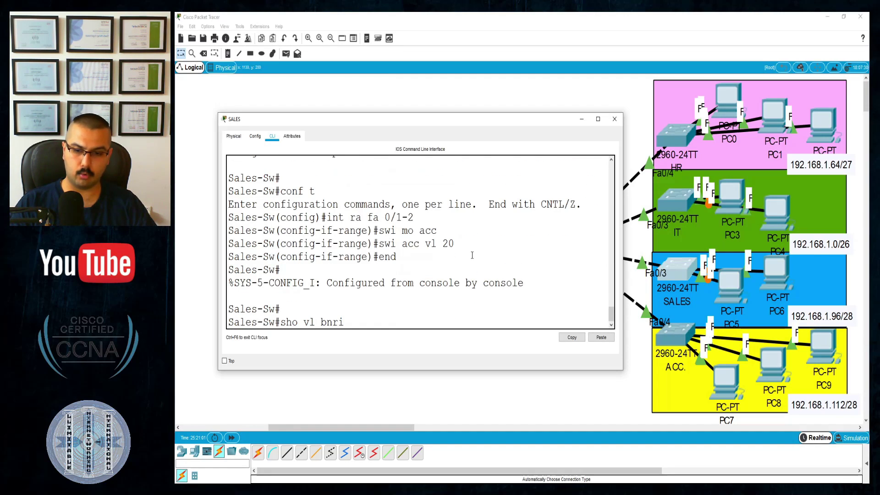
Step: Run show vlan brief on the Sales switch, check the ports assigned to VLAN 20, and close its window
text(ri)
key(Return)
key(Up)
key(Left)
key(Left)
key(BackSpace)
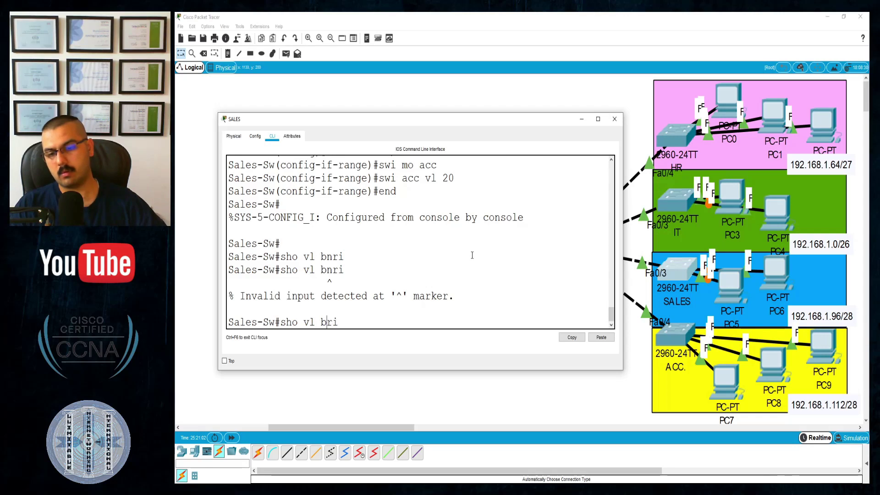
key(Return)
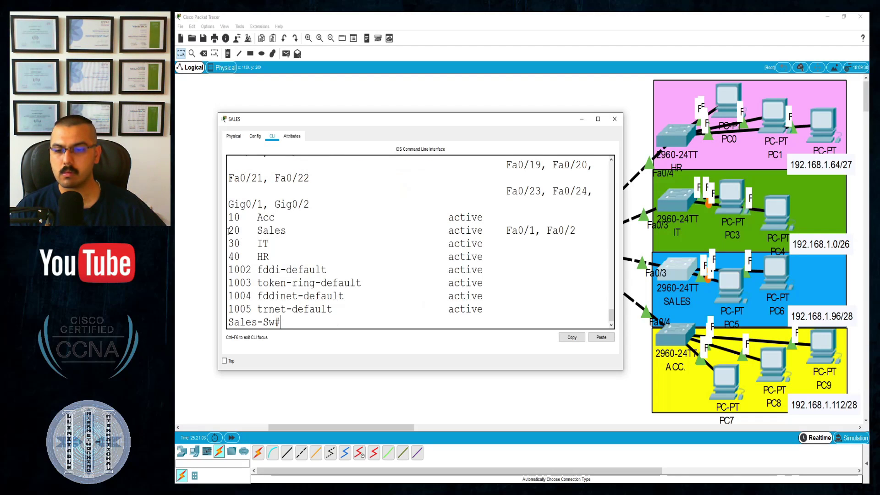
drag(549, 219, 574, 232)
click(615, 119)
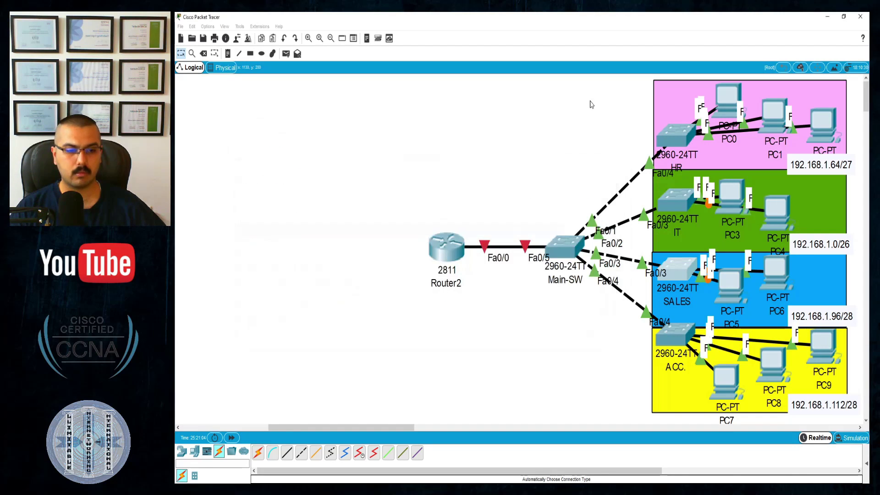
Step: On the ACC. switch, enter global configuration mode and select the interface range fa 0/1-3
click(674, 335)
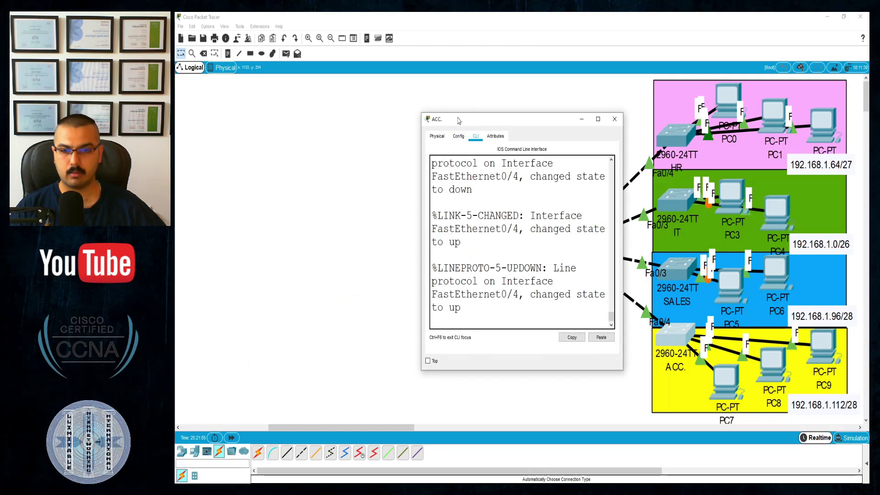
drag(402, 164, 228, 164)
key(Return)
key(Return)
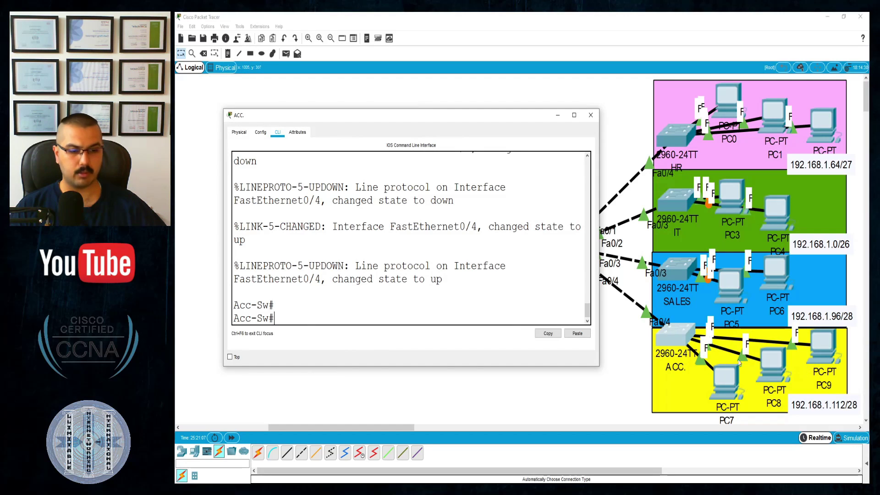
text(conf t)
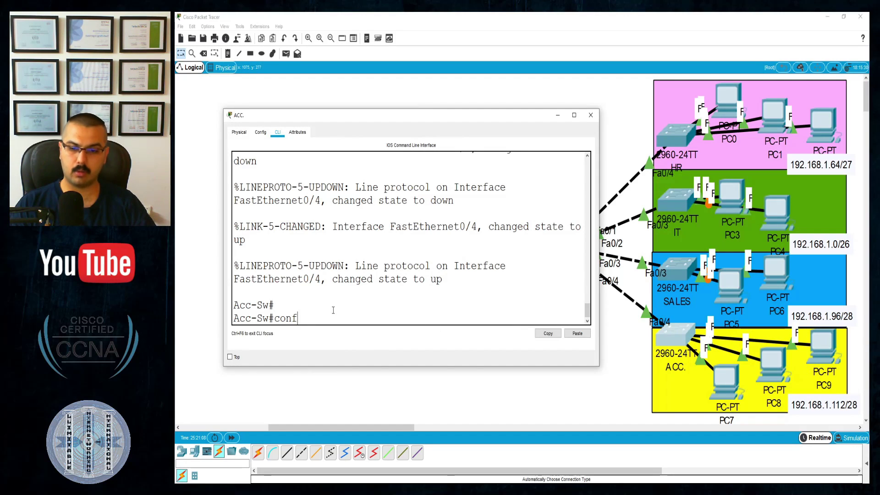
key(Return)
text(int fa 0/)
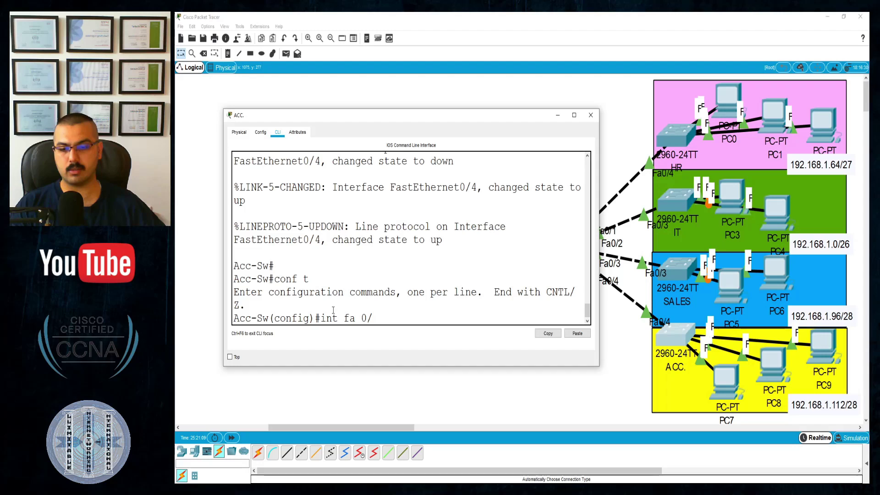
key(BackSpace)
key(BackSpace)
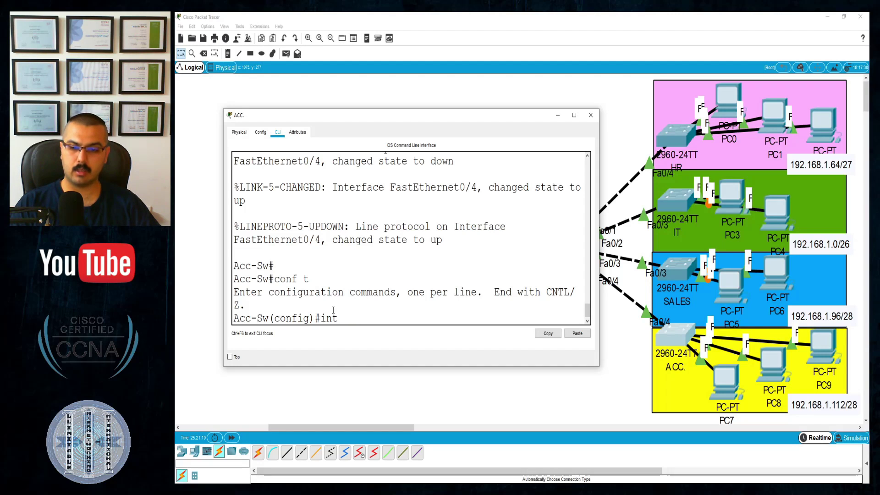
text(ra fa 0/1-)
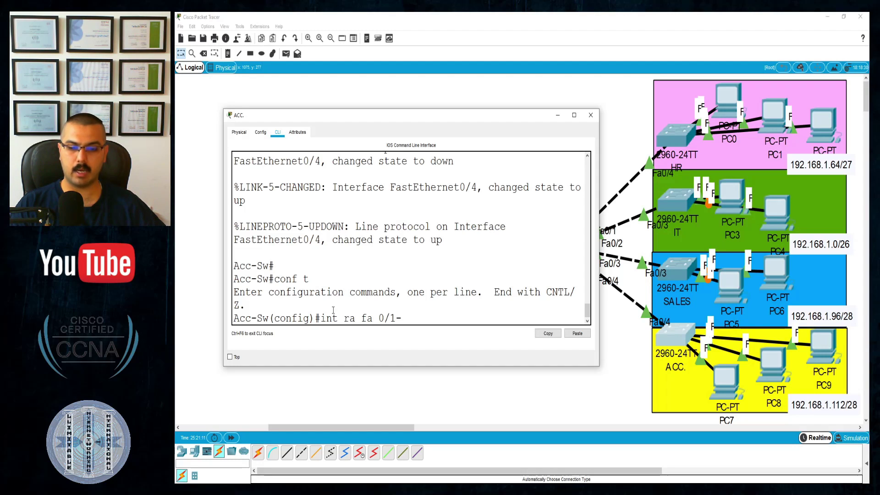
text(3)
key(Return)
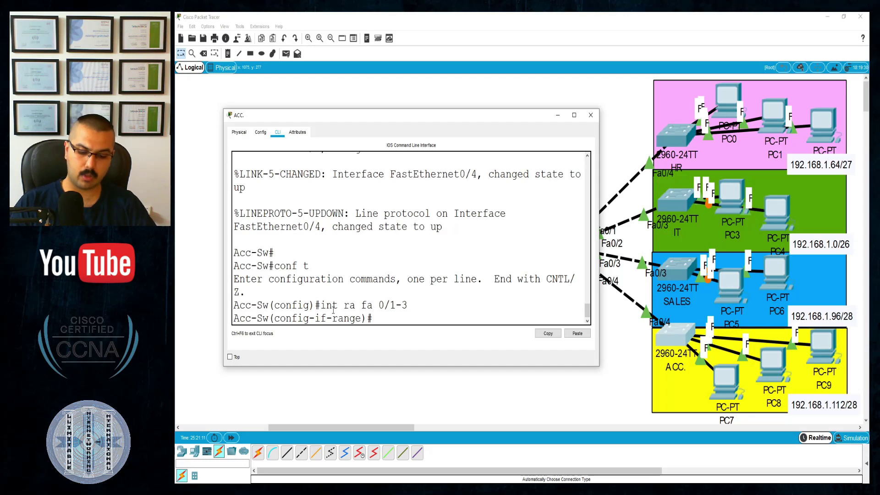
Step: Set the selected accounting ports to access mode, assign them to VLAN 10, and exit configuration mode
text(swi mo acc)
key(Return)
text(swi)
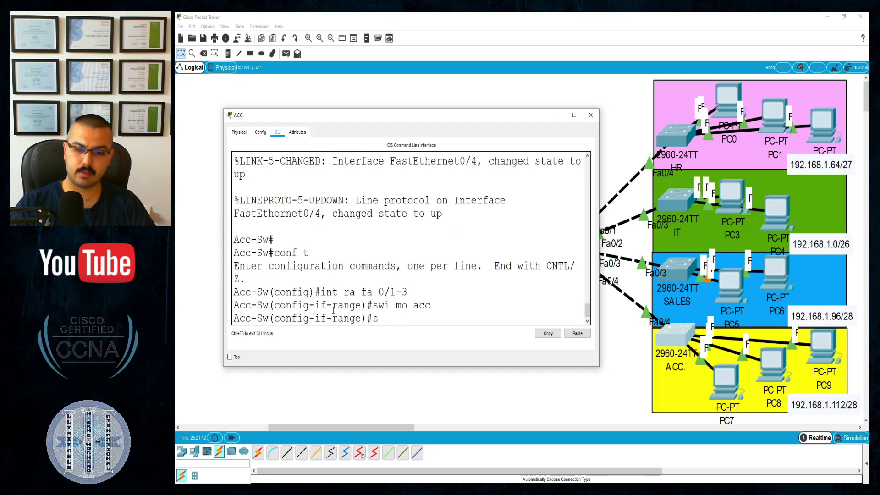
text( acc vl)
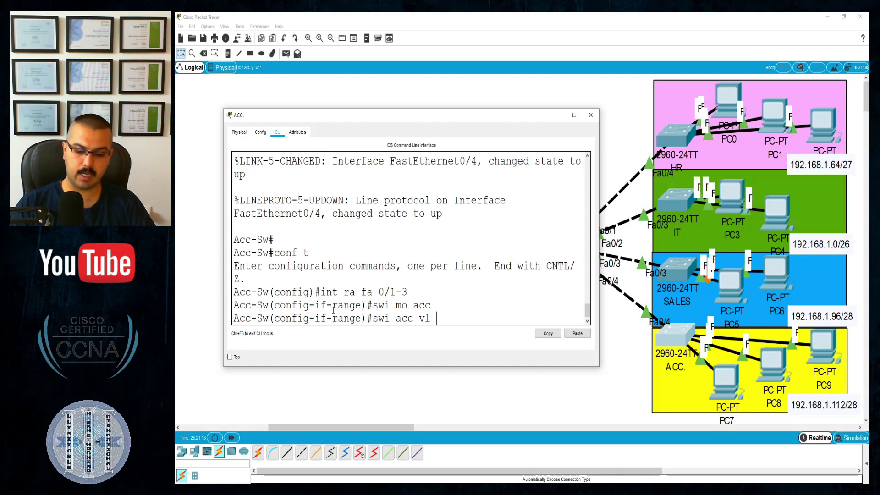
text( 10)
key(Return)
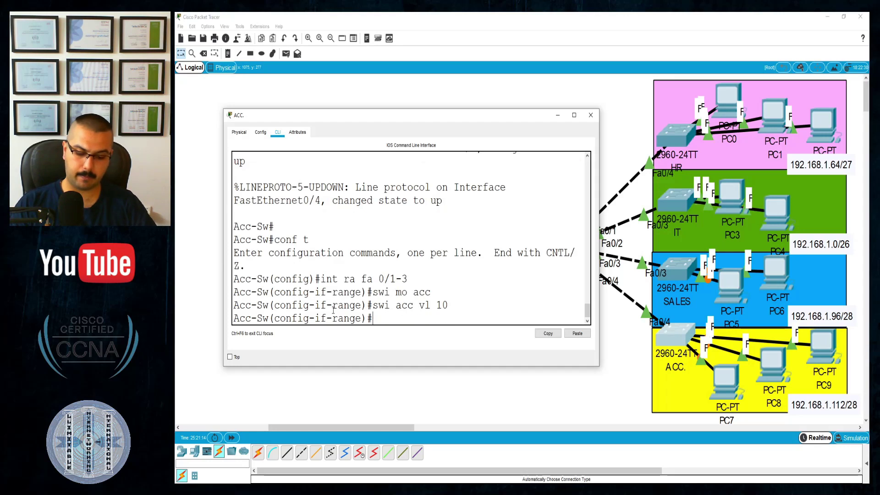
text(end)
key(Return)
key(Return)
Step: Run show vlan brief on the ACC. switch, check the ports assigned to VLAN 10, and close its window
text(sho vl)
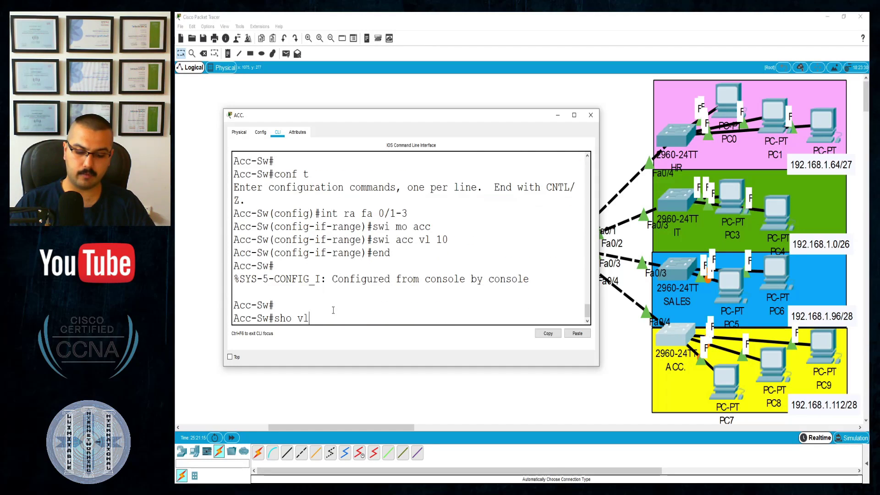
text( bri)
key(Return)
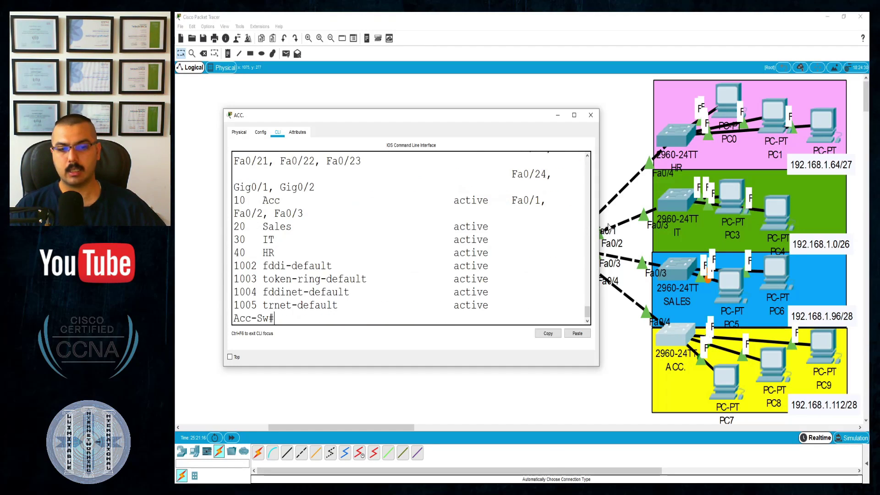
drag(597, 212, 784, 211)
drag(262, 211, 625, 215)
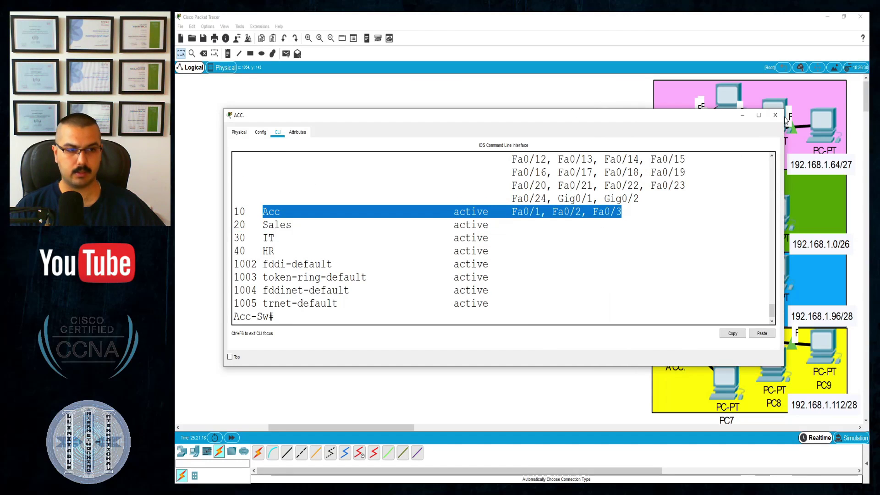
click(775, 115)
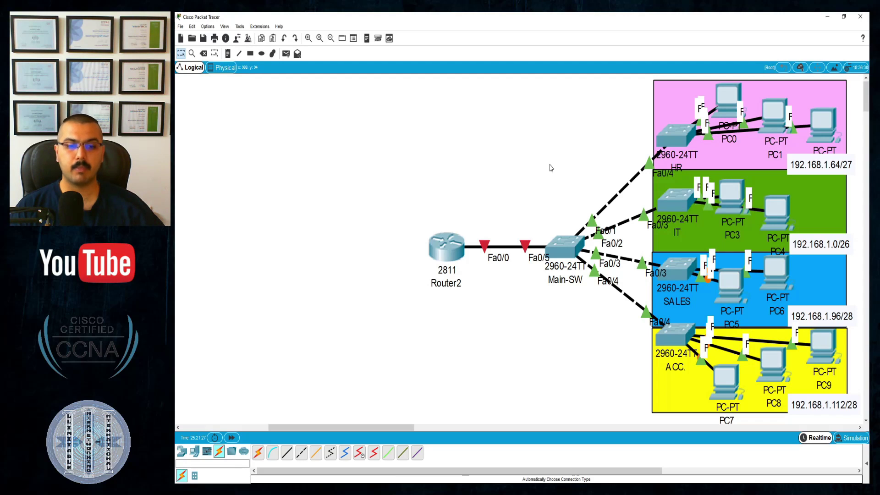
Step: On Main-SW, enter global configuration mode and select the interface range fa 0/1-4
click(568, 244)
drag(529, 120, 283, 95)
drag(377, 145, 514, 150)
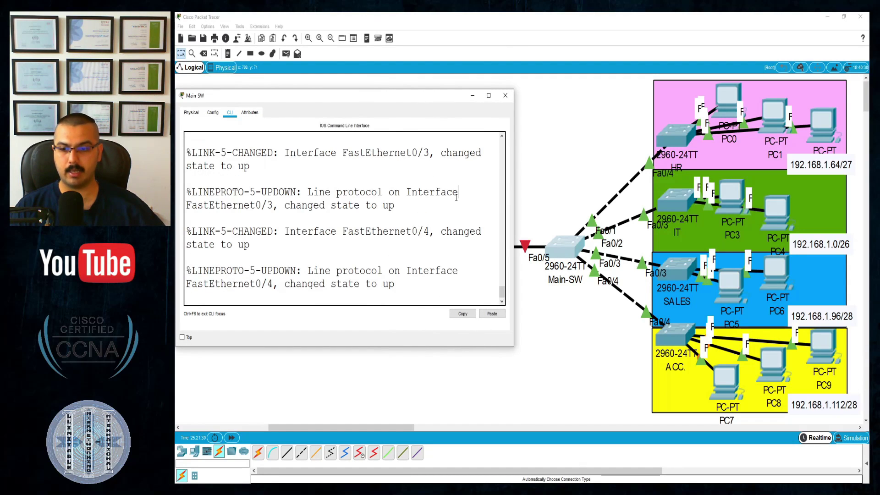
key(Return)
text(conf t)
key(Return)
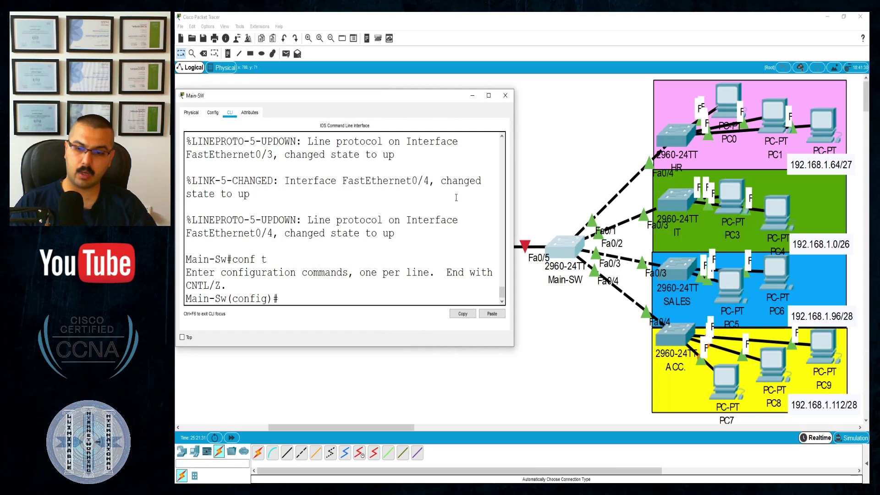
text(int ra fa 0/1)
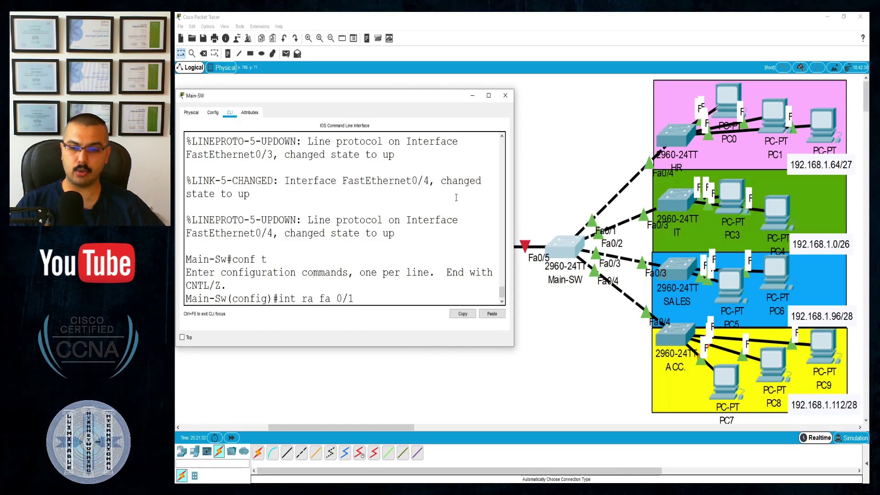
text(-4)
key(Return)
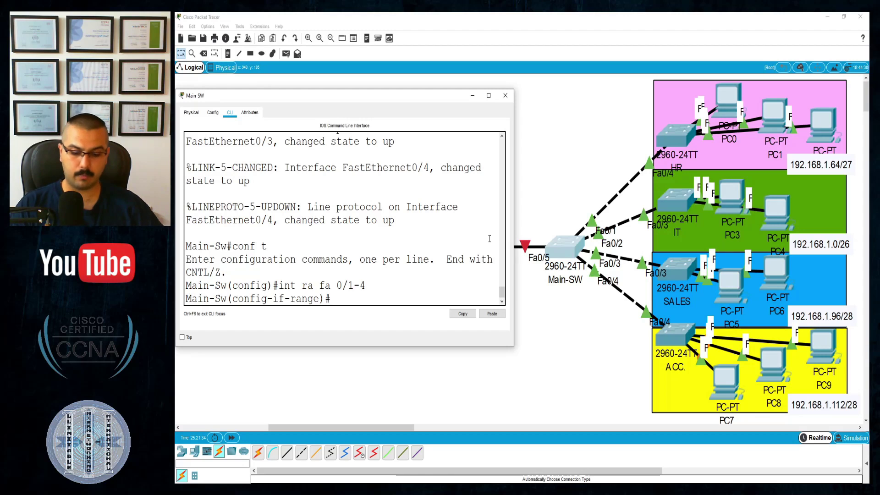
Step: Set the selected Main-SW ports to trunk mode with switchport mode trunk and exit configuration mode
text(swi)
key(Tab)
text(mo)
key(Tab)
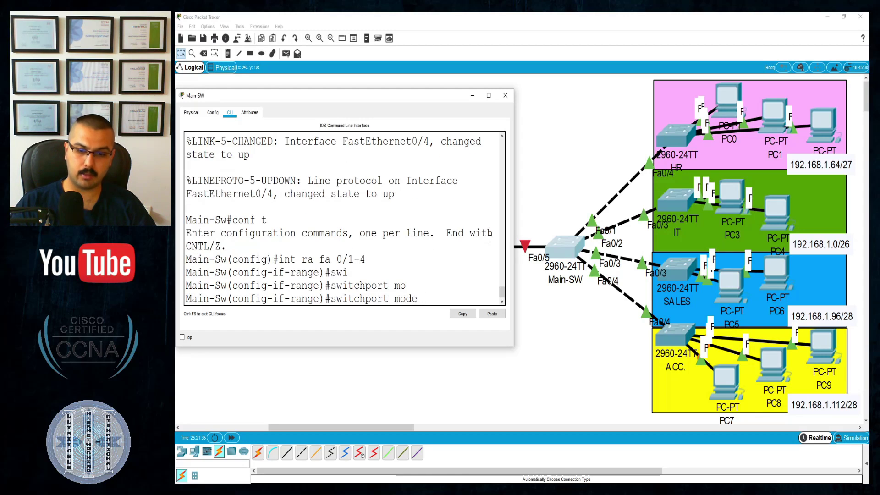
text(tru)
key(Tab)
key(Return)
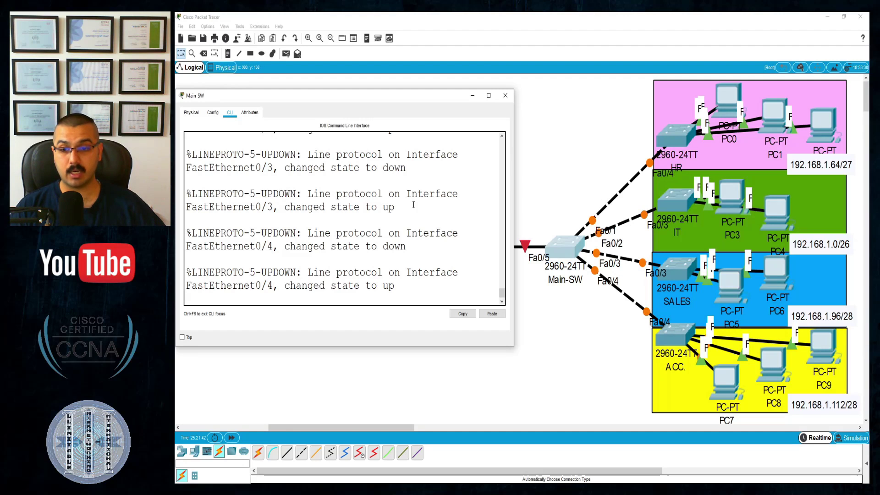
scroll(387, 230, up, 8)
scroll(398, 235, down, 2)
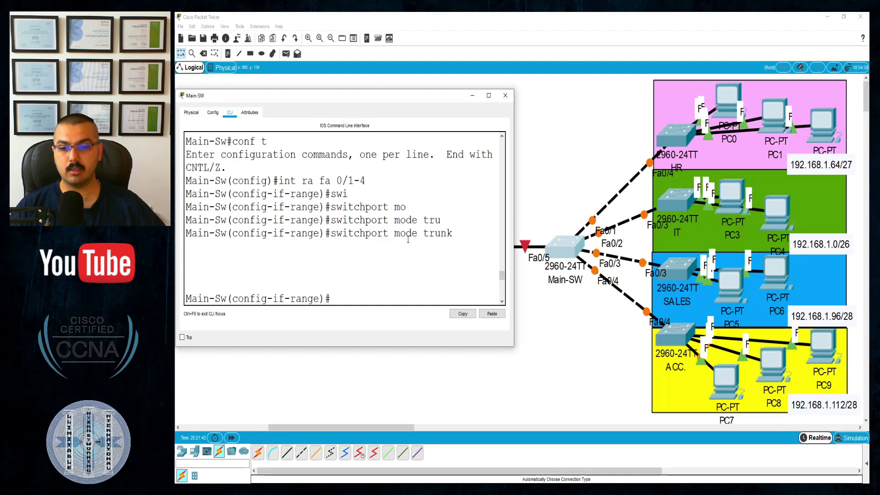
drag(462, 234, 320, 235)
drag(186, 181, 296, 183)
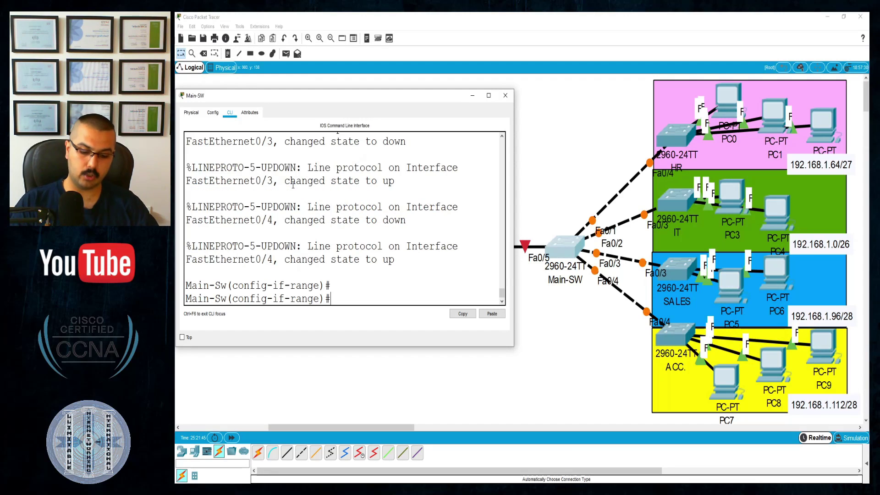
text(end)
key(Return)
Step: Run show int trunk on Main-SW, review the VLANs allowed on each trunk port, and return to the topology
text(sho)
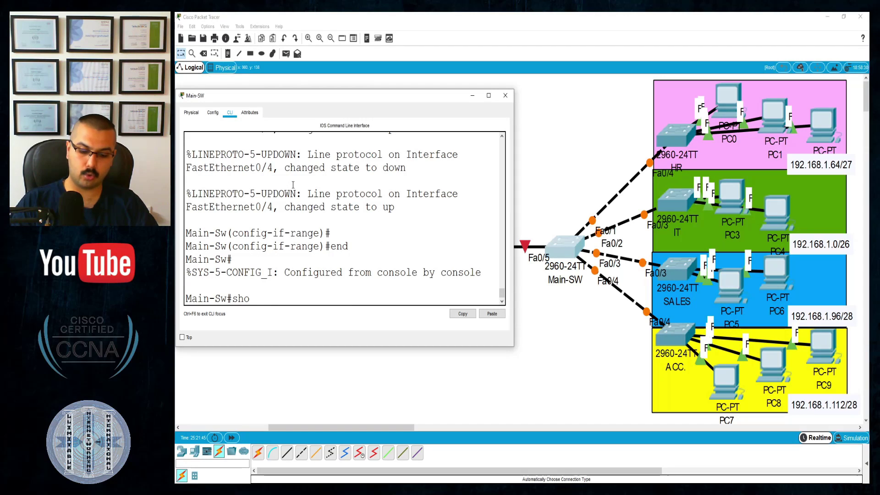
text( int tr)
key(Tab)
key(Return)
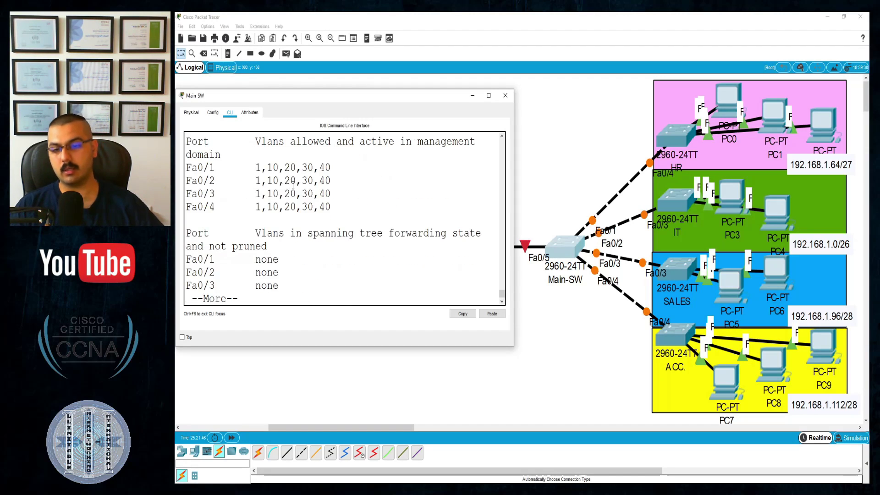
drag(195, 170, 342, 206)
drag(255, 167, 314, 208)
click(325, 208)
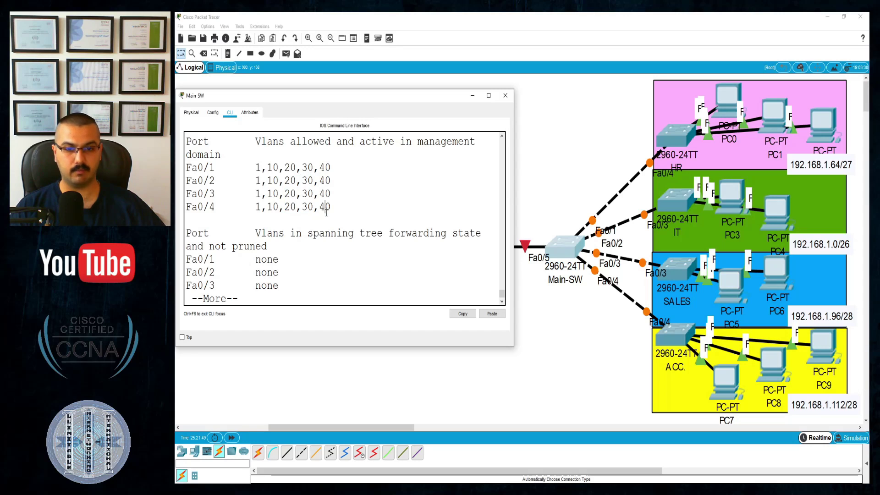
key(space)
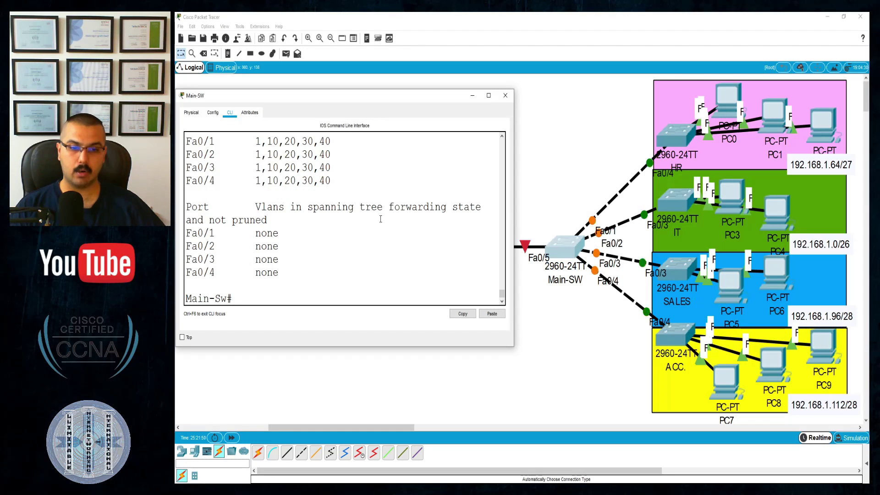
mouse_move(448, 97)
mouse_down()
mouse_move(445, 170)
mouse_move(453, 89)
mouse_up()
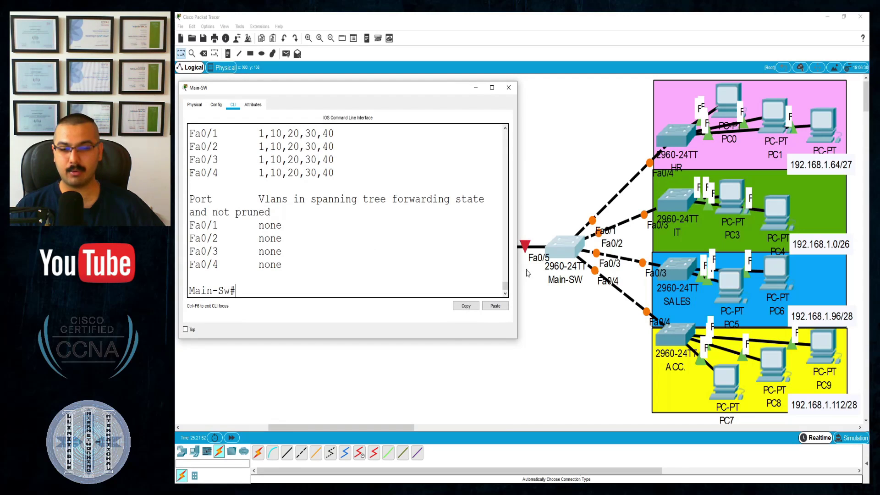
click(551, 167)
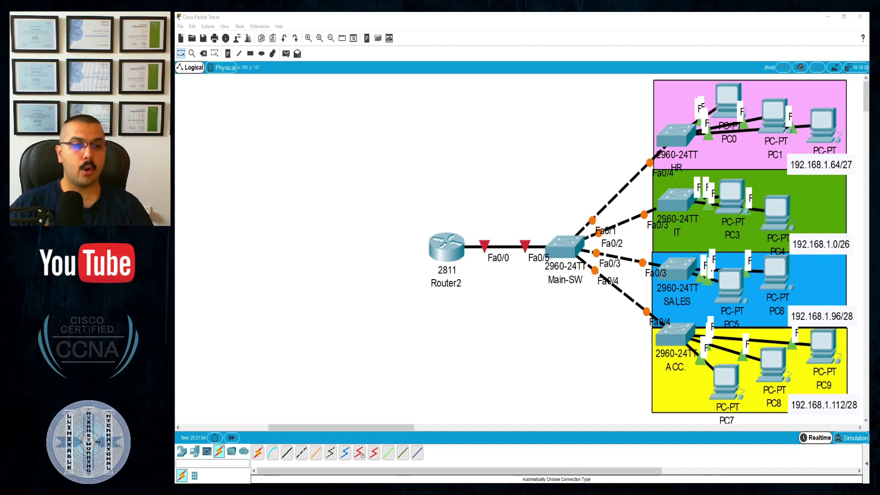
drag(732, 79, 742, 108)
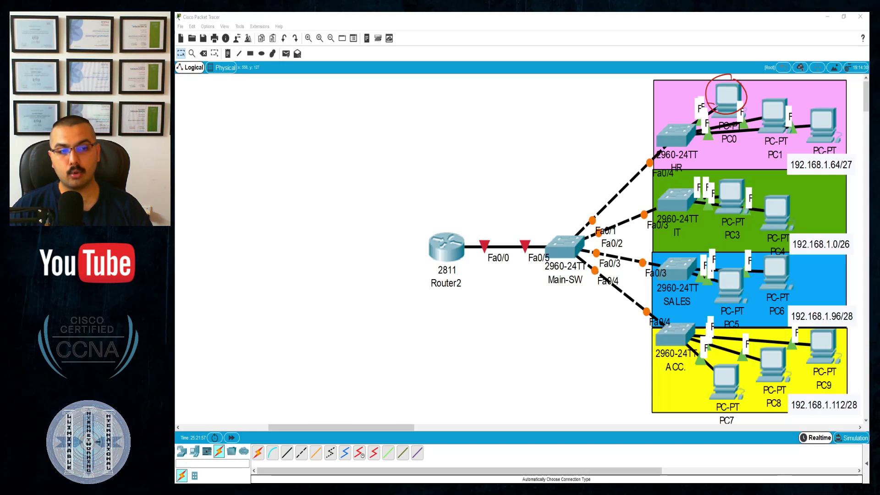
drag(713, 102, 637, 156)
mouse_move(609, 194)
mouse_down()
mouse_move(531, 239)
mouse_move(464, 236)
mouse_move(477, 233)
mouse_up()
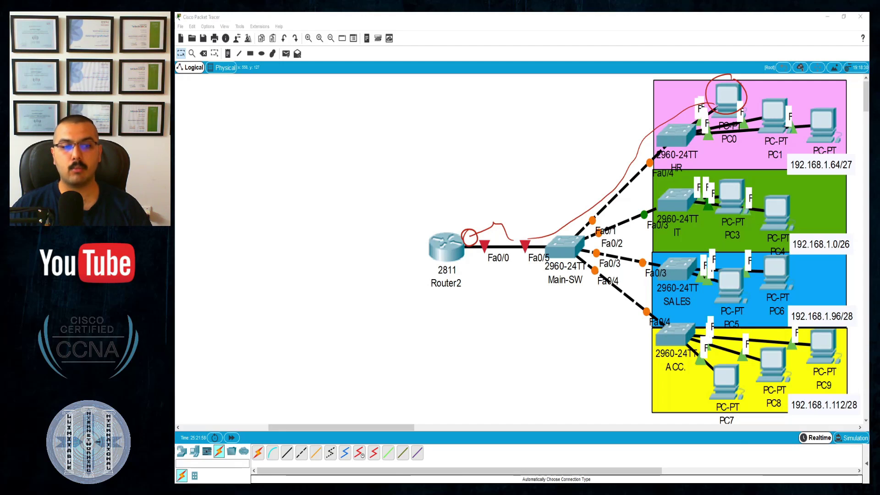
drag(587, 98, 596, 113)
mouse_move(592, 100)
mouse_down()
mouse_move(594, 118)
mouse_move(603, 104)
mouse_move(614, 127)
mouse_up()
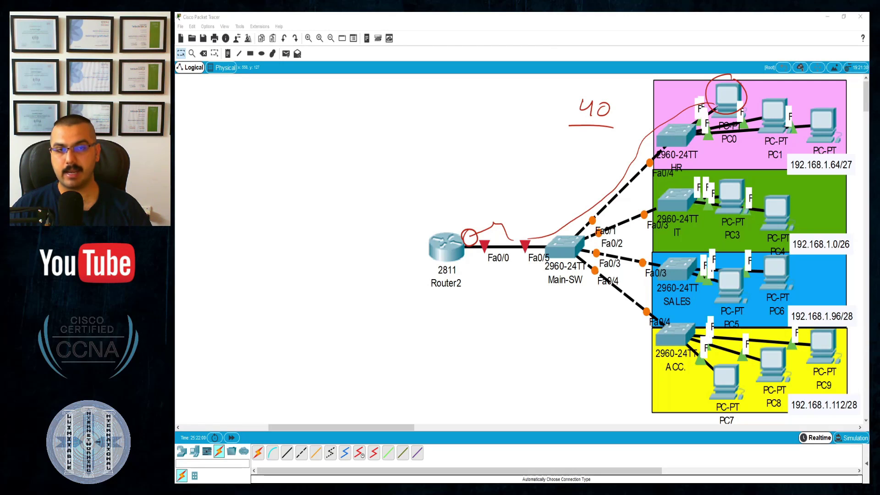
drag(651, 142, 689, 149)
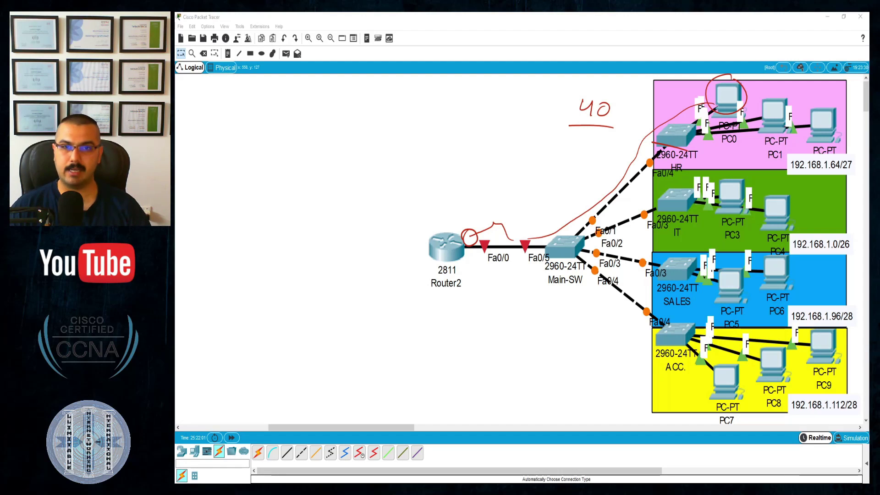
drag(550, 262, 582, 259)
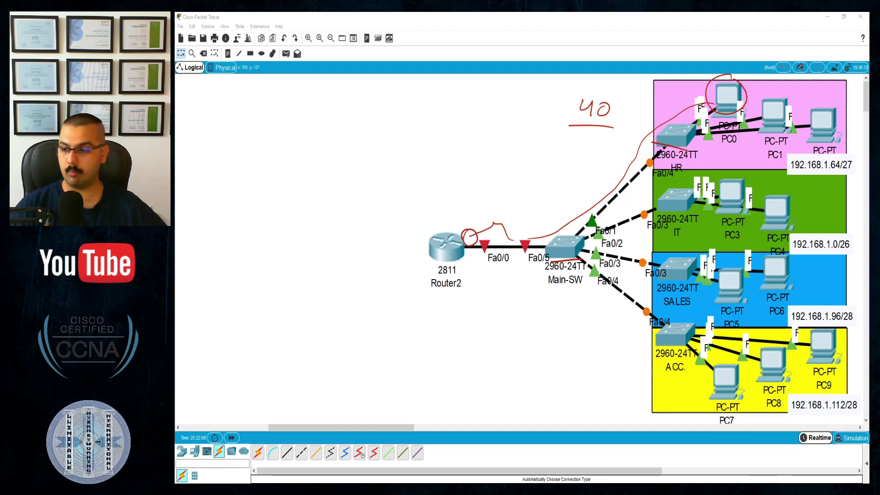
key(Escape)
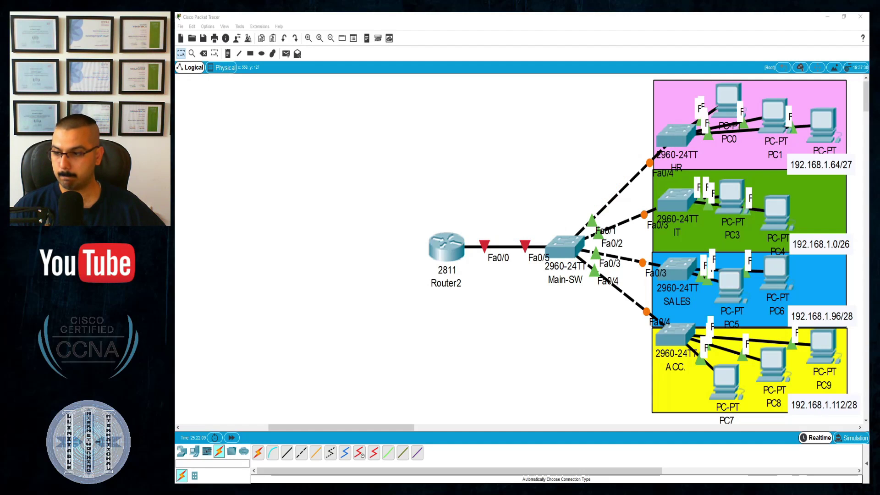
Step: Reopen the Main-SW command line and enter global configuration mode with conf t
click(555, 265)
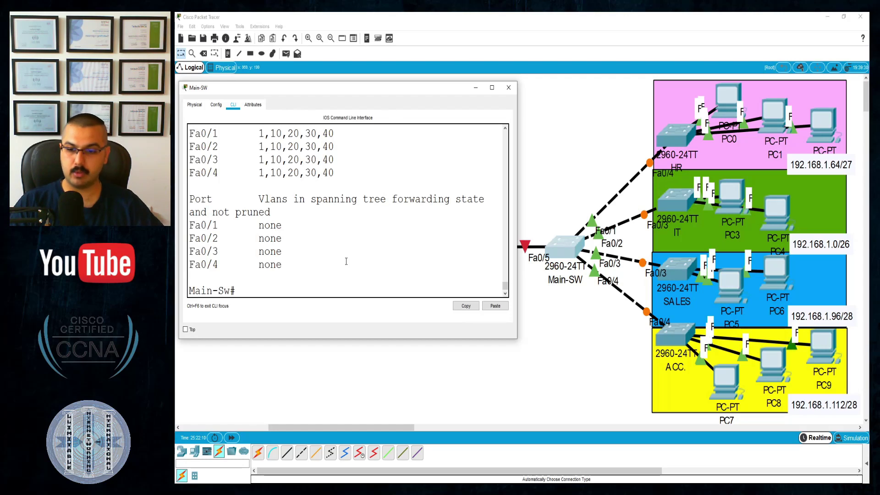
key(Up)
key(Up)
key(Up)
key(Down)
key(Return)
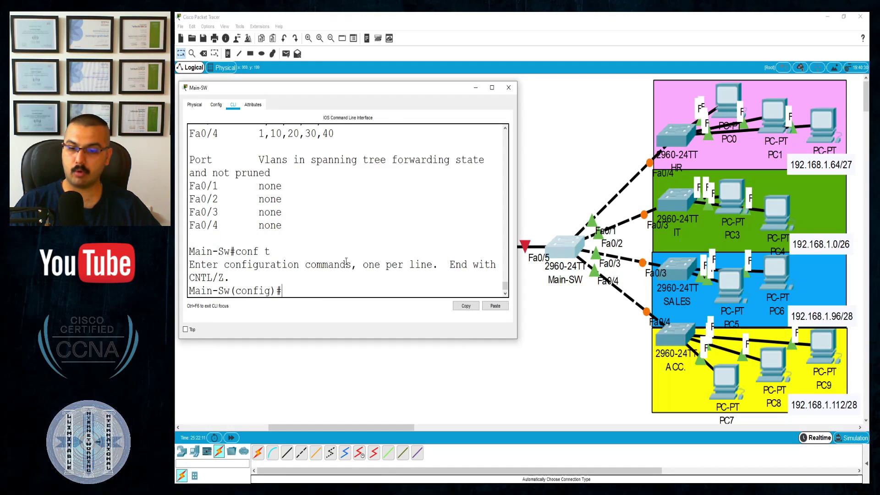
Step: Enter interface configuration for port fa 0/5 on Main-SW, the port facing the router
key(Up)
key(Up)
key(Up)
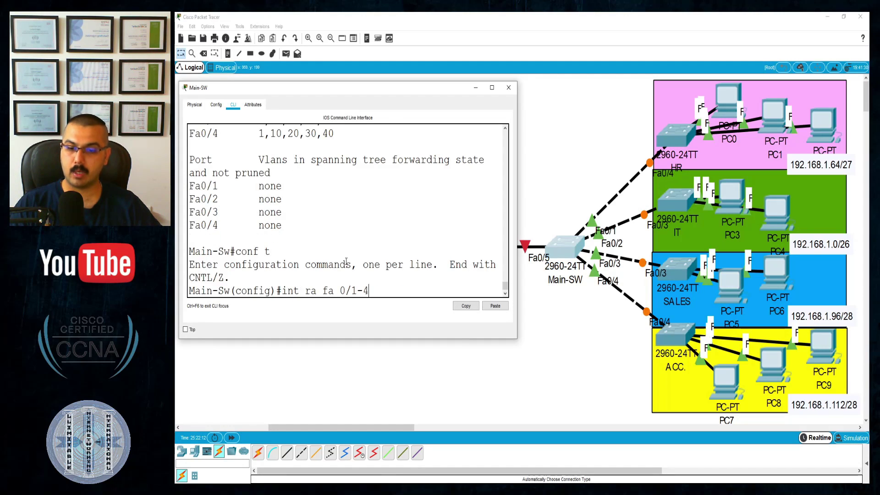
key(BackSpace)
key(BackSpace)
key(BackSpace)
text(5)
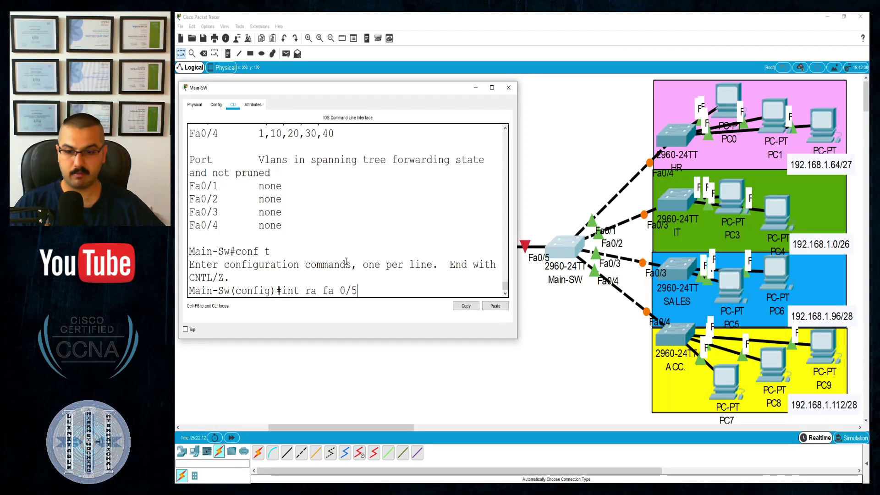
key(Left)
key(Left)
key(BackSpace)
key(BackSpace)
key(BackSpace)
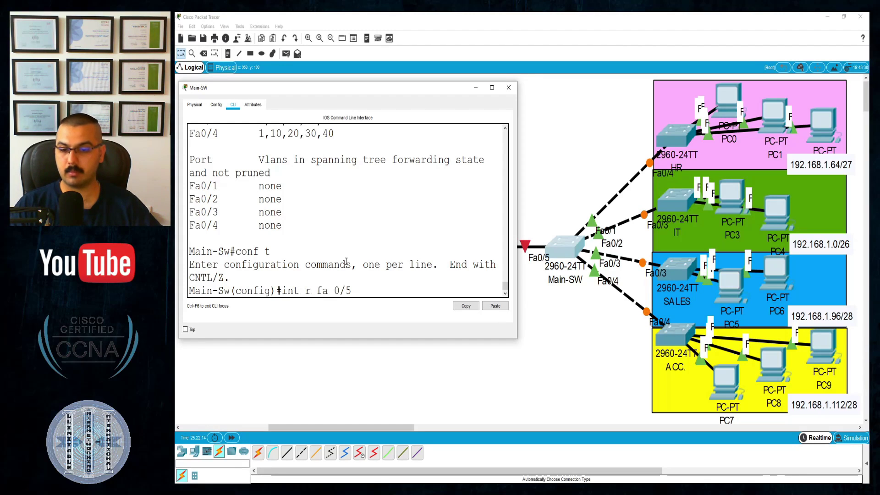
key(Return)
Step: Set port fa 0/5 to trunk with switchport mode trunk and leave configuration mode with end
text(switchport mode trunk)
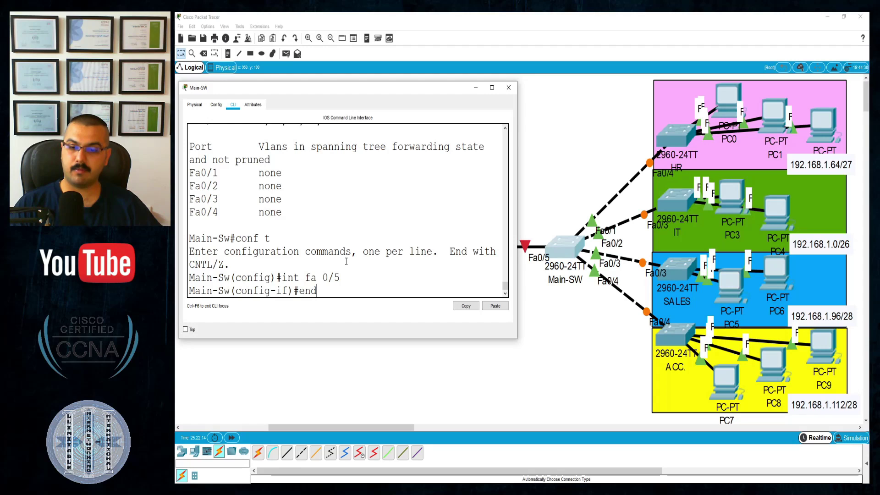
key(Return)
key(Up)
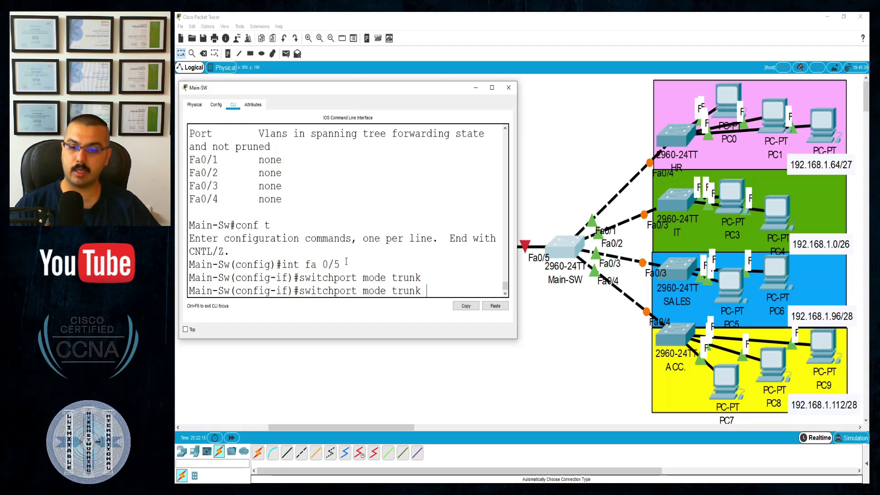
key(BackSpace)
key(BackSpace)
key(BackSpace)
key(BackSpace)
key(BackSpace)
key(BackSpace)
key(BackSpace)
key(BackSpace)
key(BackSpace)
key(BackSpace)
key(BackSpace)
key(BackSpace)
key(BackSpace)
key(BackSpace)
key(BackSpace)
key(BackSpace)
key(BackSpace)
key(BackSpace)
key(BackSpace)
key(BackSpace)
text(end)
key(Return)
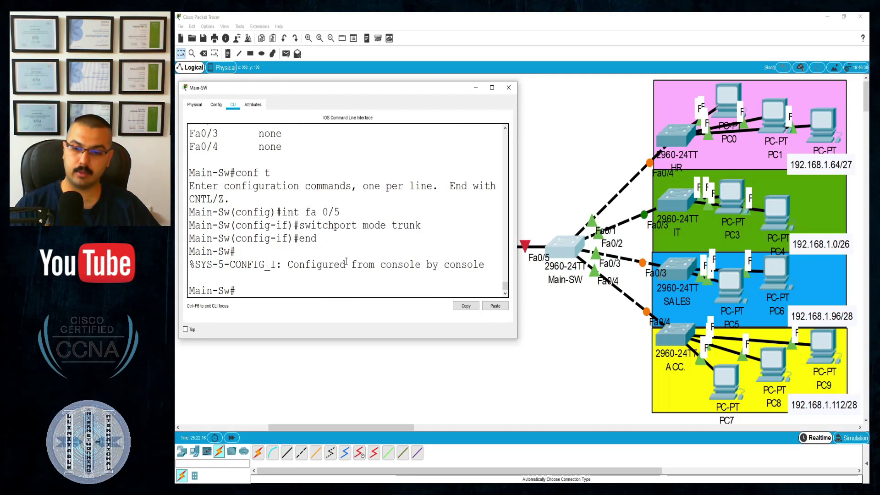
Step: Run sho int trunk on Main-SW, review the complete trunk port listing, and close the switch window
text(sho int trunk)
key(Return)
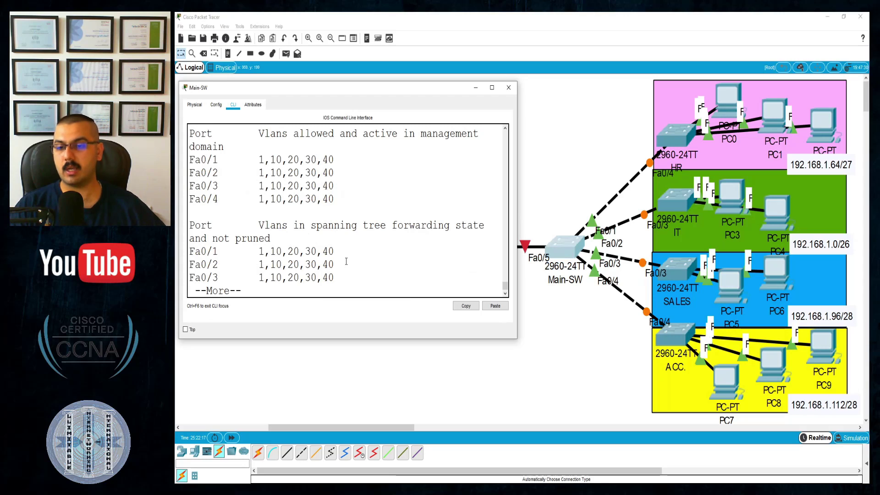
key(space)
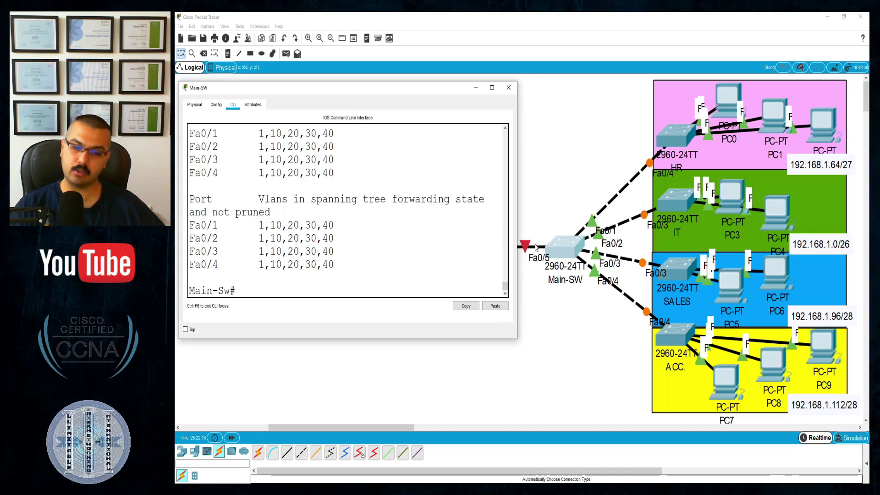
click(509, 87)
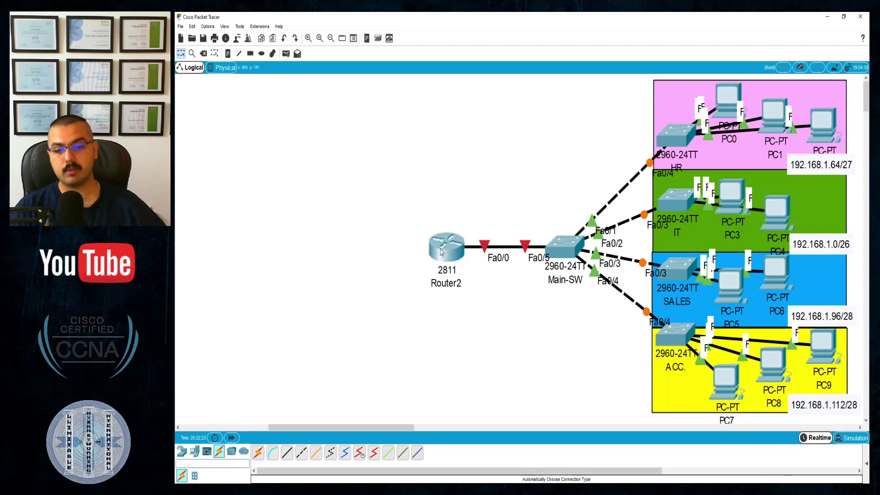
Step: Open Router2's device window, enlarge it, and bring up its command line interface
mouse_move(443, 252)
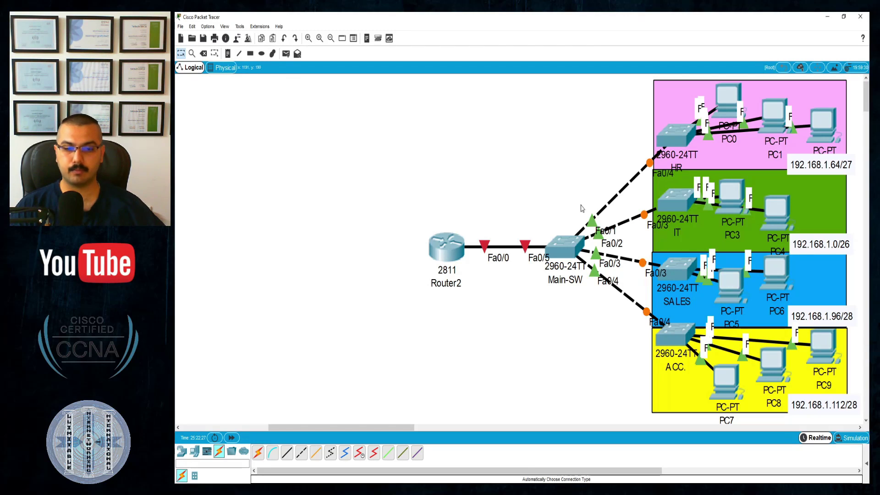
click(454, 240)
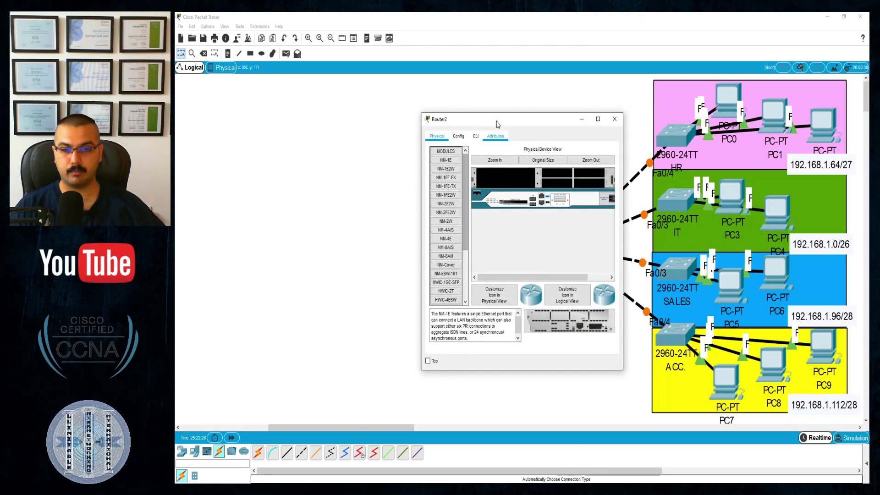
drag(530, 124, 318, 86)
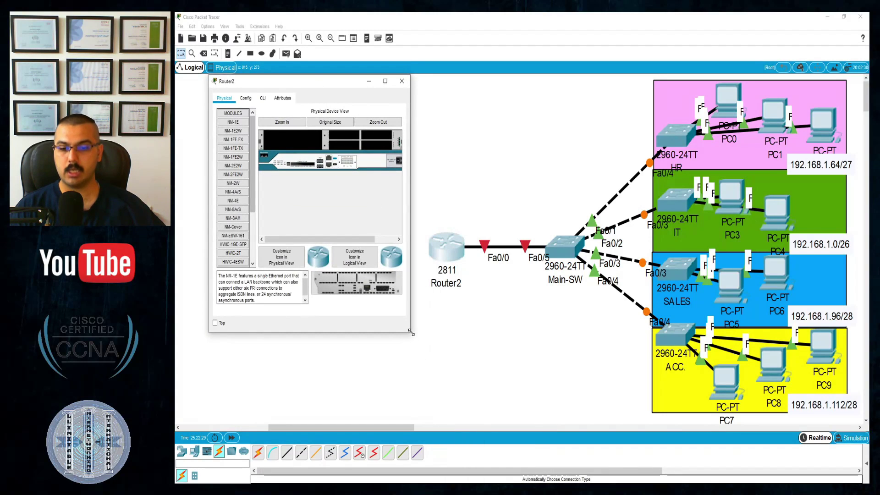
drag(410, 332, 680, 379)
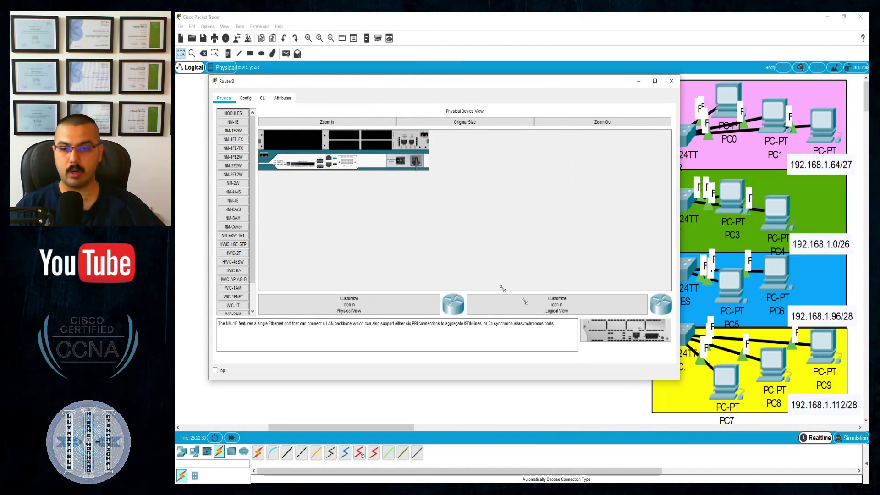
click(262, 98)
Step: Answer no to Router2's initial configuration dialog and enter privileged mode with en
text(n)
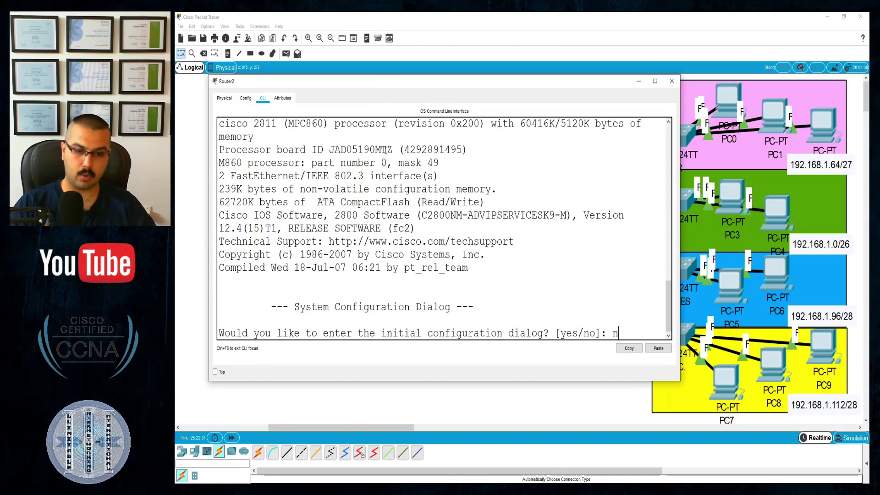
text(o)
key(Return)
key(Return)
text(en)
key(Return)
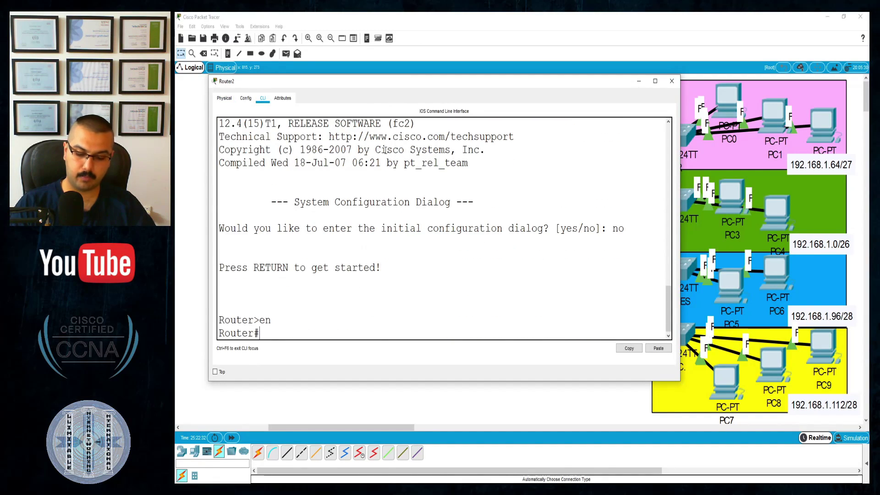
Step: Enter global configuration mode on the router and set its hostname to Main-Router
text(conf t)
key(Return)
text(in)
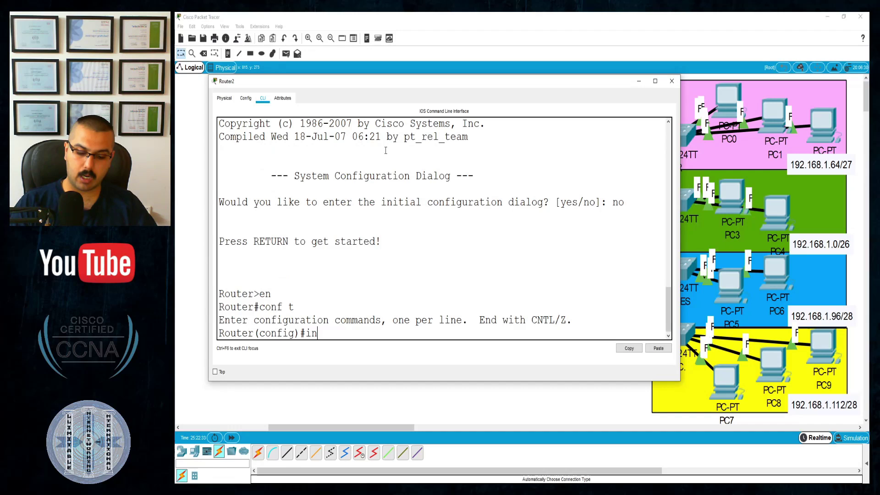
text(hos)
key(Tab)
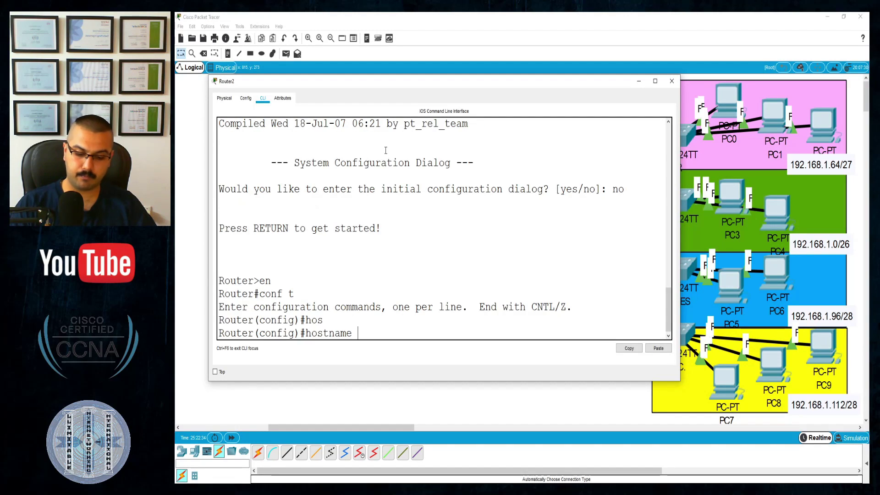
text(Main-Ro)
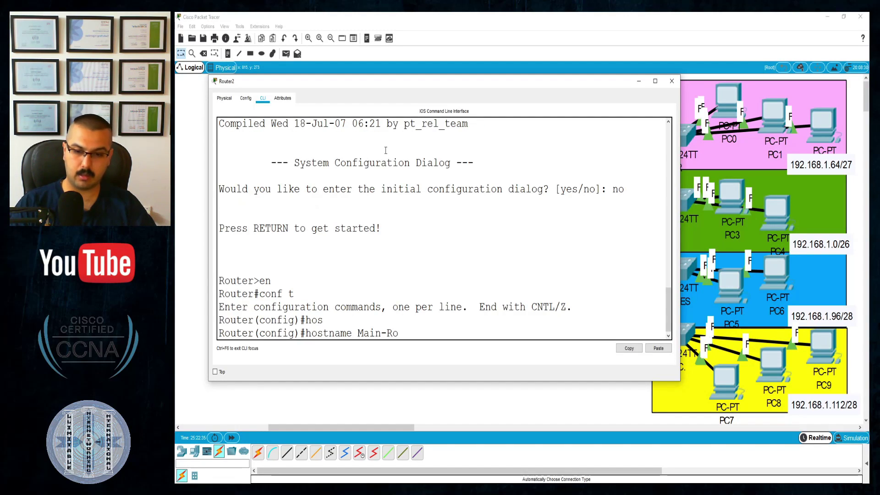
text(uter)
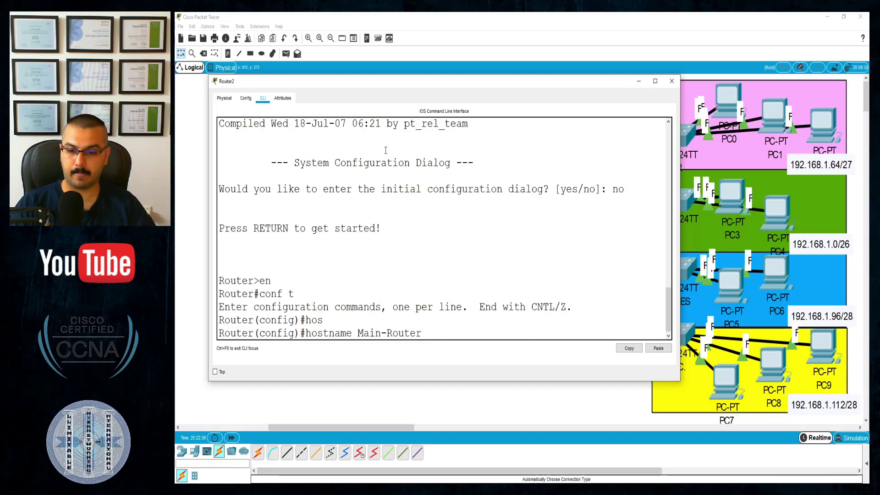
key(Return)
key(Return)
Step: Enable the router's fa 0/0 interface with no shutdown and exit to global configuration mode
text(in-Router(config)#int f)
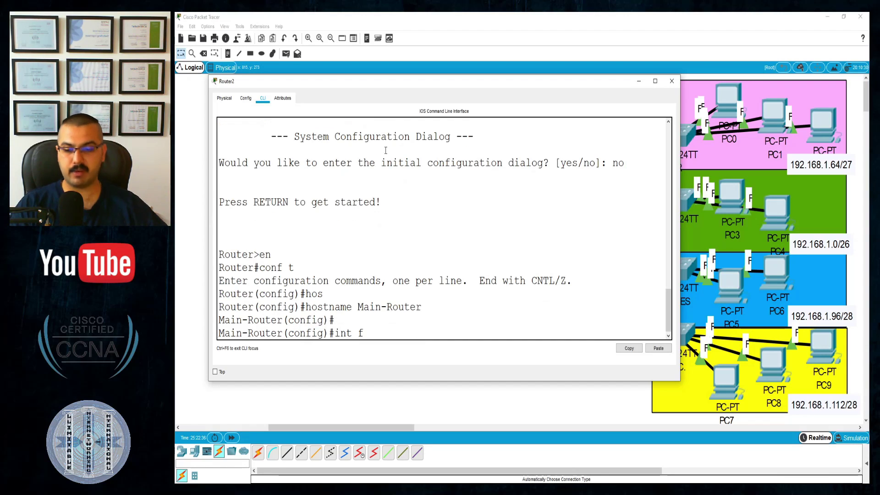
text(a 0/0)
key(Return)
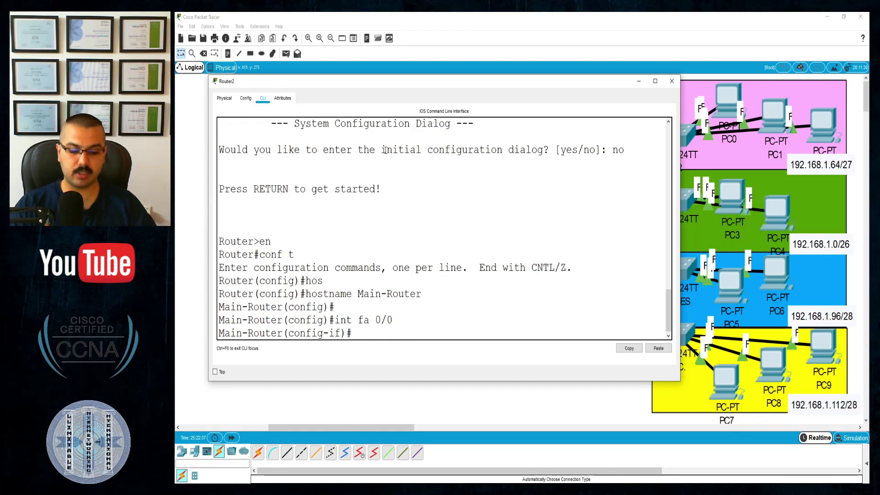
text(no shu)
key(Tab)
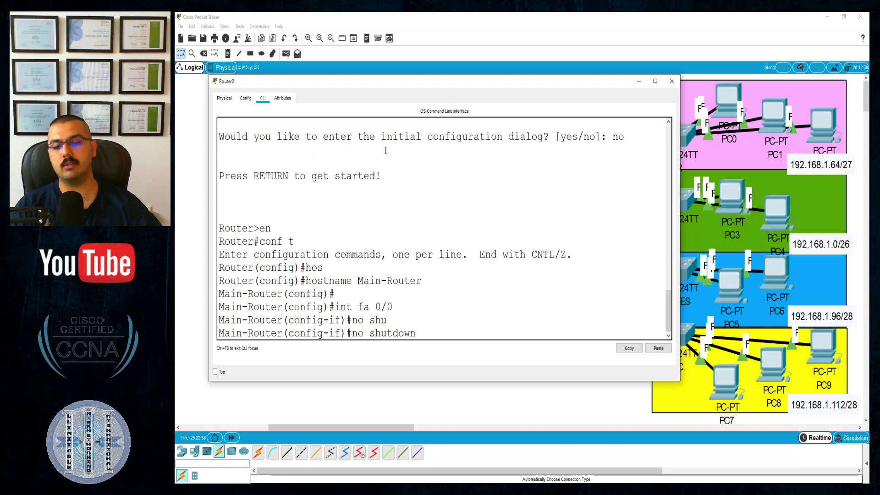
key(Return)
key(Return)
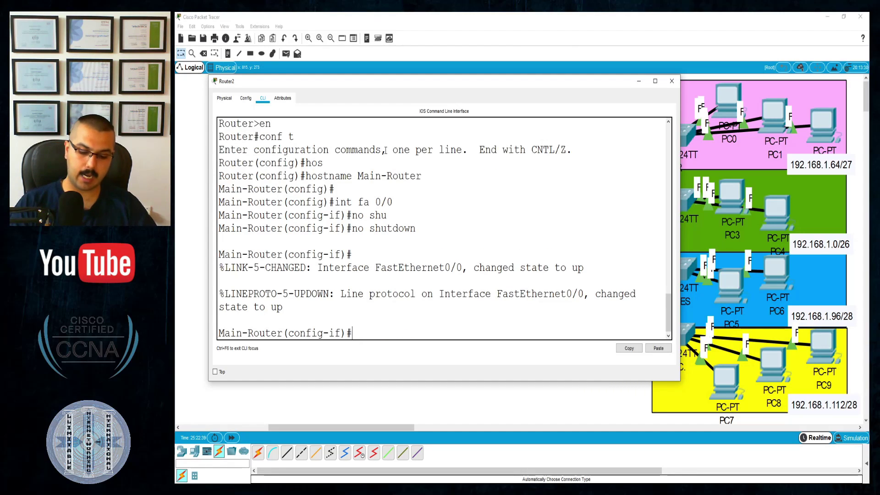
text(exit)
key(Return)
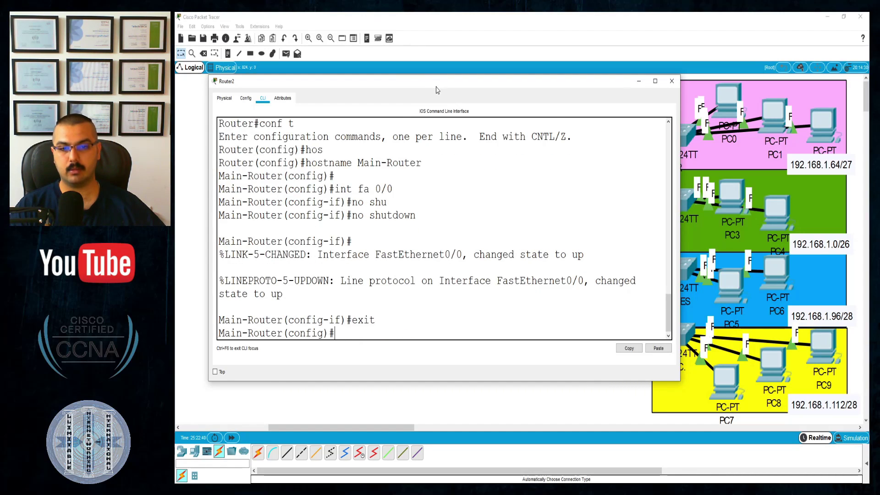
Step: Check the link status in the topology, and create subinterface fa 0/0.10 on the router
drag(439, 89, 506, 430)
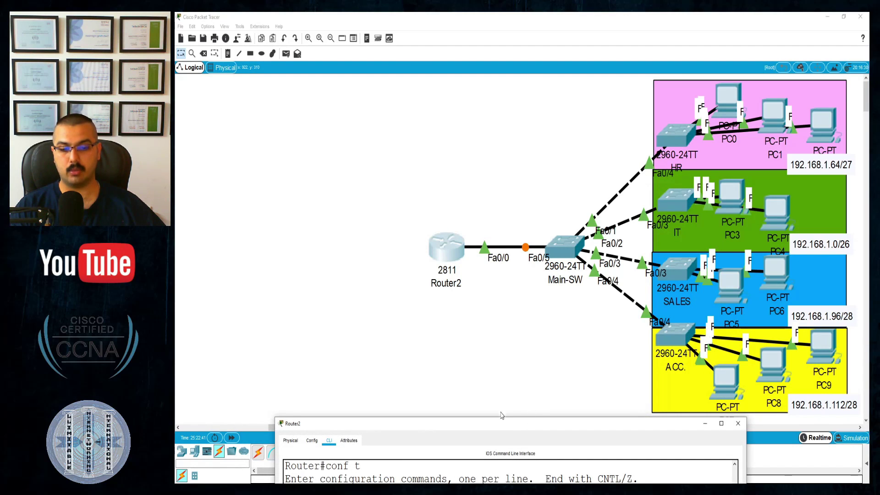
drag(504, 427, 414, 81)
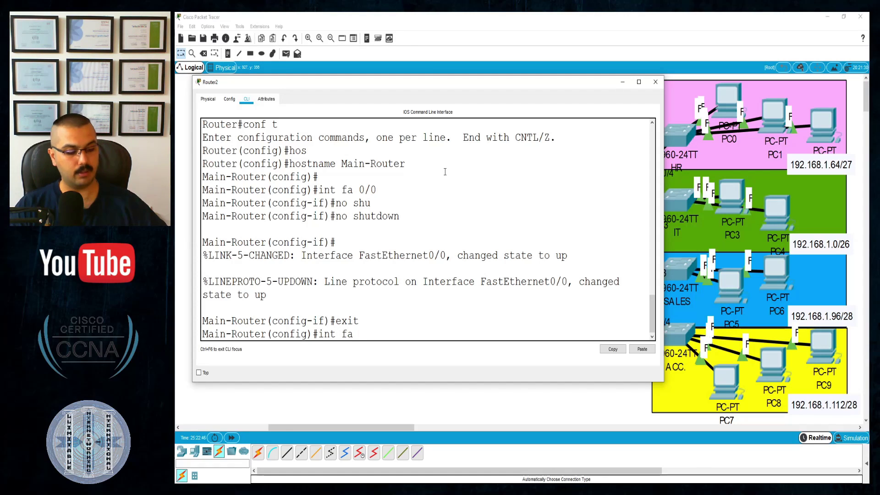
text(0/0)
mouse_move(453, 83)
mouse_down()
mouse_move(474, 310)
mouse_move(456, 97)
mouse_up()
text(.)
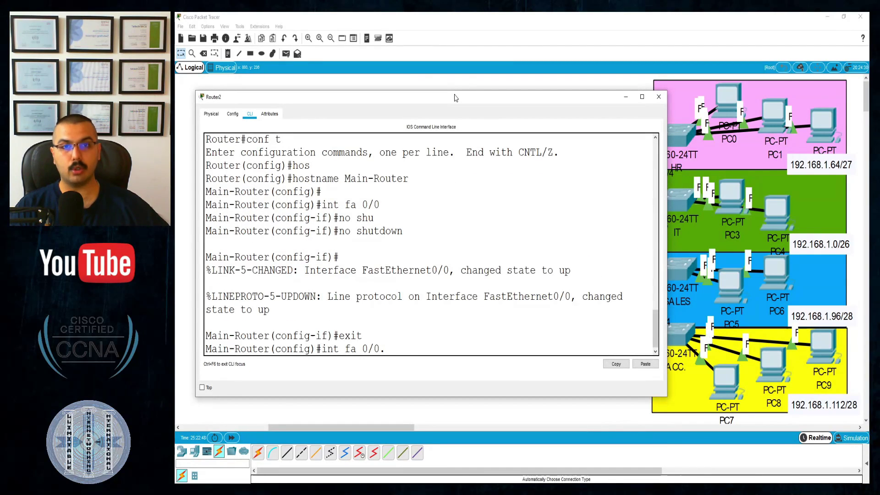
text(10)
key(Return)
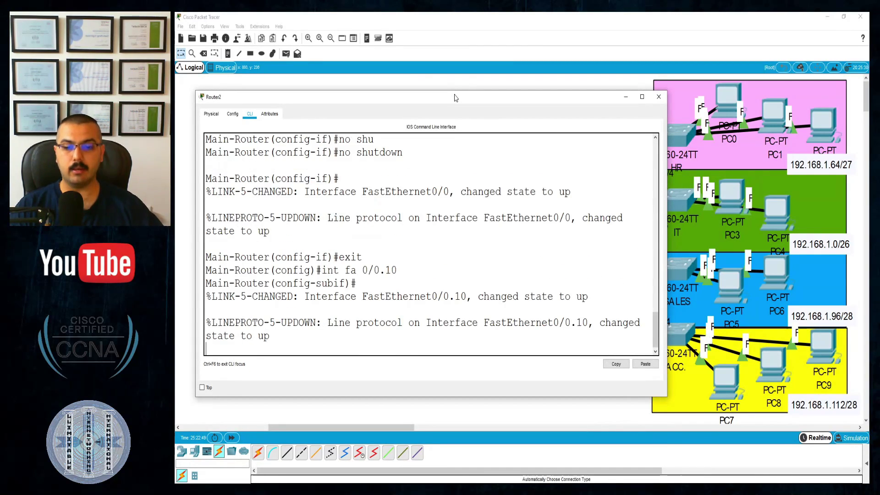
key(Return)
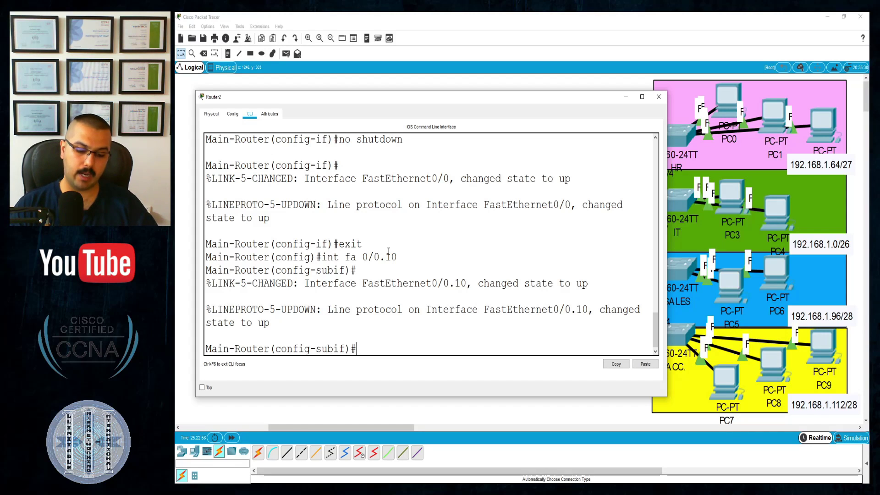
Step: Look up the dot1Q VLAN ID argument and set subinterface fa 0/0.10 to encapsulation dot1Q 10
text(enc)
key(Tab)
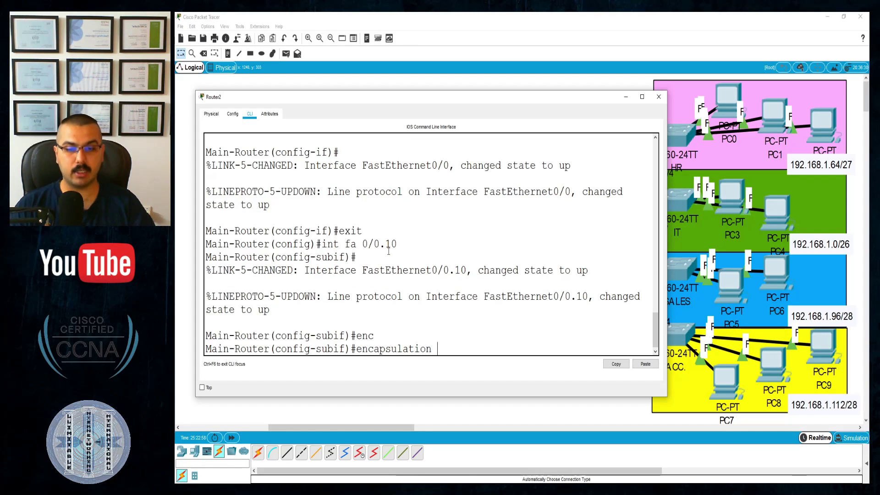
text(do)
key(Tab)
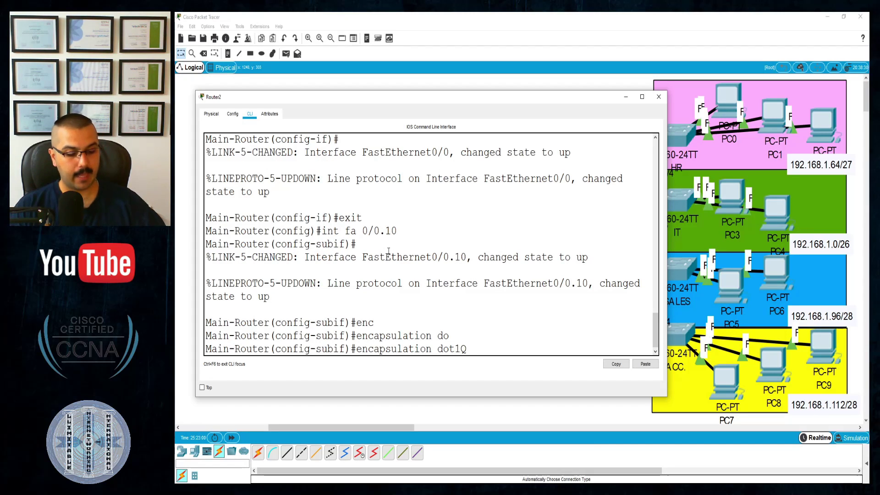
text(?)
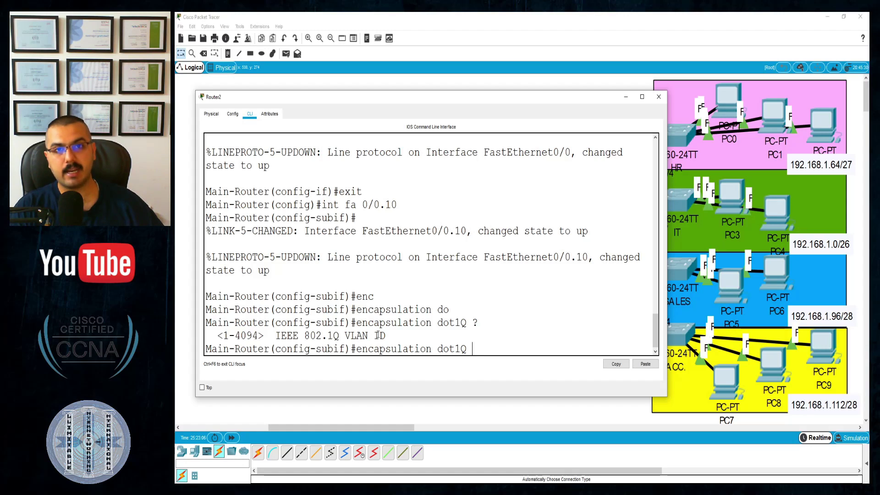
text(10)
key(Return)
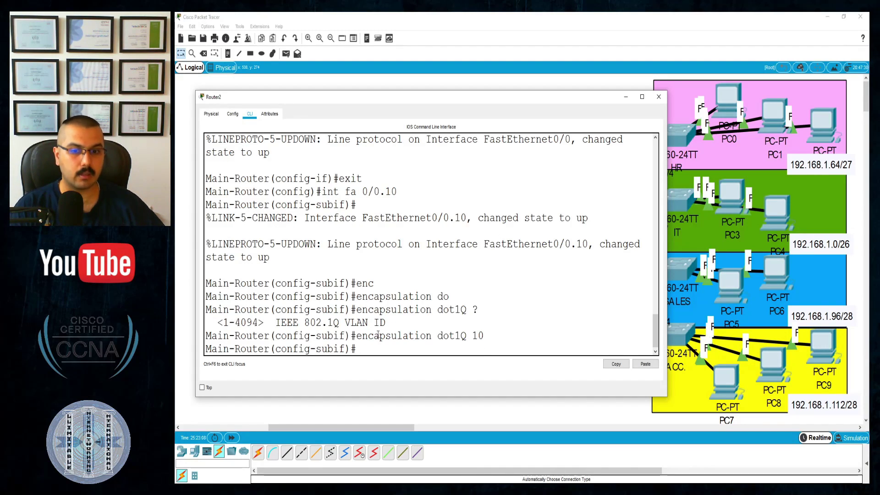
drag(340, 192, 409, 195)
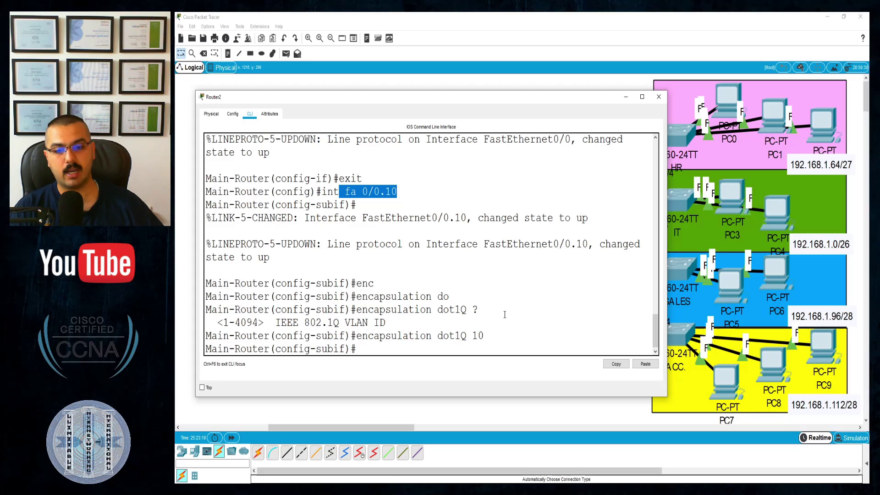
click(422, 347)
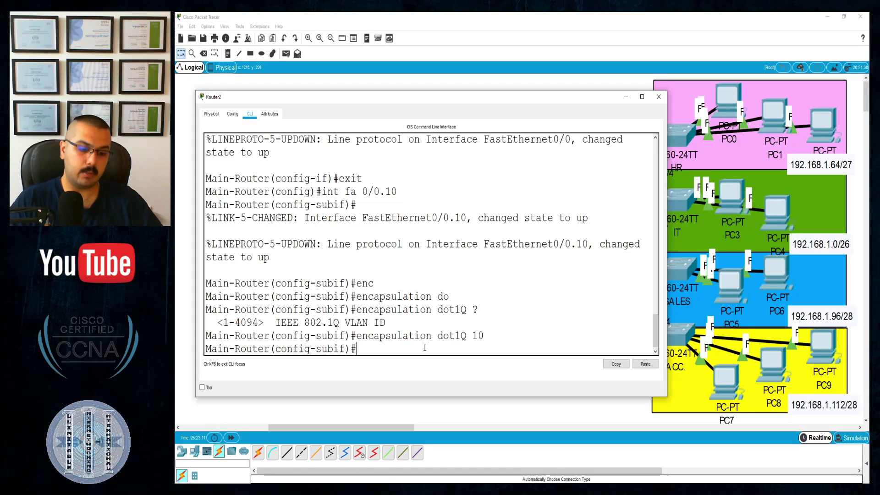
Step: Try to assign IP address 192.168.1.112 with mask 255.255.255.240 to subinterface fa 0/0.10
text(ip add)
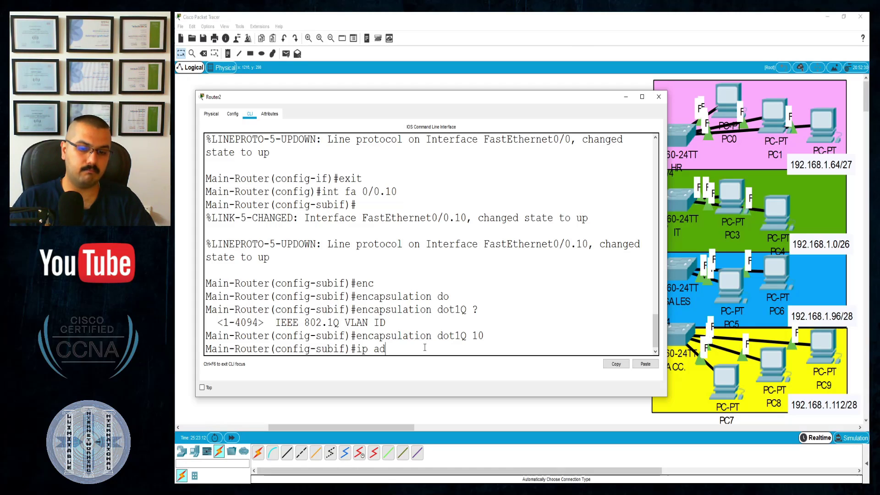
key(Tab)
text(19)
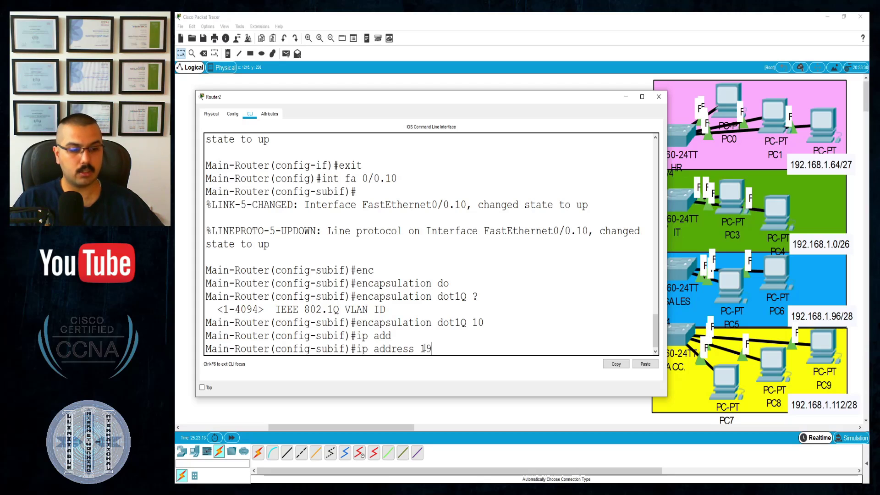
text(2.168.1.)
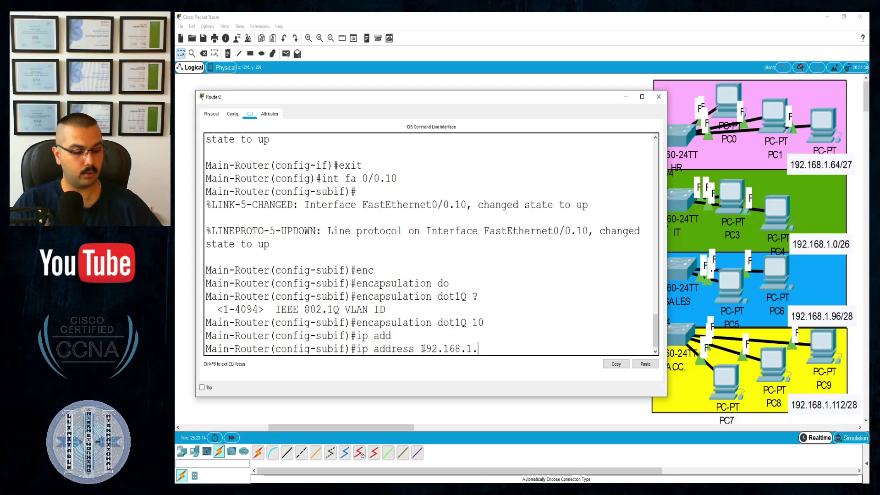
text(112)
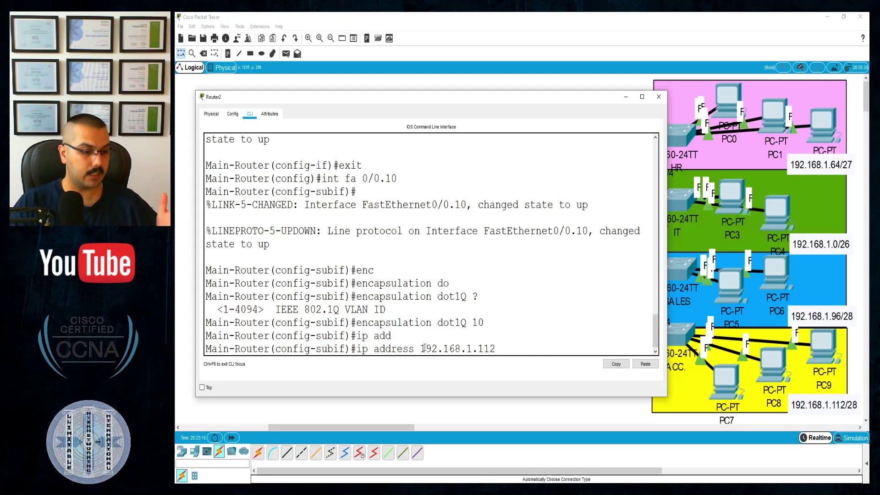
text( 255.255)
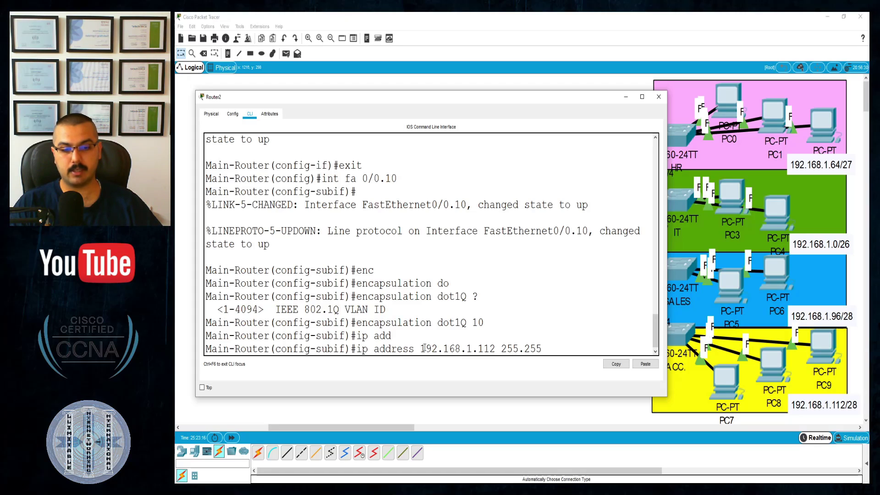
text(.255.240)
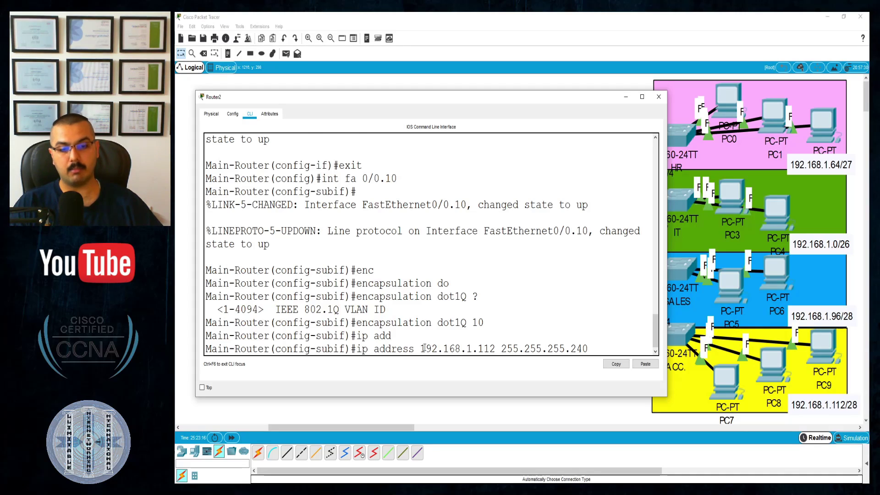
key(Return)
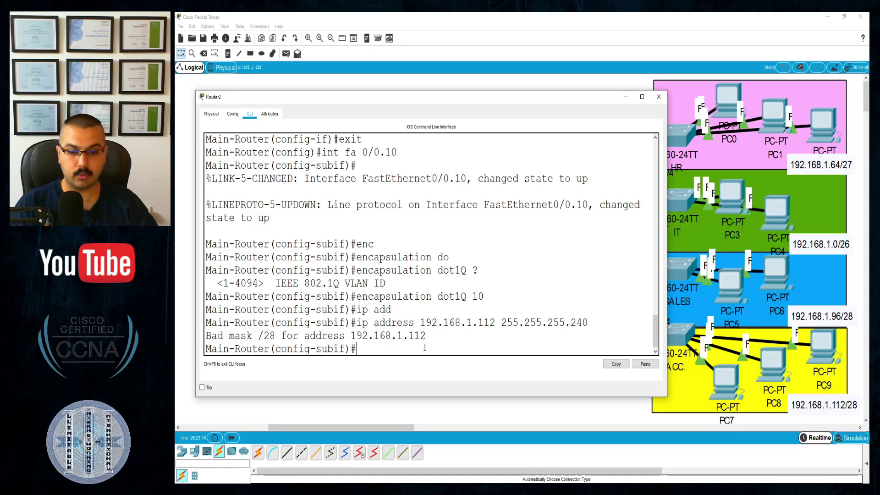
Step: Assign IP address 192.168.1.113 with mask 255.255.255.240 to subinterface fa 0/0.10 by correcting the previous command
key(Up)
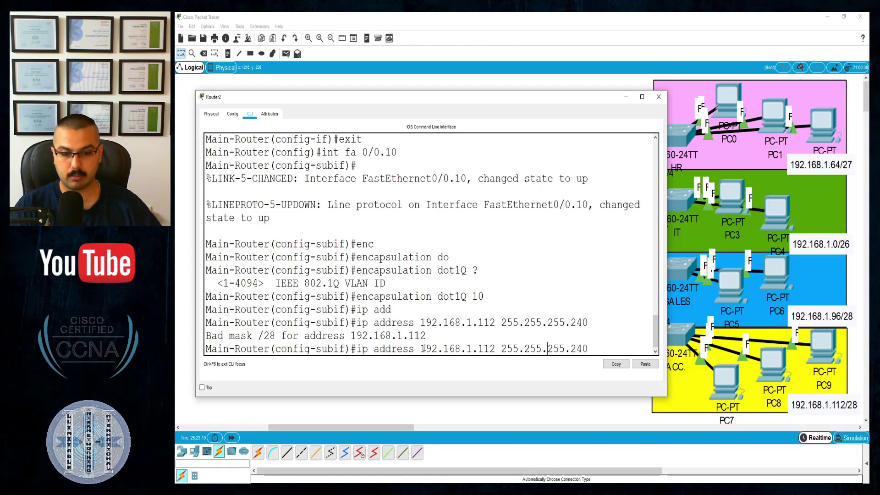
key(Left)
key(Left)
key(Left)
key(Left)
key(Left)
key(Left)
key(Left)
key(Left)
key(Left)
key(Left)
key(Left)
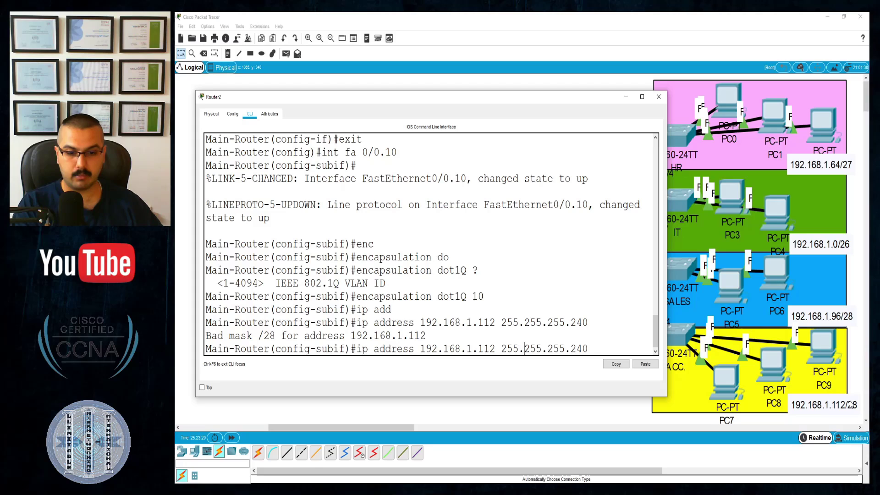
key(Left)
key(Left)
key(Left)
key(Left)
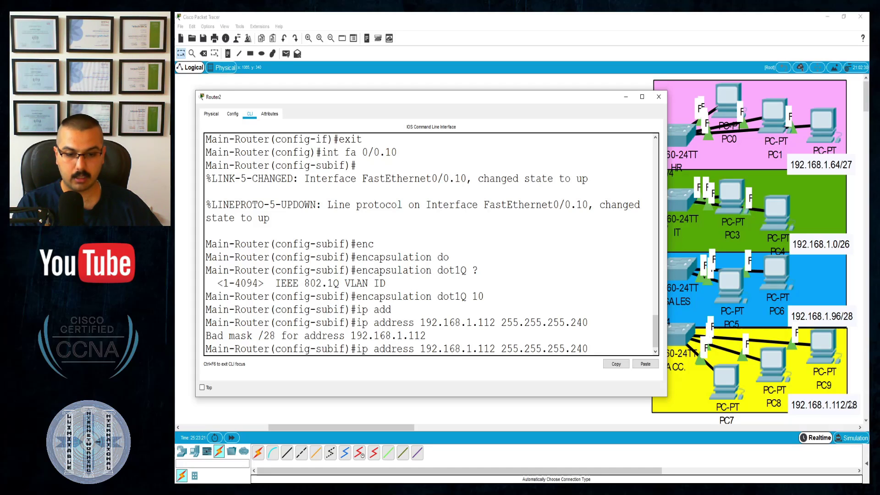
key(BackSpace)
text(3)
key(Return)
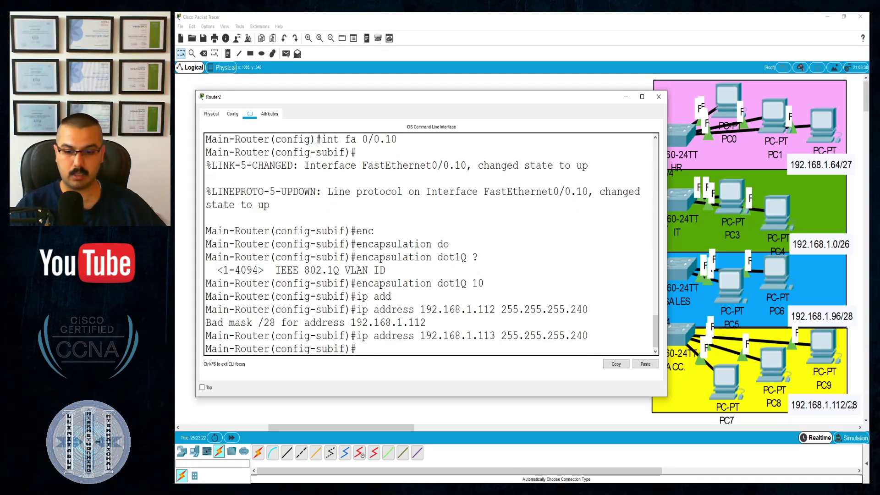
Step: Leave configuration mode with end and run sho ip int brief to examine the status and address of FastEthernet0/0 and 0/0.10
text(end)
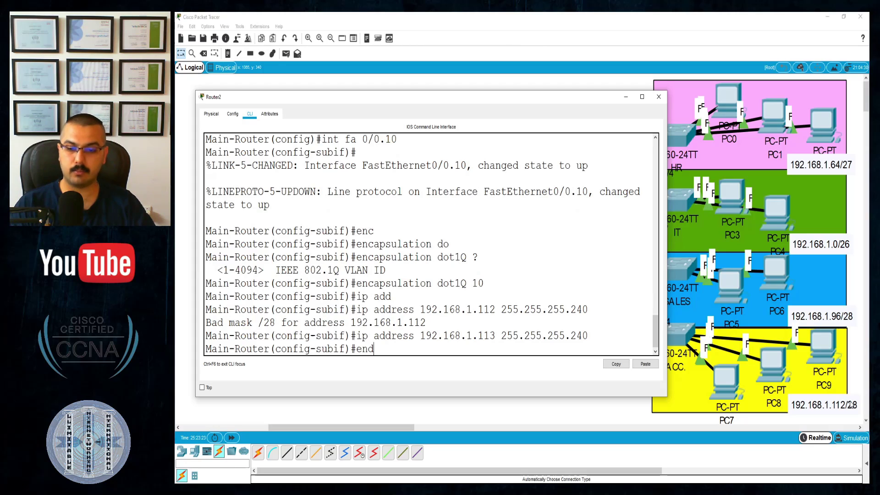
key(Return)
text(sho ip int bri)
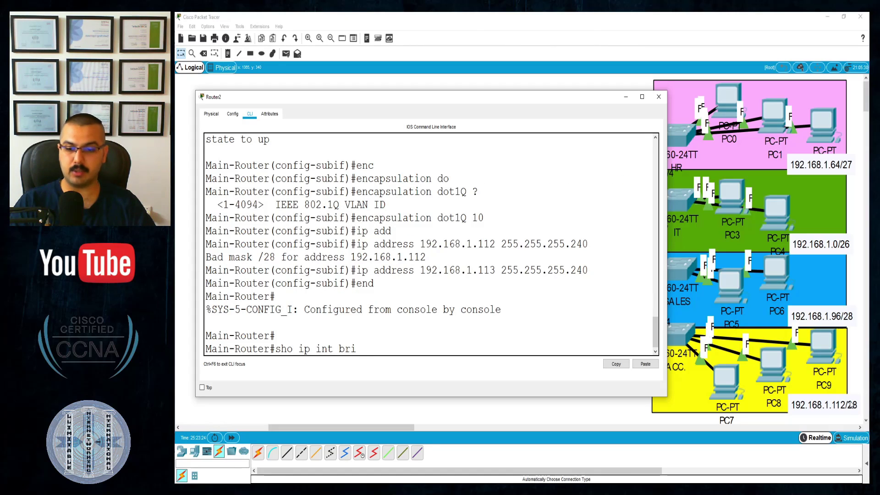
key(Tab)
key(Return)
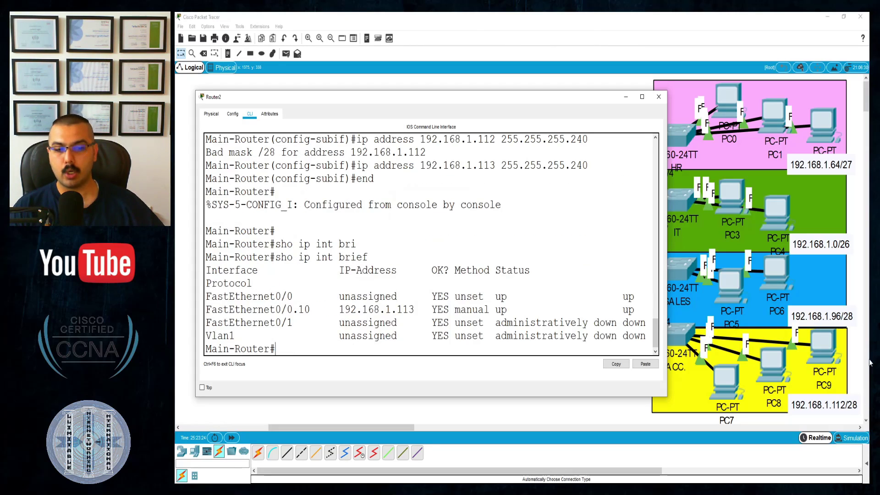
drag(206, 296, 502, 296)
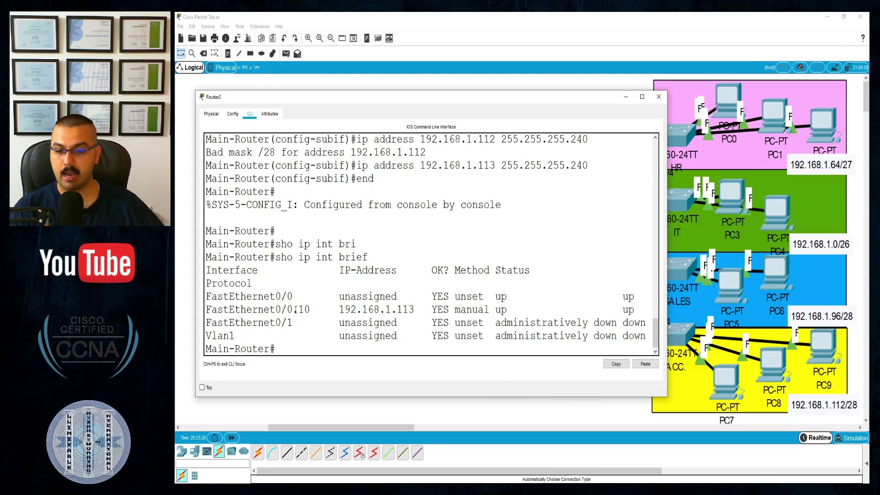
drag(264, 310, 285, 309)
click(311, 309)
click(301, 311)
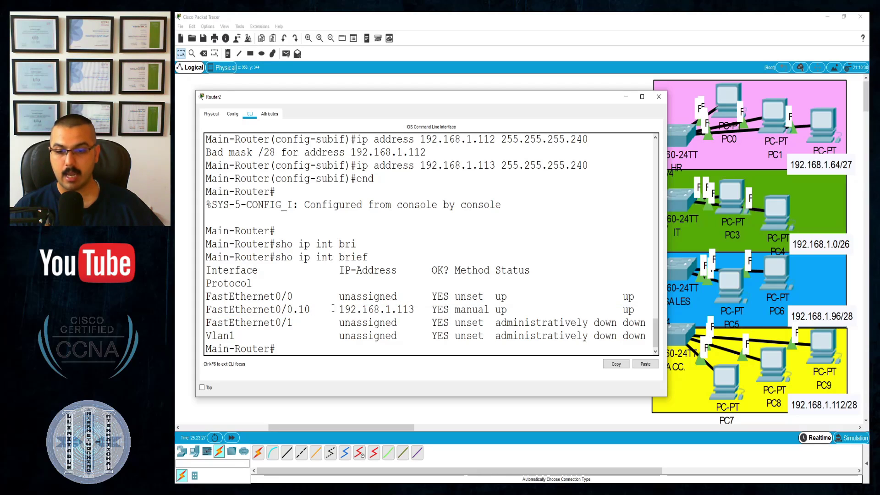
drag(339, 310, 519, 310)
drag(618, 309, 637, 310)
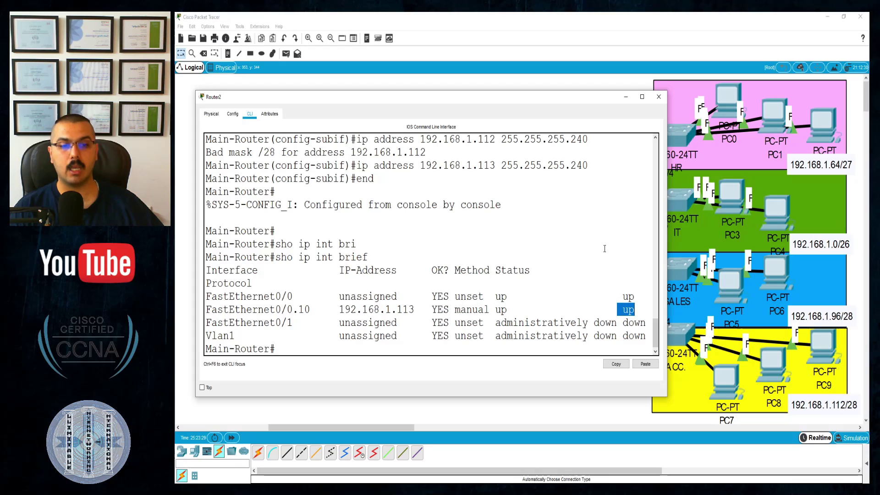
Step: Ping 192.168.1.113 from PC7's command prompt to test the connection to the router subinterface
click(583, 84)
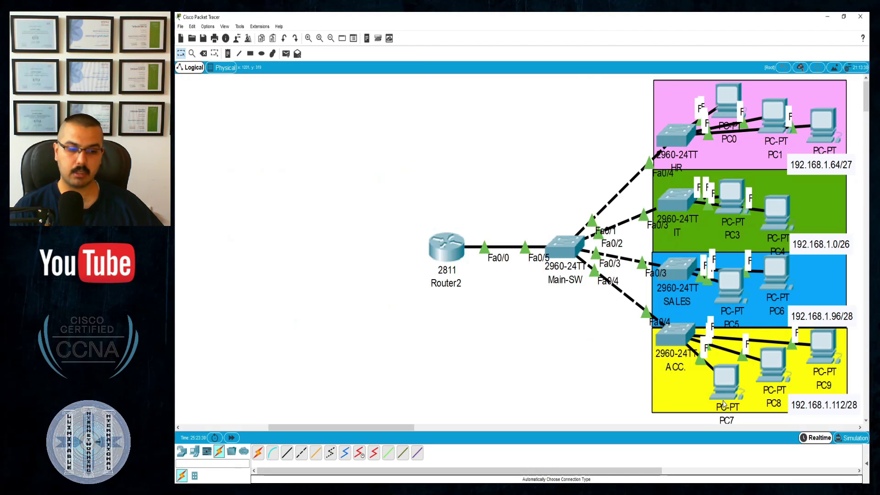
click(731, 384)
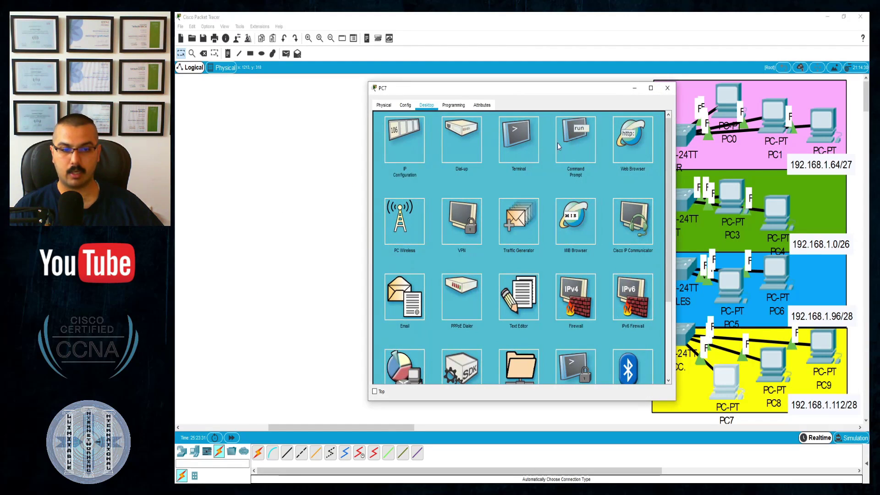
click(576, 154)
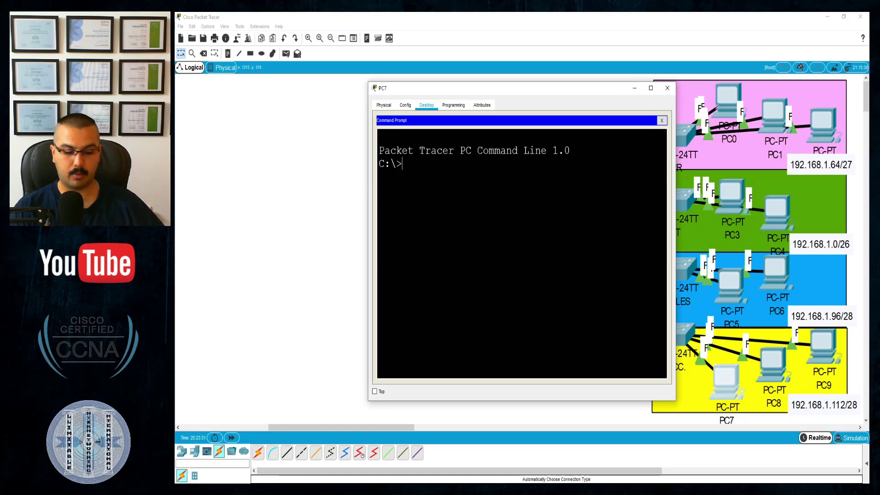
text(ping 19)
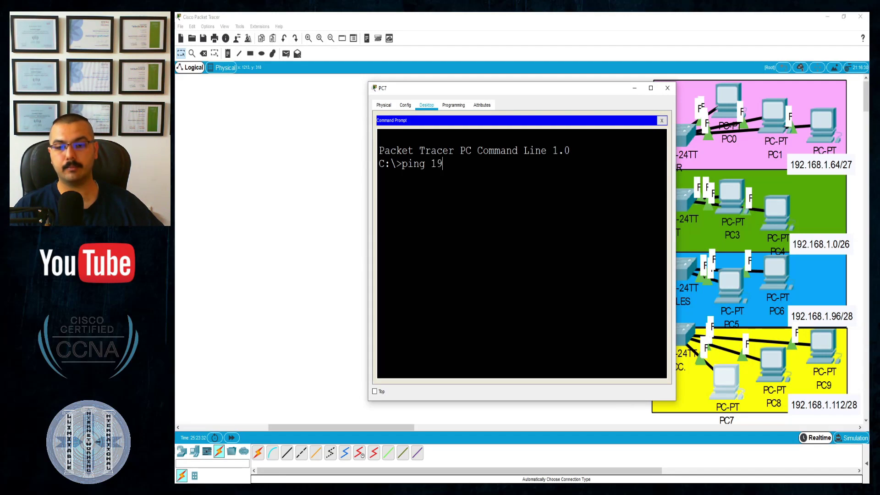
text(2.168.1.11)
text(3)
key(Return)
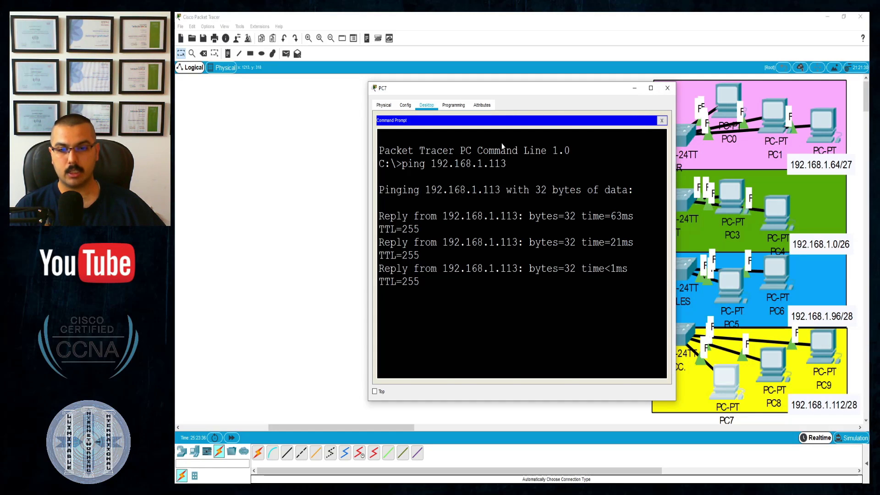
Step: Check the default gateway in PC7's IP configuration and close PC7's window
click(662, 120)
click(409, 131)
drag(481, 189, 673, 131)
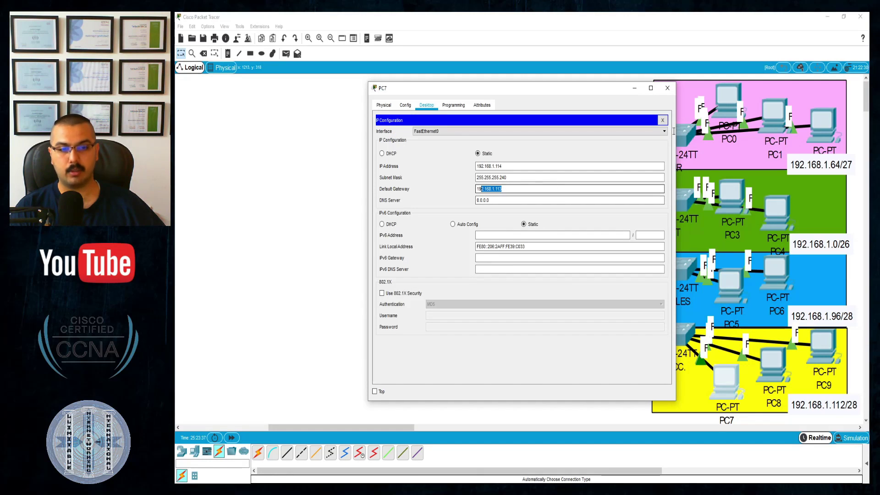
click(668, 88)
Step: Return to Router2's command line and enter global configuration mode with conf t
click(442, 245)
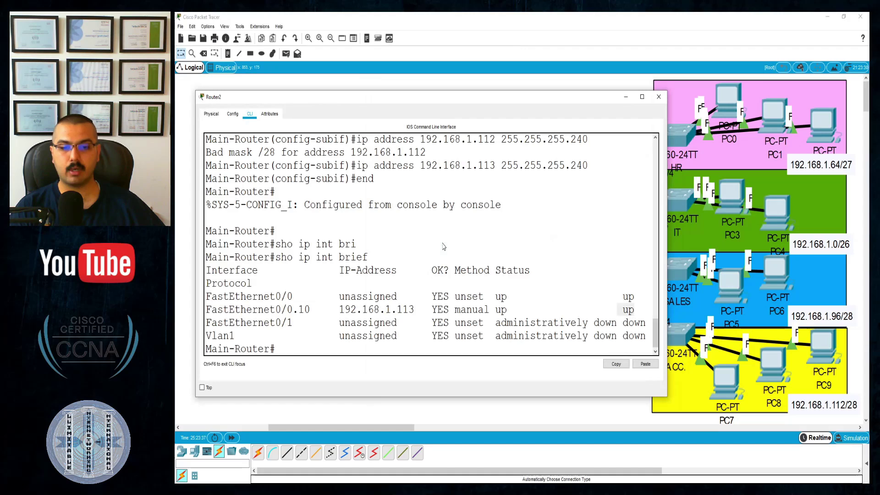
click(295, 347)
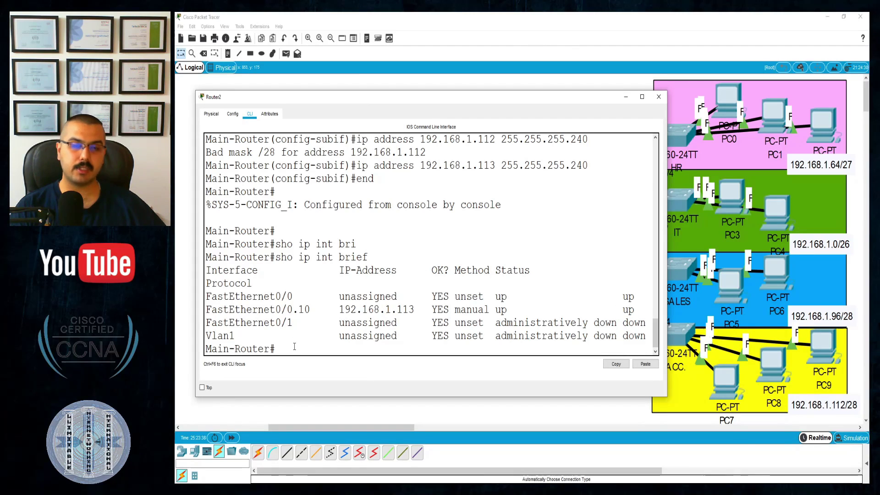
key(Return)
key(Return)
key(Return)
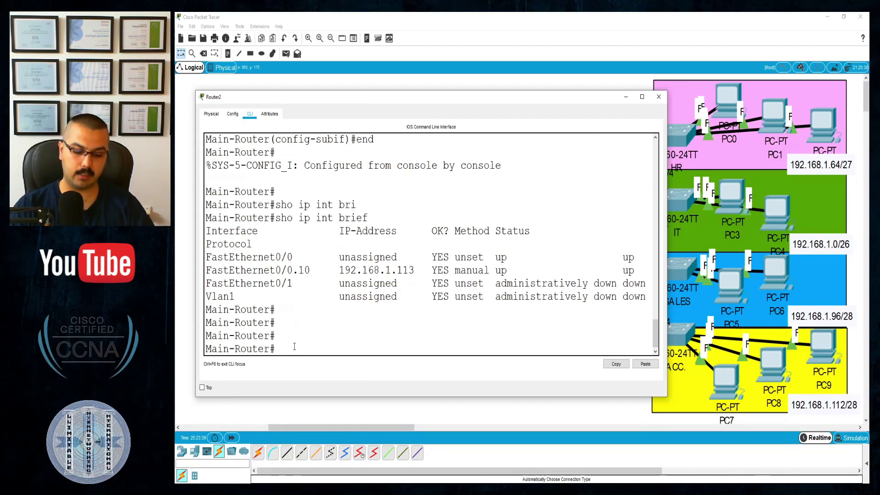
text(conf t)
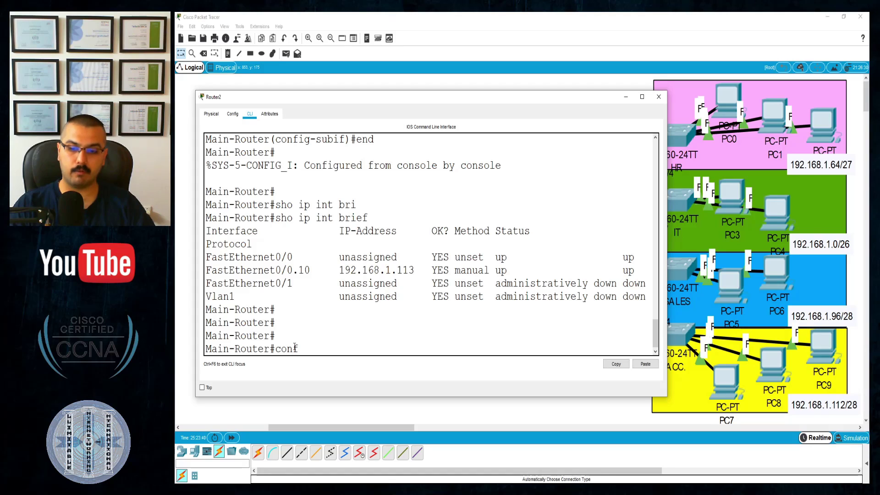
key(Return)
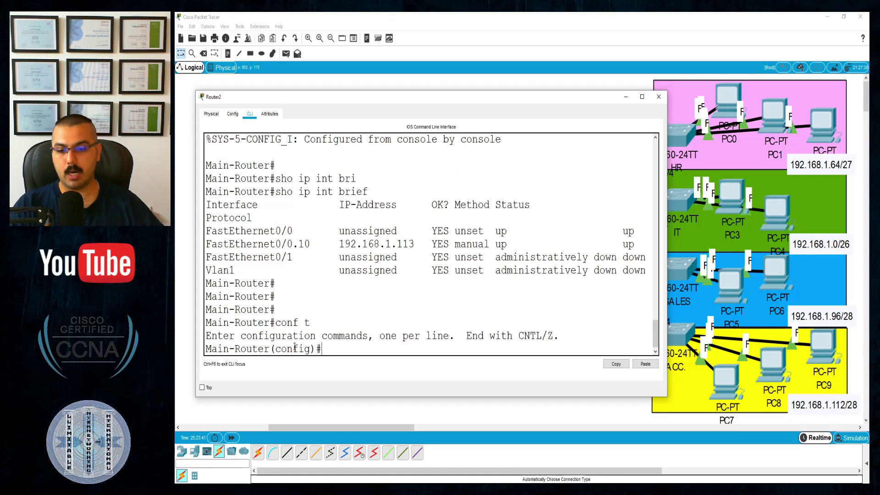
Step: Create the FastEthernet subinterface for VLAN 20 with int fa 0/0.20
text(ip address 192.168.1.113 255.255.255.240)
key(Up)
key(Up)
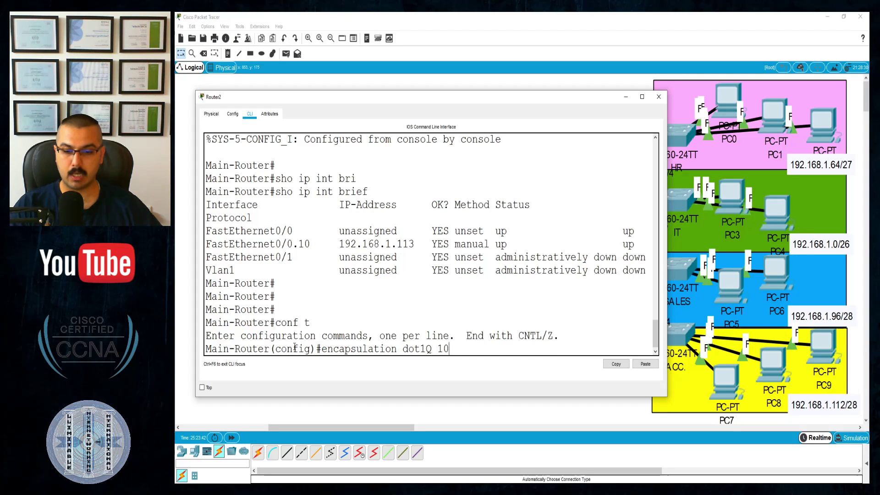
key(BackSpace)
key(BackSpace)
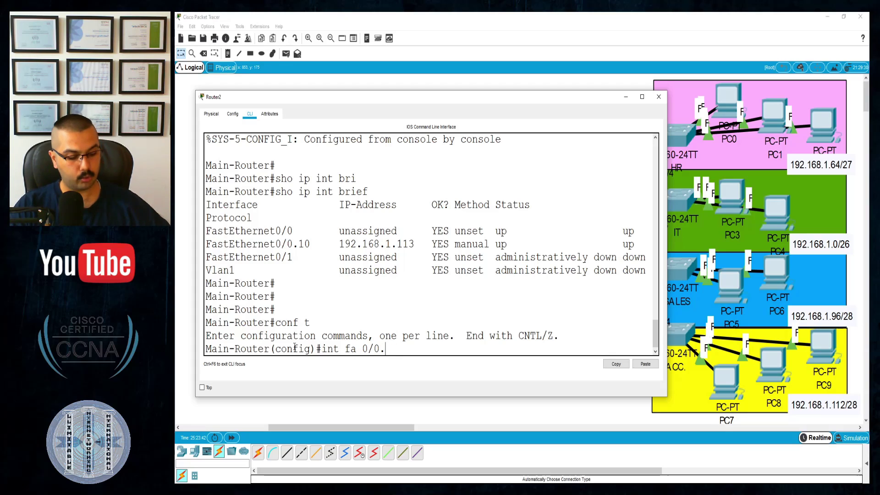
text(20)
key(Return)
key(Return)
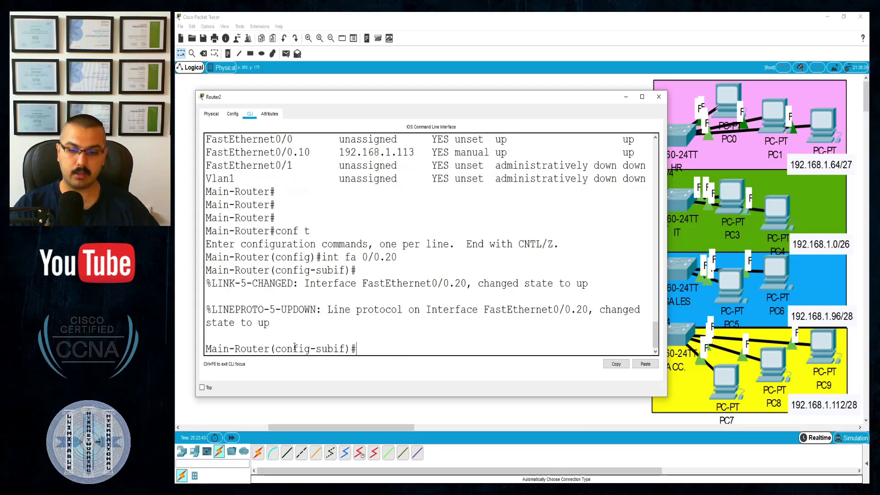
Step: Set the encapsulation of subinterface fa 0/0.20 to dot1Q with VLAN ID 20
key(Up)
key(Up)
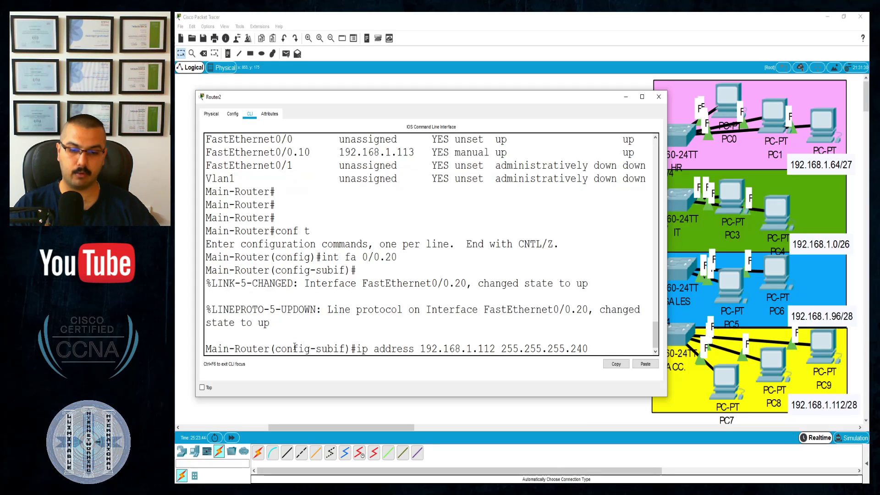
key(Up)
key(BackSpace)
key(BackSpace)
text(2)
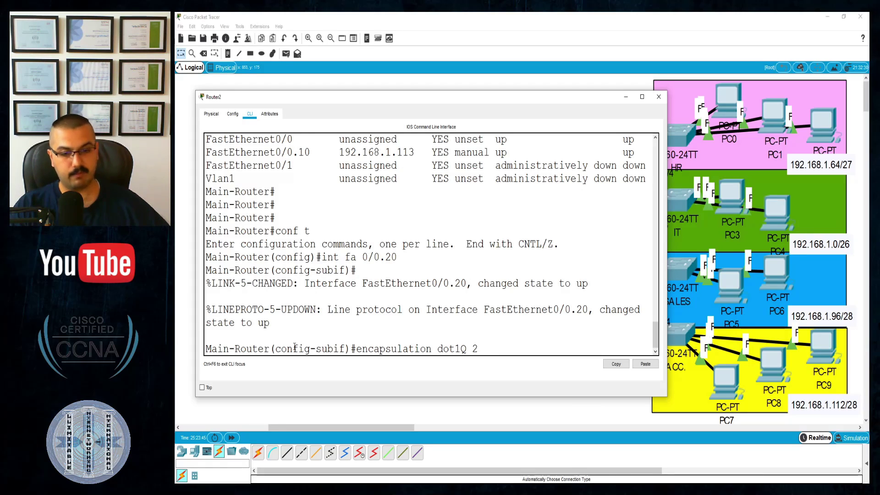
text(0)
key(Return)
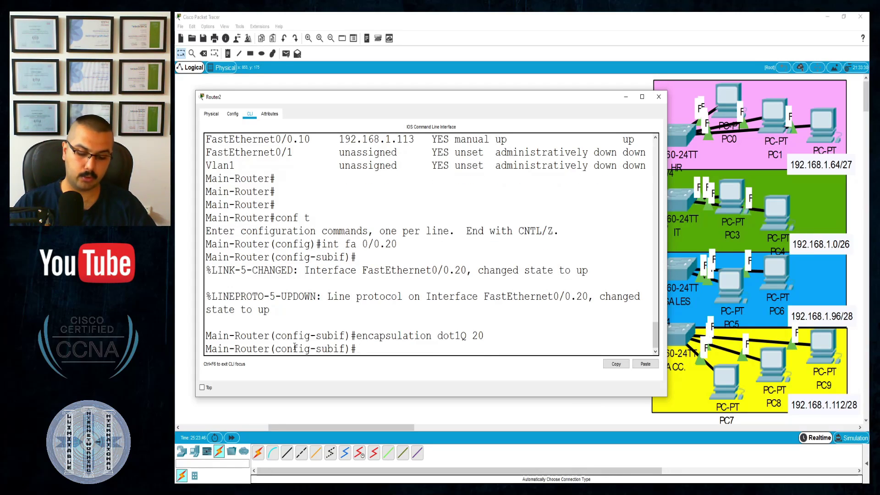
Step: Assign 192.168.1.97 with mask 255.255.255.240 to subinterface fa 0/0.20 and exit to global configuration mode
text(ip add)
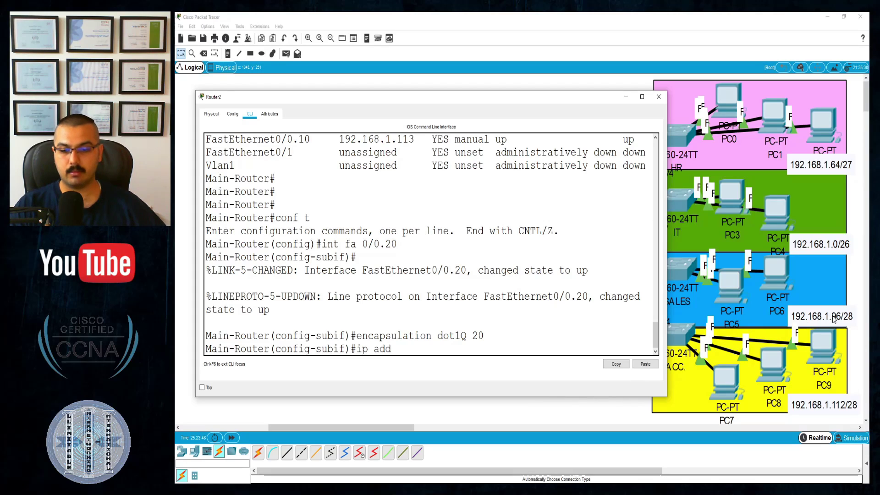
text( 192.168.1.)
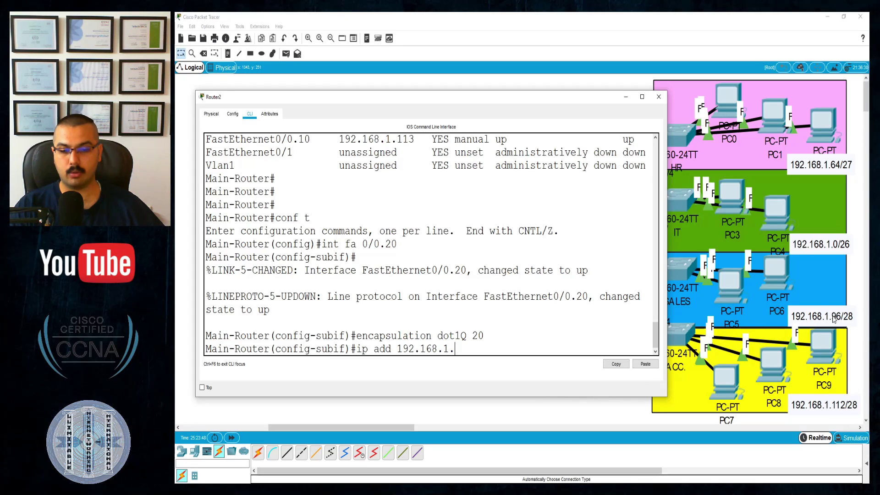
text(97 2)
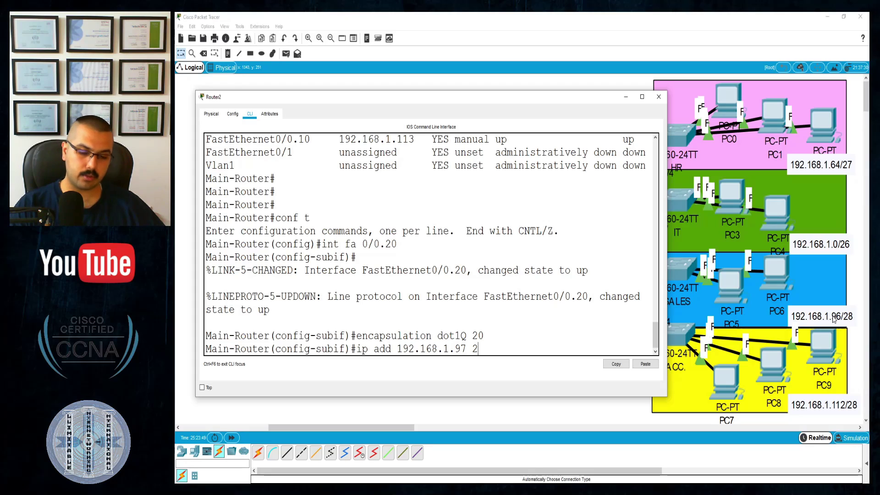
text(55.255.255.240)
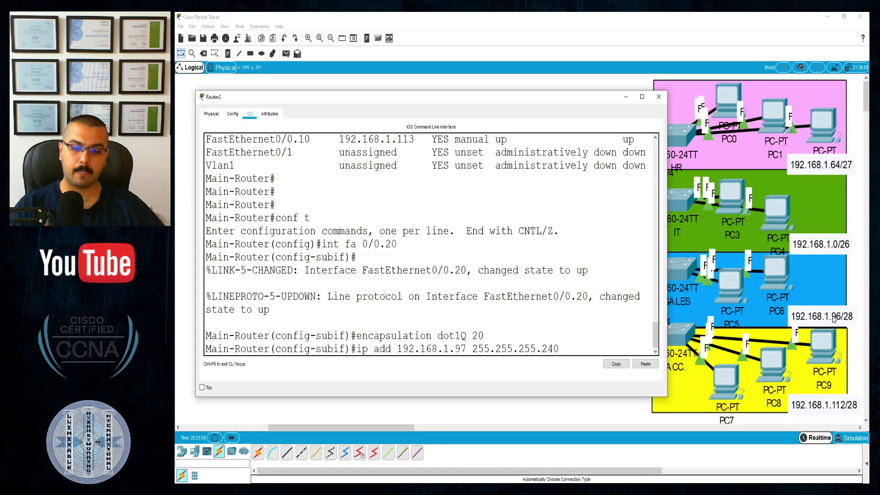
key(Return)
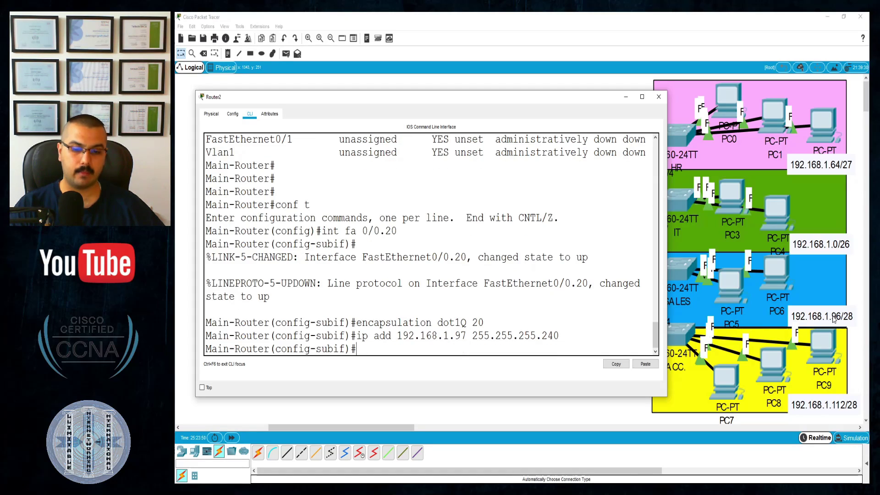
text(exit)
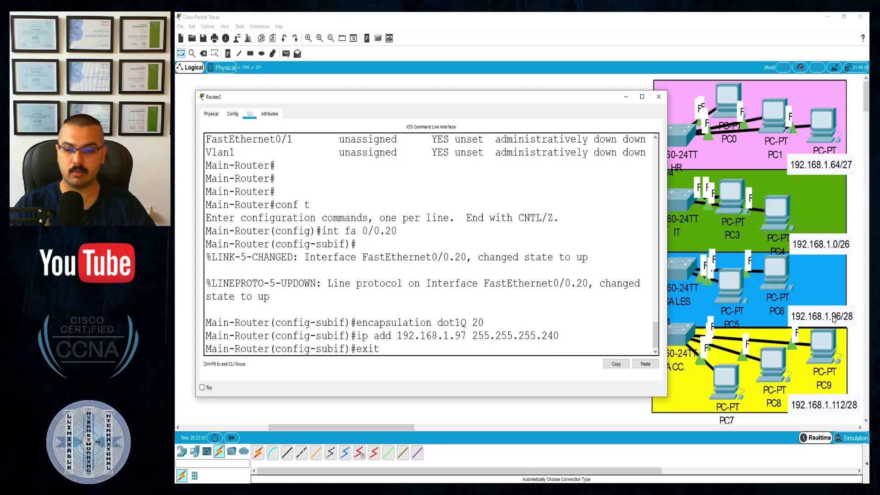
key(Return)
Step: Create subinterface fa 0/0.30 on the router and set its encapsulation to dot1Q with VLAN ID 30
text(int f)
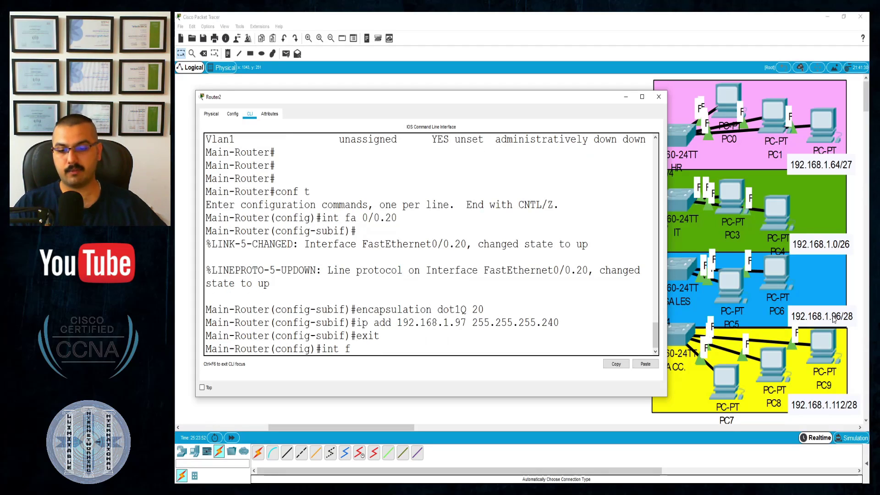
text(a 0/0.30)
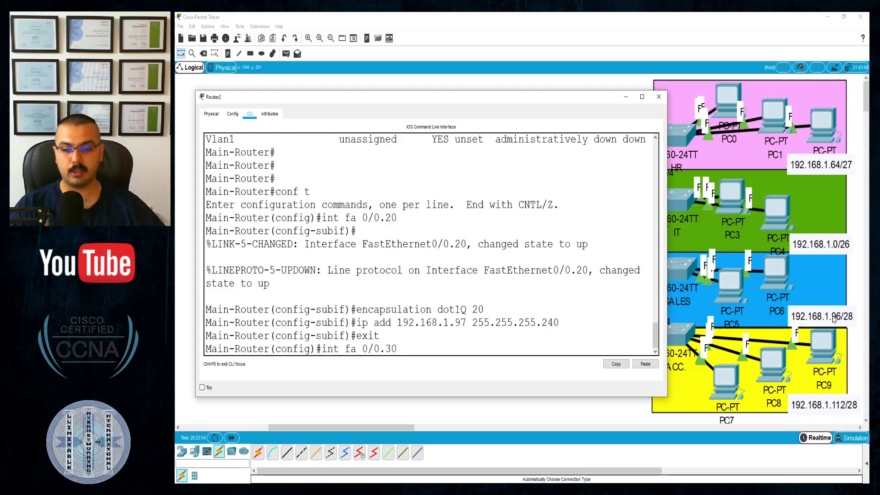
key(Return)
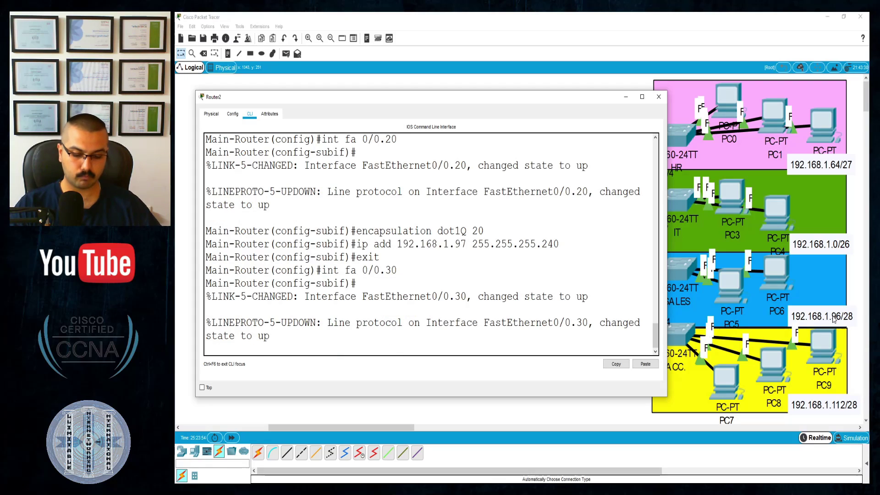
key(Return)
text(enc do)
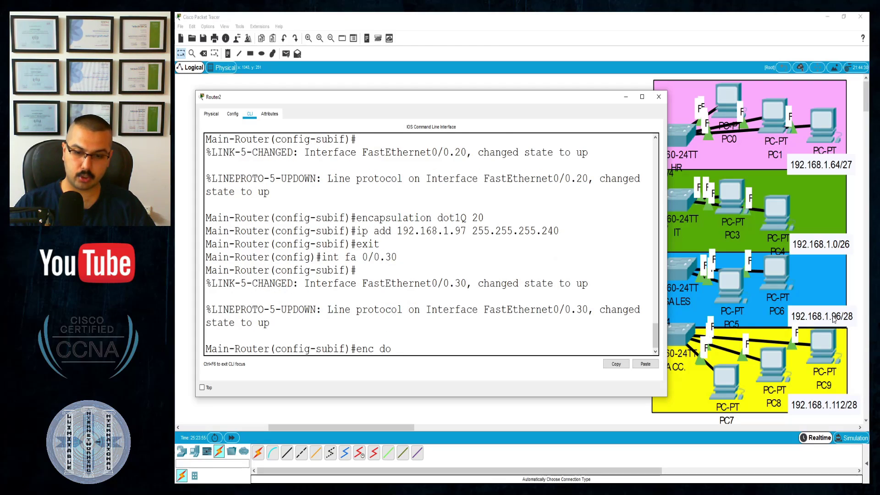
key(Tab)
text(30)
key(Return)
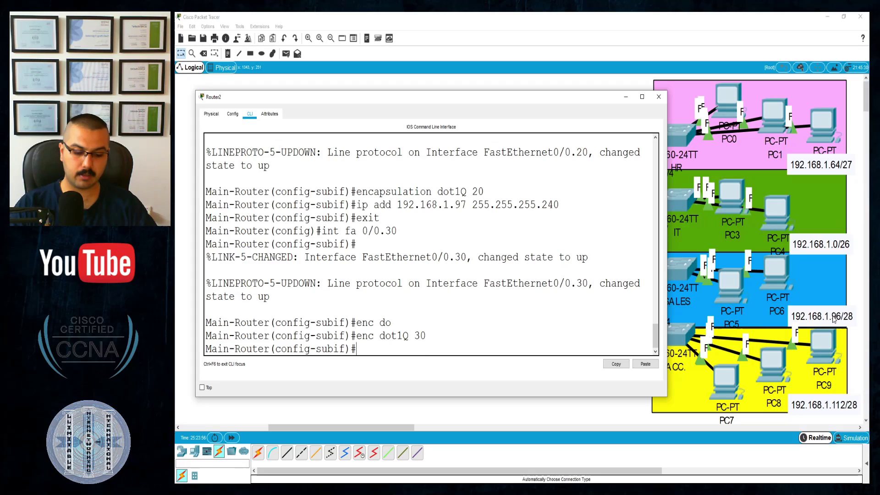
Step: Assign 192.168.1.1 with mask 255.255.255.192 to subinterface fa 0/0.30 and exit to global configuration mode
text(ip add)
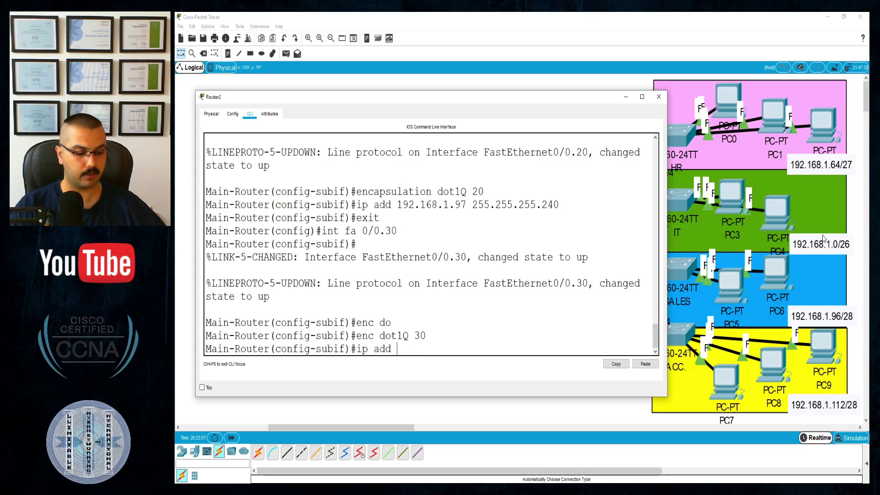
text( 192.168.1.1 )
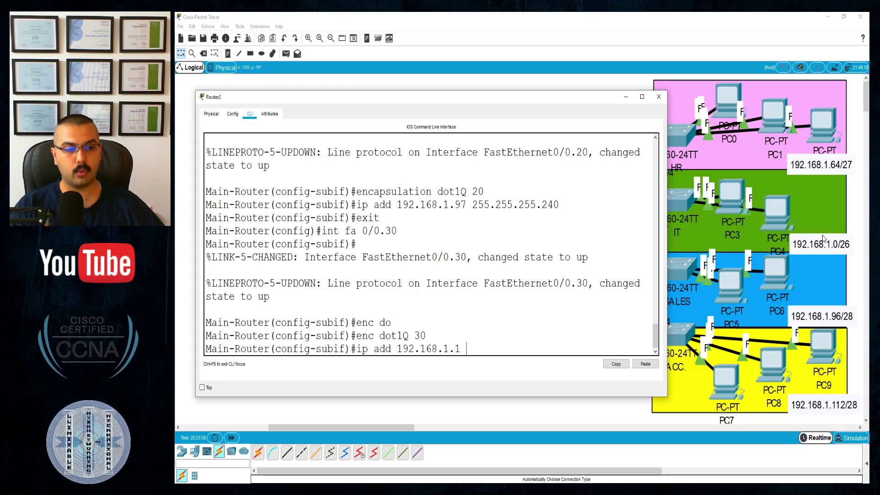
text(25)
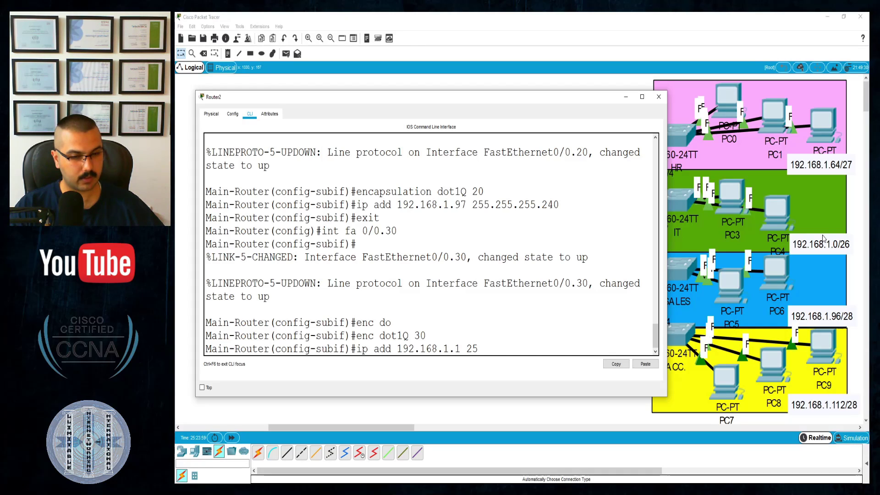
text(5.255.255.)
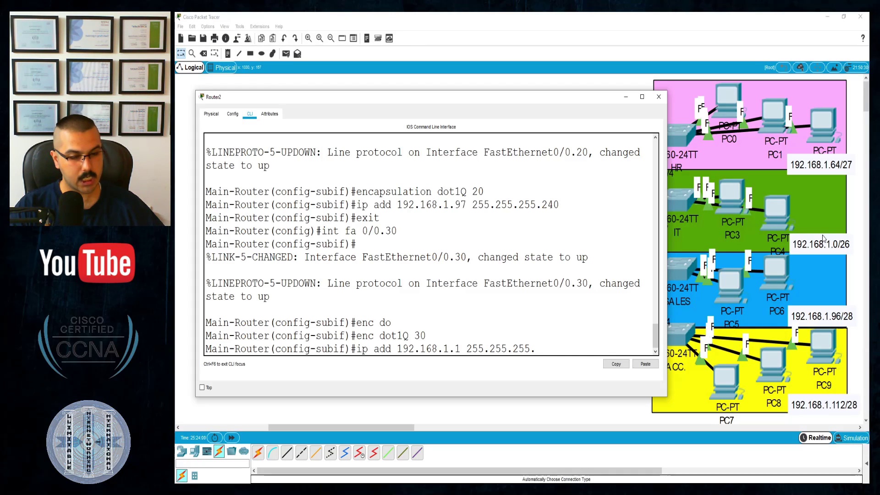
text(192)
key(Return)
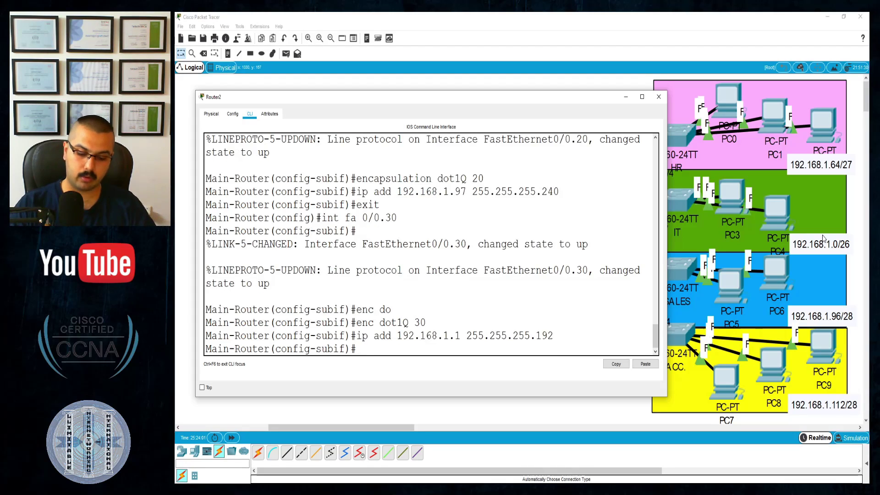
text(exit)
key(Return)
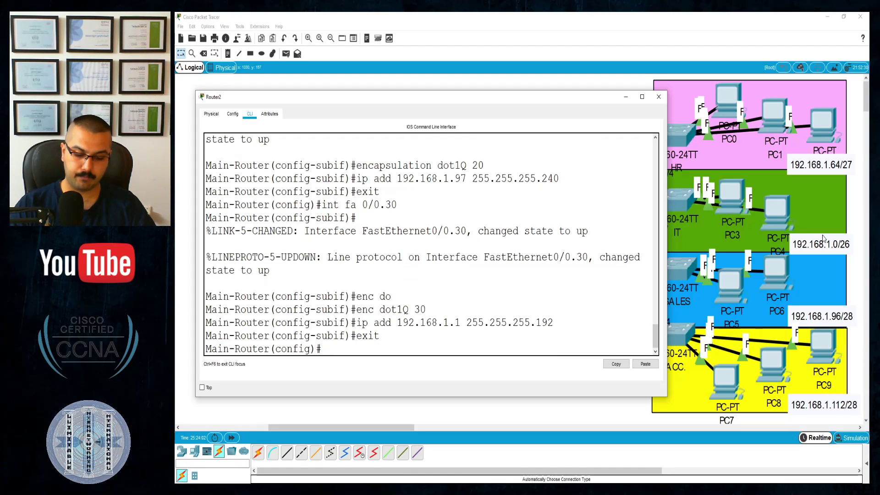
Step: Create subinterface fa 0/0.40 on the router and set its encapsulation to dot1Q with VLAN ID 40
text(int fa )
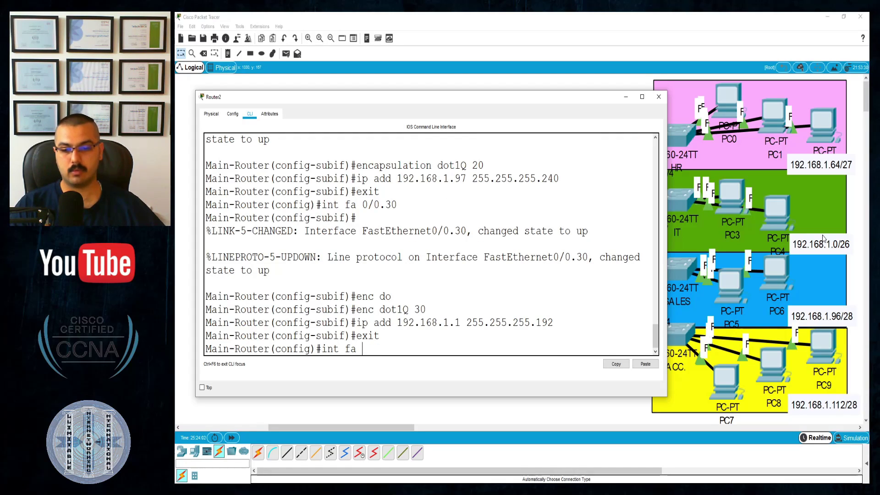
text(0/0.40)
key(Return)
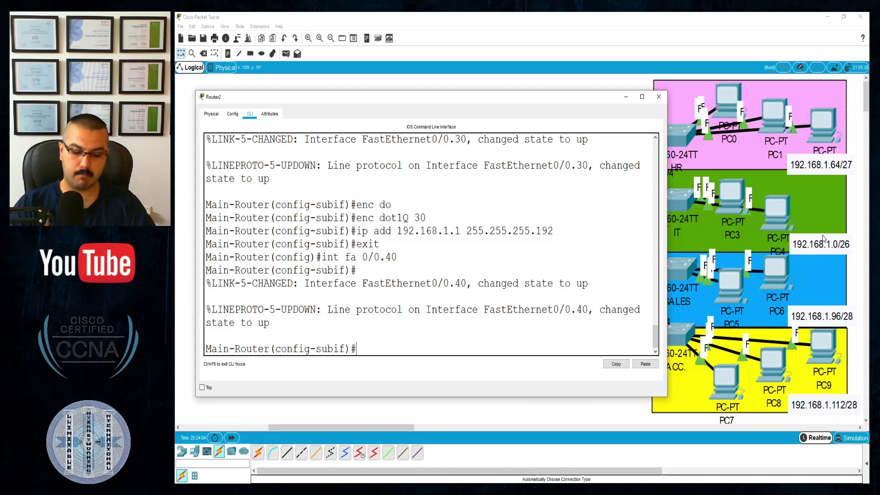
text(enc)
key(Tab)
text(do)
key(Tab)
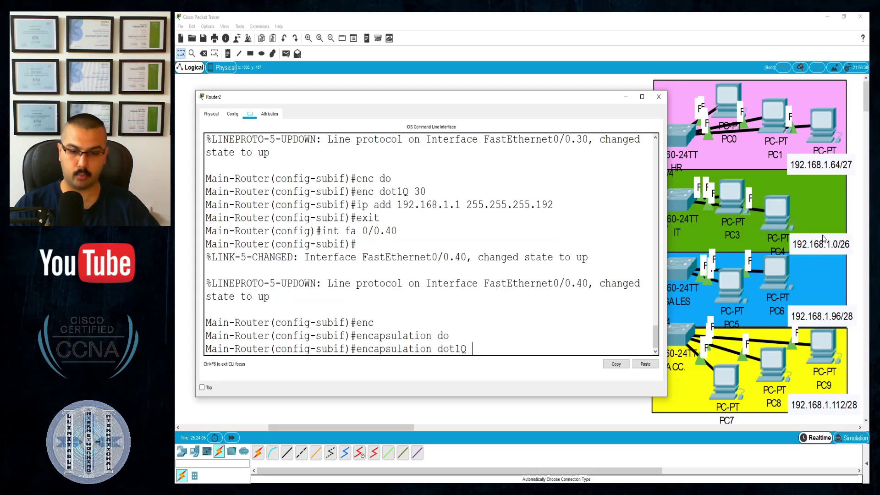
text(40)
key(Return)
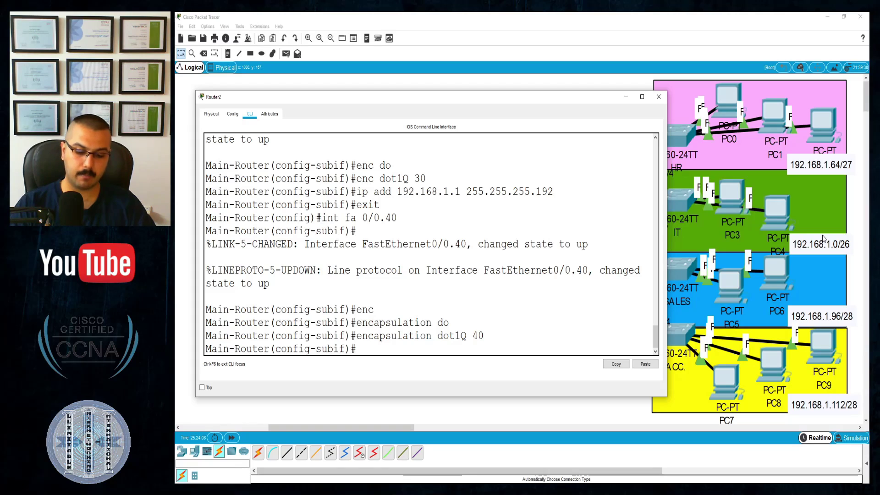
Step: Assign 192.168.1.65 with mask 255.255.255.224 to subinterface fa 0/0.40 and leave configuration mode with end
text(ip add 192.168.1.)
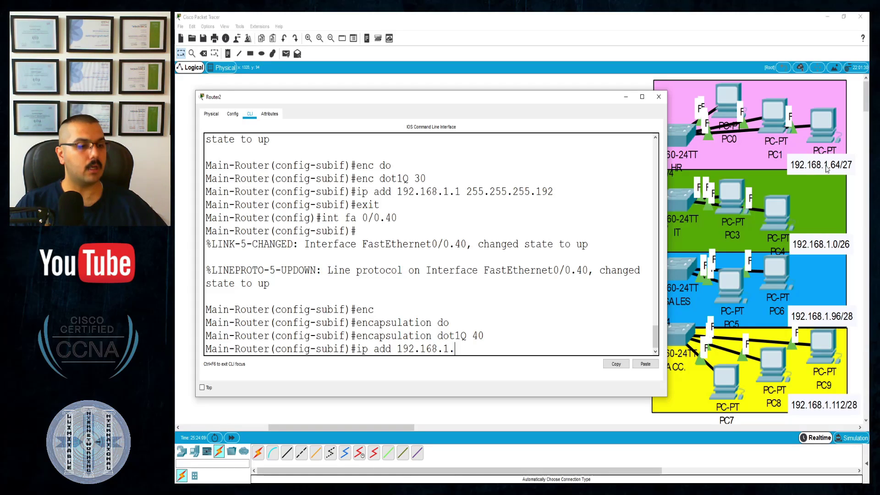
text(65)
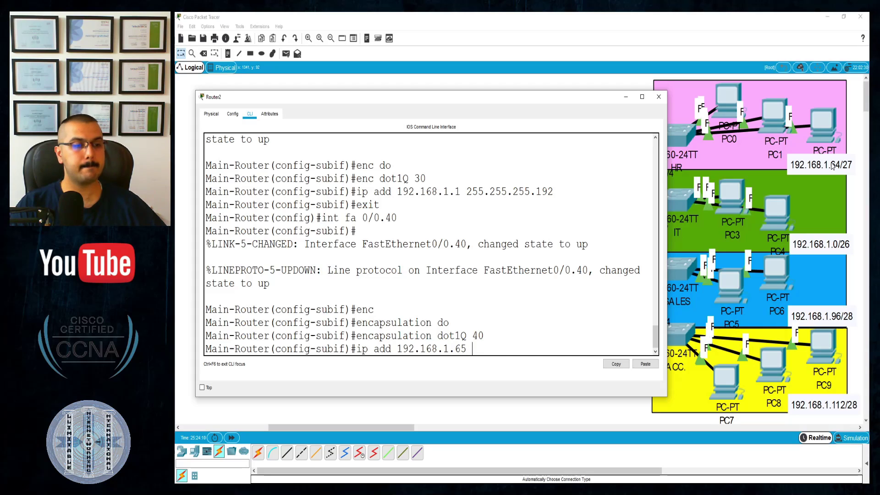
text( 255.2)
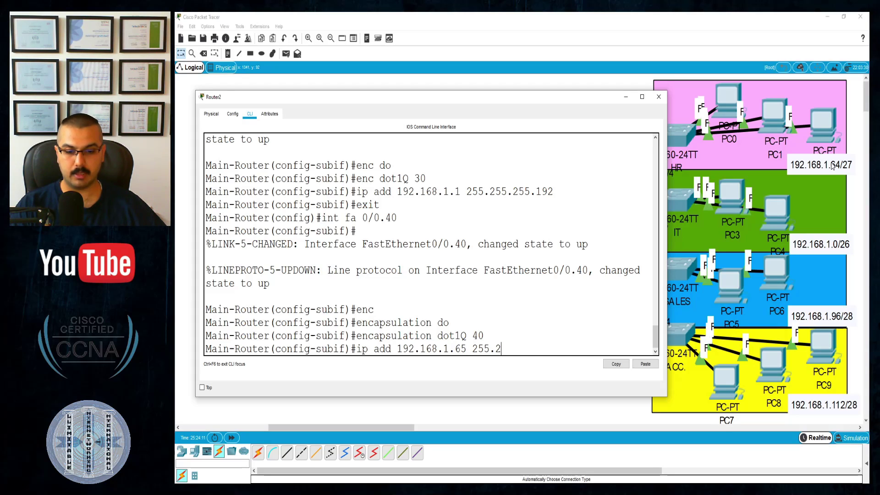
text(55.255.224)
key(Return)
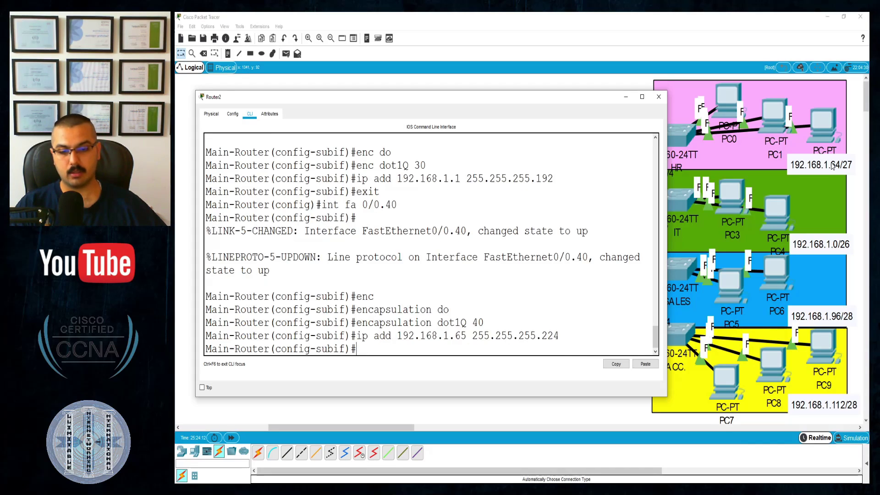
text(end)
key(Return)
key(Return)
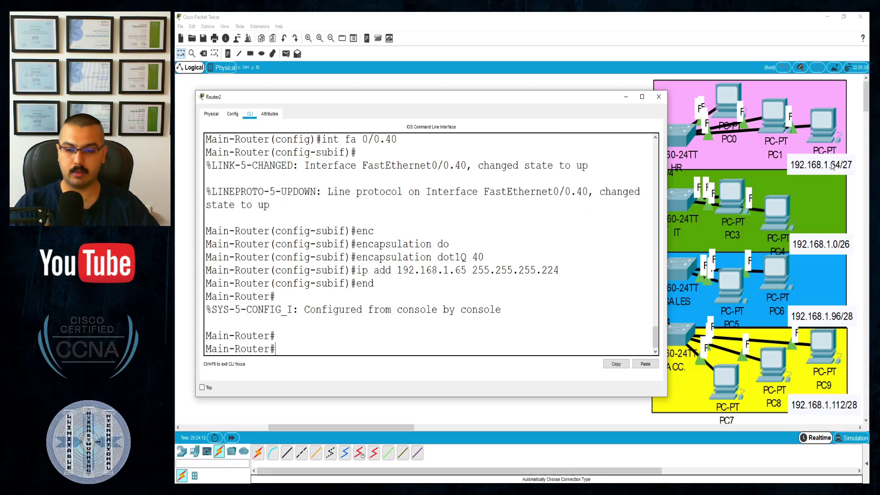
Step: Run sho ip int brief to examine the addresses and status of the router's subinterfaces, and close Router2's window
text(sho ip int brief)
key(Return)
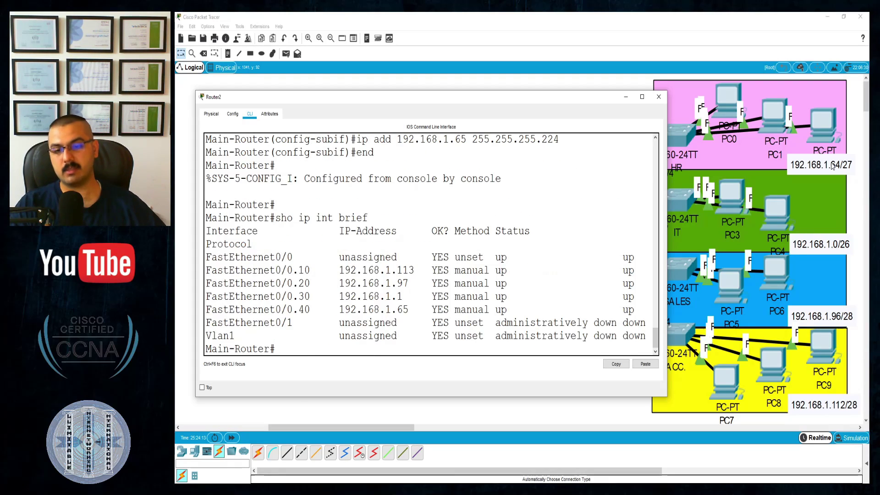
drag(207, 270, 629, 310)
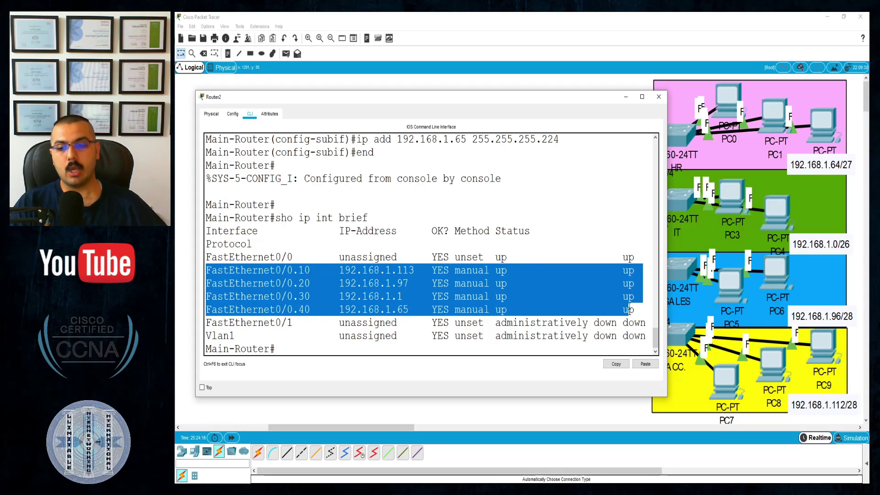
click(658, 97)
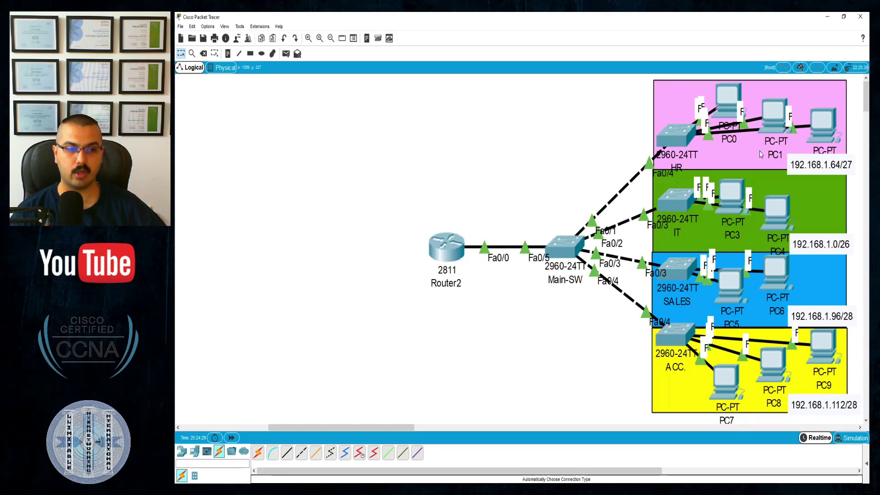
Step: Open PC0's command prompt and enlarge its window so that full output lines fit
click(725, 93)
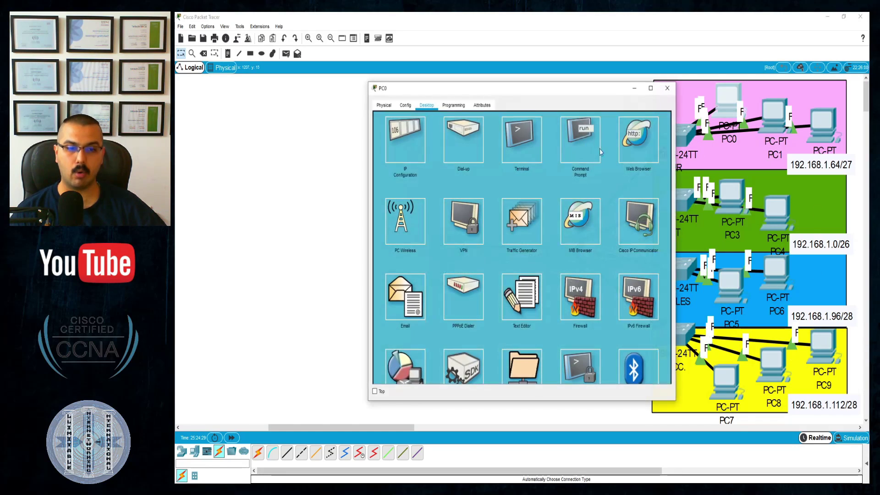
click(580, 132)
drag(545, 94, 414, 87)
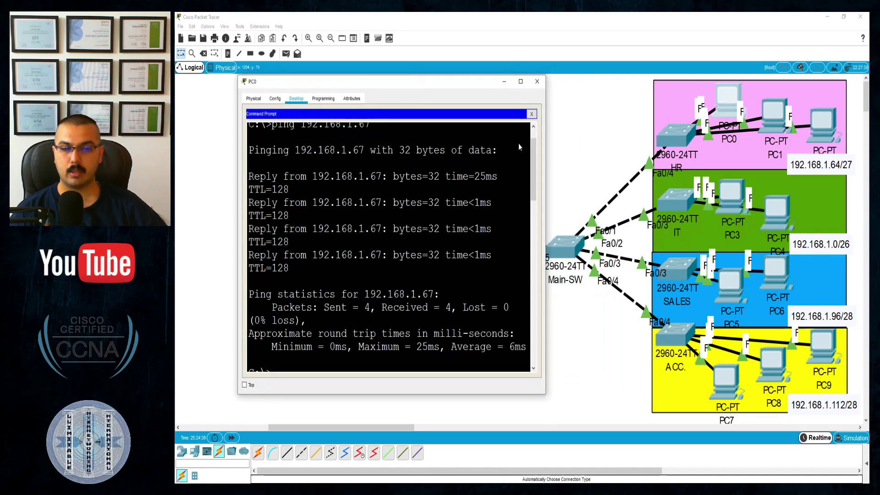
drag(547, 152, 660, 152)
Step: Review the earlier pings from PC0 to 192.168.1.2 and 192.168.1.98 in the command prompt history
key(Return)
key(Return)
key(Return)
key(Return)
key(Return)
key(Return)
key(Return)
key(Return)
key(Return)
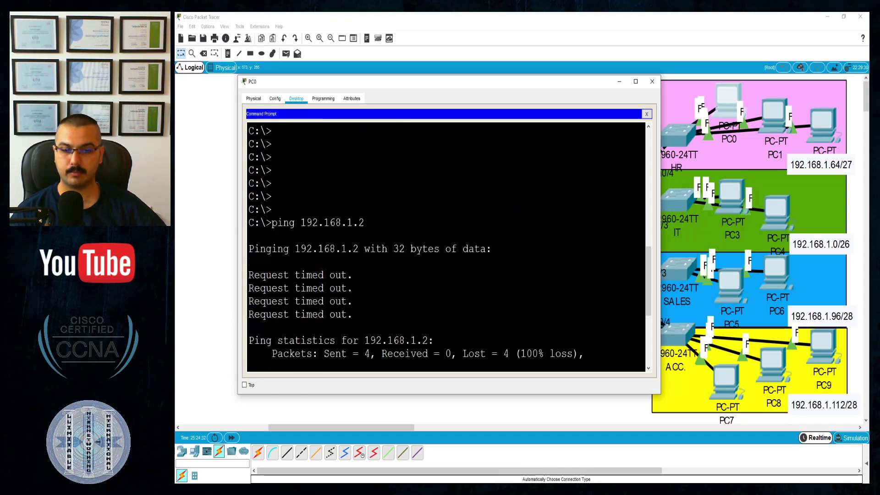
text(ping 192.168.1.98)
key(Return)
scroll(446, 246, up, 3)
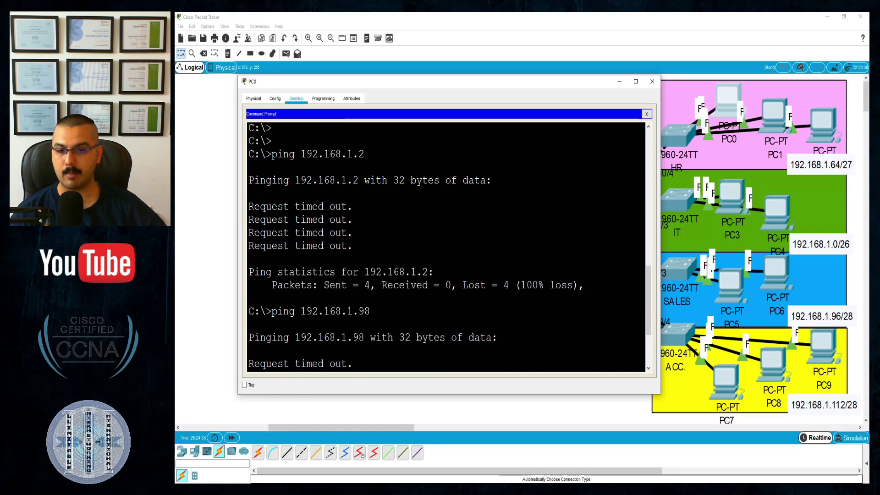
drag(313, 180, 365, 180)
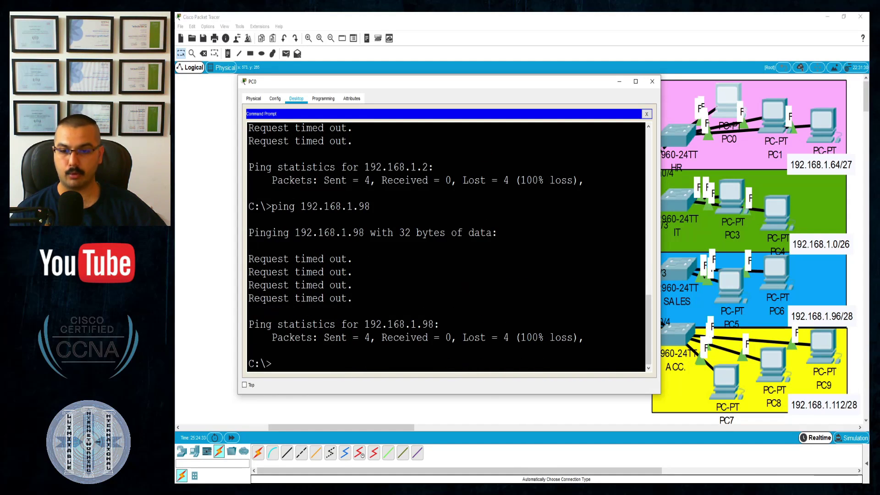
drag(324, 232, 370, 233)
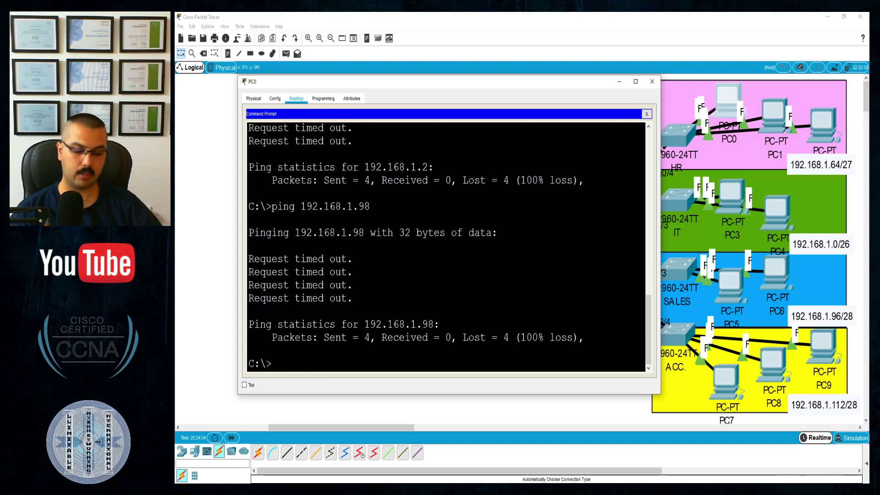
Step: Ping 192.168.1.2 from PC0 to test connectivity to the IT VLAN
key(Return)
key(Return)
key(Up)
key(BackSpace)
key(BackSpace)
text(2.168.1.2)
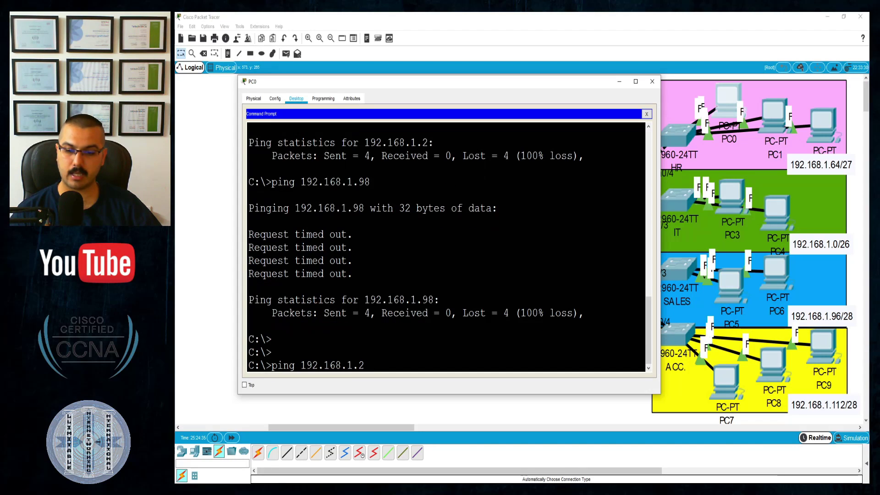
key(Return)
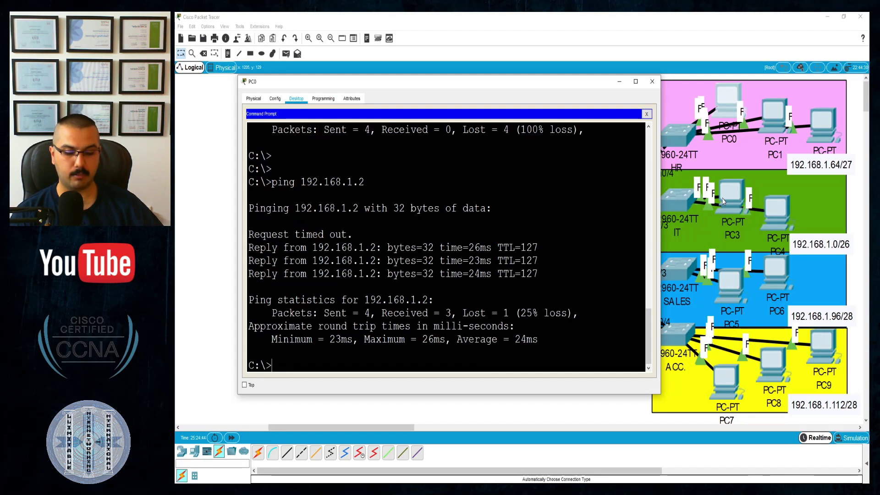
Step: Ping 192.168.1.98 from PC0 to test connectivity to the SALES VLAN
key(Up)
key(BackSpace)
text(98)
key(Return)
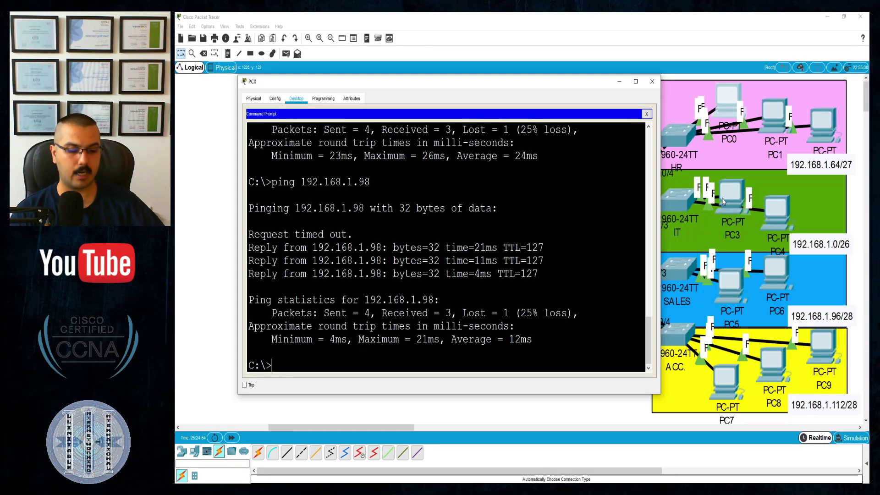
Step: Ping 192.168.1.114 in the ACC VLAN from PC0, interrupt the ping and close PC0's window
key(Up)
key(BackSpace)
key(BackSpace)
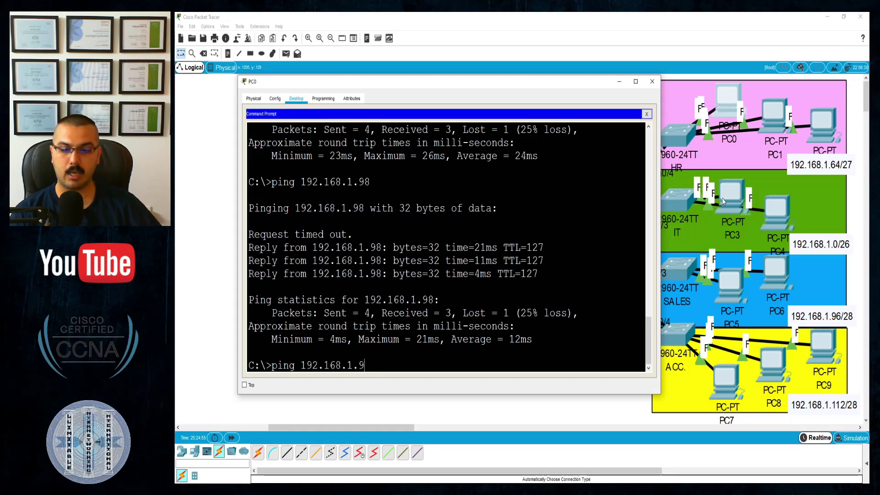
text(114)
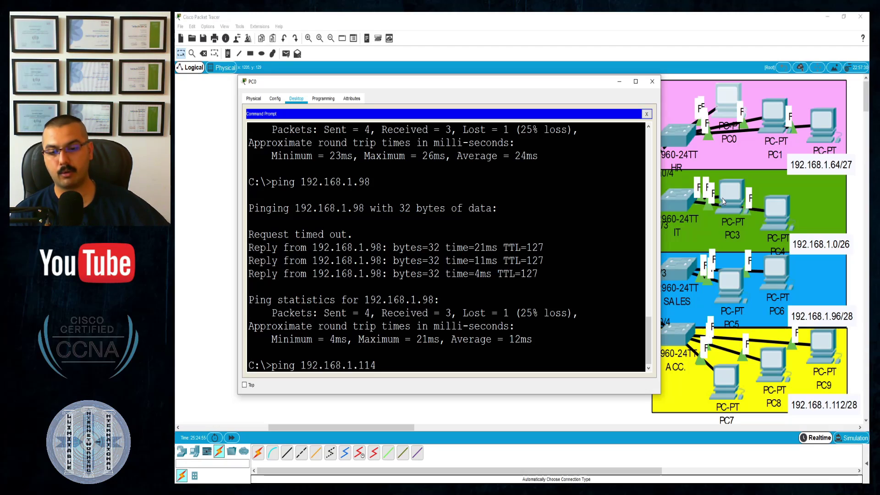
key(Return)
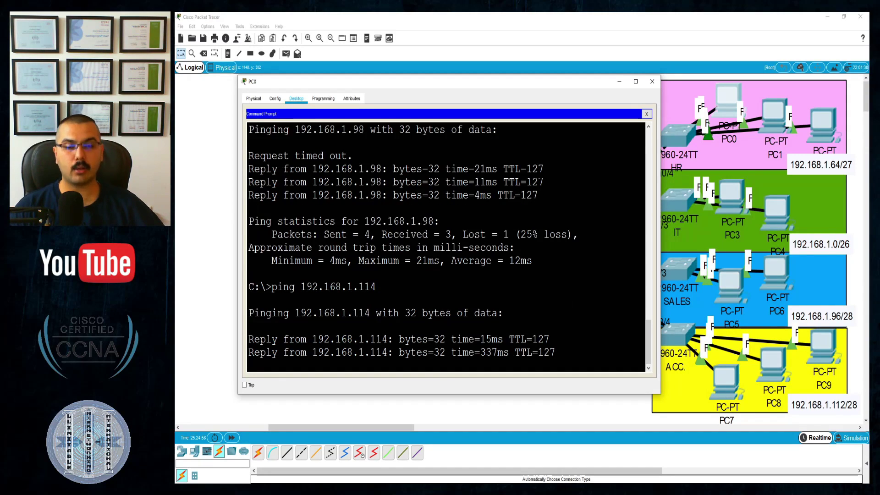
key(ctrl+c)
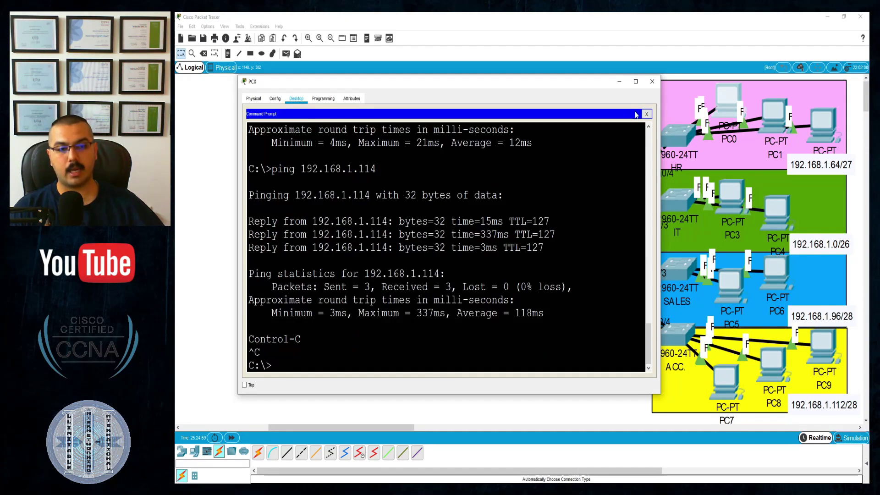
click(652, 81)
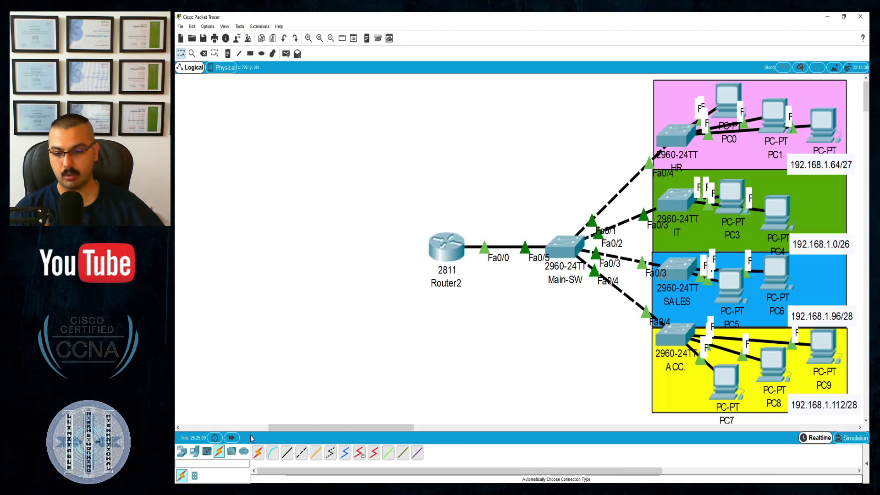
Step: Add another 2811 router to the workspace below Router2
click(186, 453)
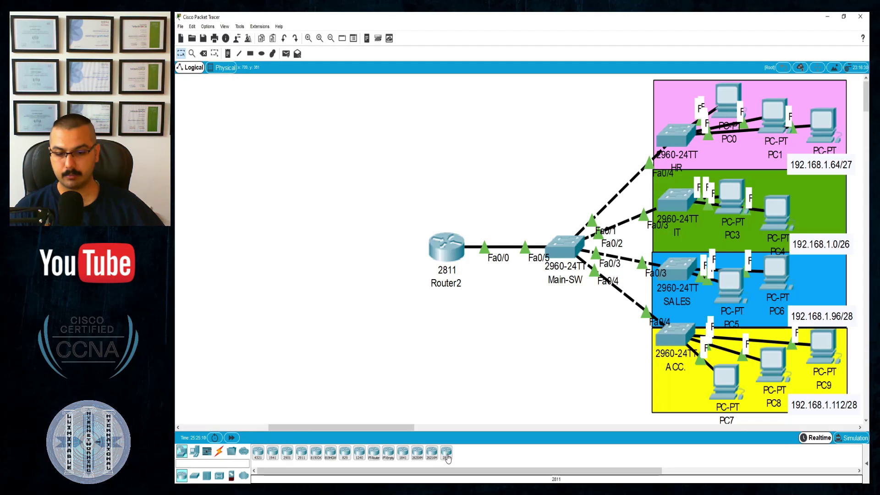
click(436, 326)
drag(436, 325, 407, 338)
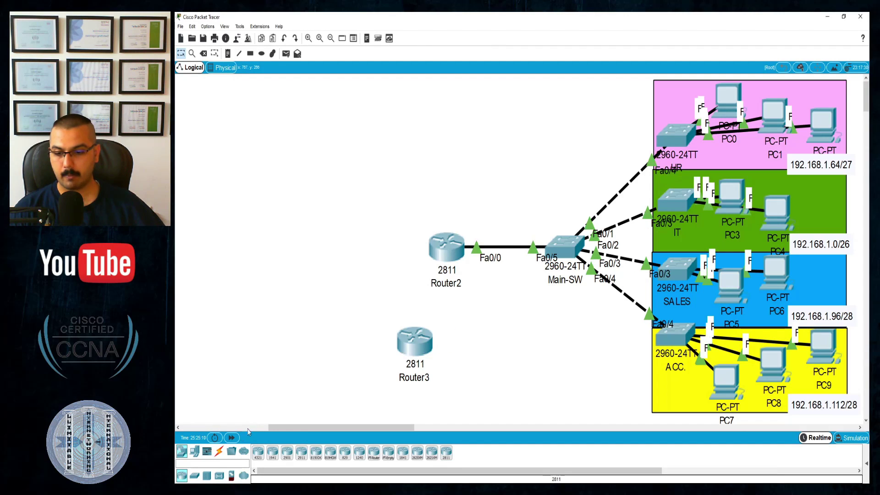
Step: Add a Server-PT beside the new Router3 and display the available connection types
click(193, 452)
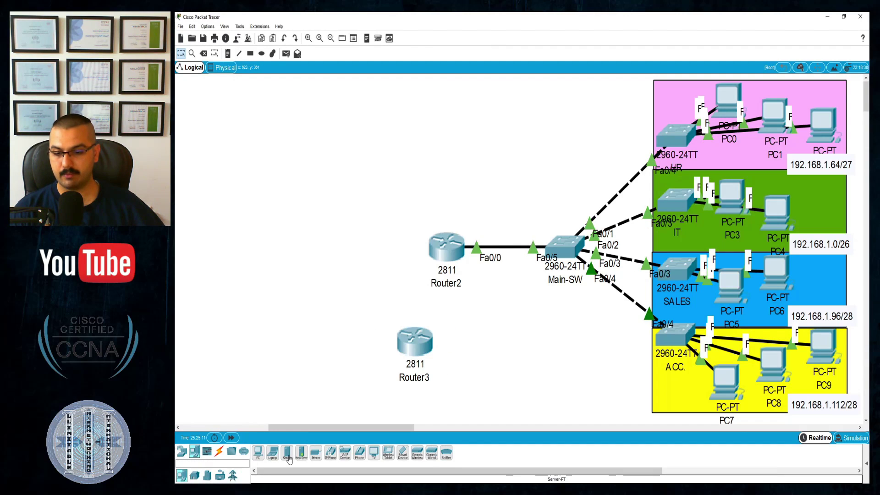
click(524, 361)
drag(524, 365, 493, 367)
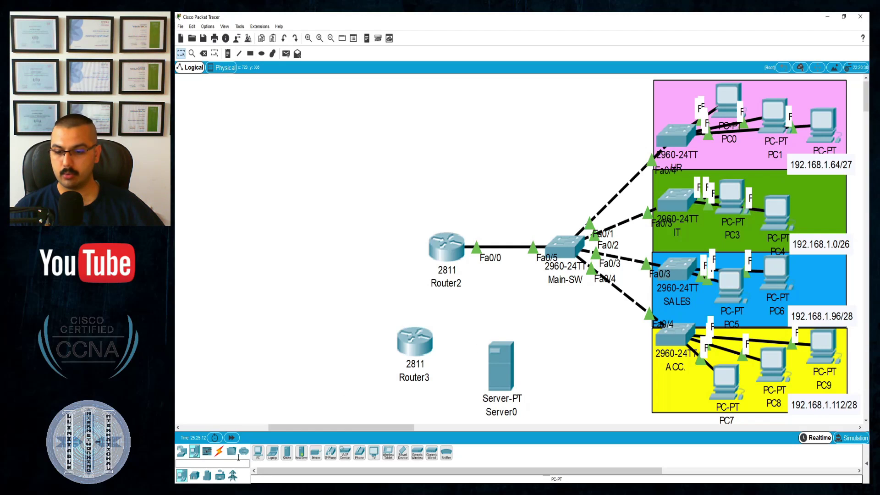
click(218, 453)
click(435, 259)
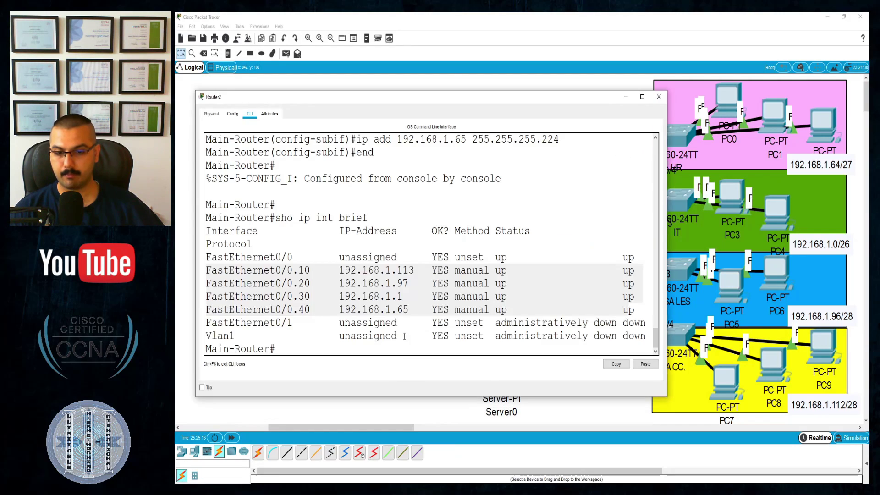
click(659, 97)
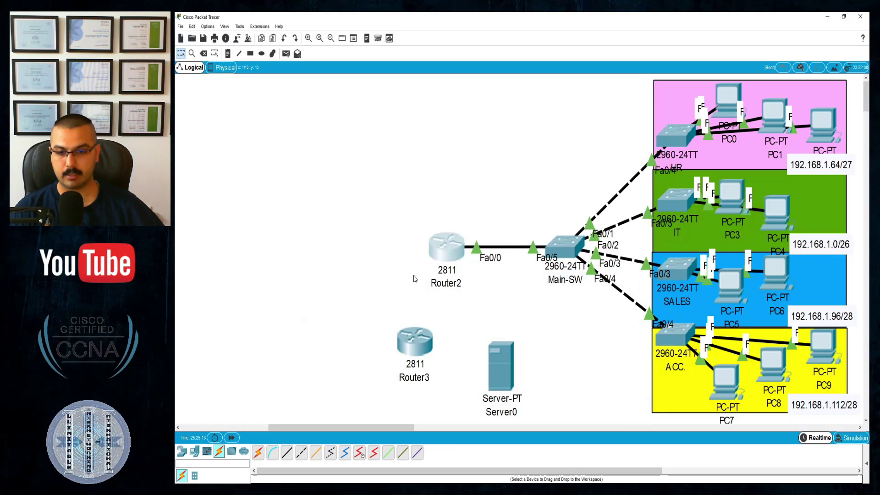
click(411, 340)
click(615, 119)
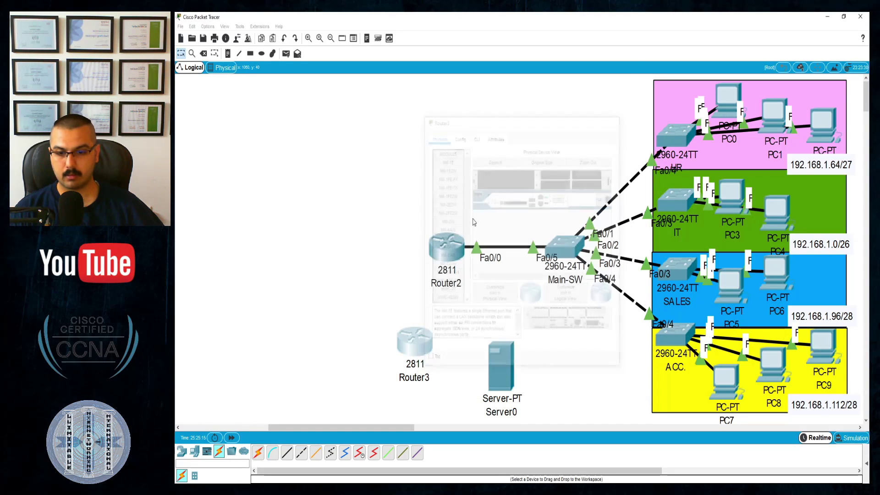
Step: Connect Router3 to Router2 and Router3 to Server0 using automatically chosen connection types
click(258, 453)
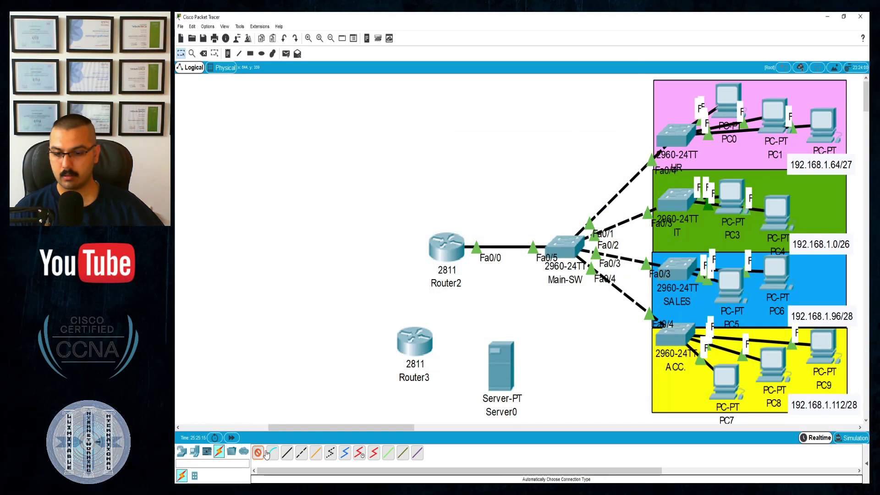
click(413, 329)
click(439, 262)
click(421, 349)
click(496, 371)
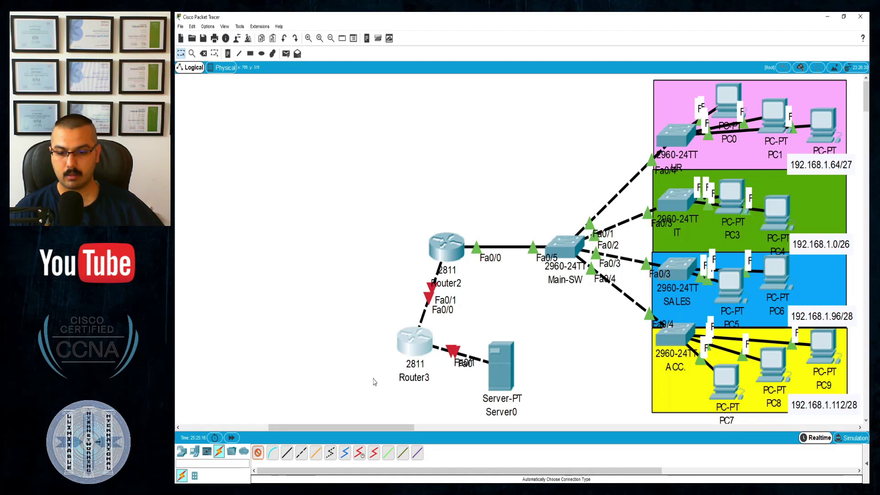
Step: Move Router3 farther from Router2 and Server0 so that its link labels are spread out
drag(413, 351, 367, 375)
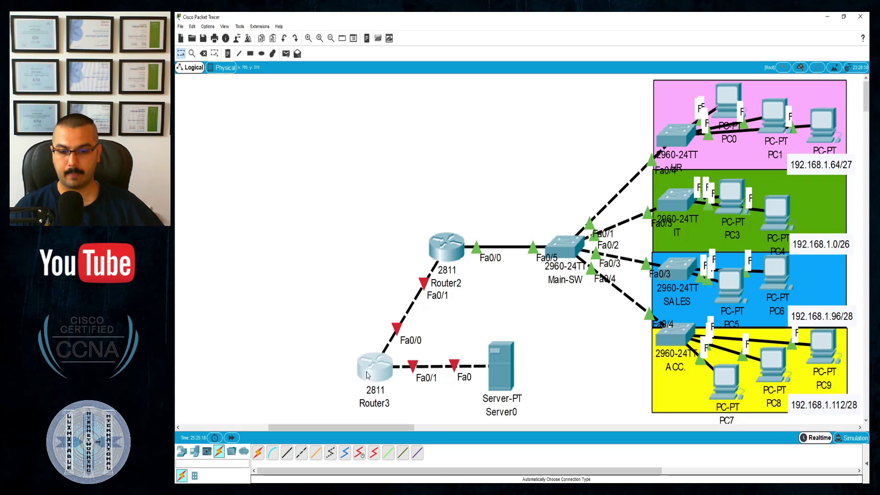
click(367, 375)
key(Escape)
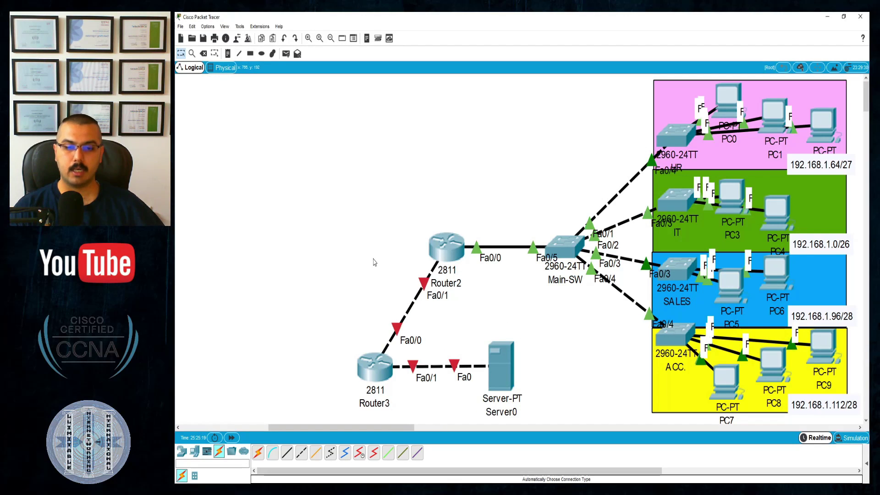
Step: Add a note reading 100.100.100.0/30 beside the link between Router2 and Router3
click(228, 53)
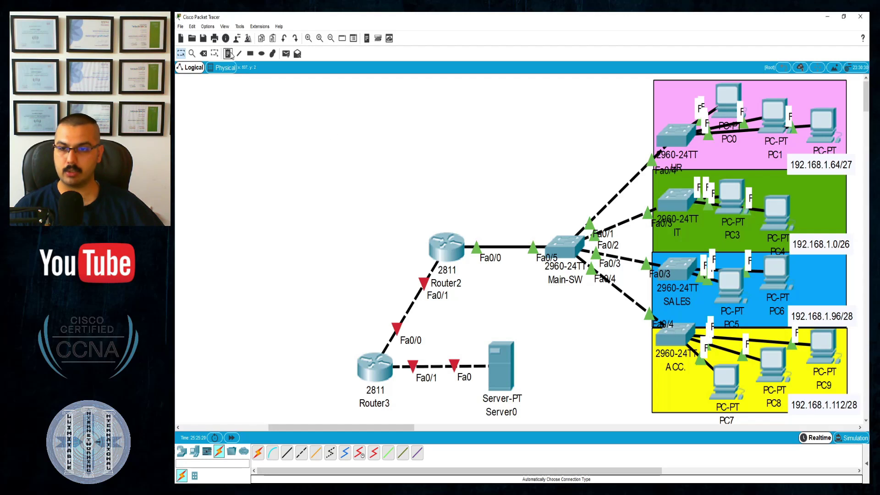
click(364, 292)
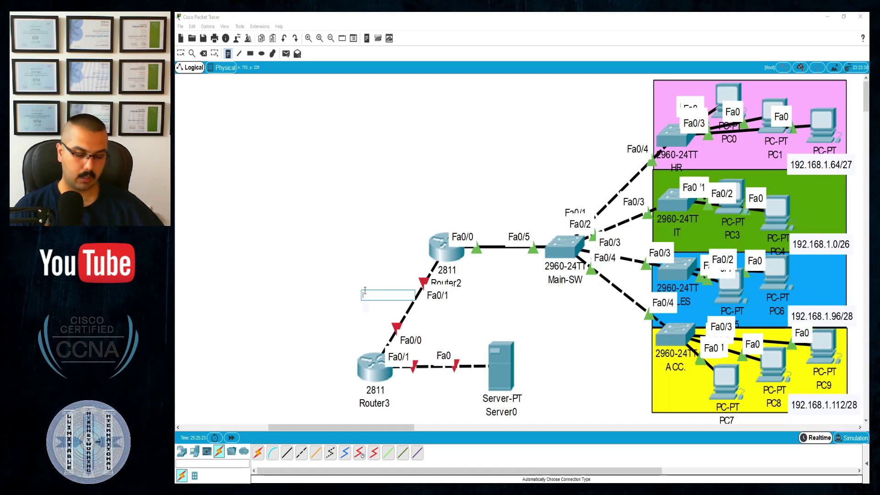
text(100.100.100)
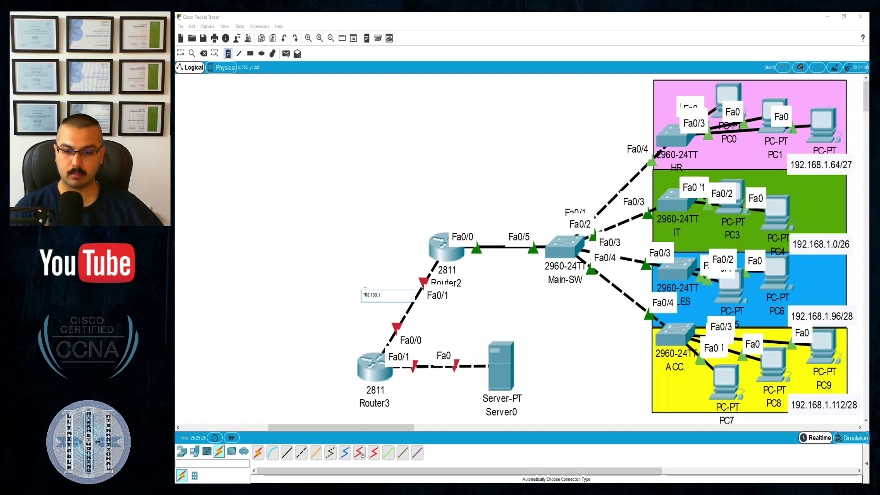
text(.0/30)
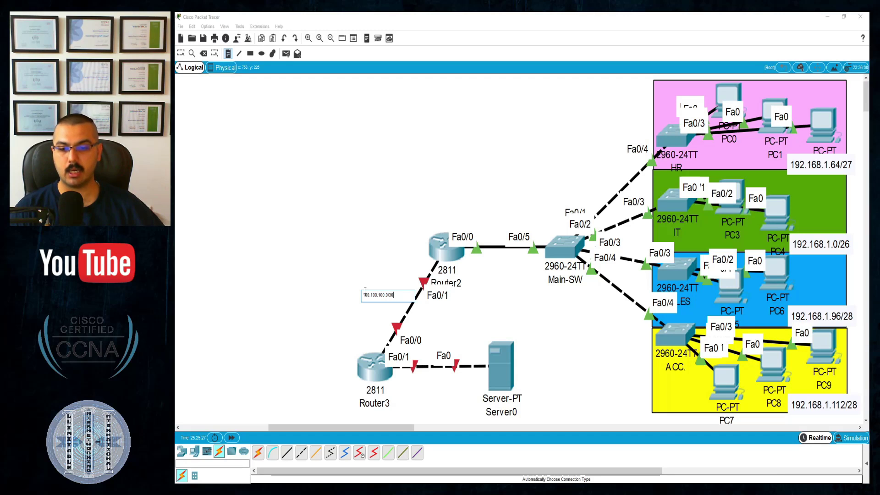
key(Escape)
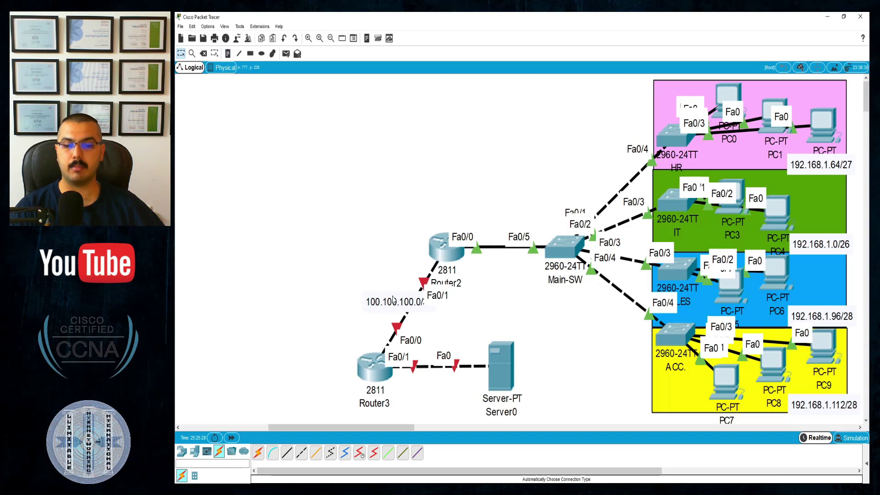
click(403, 250)
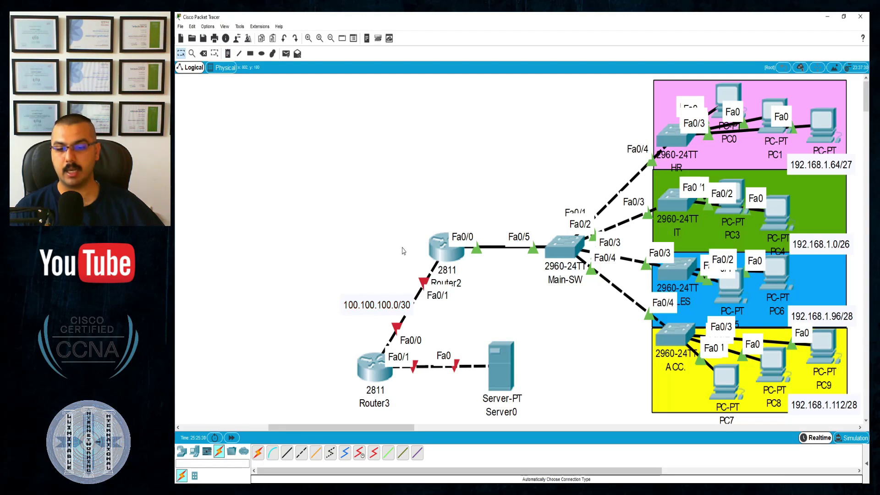
Step: Add a note reading 50.50.50.0/24 under the link between Router3 and Server0, and move the 100.100.100.0/30 note closer to its link
click(228, 57)
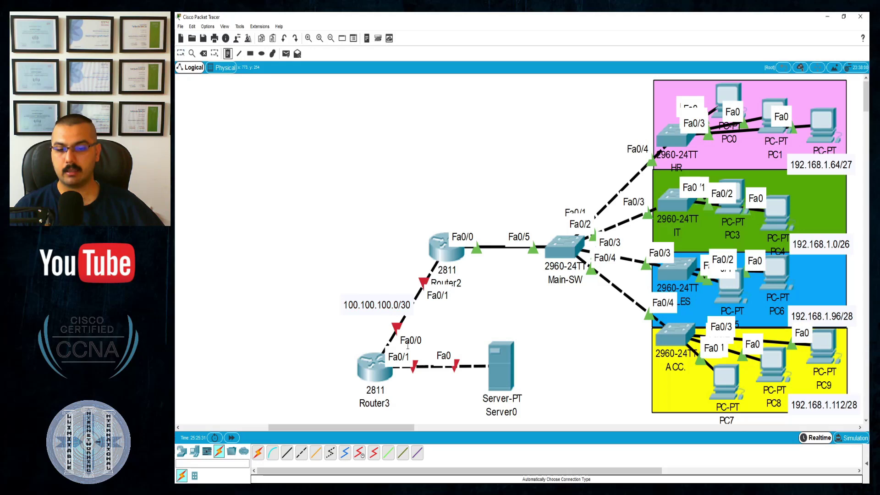
click(415, 400)
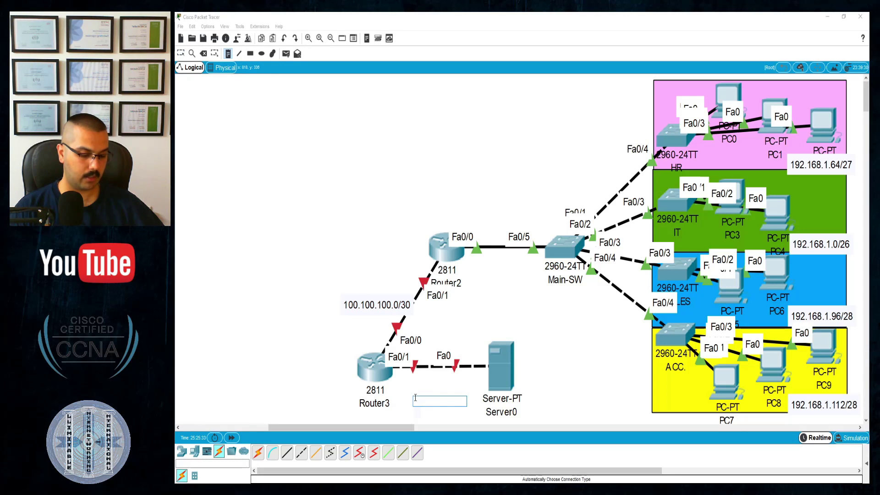
text(50.50.50)
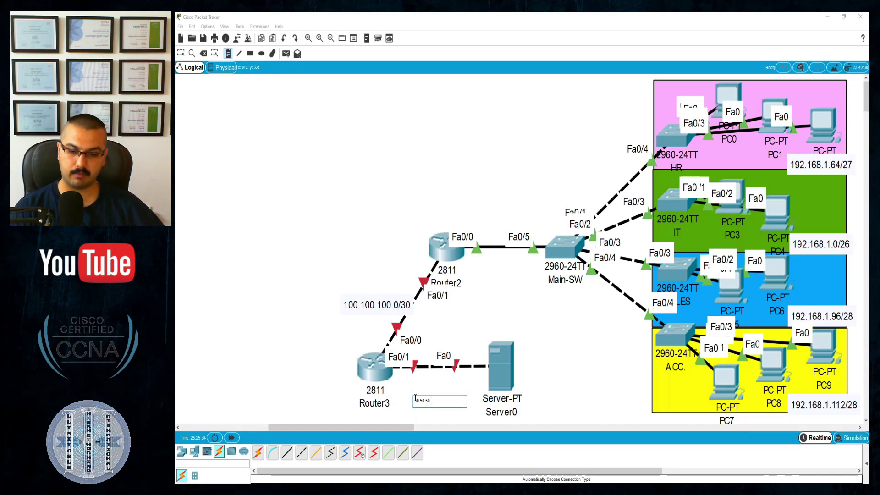
text(.0/)
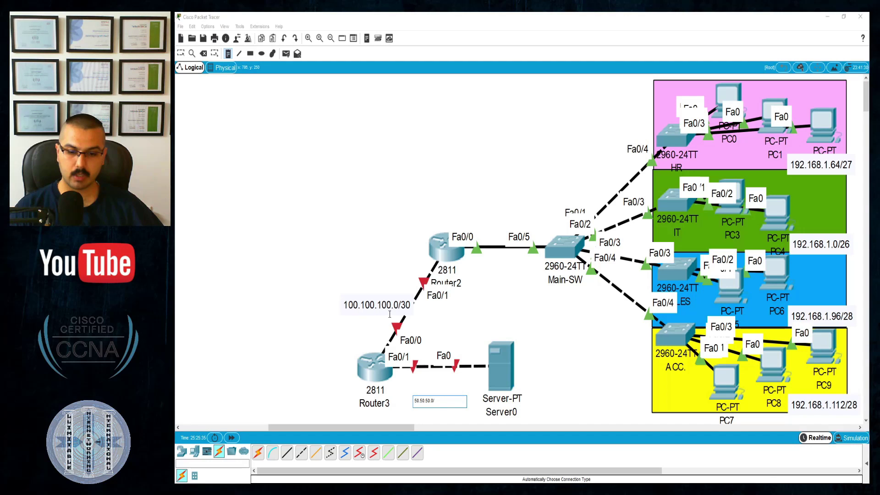
text(24)
key(Escape)
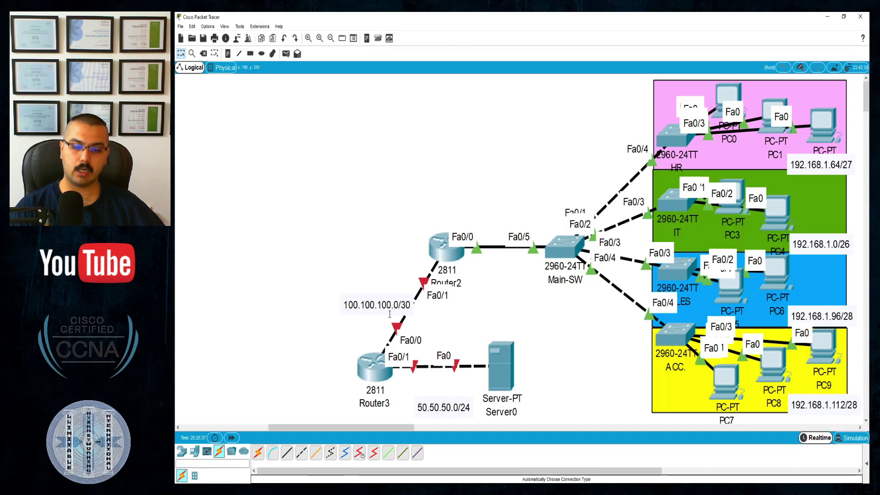
drag(432, 415, 427, 397)
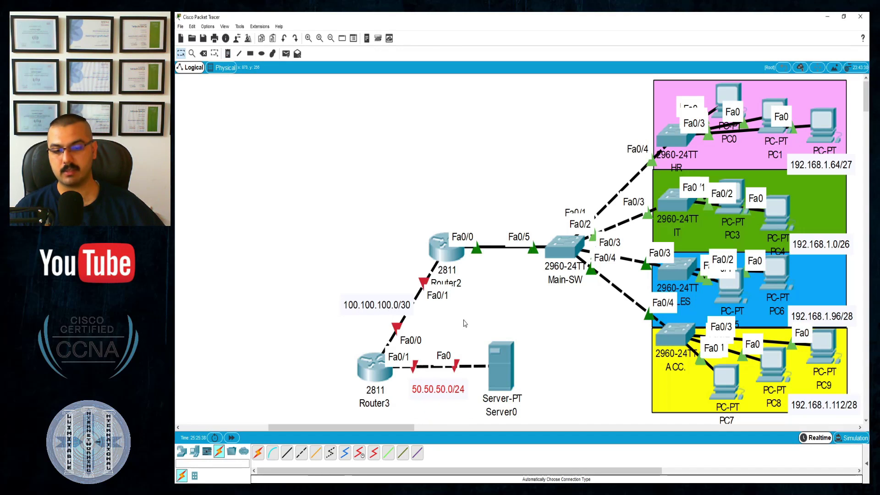
drag(379, 308, 393, 310)
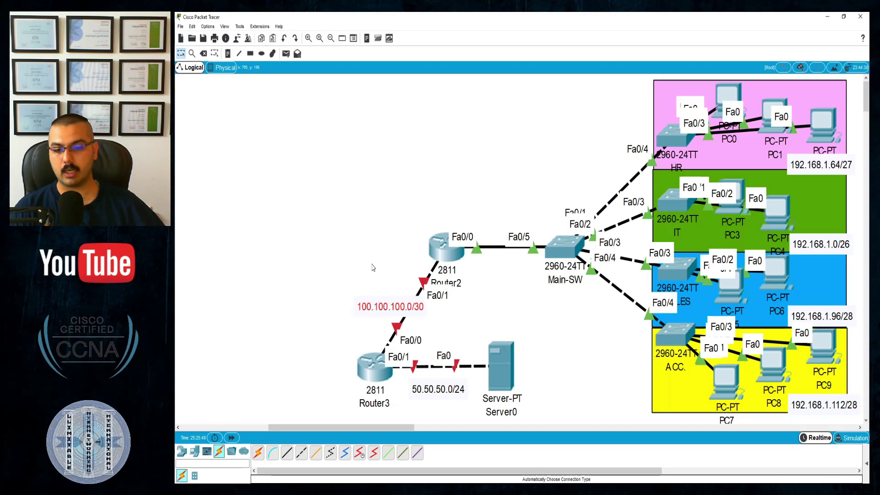
Step: Open Router2's command line in a widened window beside the topology and enter configuration mode for interface fa 0/1
click(439, 251)
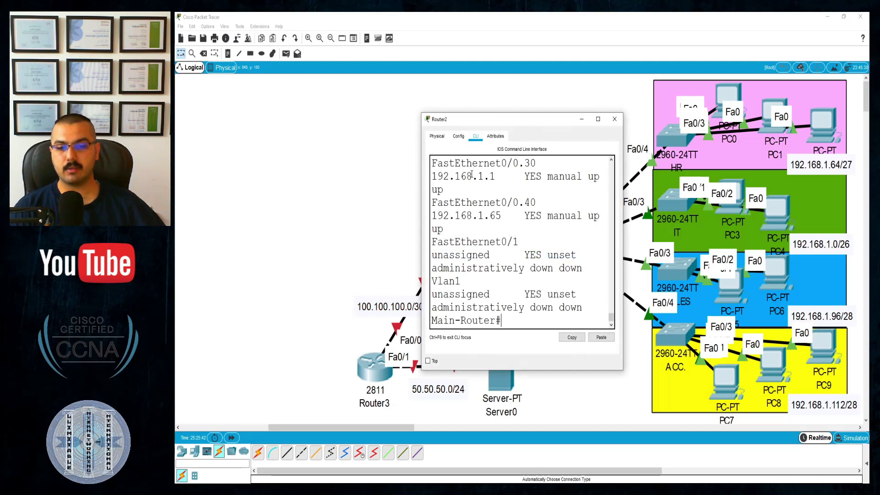
drag(485, 118, 726, 32)
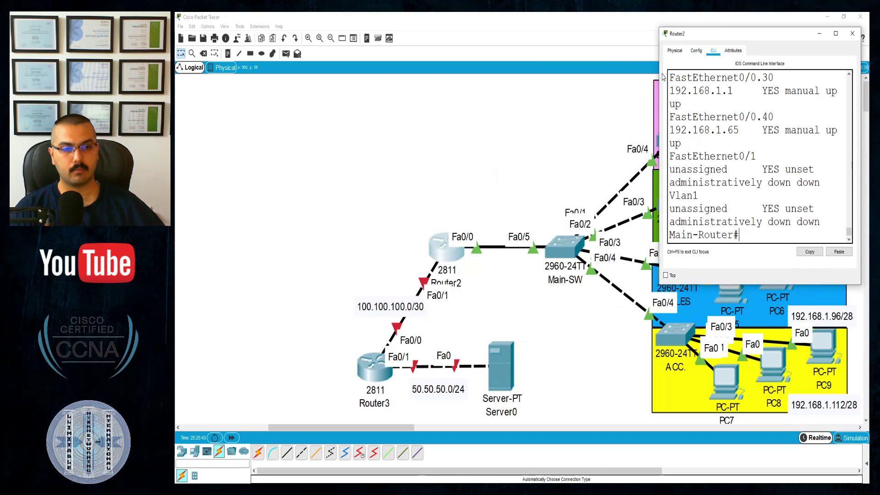
drag(653, 73, 516, 84)
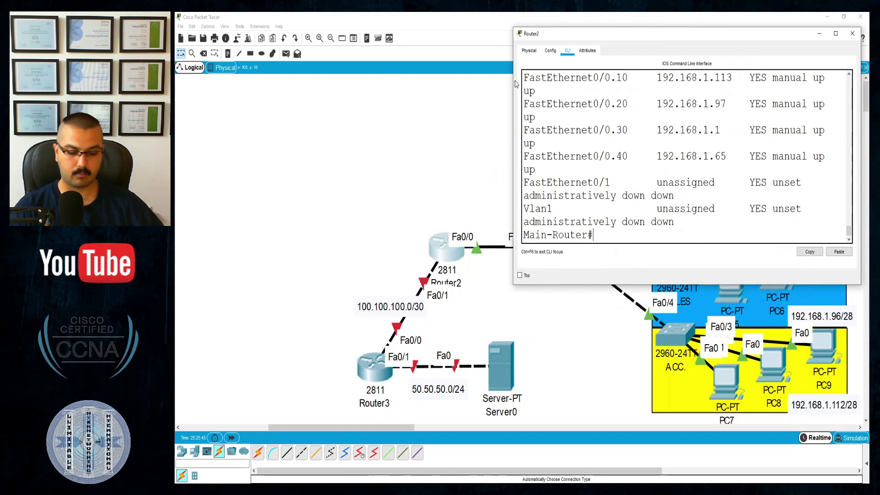
text(conf t)
key(Return)
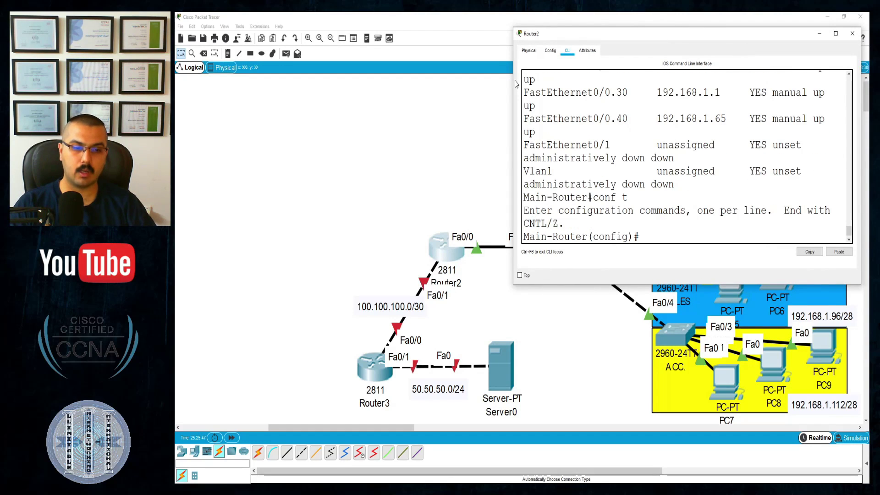
text(int fa)
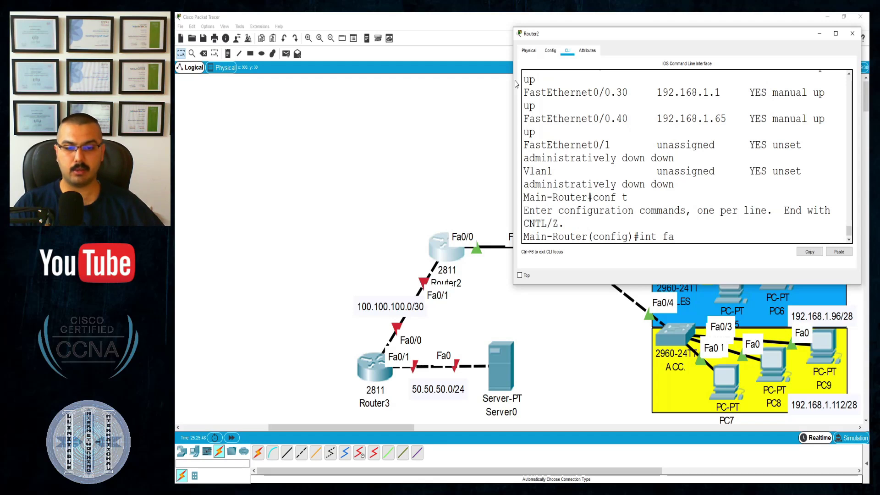
text( 0/1)
key(Return)
Step: Assign the IP address 100.100.100.1 with subnet mask 255.255.255.252 to Router2's interface fa 0/1
text(ip a)
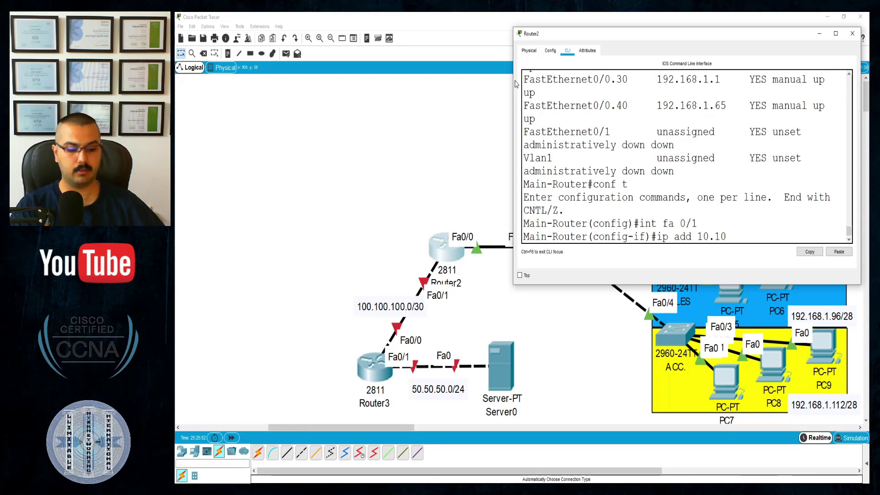
text(dd 100.)
key(BackSpace)
text(0.1)
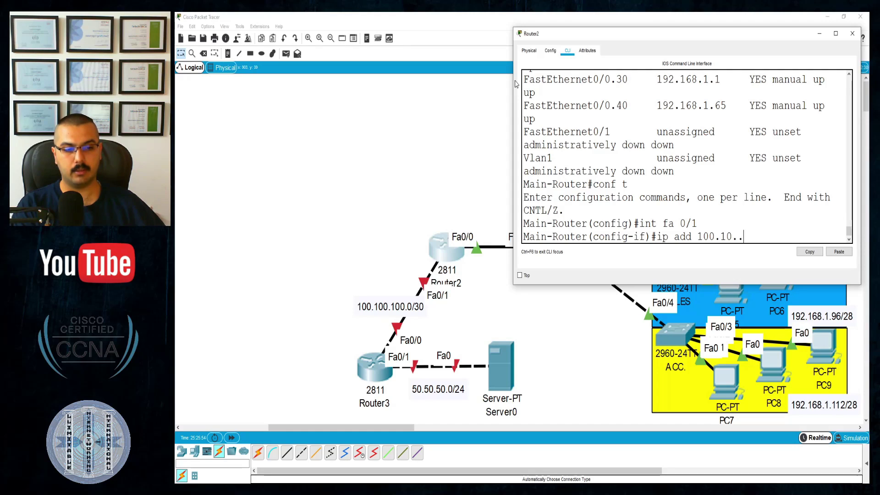
text(00.100)
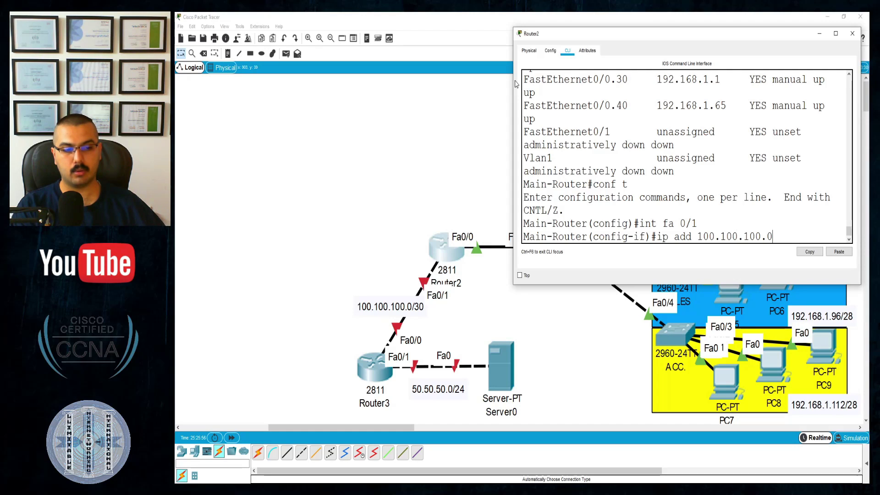
text(.0)
key(BackSpace)
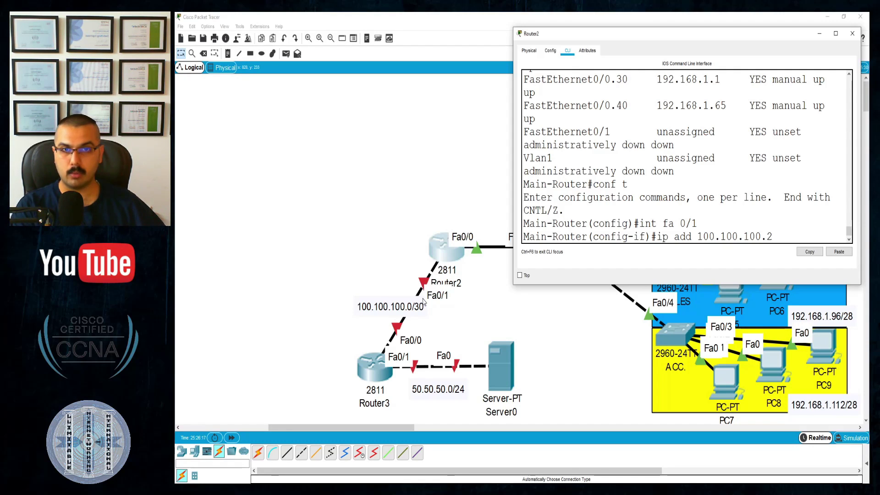
key(BackSpace)
text(3)
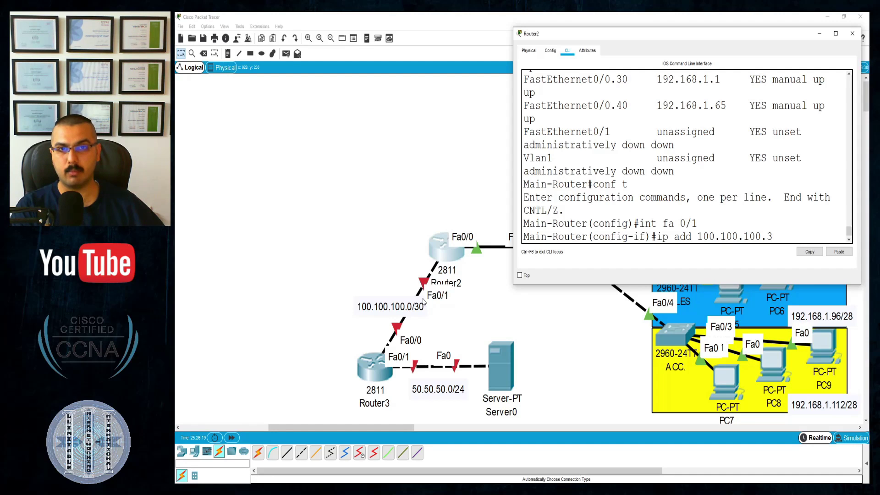
key(BackSpace)
text(1)
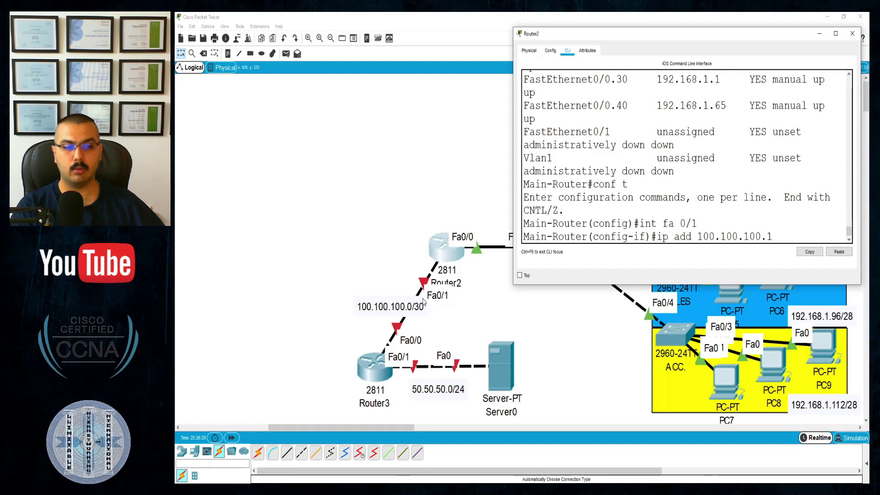
text( 255.255.255)
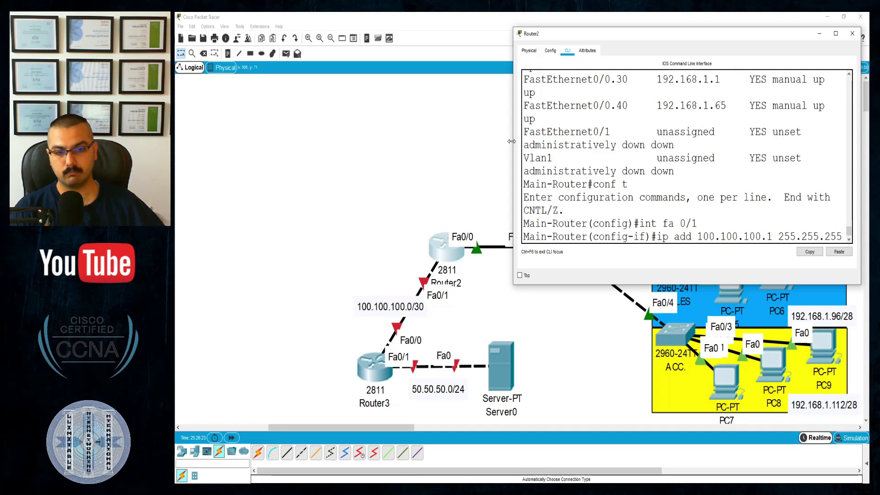
drag(512, 141, 433, 138)
text(.)
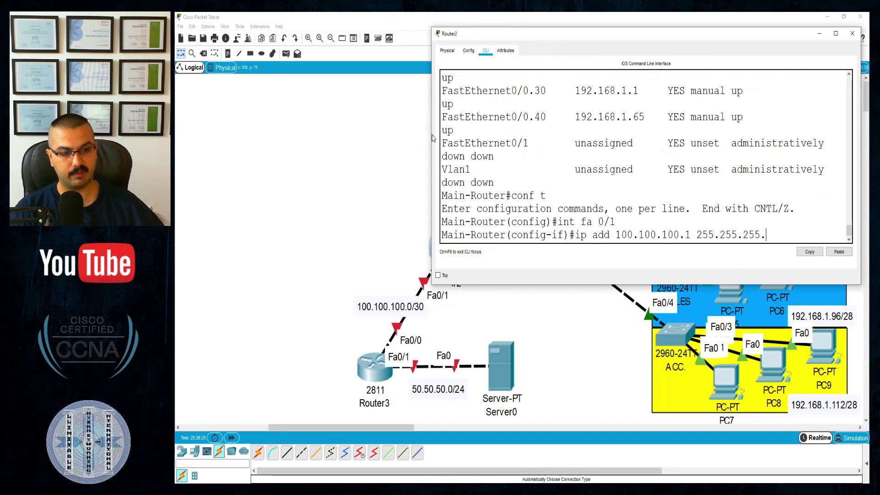
text(252)
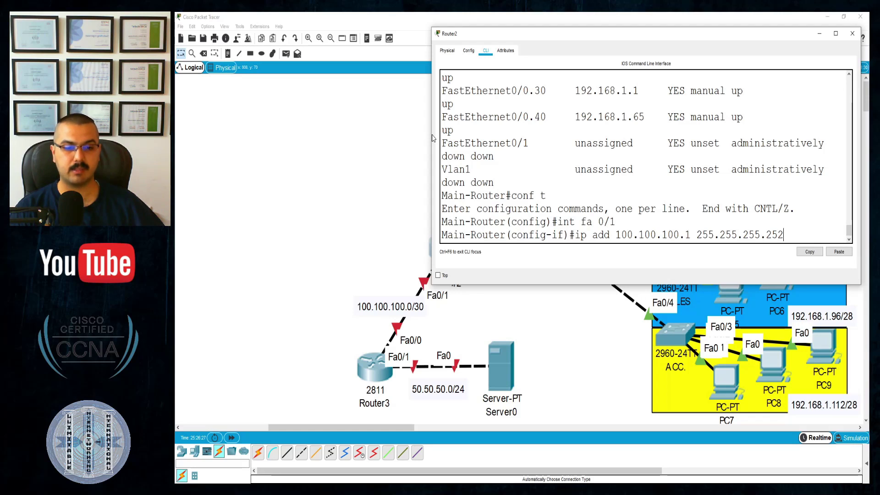
key(Return)
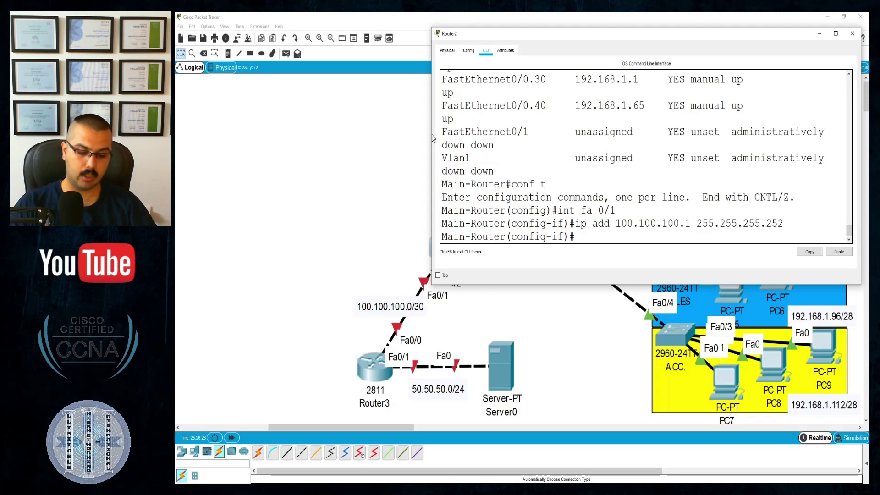
Step: Enable Router2's interface fa 0/1 with the no shut command and return to a clean prompt
text(no shut)
key(Return)
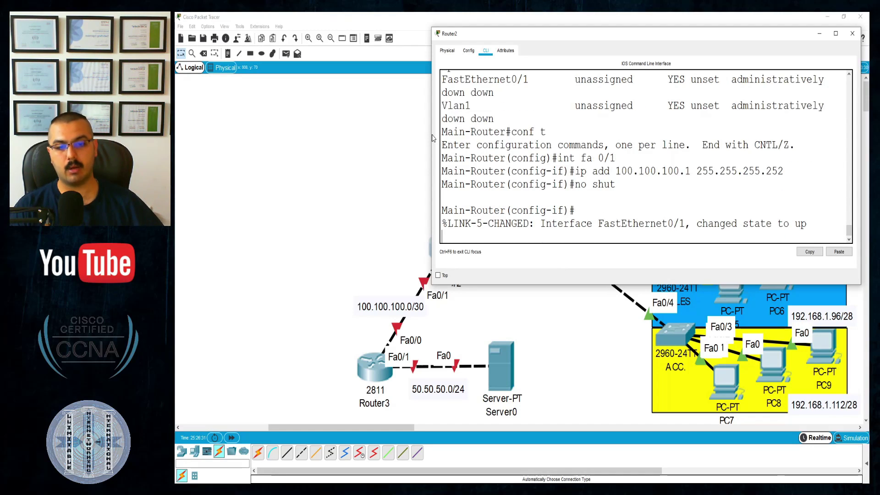
key(Return)
drag(432, 137, 473, 138)
scroll(563, 220, down, 5)
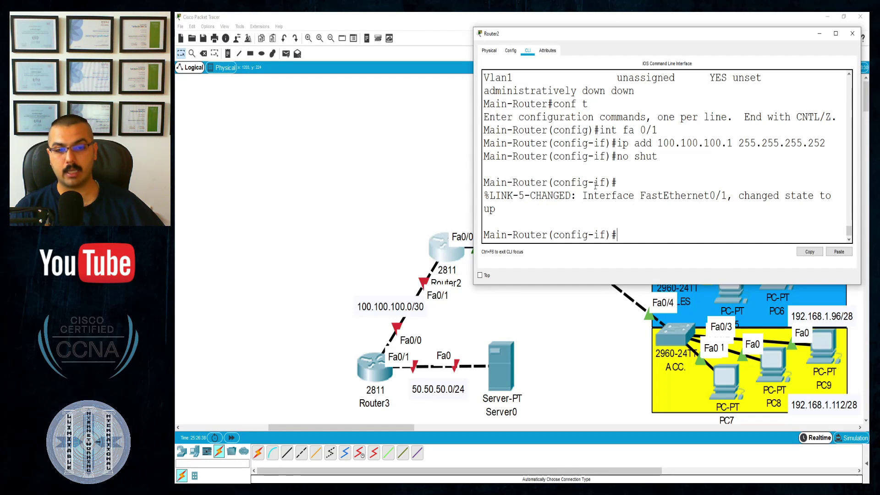
Step: Start OSPF routing process 1 on Router2 from the interface configuration prompt
drag(621, 36, 656, 424)
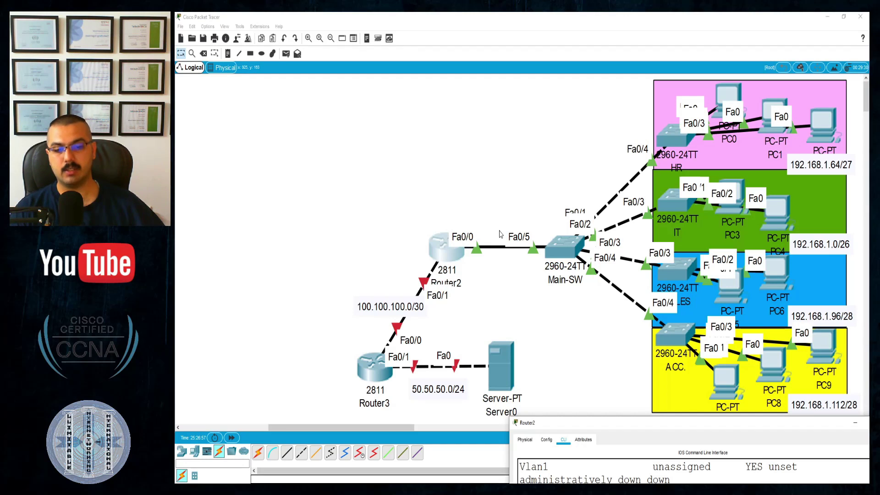
drag(621, 430, 556, 92)
text(router)
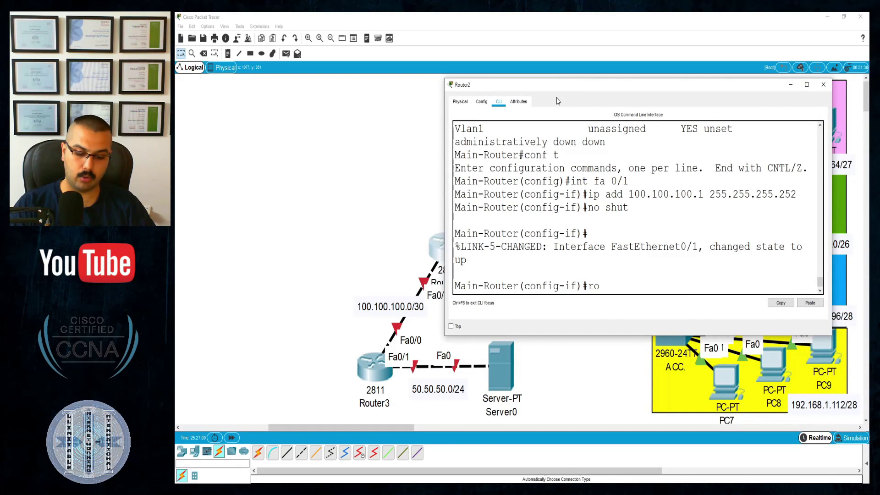
text( ospf 1)
key(Return)
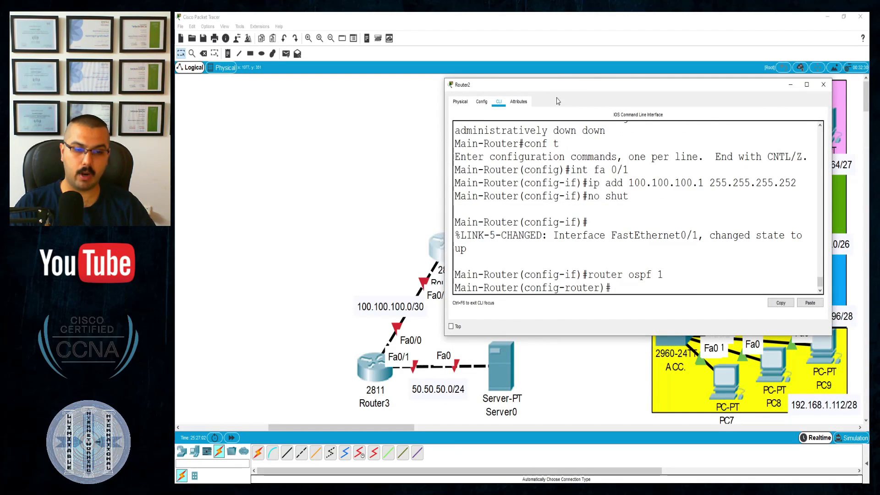
Step: Begin an OSPF network statement for 192.168.1.64 on Router2, keeping the subnet notes of the departments in view
text(net)
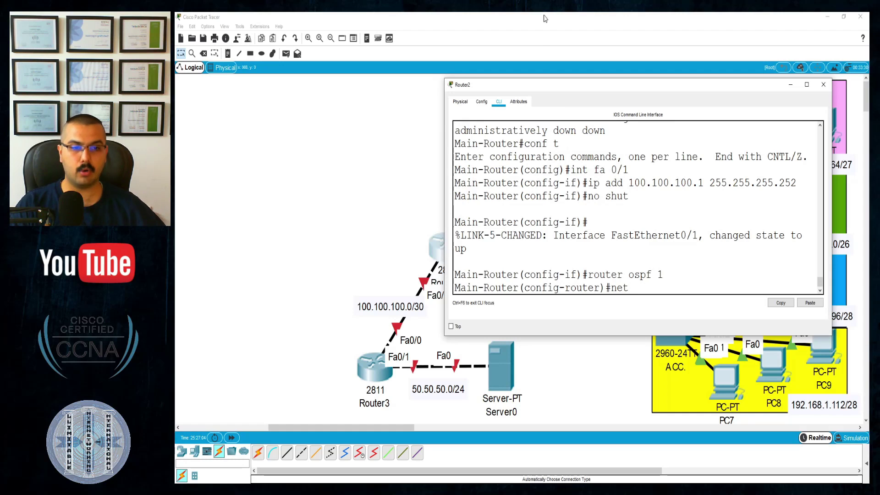
drag(591, 85, 347, 31)
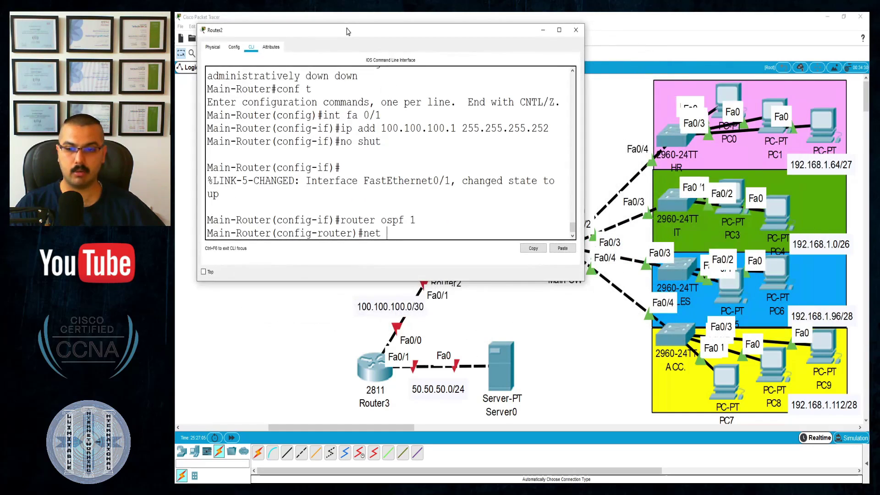
text(192.168.1.64)
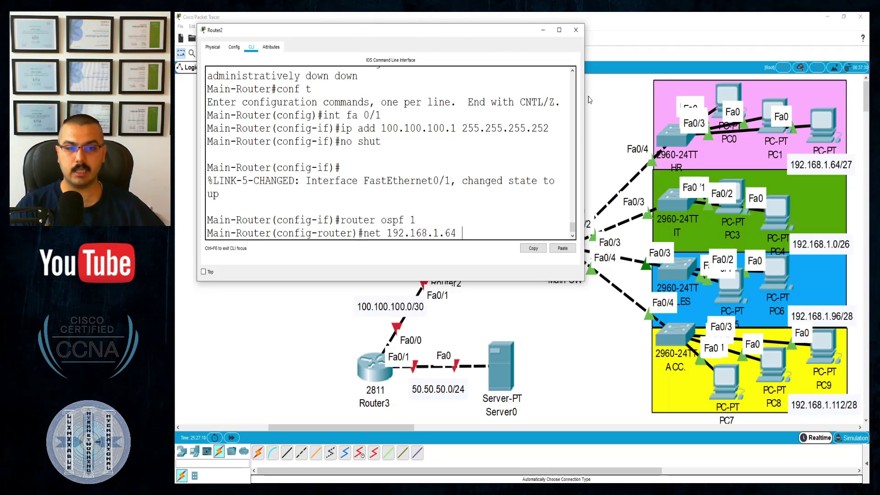
drag(585, 103, 640, 108)
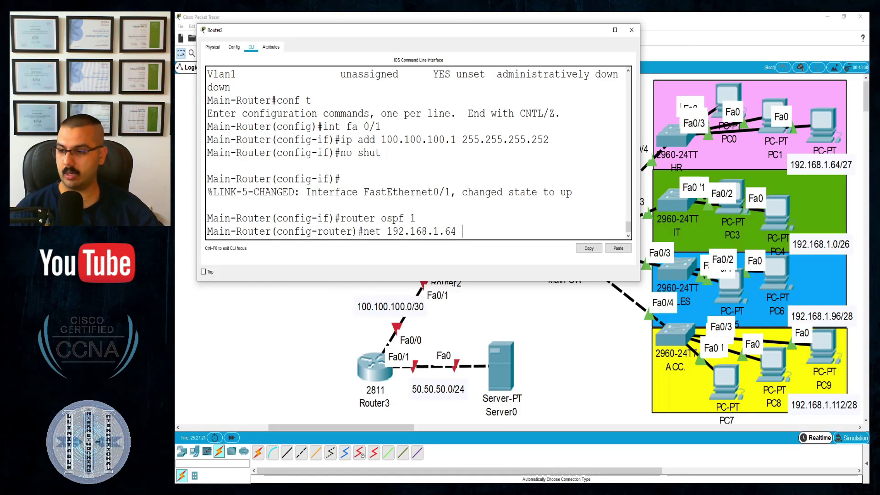
Step: Handwrite the subnet mask 255.255.255.224 on the screen below the unfinished network statement with the annotation pen
key(ctrl+shift+3)
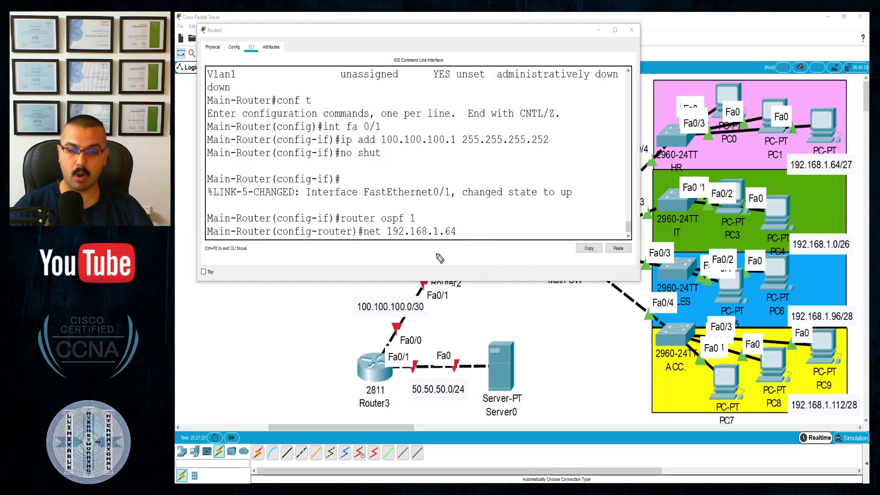
mouse_move(426, 253)
mouse_down()
mouse_move(430, 270)
mouse_move(507, 293)
mouse_up()
drag(513, 298, 567, 321)
mouse_move(581, 313)
mouse_down()
mouse_move(584, 331)
mouse_move(605, 329)
mouse_move(606, 339)
mouse_up()
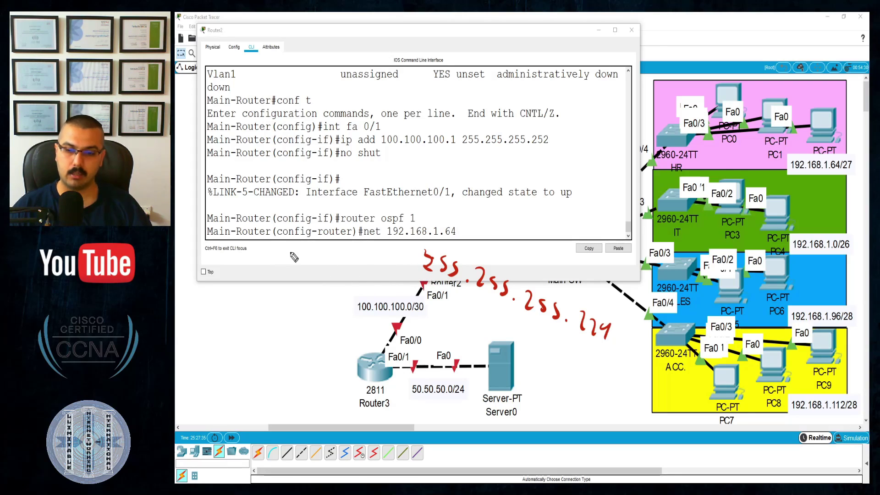
Step: Handwrite four separate 255 minus terms below the network statement, one for each octet of the wildcard mask calculation
mouse_move(285, 242)
mouse_down()
mouse_move(287, 261)
mouse_move(337, 275)
mouse_up()
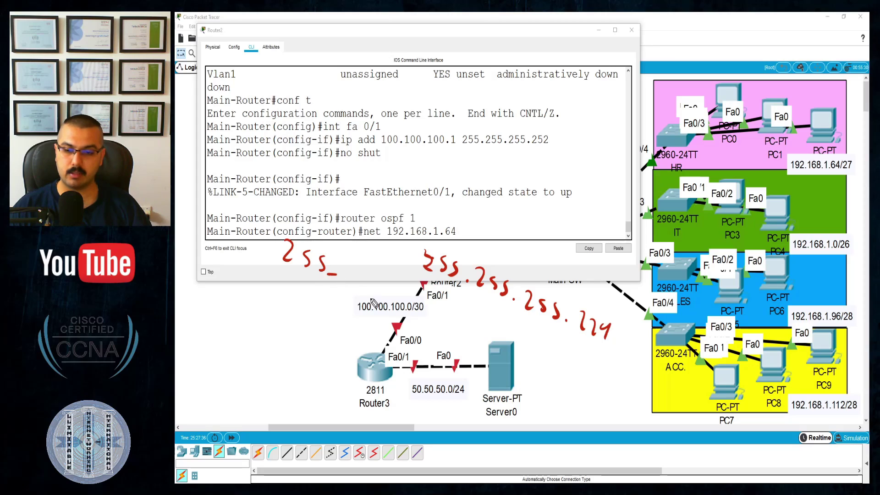
drag(392, 296, 401, 309)
drag(413, 303, 406, 317)
drag(422, 311, 416, 322)
drag(431, 331, 440, 337)
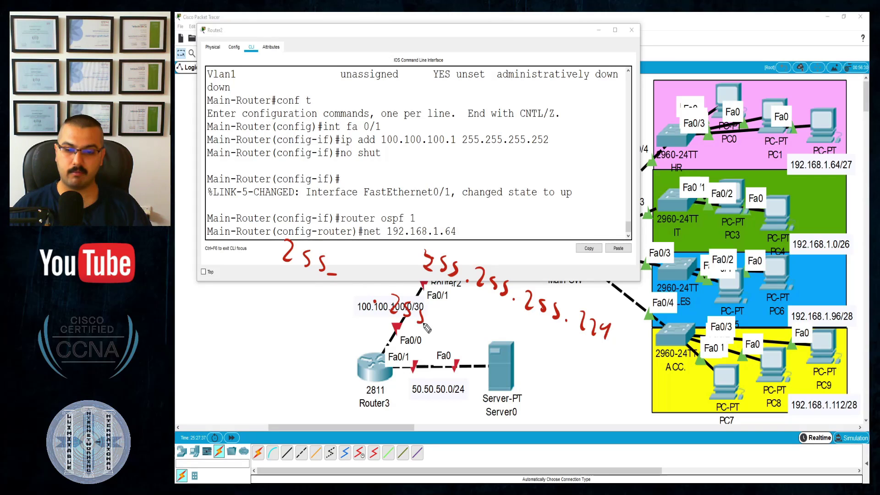
drag(506, 355, 522, 375)
mouse_move(539, 372)
mouse_down()
mouse_move(534, 385)
mouse_move(553, 394)
mouse_up()
click(602, 427)
mouse_move(625, 421)
mouse_down()
mouse_move(639, 439)
mouse_move(670, 443)
mouse_up()
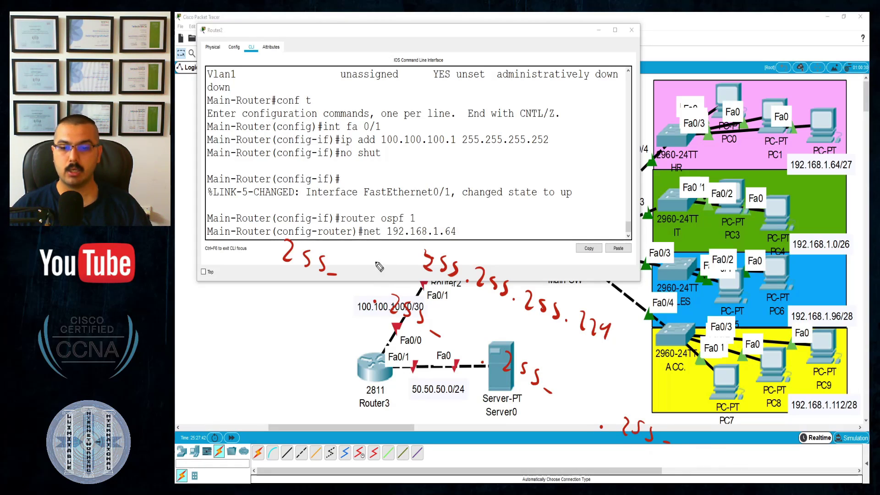
Step: Draw arrows from the mask's first three octets to their 255 subtractions and handwrite 0 as the result of each
mouse_move(410, 264)
mouse_down()
mouse_move(378, 276)
mouse_move(383, 285)
mouse_up()
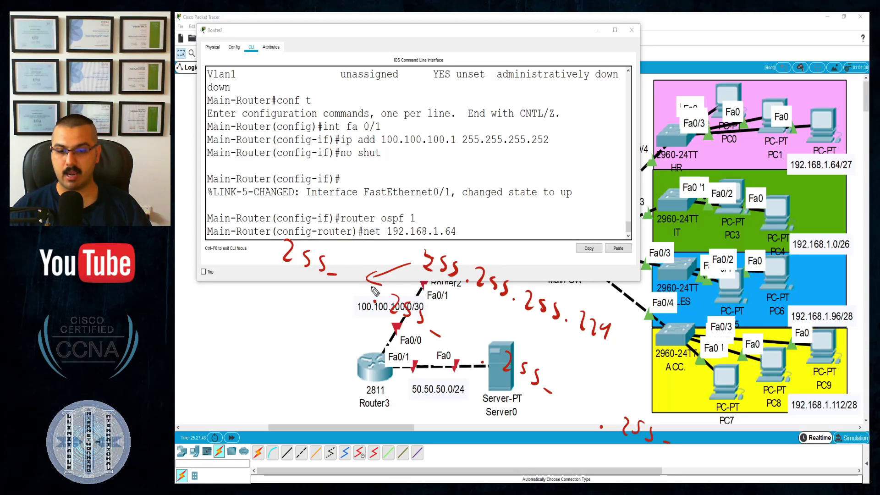
mouse_move(308, 298)
mouse_down()
mouse_move(314, 312)
mouse_move(307, 299)
mouse_up()
drag(414, 324, 385, 327)
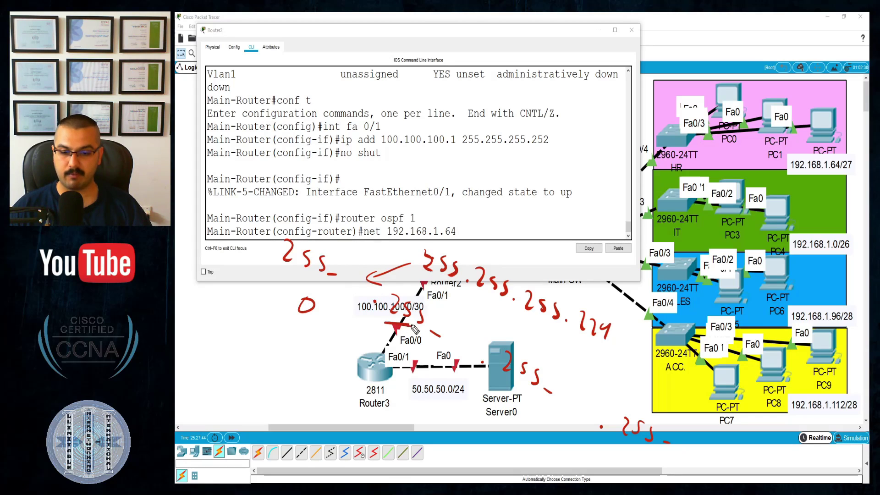
drag(483, 304, 468, 340)
drag(454, 370, 440, 379)
drag(440, 378, 455, 370)
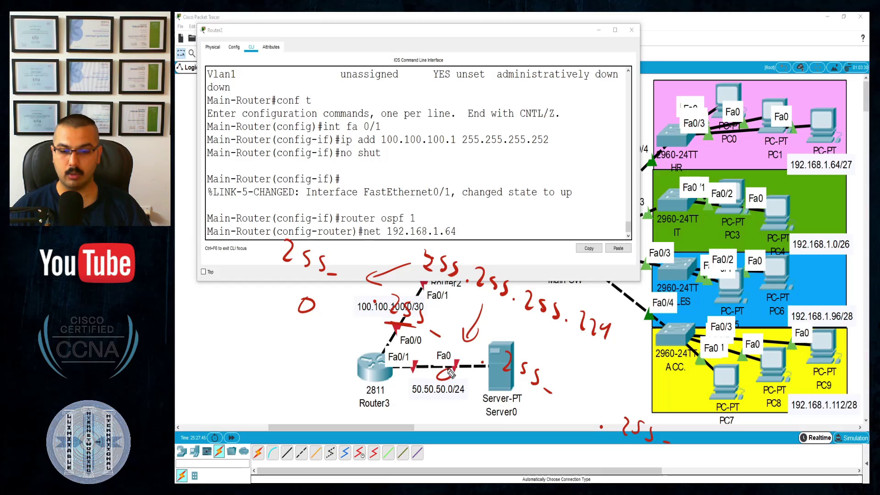
mouse_move(518, 318)
mouse_down()
mouse_move(557, 326)
mouse_move(579, 403)
mouse_up()
mouse_move(543, 412)
mouse_down()
mouse_move(534, 425)
mouse_move(543, 413)
mouse_up()
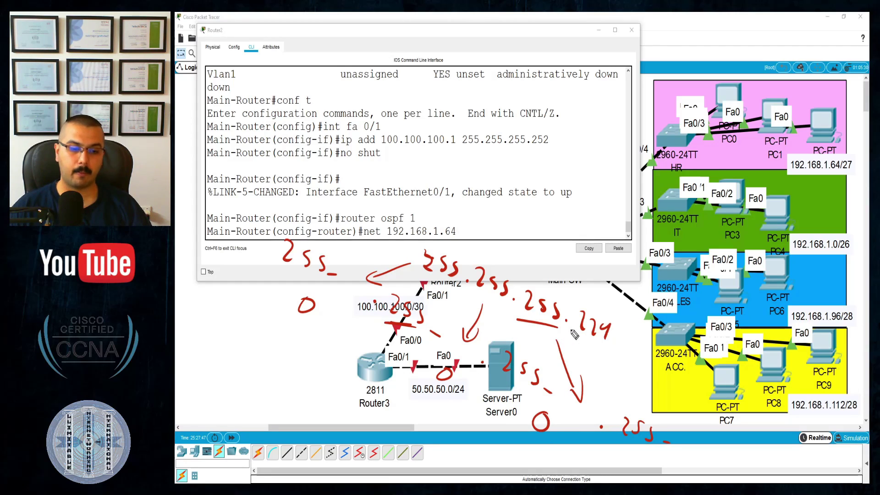
Step: Draw an arrow from the mask's last octet to the fourth subtraction, write 224 there and note the result 31
mouse_move(595, 338)
mouse_down()
mouse_move(676, 401)
mouse_move(694, 434)
mouse_move(689, 458)
mouse_move(713, 454)
mouse_up()
drag(712, 447, 708, 465)
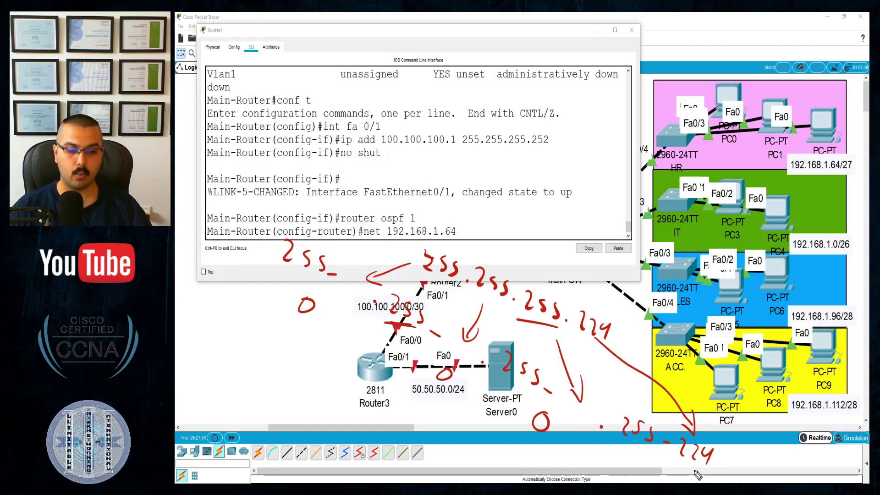
drag(632, 446, 647, 479)
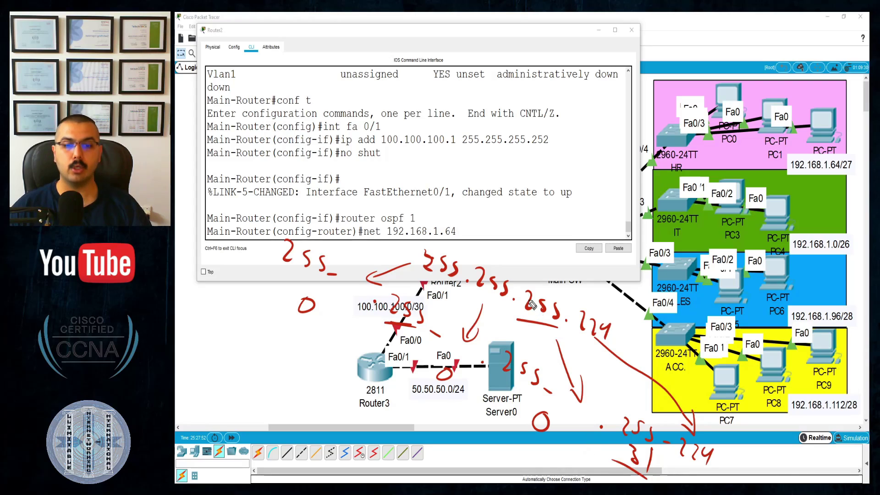
Step: Handwrite the wildcard mask 0.0.0.31 beside the unfinished network statement, and clear all the ink from the screen
drag(476, 230, 557, 240)
click(487, 238)
click(512, 237)
click(536, 237)
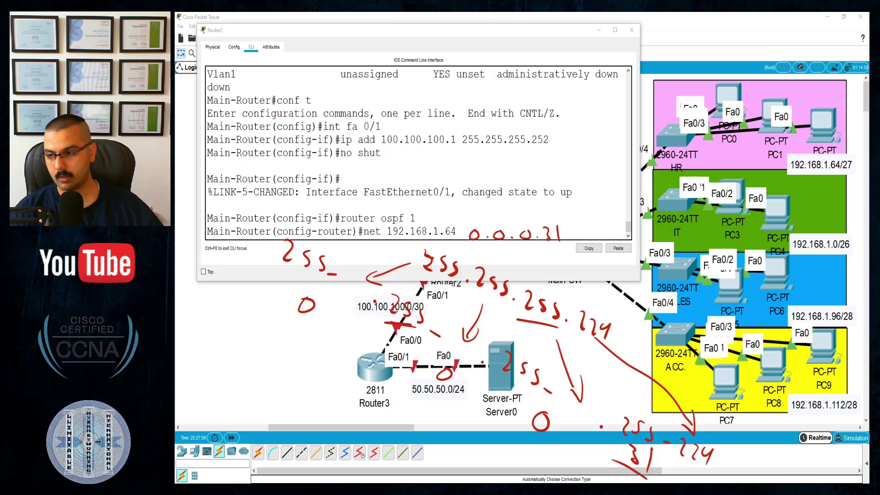
key(Escape)
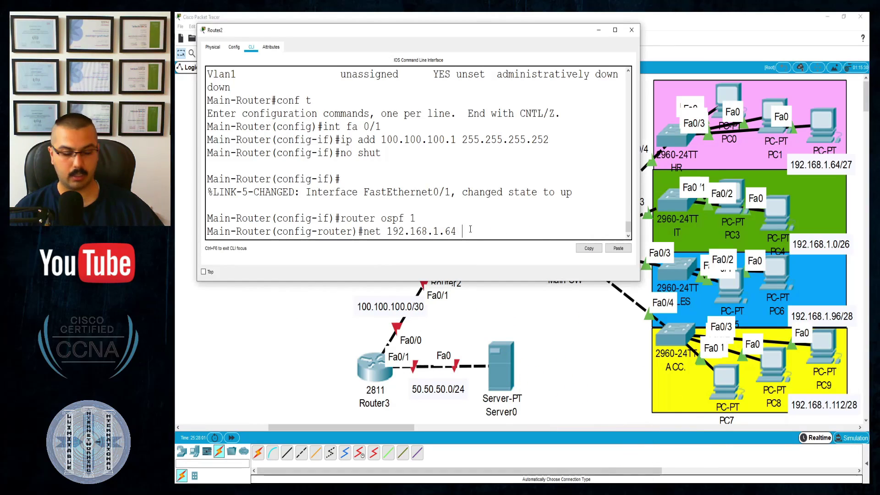
Step: Complete Router2's OSPF network statement for 192.168.1.64 with wildcard mask 0.0.0.31 in area 0
text(0.0.0.)
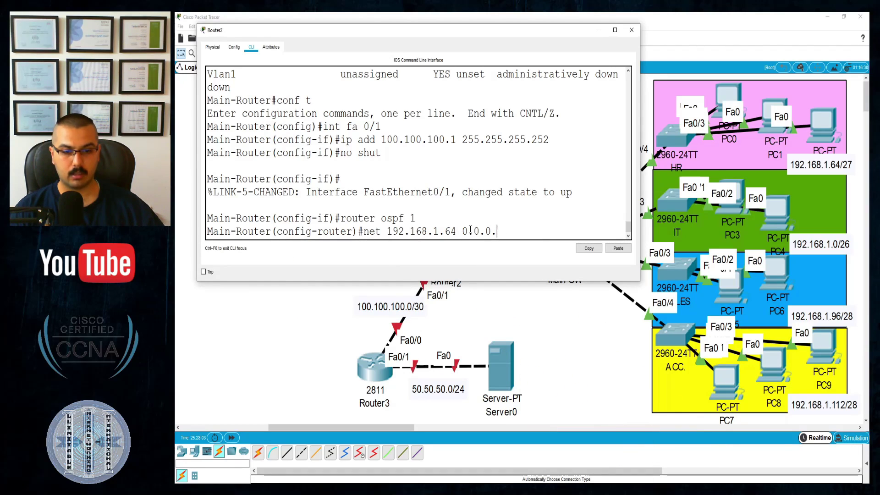
text(31 a)
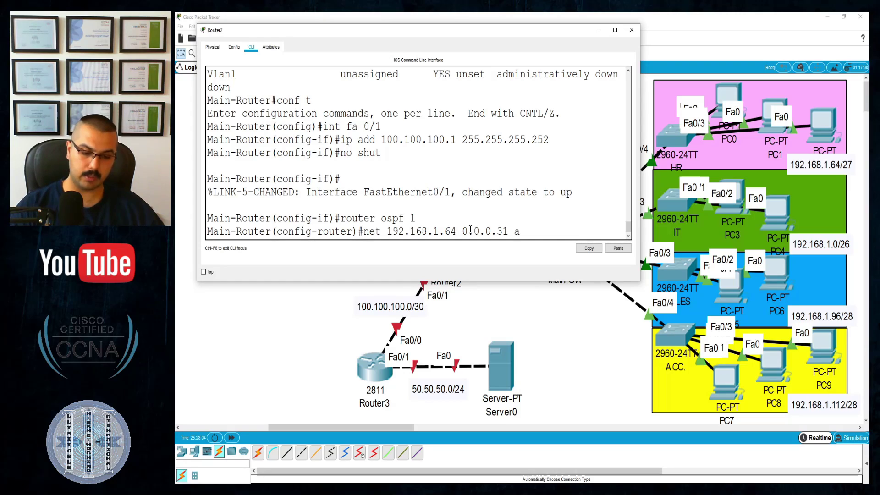
text(rea 0)
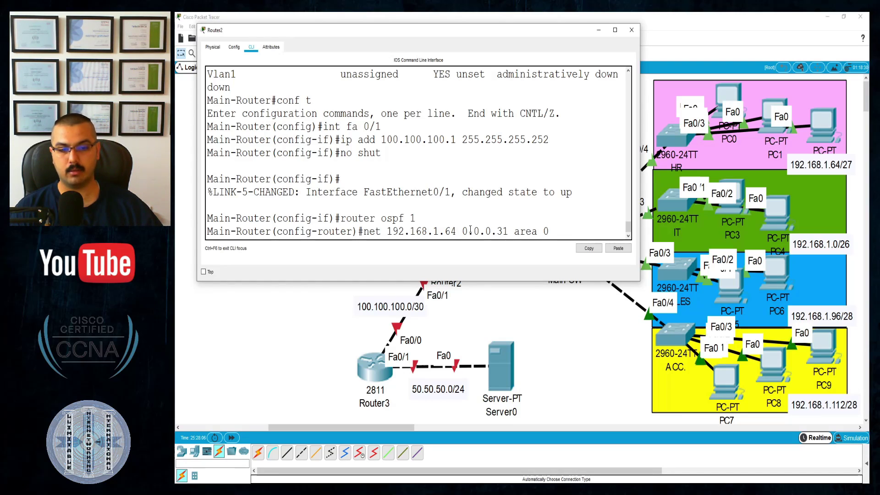
key(Return)
Step: Recall the previous network statement and rework it into an unfinished one for the IT subnet 192.168.1.0
key(Up)
text(net)
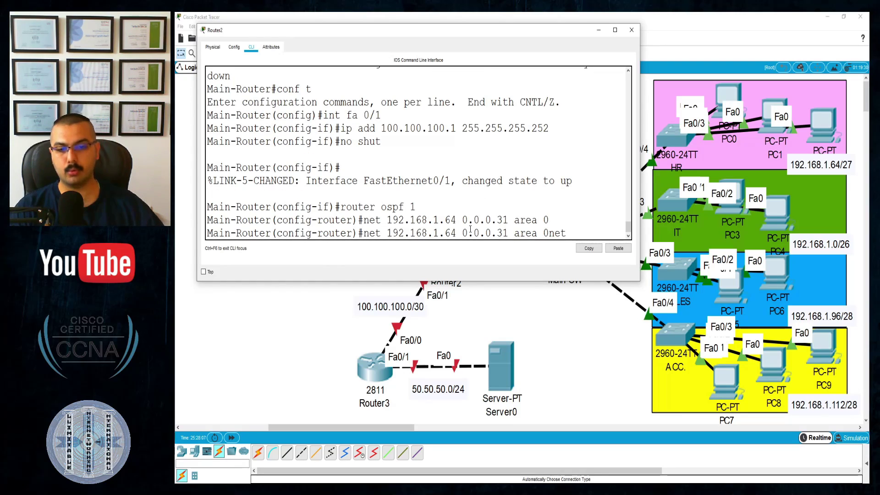
key(BackSpace)
key(BackSpace)
key(BackSpace)
key(BackSpace)
key(BackSpace)
key(BackSpace)
key(BackSpace)
key(BackSpace)
key(BackSpace)
key(BackSpace)
key(BackSpace)
key(BackSpace)
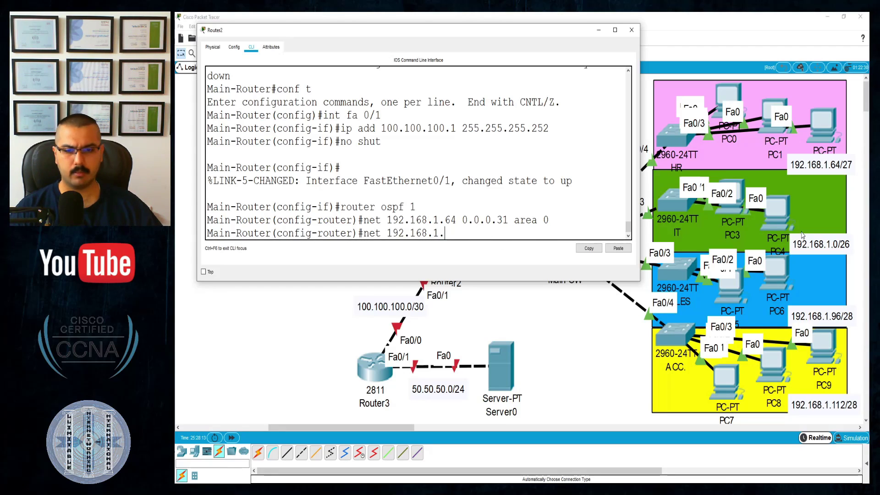
text(0)
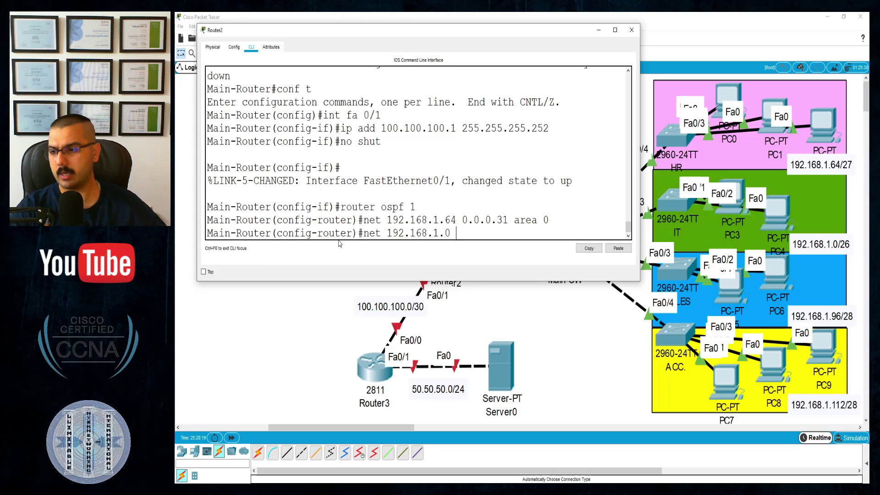
Step: Handwrite the last mask octet 192 with the annotation pen for the /26 wildcard calculation, and clear the ink
key(super)
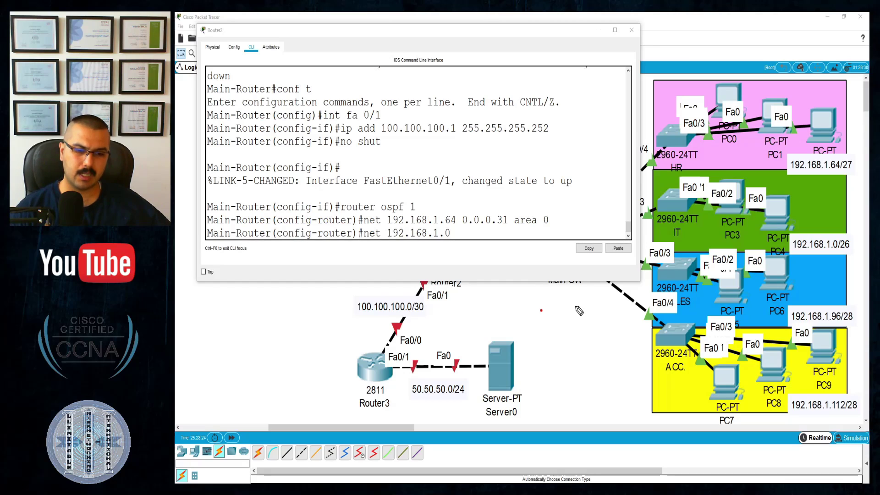
mouse_move(573, 306)
mouse_down()
mouse_move(563, 323)
mouse_move(611, 346)
mouse_up()
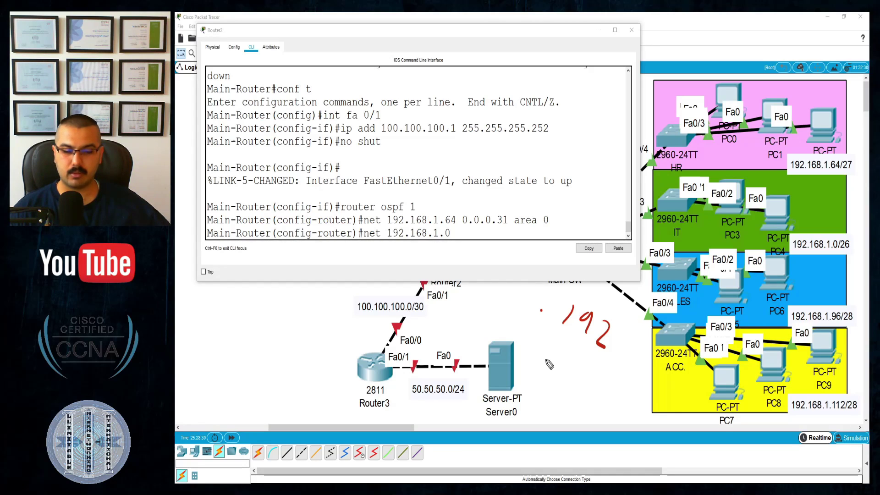
mouse_move(570, 349)
mouse_down()
mouse_move(556, 363)
mouse_move(587, 398)
mouse_move(489, 357)
mouse_up()
click(532, 356)
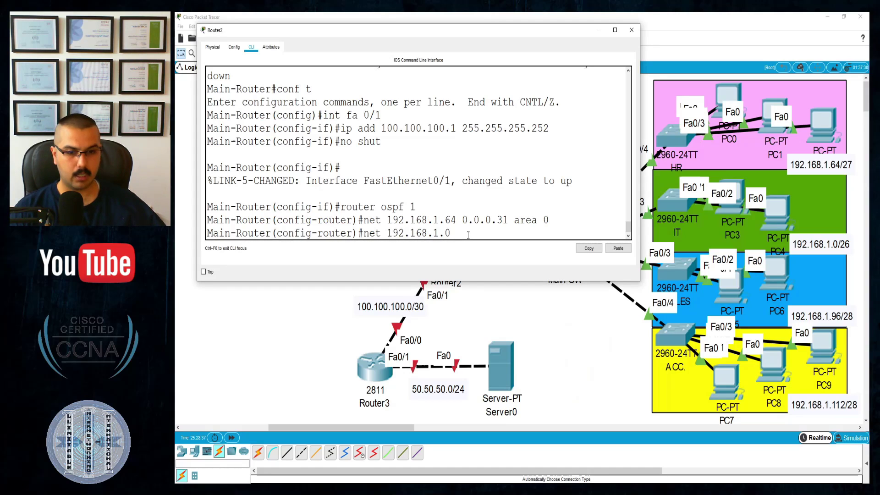
Step: Complete the OSPF network statement for 192.168.1.0 with wildcard mask 0.0.0.63 in area 0
text(0.0.0.63 )
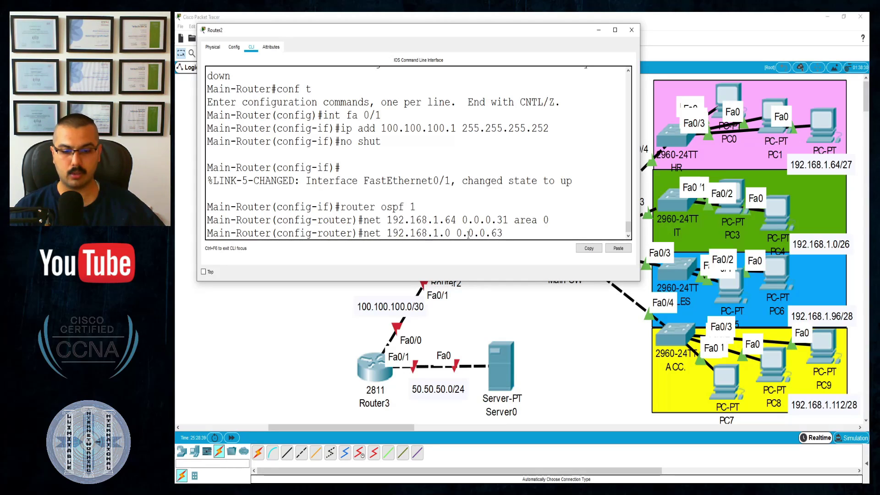
text(area 0)
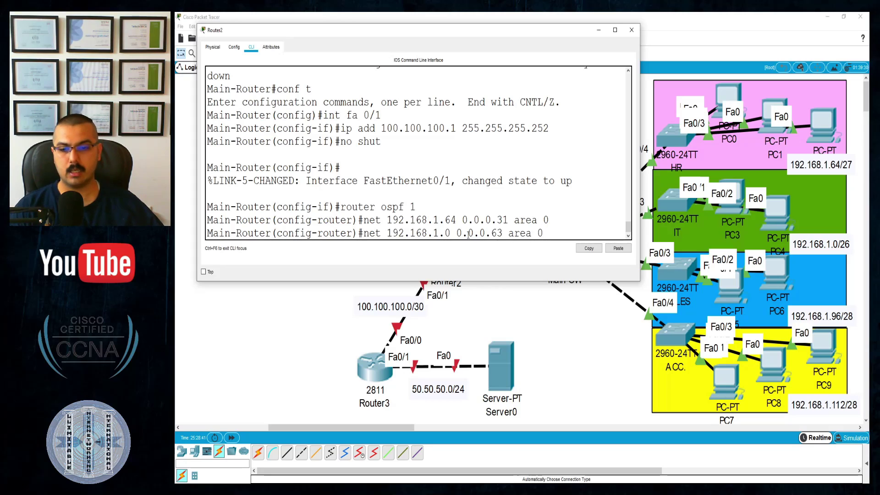
key(Return)
Step: Advertise the Sales subnet 192.168.1.96 with wildcard mask 0.0.0.15 in OSPF area 0, reusing the previous network statement
key(Up)
text(net)
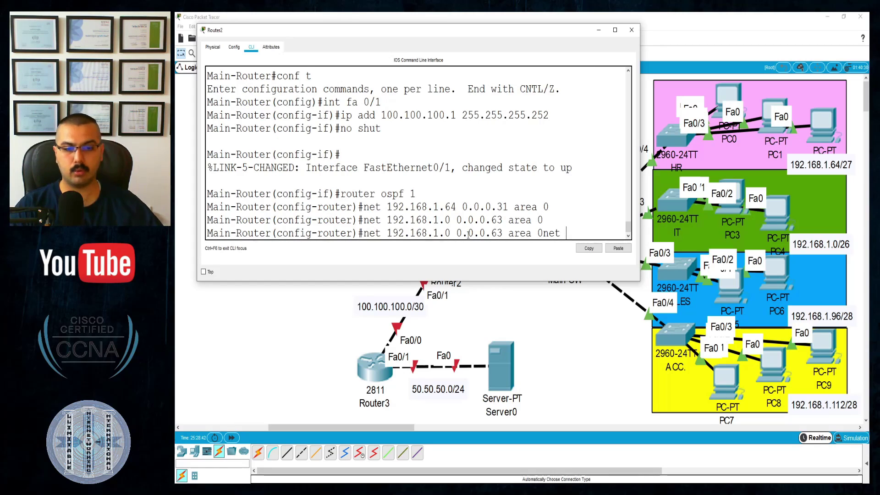
key(BackSpace)
key(BackSpace)
key(BackSpace)
key(BackSpace)
key(BackSpace)
key(BackSpace)
key(BackSpace)
key(BackSpace)
key(BackSpace)
key(BackSpace)
key(BackSpace)
key(BackSpace)
key(BackSpace)
key(BackSpace)
key(BackSpace)
key(BackSpace)
key(BackSpace)
key(BackSpace)
key(BackSpace)
key(BackSpace)
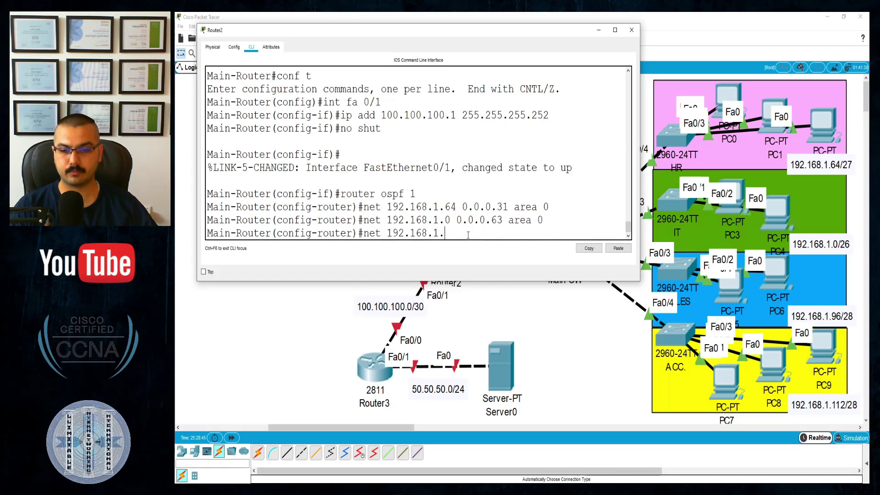
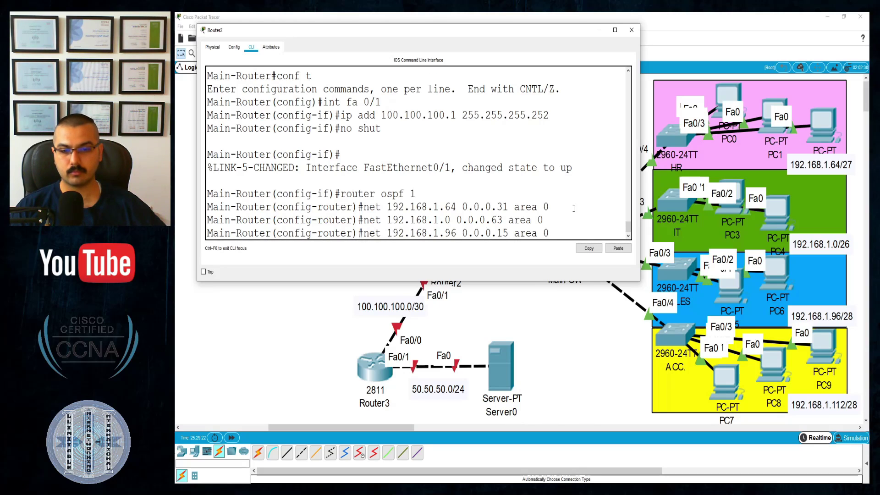
key(Return)
Step: Advertise the accounting subnet 192.168.1.112 with wildcard mask 0.0.0.15 in area 0 by changing the recalled statement's network address
key(Up)
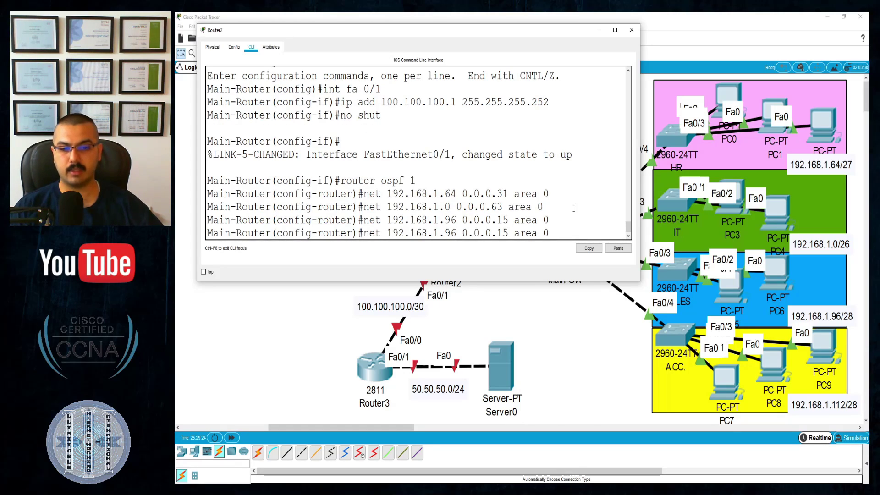
key(Left)
key(Left)
key(Left)
key(Left)
key(Left)
key(Left)
key(Left)
key(Left)
key(Left)
key(Left)
key(Left)
key(Left)
key(Left)
key(Left)
key(Left)
key(Left)
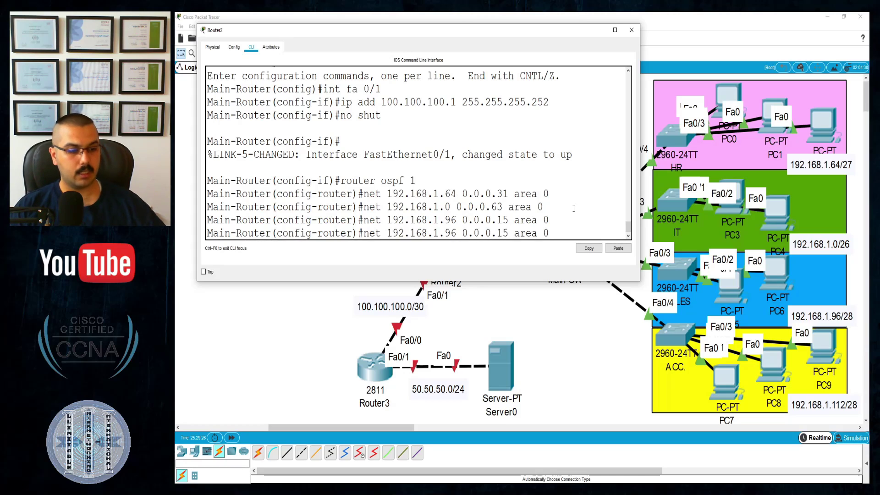
key(BackSpace)
key(BackSpace)
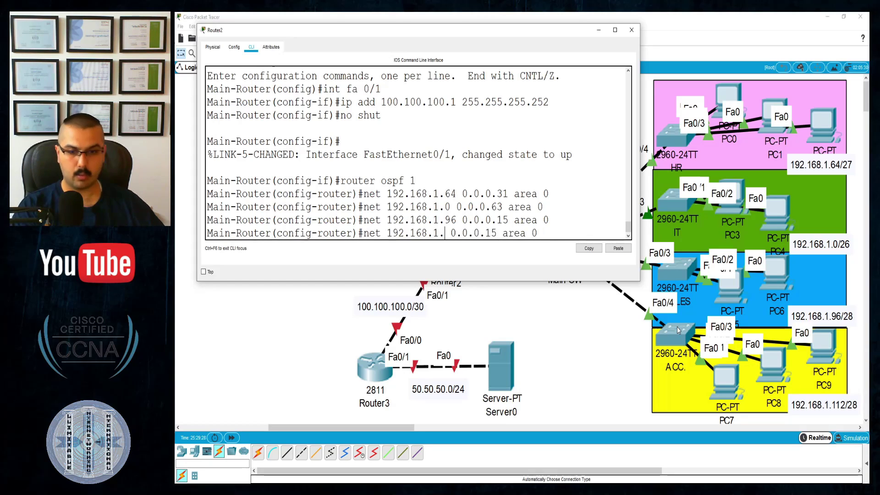
text(112)
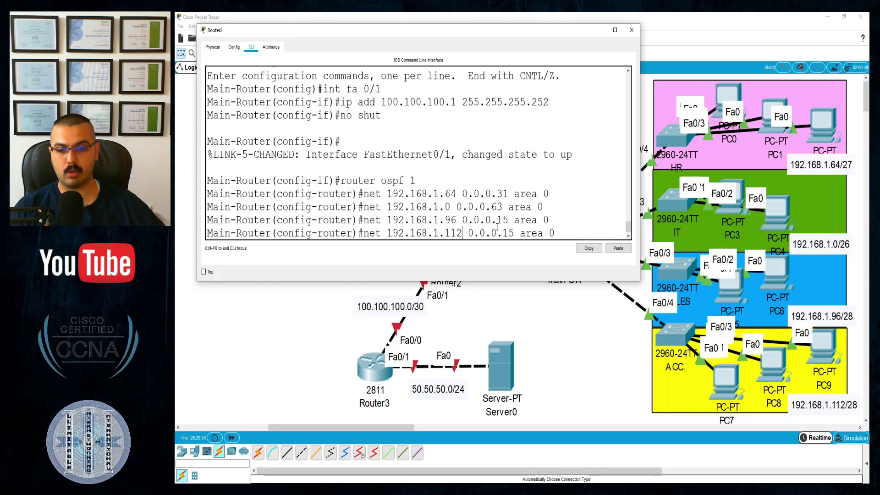
key(Return)
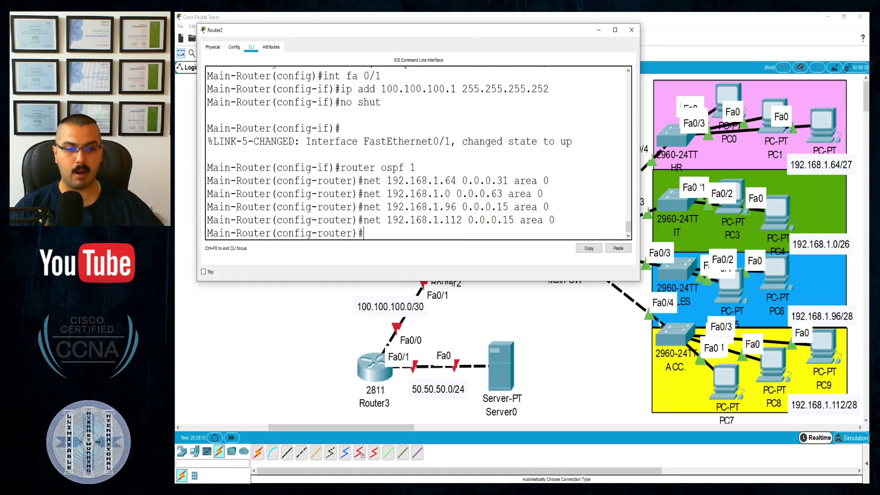
Step: Advertise the router link network 100.100.100.0 with wildcard mask 0.0.0.3 in OSPF area 0 on Main-Router, and end configuration mode
drag(513, 33, 652, 345)
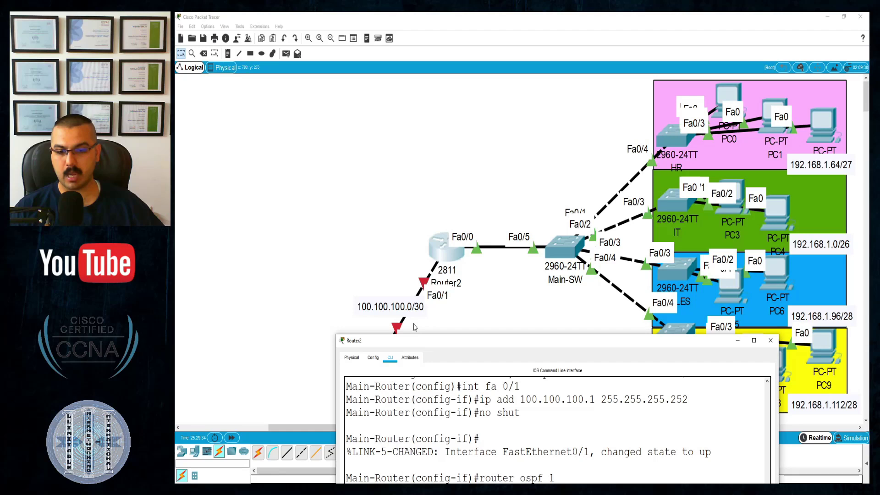
drag(444, 337, 336, 46)
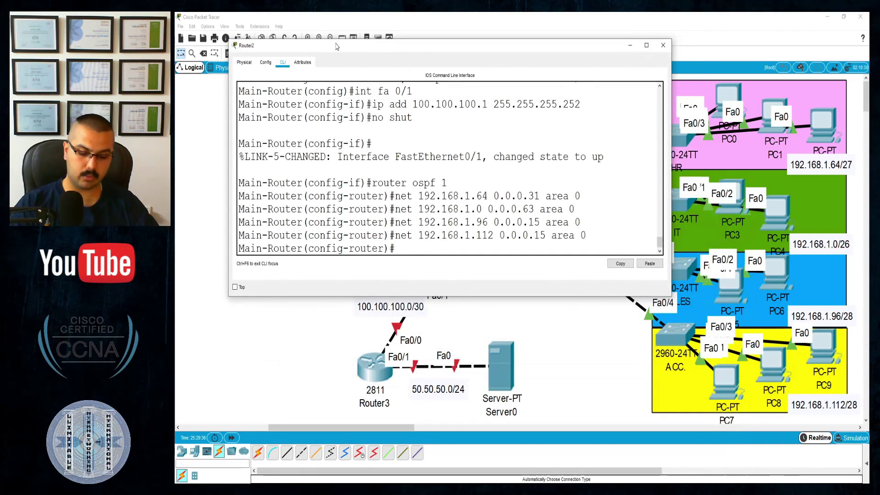
text(100.100.100.)
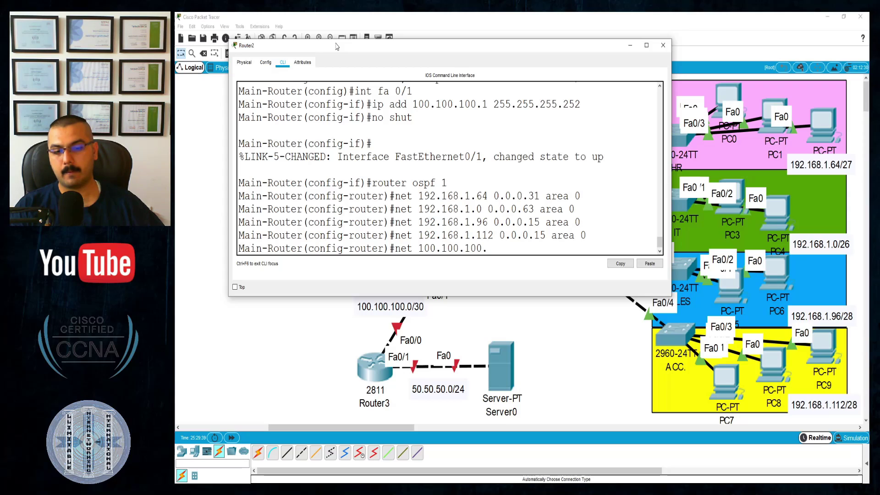
text(0 0.0.0.)
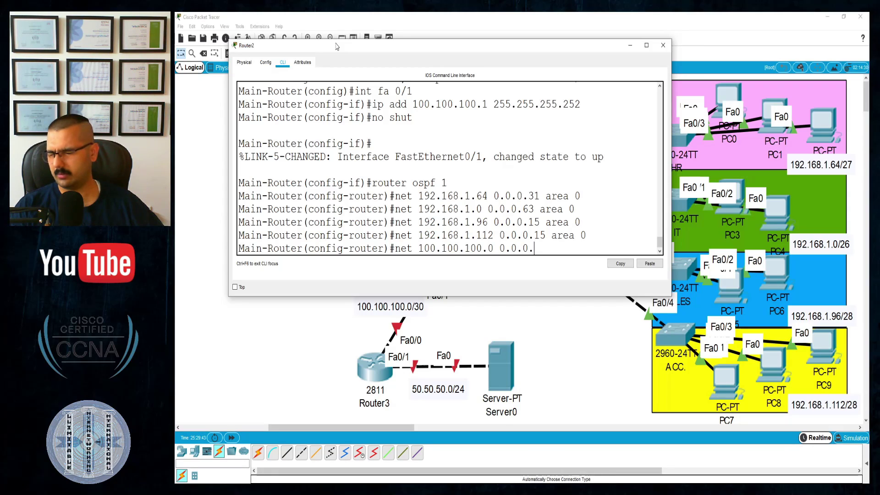
text(3 )
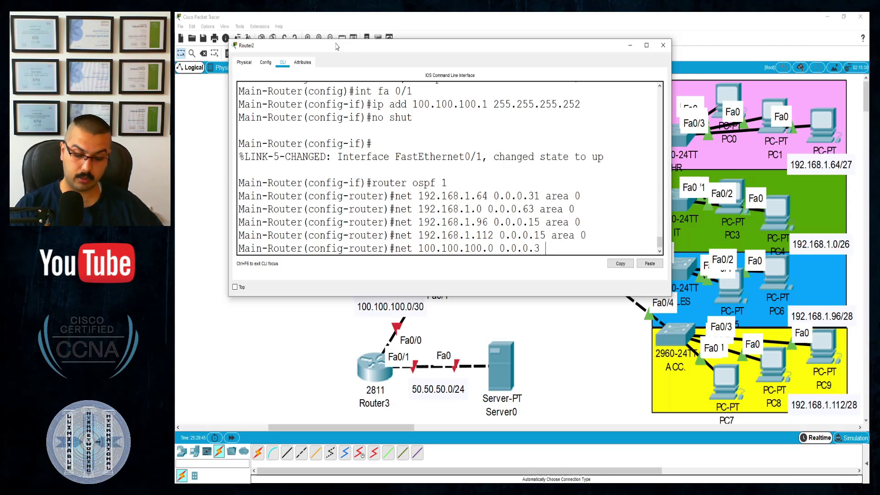
text(area 0)
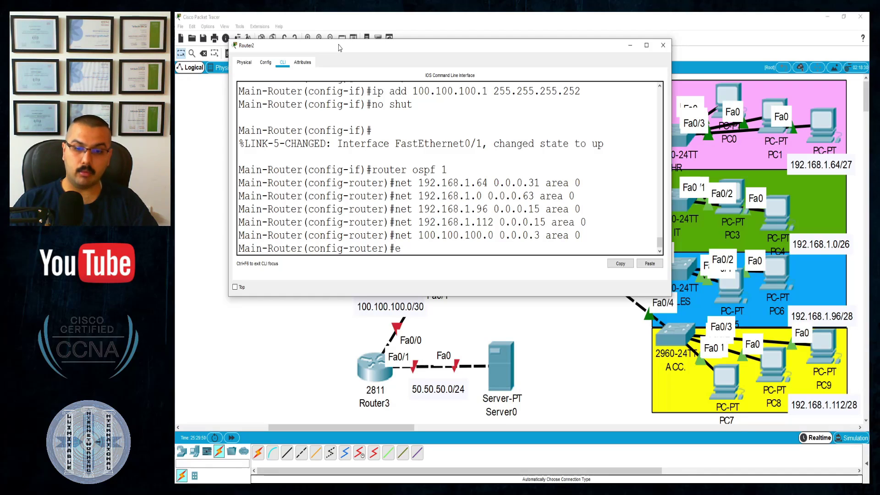
text(end)
key(Return)
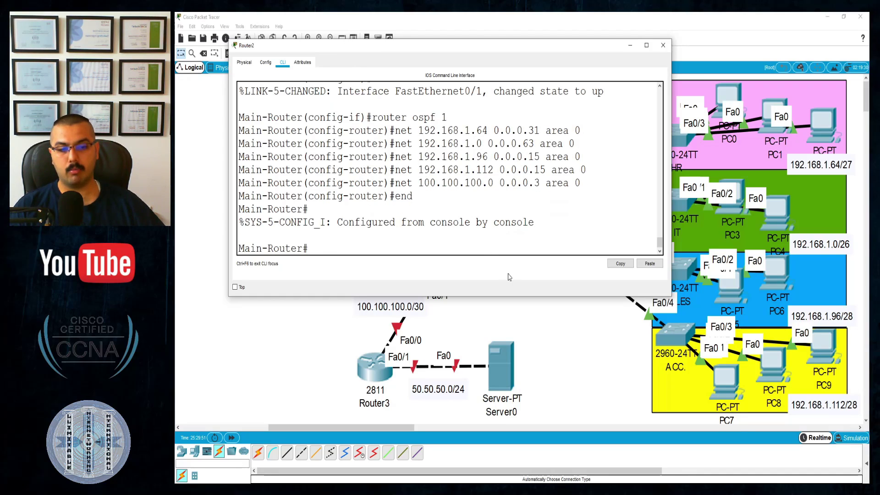
click(580, 334)
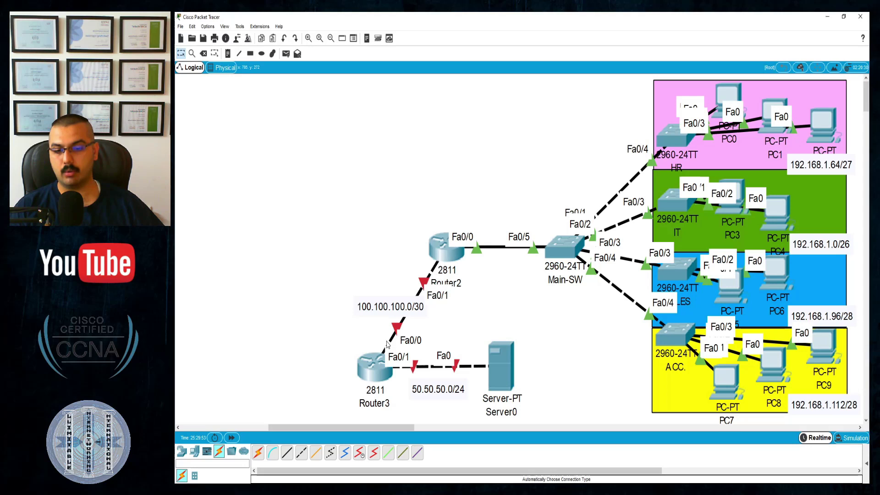
Step: Open the command line of Router3 and decline the initial configuration dialog
click(375, 373)
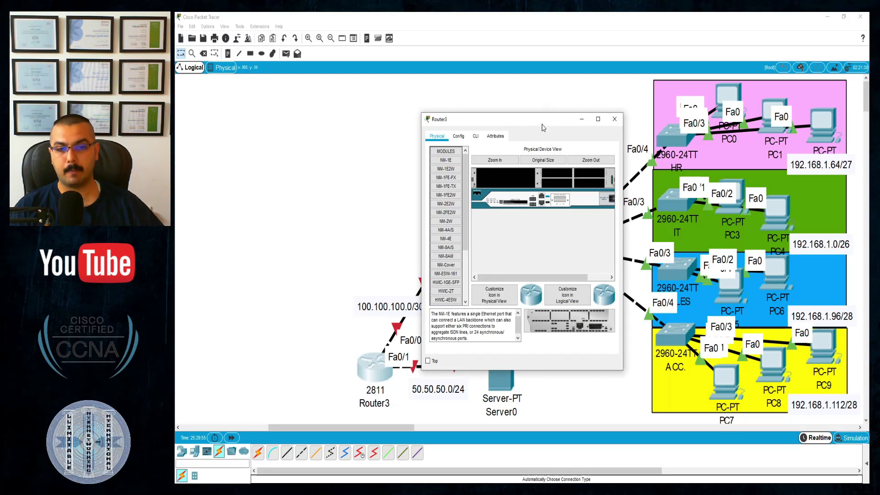
drag(549, 121, 785, 51)
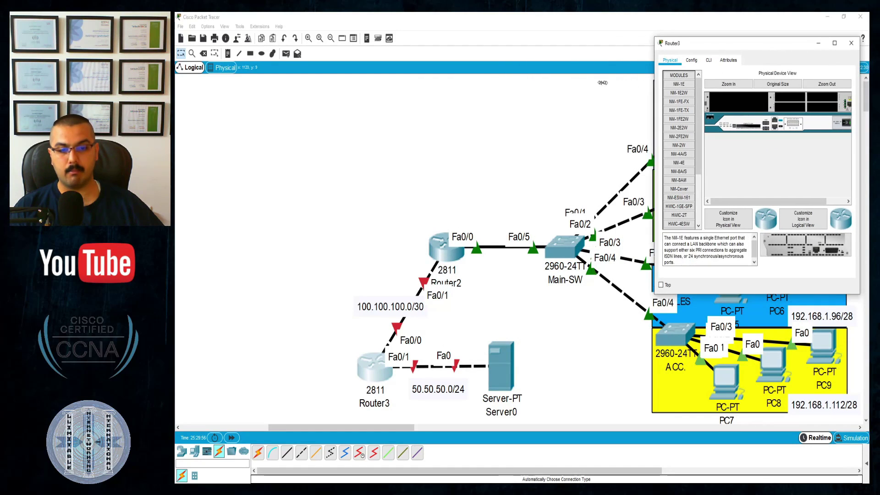
drag(657, 80, 471, 79)
click(529, 61)
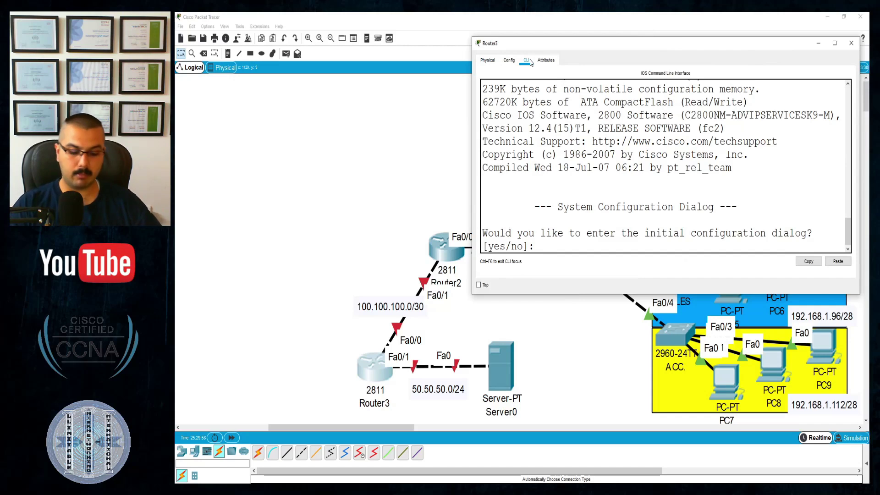
text(no)
key(Return)
key(Return)
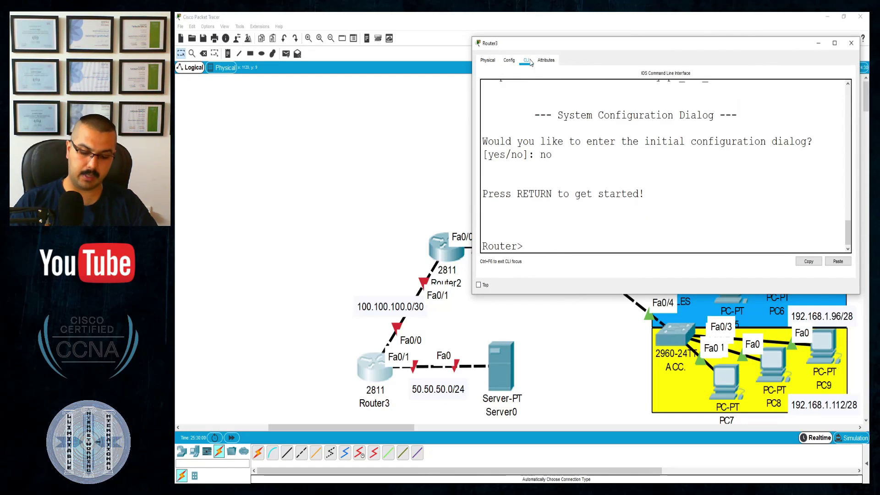
Step: Enter global configuration mode on Router3 and set its hostname to Ex-Router
text(en)
key(Return)
text(conf t)
key(Return)
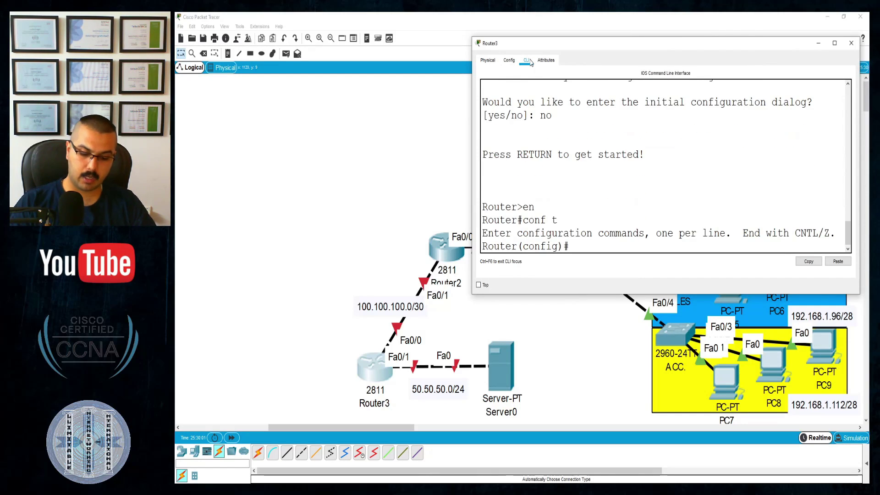
text(host)
key(Tab)
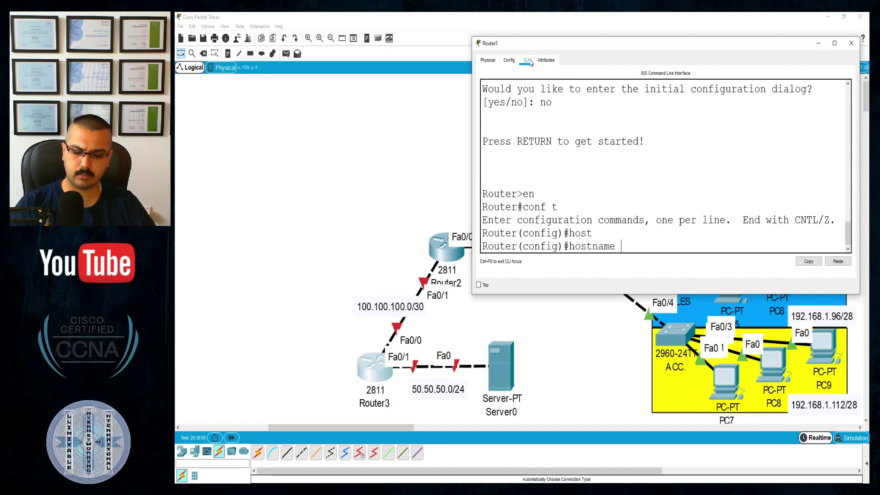
text(Ex-Rou)
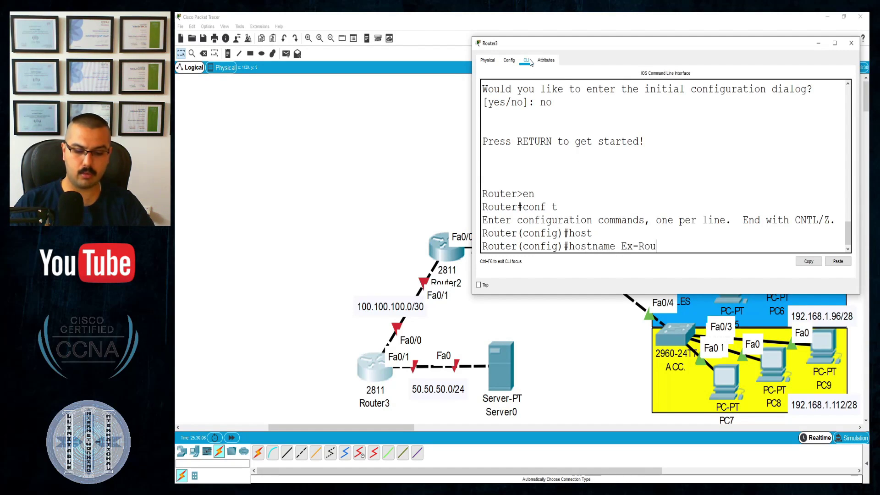
text(ter)
key(Return)
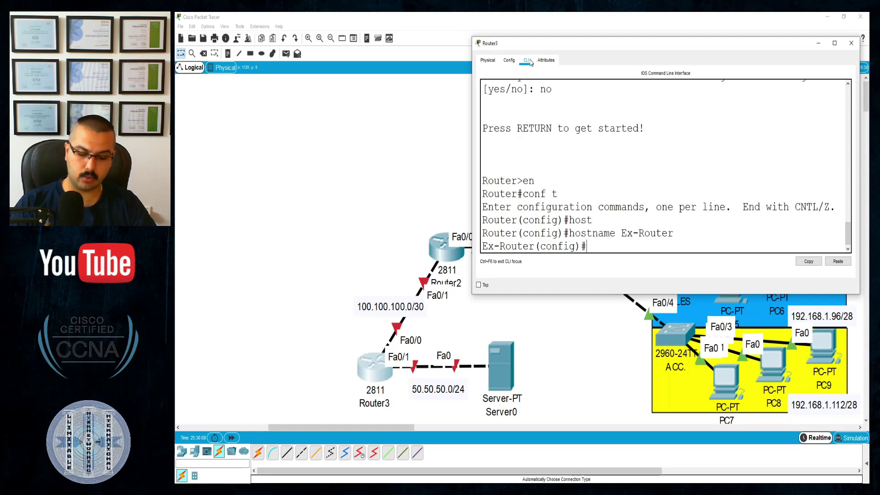
Step: Assign 100.100.100.2 with mask 255.255.255.252 to Ex-Router's FastEthernet 0/0, enable the interface, and return to global configuration mode
text(int fa 0/0)
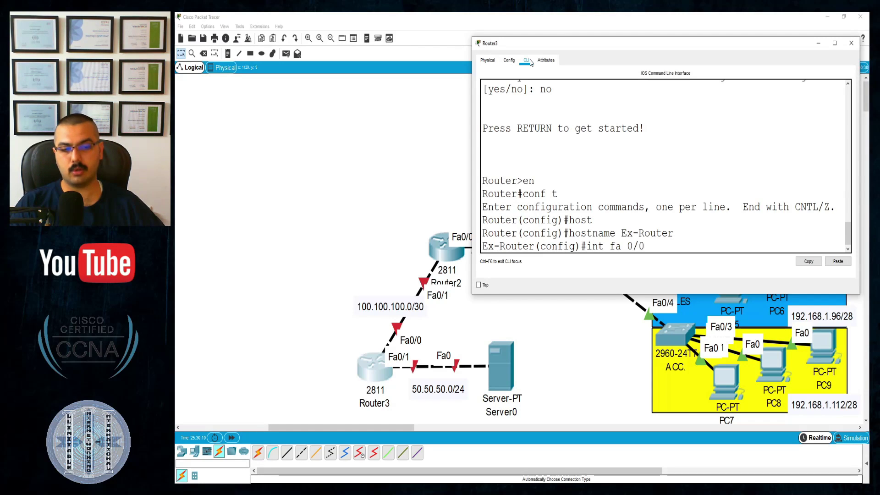
key(Return)
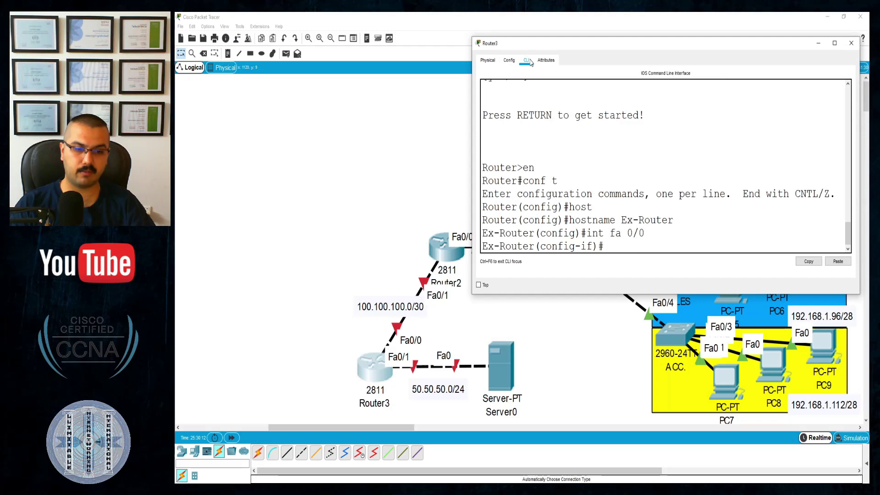
text(ip add 100.101)
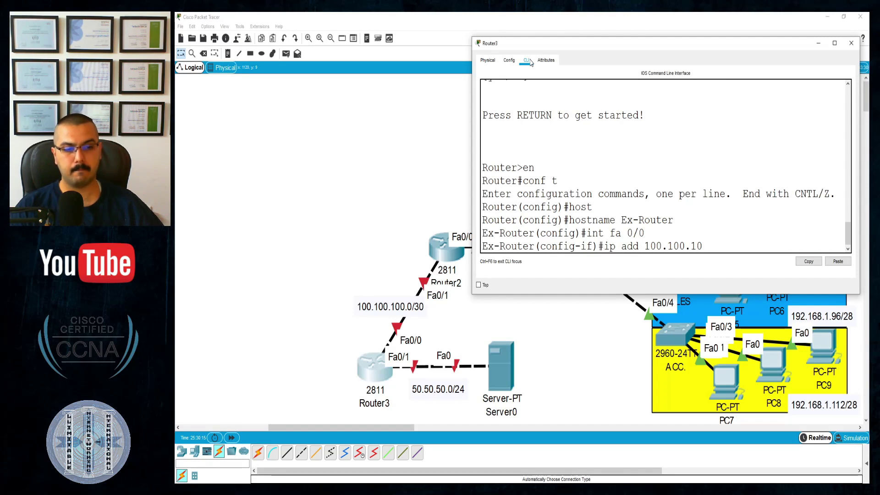
text(0.100.2 255.255.255.2)
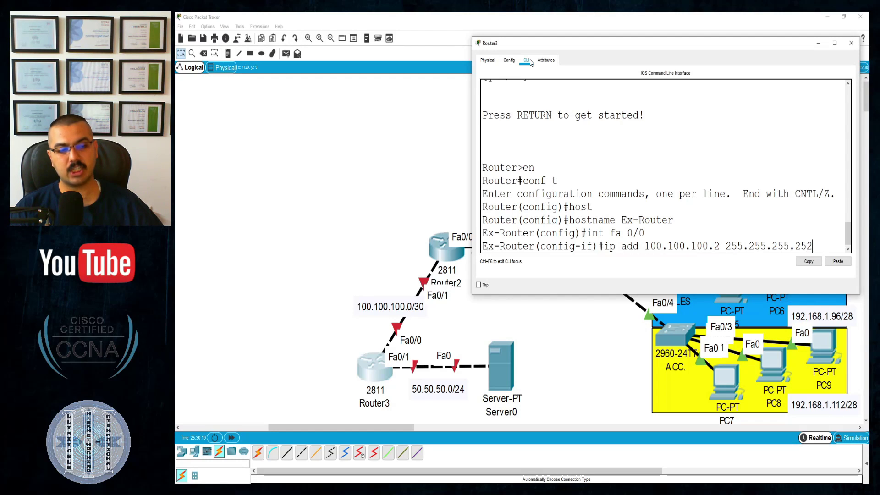
text(52)
key(Return)
text(no shut)
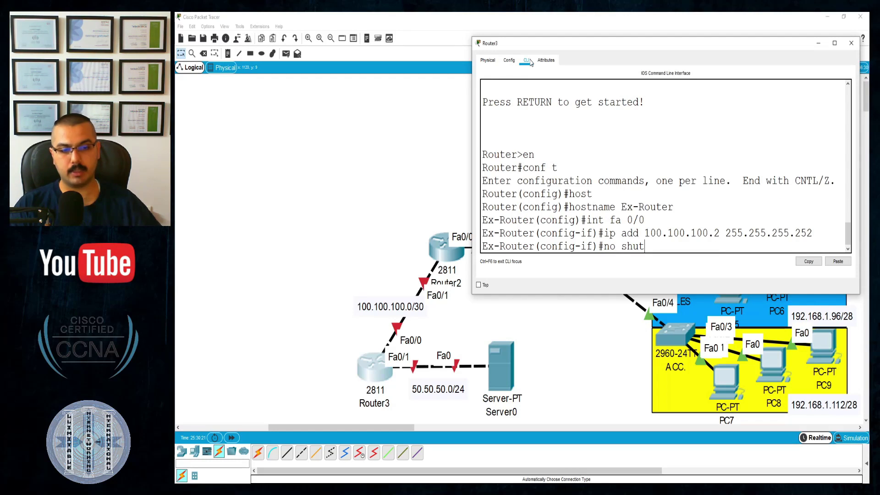
key(Tab)
key(Return)
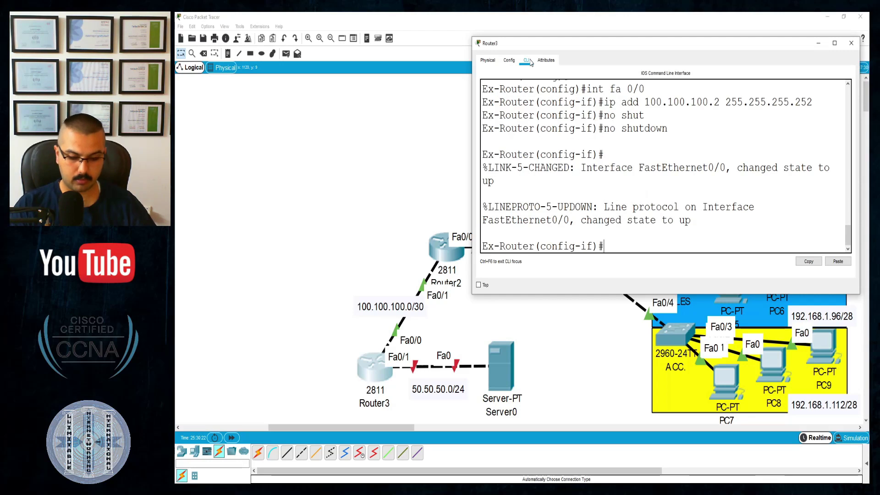
text(exit)
key(Return)
Step: Assign 50.50.50.1 with mask 255.255.255.0 to Ex-Router's FastEthernet 0/1, enable the interface, and return to global configuration mode
text(int)
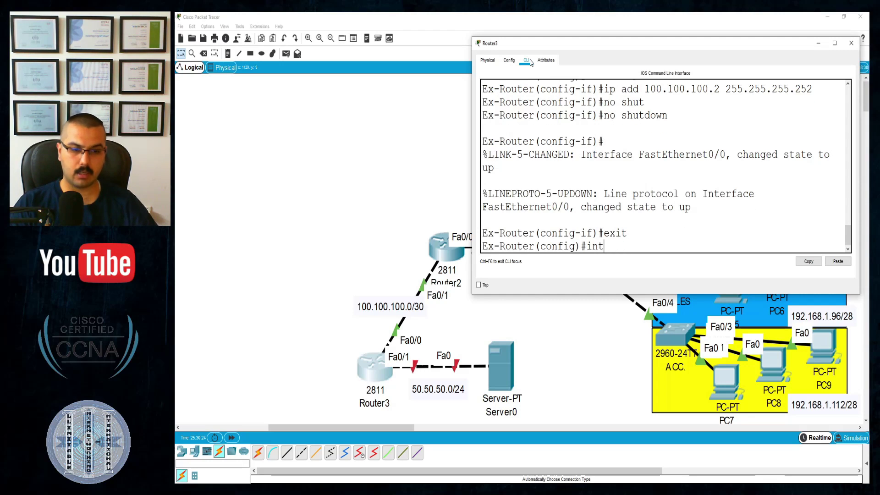
text( fa 0/1)
key(Return)
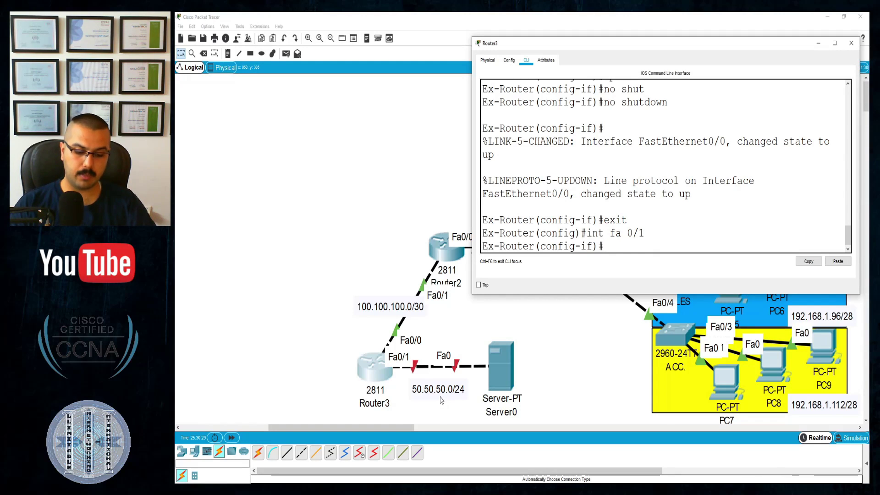
text(ip add 50.50)
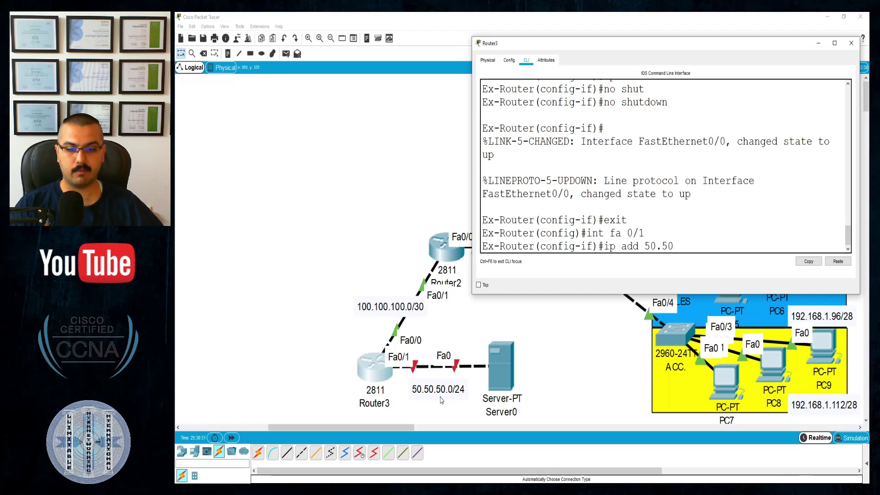
text(.50.)
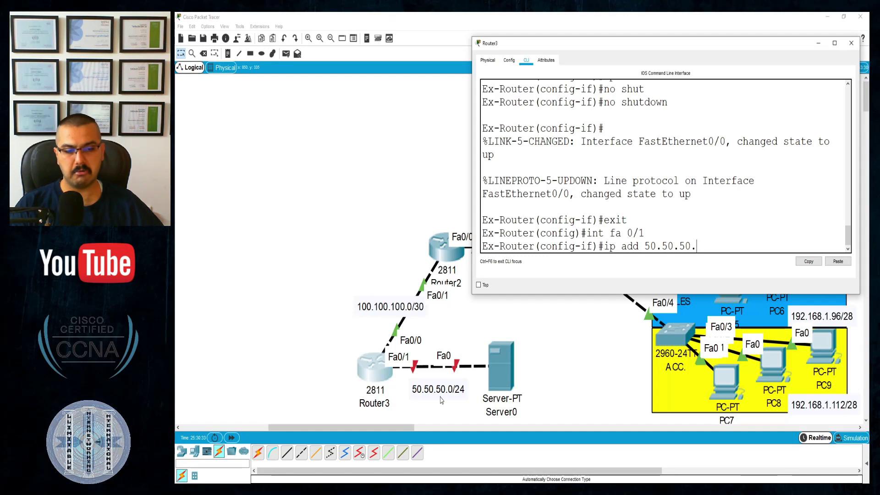
text(1 255)
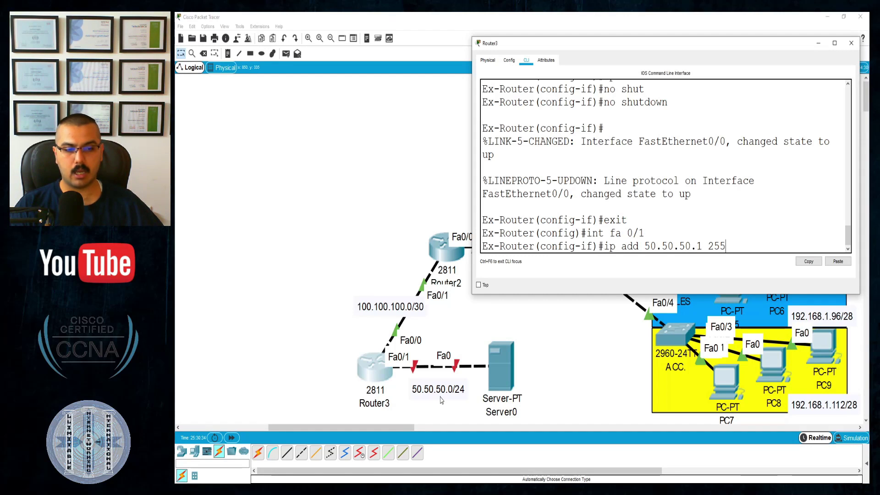
text(.255.255.0)
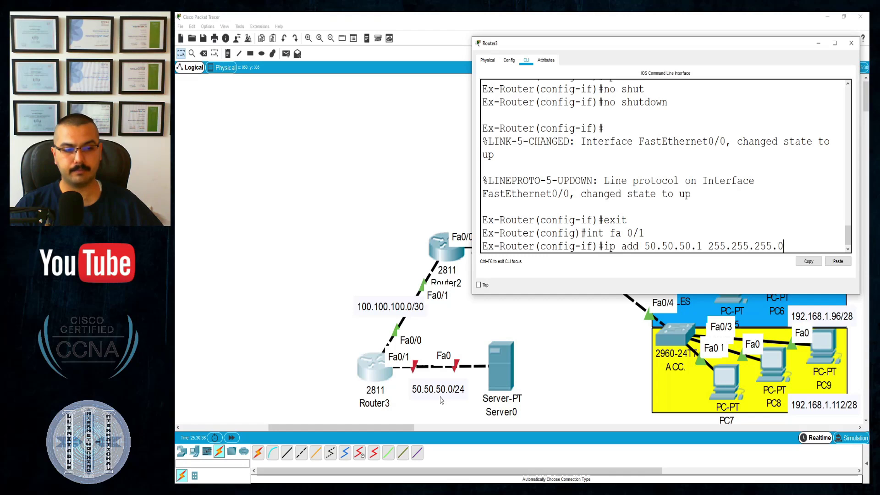
key(Return)
text(no shut)
key(Tab)
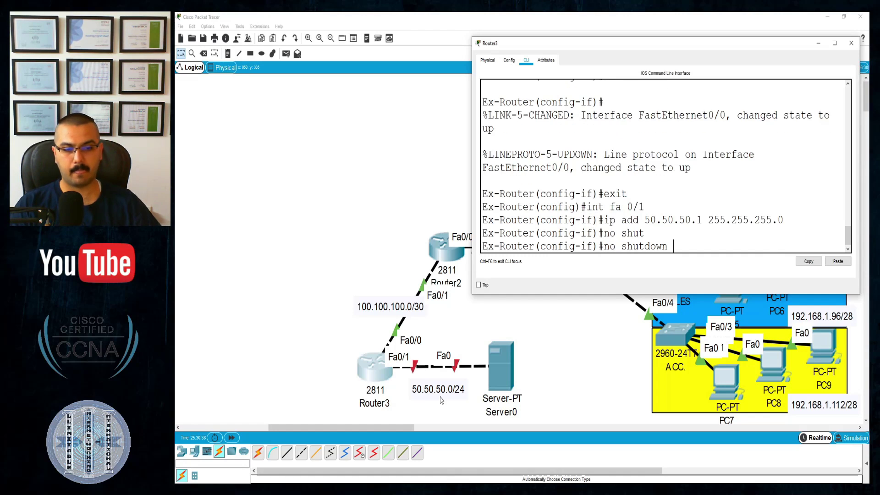
key(Return)
key(Return)
text(exit)
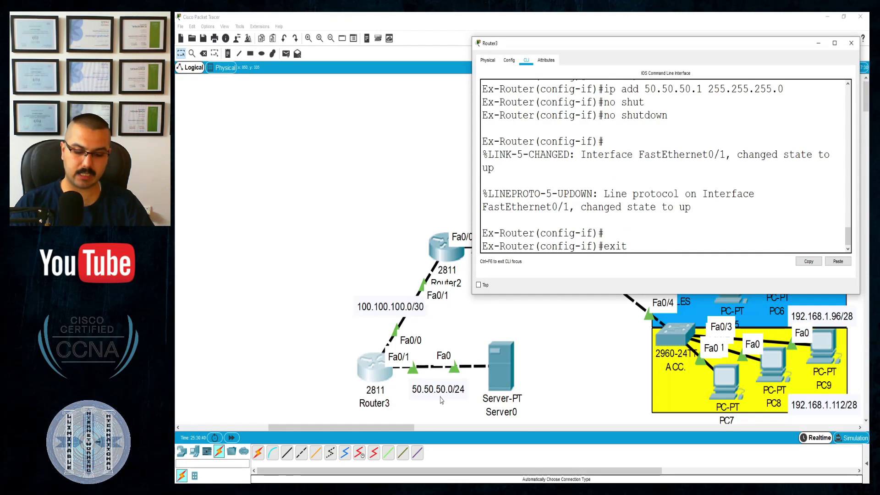
key(Return)
Step: Start OSPF process 1 on Ex-Router and advertise network 100.100.100.0 with wildcard 0.0.0.3 in area 0
text(router os)
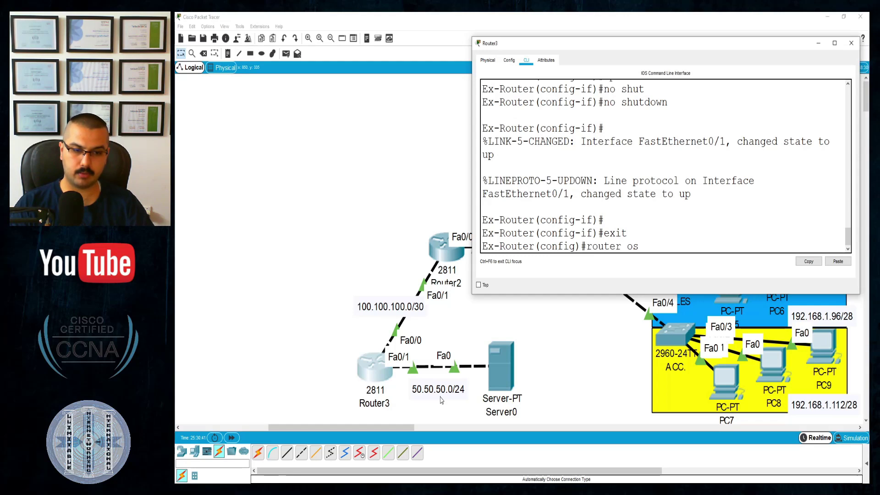
text(pf 1)
key(Return)
text(nfig-router)#n)
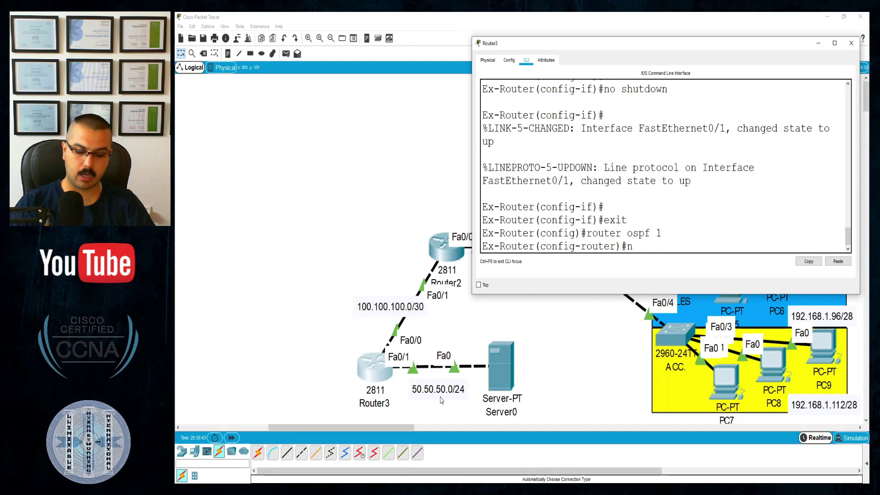
text(et 100.10)
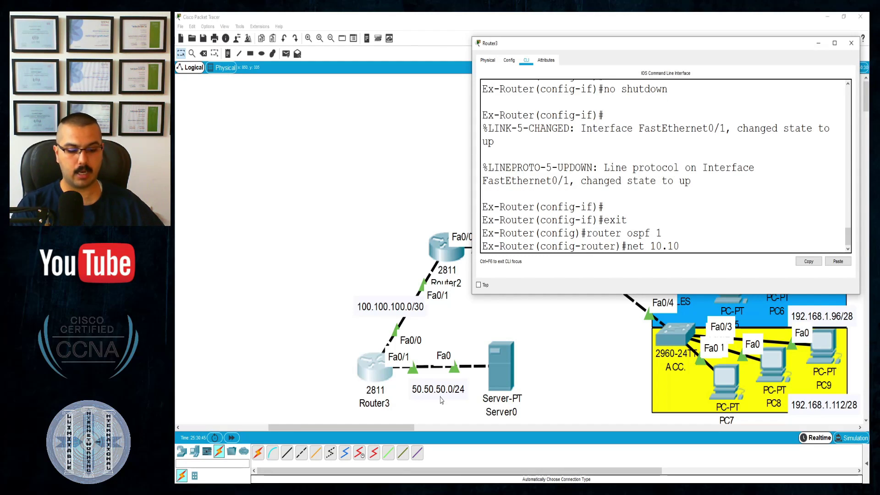
key(BackSpace)
key(BackSpace)
key(BackSpace)
text(0.100.100.0 0.0.0.)
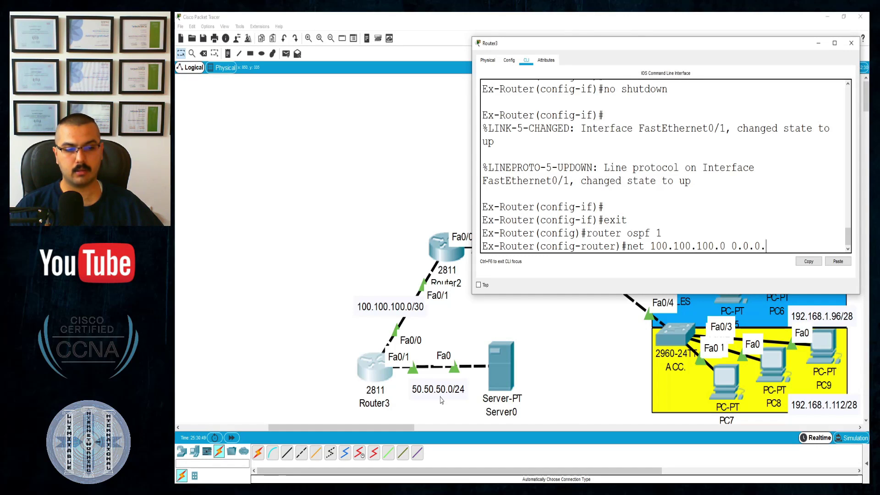
text(3 )
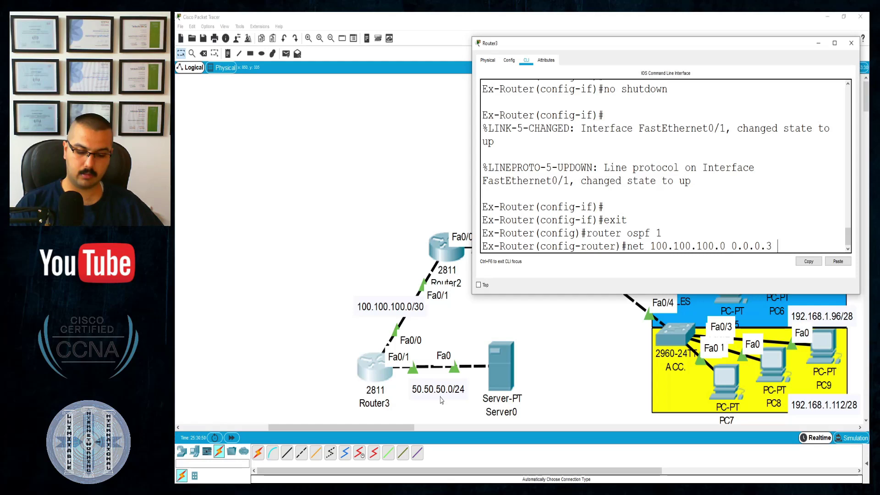
text(area 0)
key(Return)
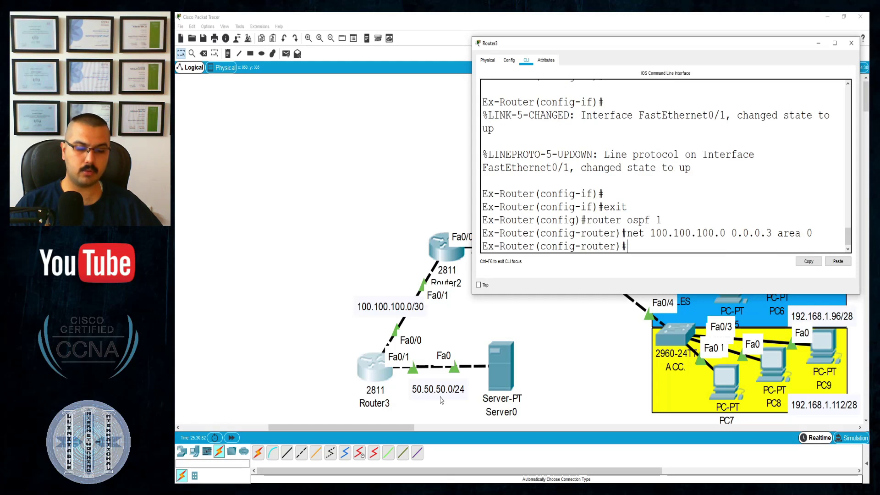
Step: Advertise network 50.50.50.0 with wildcard 0.0.0.255 in area 0 under Ex-Router's OSPF process
text(net )
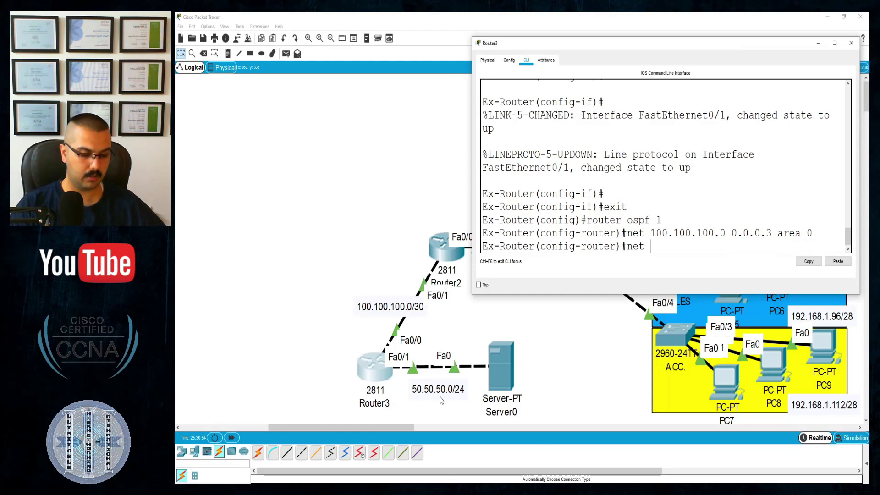
text(50.50.50)
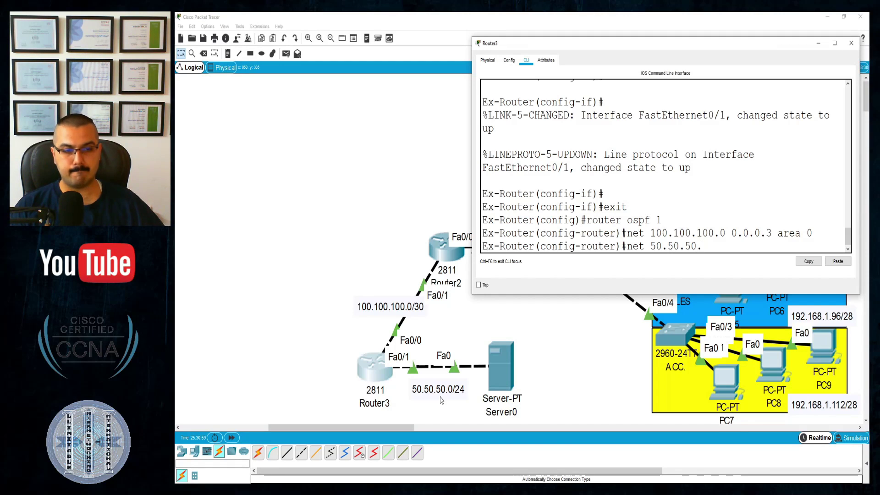
text(.0 0.0.0.255)
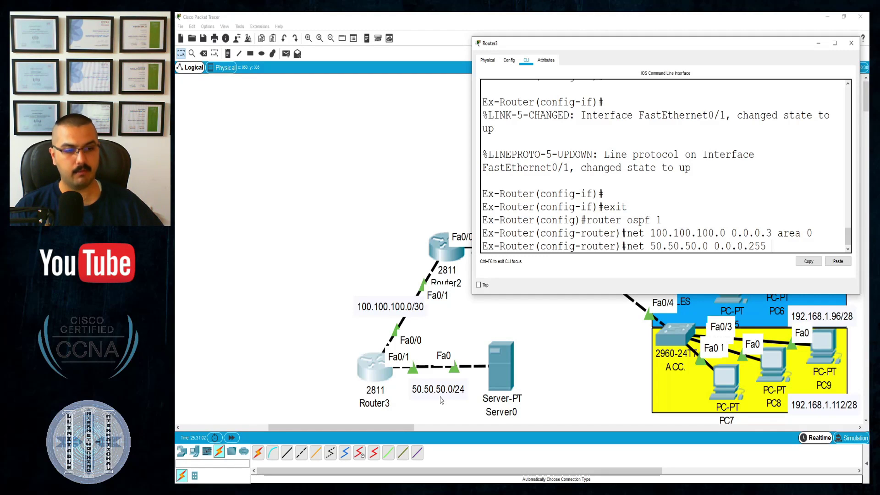
text( area)
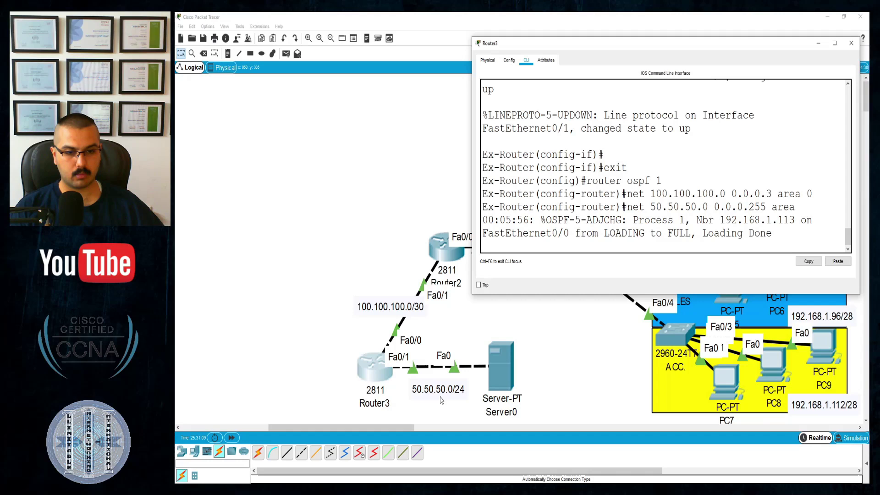
text(0)
key(Return)
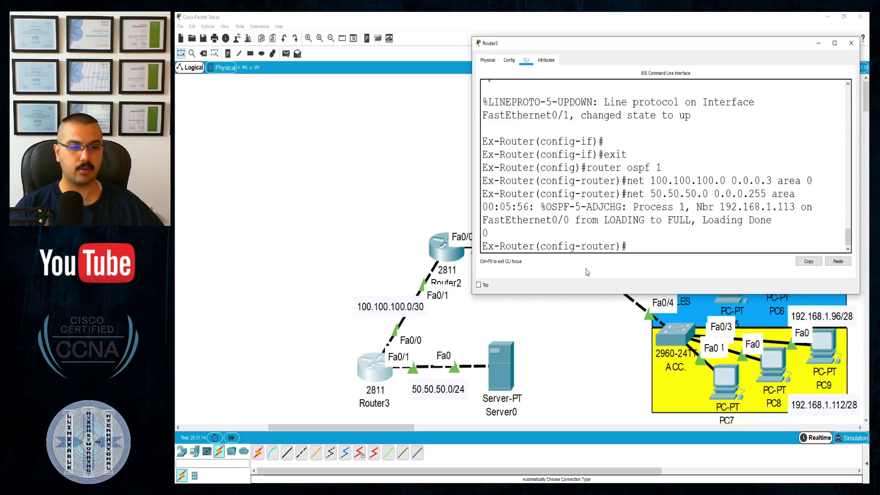
drag(622, 193, 796, 194)
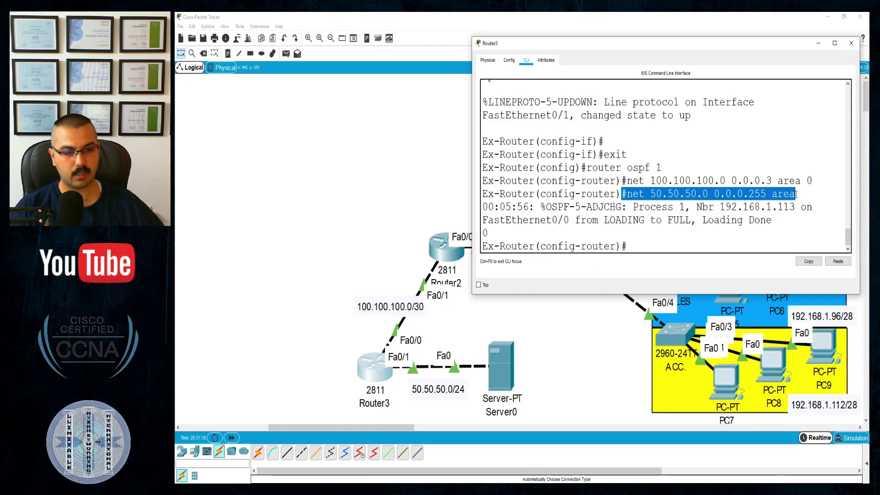
drag(627, 195, 797, 194)
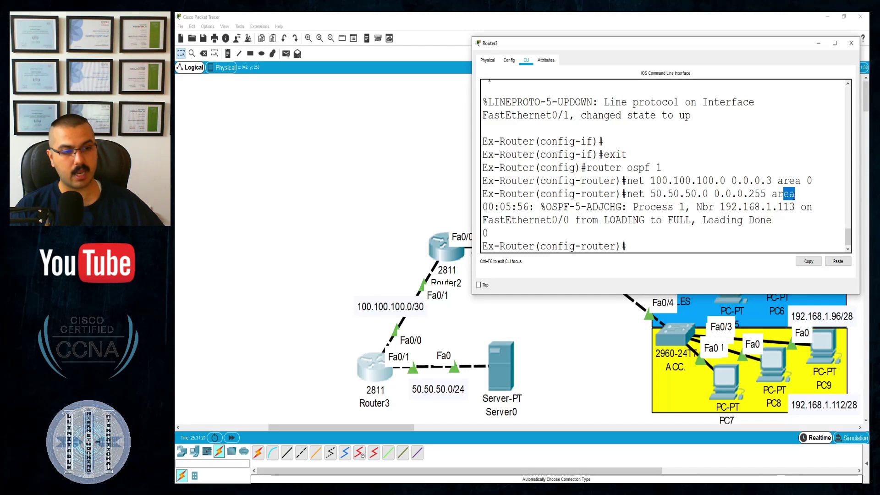
click(801, 194)
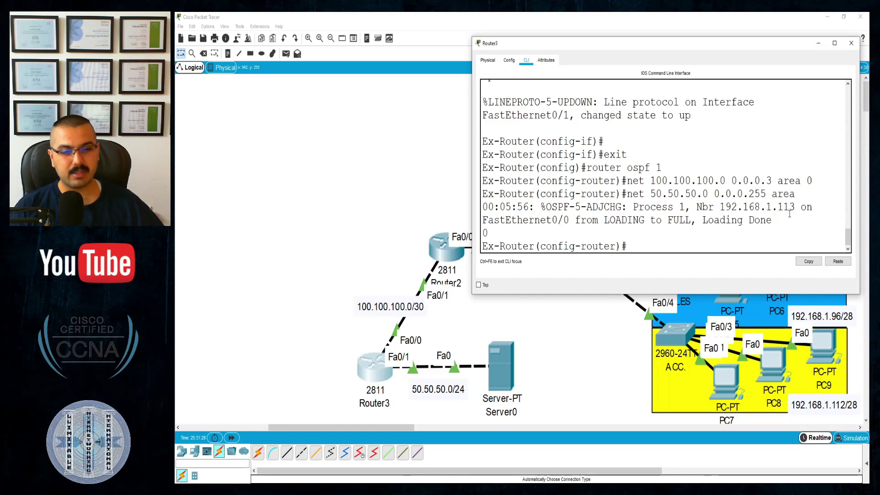
drag(773, 220, 488, 207)
click(488, 208)
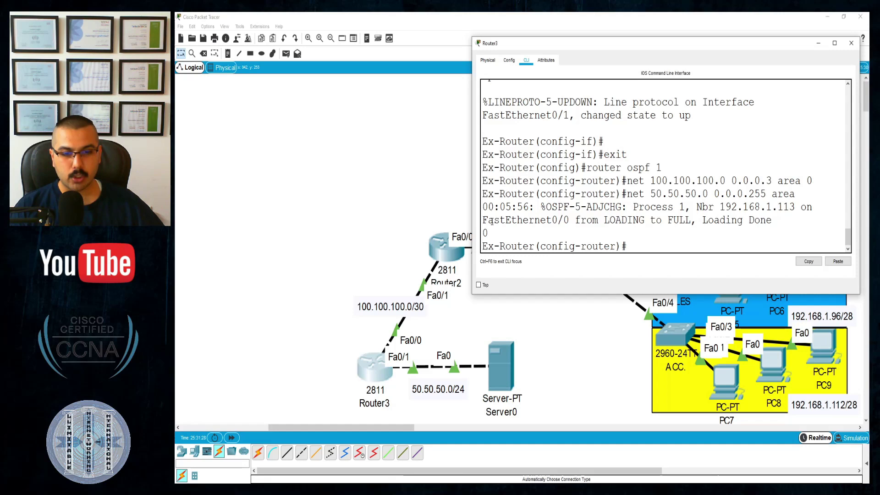
double_click(487, 233)
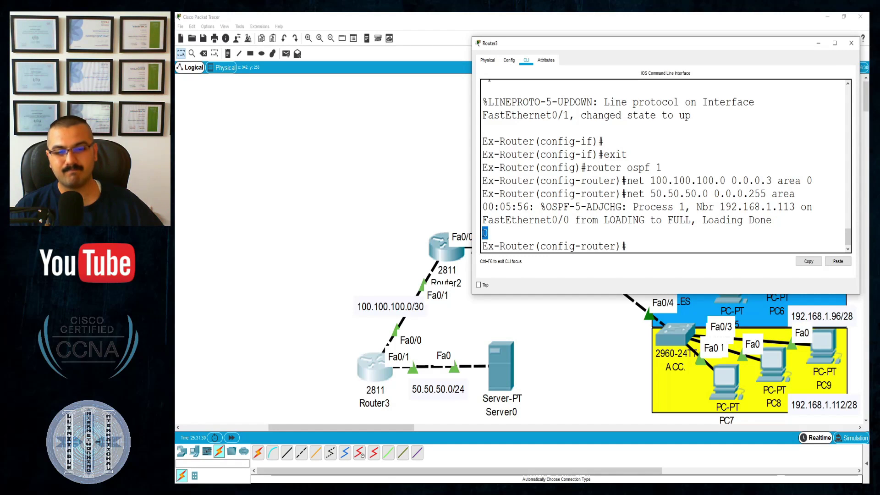
Step: Leave configuration mode on Ex-Router, check the OSPF network statements in its running configuration, and close the router window
click(652, 245)
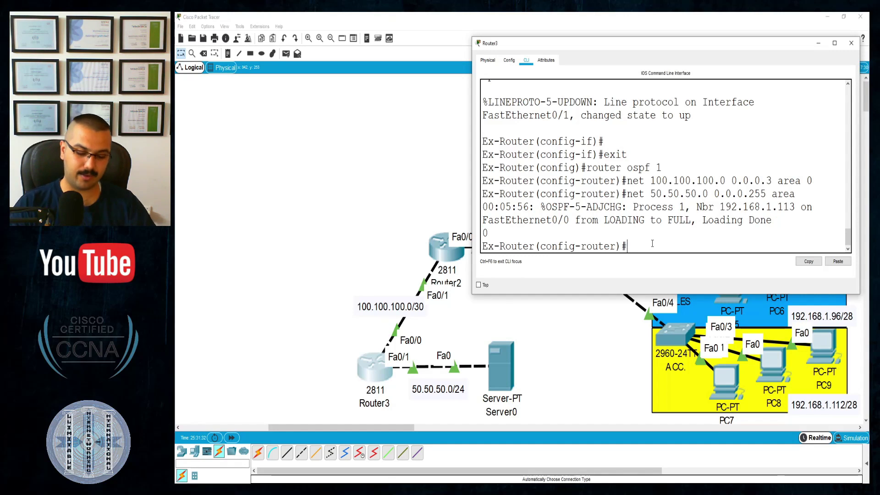
text(end)
key(Return)
key(Return)
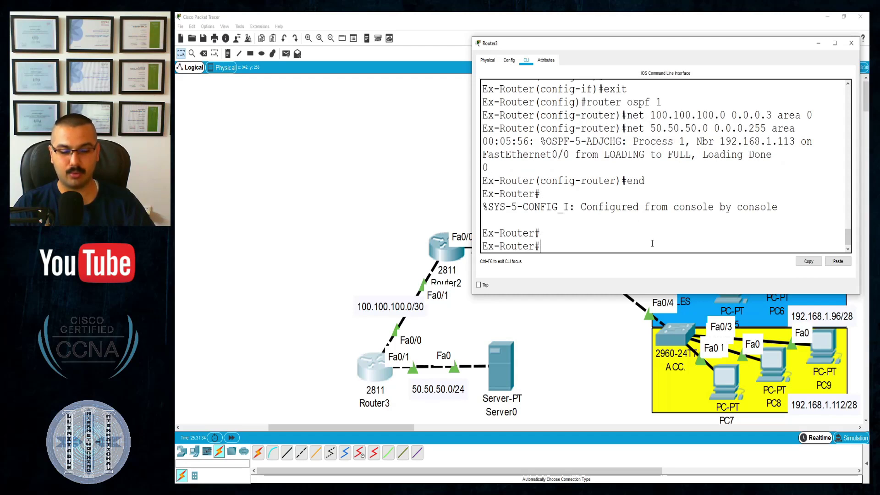
text(sho run)
key(Return)
key(space)
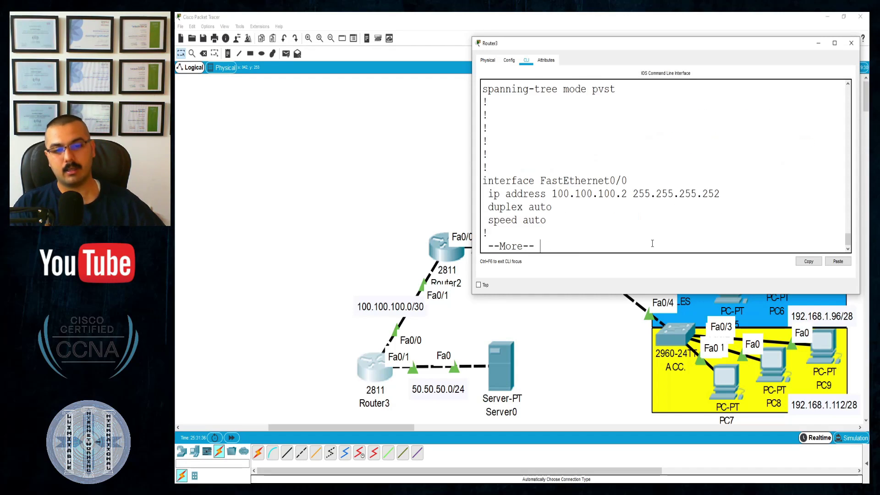
key(space)
key(space)
scroll(652, 243, up, 6)
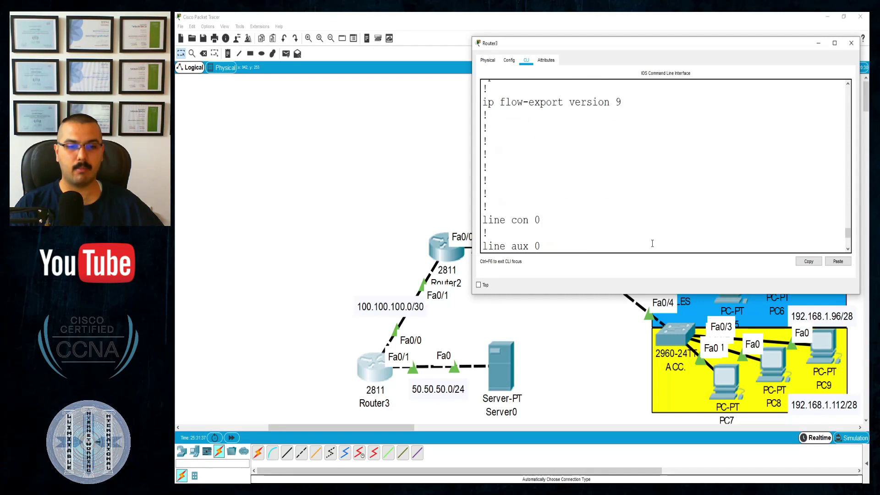
drag(692, 155, 488, 155)
click(582, 172)
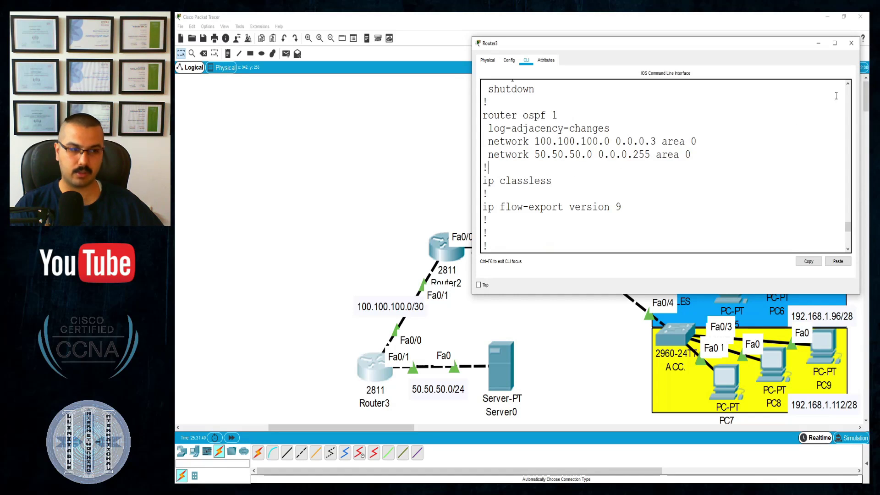
click(852, 48)
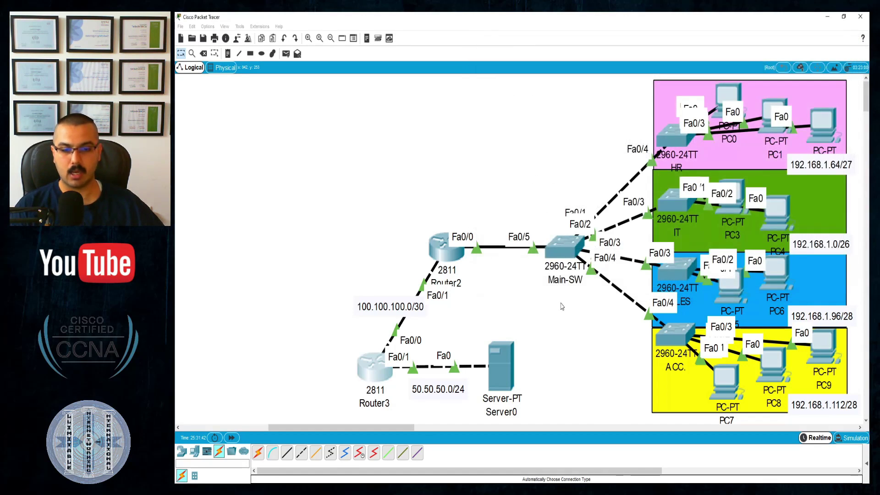
Step: Open Server0's IP configuration and set its static IP address to 50.50.50.50
click(505, 364)
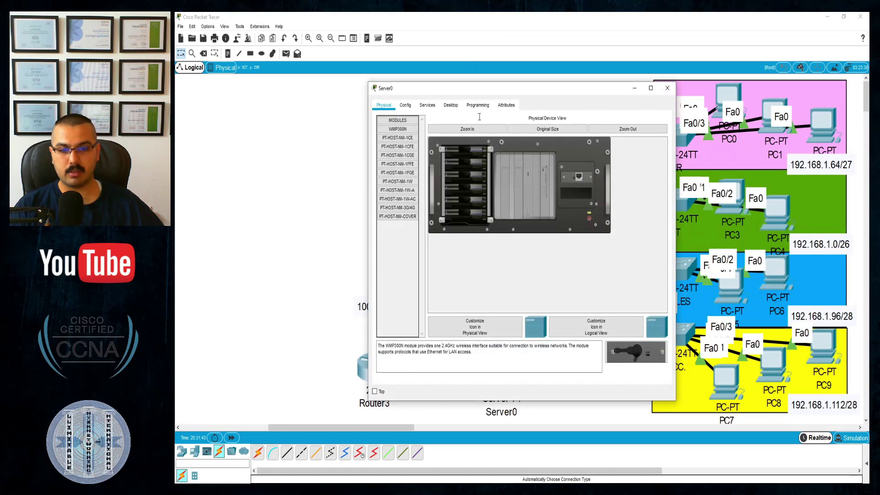
click(451, 105)
drag(451, 88, 647, 48)
click(594, 94)
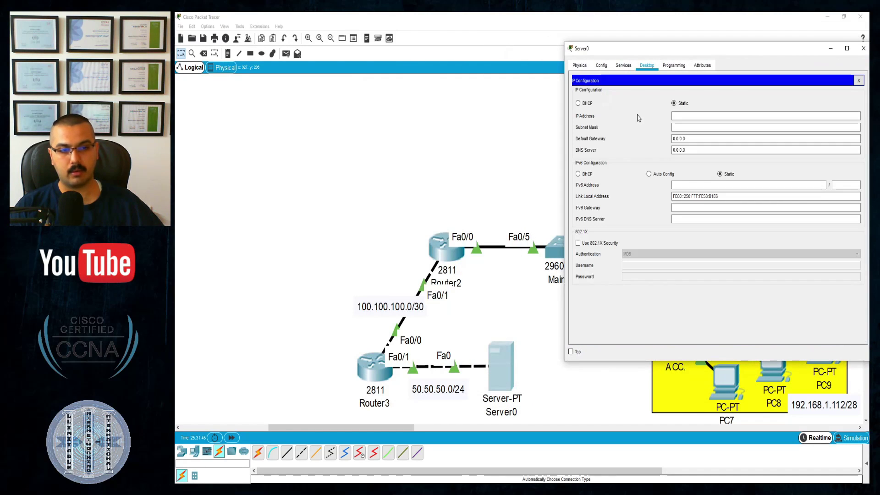
click(675, 115)
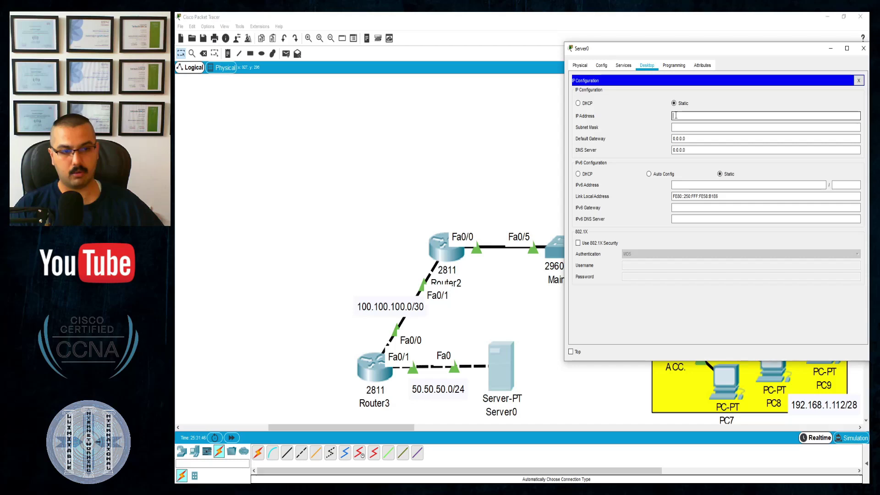
text(50.50.50.)
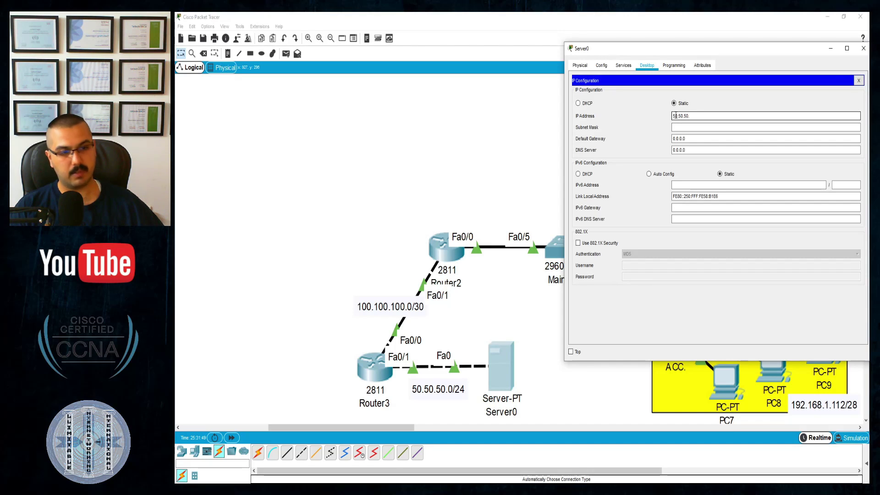
key(Tab)
key(Tab)
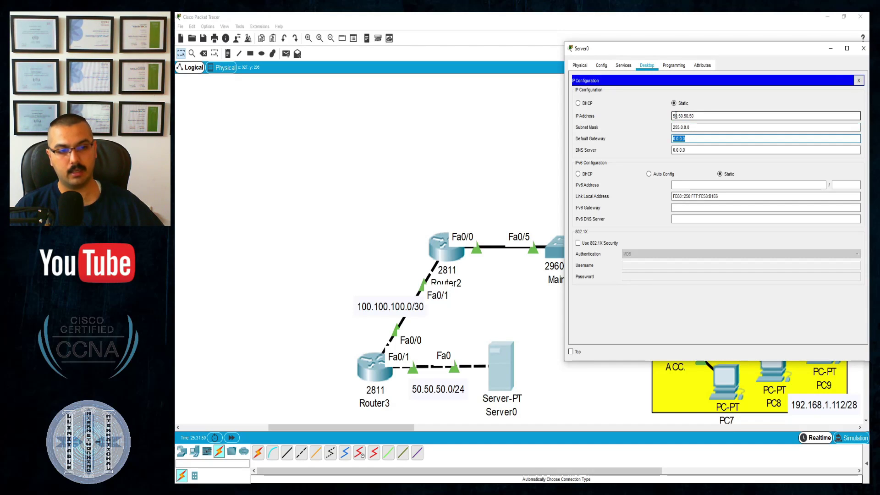
Step: Set Server0's subnet mask to 255.255.255.0 and its default gateway to 50.50.50.1, and close the server window
triple_click(684, 128)
text(2)
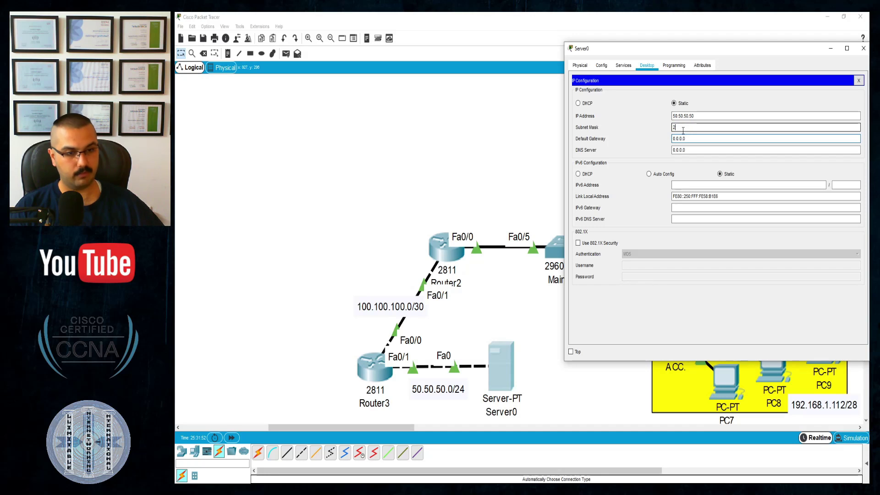
text(55.255.255.0)
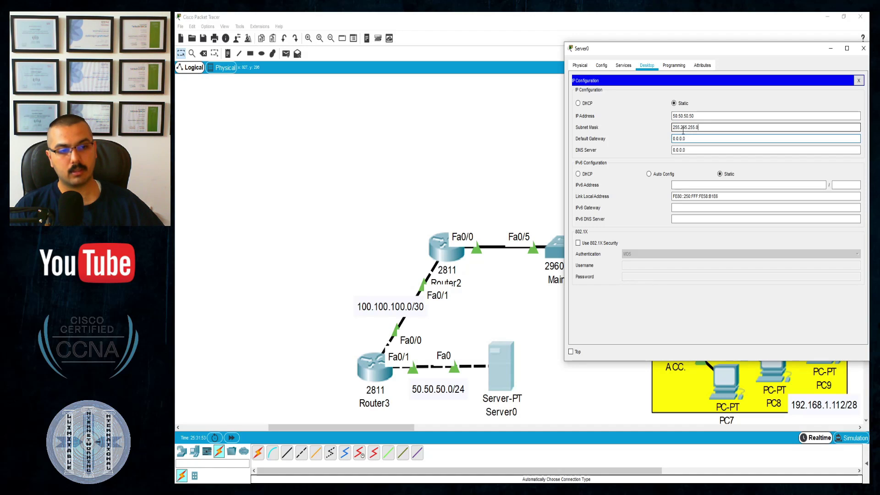
key(Tab)
text(50.50)
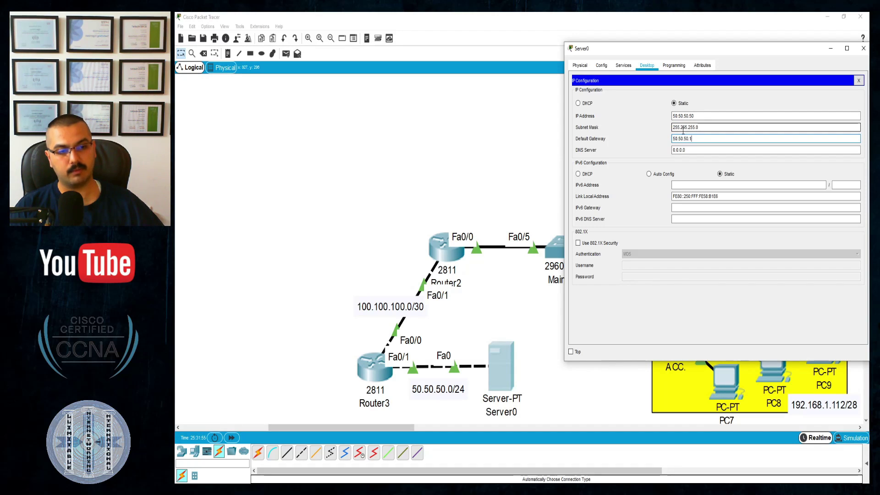
click(859, 80)
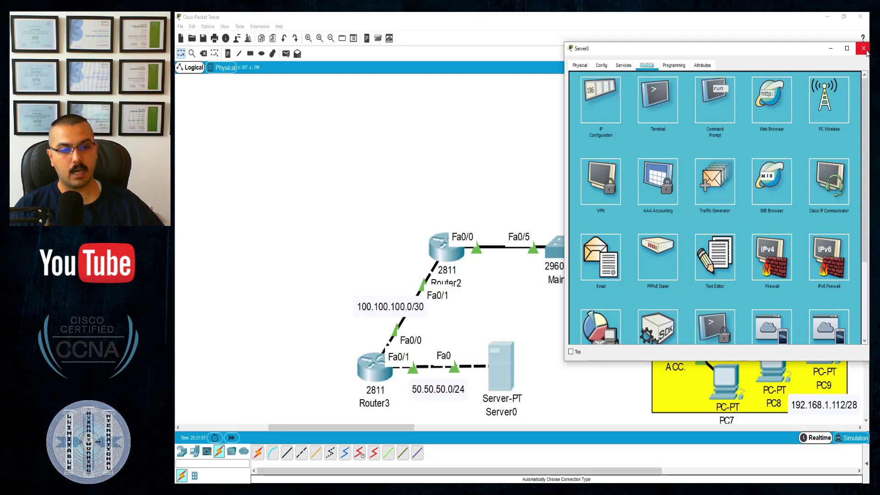
click(864, 48)
Step: Ping Server0 at 50.50.50.50 from PC4's command prompt, check the replies, and close the PC4 window
click(773, 215)
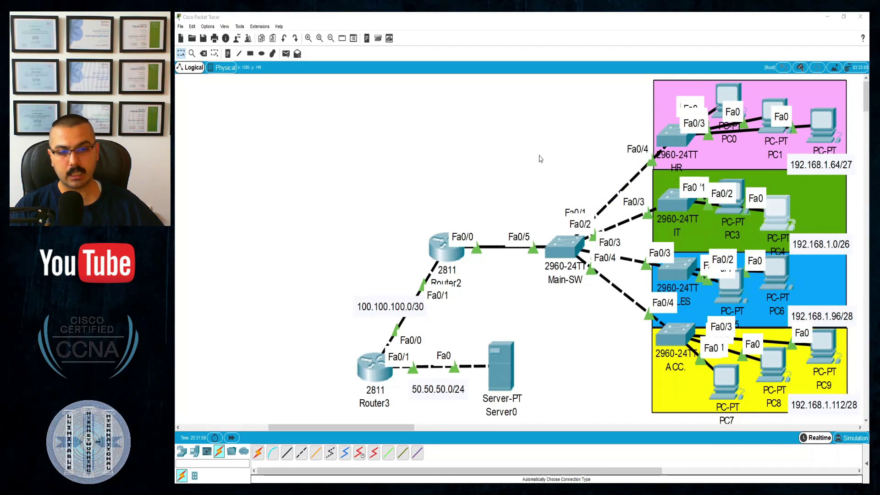
click(580, 137)
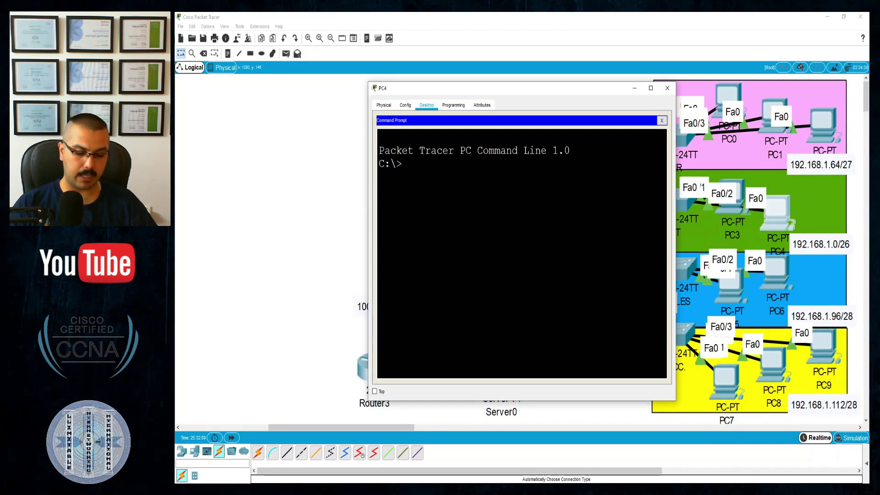
text(ping 540)
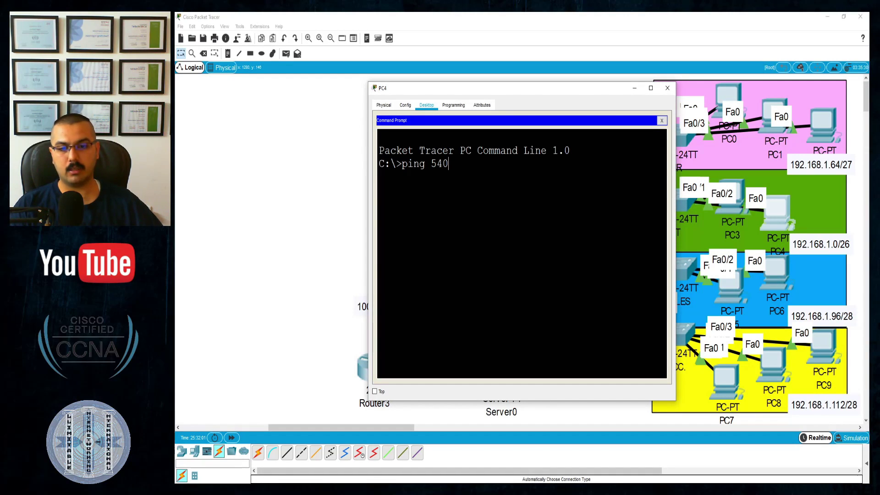
key(BackSpace)
key(BackSpace)
text(0.50.50.50)
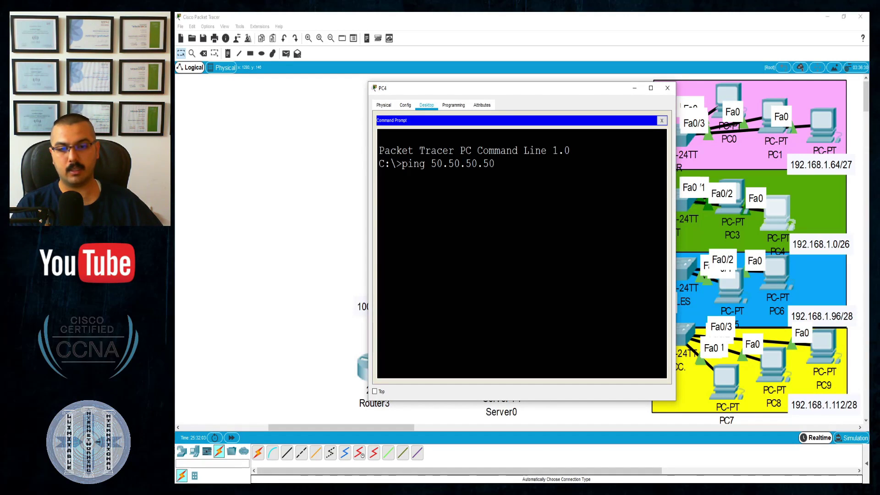
key(Return)
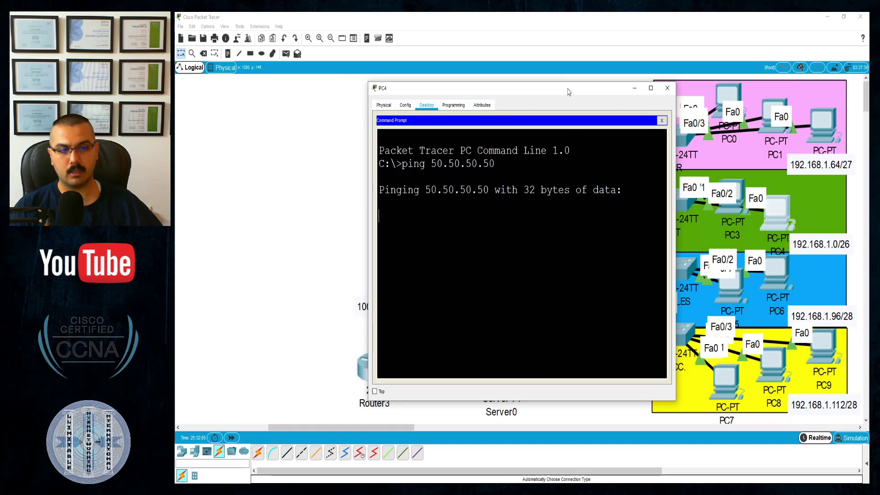
drag(568, 92, 752, 56)
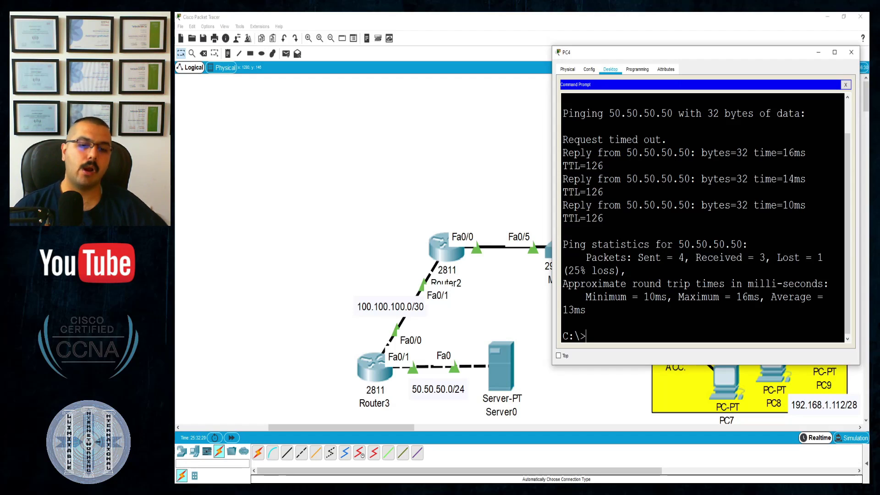
click(851, 52)
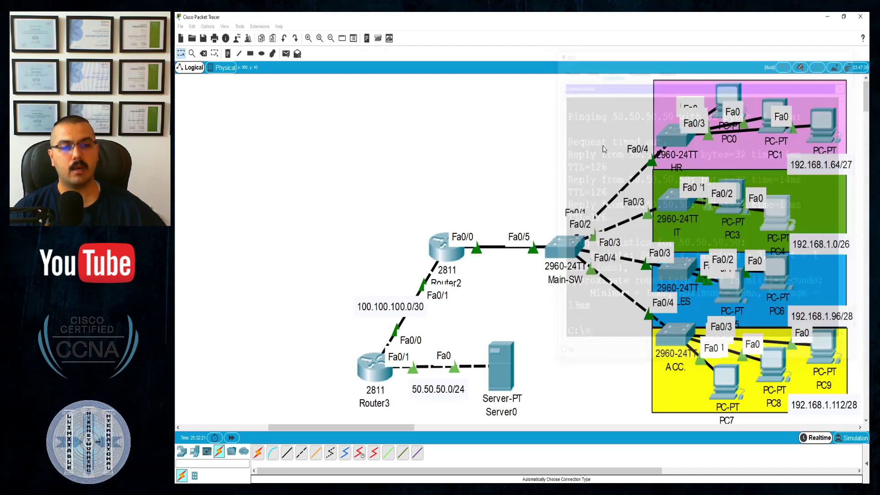
Step: Ping Server0 at 50.50.50.50 from PC8's command prompt, check the replies, and close the PC8 window
click(774, 362)
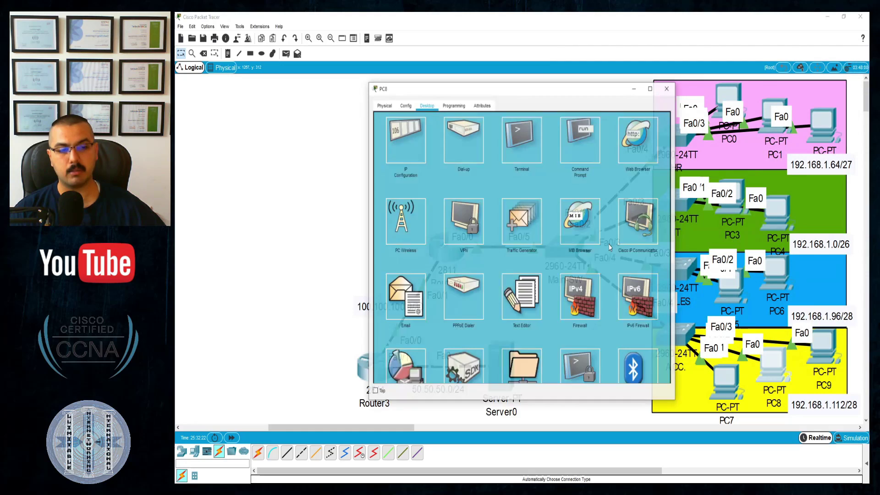
click(565, 142)
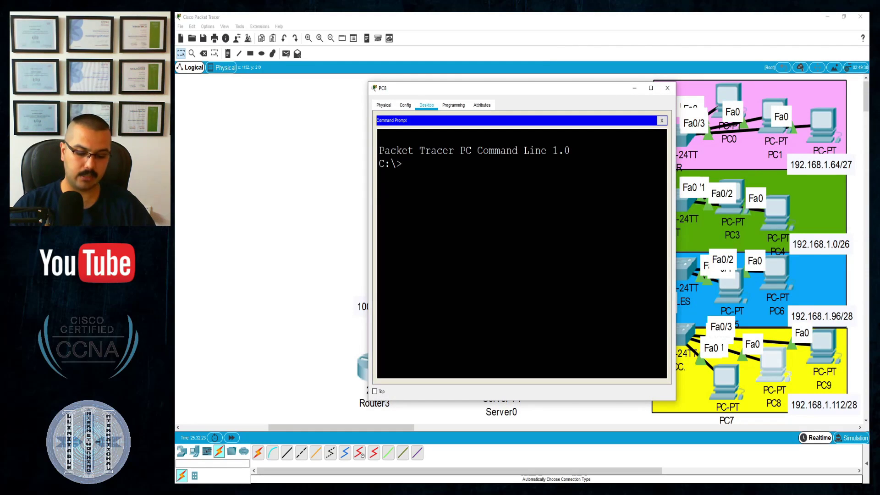
text(ping 50.050)
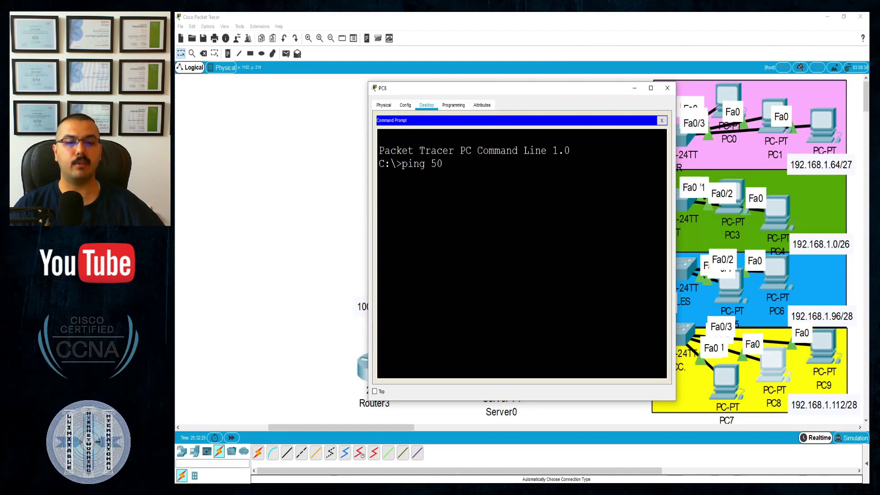
key(BackSpace)
key(BackSpace)
key(BackSpace)
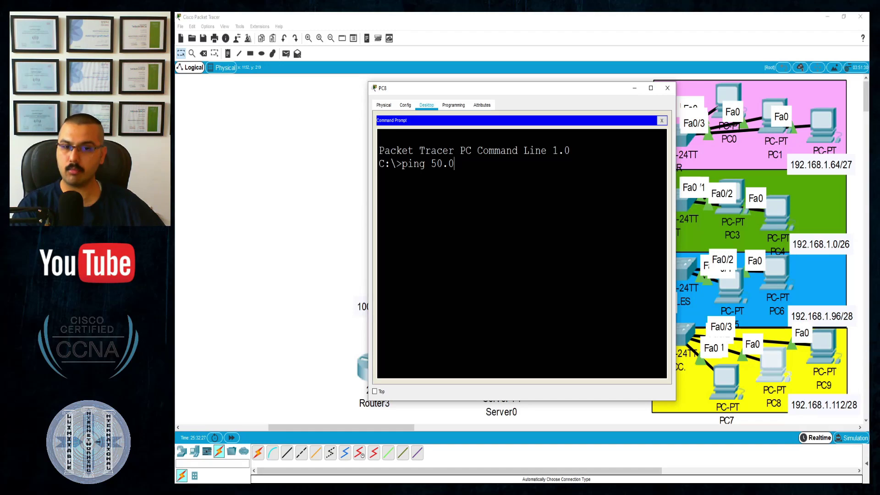
text(50.50.50)
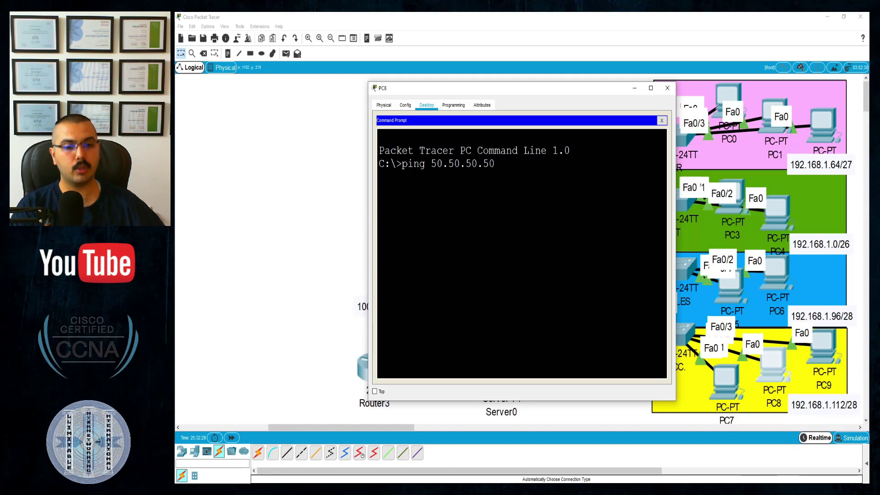
key(Return)
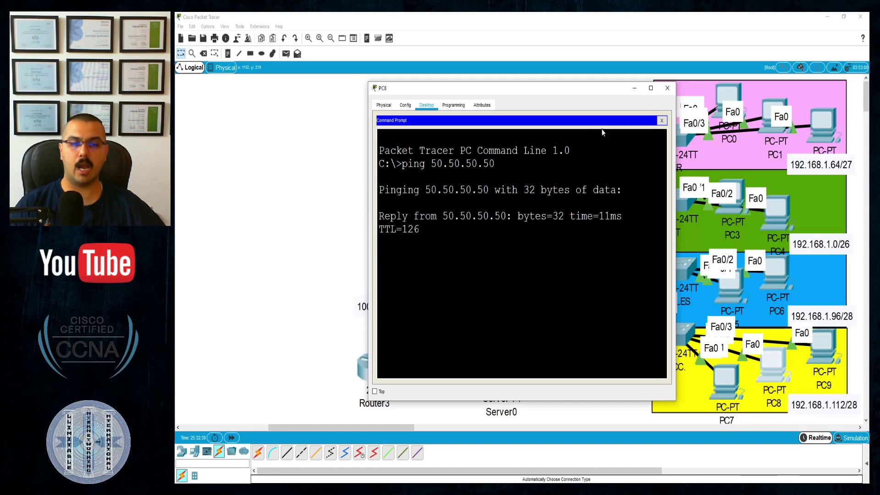
click(668, 87)
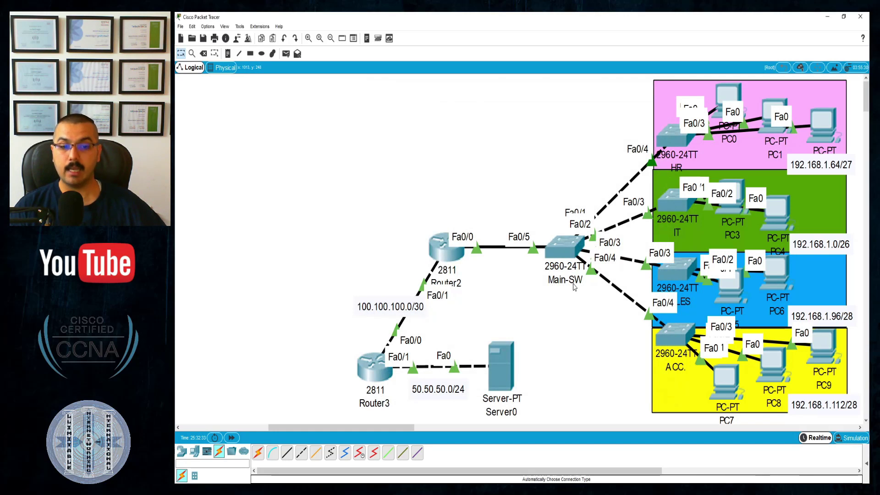
Step: Handwrite a red topic list above the router-to-switch link with the screen pen: Subnetting, VLANs, ROAS, OSPF, IP Static, SRV
mouse_move(565, 249)
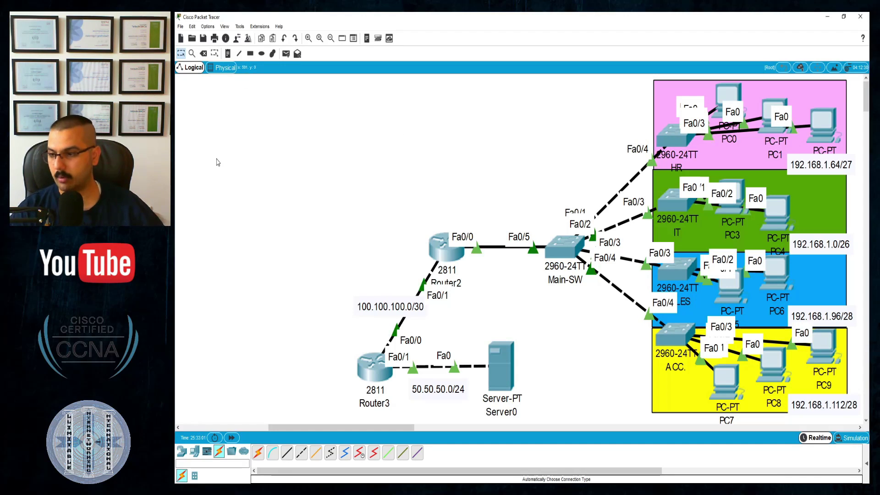
key(ctrl+2)
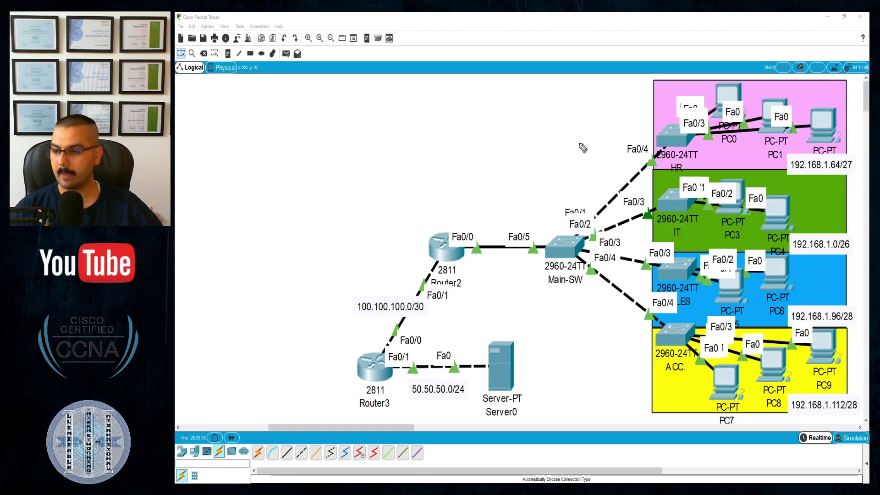
mouse_move(512, 77)
mouse_down()
mouse_move(497, 103)
mouse_move(537, 106)
mouse_move(570, 124)
mouse_move(578, 114)
mouse_move(601, 130)
mouse_move(592, 149)
mouse_up()
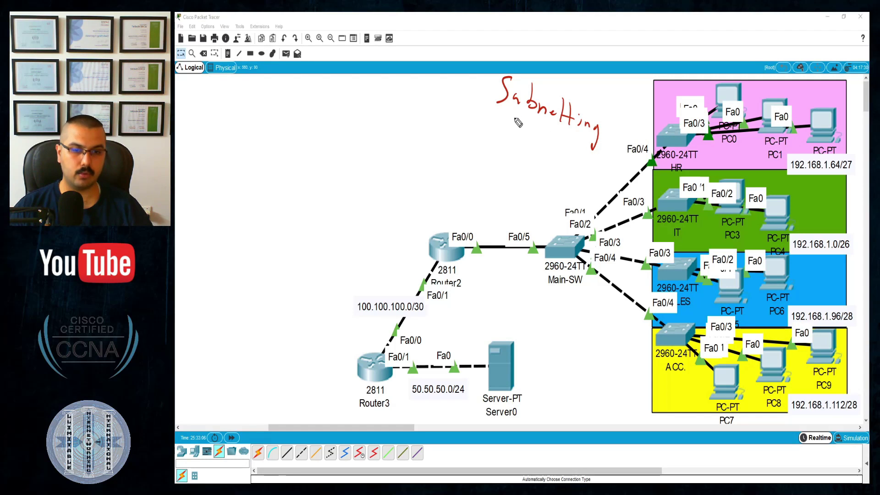
mouse_move(499, 115)
mouse_down()
mouse_move(526, 133)
mouse_move(556, 123)
mouse_move(559, 149)
mouse_up()
mouse_move(496, 137)
mouse_down()
mouse_move(495, 157)
mouse_move(519, 159)
mouse_move(540, 176)
mouse_move(498, 171)
mouse_move(531, 199)
mouse_up()
drag(532, 182, 542, 179)
drag(532, 190, 540, 188)
mouse_move(463, 177)
mouse_down()
mouse_move(461, 196)
mouse_move(479, 191)
mouse_move(499, 202)
mouse_move(494, 209)
mouse_move(509, 210)
mouse_up()
mouse_move(504, 204)
mouse_down()
mouse_move(515, 202)
mouse_move(535, 219)
mouse_move(543, 207)
mouse_up()
drag(545, 214, 550, 225)
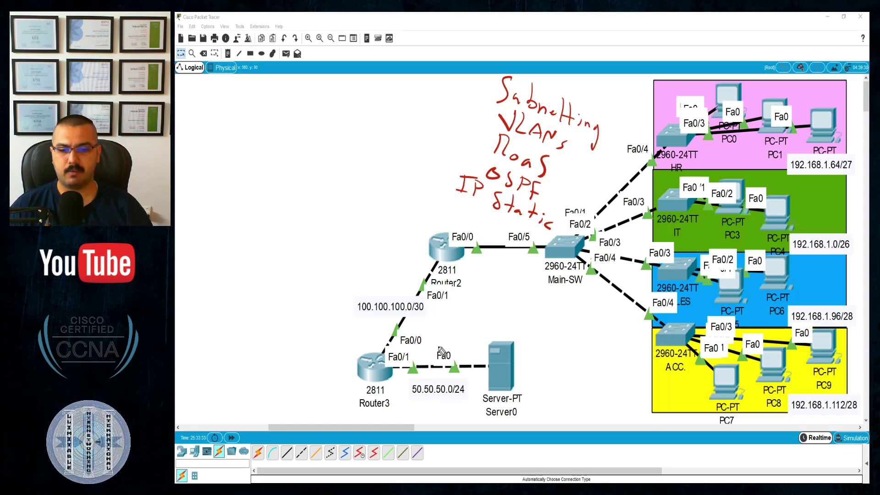
drag(482, 210, 468, 228)
mouse_move(486, 232)
mouse_down()
mouse_move(495, 216)
mouse_move(499, 245)
mouse_up()
drag(505, 226, 515, 224)
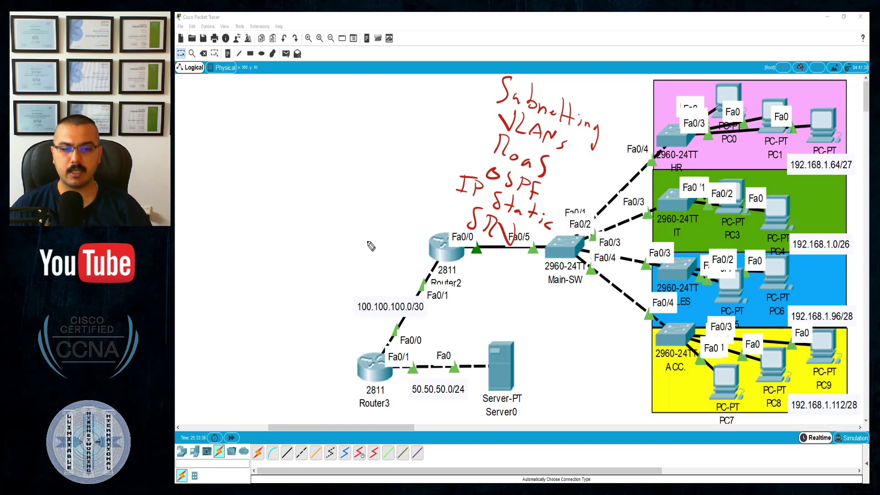